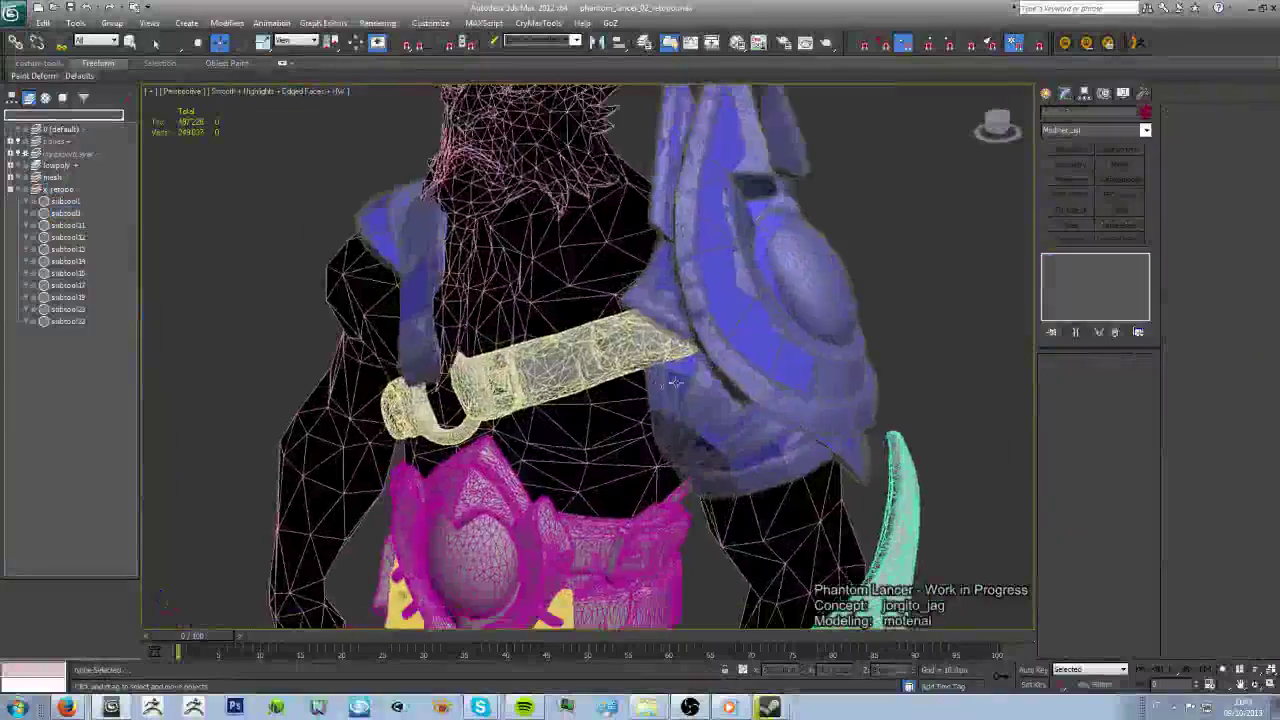
- Isolate the belt sculpt and the shoulder pad's low-poly together with Alt+Q
alt+middle_drag(676, 383, 713, 314)
click(680, 366)
ctrl+click(713, 314)
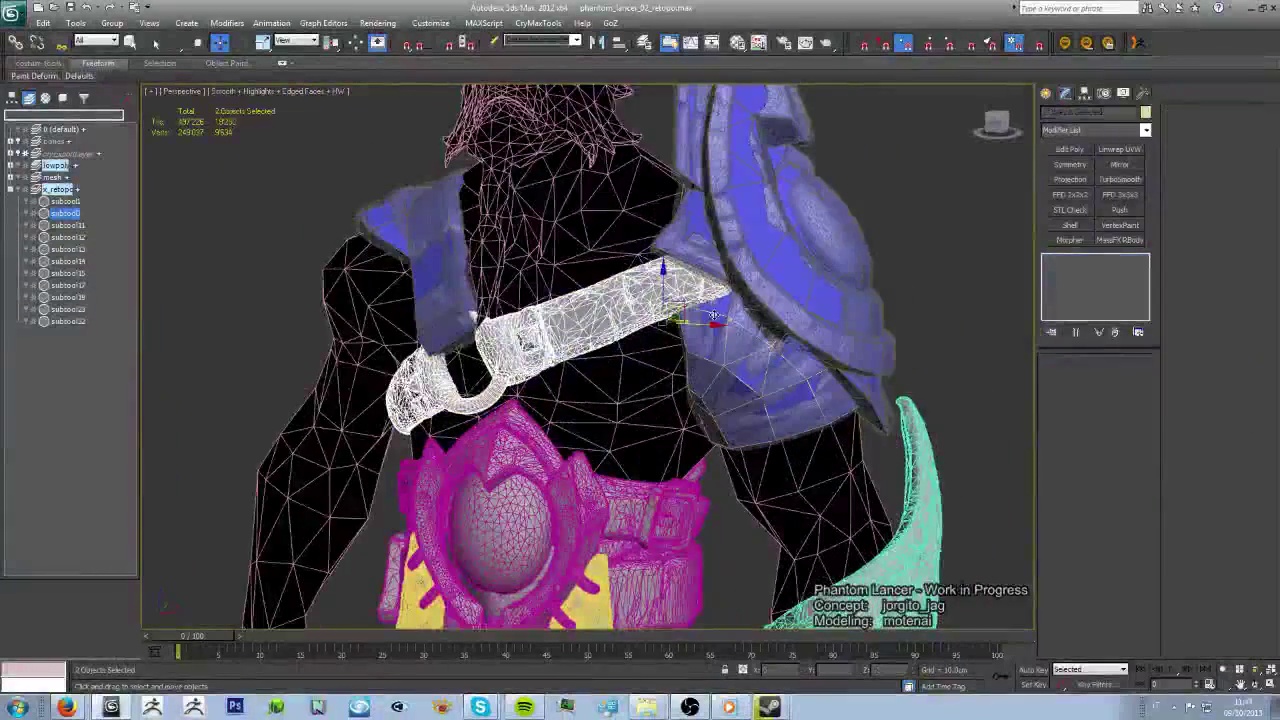
key(alt+q)
- Select the blue retopology plane and switch to editing its vertices
key(4)
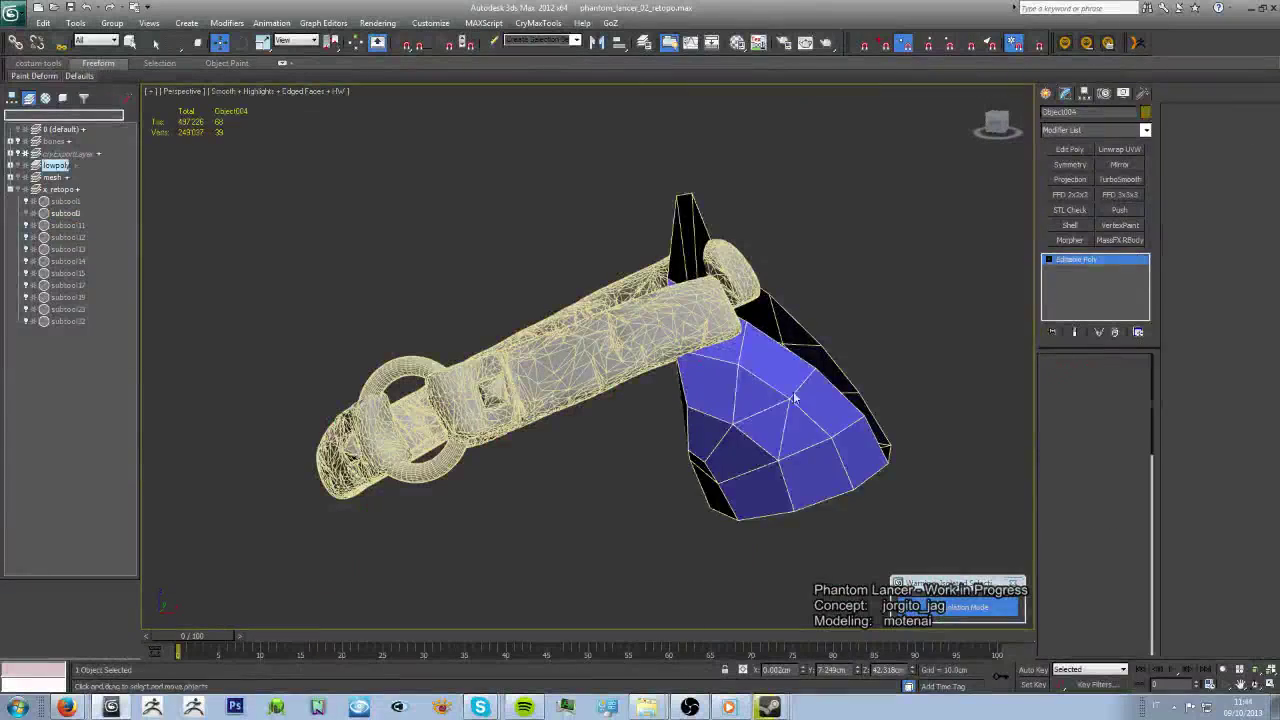
click(785, 355)
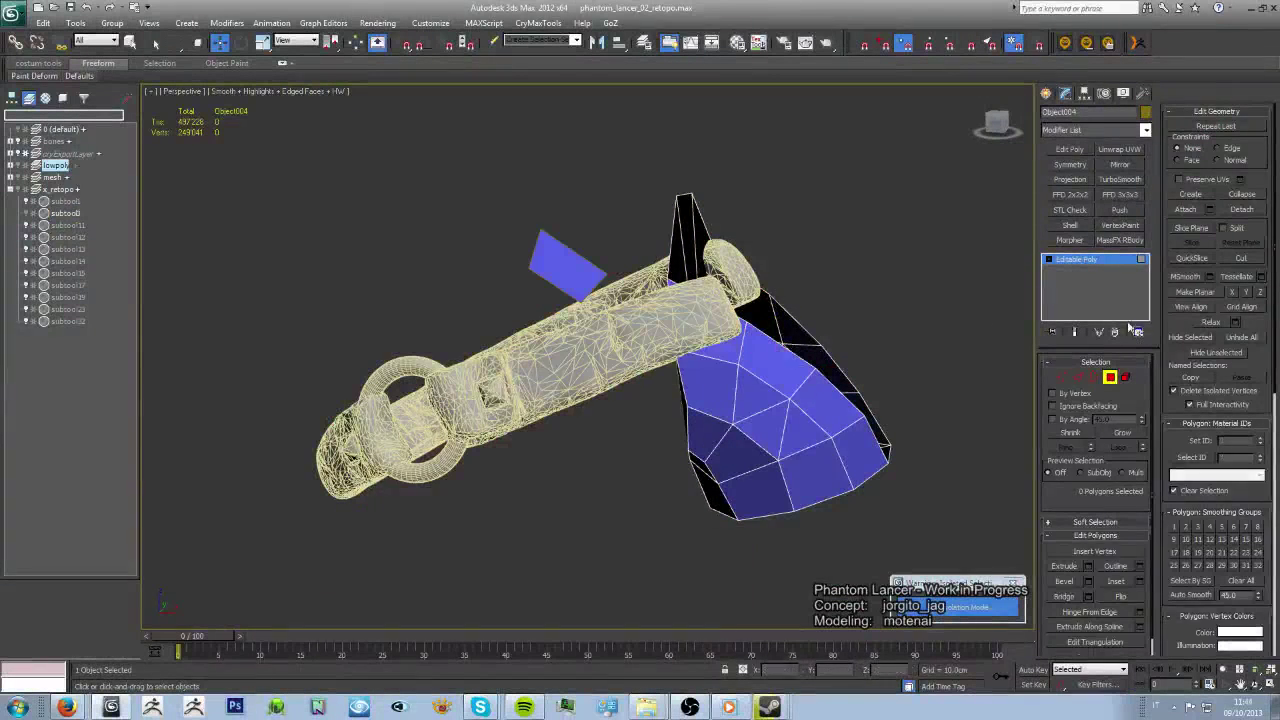
ctrl+click(600, 330)
alt+middle_drag(600, 330, 628, 293)
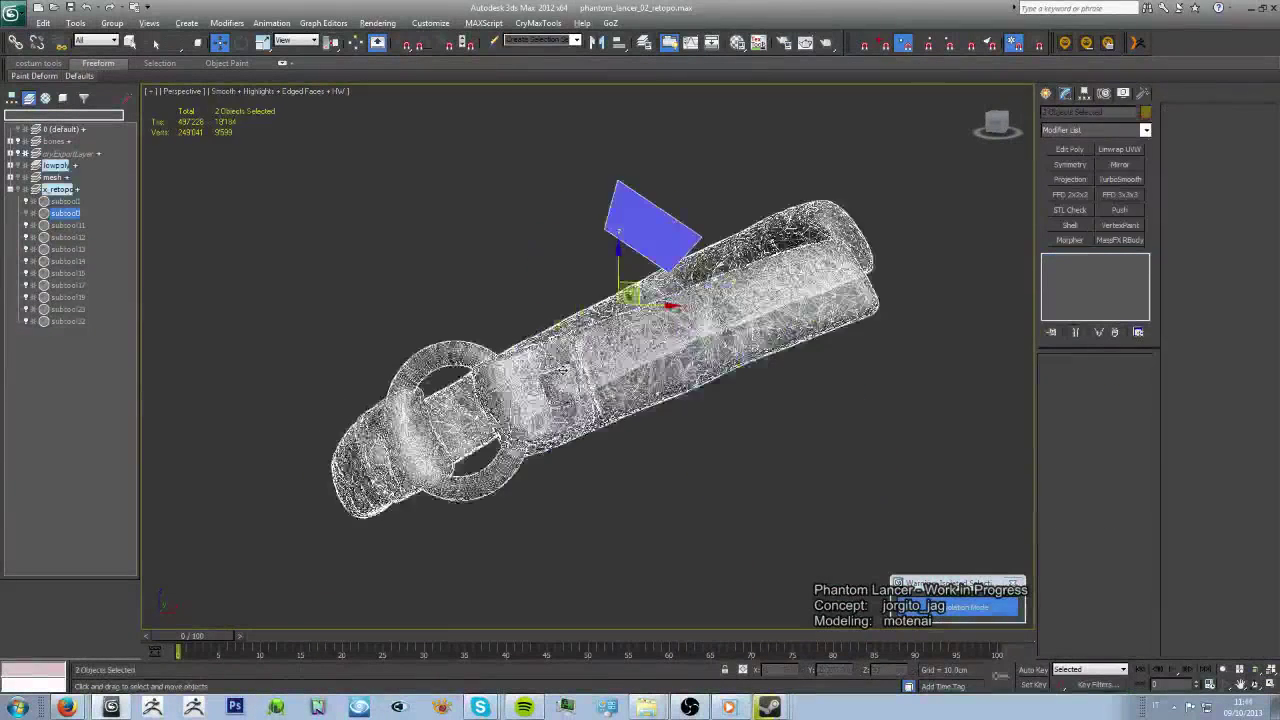
click(650, 225)
click(1061, 376)
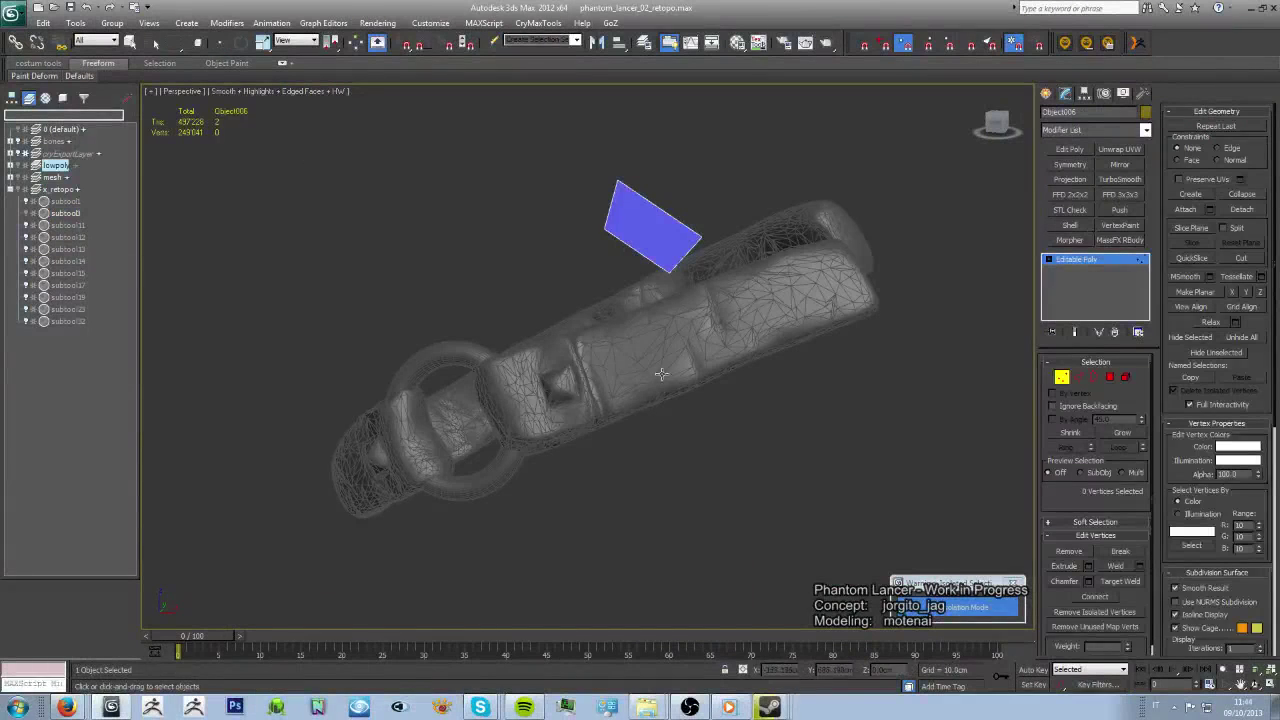
- Extend the plane with new polygons running down along the belt strap
alt+middle_drag(776, 281, 773, 311)
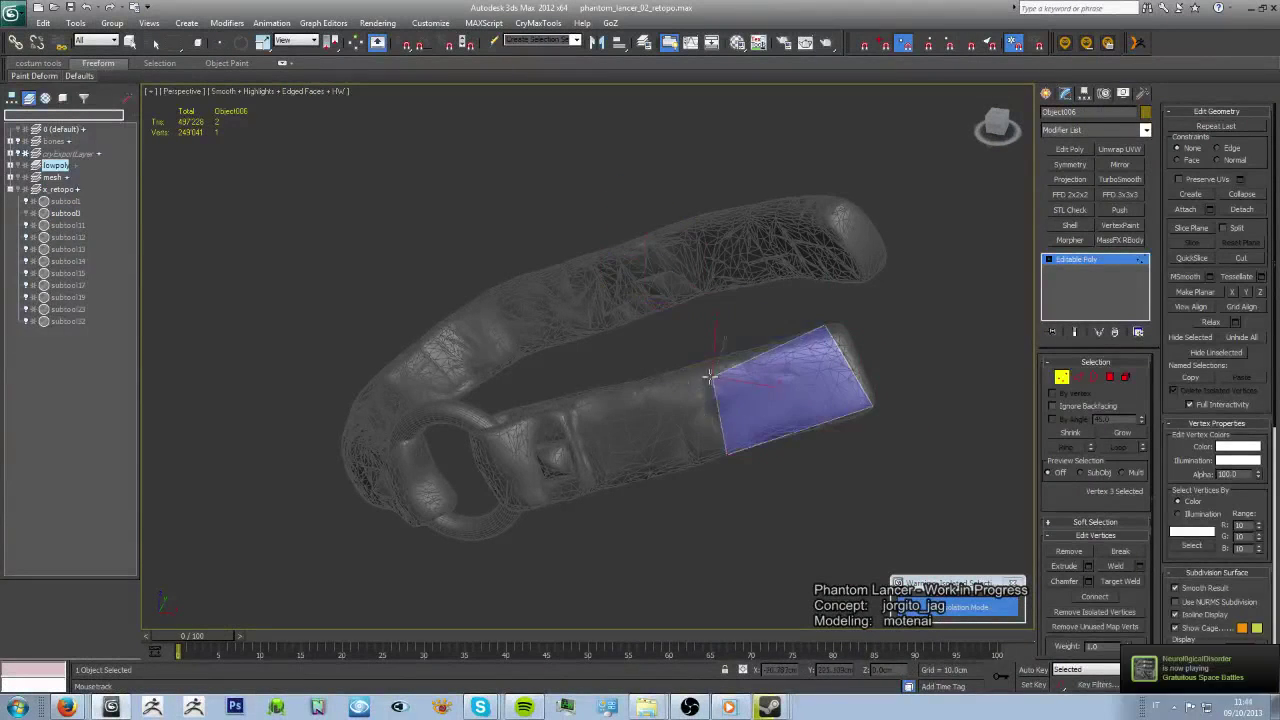
mouse_move(709, 376)
alt+middle_down()
mouse_move(748, 429)
mouse_move(634, 294)
alt+middle_up()
scroll(655, 367, up, 3)
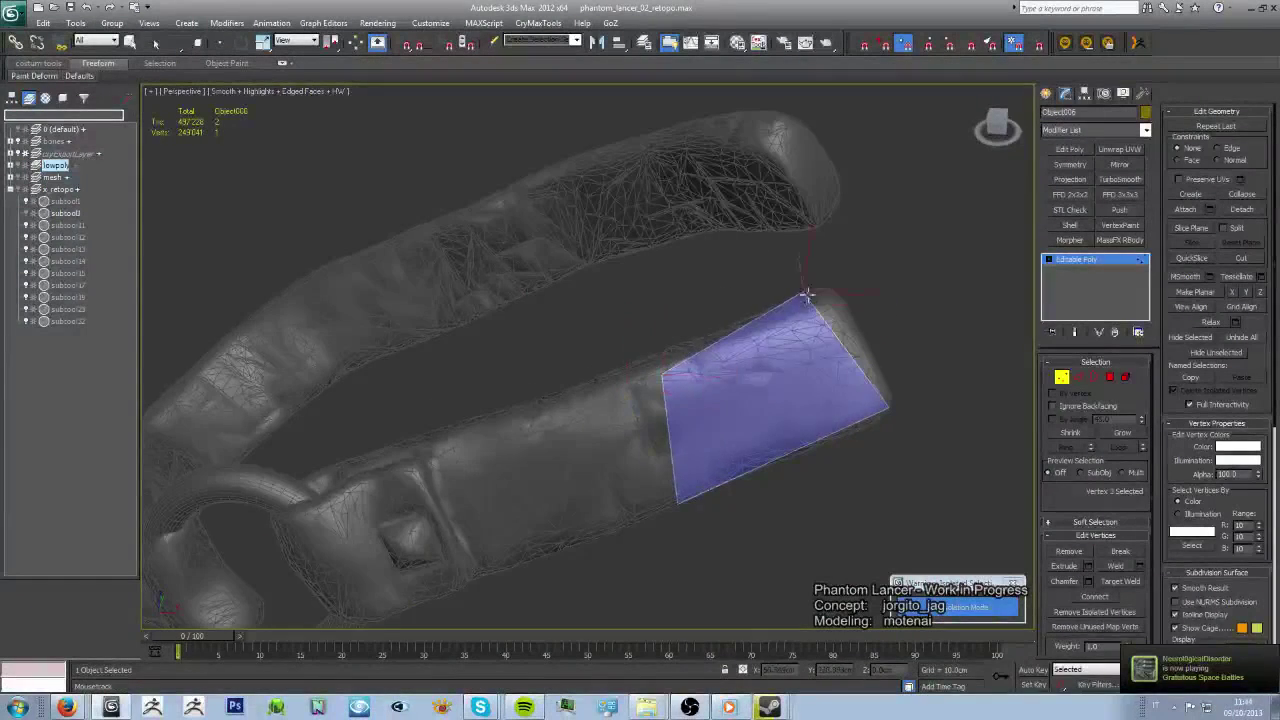
alt+middle_drag(860, 441, 786, 350)
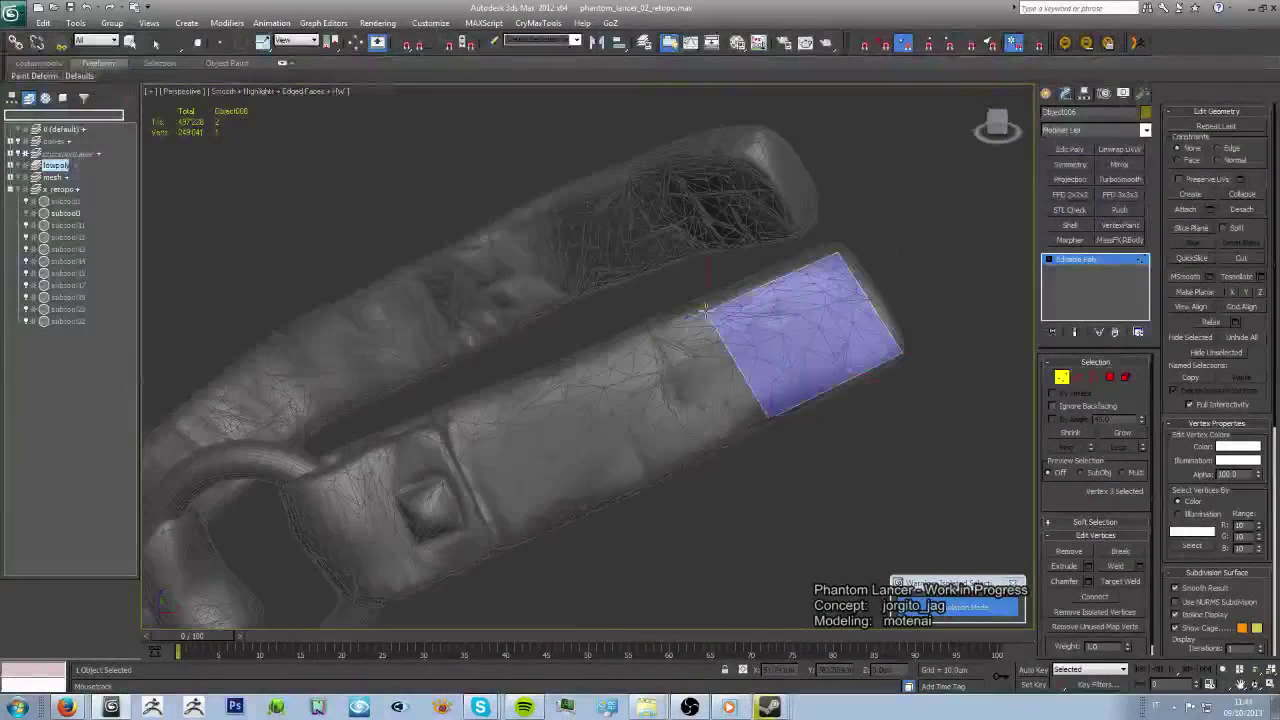
shift+drag(744, 276, 608, 422)
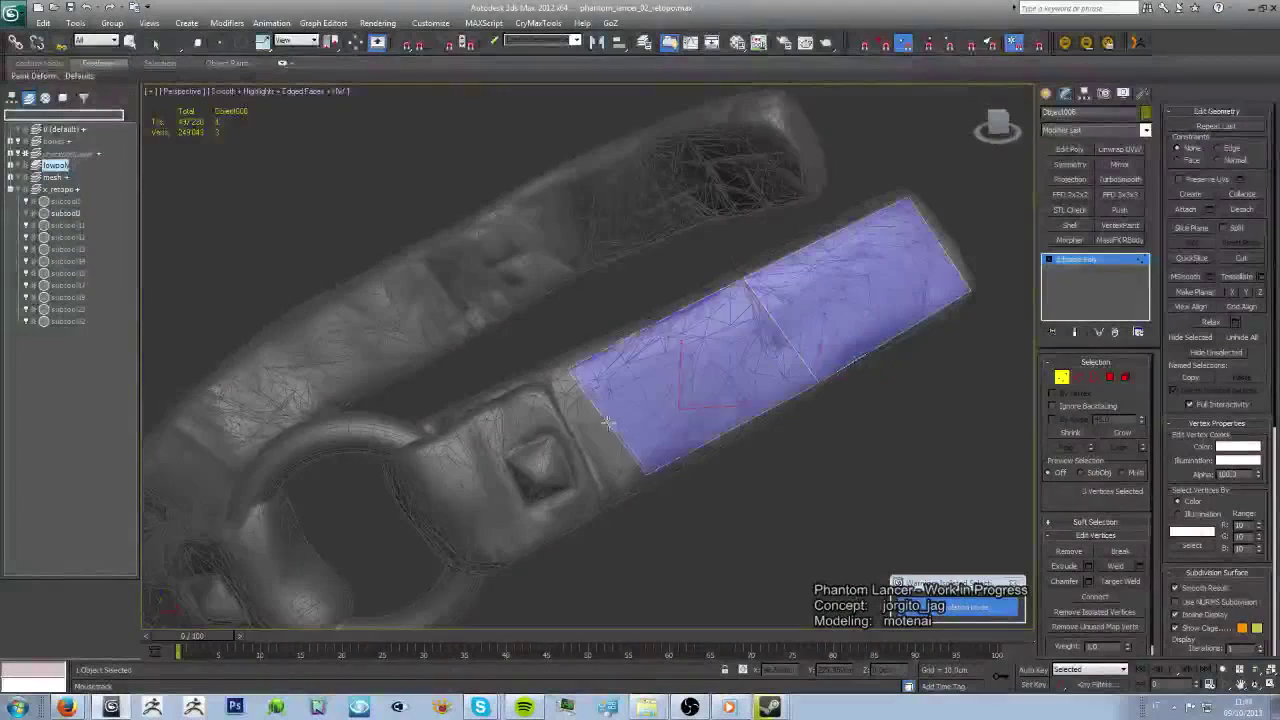
alt+middle_drag(611, 419, 591, 441)
drag(608, 416, 622, 482)
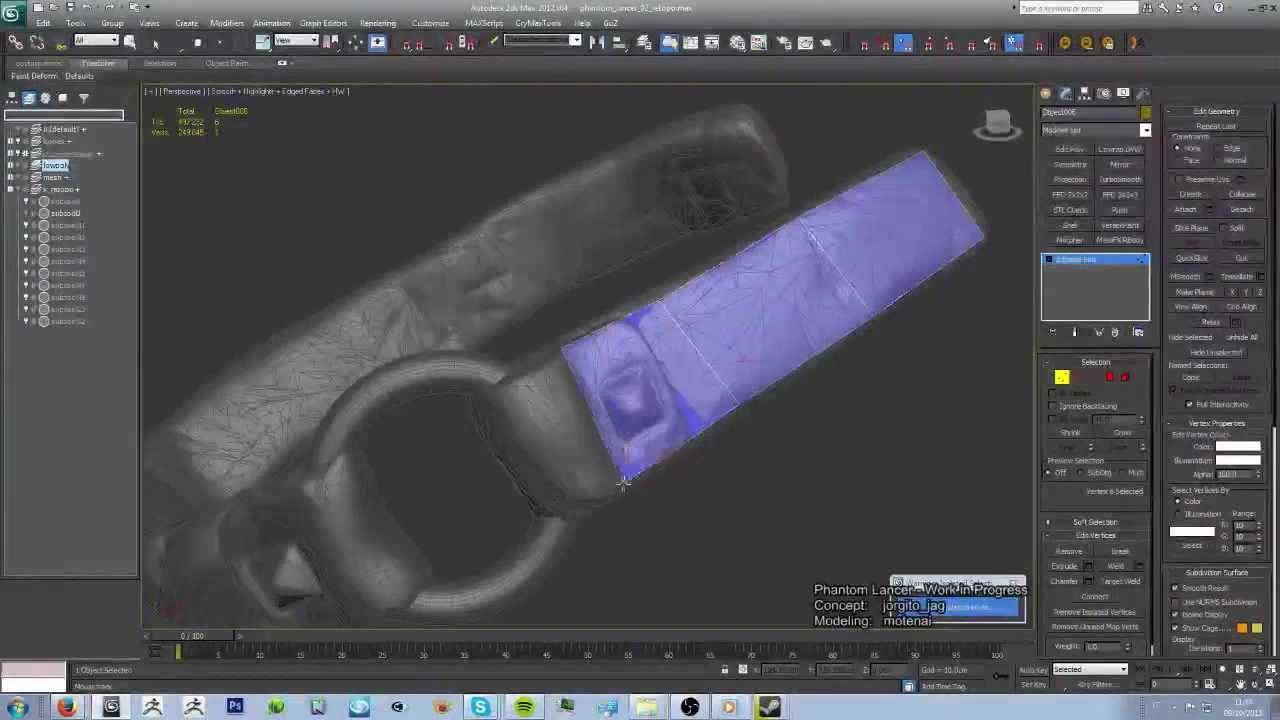
shift+drag(587, 394, 562, 428)
- Move the strip's end vertices up onto the strap surface
click(486, 384)
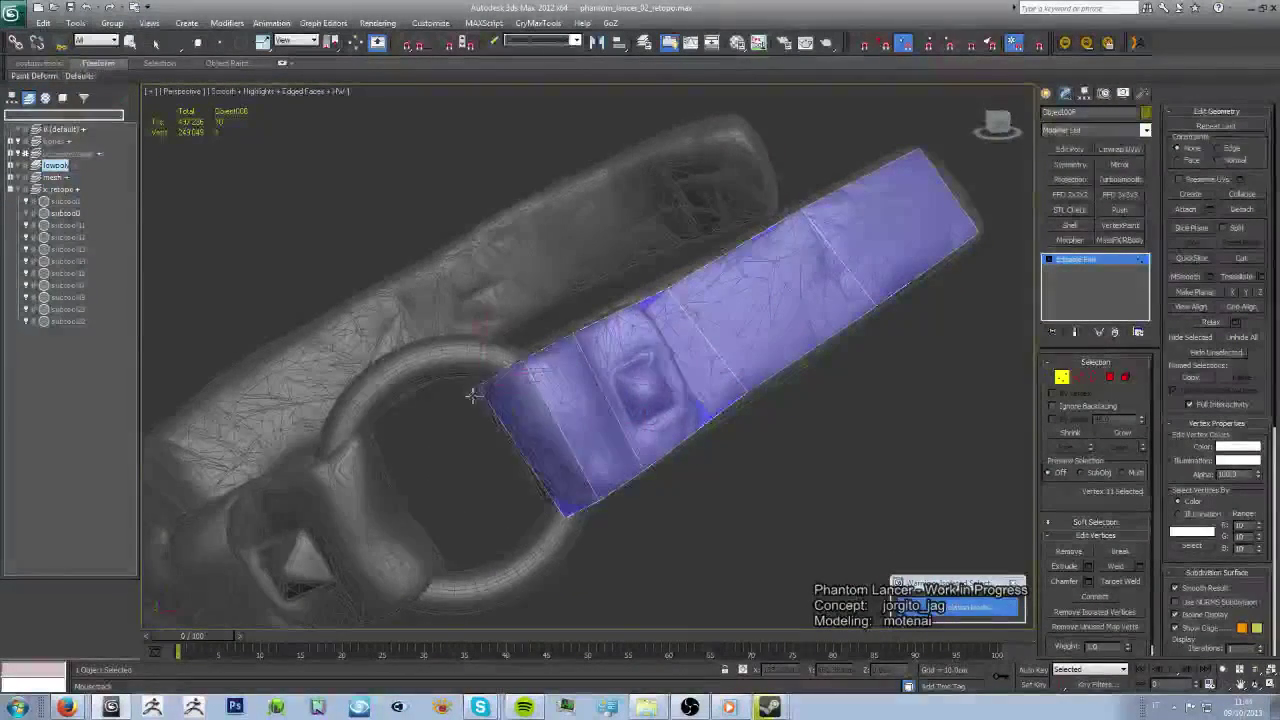
mouse_move(474, 394)
alt+middle_down()
mouse_move(628, 510)
mouse_move(650, 460)
alt+middle_up()
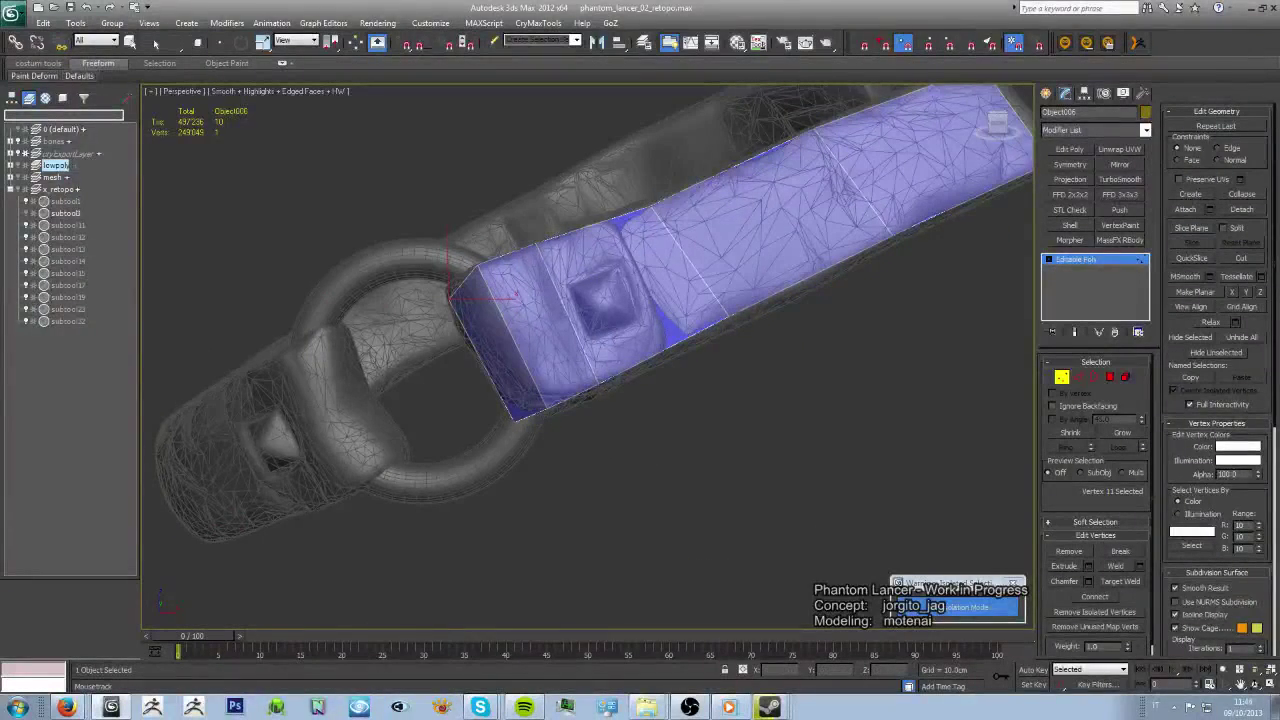
mouse_move(760, 400)
alt+middle_down()
mouse_move(751, 386)
mouse_move(771, 457)
mouse_move(737, 471)
mouse_move(693, 398)
mouse_move(699, 412)
mouse_move(610, 394)
mouse_move(606, 357)
mouse_move(606, 430)
alt+middle_up()
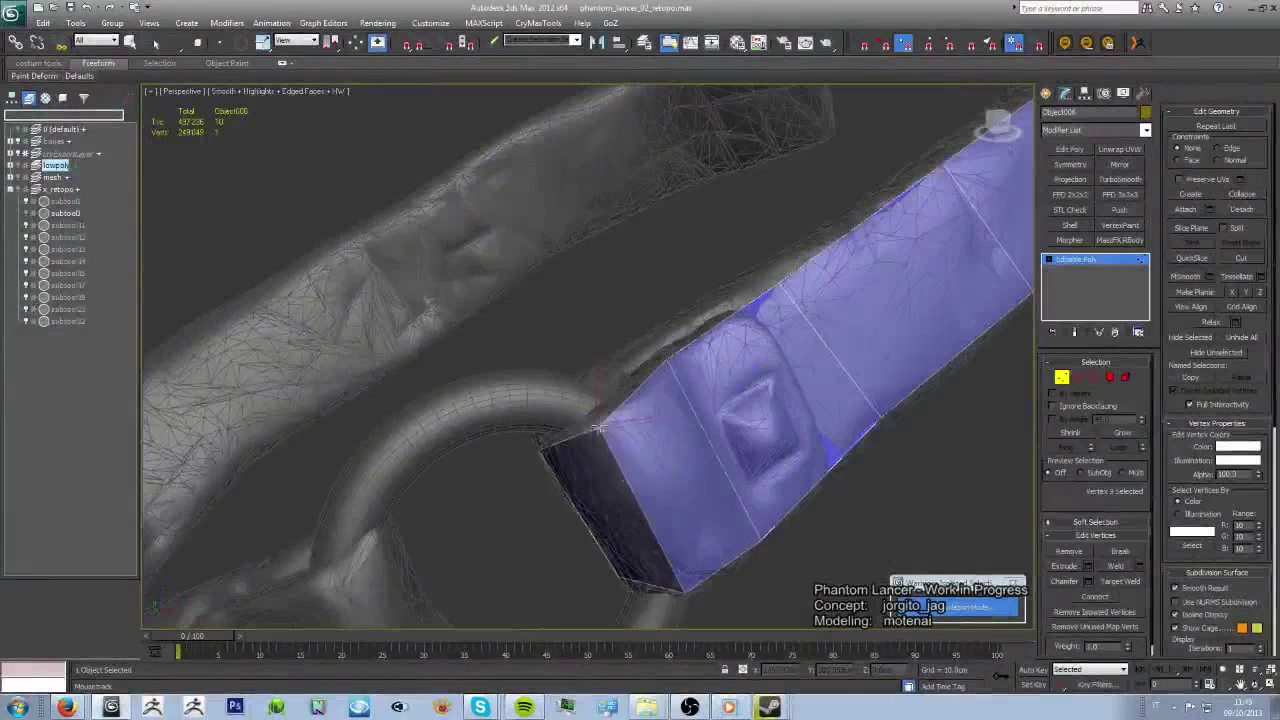
drag(597, 428, 597, 416)
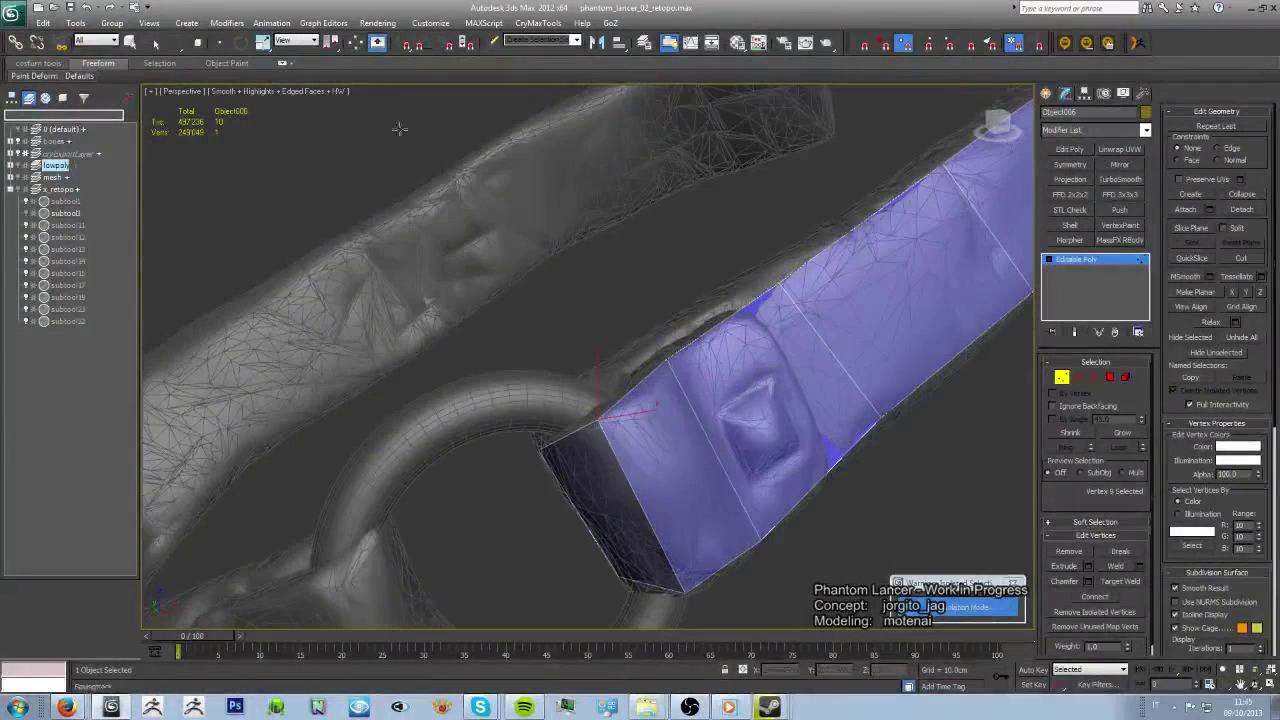
mouse_move(600, 415)
alt+middle_down()
mouse_move(806, 514)
mouse_move(566, 303)
mouse_move(558, 265)
alt+middle_up()
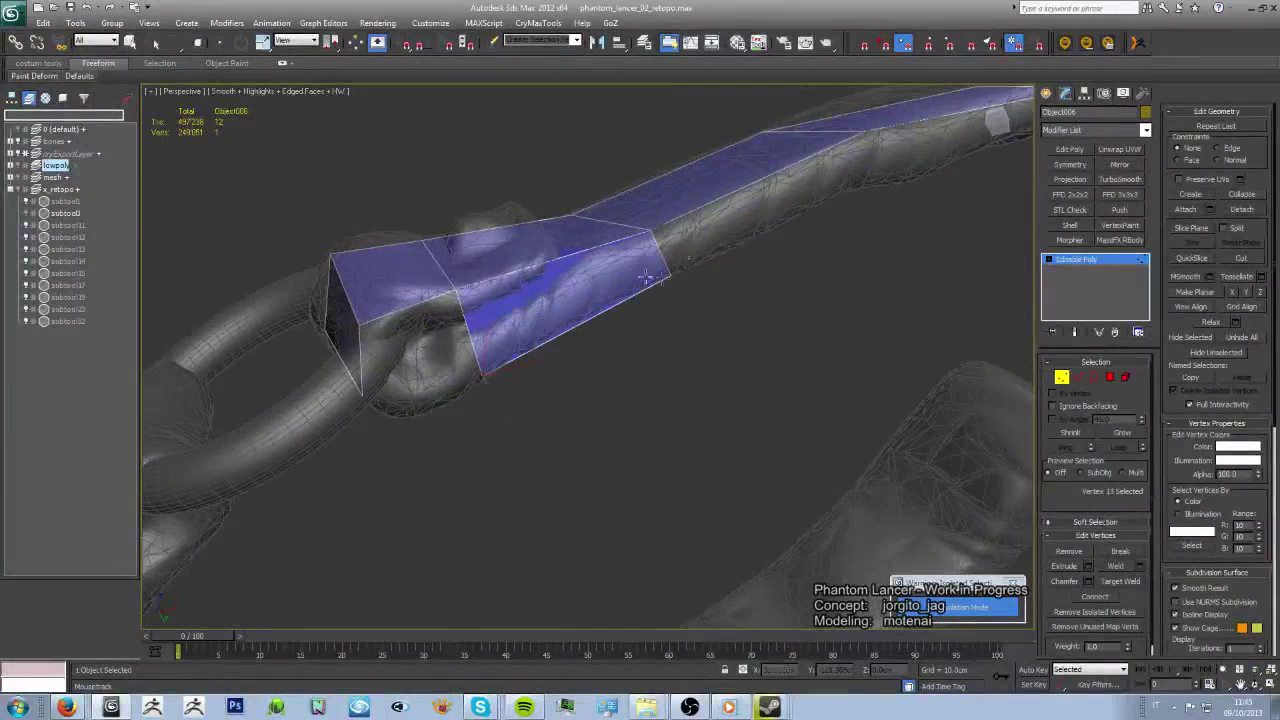
alt+middle_drag(647, 277, 591, 262)
mouse_move(918, 132)
alt+middle_down()
mouse_move(815, 213)
mouse_move(786, 329)
mouse_move(903, 325)
mouse_move(691, 361)
alt+middle_up()
- Adjust the strip's corner vertices near the metal ring and select the belt sculpt
ctrl+click(843, 180)
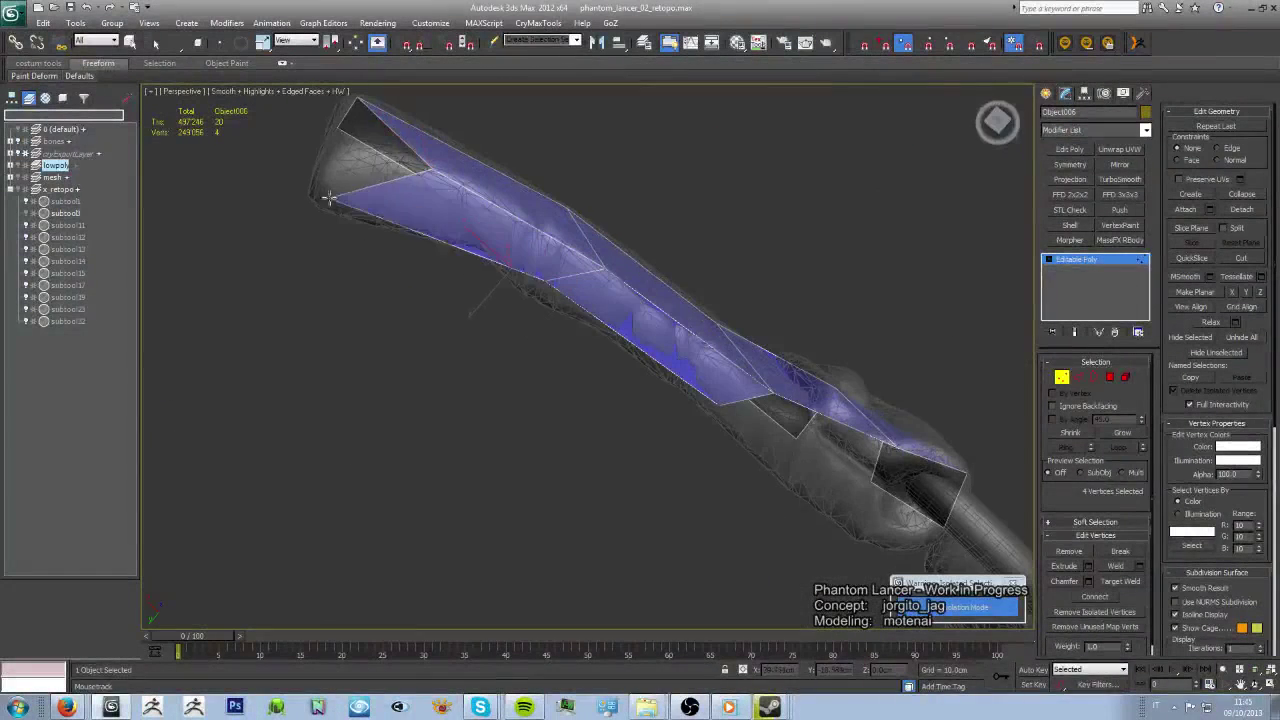
mouse_move(548, 285)
alt+middle_down()
mouse_move(611, 372)
mouse_move(848, 534)
mouse_move(723, 366)
mouse_move(643, 377)
mouse_move(584, 364)
alt+middle_up()
ctrl+click(619, 374)
click(584, 364)
mouse_move(713, 423)
alt+middle_down()
mouse_move(670, 337)
mouse_move(720, 300)
alt+middle_up()
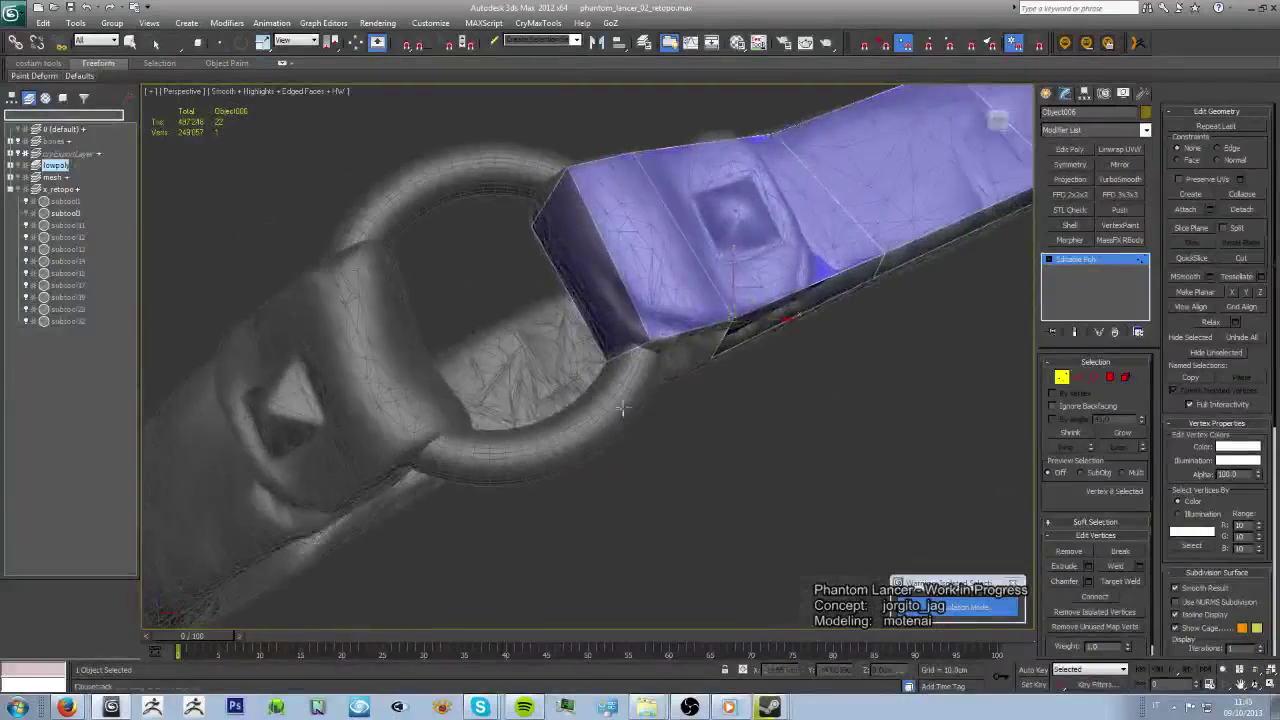
click(1125, 382)
- Detach the ring's polygons from the belt sculpt as a separate object, Object007
click(640, 400)
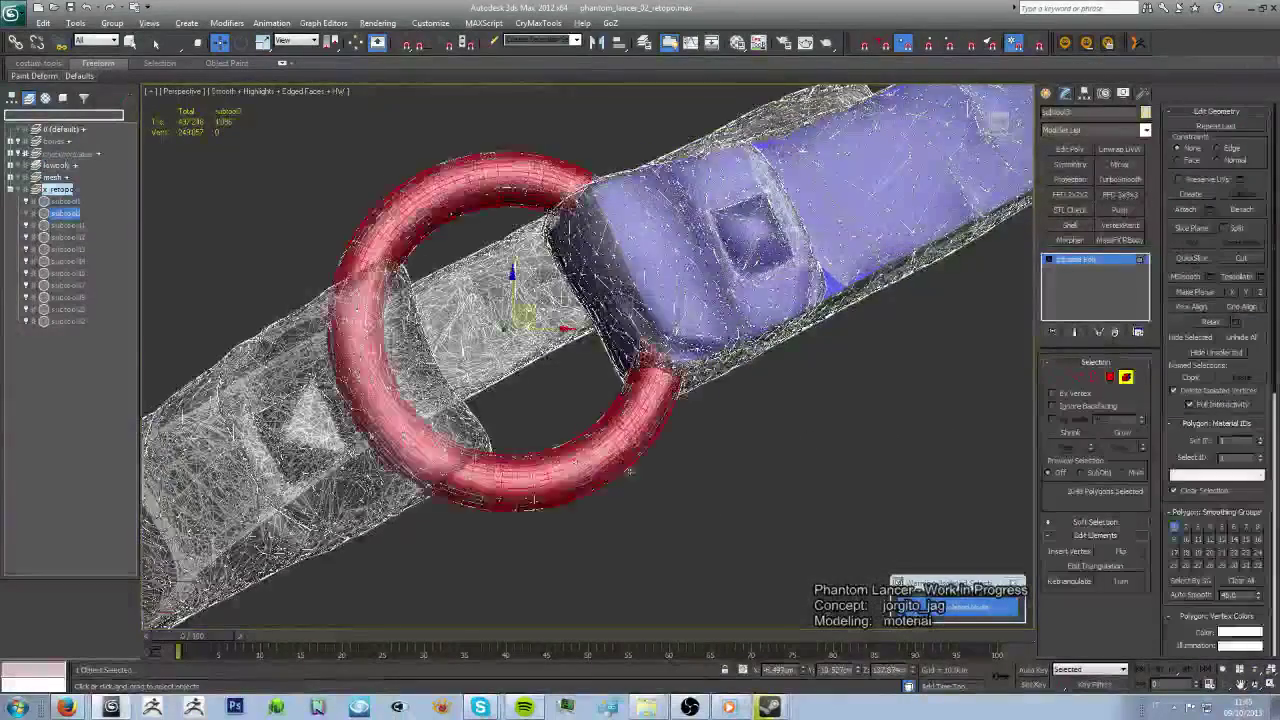
scroll(600, 400, up, 3)
click(1241, 209)
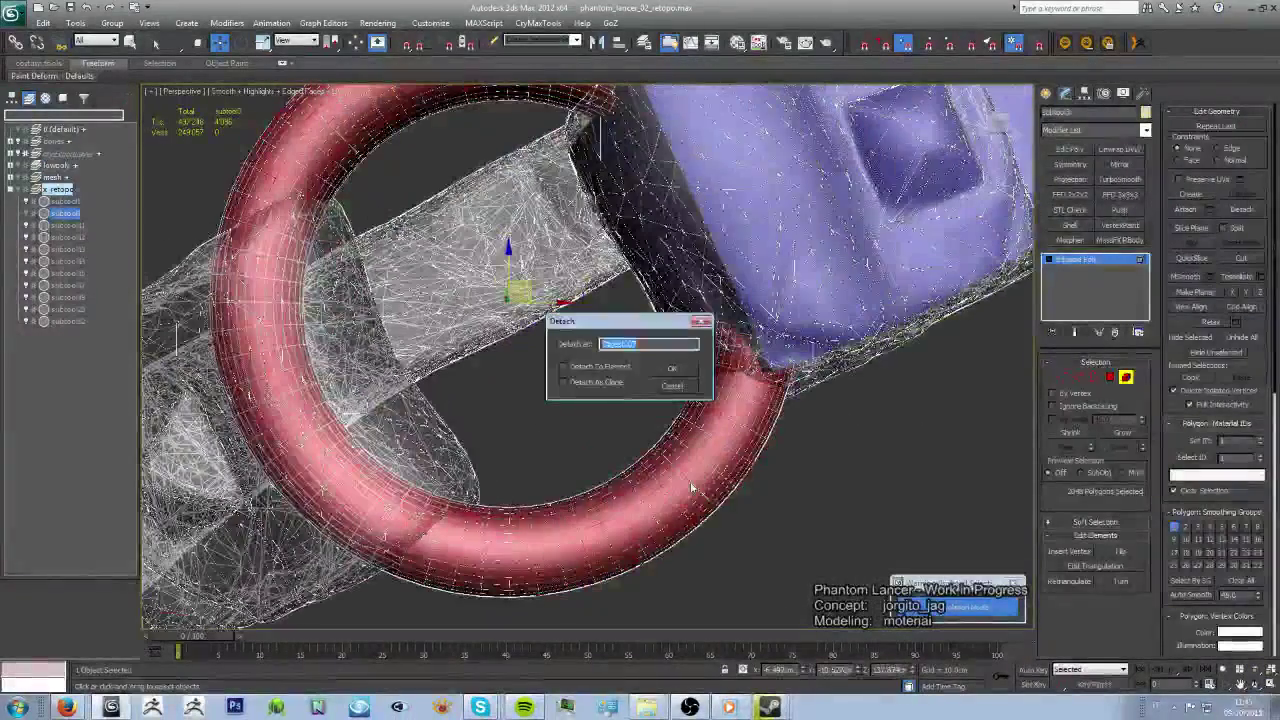
click(612, 370)
click(672, 368)
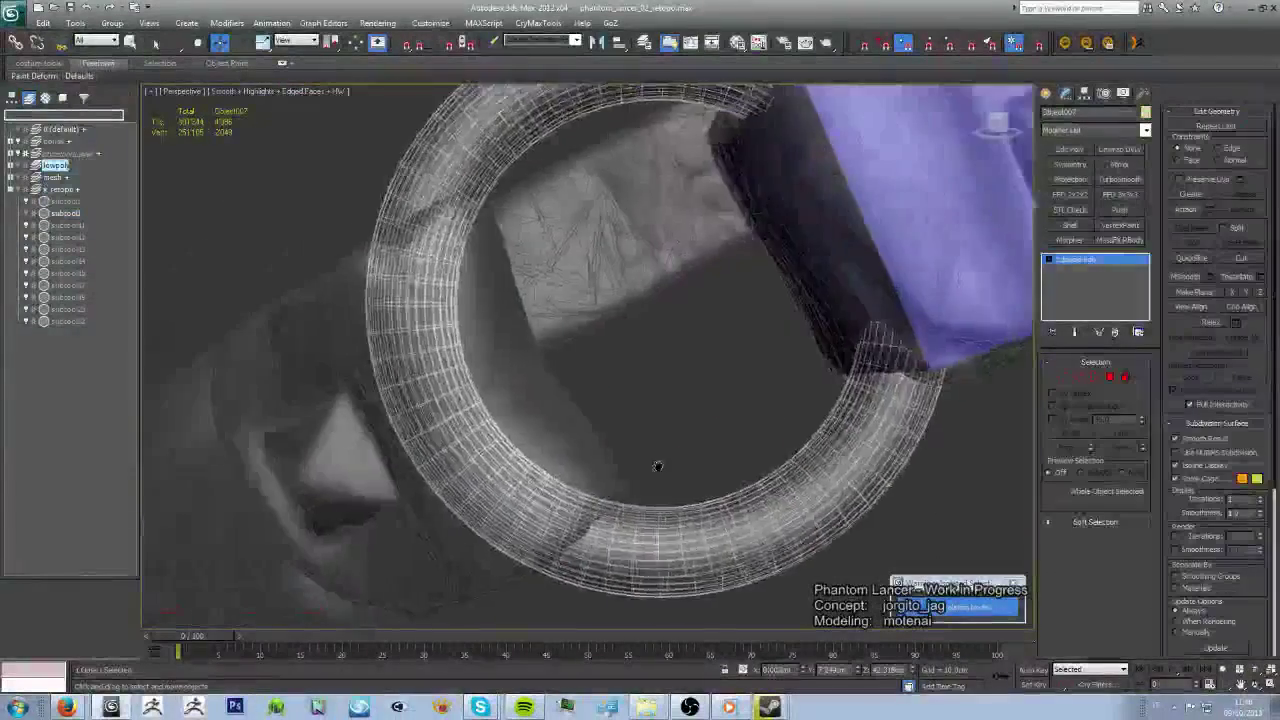
mouse_move(658, 466)
alt+middle_down()
mouse_move(643, 431)
mouse_move(643, 494)
mouse_move(757, 571)
mouse_move(682, 416)
mouse_move(608, 434)
mouse_move(586, 380)
alt+middle_up()
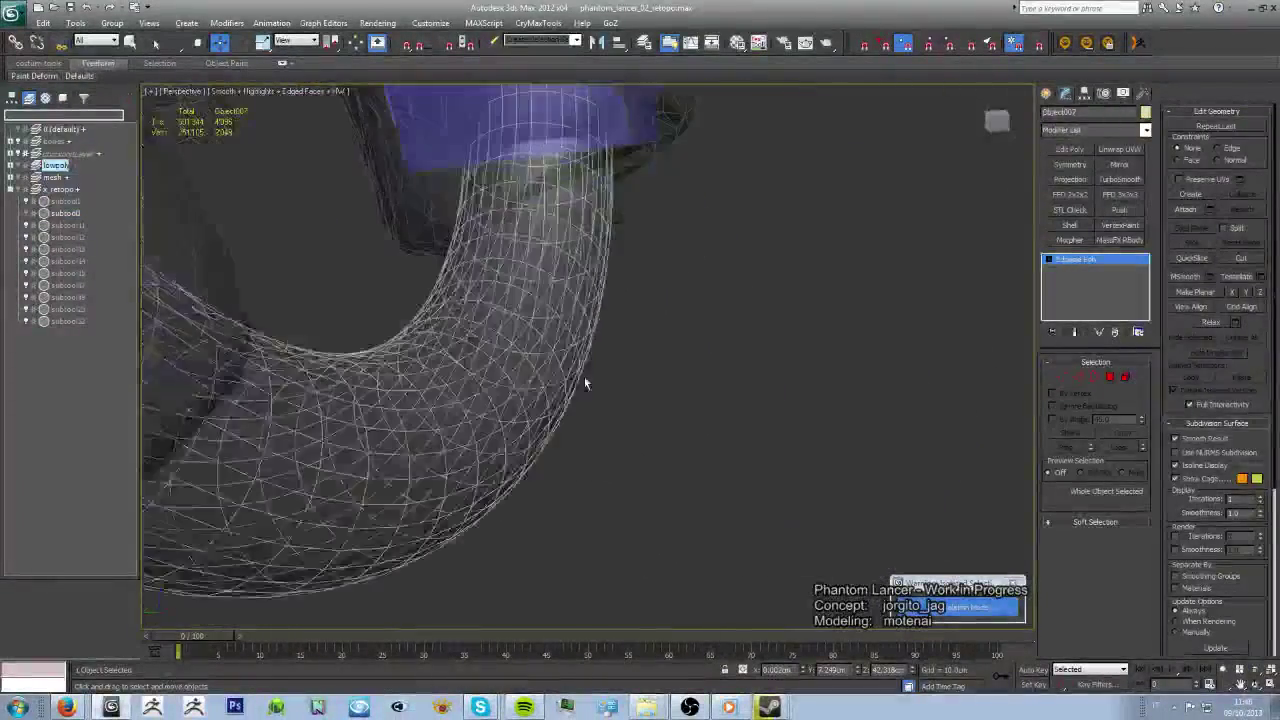
- Remove the extra edge loops from the ring tube with Ctrl+Backspace
click(586, 380)
click(1075, 378)
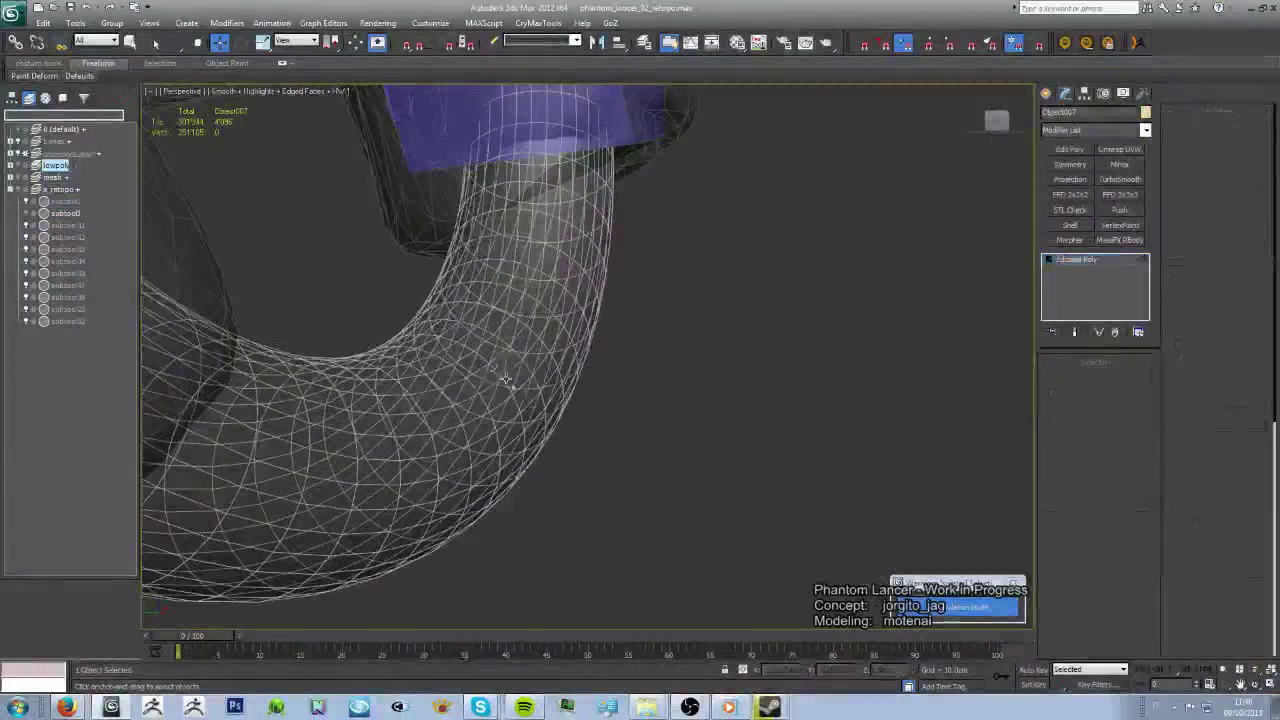
alt+middle_drag(662, 488, 588, 446)
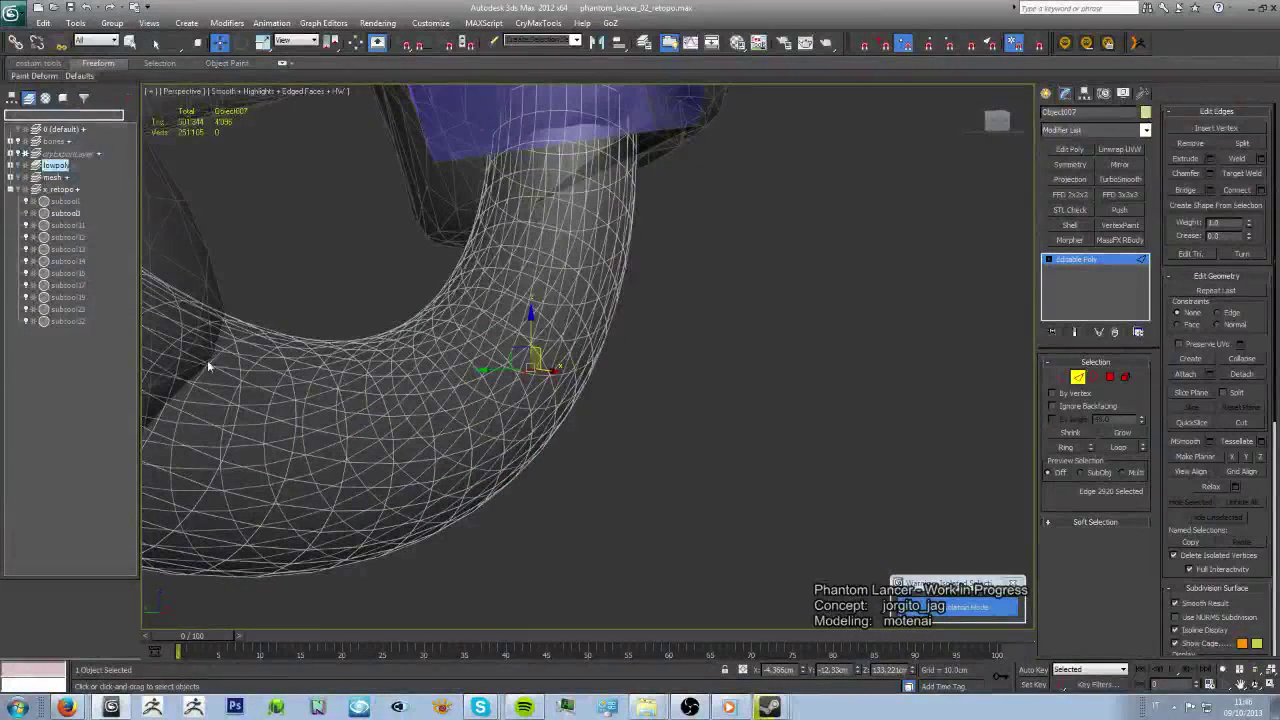
mouse_move(225, 328)
alt+middle_down()
mouse_move(640, 431)
mouse_move(541, 372)
mouse_move(564, 375)
alt+middle_up()
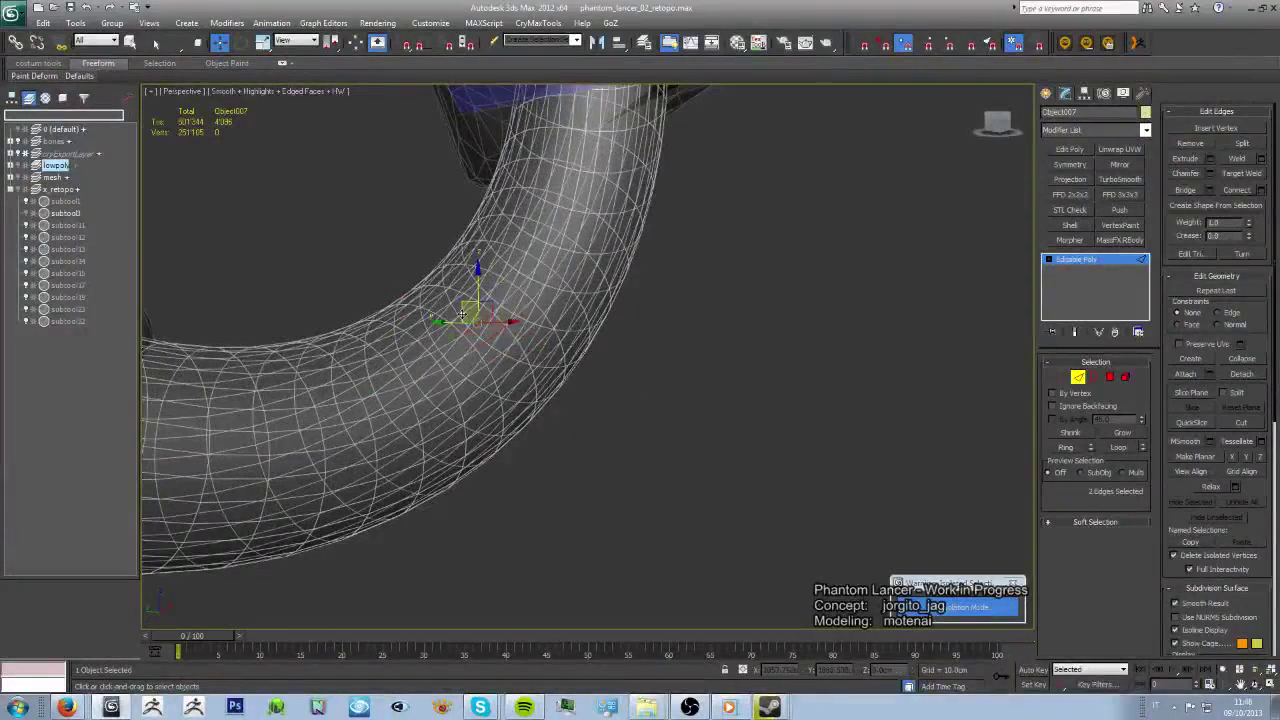
mouse_move(438, 302)
alt+middle_down()
mouse_move(516, 352)
mouse_move(166, 327)
mouse_move(518, 440)
mouse_move(458, 430)
mouse_move(443, 443)
mouse_move(186, 321)
mouse_move(524, 357)
mouse_move(481, 352)
alt+middle_up()
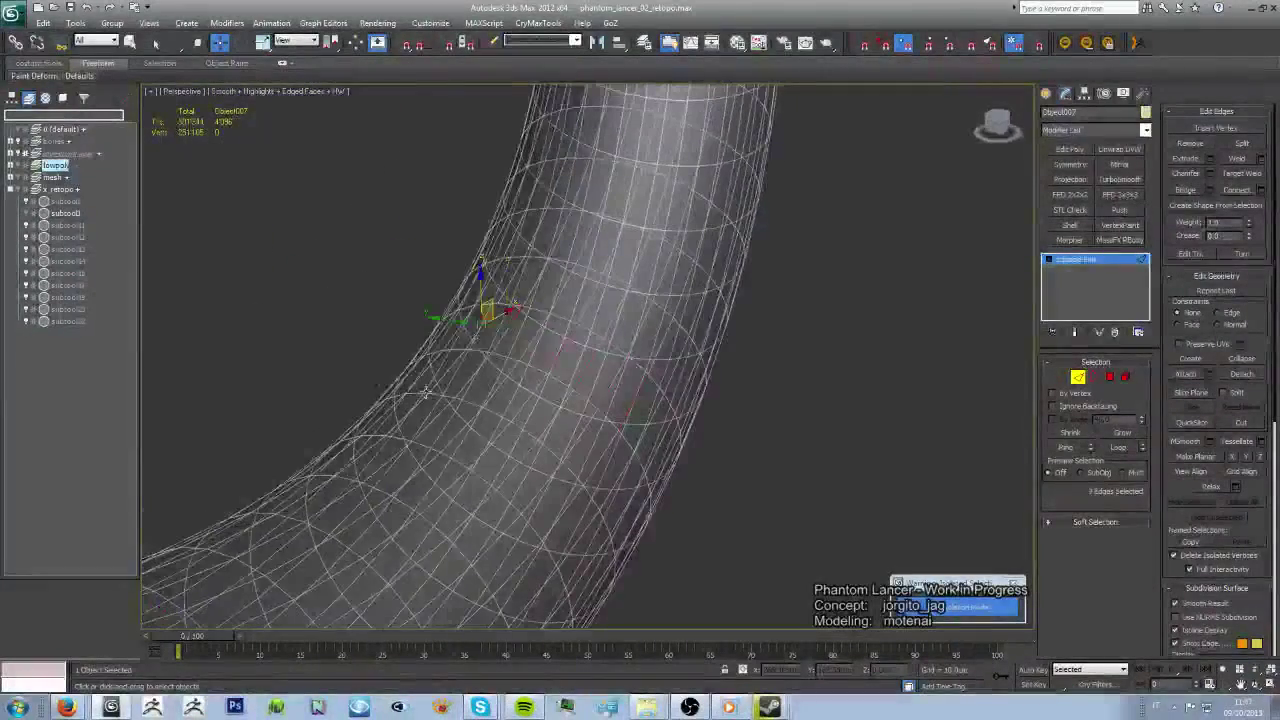
alt+middle_drag(426, 392, 267, 374)
mouse_move(223, 328)
alt+middle_down()
mouse_move(609, 443)
mouse_move(662, 438)
mouse_move(663, 543)
mouse_move(614, 429)
mouse_move(643, 472)
alt+middle_up()
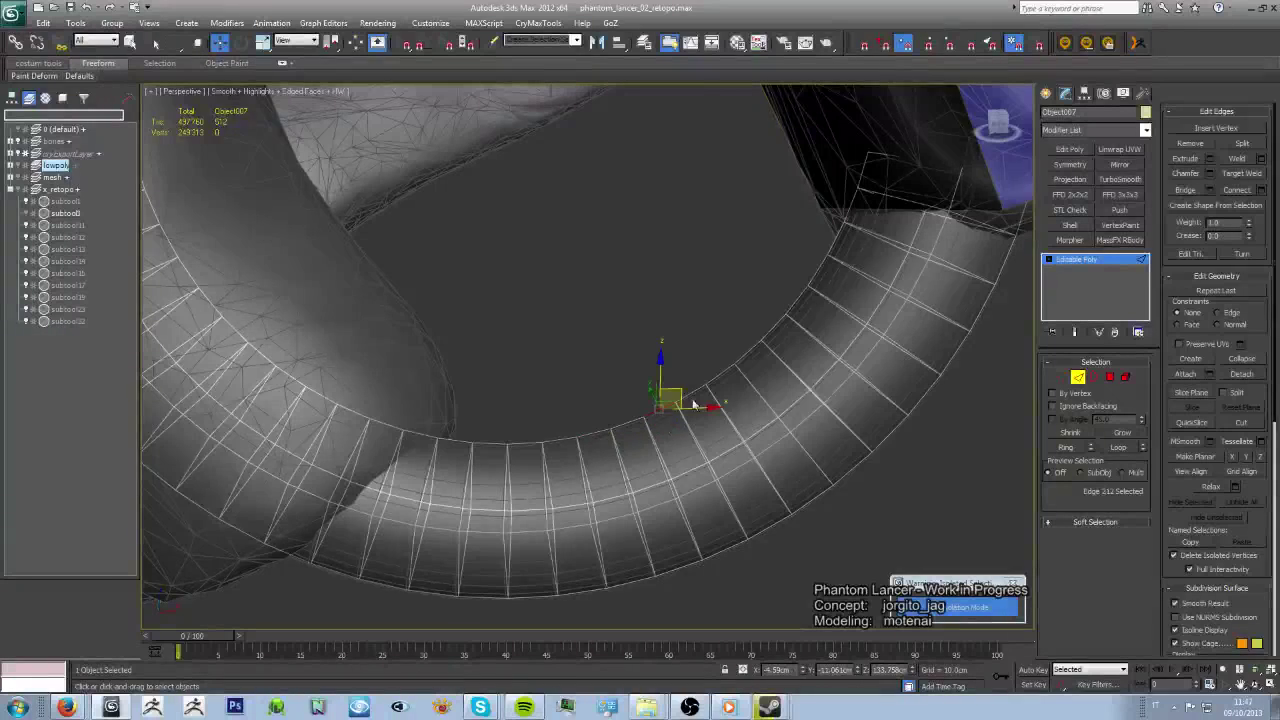
alt+middle_drag(693, 403, 625, 455)
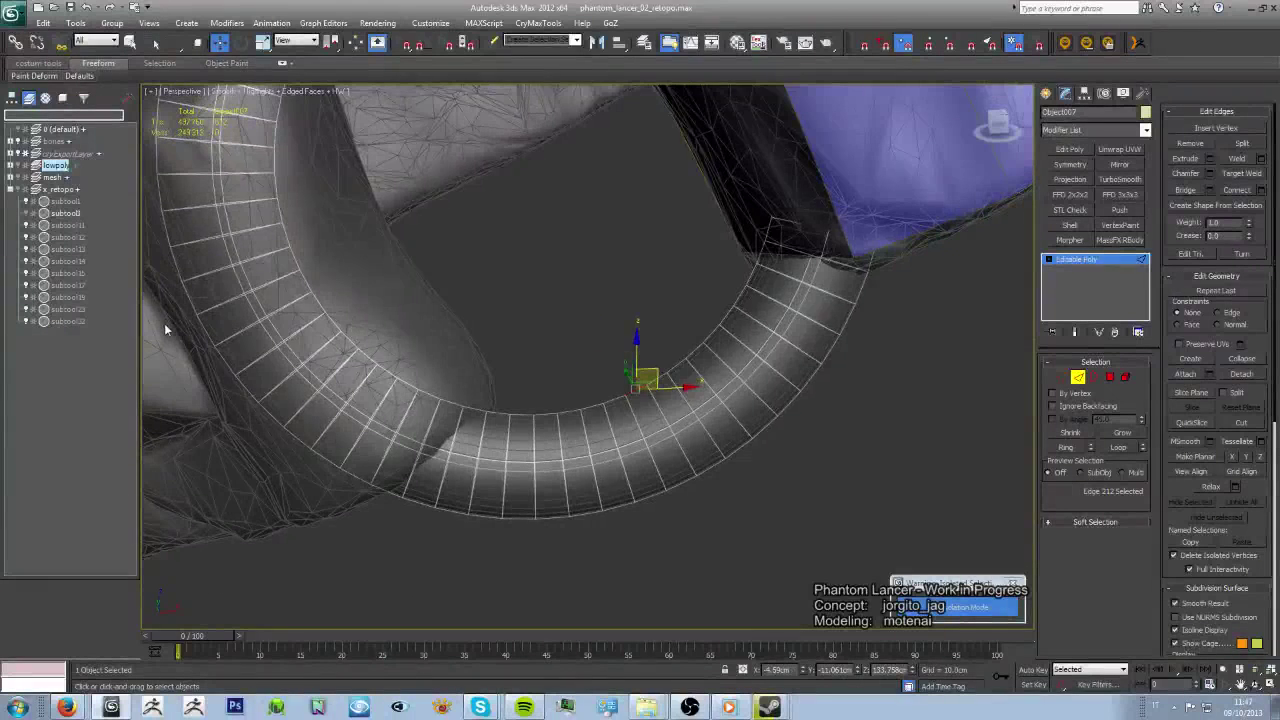
mouse_move(164, 323)
alt+middle_down()
mouse_move(657, 380)
mouse_move(686, 414)
alt+middle_up()
click(553, 404)
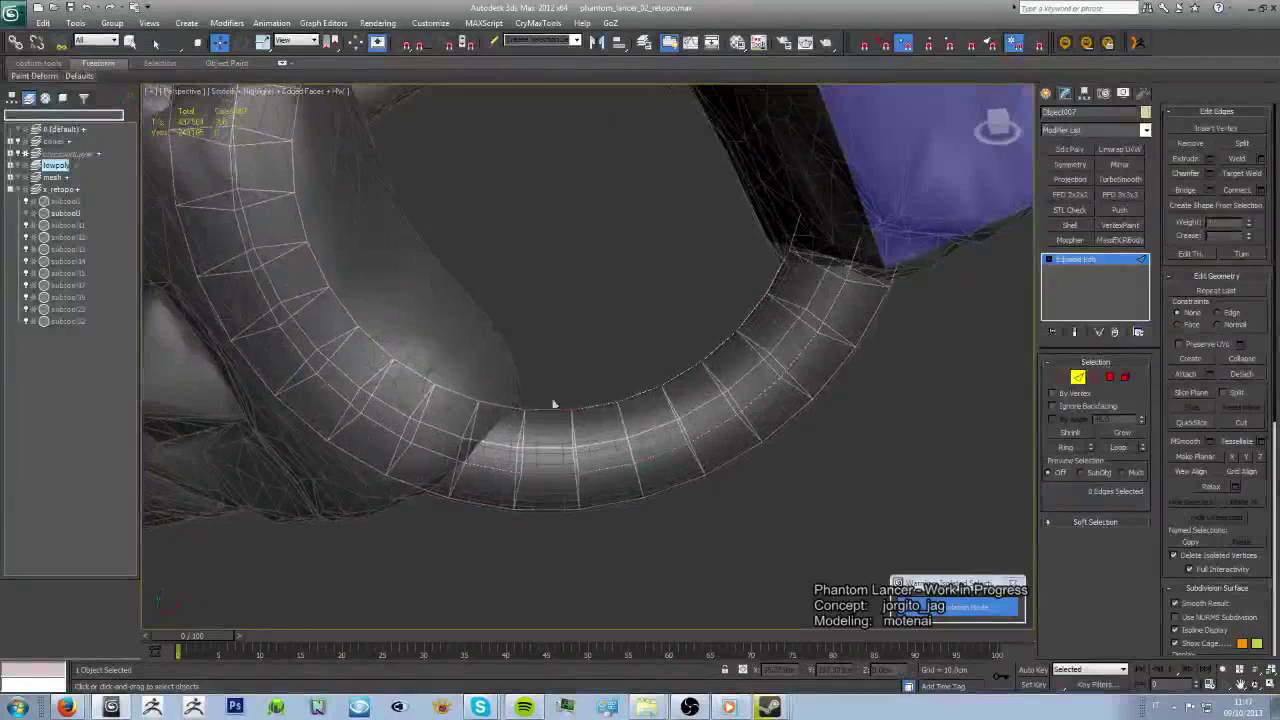
key(ctrl+BackSpace)
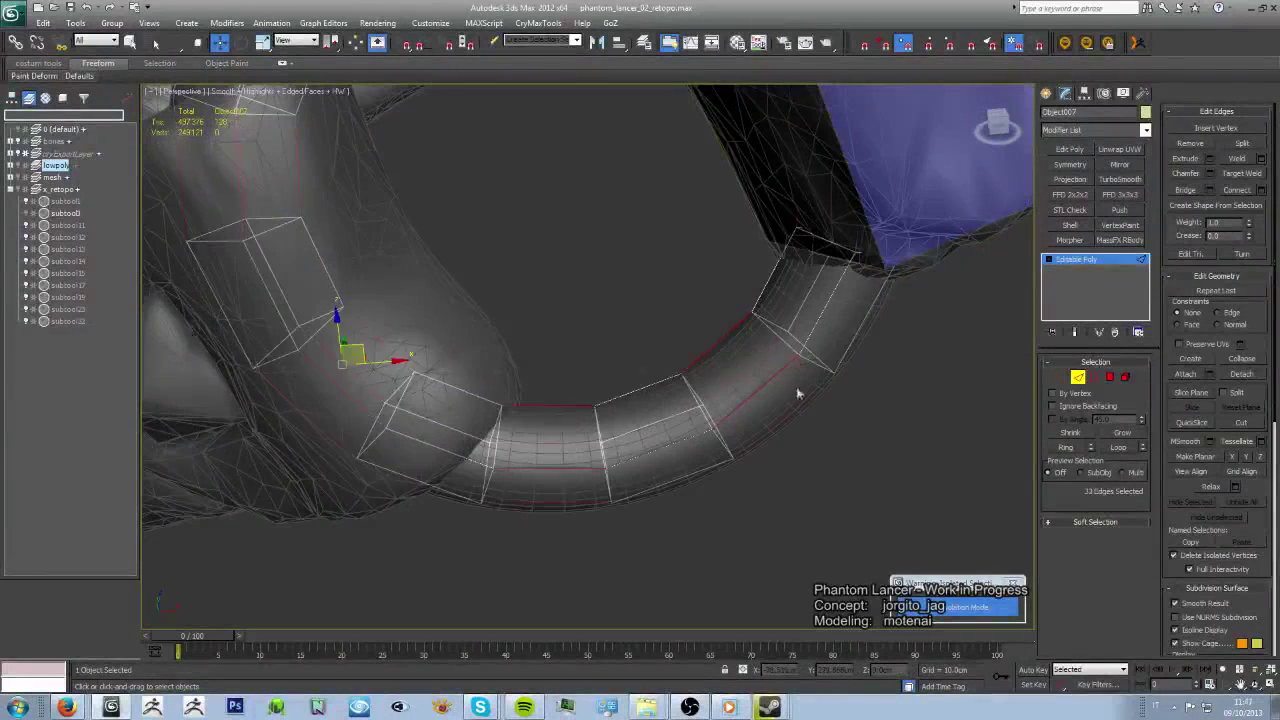
- Check the reduced 64-triangle ring around the strap from several angles
mouse_move(797, 394)
alt+middle_down()
mouse_move(794, 423)
mouse_move(723, 468)
mouse_move(603, 380)
mouse_move(457, 428)
mouse_move(486, 441)
mouse_move(737, 427)
mouse_move(723, 430)
alt+middle_up()
scroll(794, 423, down, 3)
scroll(519, 410, up, 3)
double_click(486, 441)
click(737, 427)
scroll(741, 437, down, 3)
mouse_move(849, 449)
alt+middle_down()
mouse_move(786, 506)
mouse_move(697, 491)
mouse_move(754, 447)
mouse_move(737, 477)
alt+middle_up()
scroll(737, 477, up, 3)
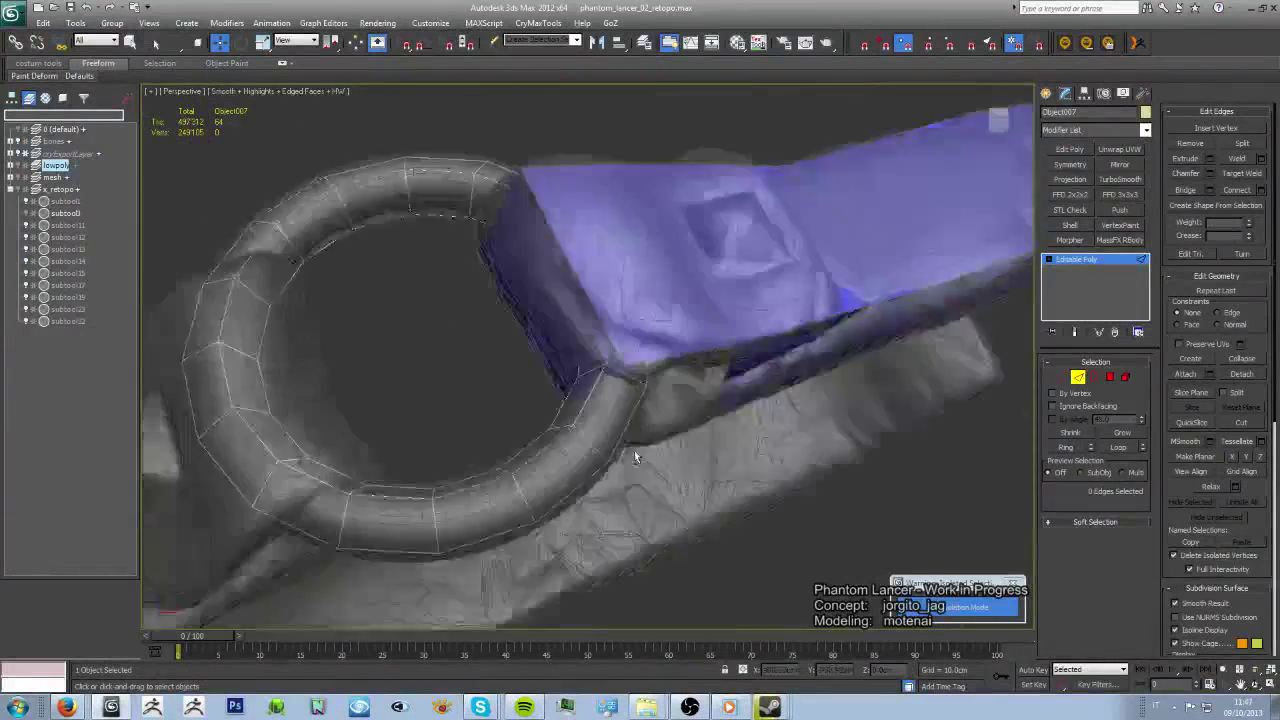
mouse_move(631, 451)
alt+middle_down()
mouse_move(694, 480)
mouse_move(610, 388)
alt+middle_up()
- Select the low-poly ring element and briefly check the material editor
click(1079, 377)
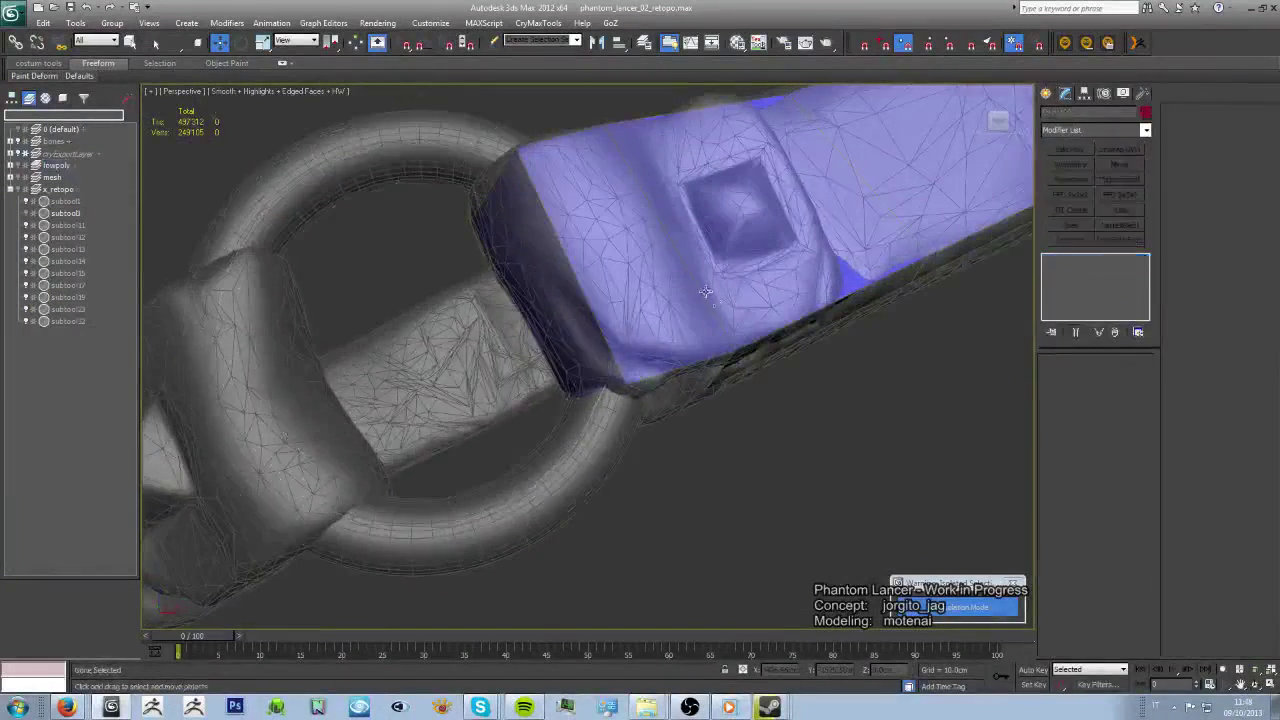
key(5)
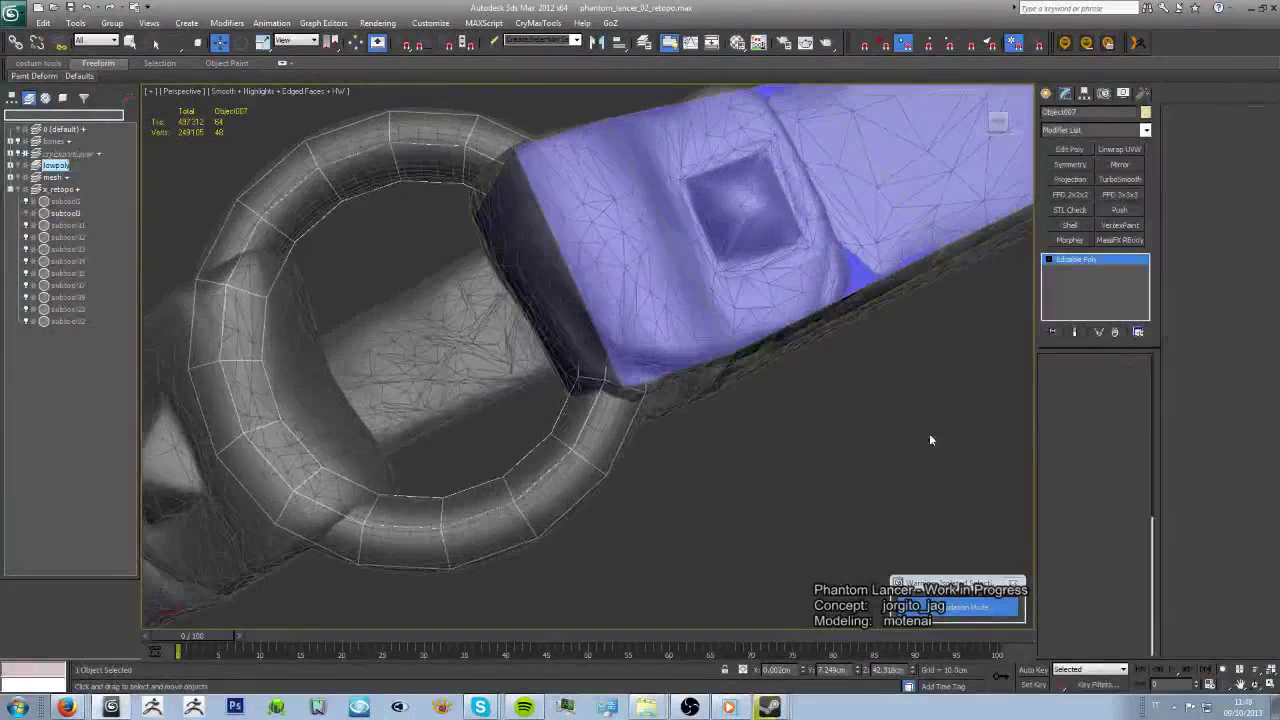
click(600, 462)
mouse_move(600, 462)
alt+middle_down()
mouse_move(627, 494)
mouse_move(501, 507)
alt+middle_up()
key(m)
click(429, 118)
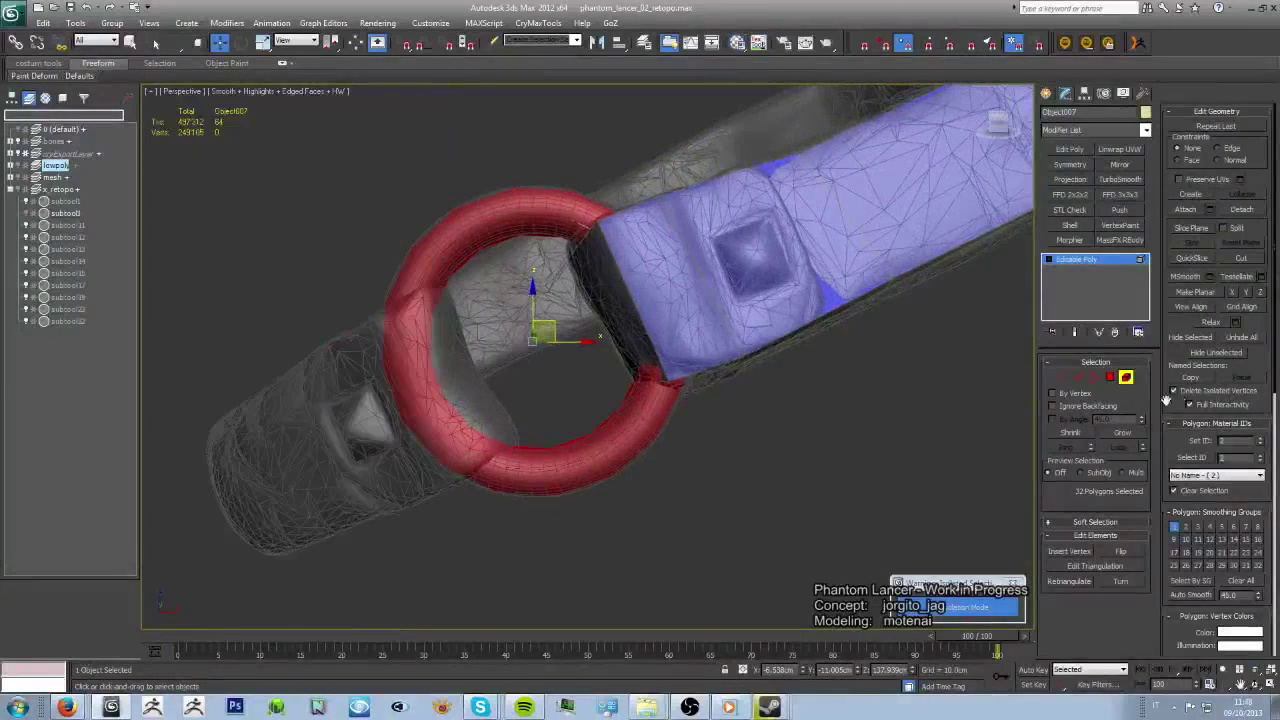
click(844, 516)
scroll(793, 460, up, 3)
scroll(712, 440, up, 2)
- Select the low-poly strap and ready the Move tool in Vertex mode
key(5)
click(712, 440)
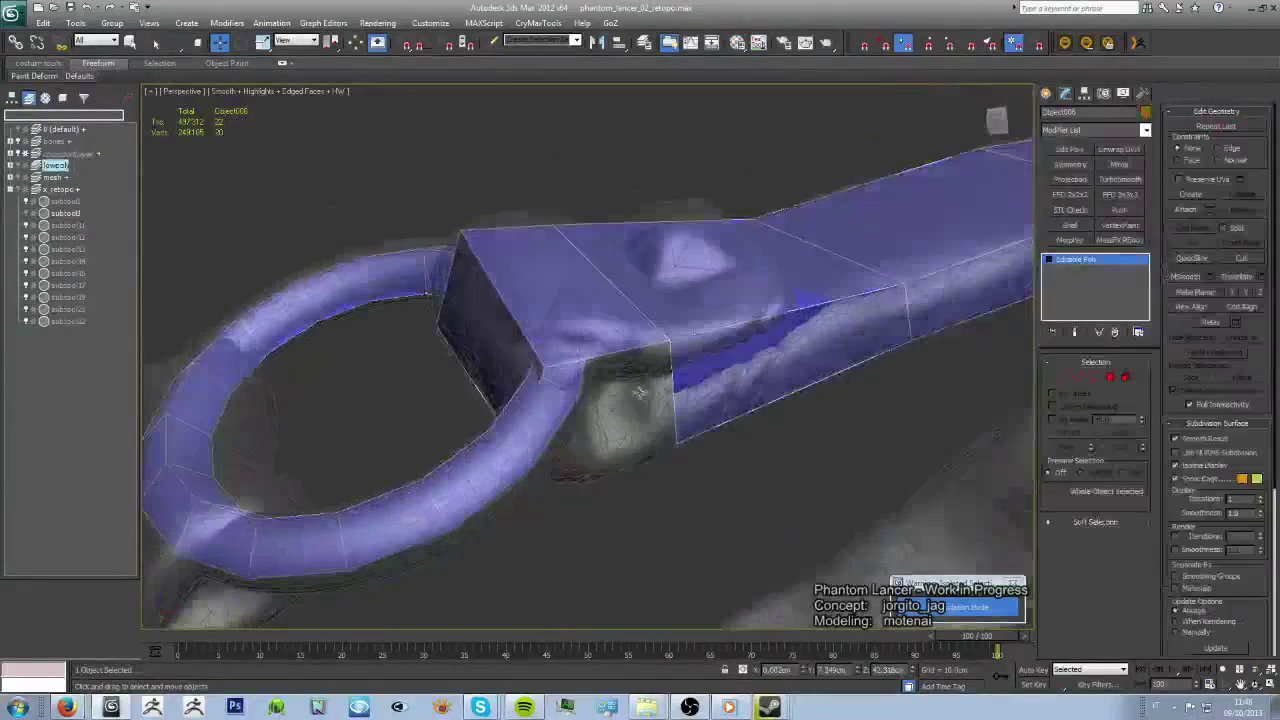
mouse_move(712, 440)
alt+middle_down()
mouse_move(758, 397)
mouse_move(618, 331)
alt+middle_up()
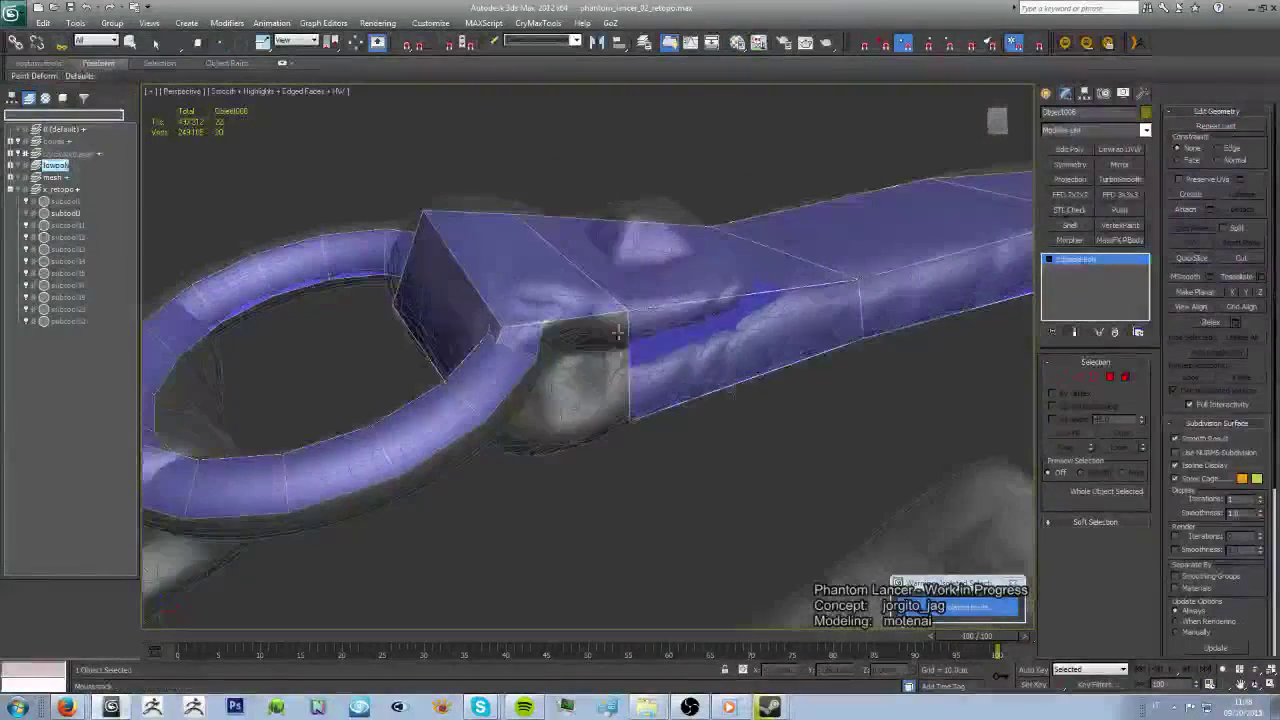
mouse_move(516, 450)
alt+middle_down()
mouse_move(563, 371)
mouse_move(582, 383)
mouse_move(564, 305)
mouse_move(580, 366)
mouse_move(579, 346)
alt+middle_up()
mouse_move(565, 420)
alt+middle_down()
mouse_move(443, 257)
mouse_move(543, 363)
mouse_move(623, 503)
mouse_move(616, 383)
mouse_move(665, 412)
mouse_move(643, 409)
mouse_move(660, 430)
mouse_move(585, 340)
mouse_move(586, 534)
mouse_move(605, 271)
alt+middle_up()
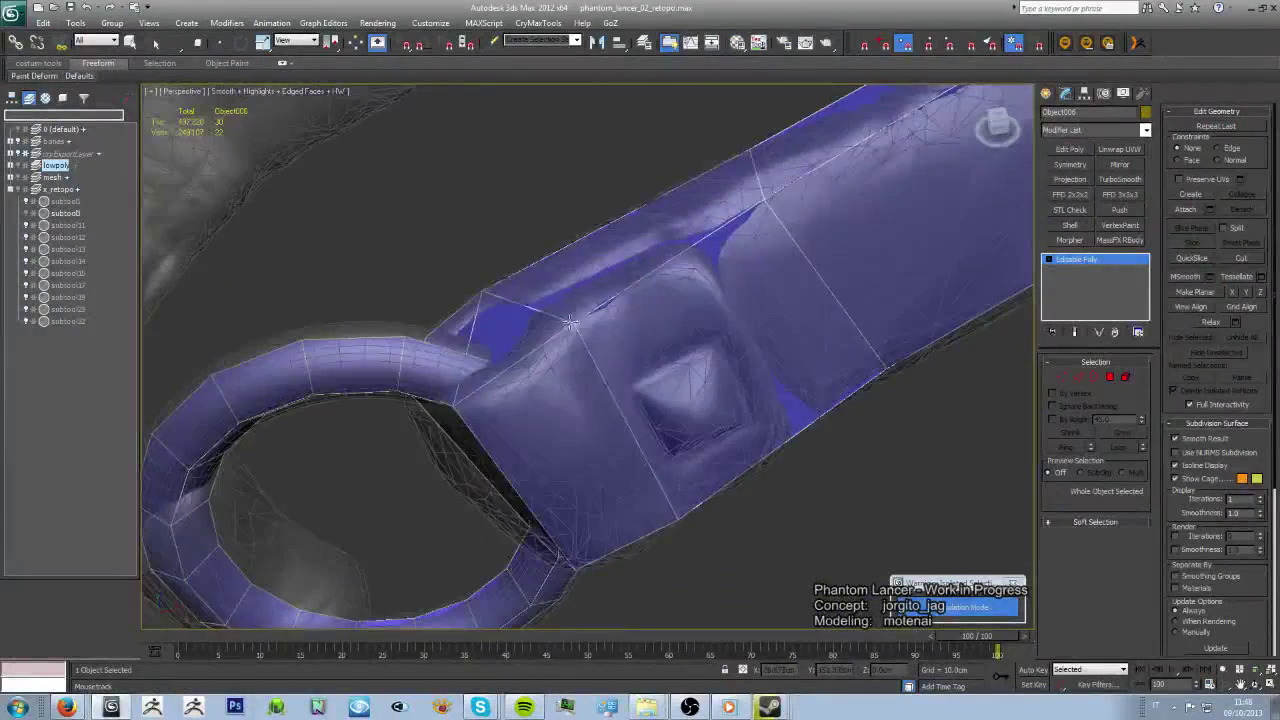
mouse_move(571, 322)
alt+middle_down()
mouse_move(588, 390)
mouse_move(680, 380)
alt+middle_up()
key(w)
key(1)
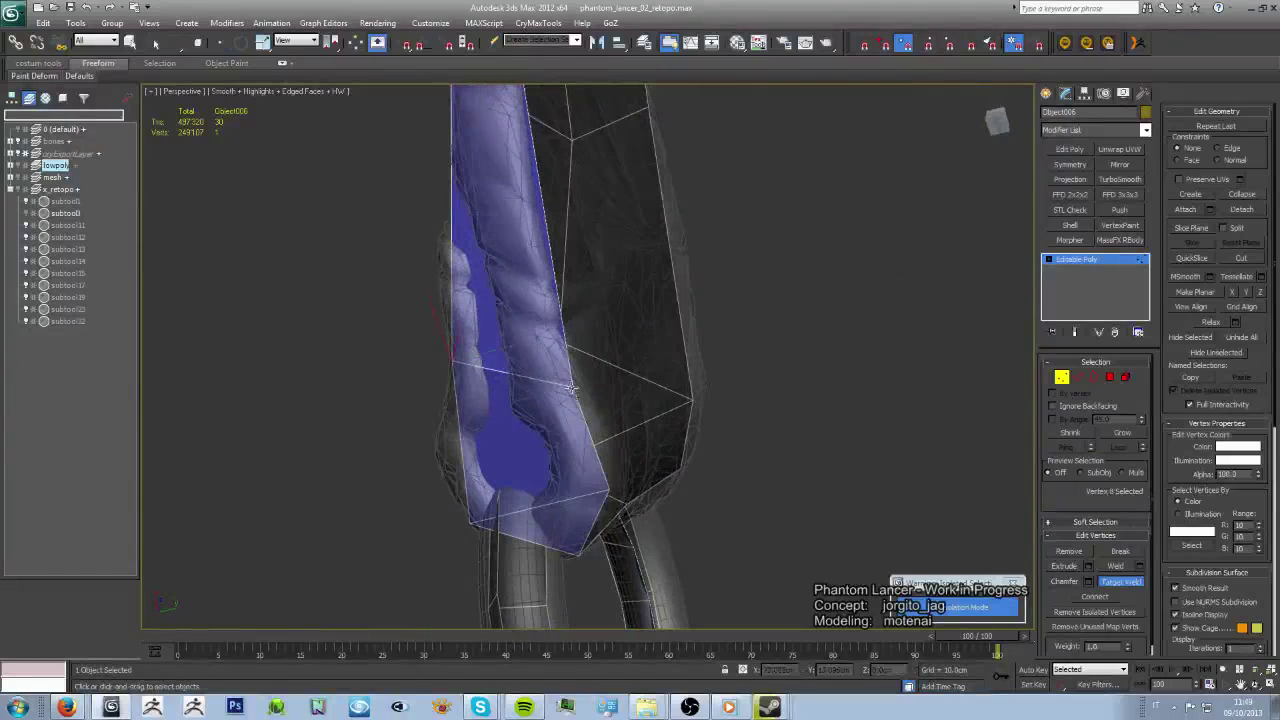
mouse_move(615, 495)
alt+middle_down()
mouse_move(660, 486)
mouse_move(652, 437)
mouse_move(141, 464)
alt+middle_up()
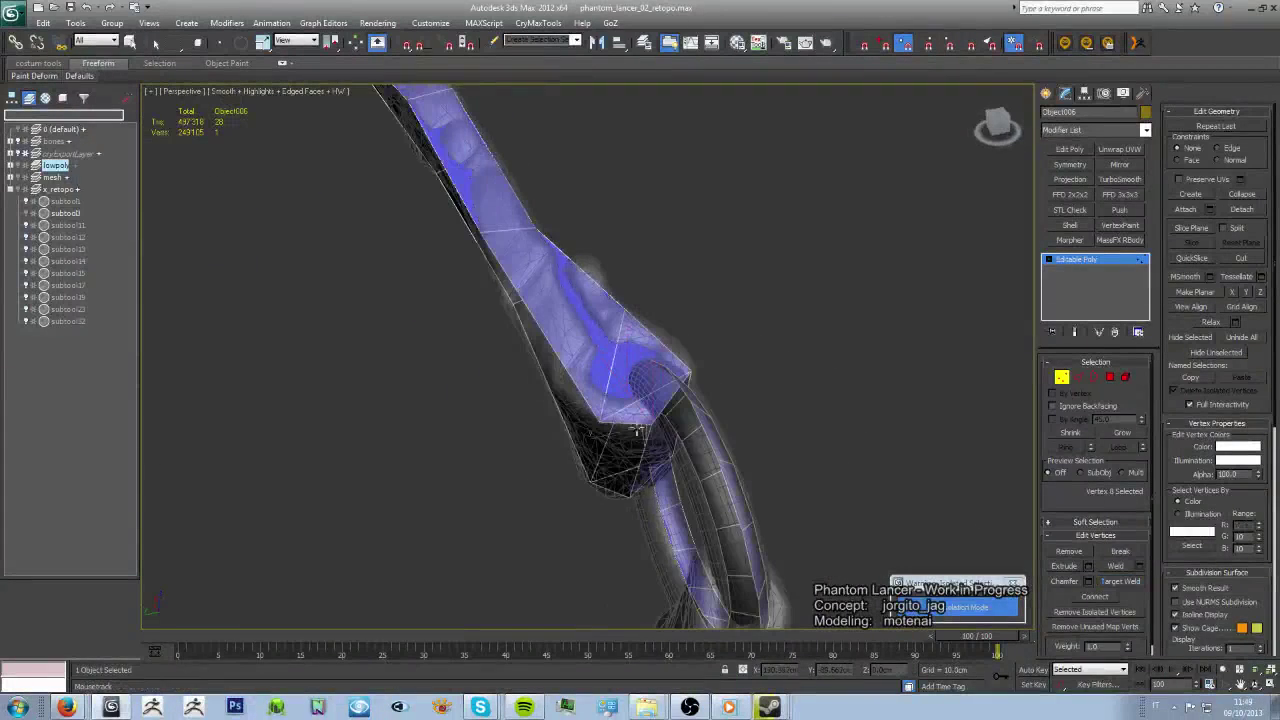
mouse_move(561, 393)
alt+middle_down()
mouse_move(528, 415)
mouse_move(567, 412)
alt+middle_up()
scroll(545, 400, up, 5)
- Move the edges further up the strap closer to the sculpt
click(1078, 380)
alt+middle_drag(631, 453, 618, 362)
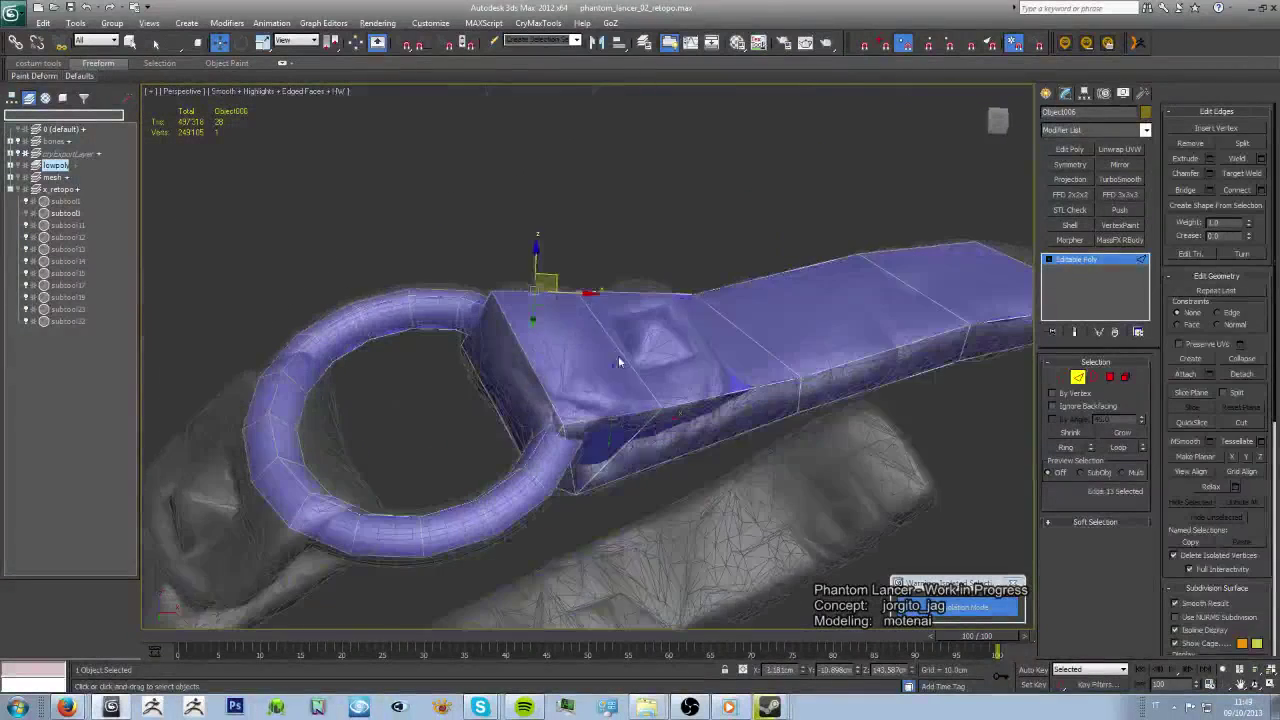
click(648, 410)
alt+middle_drag(648, 410, 640, 432)
mouse_move(418, 443)
alt+middle_down()
mouse_move(660, 423)
mouse_move(618, 398)
mouse_move(665, 437)
alt+middle_up()
key(w)
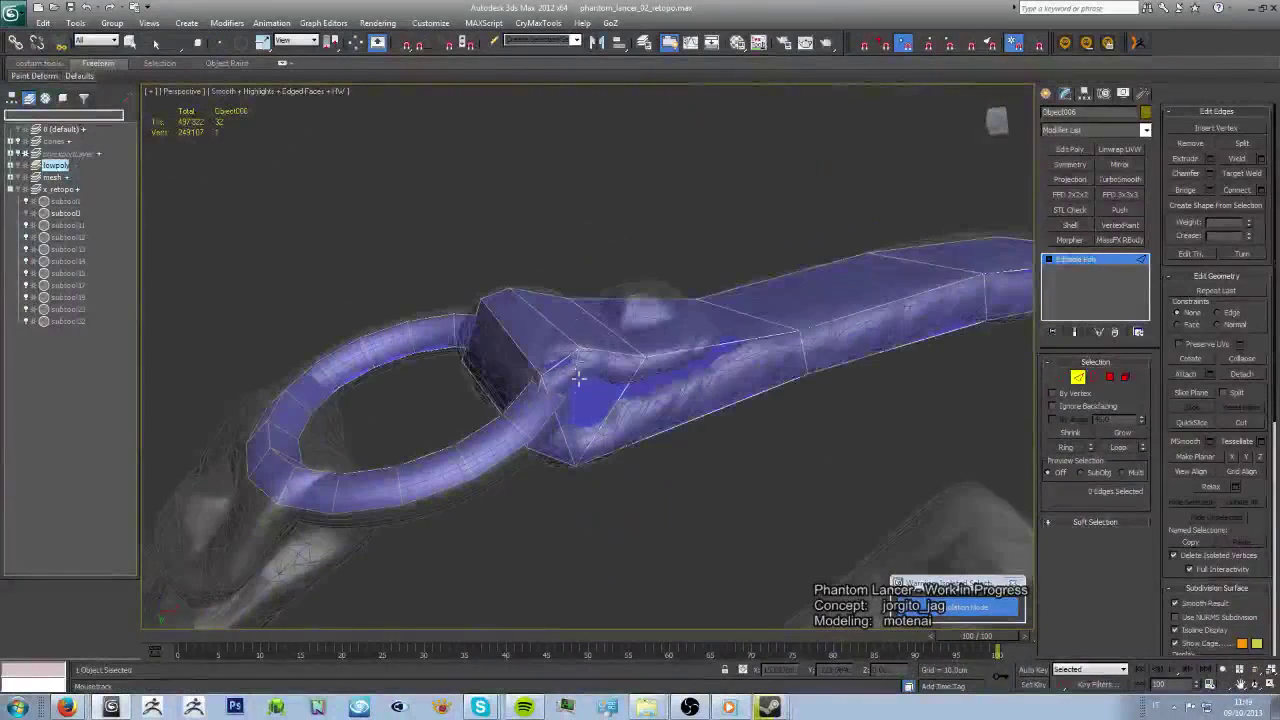
- Move the strap-end vertices onto the sculpt surface near the ring
key(1)
key(w)
click(600, 330)
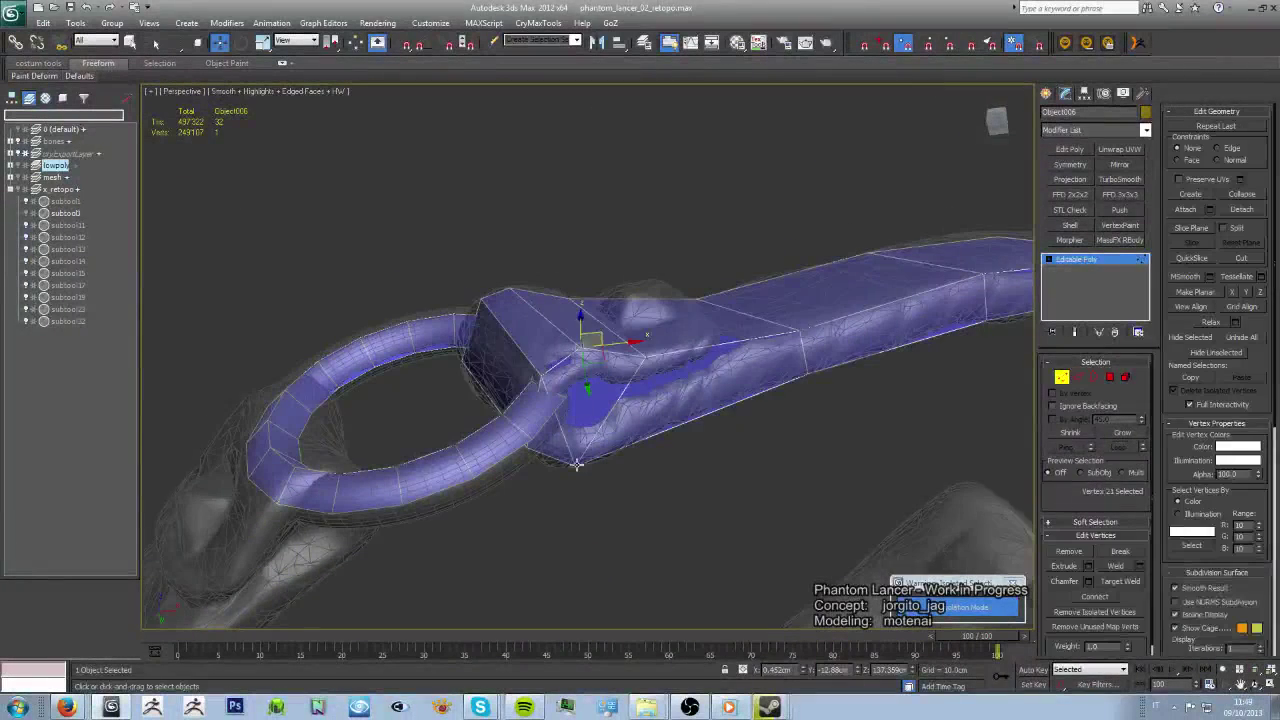
mouse_move(614, 514)
alt+middle_down()
mouse_move(703, 624)
mouse_move(642, 563)
alt+middle_up()
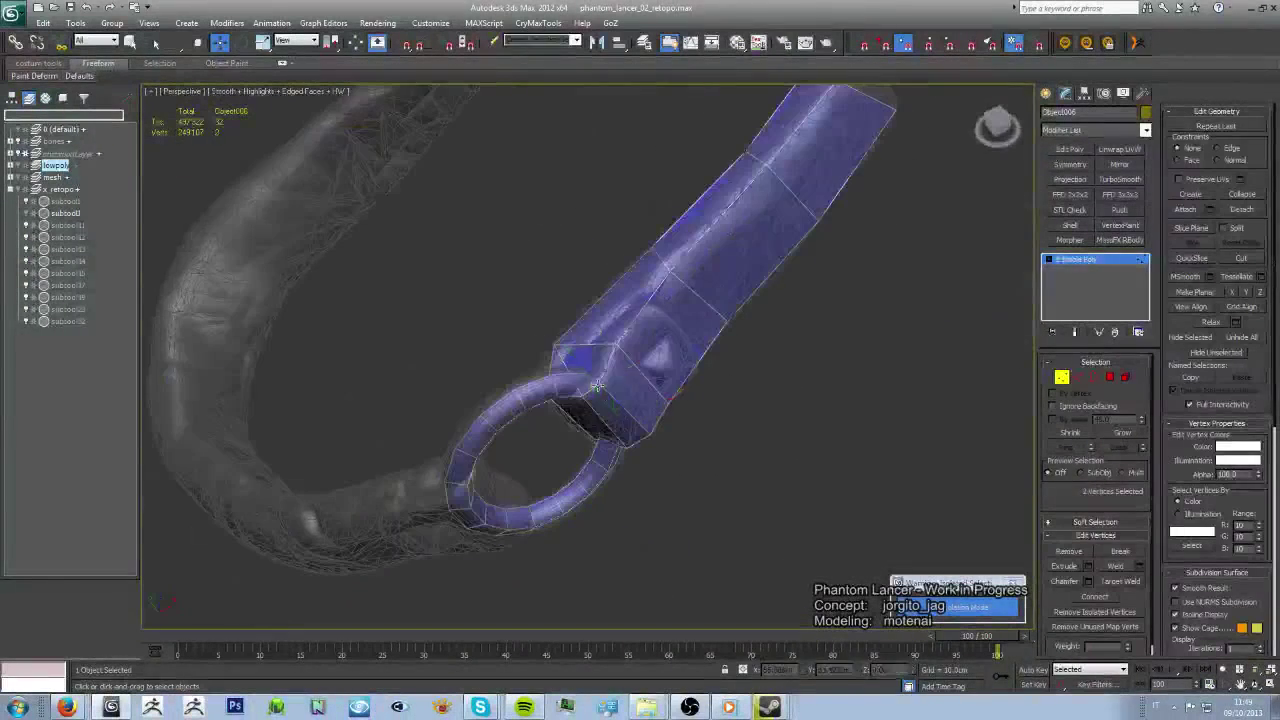
mouse_move(556, 345)
alt+middle_down()
mouse_move(702, 467)
mouse_move(177, 470)
mouse_move(665, 275)
mouse_move(666, 370)
mouse_move(623, 443)
mouse_move(570, 257)
mouse_move(640, 370)
mouse_move(649, 457)
mouse_move(614, 514)
mouse_move(526, 526)
alt+middle_up()
scroll(614, 514, down, 3)
scroll(631, 491, down, 3)
scroll(580, 415, up, 5)
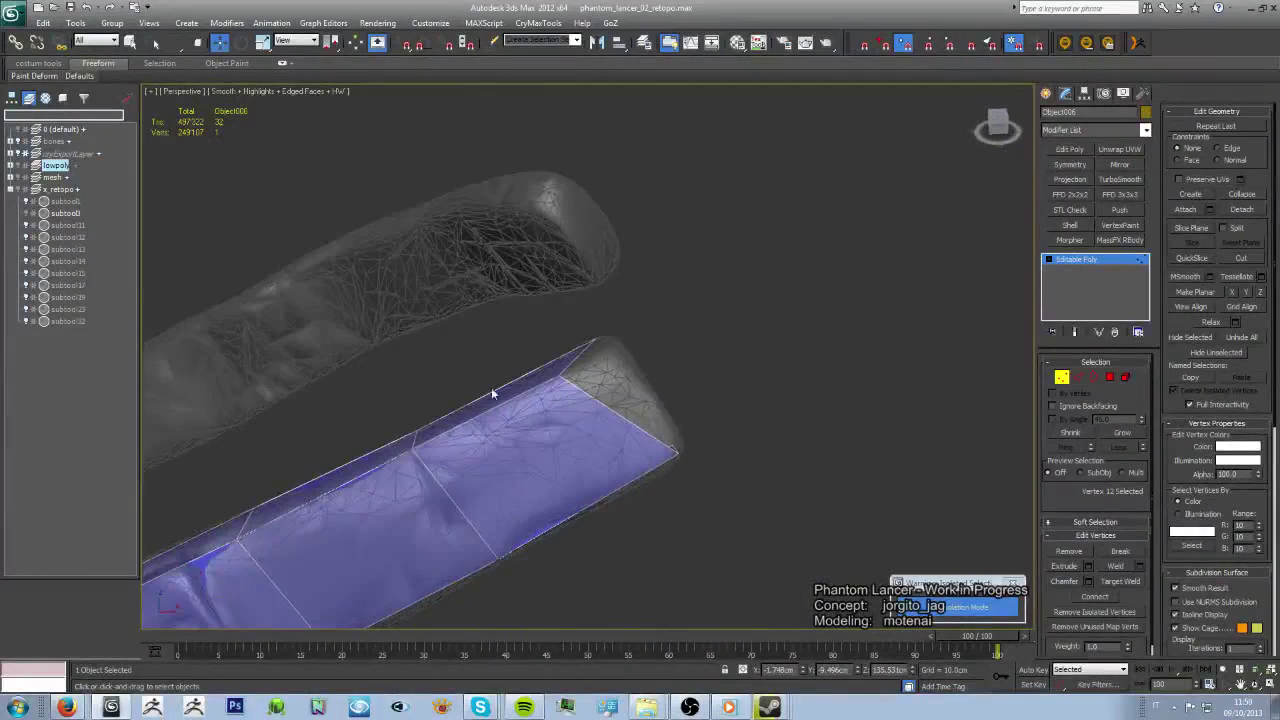
click(558, 374)
scroll(650, 360, down, 3)
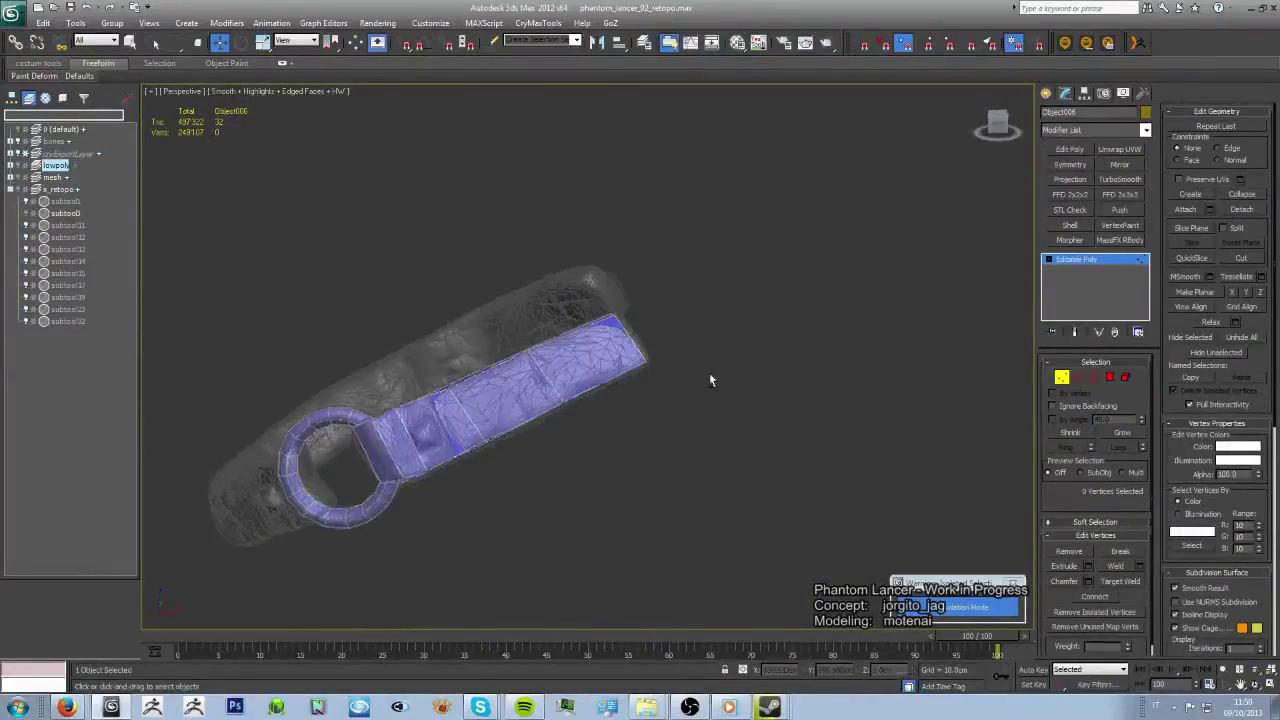
click(709, 372)
- End isolation to show the full character with the strap and ring across its chest
key(alt+q)
mouse_move(750, 405)
alt+middle_down()
mouse_move(609, 449)
mouse_move(743, 366)
mouse_move(710, 353)
mouse_move(651, 434)
alt+middle_up()
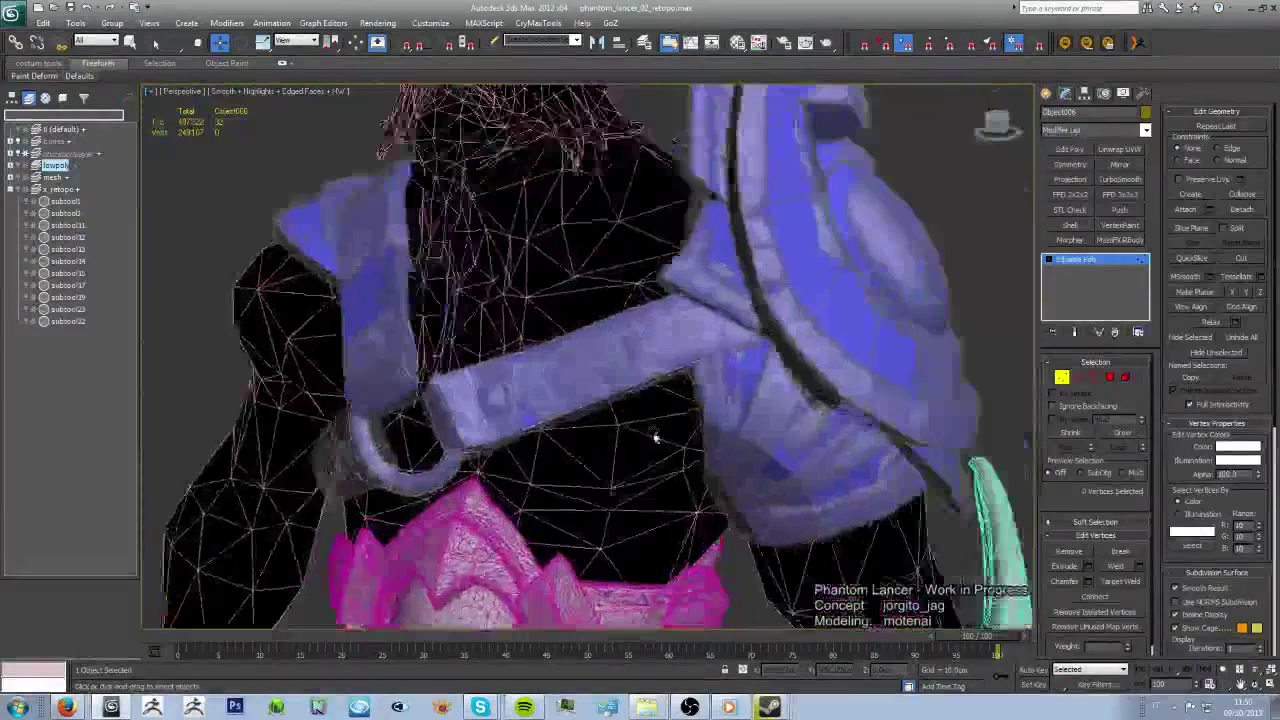
scroll(651, 434, up, 2)
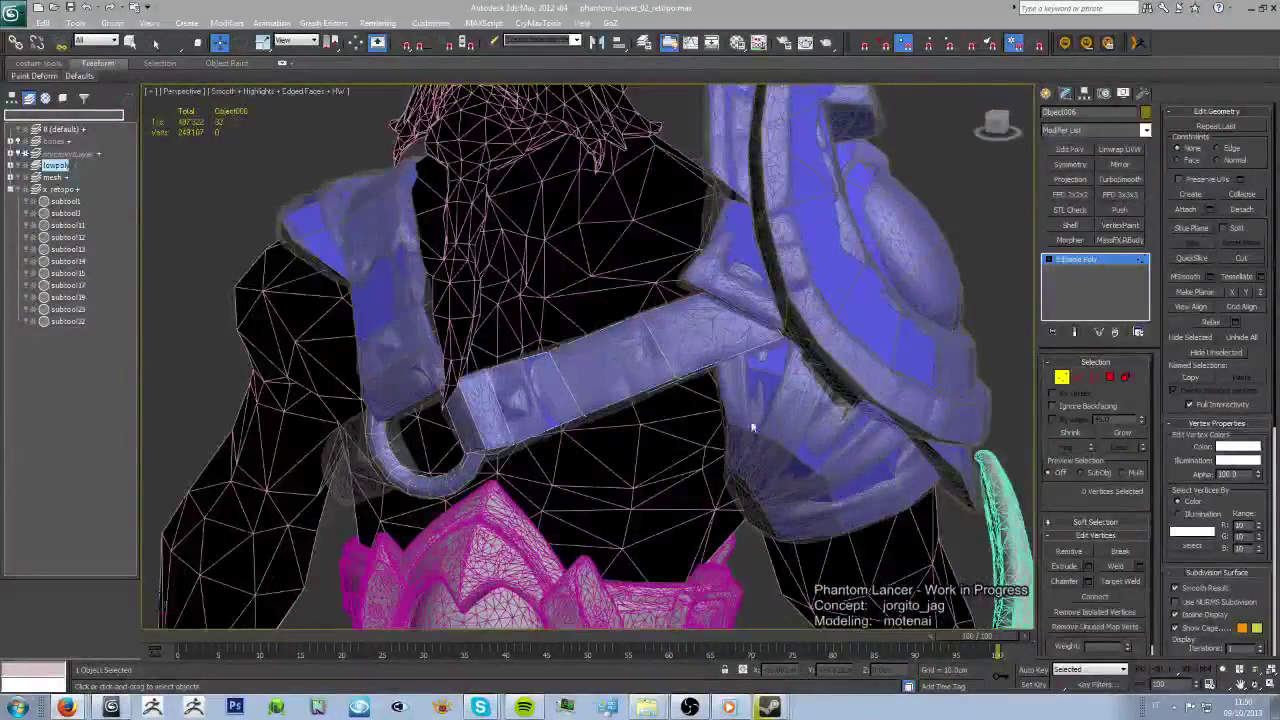
mouse_move(752, 428)
alt+middle_down()
mouse_move(771, 337)
mouse_move(818, 365)
alt+middle_up()
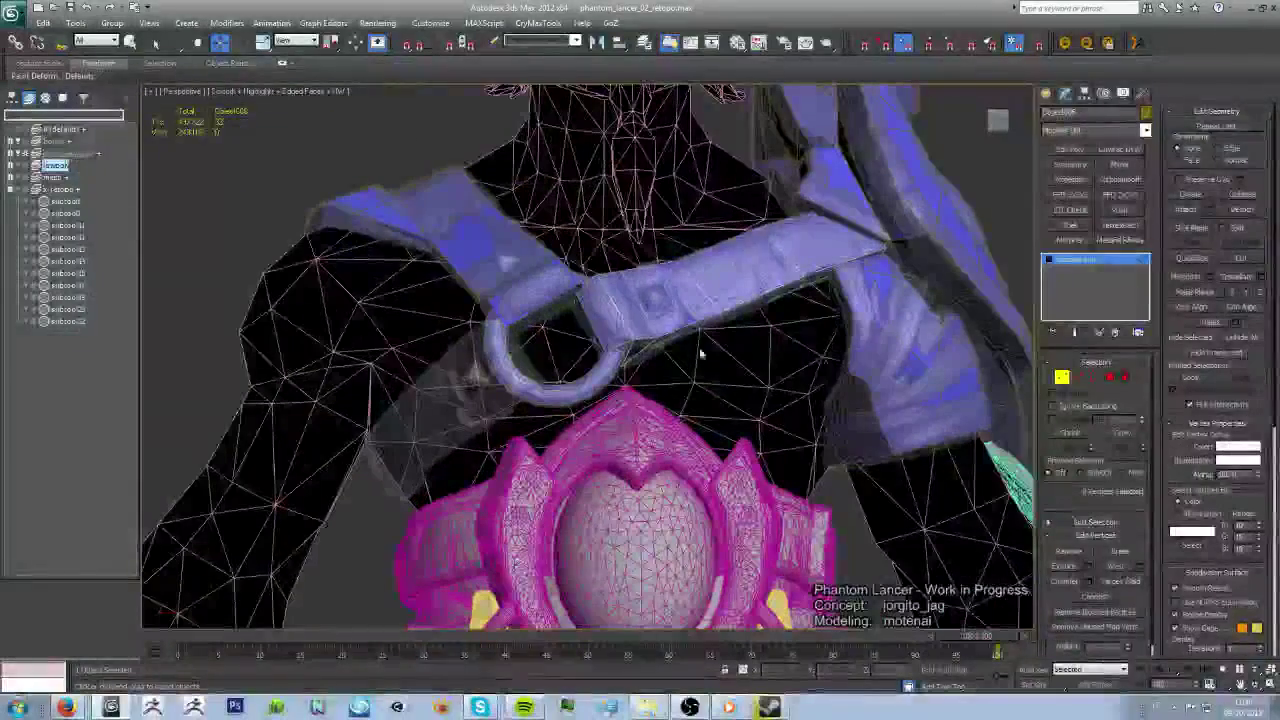
- Isolate the high-poly shoulder strap together with the low-poly strap
click(735, 289)
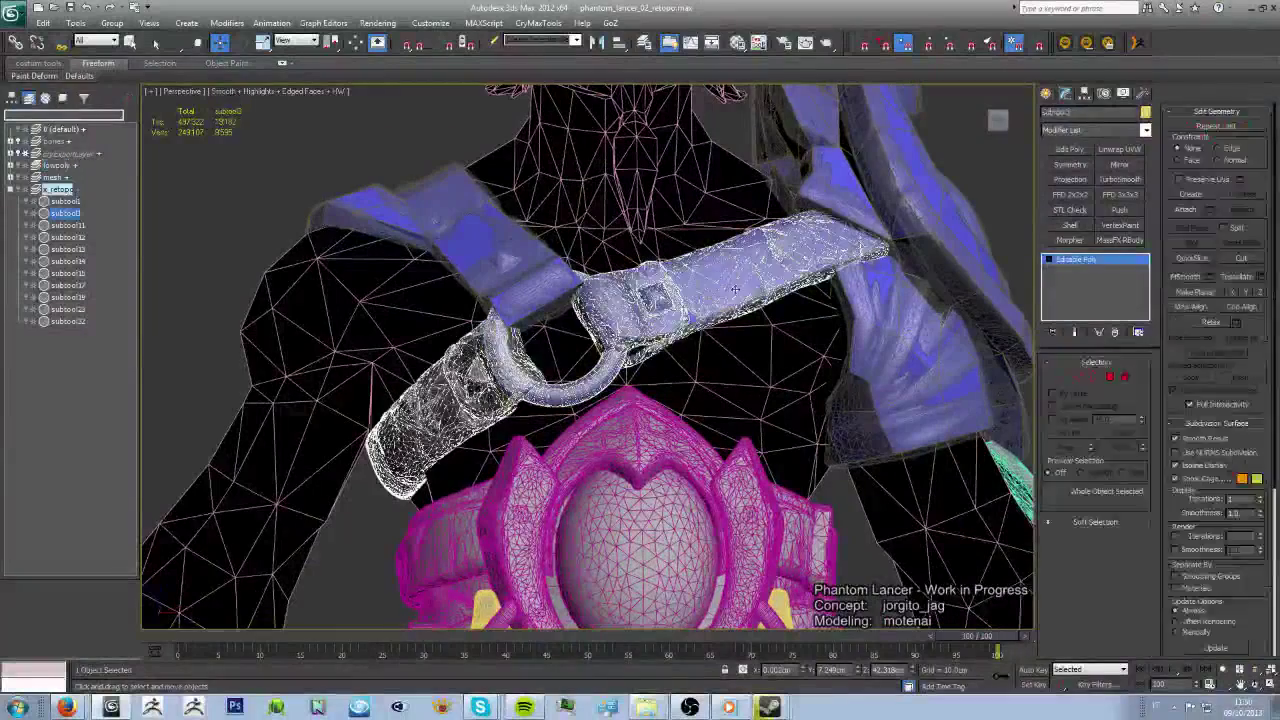
click(735, 289)
ctrl+click(738, 295)
key(alt+q)
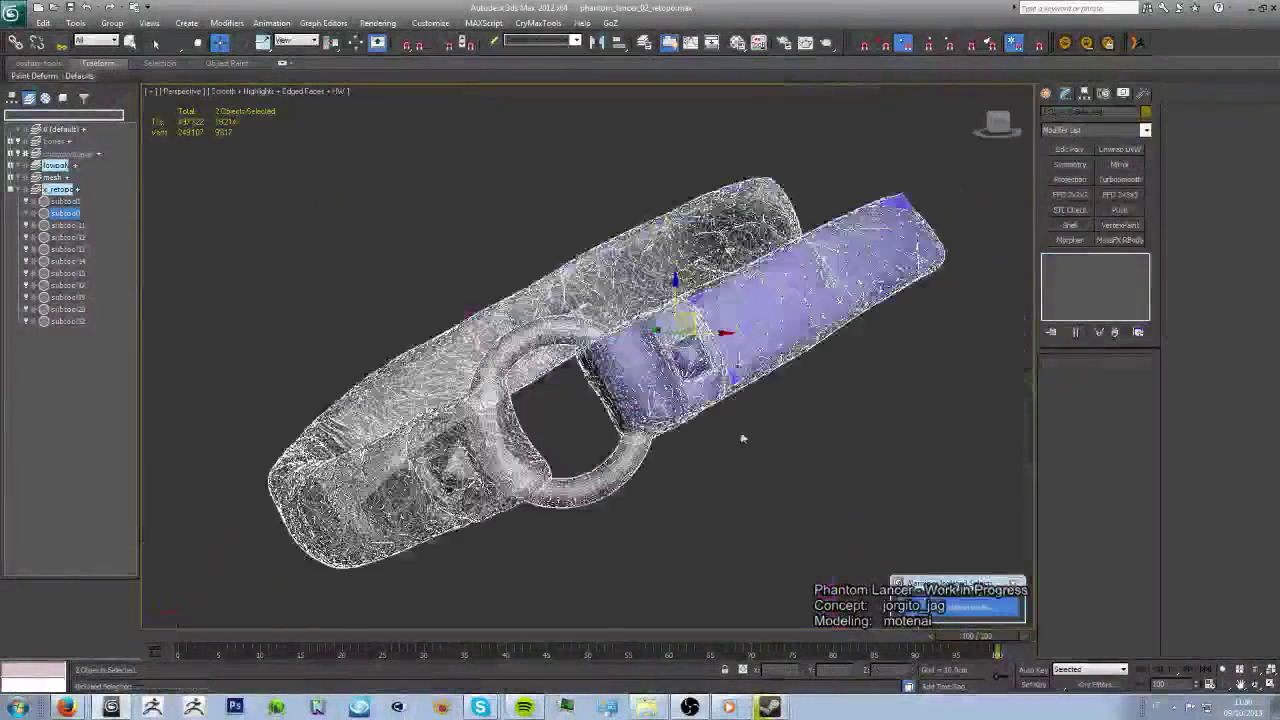
click(742, 438)
mouse_move(742, 438)
alt+middle_down()
mouse_move(757, 517)
mouse_move(756, 466)
alt+middle_up()
scroll(819, 262, down, 2)
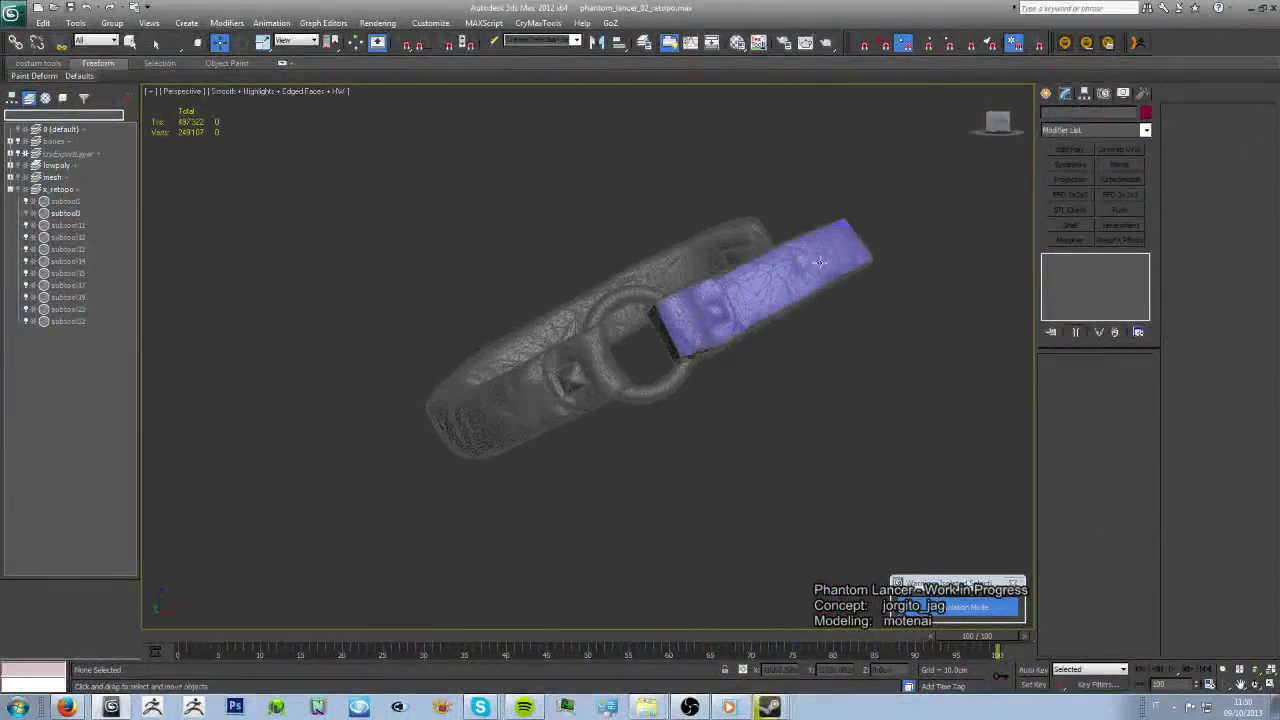
- Clone Object006 polygons onto the strap's second pyramid stud and select its band's vertices
click(842, 225)
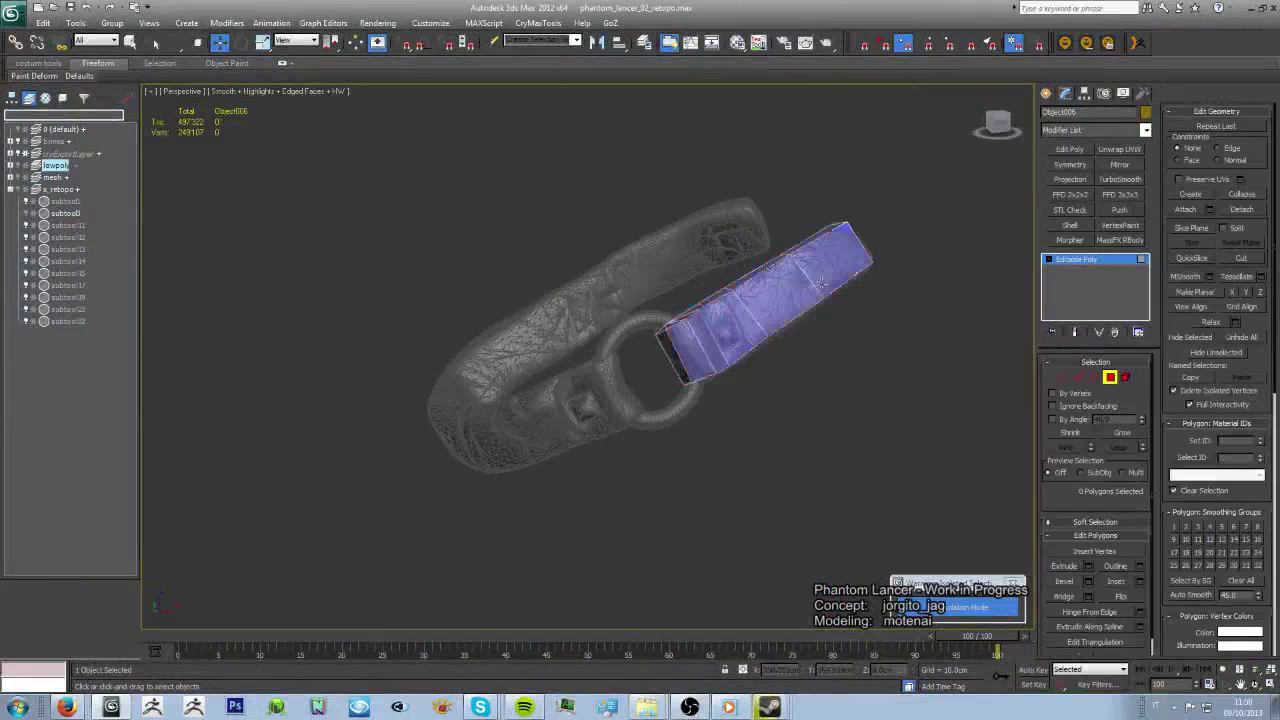
shift+drag(793, 276, 552, 396)
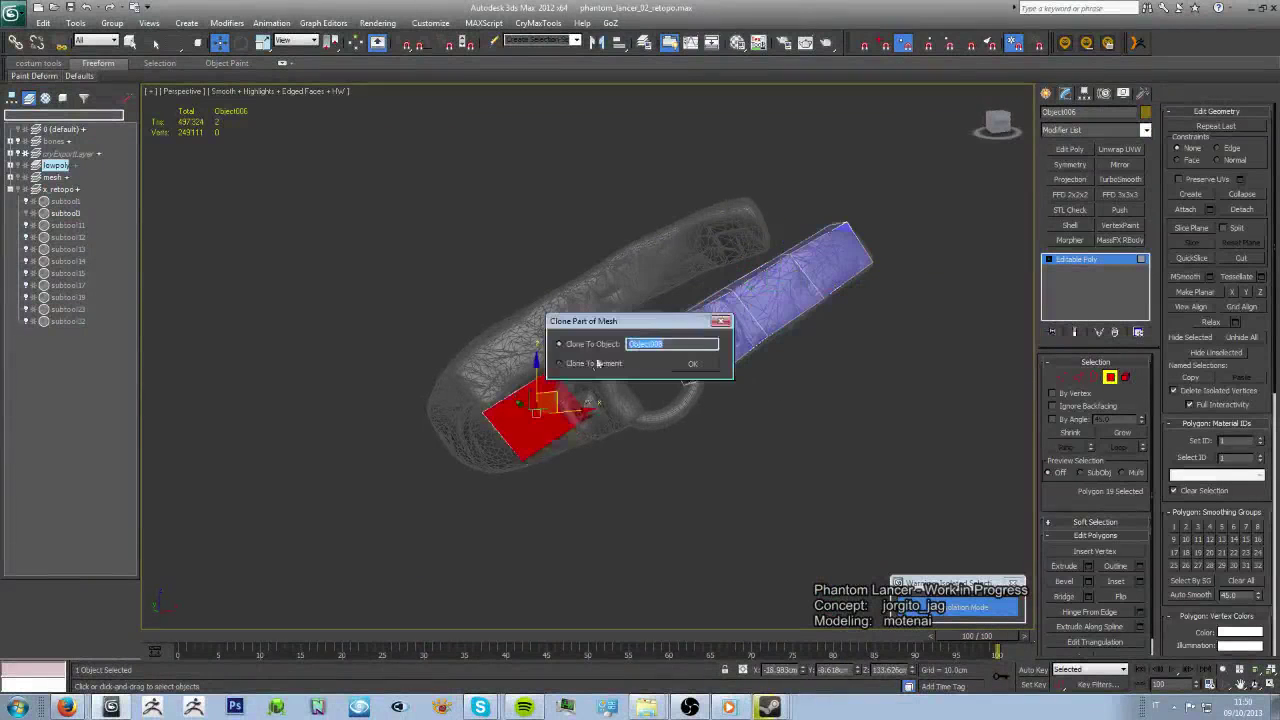
click(700, 370)
alt+middle_drag(646, 428, 737, 428)
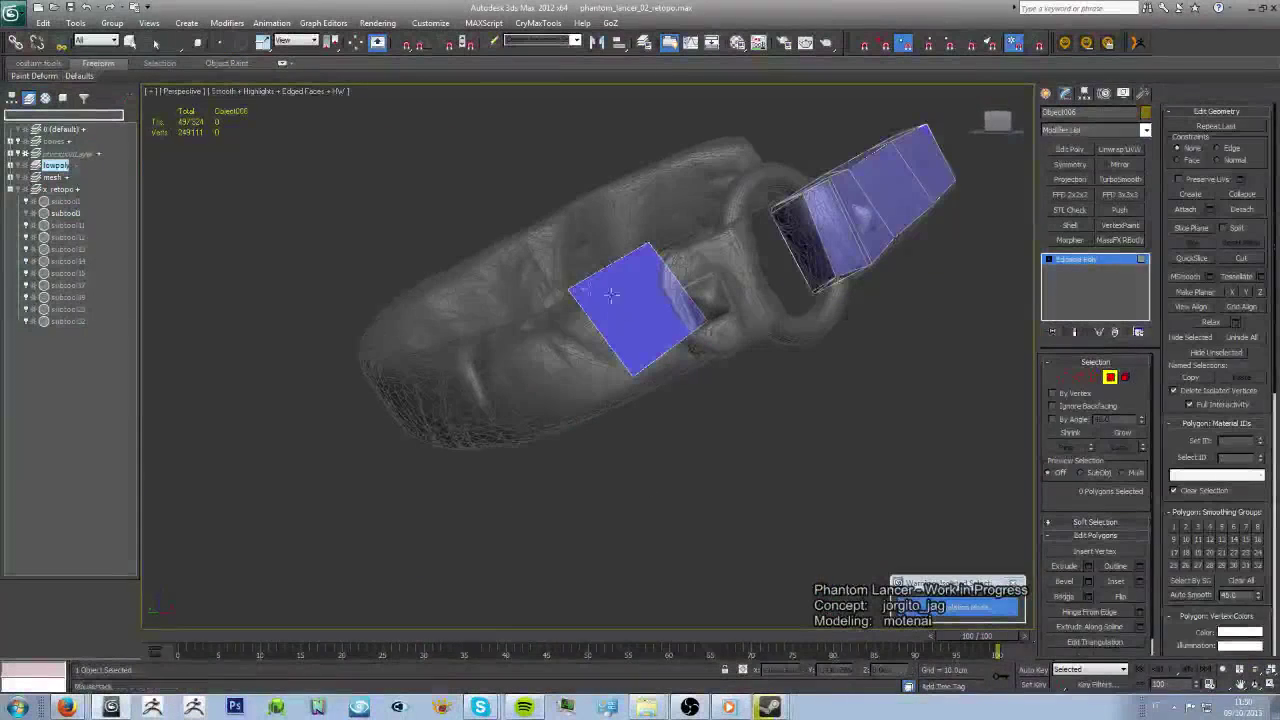
alt+middle_drag(647, 242, 600, 390)
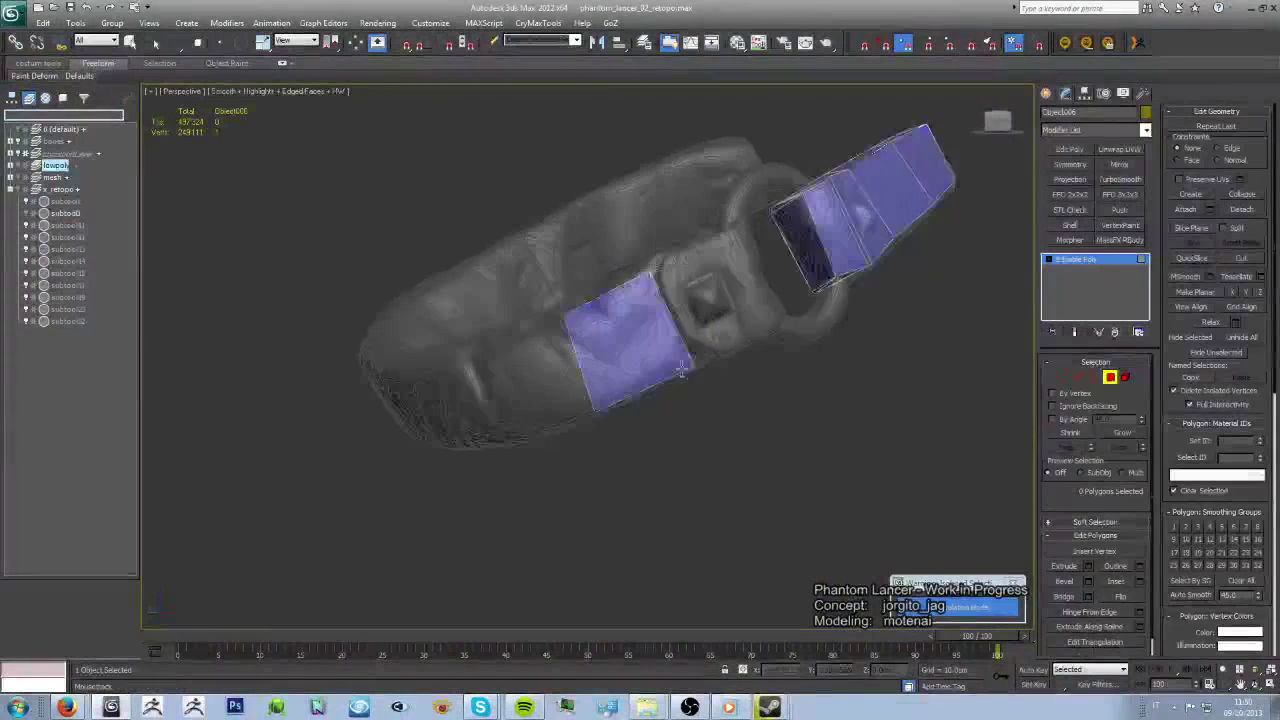
scroll(593, 403, up, 3)
click(597, 273)
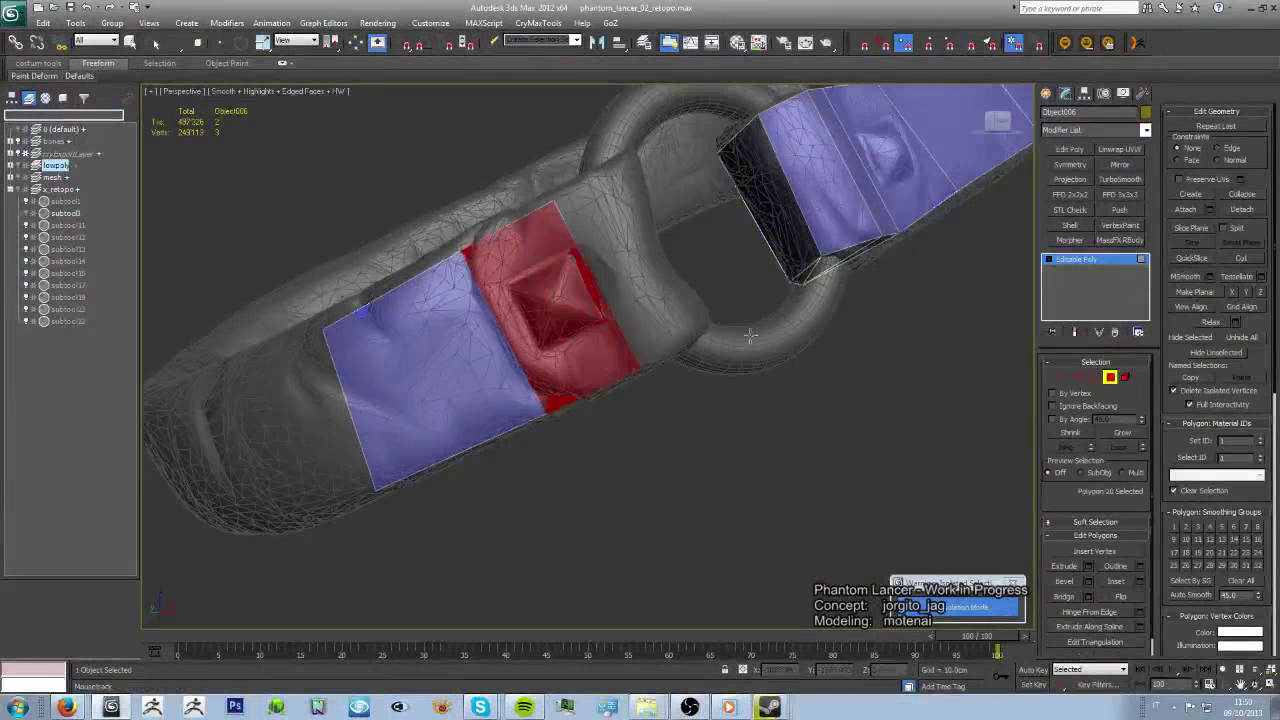
key(1)
alt+middle_drag(750, 337, 652, 377)
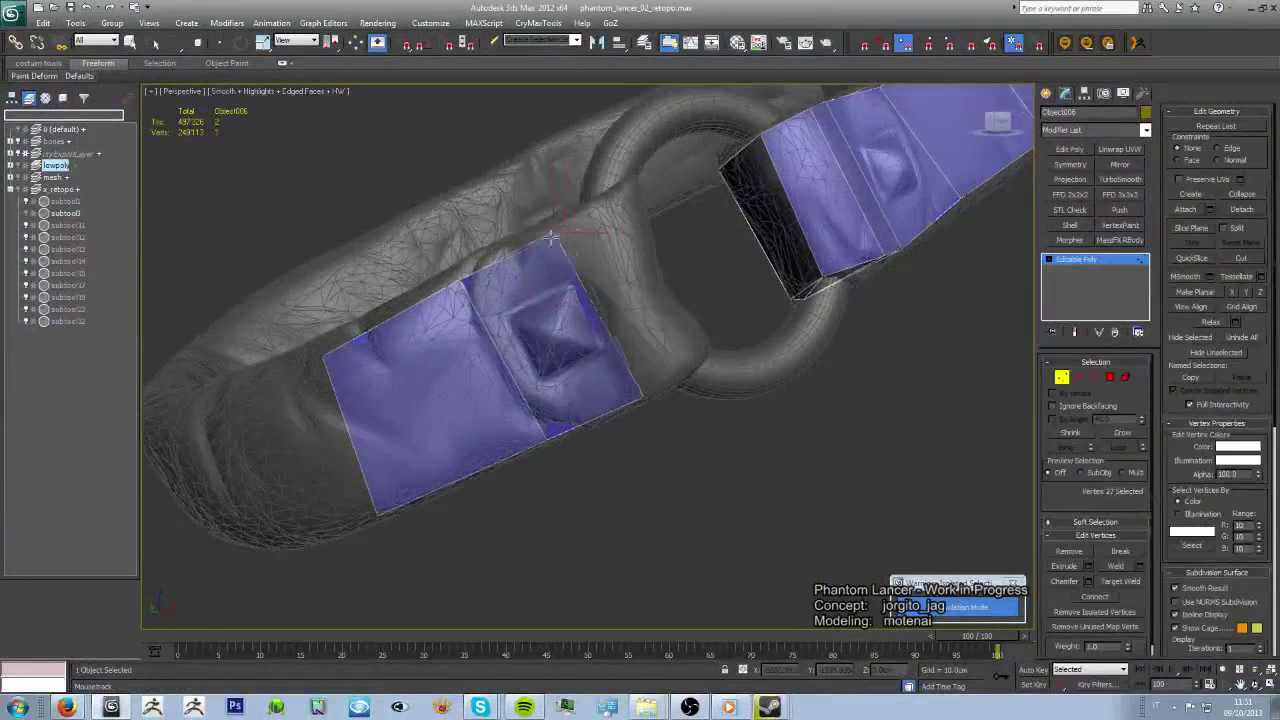
- Pull the selected tip vertices onto the sculpted strap surface
mouse_move(600, 287)
alt+middle_down()
mouse_move(586, 277)
mouse_move(627, 341)
mouse_move(502, 433)
mouse_move(530, 400)
mouse_move(509, 371)
mouse_move(438, 347)
mouse_move(470, 320)
mouse_move(743, 385)
alt+middle_up()
ctrl+click(509, 371)
drag(743, 385, 418, 118)
mouse_move(376, 263)
alt+middle_down()
mouse_move(482, 193)
mouse_move(508, 309)
mouse_move(629, 380)
mouse_move(843, 397)
alt+middle_up()
mouse_move(769, 338)
alt+middle_down()
mouse_move(528, 336)
mouse_move(537, 240)
mouse_move(384, 257)
alt+middle_up()
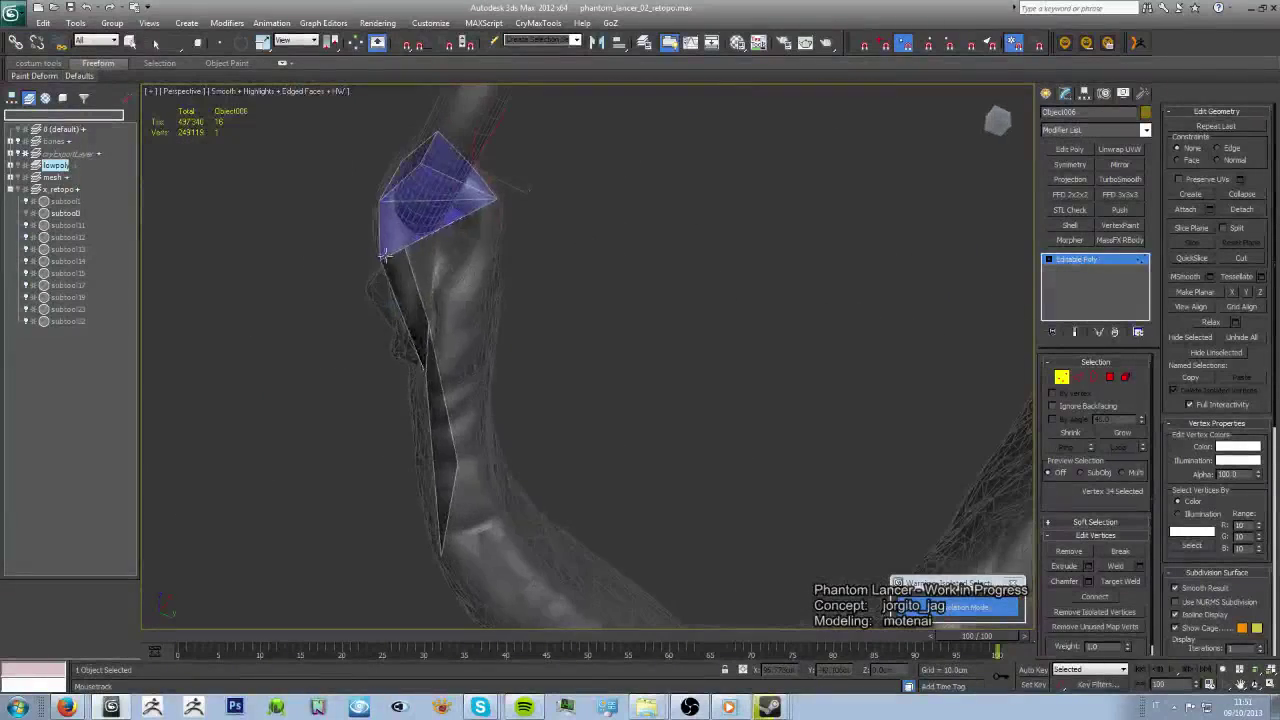
mouse_move(490, 372)
alt+middle_down()
mouse_move(449, 557)
mouse_move(591, 223)
mouse_move(520, 432)
alt+middle_up()
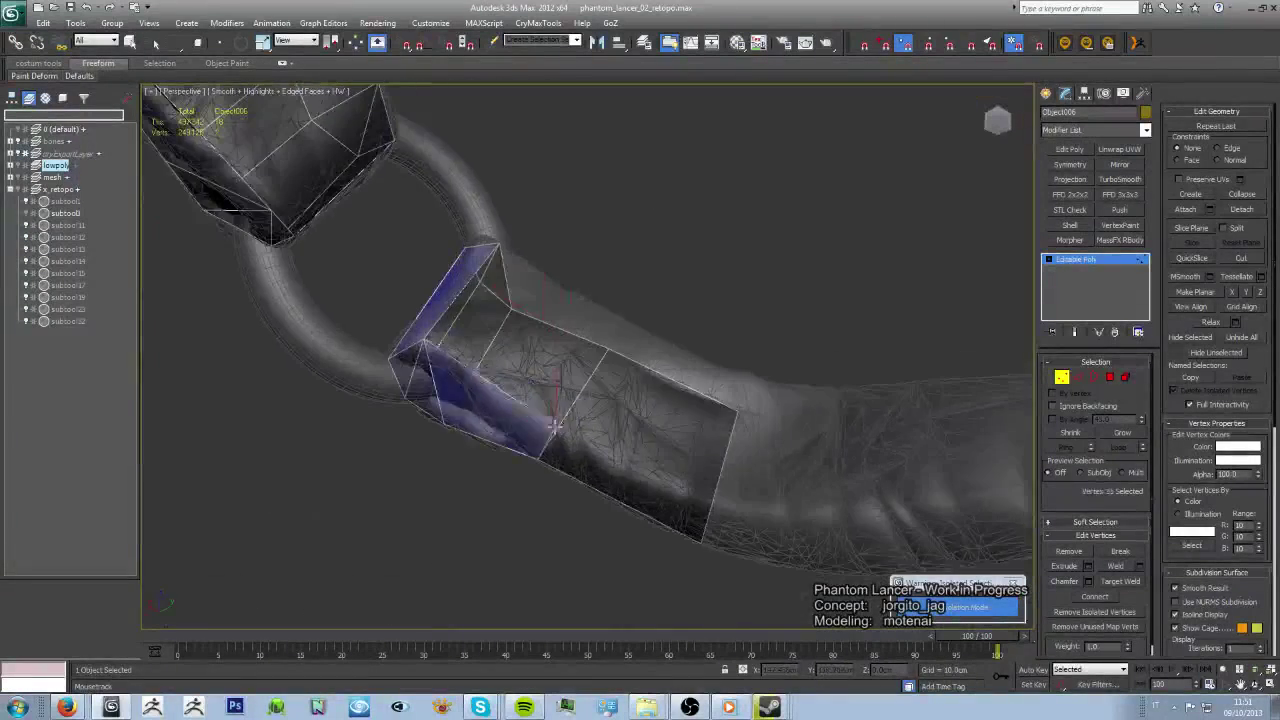
scroll(588, 524, up, 3)
scroll(588, 524, down, 3)
alt+middle_drag(600, 400, 686, 334)
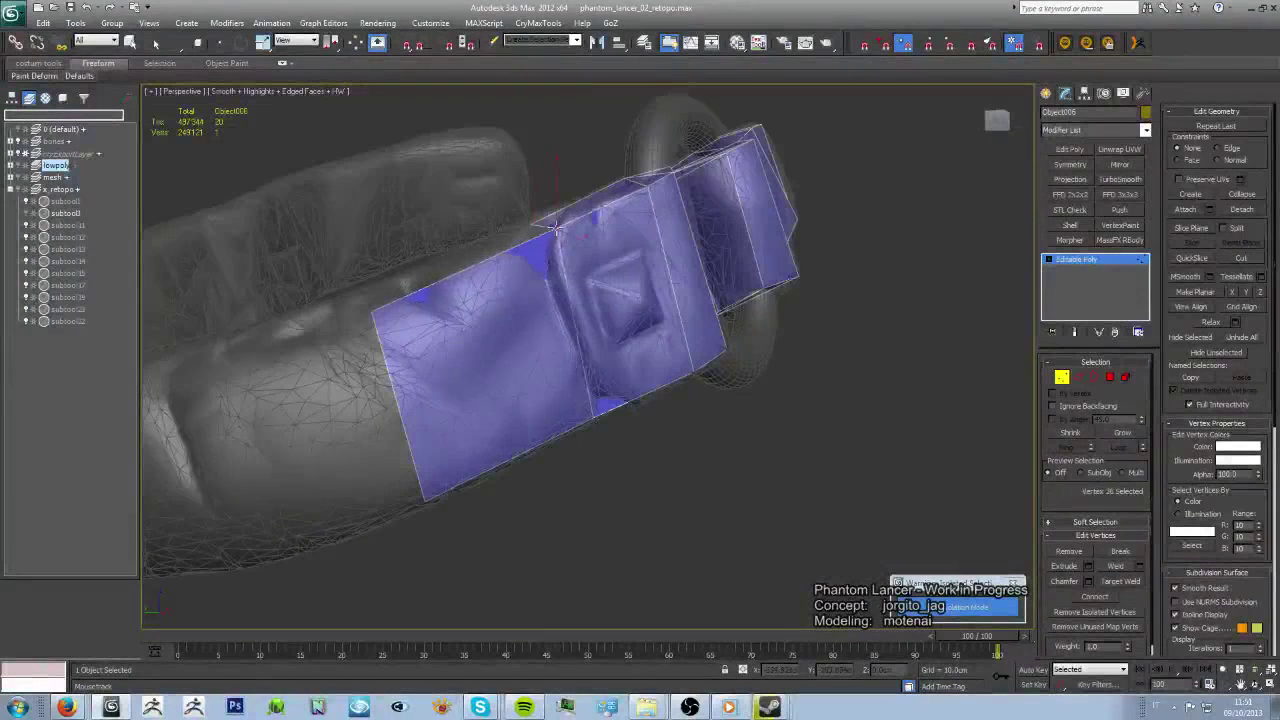
mouse_move(556, 228)
alt+middle_down()
mouse_move(674, 357)
mouse_move(617, 258)
mouse_move(600, 280)
mouse_move(617, 265)
alt+middle_up()
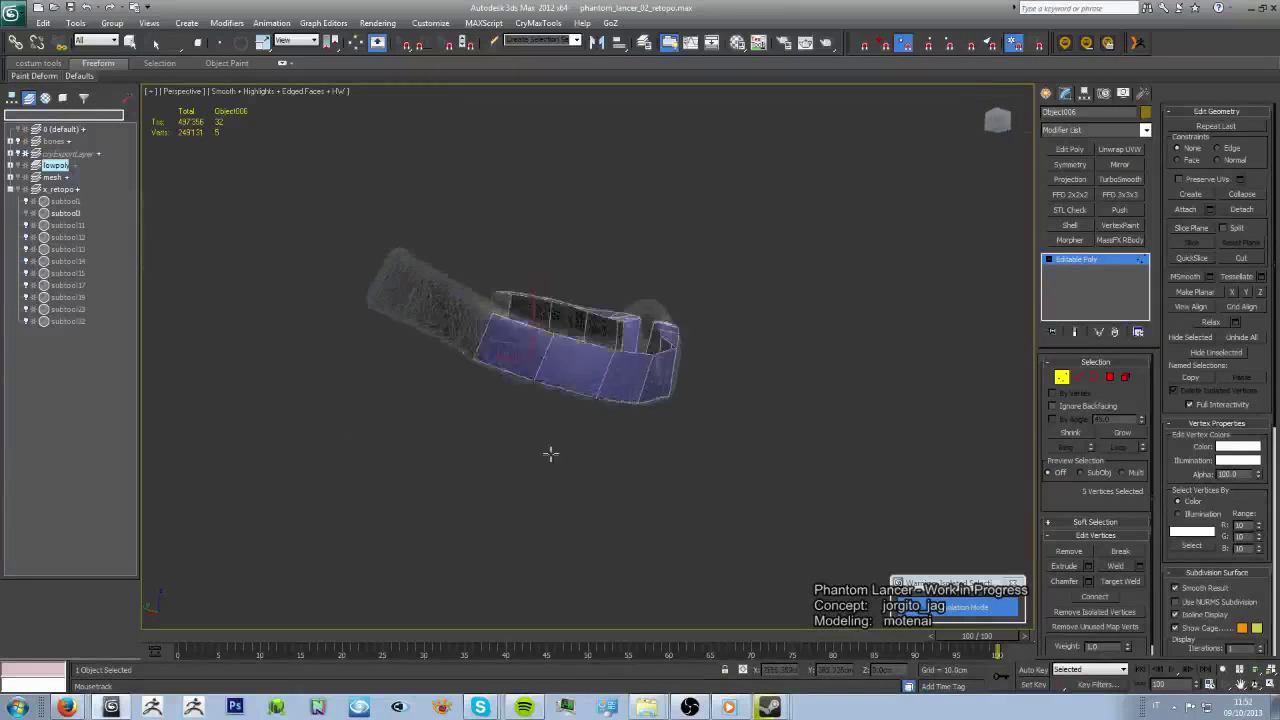
- Extend the strip with a new polygon around the strap's curved end
mouse_move(550, 453)
alt+middle_down()
mouse_move(674, 474)
mouse_move(680, 426)
mouse_move(587, 305)
mouse_move(586, 366)
alt+middle_up()
alt+middle_drag(546, 328, 633, 452)
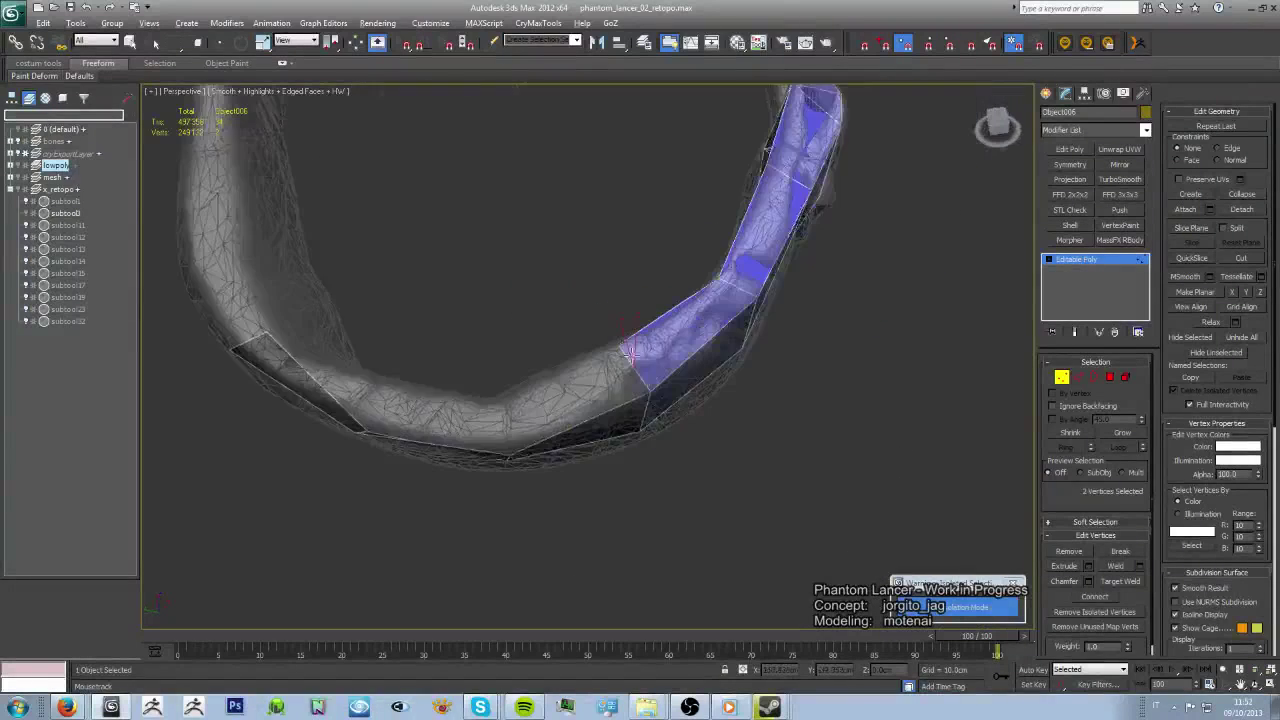
drag(633, 452, 572, 400)
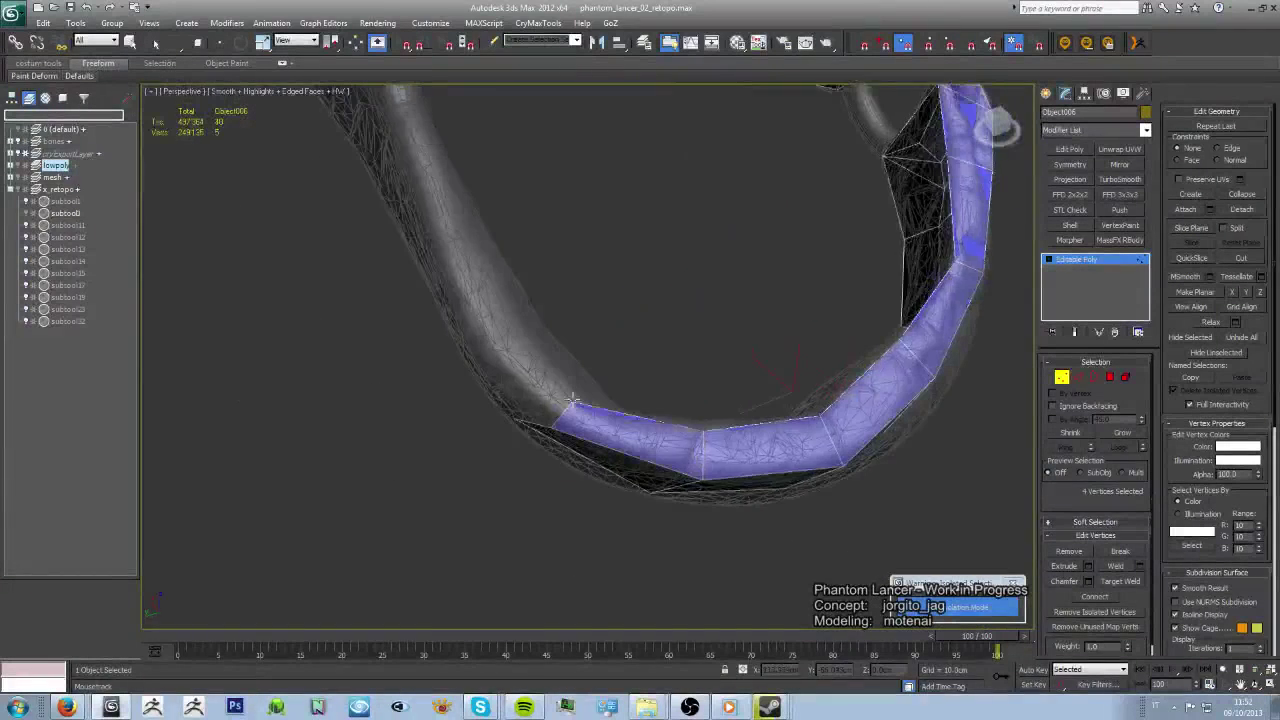
mouse_move(612, 398)
alt+middle_down()
mouse_move(621, 366)
mouse_move(803, 455)
mouse_move(808, 503)
alt+middle_up()
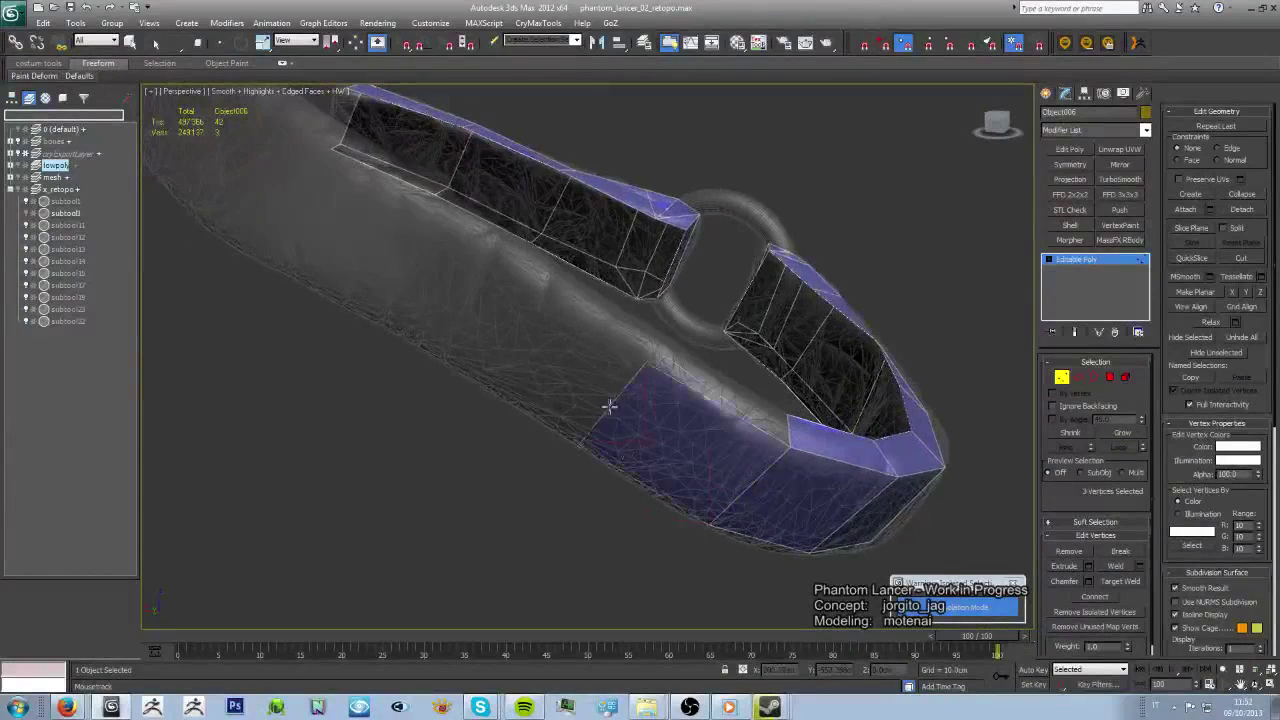
alt+middle_drag(609, 406, 492, 404)
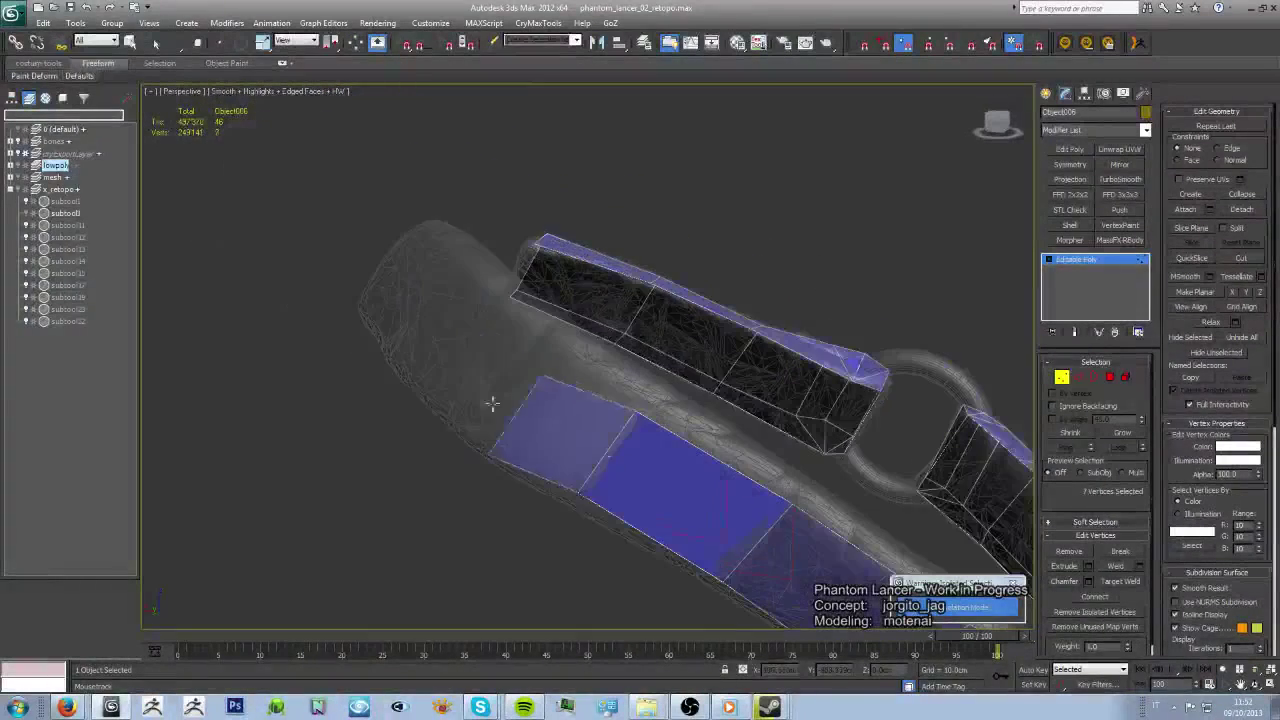
alt+middle_drag(438, 334, 585, 288)
- Pick a vertex on the strip and orbit in along the strap's curve
click(585, 288)
mouse_move(540, 422)
alt+middle_down()
mouse_move(740, 385)
mouse_move(719, 446)
alt+middle_up()
mouse_move(872, 508)
alt+middle_down()
mouse_move(729, 451)
mouse_move(545, 335)
alt+middle_up()
alt+middle_drag(477, 434, 478, 432)
mouse_move(666, 404)
alt+middle_down()
mouse_move(700, 410)
mouse_move(706, 430)
mouse_move(691, 430)
alt+middle_up()
alt+middle_drag(518, 308, 627, 484)
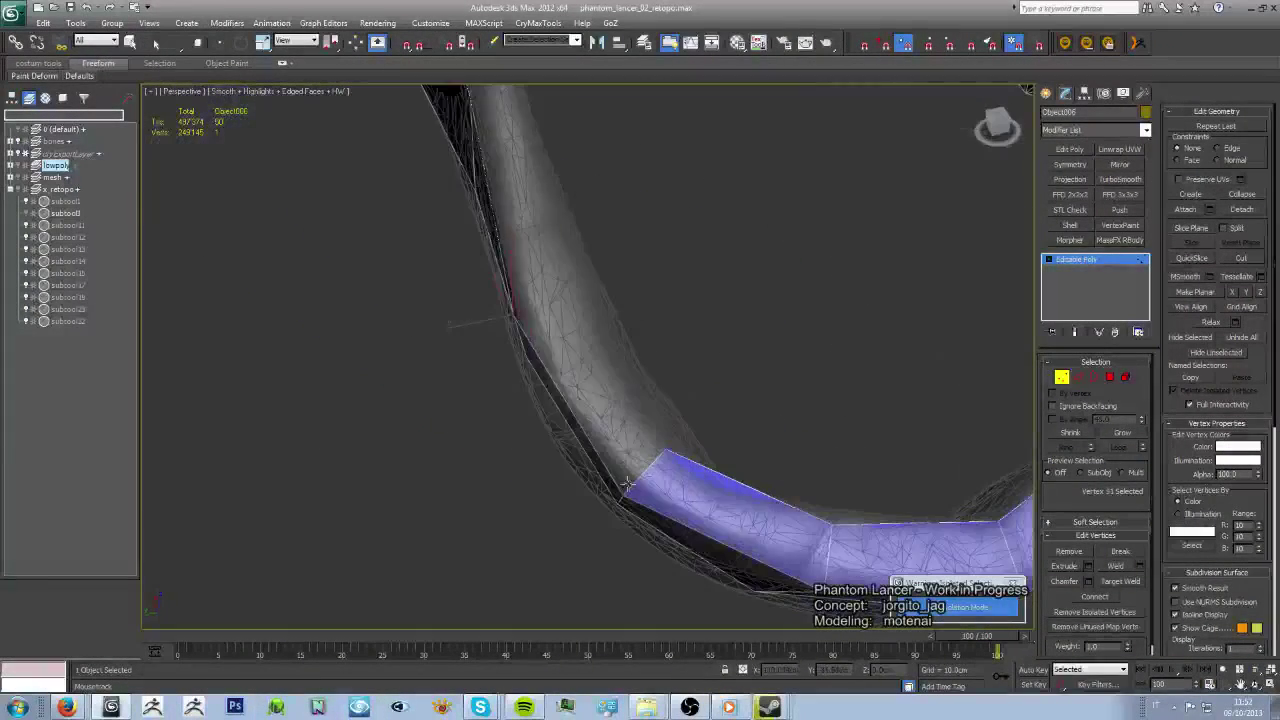
alt+middle_drag(589, 298, 568, 347)
alt+middle_drag(565, 186, 610, 355)
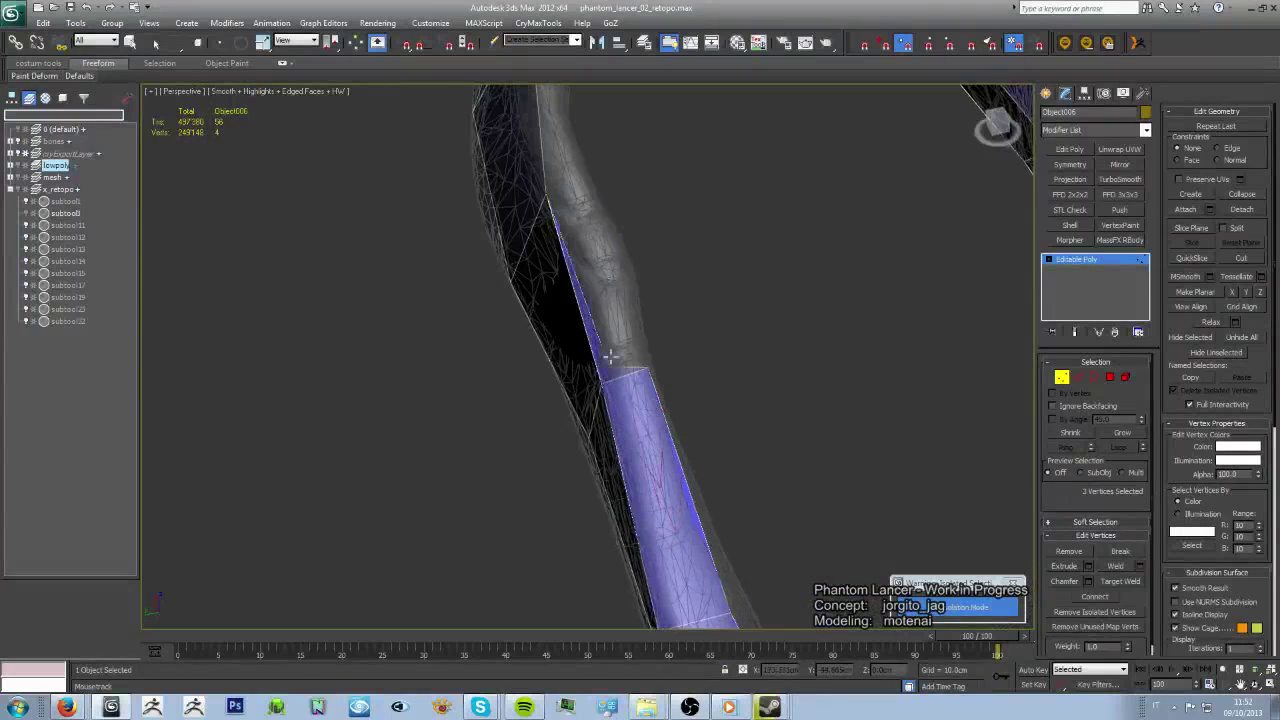
mouse_move(594, 182)
alt+middle_down()
mouse_move(681, 358)
mouse_move(650, 490)
alt+middle_up()
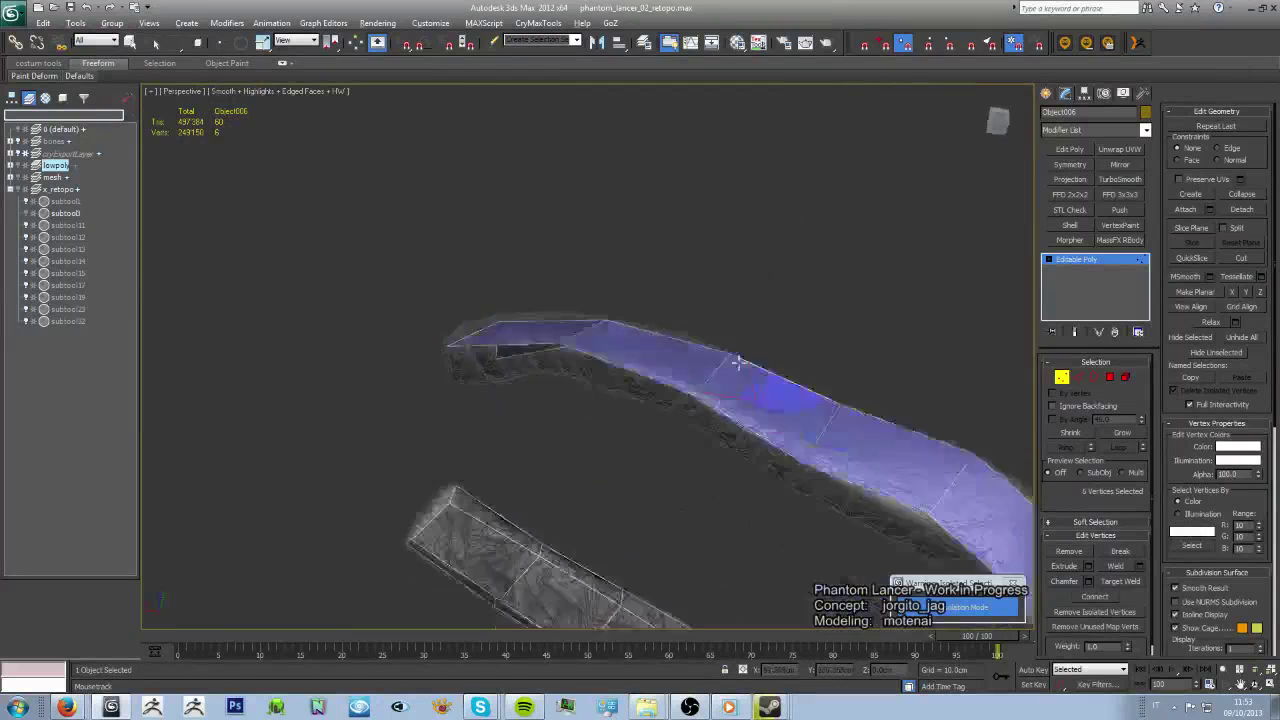
- Zoom and orbit around the strip's full arc to see it loop over the strap
scroll(650, 490, up, 5)
alt+middle_drag(563, 420, 520, 380)
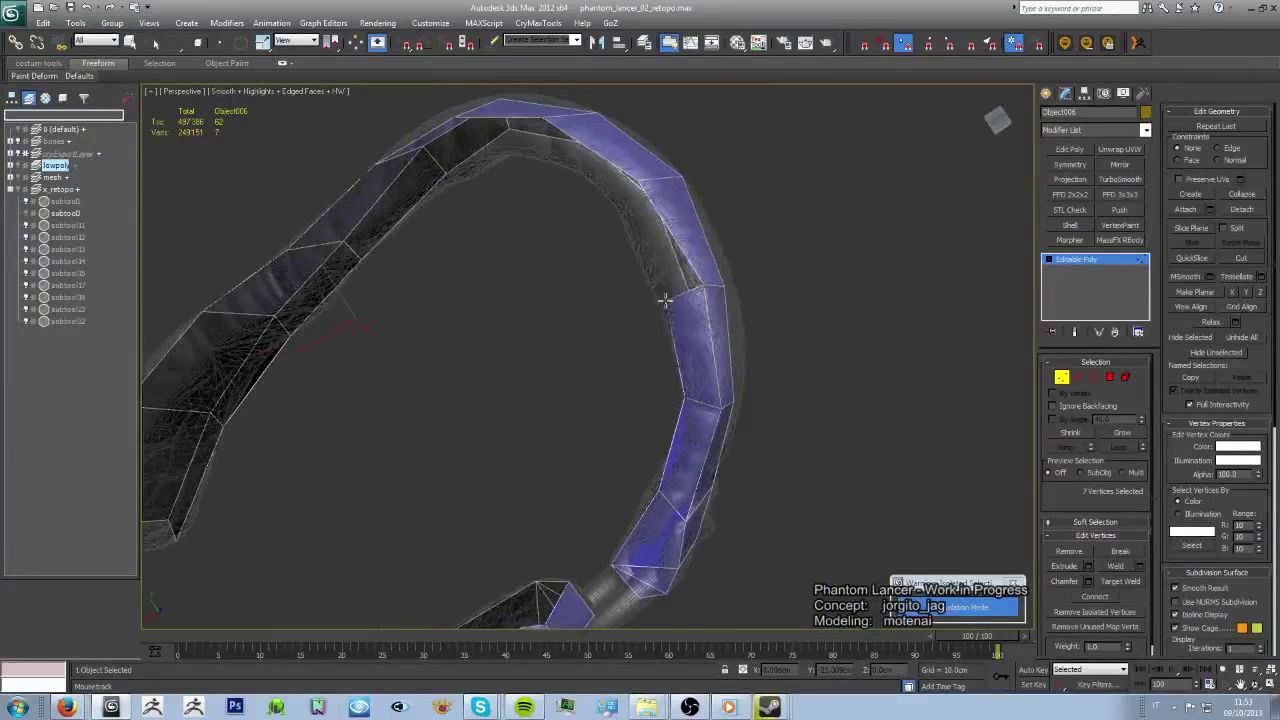
alt+middle_drag(620, 208, 662, 358)
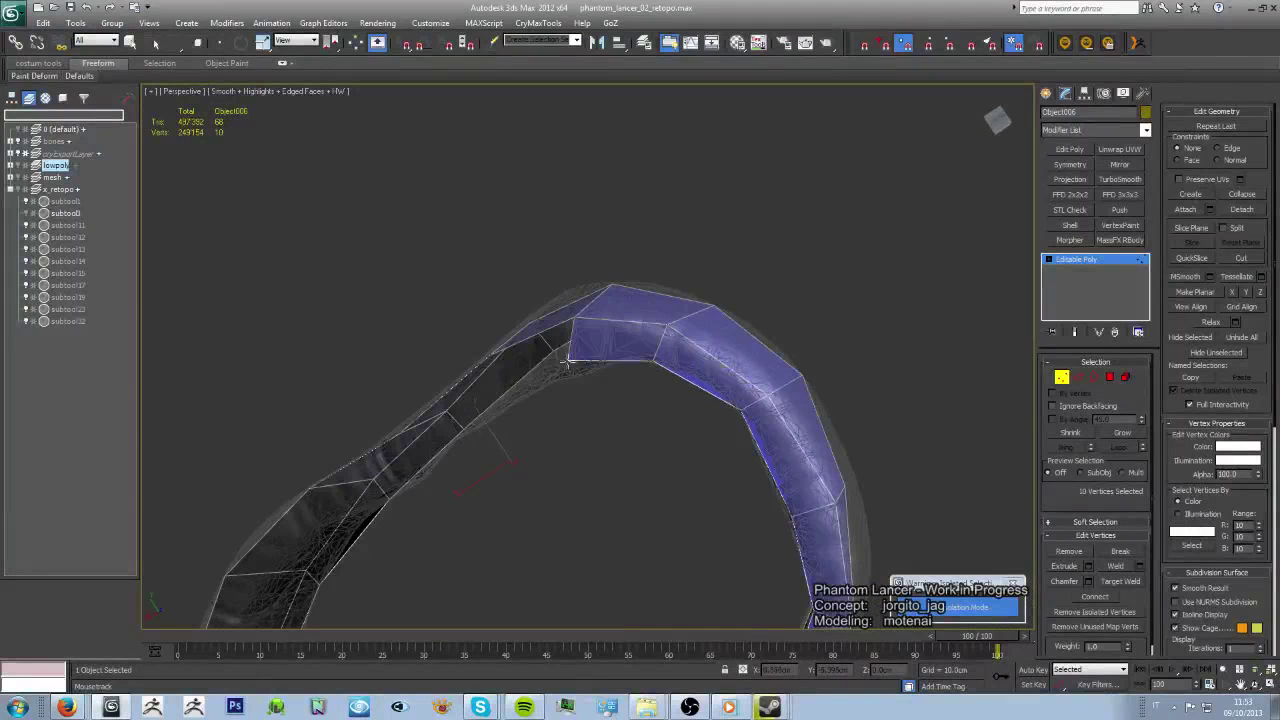
alt+middle_drag(568, 362, 677, 436)
scroll(677, 436, up, 3)
scroll(677, 436, up, 3)
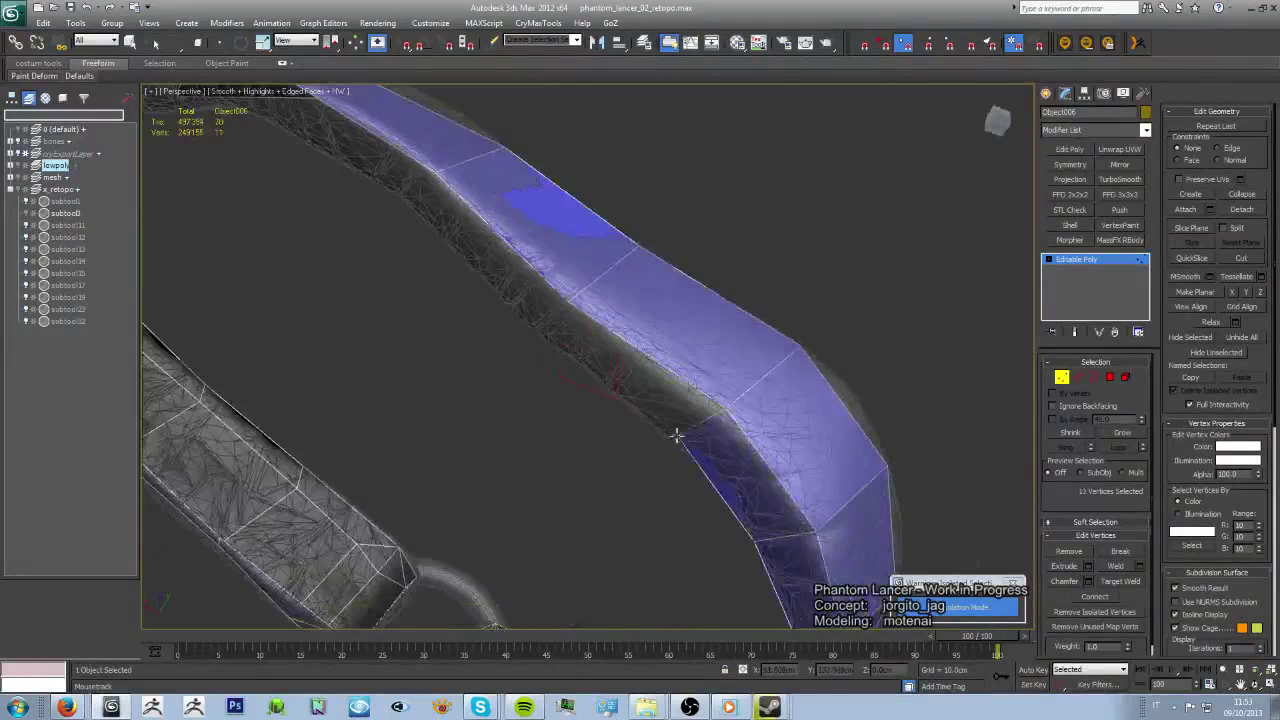
alt+middle_drag(400, 197, 668, 378)
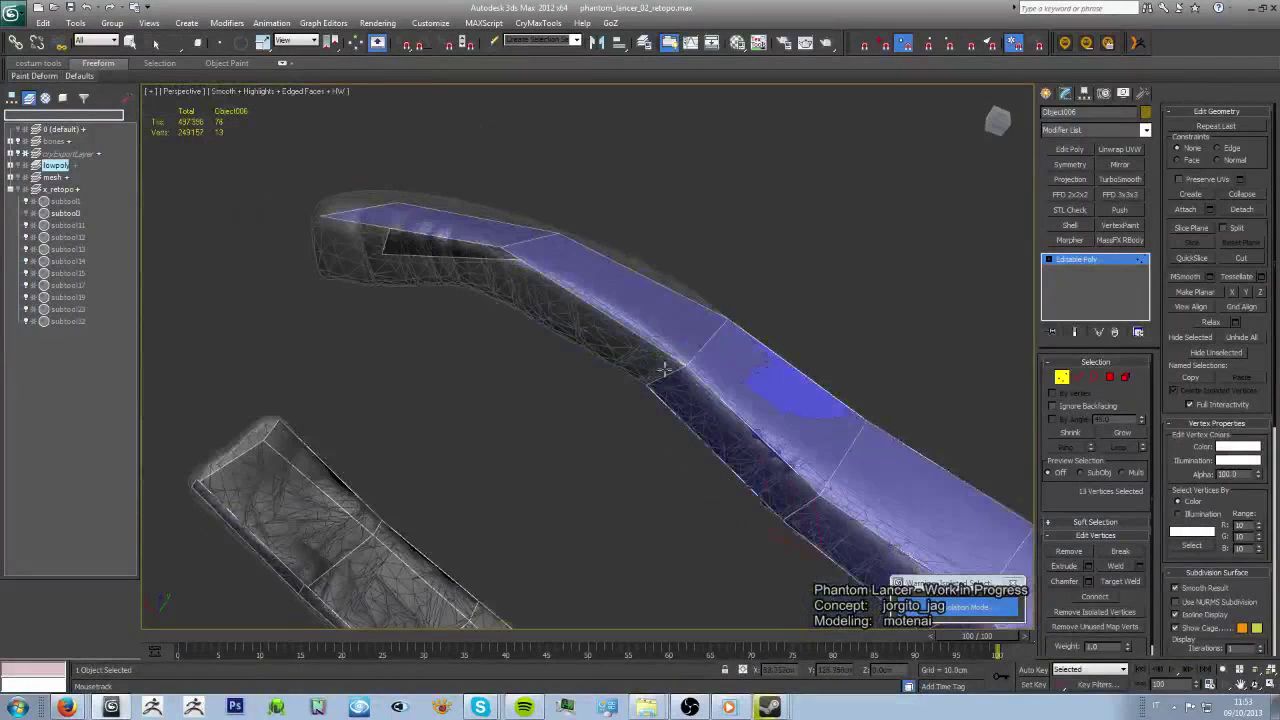
middle_drag(483, 287, 647, 343)
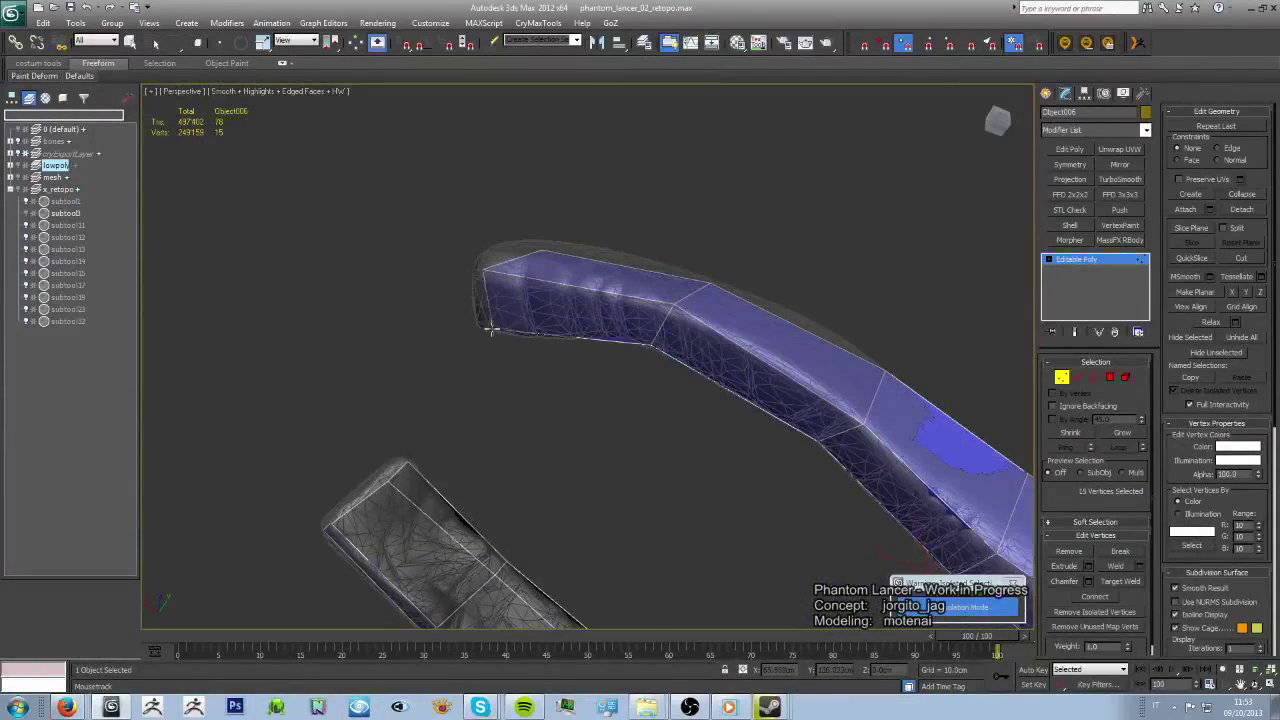
mouse_move(560, 437)
alt+middle_down()
mouse_move(477, 551)
mouse_move(323, 380)
mouse_move(490, 447)
mouse_move(567, 456)
alt+middle_up()
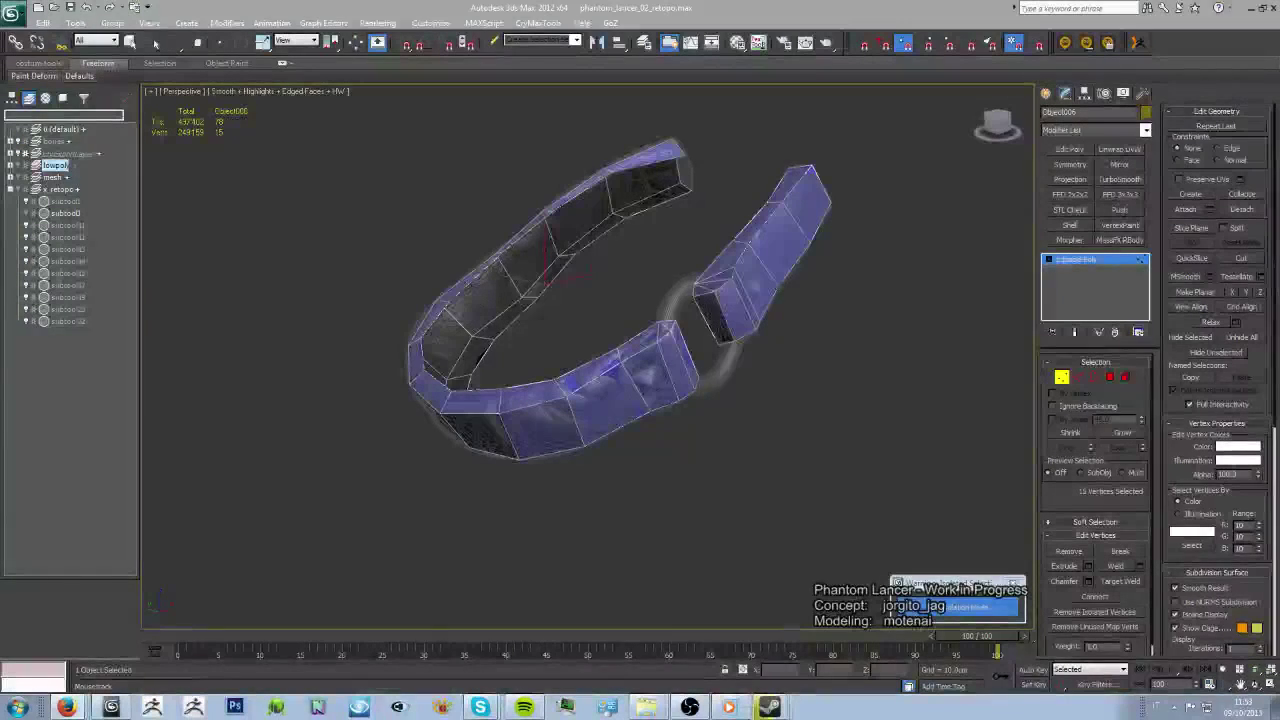
mouse_move(671, 423)
alt+middle_down()
mouse_move(663, 487)
mouse_move(723, 483)
mouse_move(660, 511)
mouse_move(686, 463)
mouse_move(723, 472)
alt+middle_up()
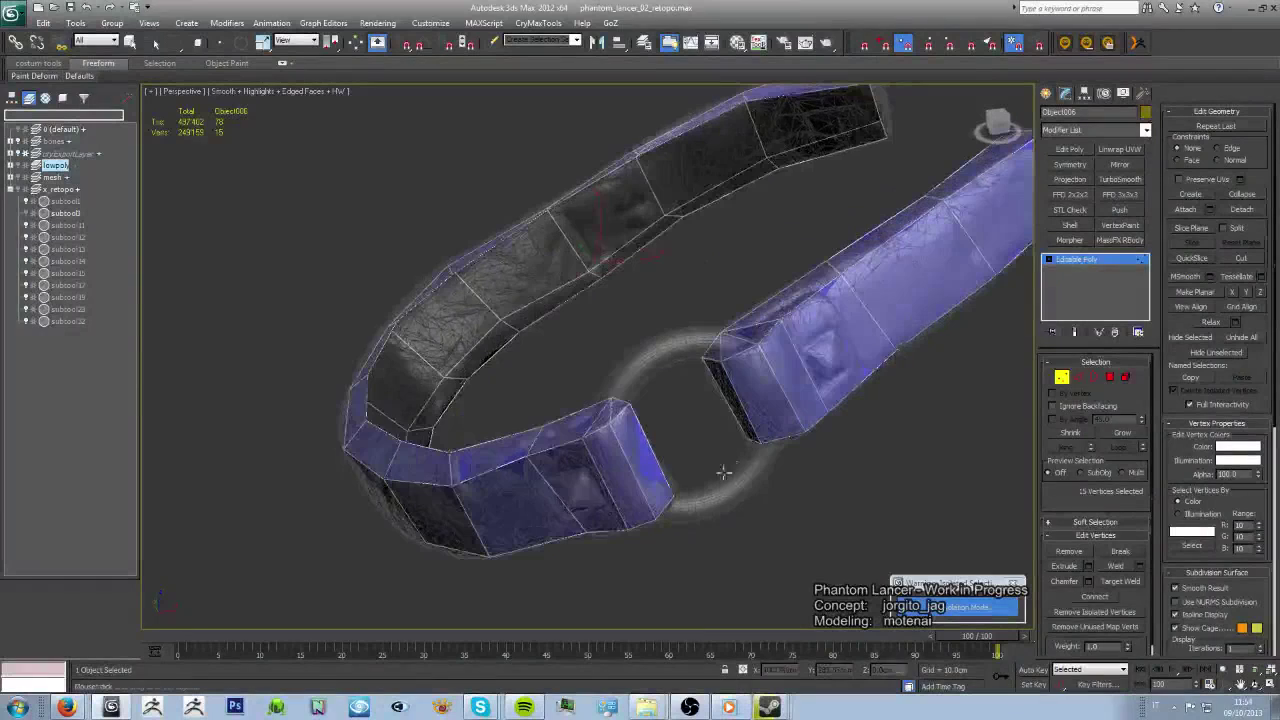
- Leave vertex editing and switch the strap mesh to edge mode
click(1063, 378)
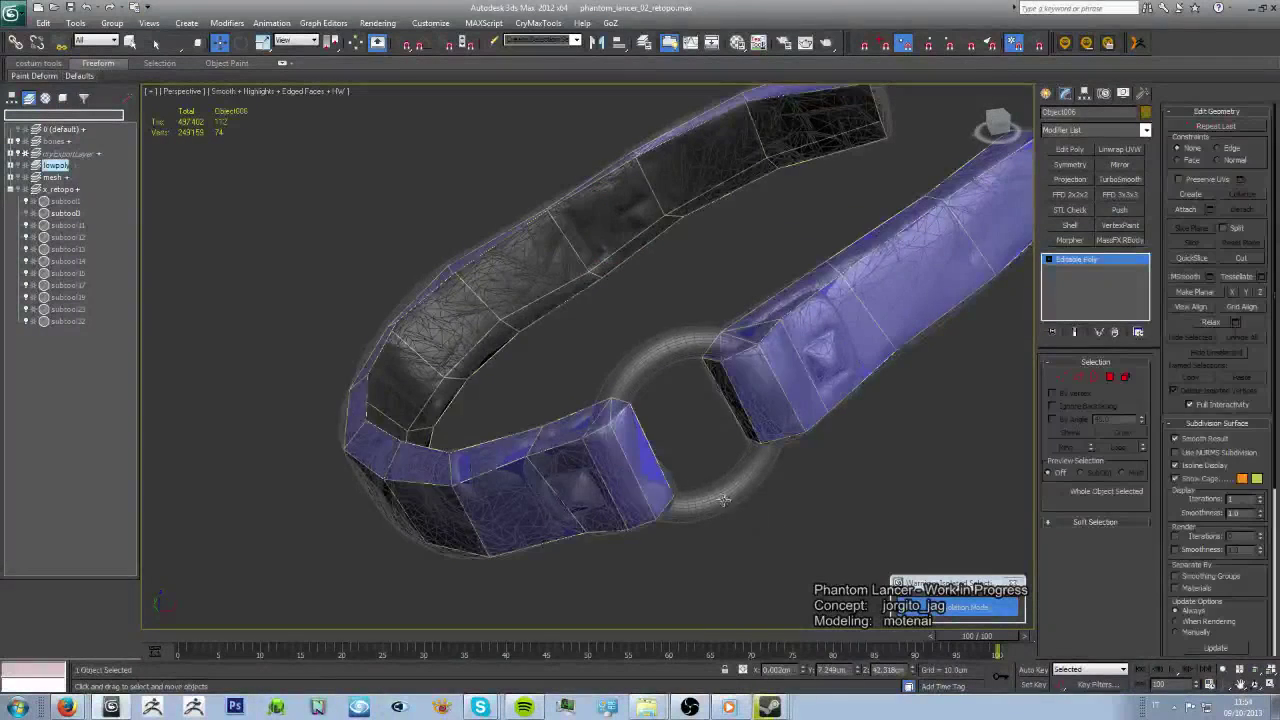
mouse_move(790, 410)
alt+middle_down()
mouse_move(921, 385)
mouse_move(751, 437)
mouse_move(830, 455)
mouse_move(880, 348)
alt+middle_up()
scroll(829, 331, up, 2)
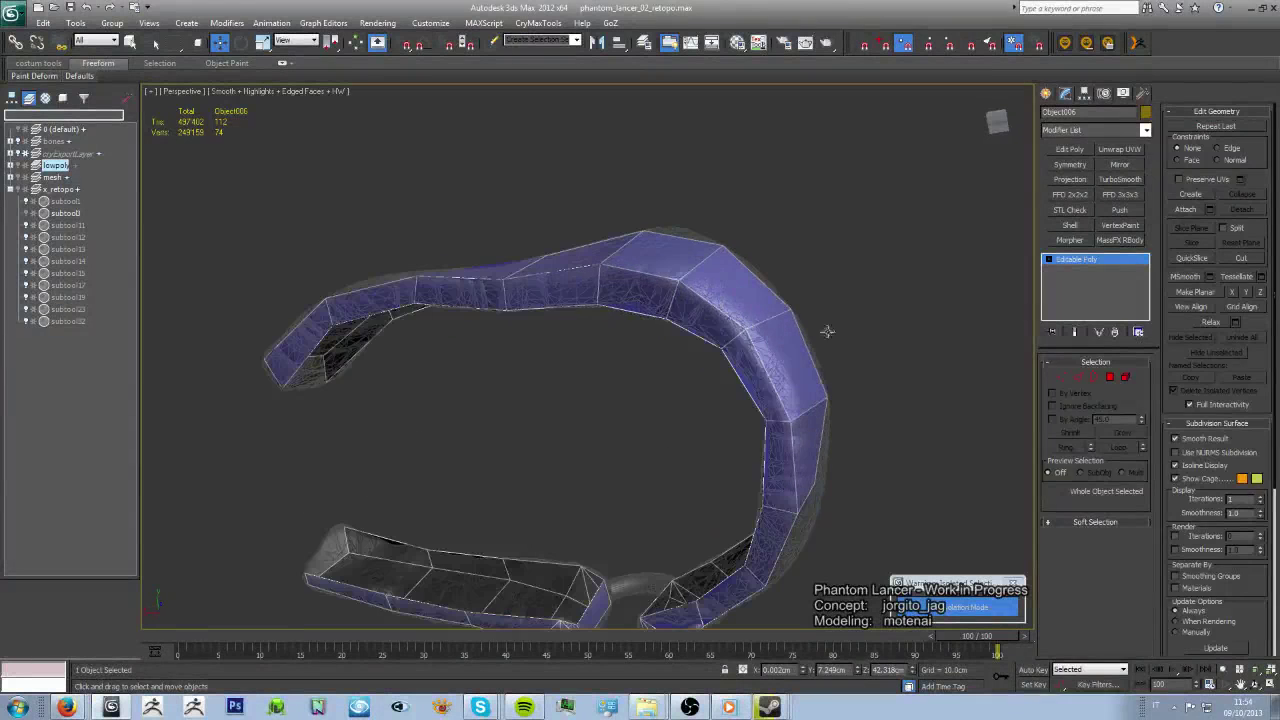
key(2)
alt+middle_drag(757, 529, 717, 391)
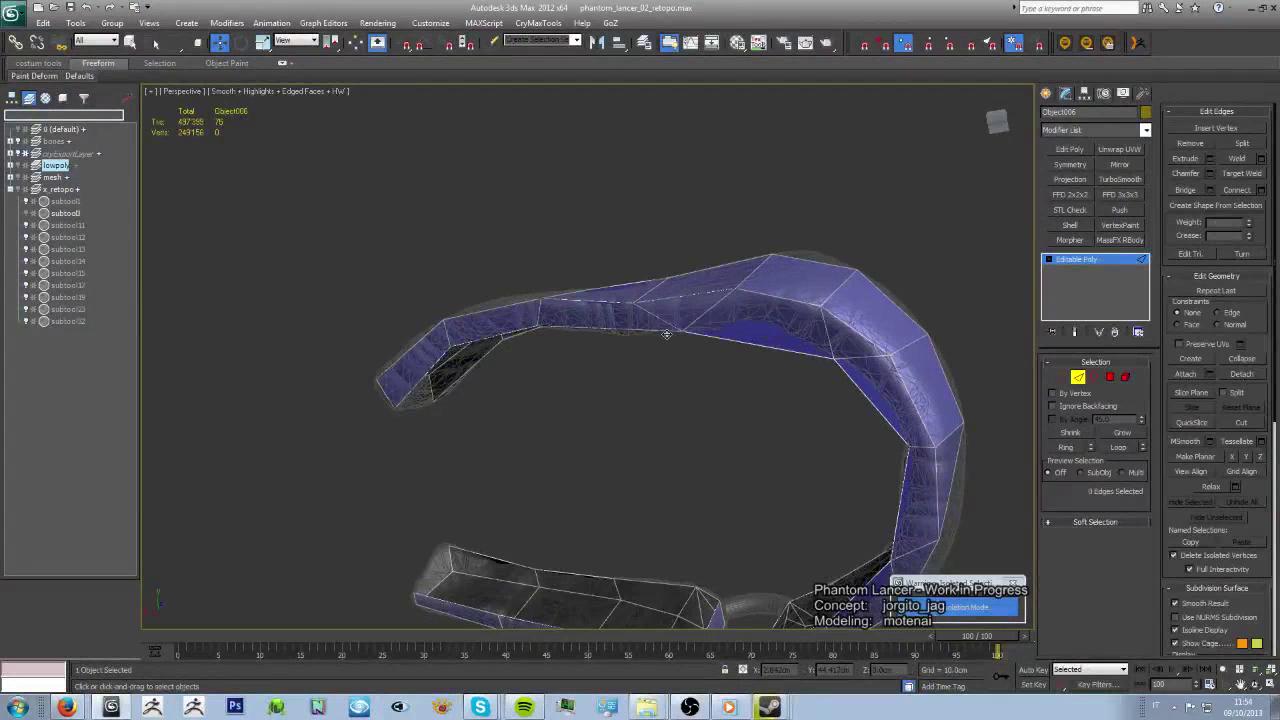
- Clear the edge selection, then select and deselect the low-poly strap object
click(540, 355)
mouse_move(540, 355)
alt+middle_down()
mouse_move(640, 400)
mouse_move(688, 367)
mouse_move(618, 432)
mouse_move(669, 266)
mouse_move(691, 337)
mouse_move(666, 323)
mouse_move(690, 452)
alt+middle_up()
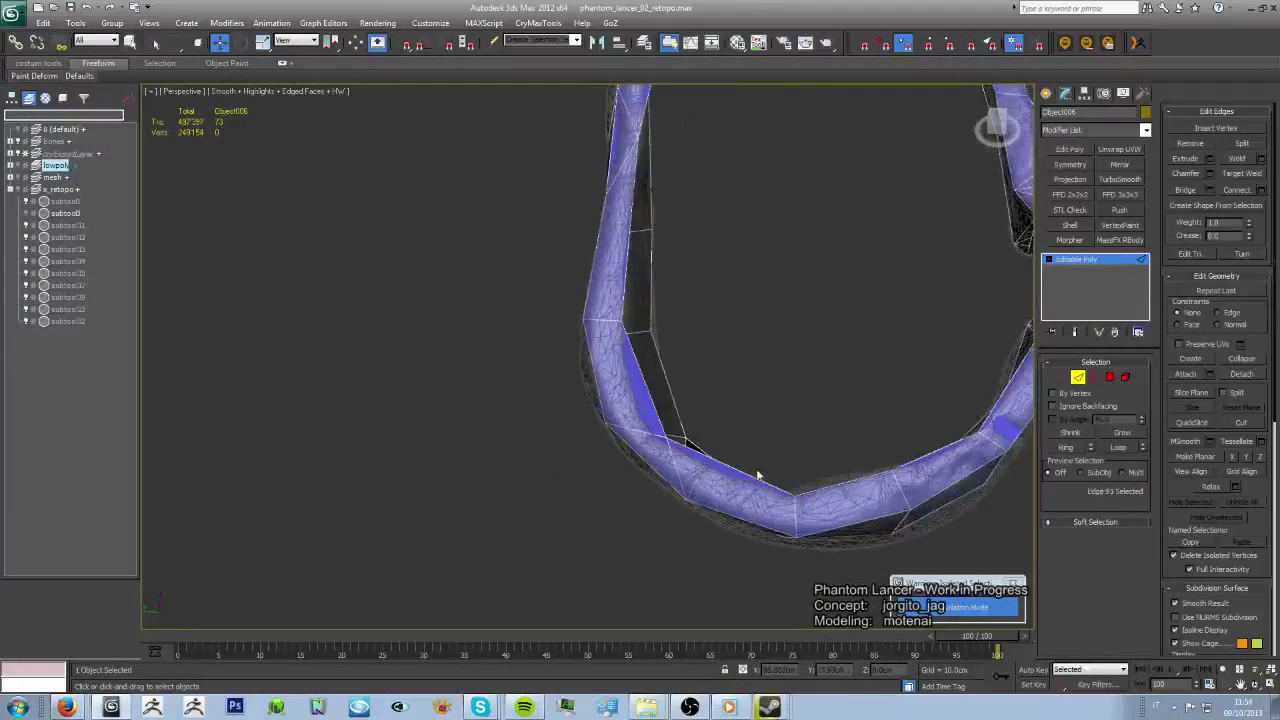
mouse_move(869, 476)
alt+middle_down()
mouse_move(754, 423)
mouse_move(743, 432)
mouse_move(806, 334)
mouse_move(586, 480)
mouse_move(723, 523)
alt+middle_up()
click(838, 415)
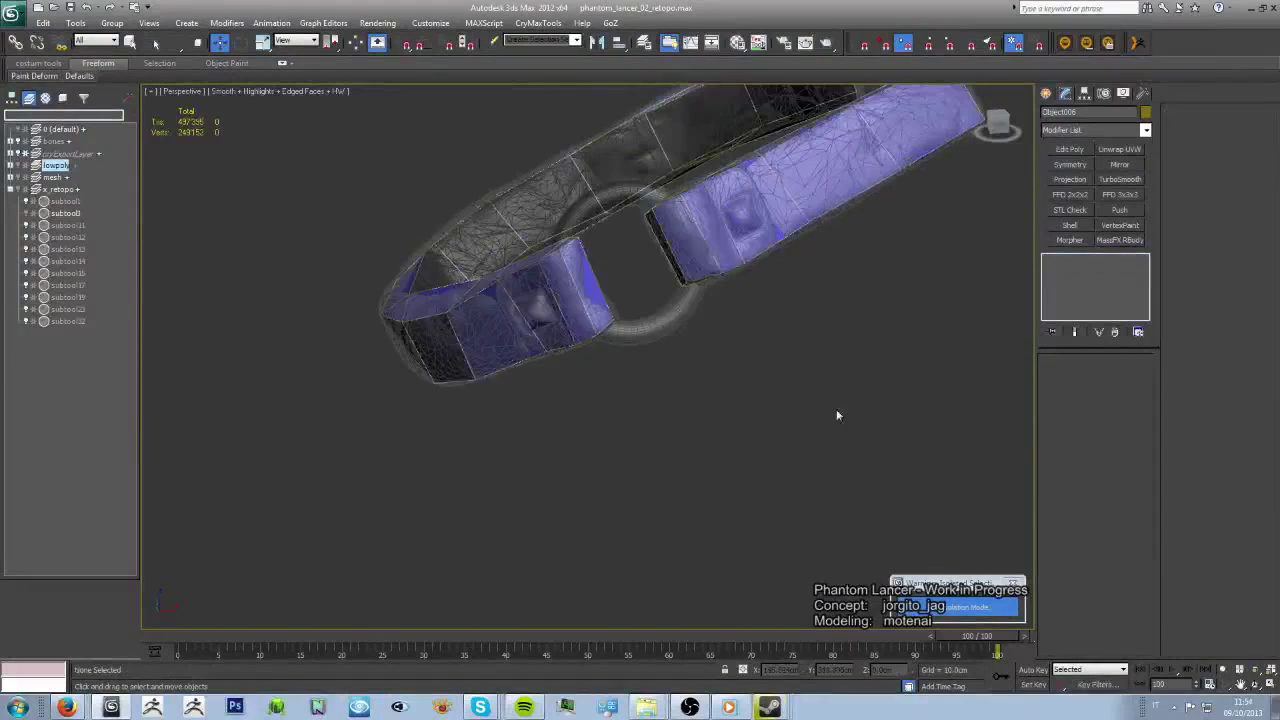
mouse_move(829, 463)
alt+middle_down()
mouse_move(720, 440)
mouse_move(749, 503)
alt+middle_up()
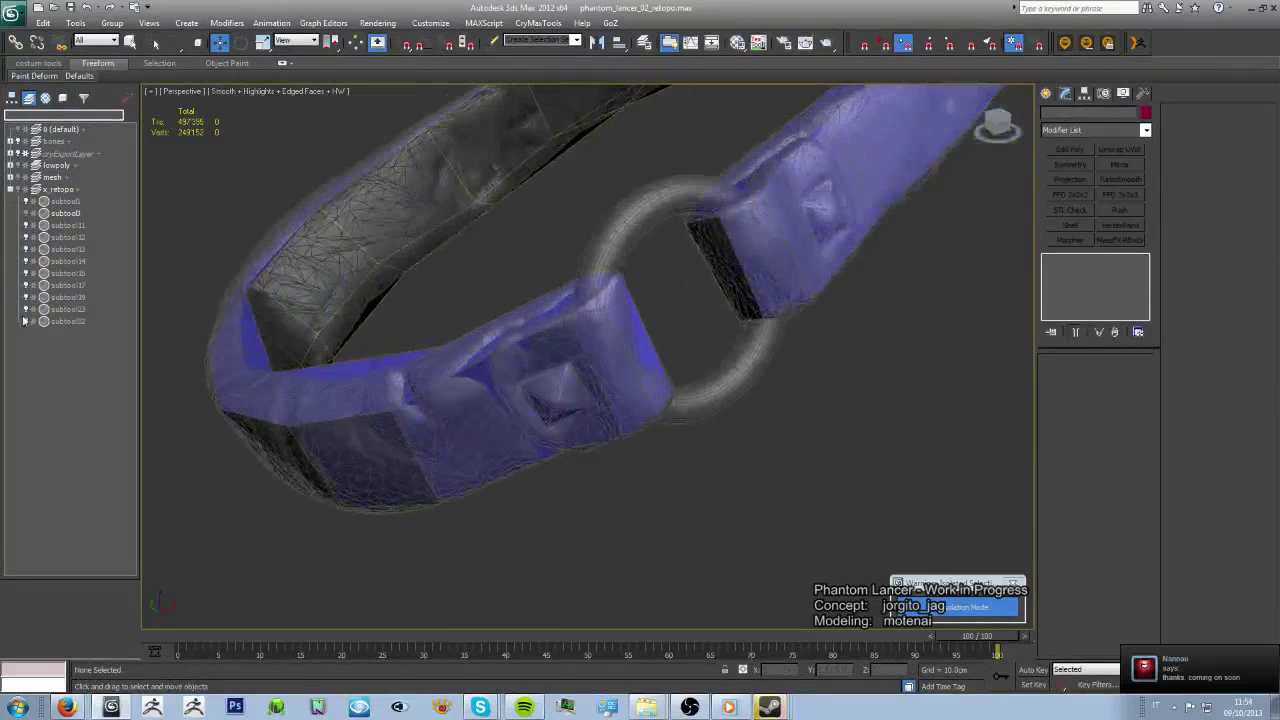
click(647, 344)
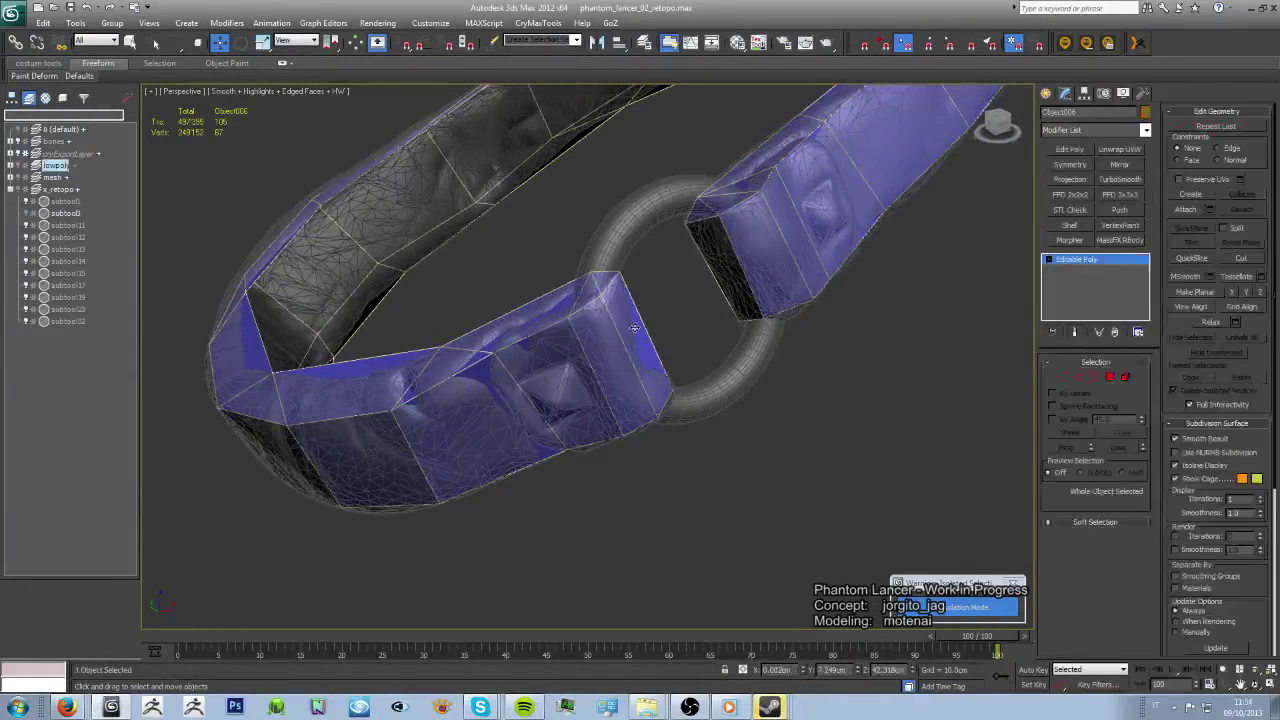
click(18, 172)
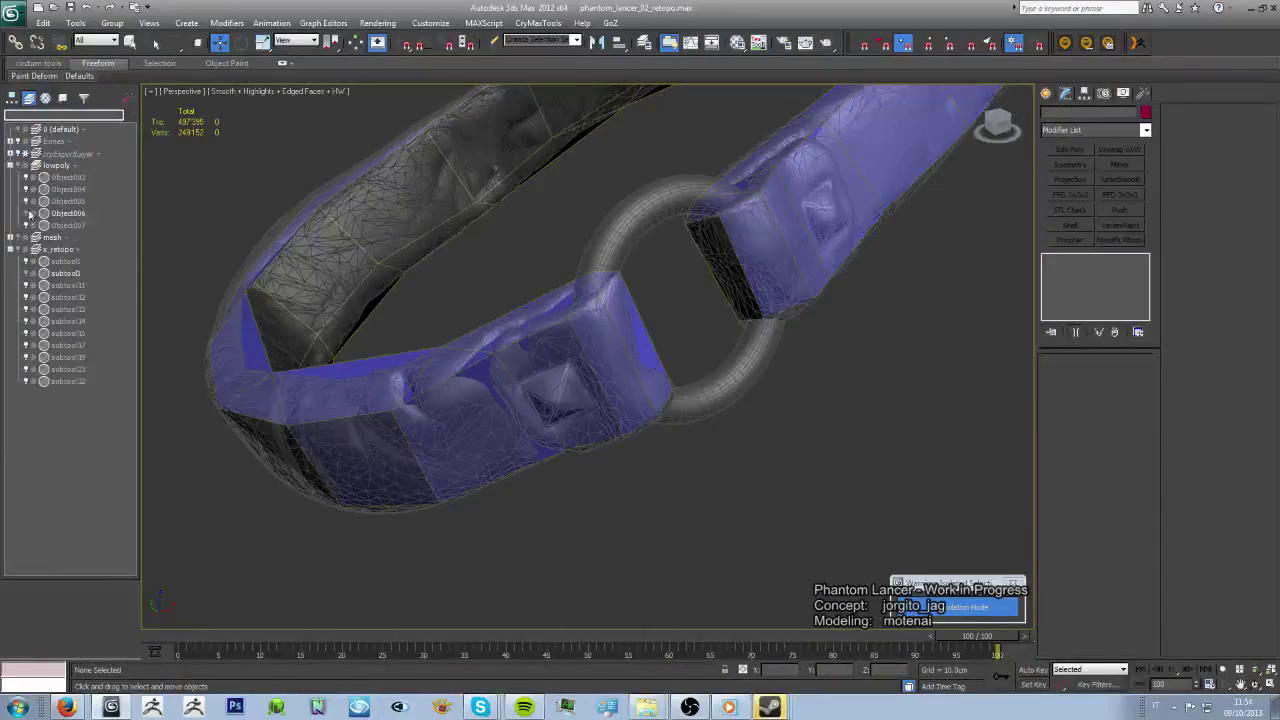
- Dismiss the isolation notice and select the strap ring pieces on the chest
click(975, 606)
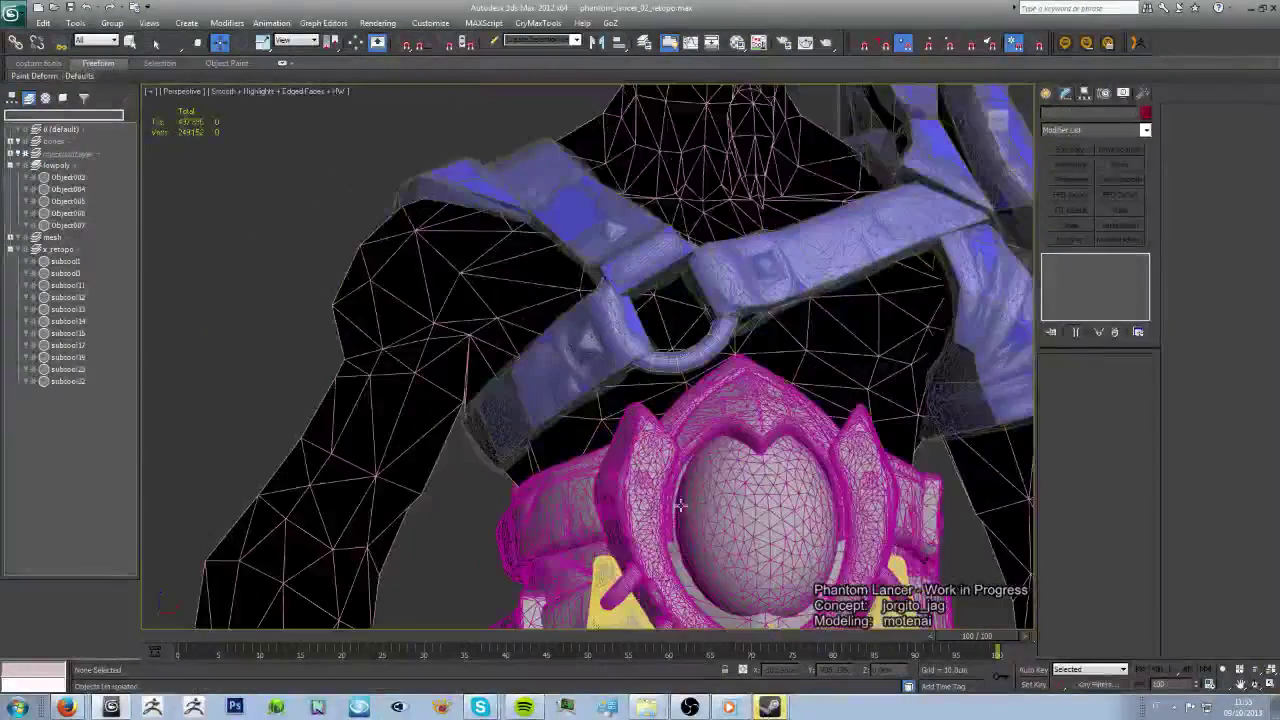
alt+middle_drag(636, 398, 728, 318)
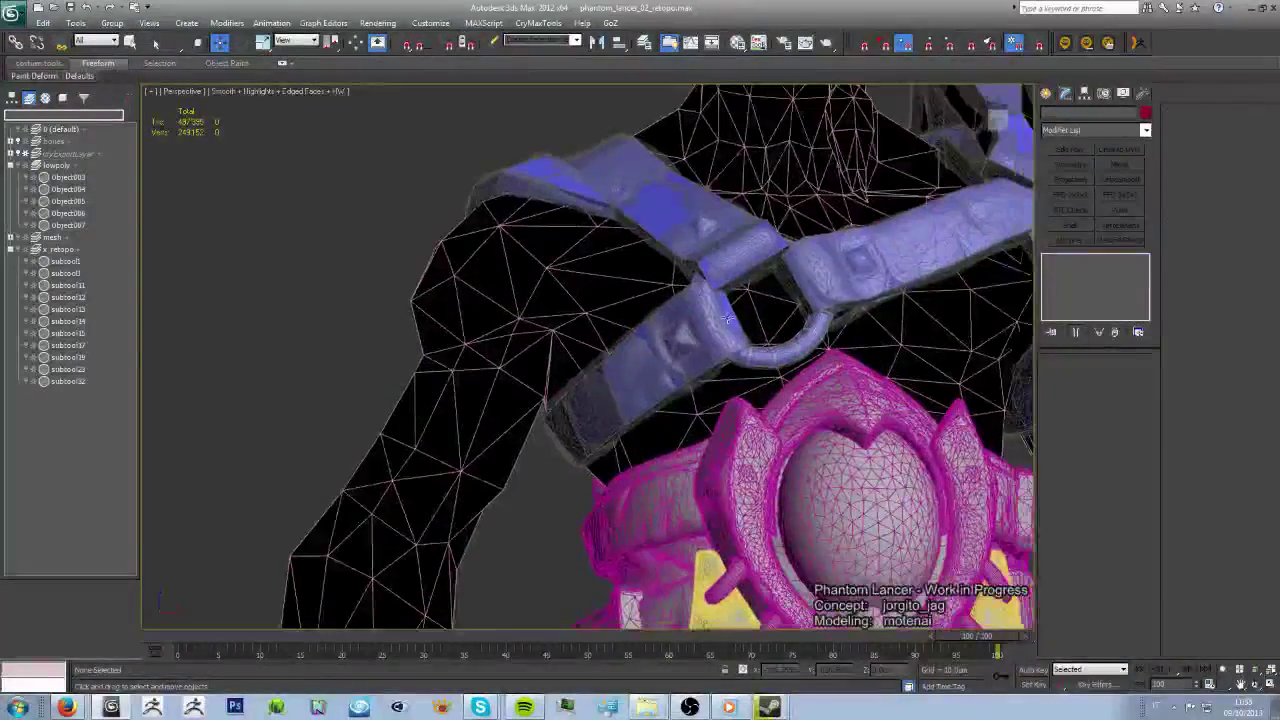
click(788, 360)
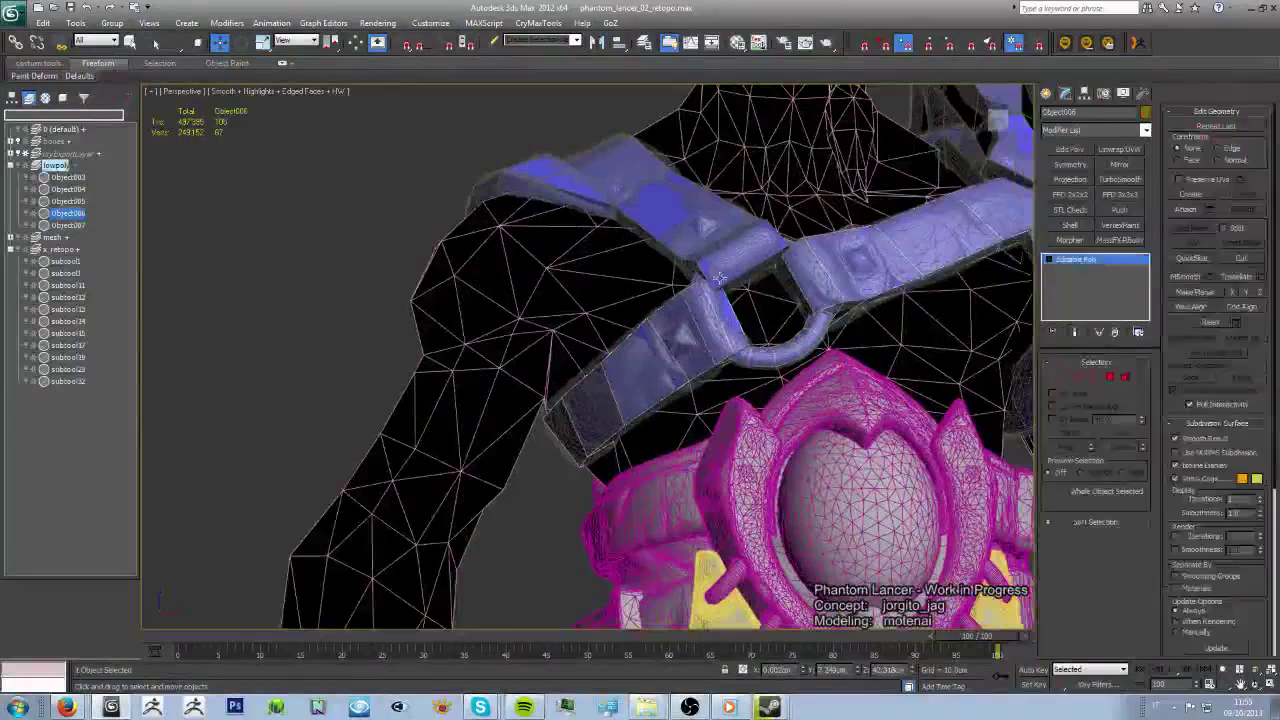
ctrl+click(762, 363)
mouse_move(769, 388)
alt+middle_down()
mouse_move(700, 420)
mouse_move(690, 450)
alt+middle_up()
scroll(700, 420, up, 3)
scroll(645, 448, up, 3)
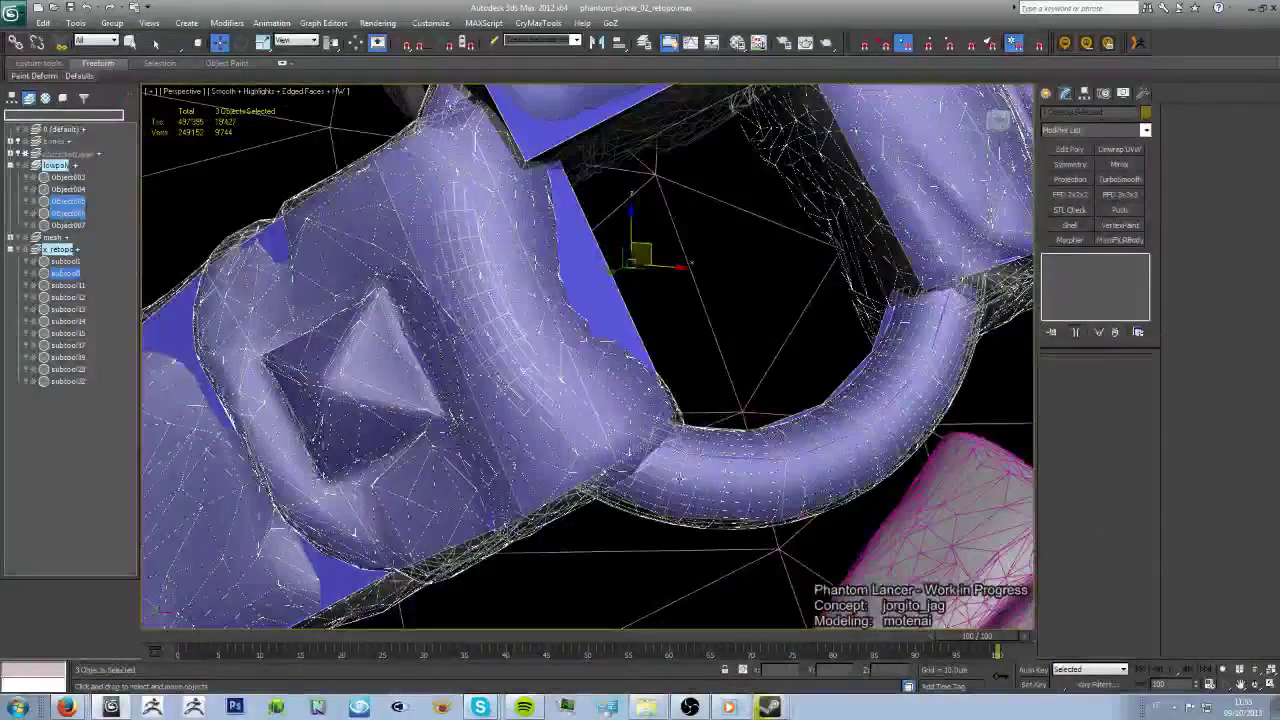
- Drop the sculpted strap from the selection and isolate the low-poly pieces with Alt+Q
alt+click(521, 135)
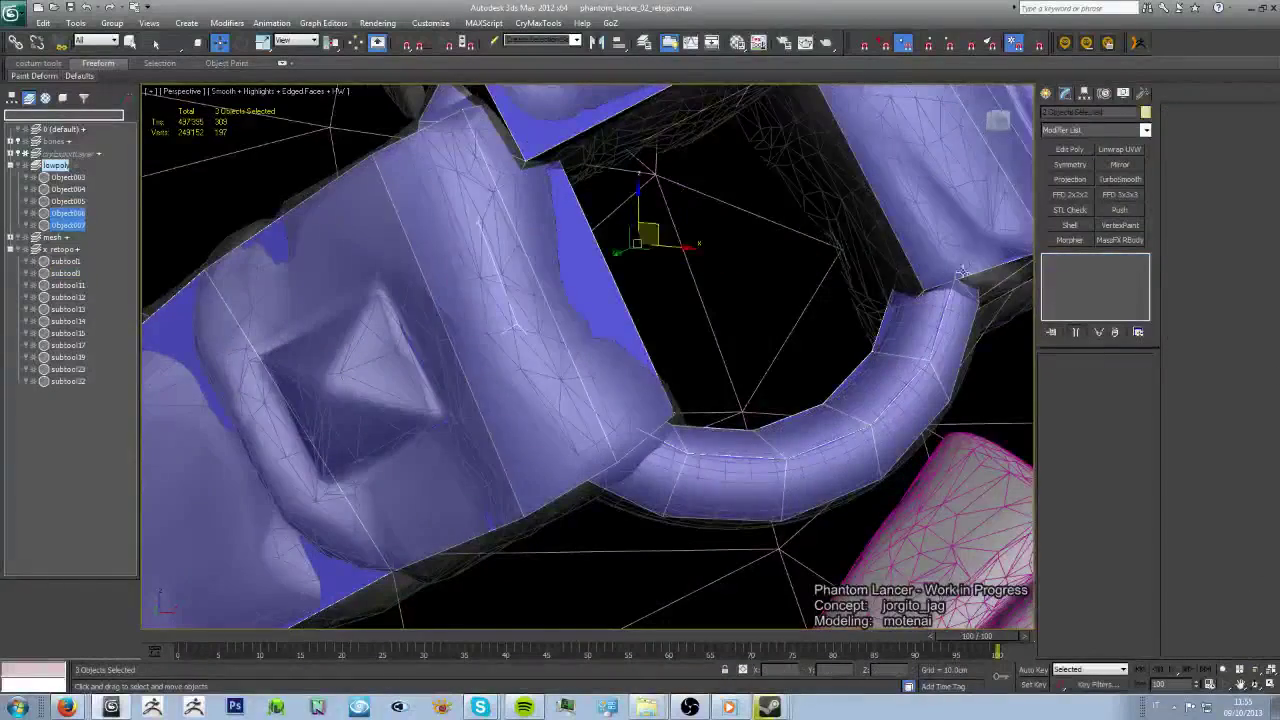
key(alt+q)
mouse_move(808, 387)
alt+middle_down()
mouse_move(654, 497)
mouse_move(718, 446)
mouse_move(591, 460)
mouse_move(560, 449)
mouse_move(545, 400)
mouse_move(577, 451)
mouse_move(671, 466)
mouse_move(620, 466)
mouse_move(523, 392)
mouse_move(546, 451)
mouse_move(523, 483)
mouse_move(629, 429)
mouse_move(700, 425)
alt+middle_up()
- Select Object006, inspect the polygon next to the ring, then clear the selection
click(843, 423)
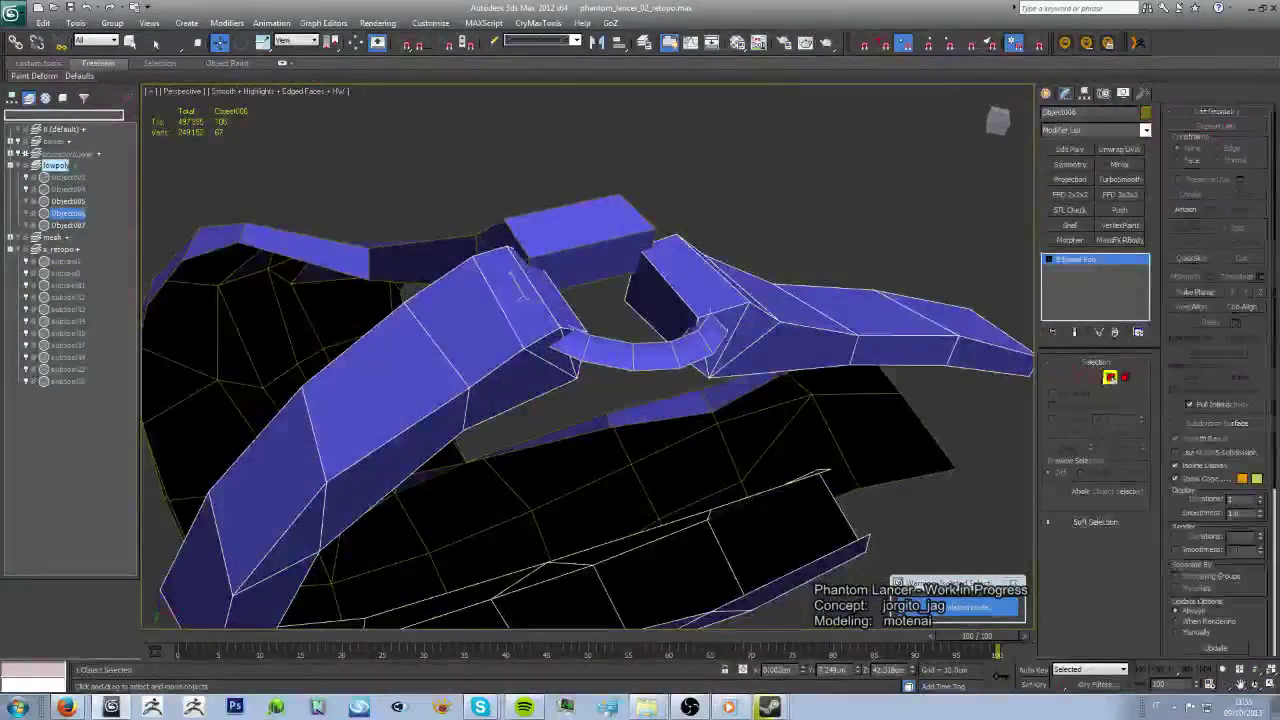
click(516, 286)
alt+middle_drag(516, 286, 650, 455)
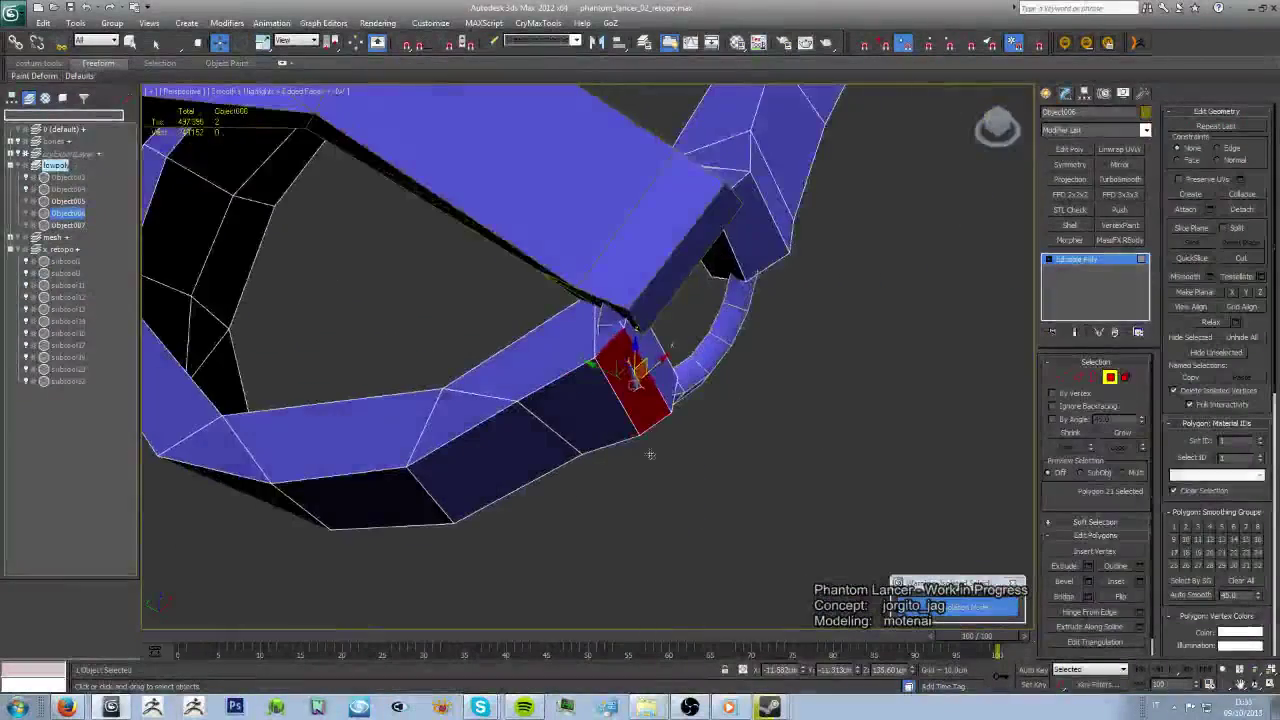
click(723, 477)
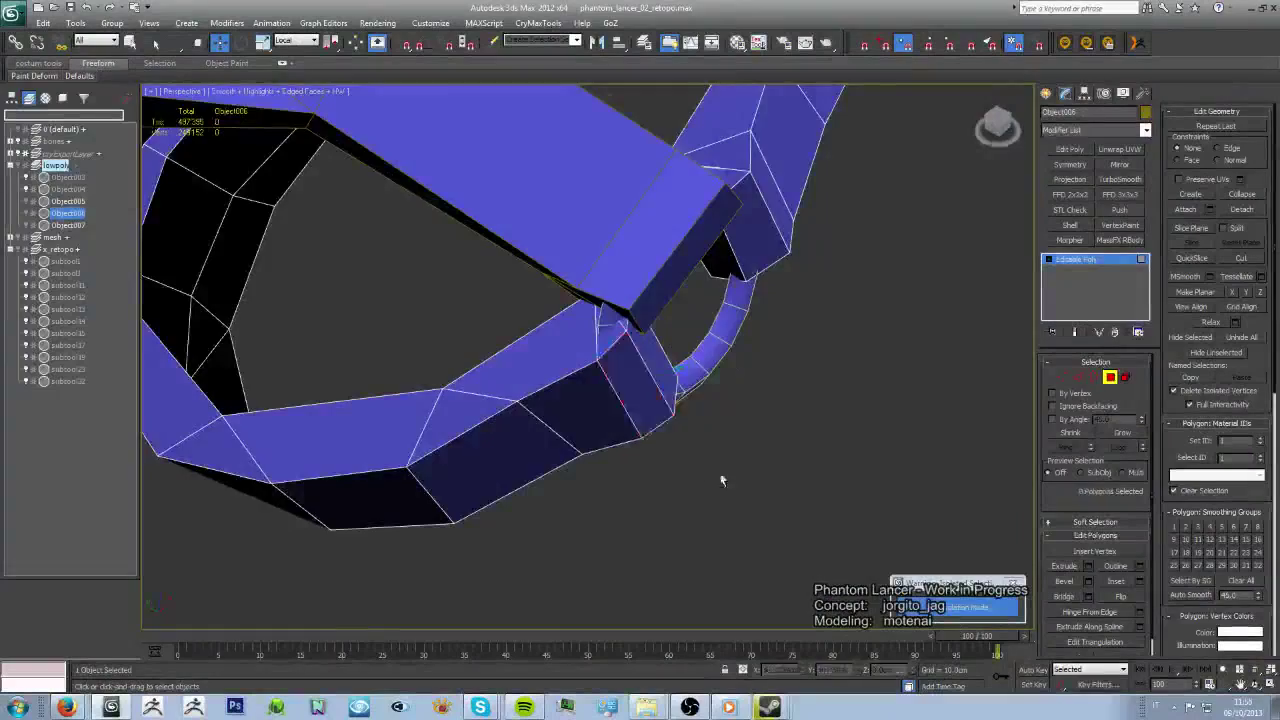
mouse_move(723, 477)
alt+middle_down()
mouse_move(780, 420)
mouse_move(600, 414)
mouse_move(720, 457)
mouse_move(686, 380)
mouse_move(672, 430)
mouse_move(712, 426)
mouse_move(722, 440)
alt+middle_up()
- Select the ring Object007 and frame it in view, toggling wireframe display
click(681, 438)
key(F3)
scroll(720, 440, down, 2)
scroll(710, 480, up, 5)
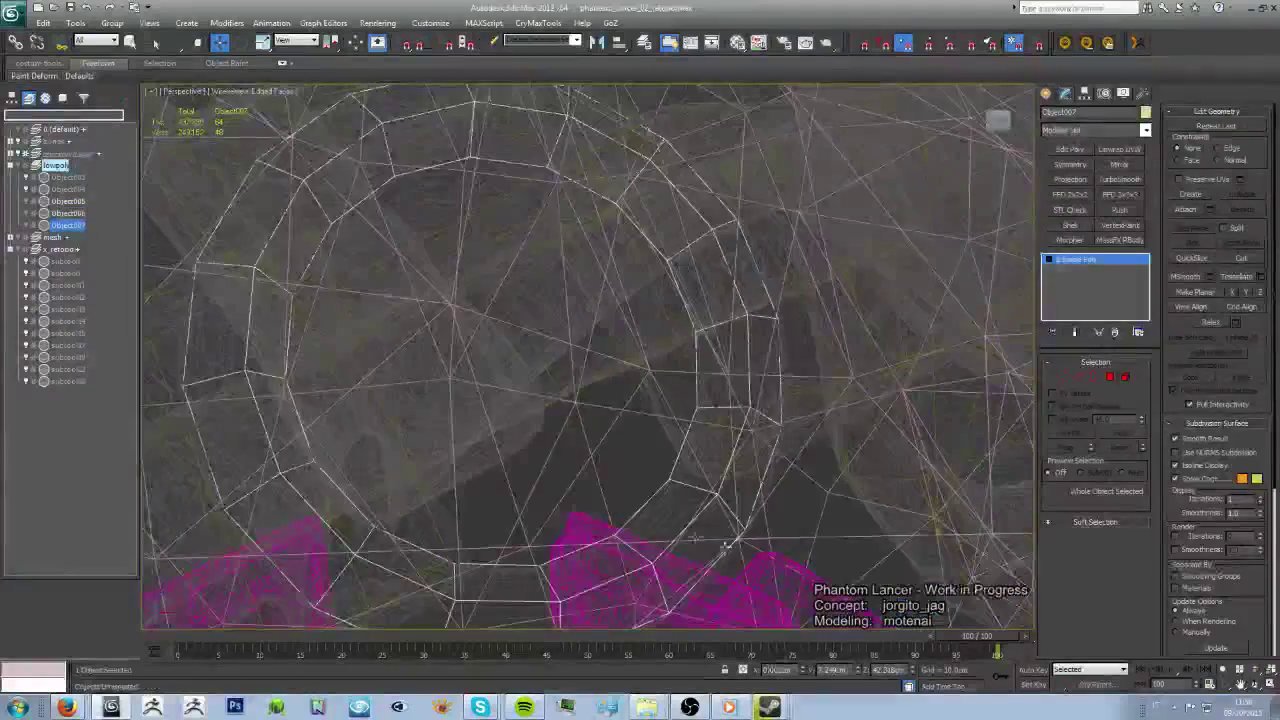
ctrl+click(700, 535)
key(z)
key(ctrl+z)
key(z)
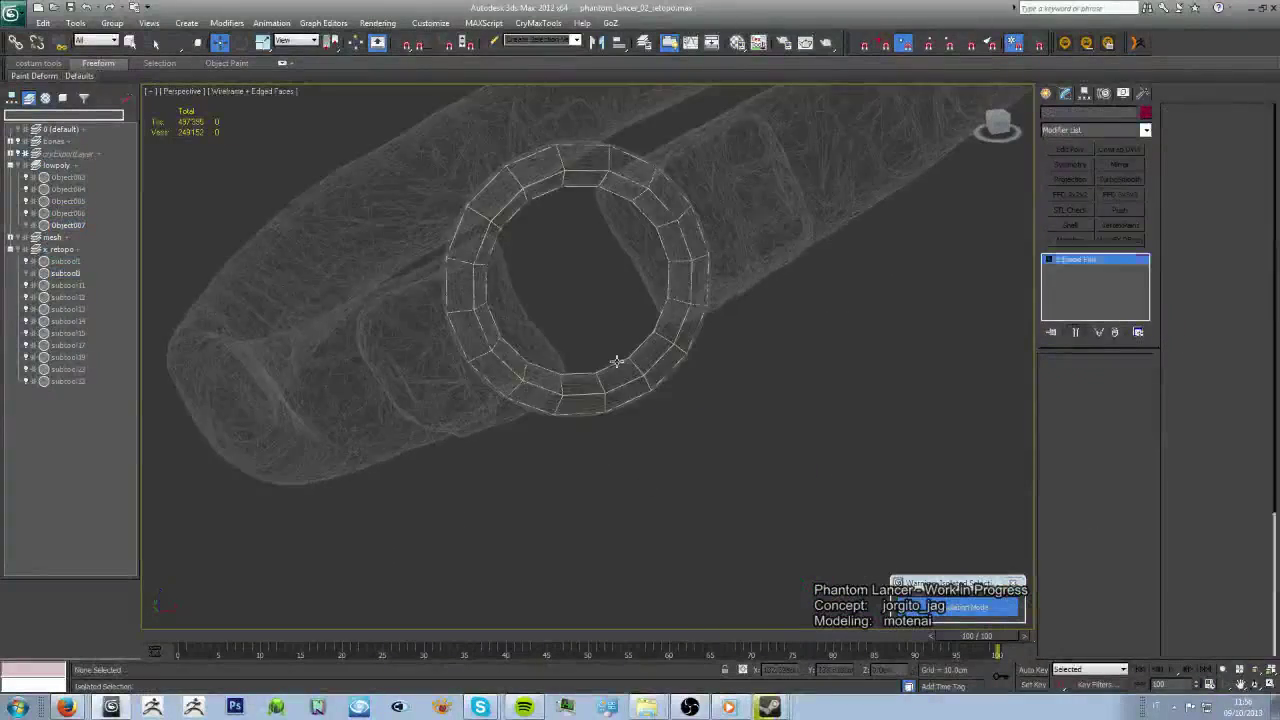
key(F3)
mouse_move(636, 410)
alt+middle_down()
mouse_move(657, 400)
mouse_move(629, 400)
alt+middle_up()
- Select an edge loop around the ring and push it outward to widen the band
click(1076, 377)
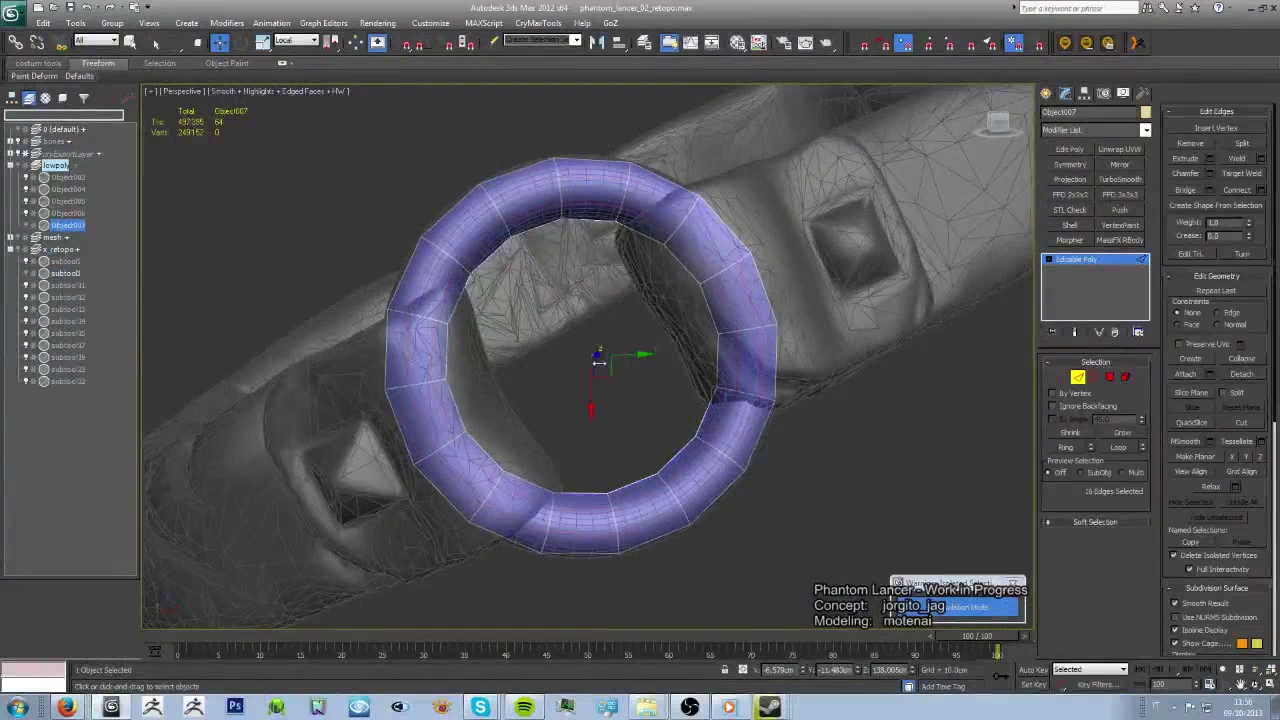
mouse_move(604, 426)
alt+middle_down()
mouse_move(734, 451)
mouse_move(531, 294)
mouse_move(628, 338)
mouse_move(560, 420)
alt+middle_up()
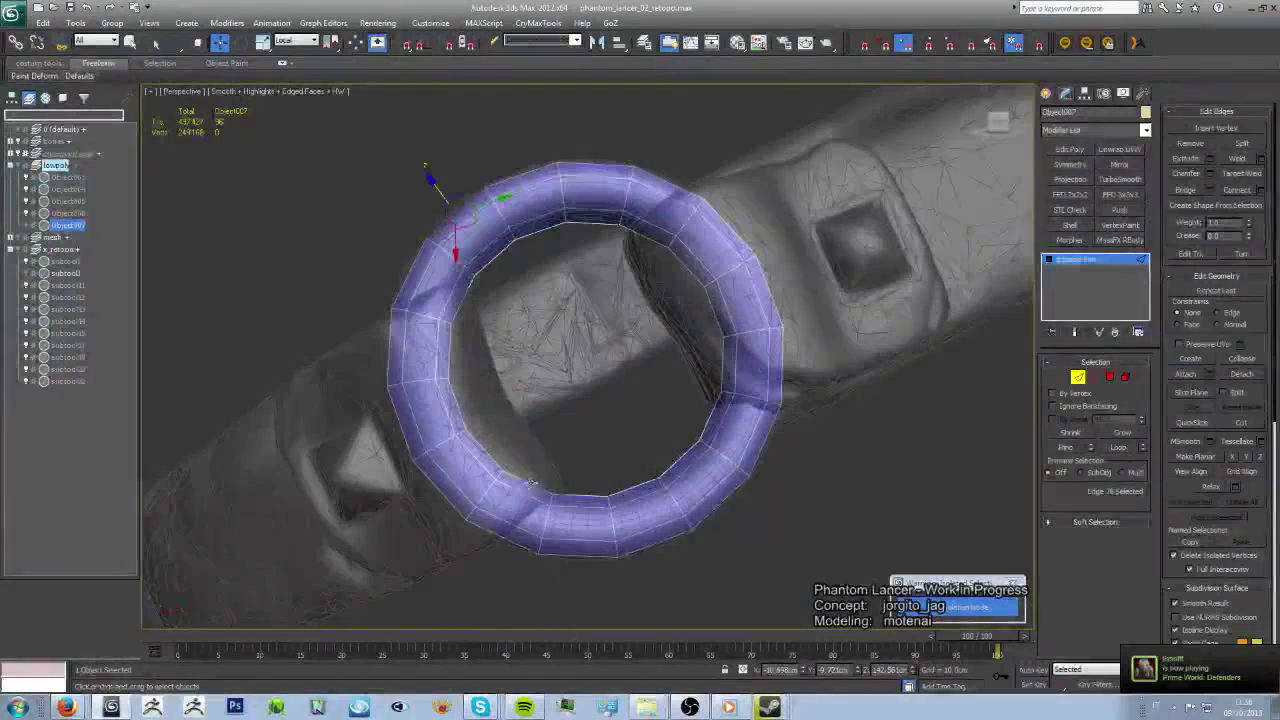
double_click(615, 480)
scroll(615, 464, up, 2)
alt+middle_drag(615, 464, 607, 320)
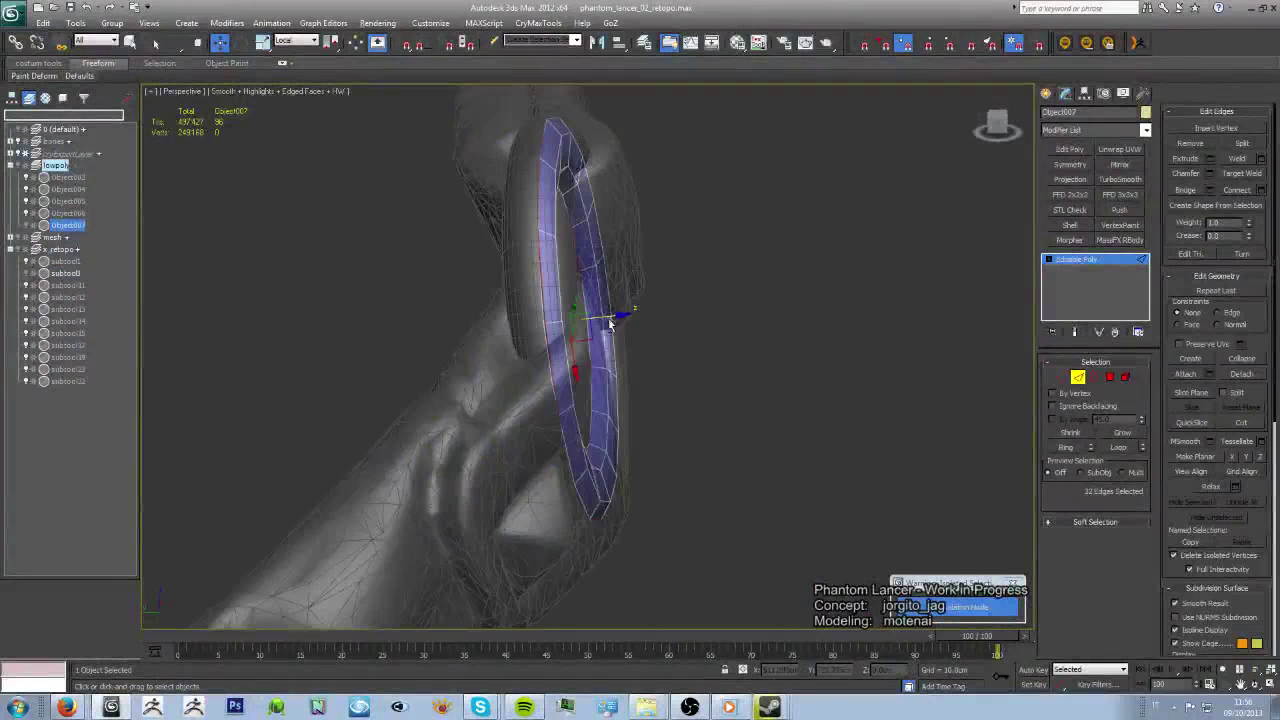
shift+drag(605, 318, 584, 325)
mouse_move(588, 332)
alt+middle_down()
mouse_move(697, 380)
mouse_move(678, 379)
alt+middle_up()
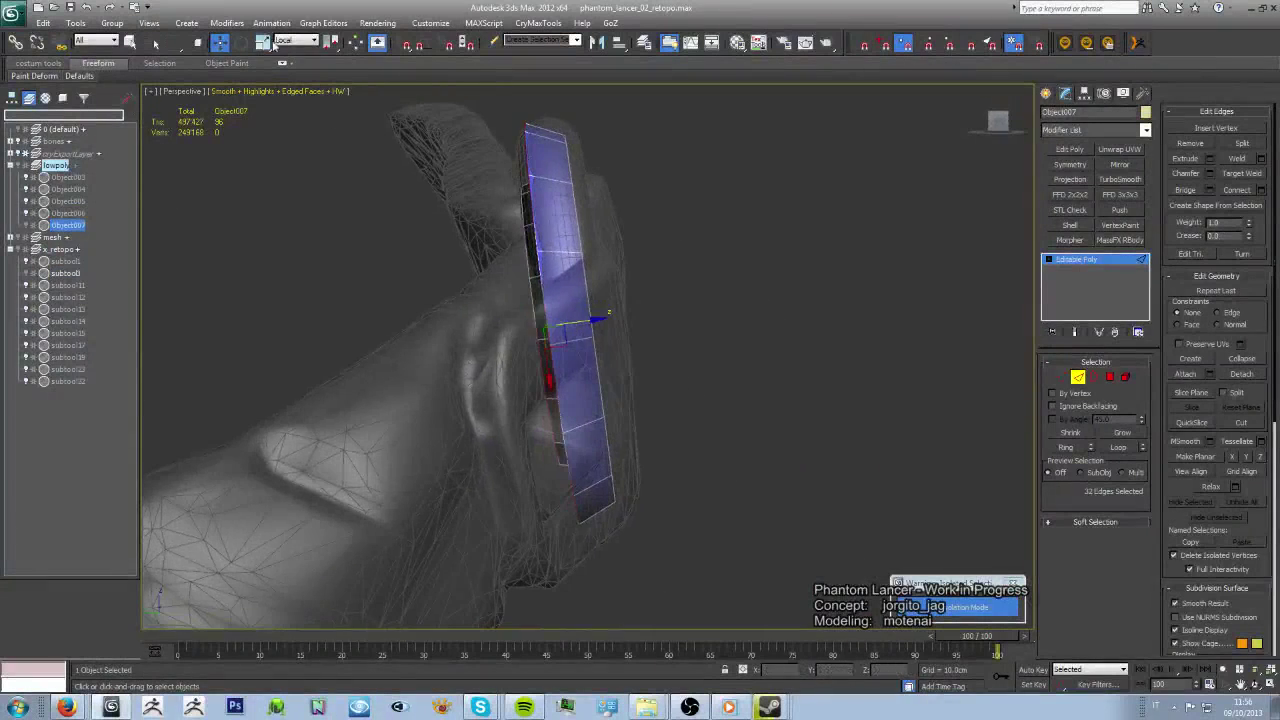
mouse_move(632, 344)
alt+middle_down()
mouse_move(586, 350)
mouse_move(586, 408)
mouse_move(678, 463)
mouse_move(625, 315)
alt+middle_up()
- In polygon mode, select the whole ring, switch to Move, then clear the selection
key(4)
key(ctrl+a)
key(w)
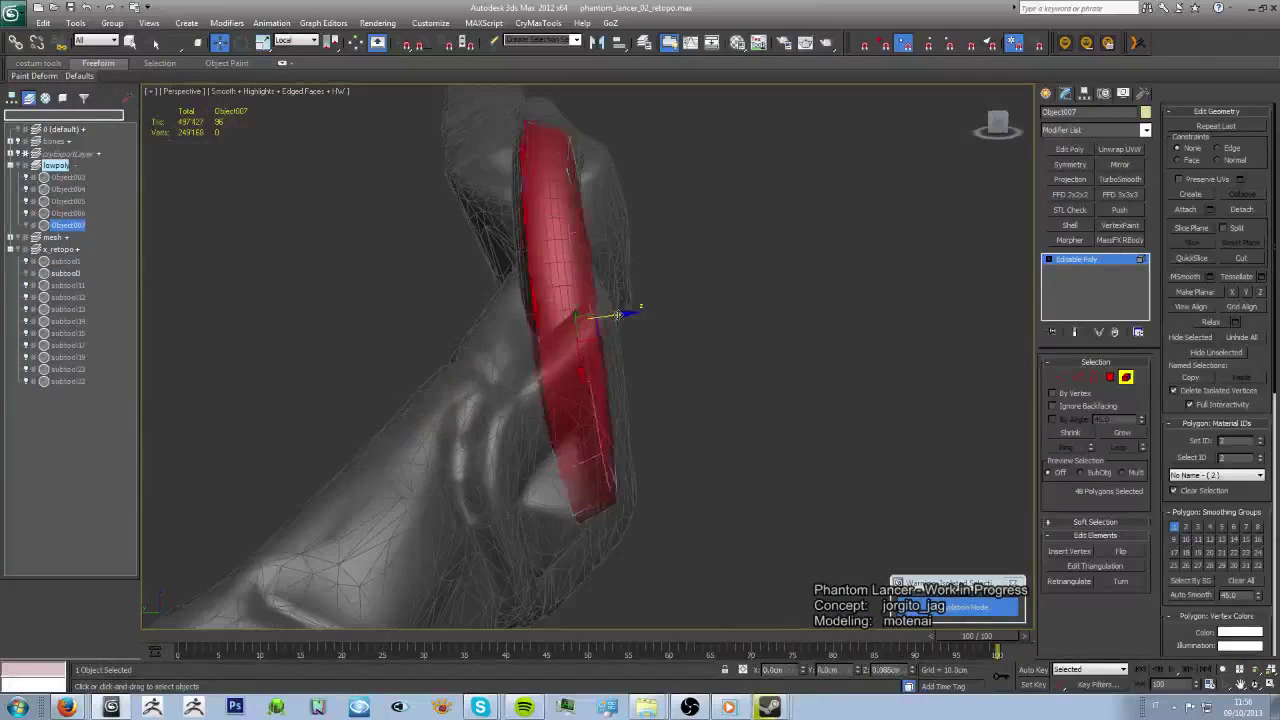
click(772, 484)
mouse_move(772, 484)
alt+middle_down()
mouse_move(660, 484)
mouse_move(621, 444)
alt+middle_up()
- Select the ring polygons at the band's lower end and lower-left, and delete them
click(1110, 377)
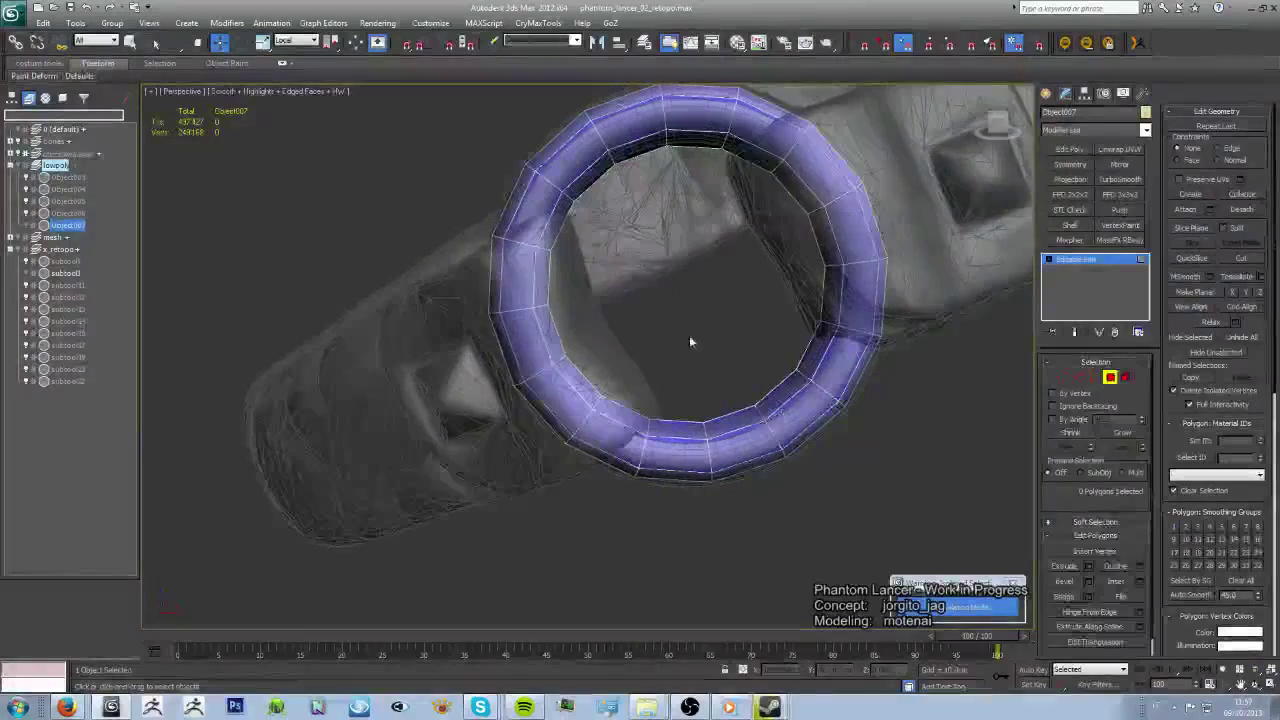
mouse_move(691, 340)
alt+middle_down()
mouse_move(591, 380)
mouse_move(571, 414)
mouse_move(650, 362)
mouse_move(632, 327)
alt+middle_up()
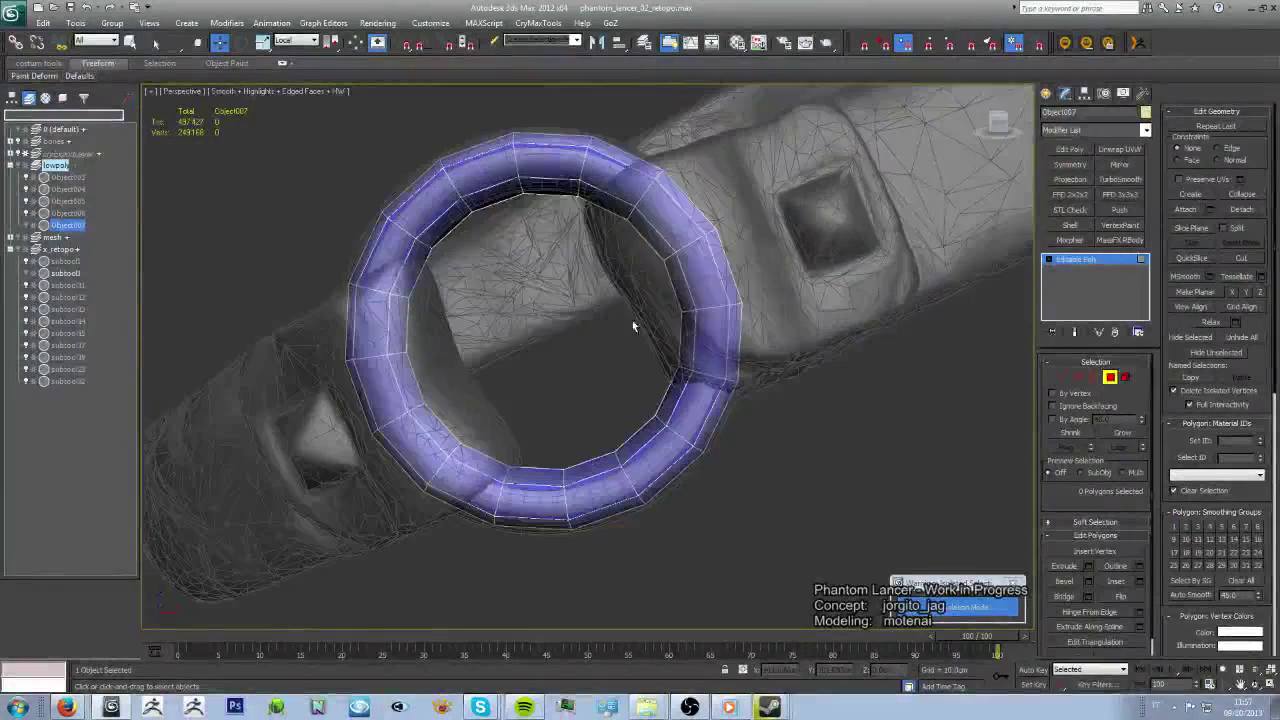
alt+middle_drag(678, 268, 661, 320)
ctrl+click(700, 440)
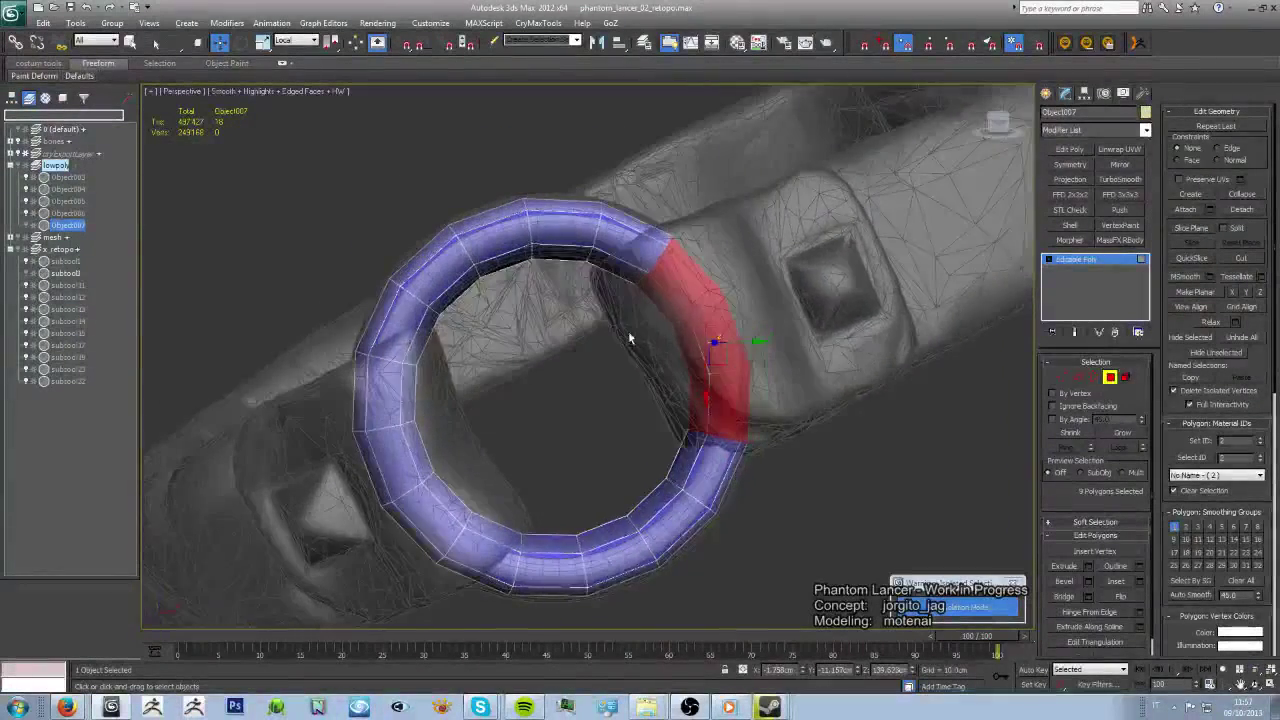
mouse_move(700, 440)
alt+middle_down()
mouse_move(600, 400)
mouse_move(547, 430)
alt+middle_up()
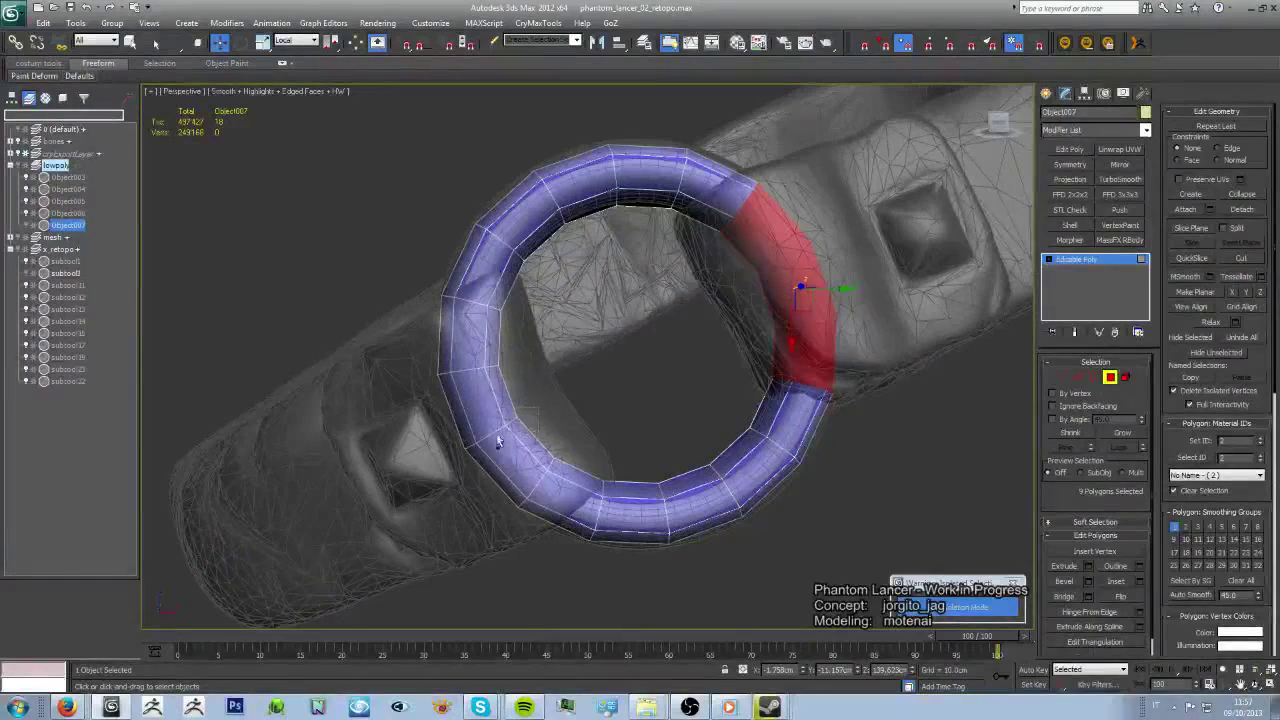
ctrl+drag(500, 440, 434, 357)
mouse_move(569, 384)
alt+middle_down()
mouse_move(522, 377)
mouse_move(1043, 383)
alt+middle_up()
key(Delete)
- Exit polygon mode and pick an edge at the ring arc's end in edge mode
click(1110, 377)
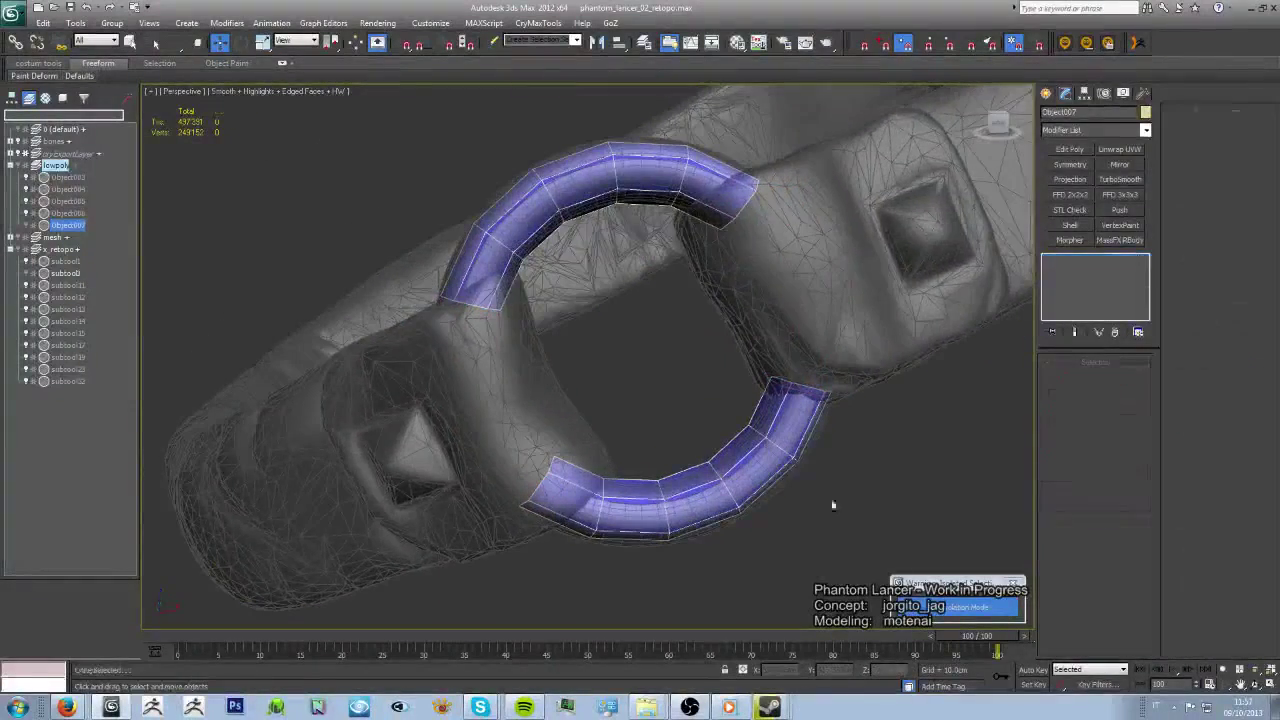
mouse_move(600, 400)
alt+middle_down()
mouse_move(723, 450)
mouse_move(703, 511)
mouse_move(722, 352)
alt+middle_up()
scroll(710, 470, up, 5)
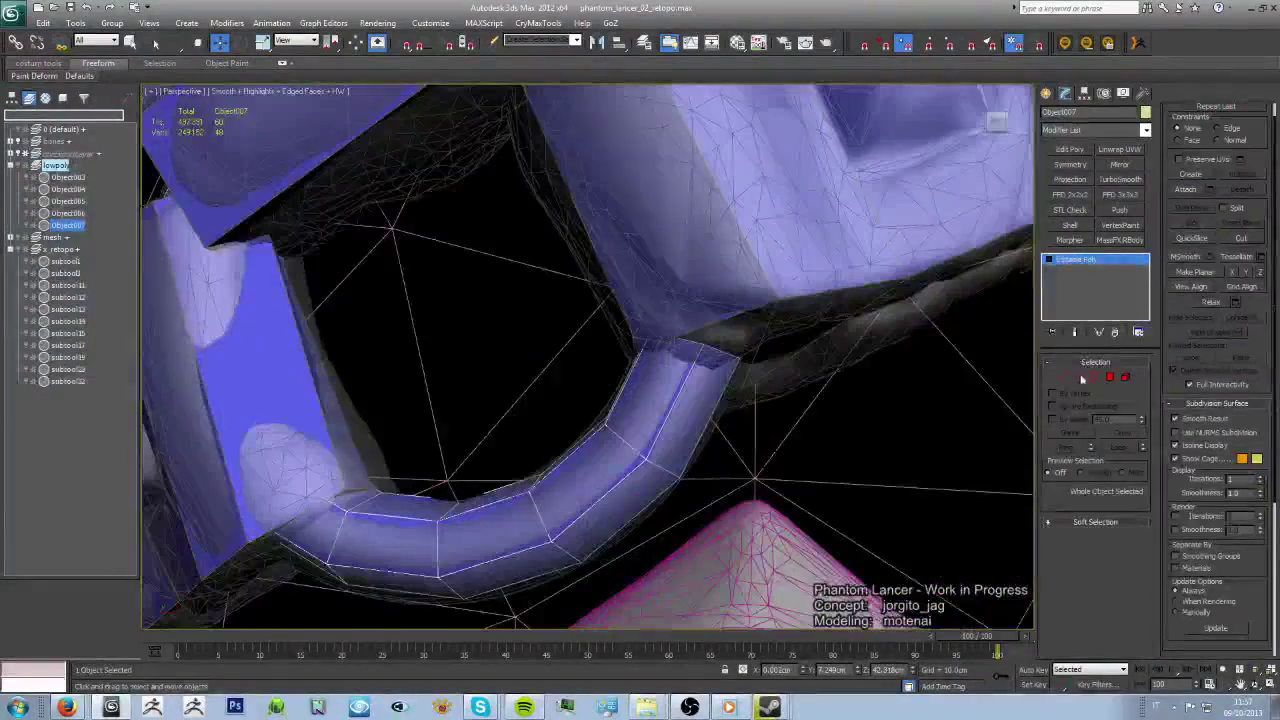
key(2)
click(722, 352)
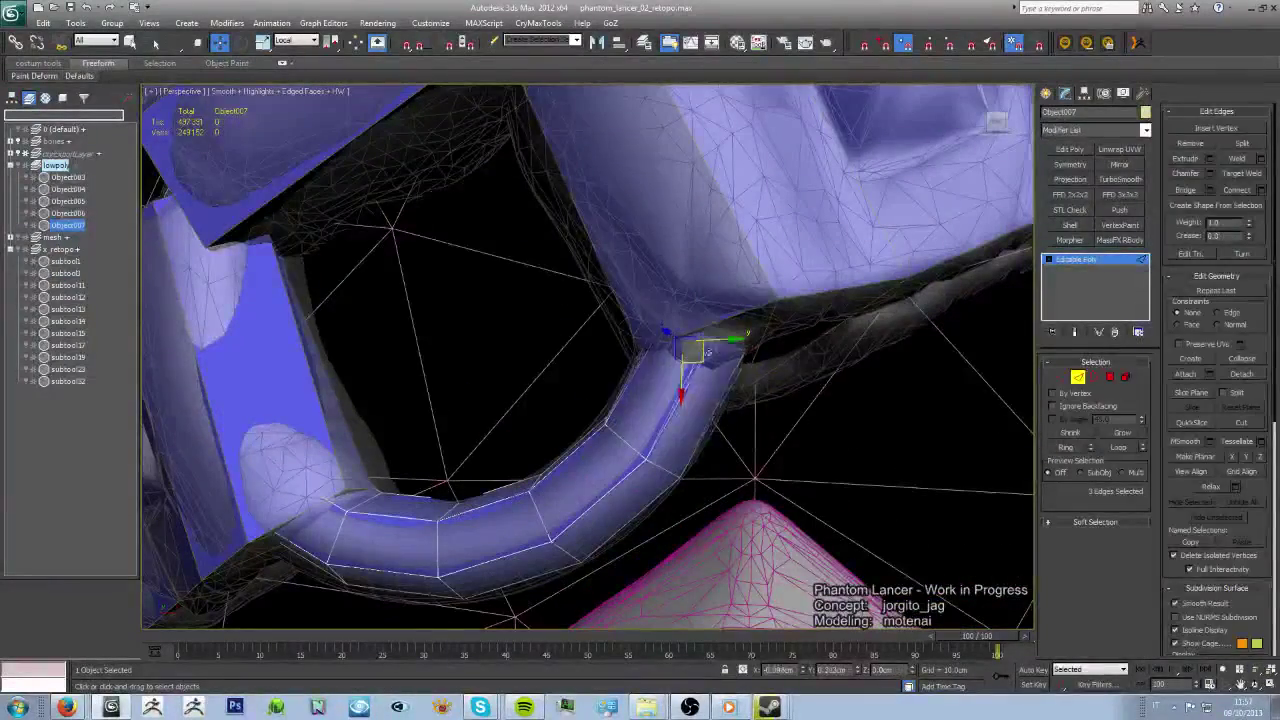
mouse_move(718, 331)
alt+middle_down()
mouse_move(726, 362)
mouse_move(605, 405)
mouse_move(620, 410)
mouse_move(560, 400)
mouse_move(528, 363)
mouse_move(555, 395)
mouse_move(604, 381)
mouse_move(677, 333)
mouse_move(675, 305)
mouse_move(660, 307)
alt+middle_up()
key(F3)
key(F3)
key(F3)
- Rotate the selected arc polygons to bend the lower arc
key(4)
key(e)
key(e)
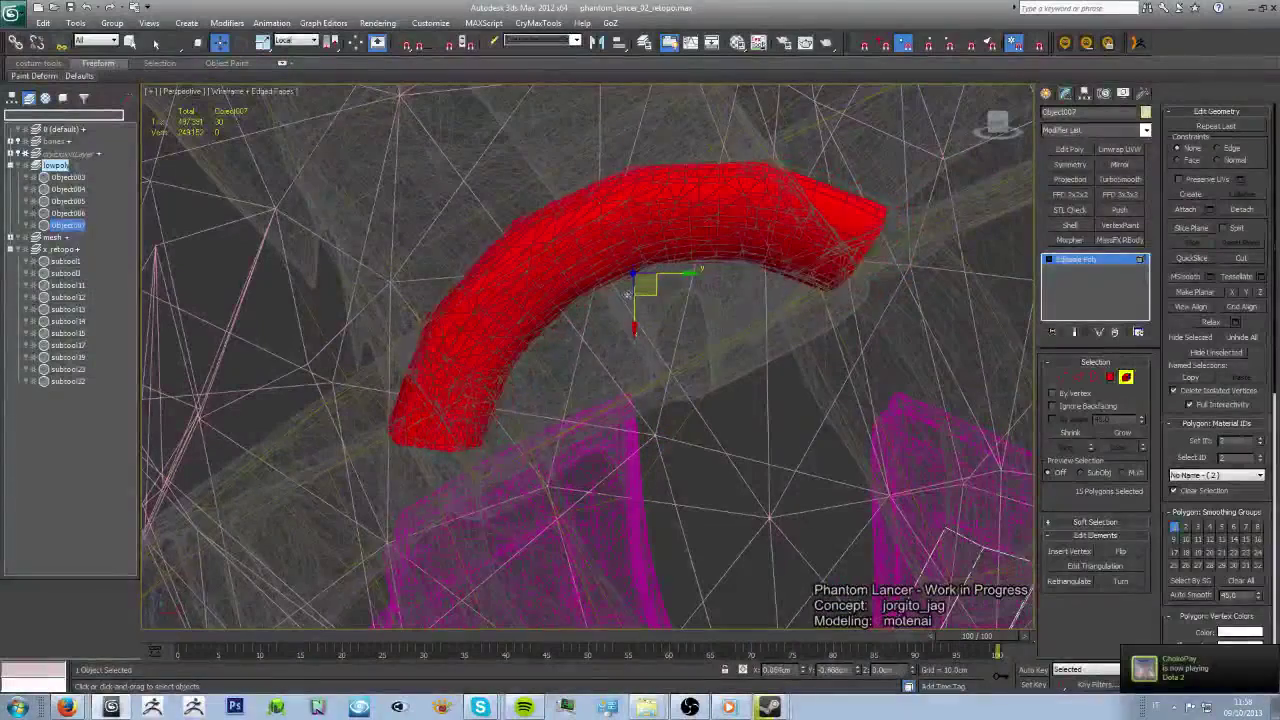
key(F3)
mouse_move(670, 341)
alt+middle_down()
mouse_move(619, 391)
mouse_move(551, 391)
mouse_move(643, 386)
mouse_move(766, 351)
mouse_move(675, 363)
mouse_move(666, 374)
mouse_move(740, 457)
mouse_move(700, 420)
alt+middle_up()
- Select the arc's end edges and pull them up into the strap
key(z)
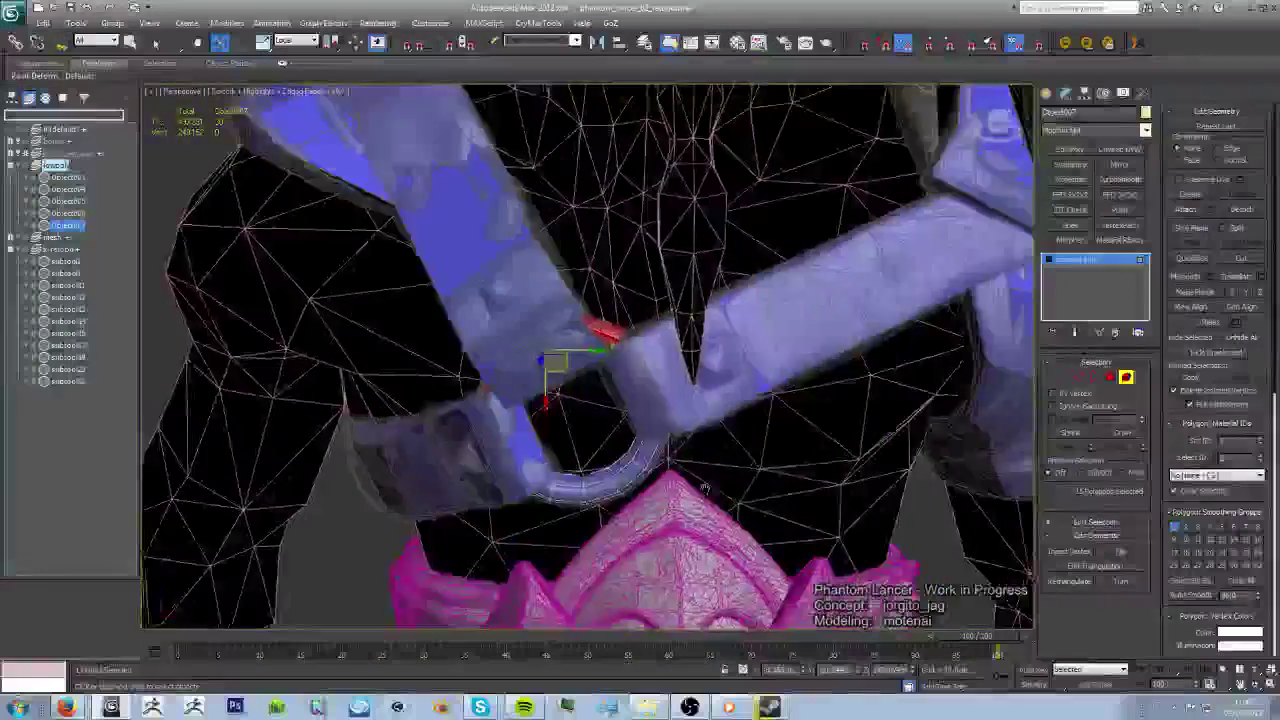
click(1076, 377)
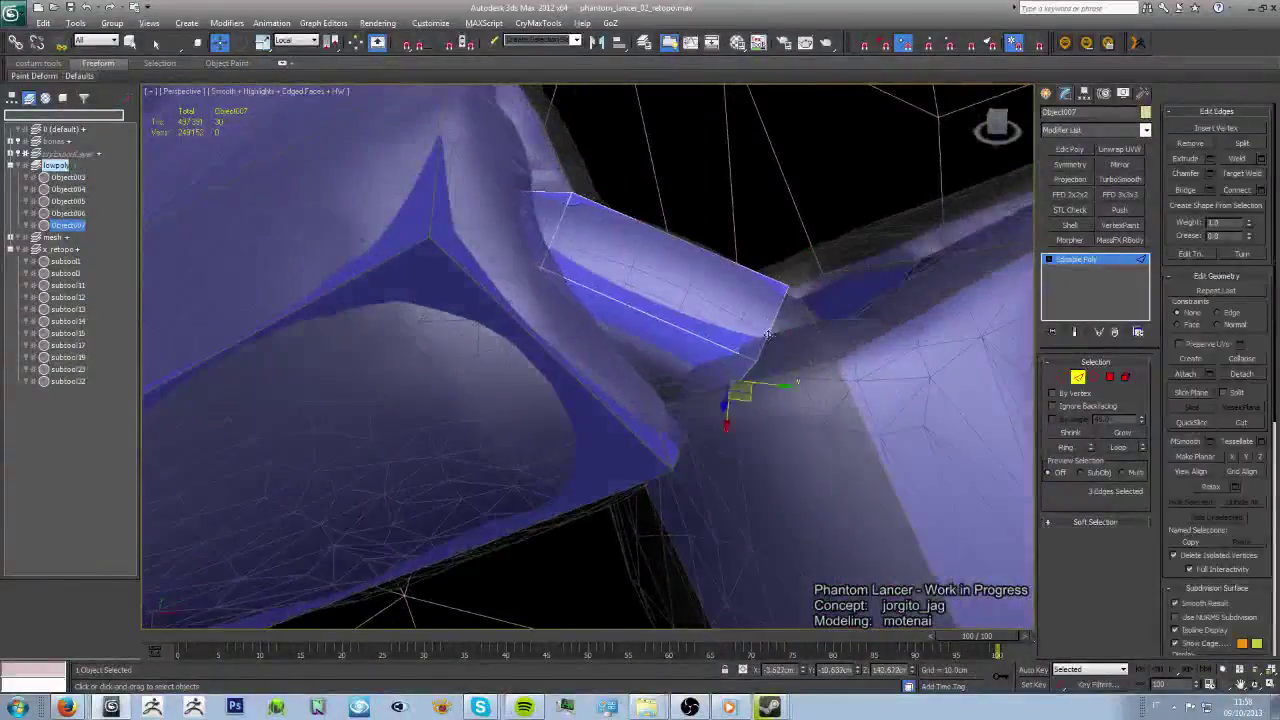
alt+middle_drag(768, 334, 750, 332)
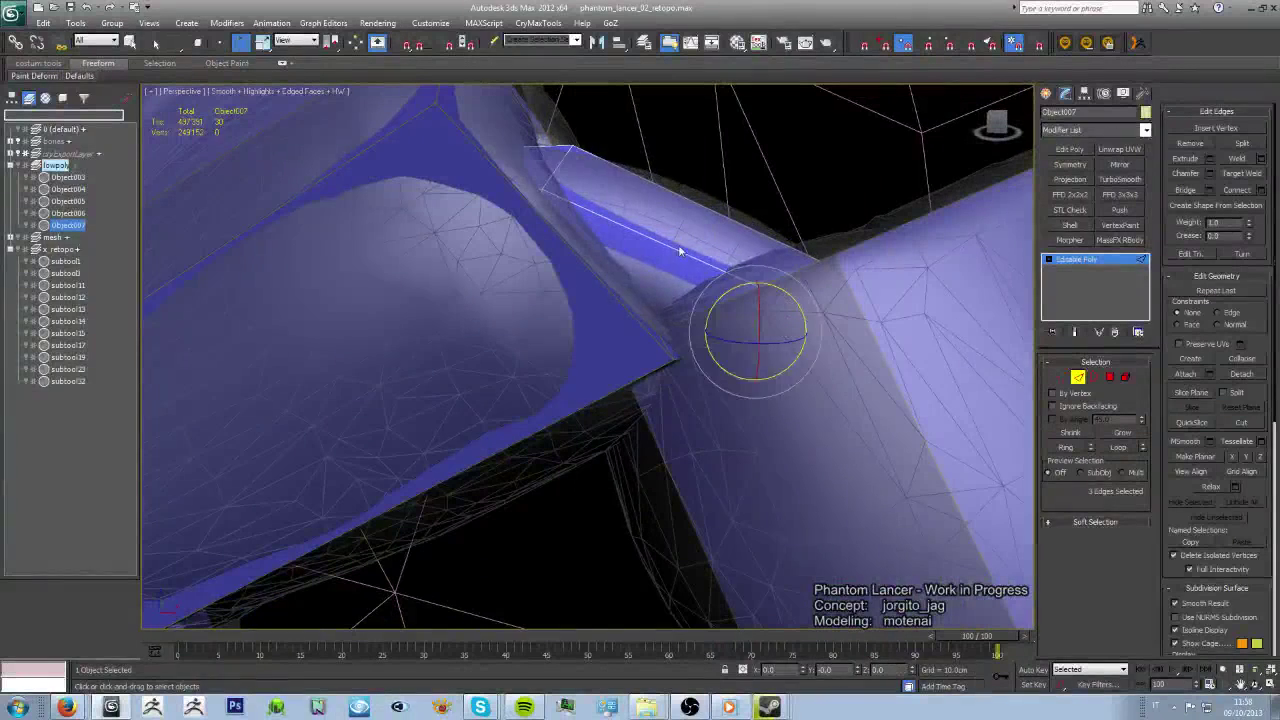
drag(674, 281, 691, 288)
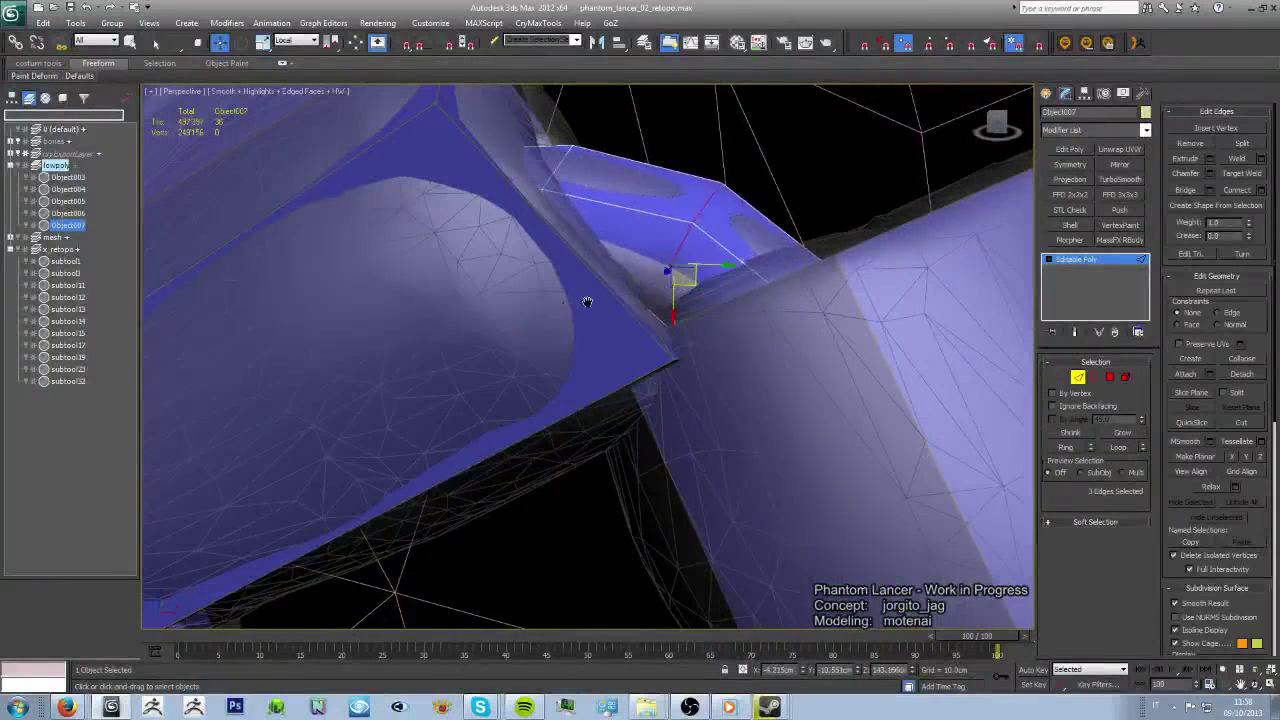
scroll(587, 302, down, 3)
mouse_move(587, 302)
alt+middle_down()
mouse_move(648, 316)
mouse_move(571, 320)
alt+middle_up()
key(F3)
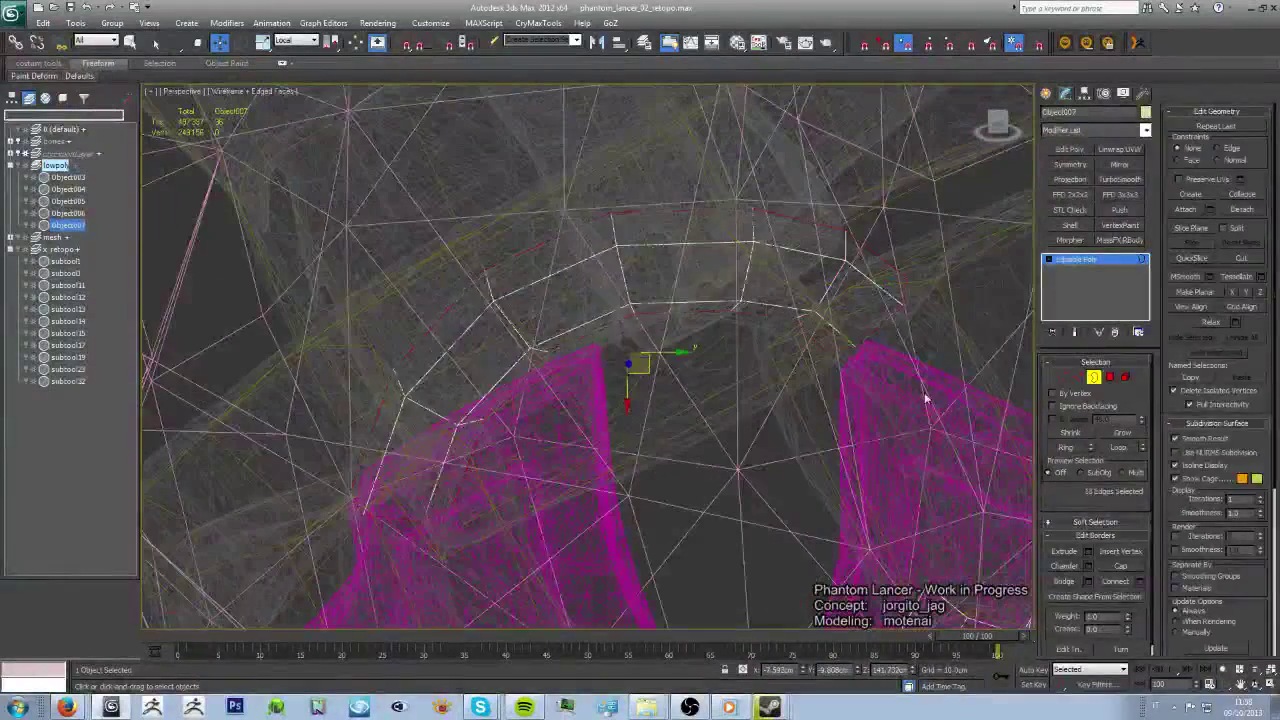
- Select polygons along the upper ring arc, checking them in shaded and wireframe views
key(4)
click(586, 290)
ctrl+click(541, 370)
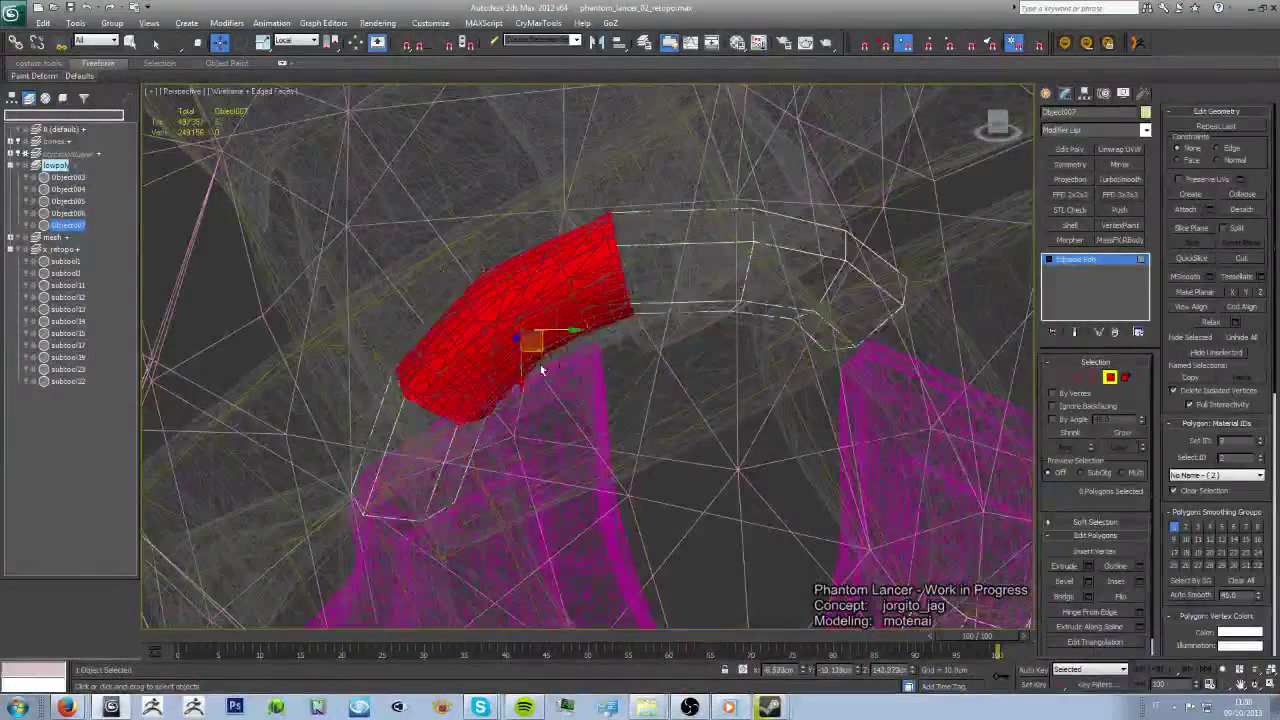
key(F3)
alt+middle_drag(541, 370, 676, 322)
key(F3)
click(676, 322)
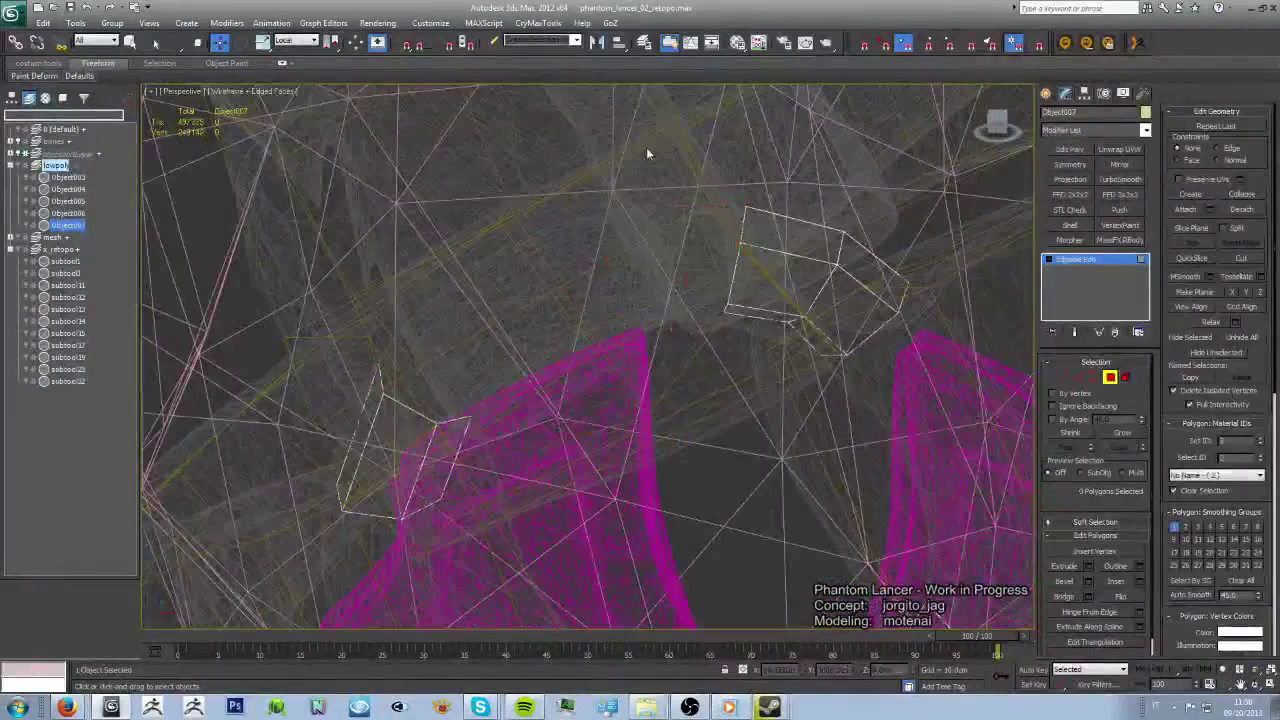
- In vertex mode, select the upper stub's end vertex to meet the strap
key(1)
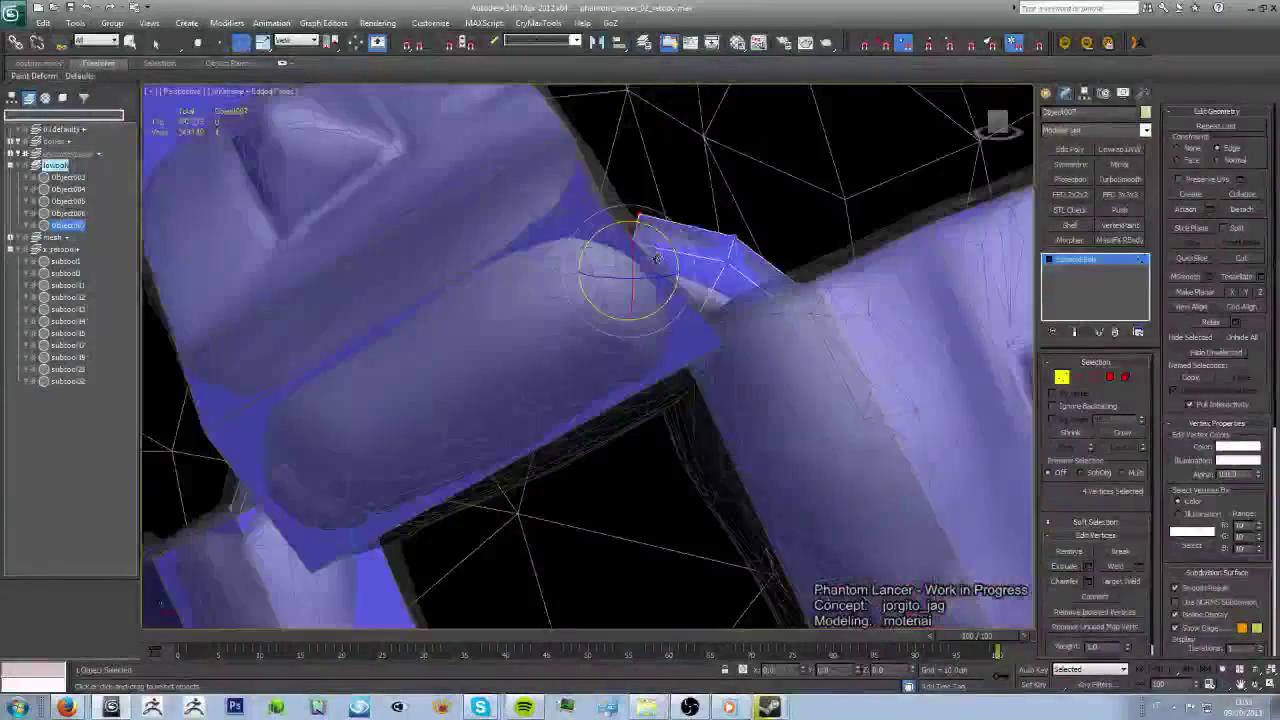
key(F3)
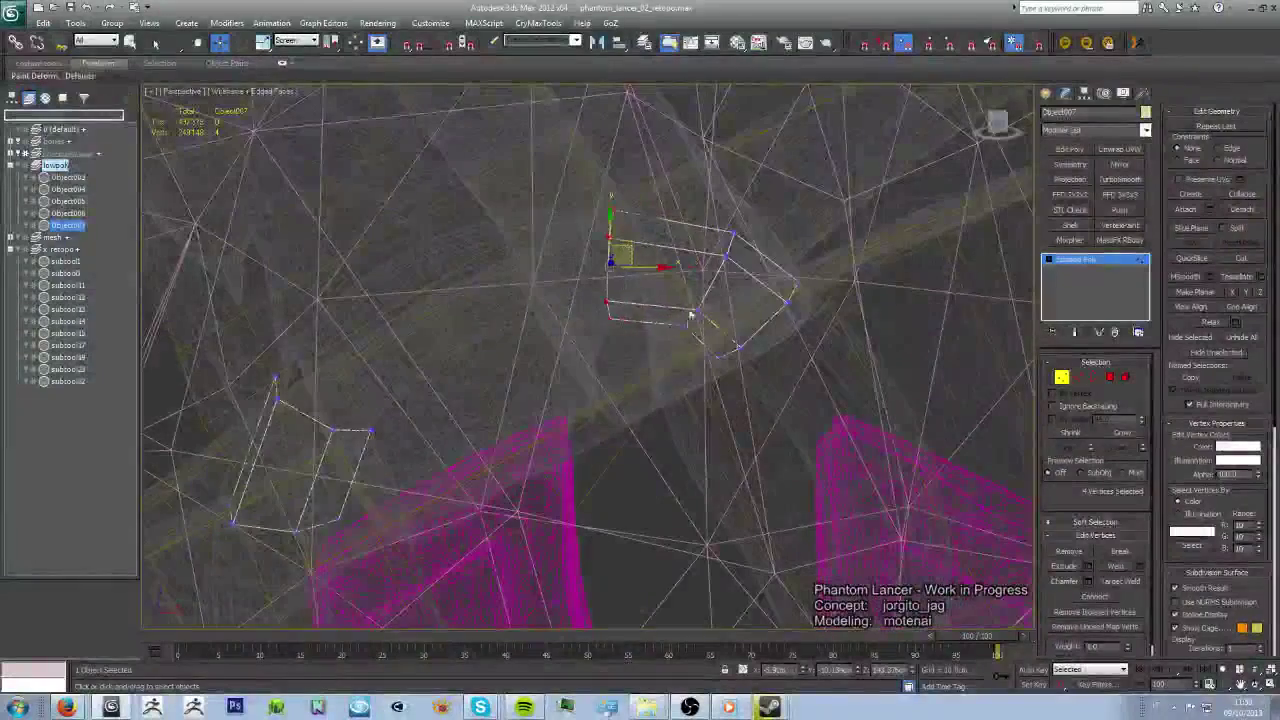
click(690, 315)
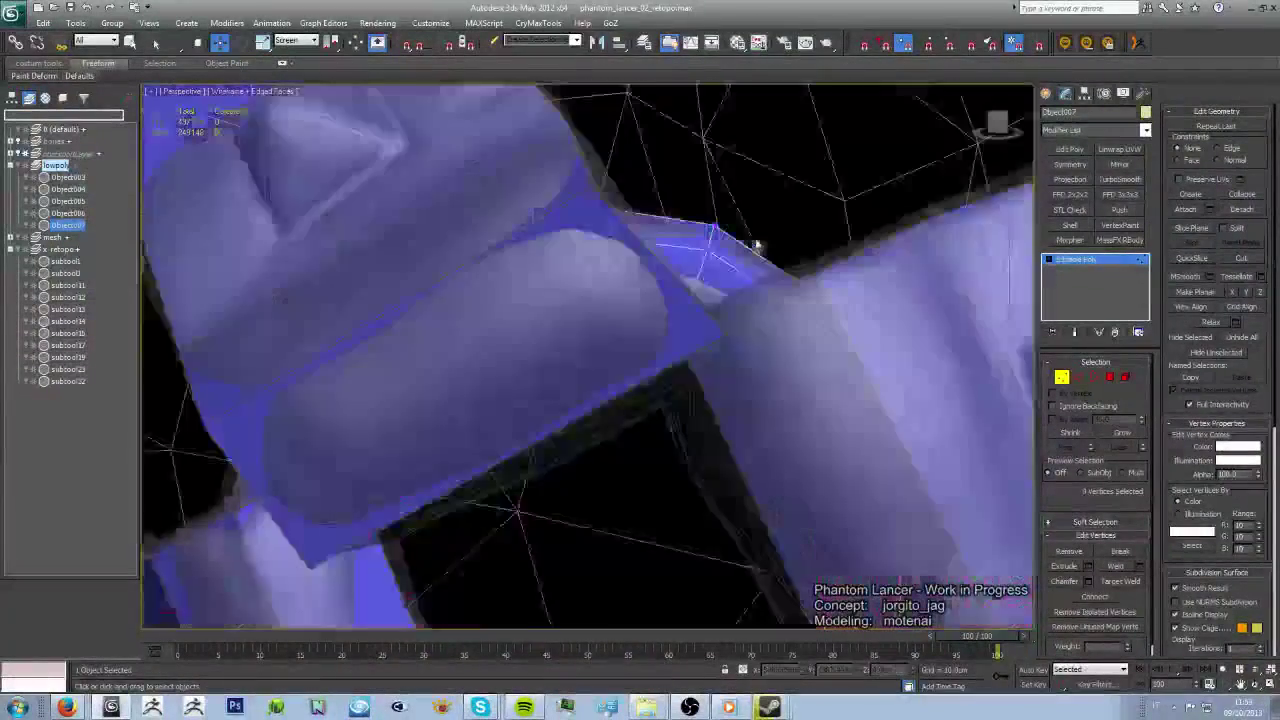
alt+middle_drag(714, 258, 729, 293)
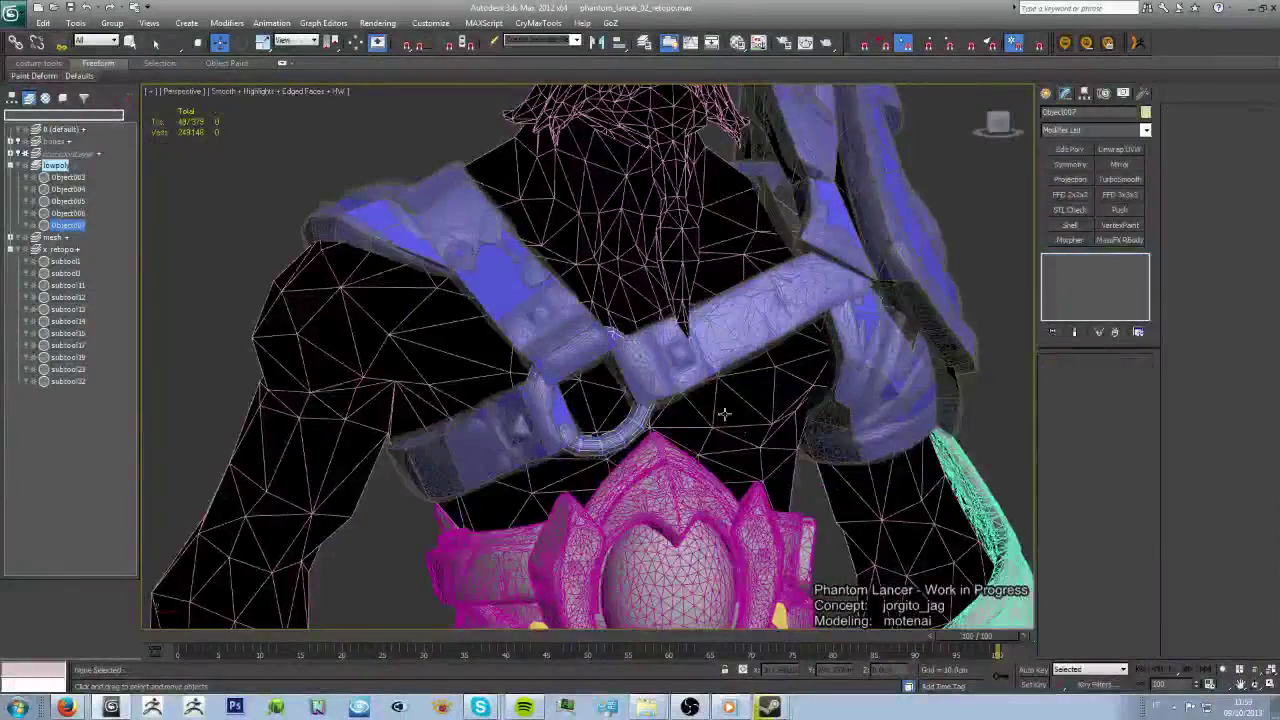
scroll(724, 414, up, 2)
scroll(640, 400, up, 4)
click(380, 199)
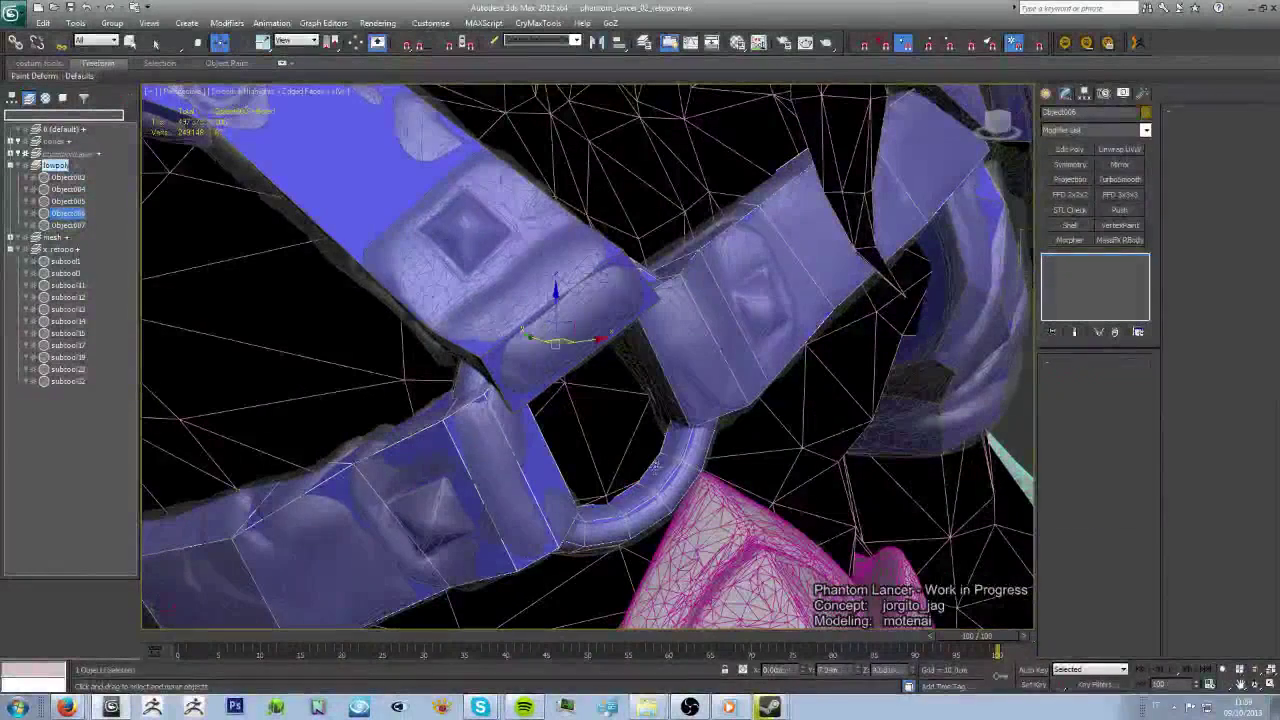
key(alt+q)
alt+middle_drag(714, 320, 1228, 234)
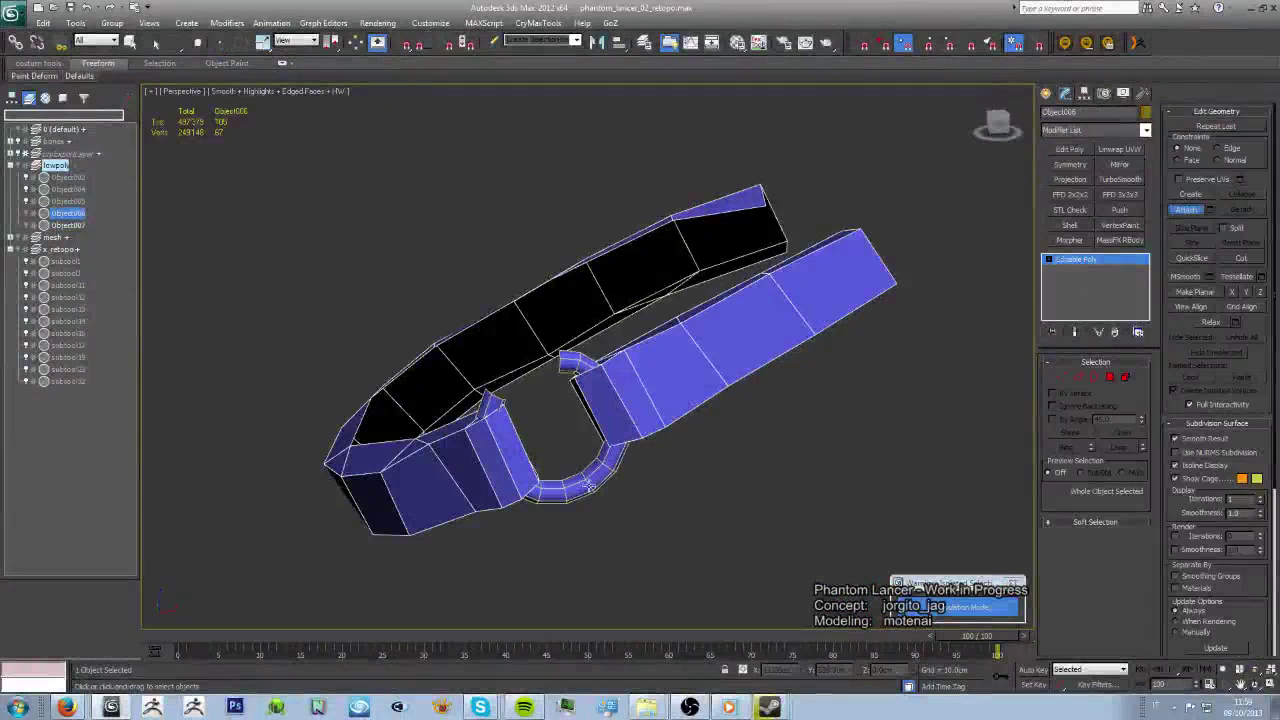
middle_drag(447, 570, 469, 572)
ctrl+click(575, 362)
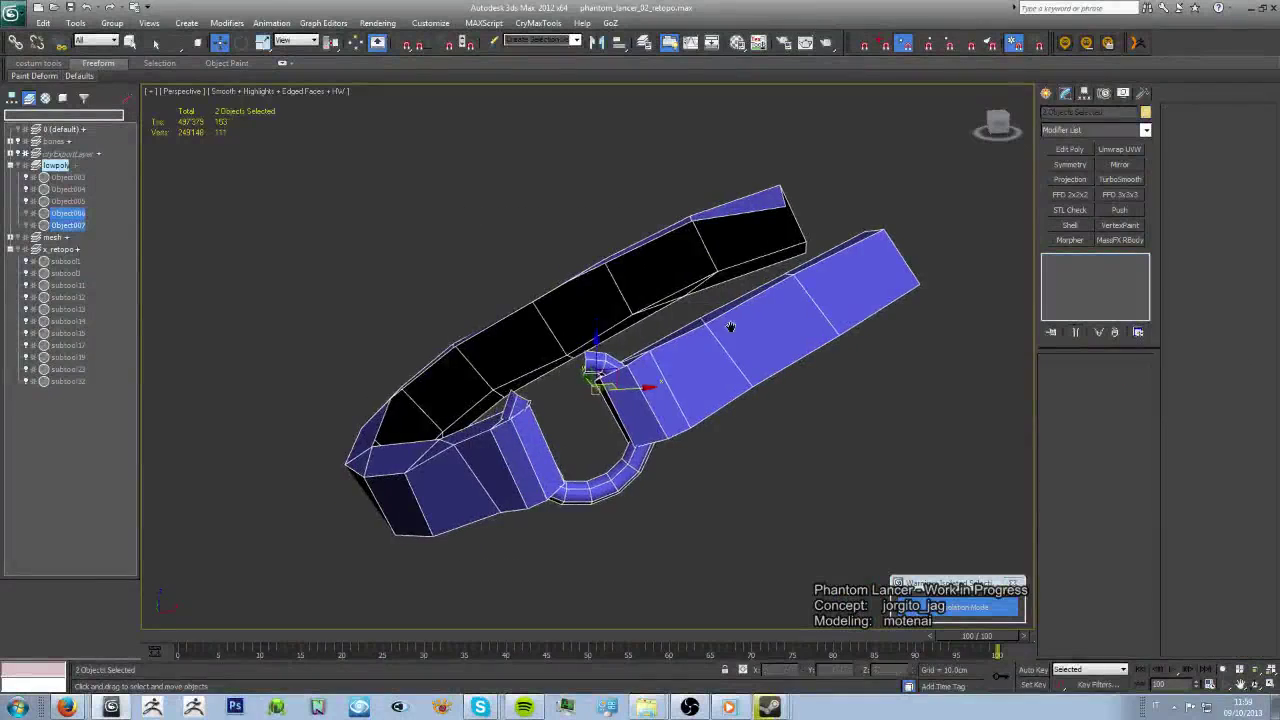
key(m)
click(428, 117)
alt+middle_drag(640, 380, 734, 394)
click(734, 394)
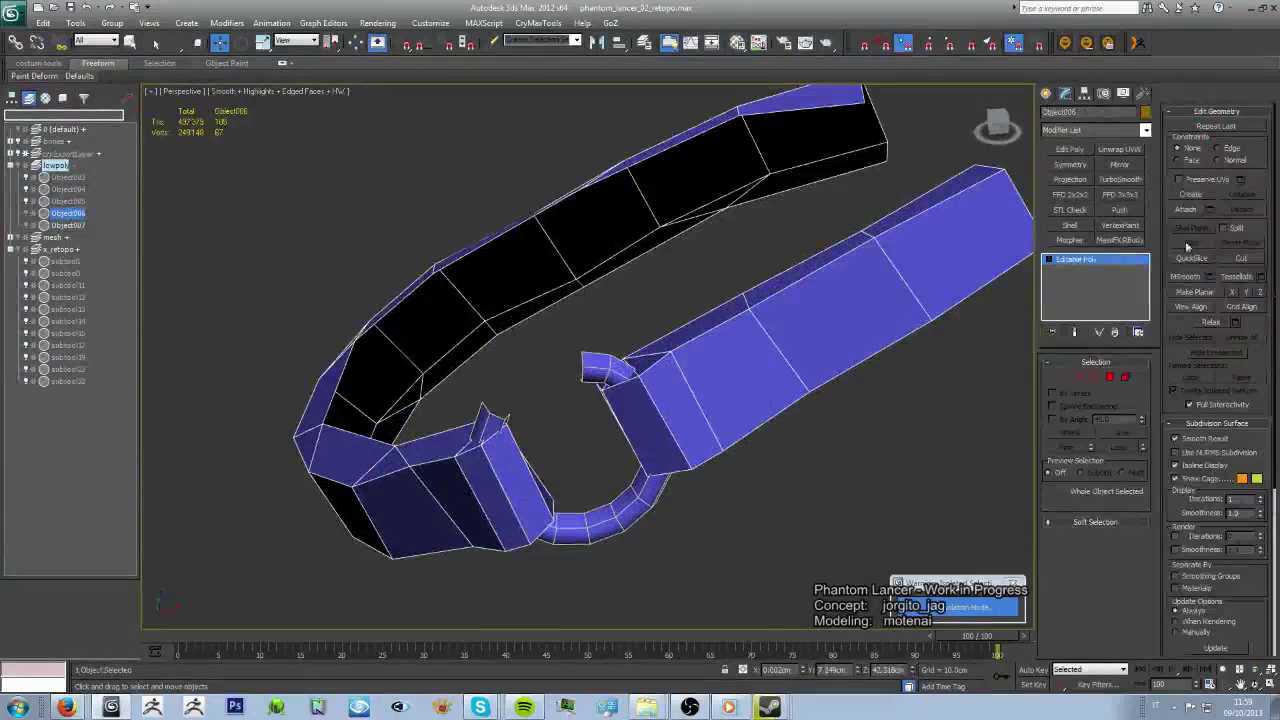
click(957, 607)
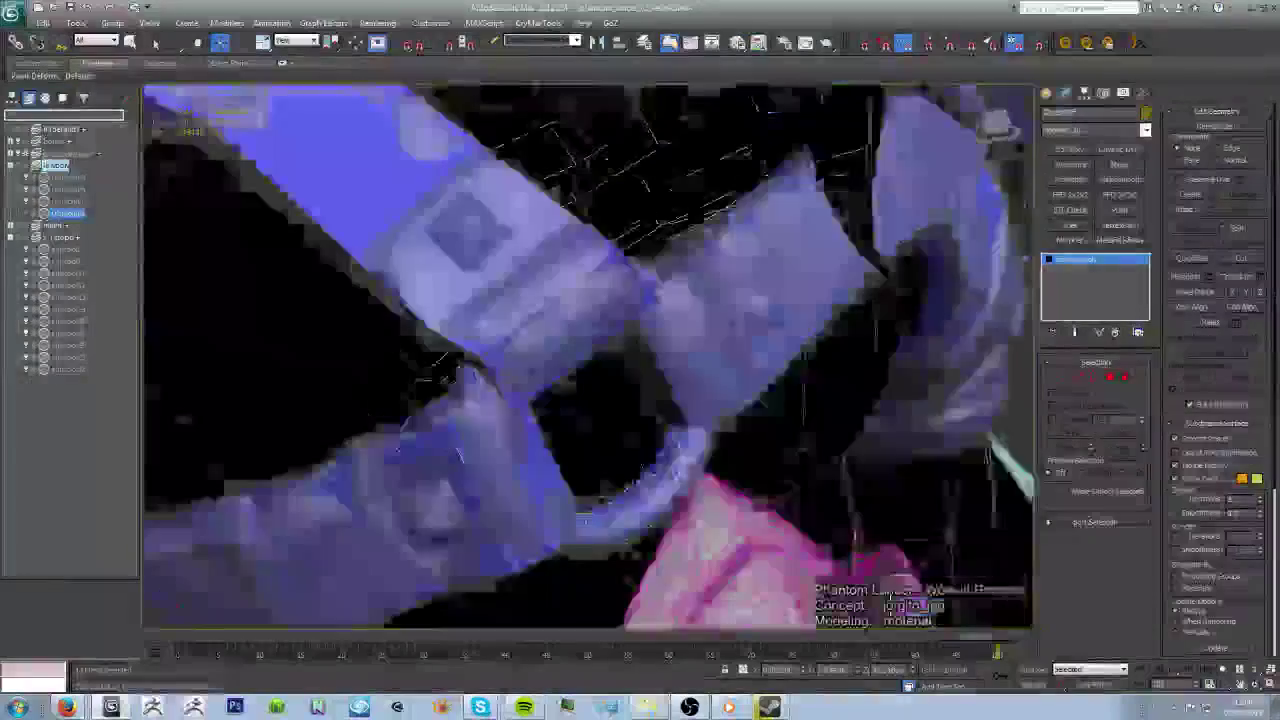
click(515, 493)
key(shift+z)
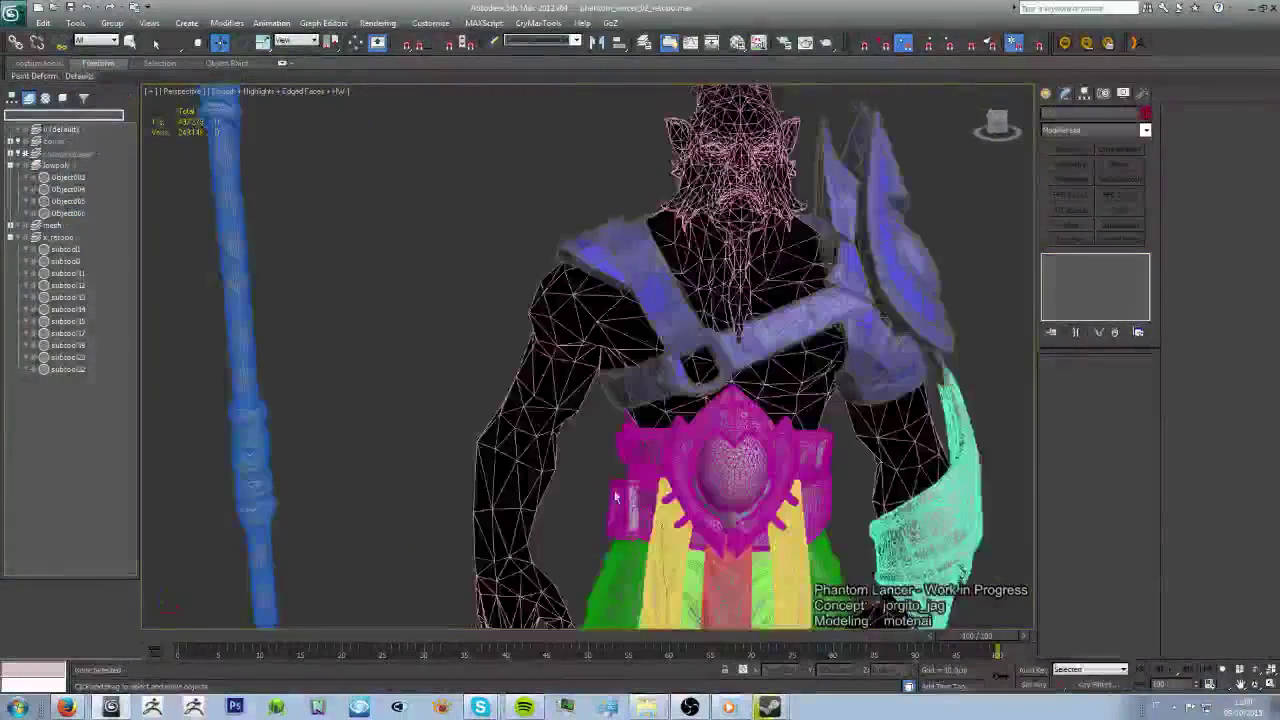
click(707, 271)
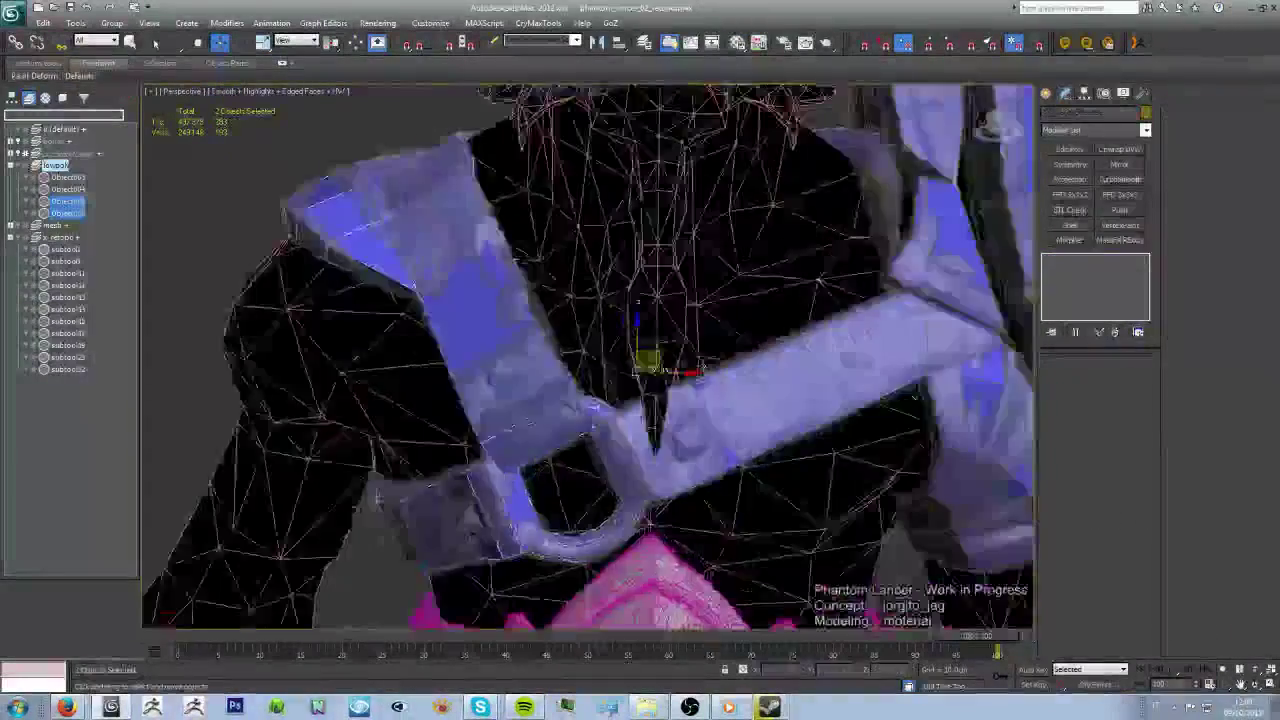
mouse_move(707, 271)
alt+middle_down()
mouse_move(645, 398)
mouse_move(600, 380)
mouse_move(620, 300)
alt+middle_up()
scroll(645, 398, up, 3)
scroll(777, 334, down, 5)
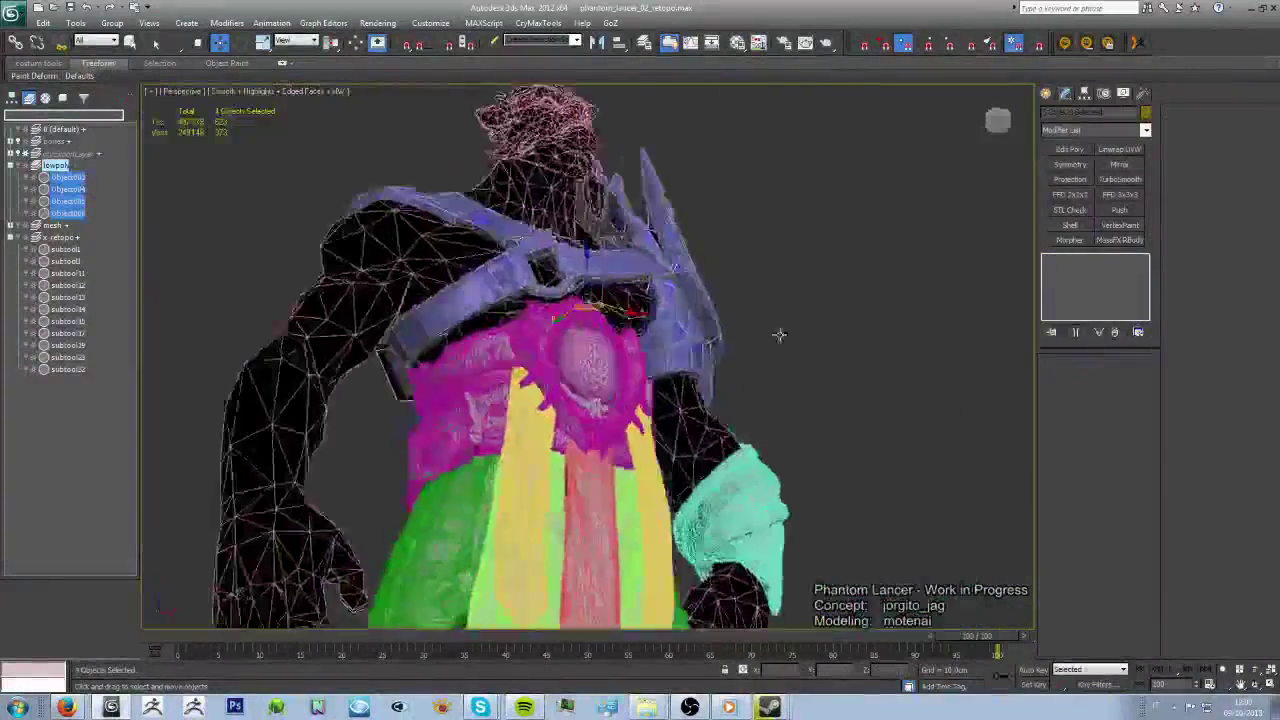
mouse_move(777, 334)
alt+middle_down()
mouse_move(966, 357)
mouse_move(977, 423)
mouse_move(788, 394)
mouse_move(751, 431)
mouse_move(797, 423)
mouse_move(775, 420)
alt+middle_up()
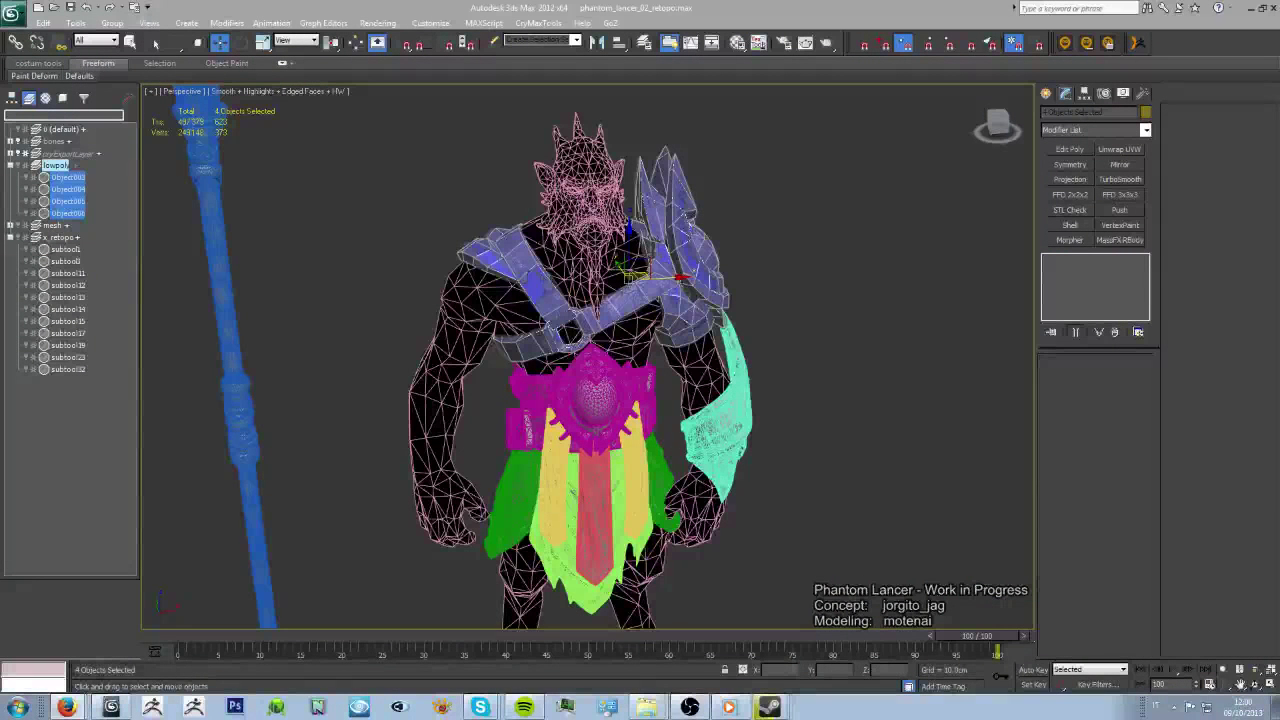
scroll(600, 300, up, 3)
scroll(600, 300, up, 2)
click(560, 330)
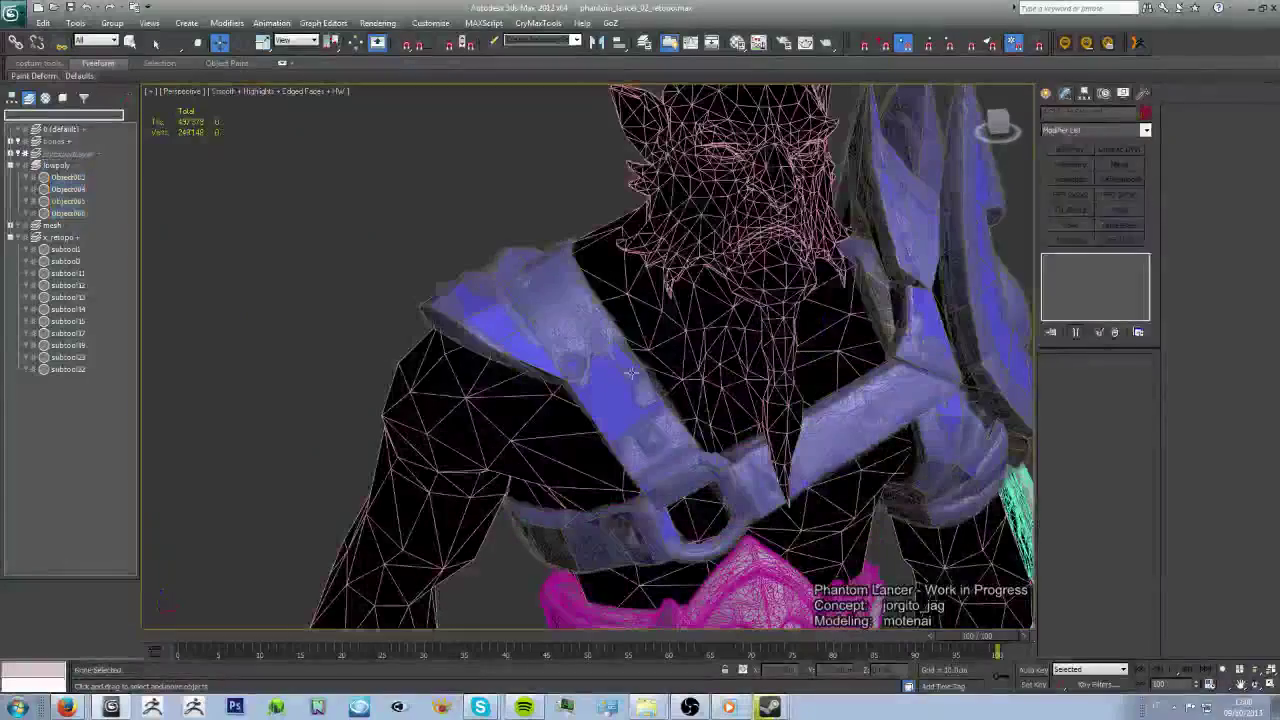
click(1077, 377)
- Select the retopo shoulder piece Object005 on its own and frame it close in the view
mouse_move(657, 371)
alt+middle_down()
mouse_move(651, 386)
mouse_move(855, 560)
mouse_move(660, 455)
mouse_move(600, 370)
alt+middle_up()
key(1)
scroll(590, 360, up, 3)
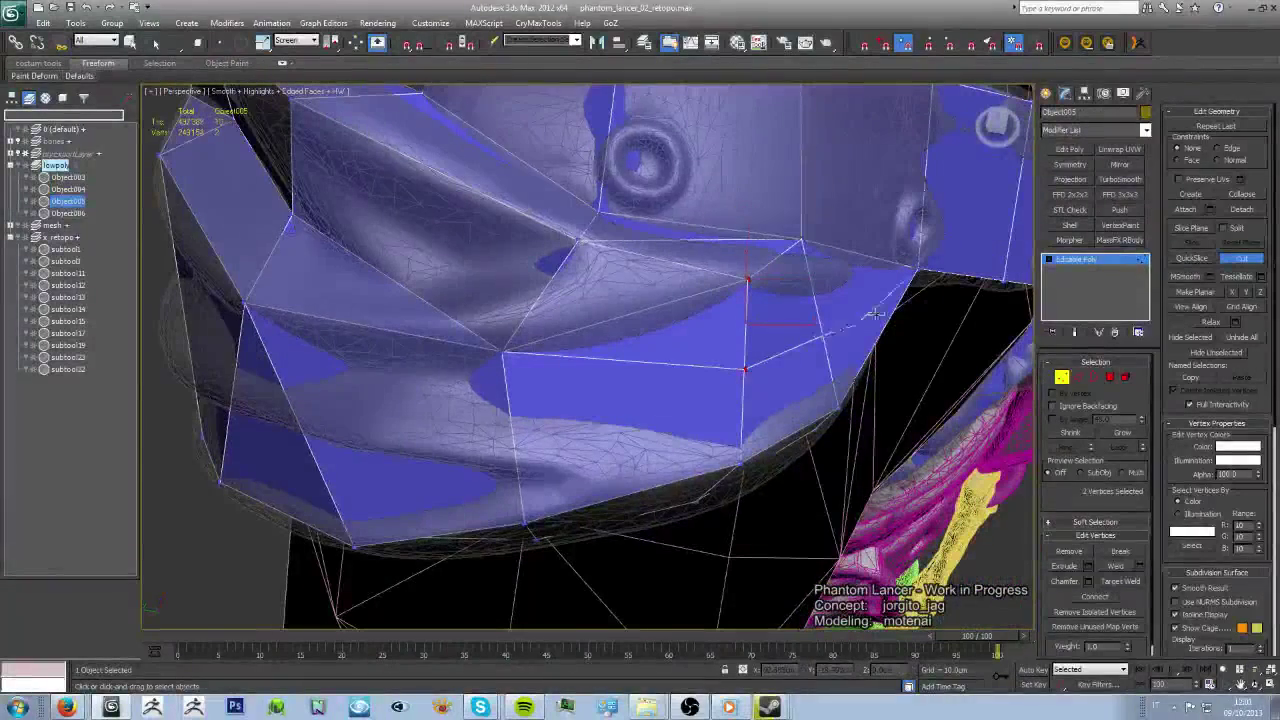
mouse_move(911, 270)
alt+middle_down()
mouse_move(688, 367)
mouse_move(614, 320)
mouse_move(606, 337)
mouse_move(874, 334)
alt+middle_up()
key(w)
key(2)
ctrl+click(951, 257)
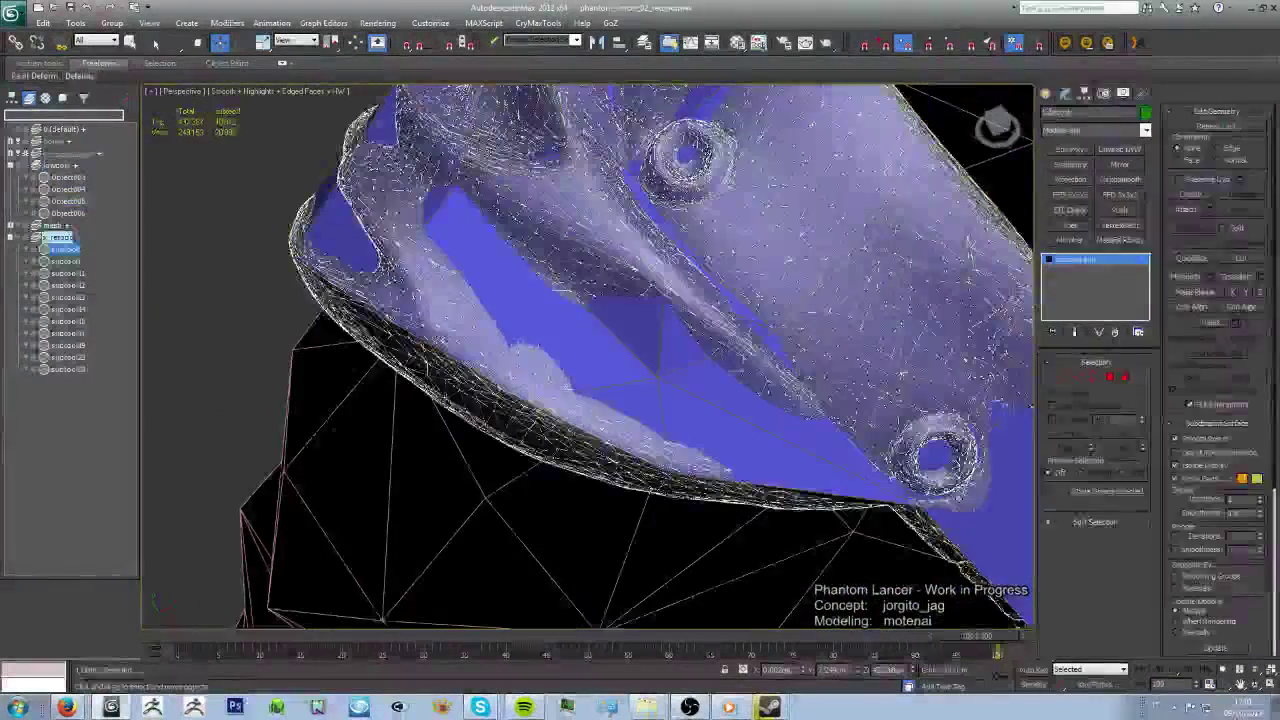
key(z)
click(634, 423)
key(z)
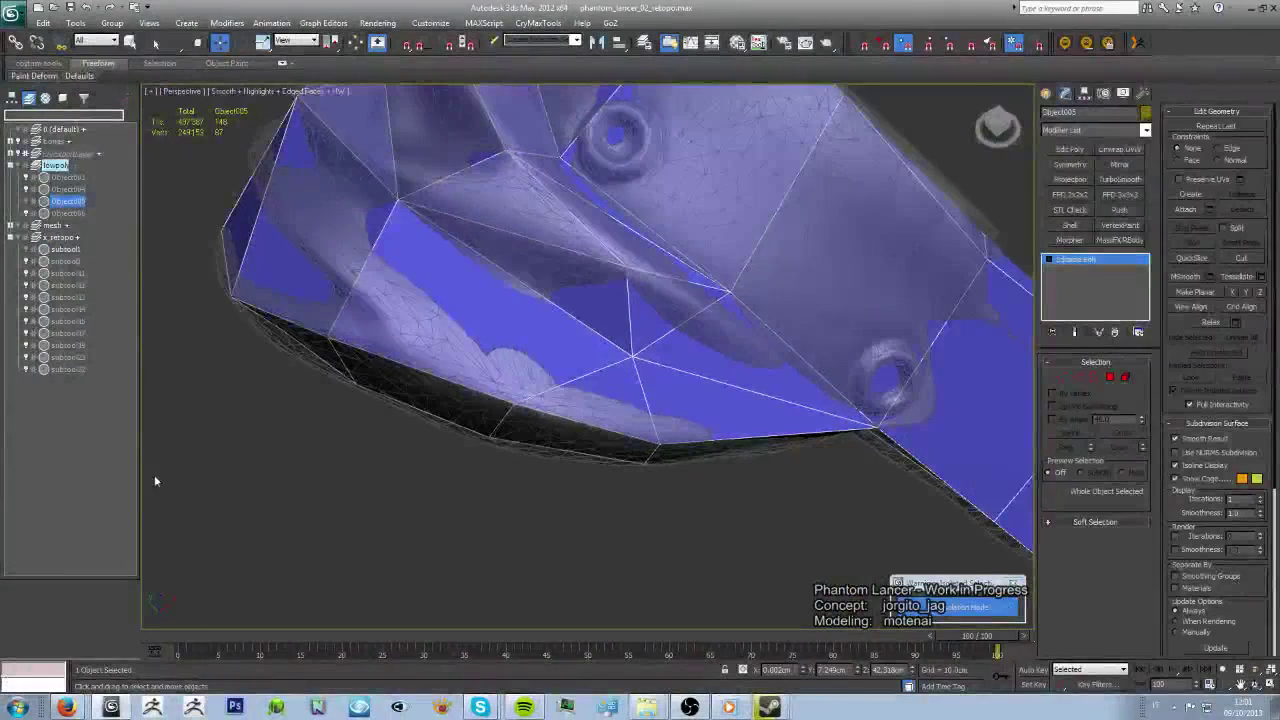
mouse_move(633, 355)
alt+middle_down()
mouse_move(719, 402)
mouse_move(767, 287)
mouse_move(851, 260)
mouse_move(699, 311)
mouse_move(591, 189)
mouse_move(719, 207)
alt+middle_up()
- Cut new edges across the shoulder pad so its vertices follow the sculpt's folds
key(w)
click(1066, 378)
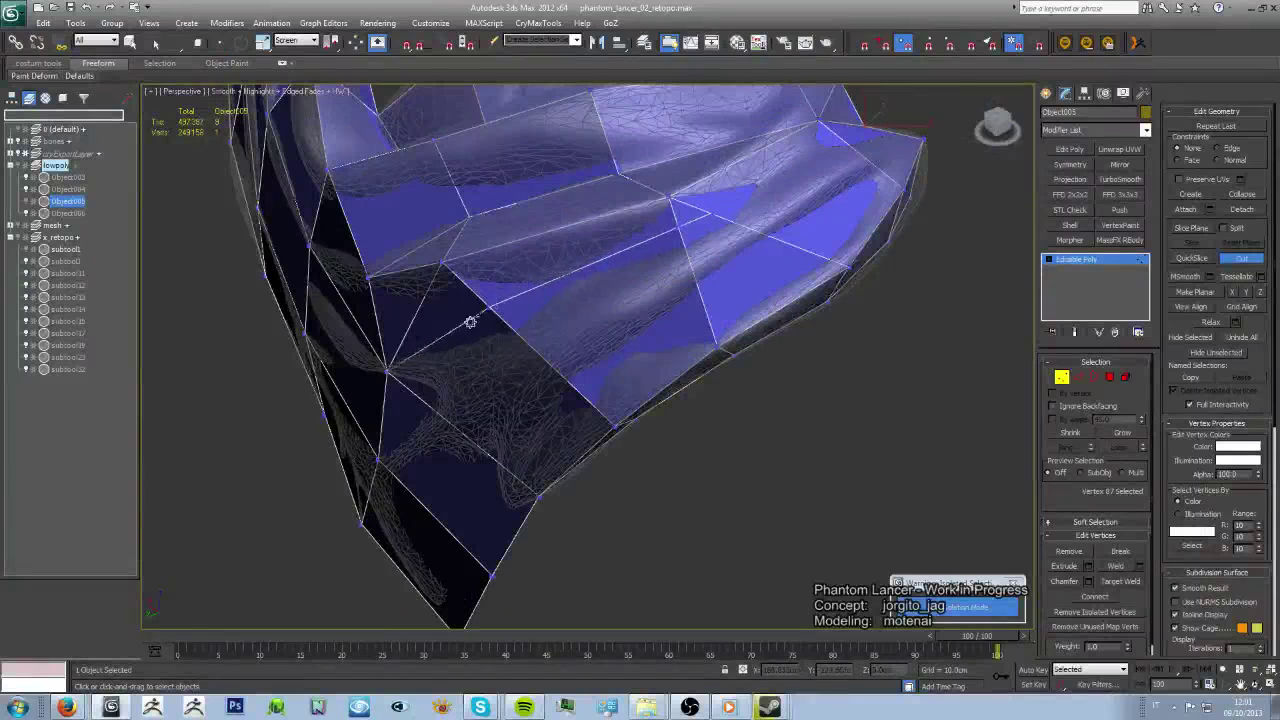
alt+middle_drag(755, 291, 686, 266)
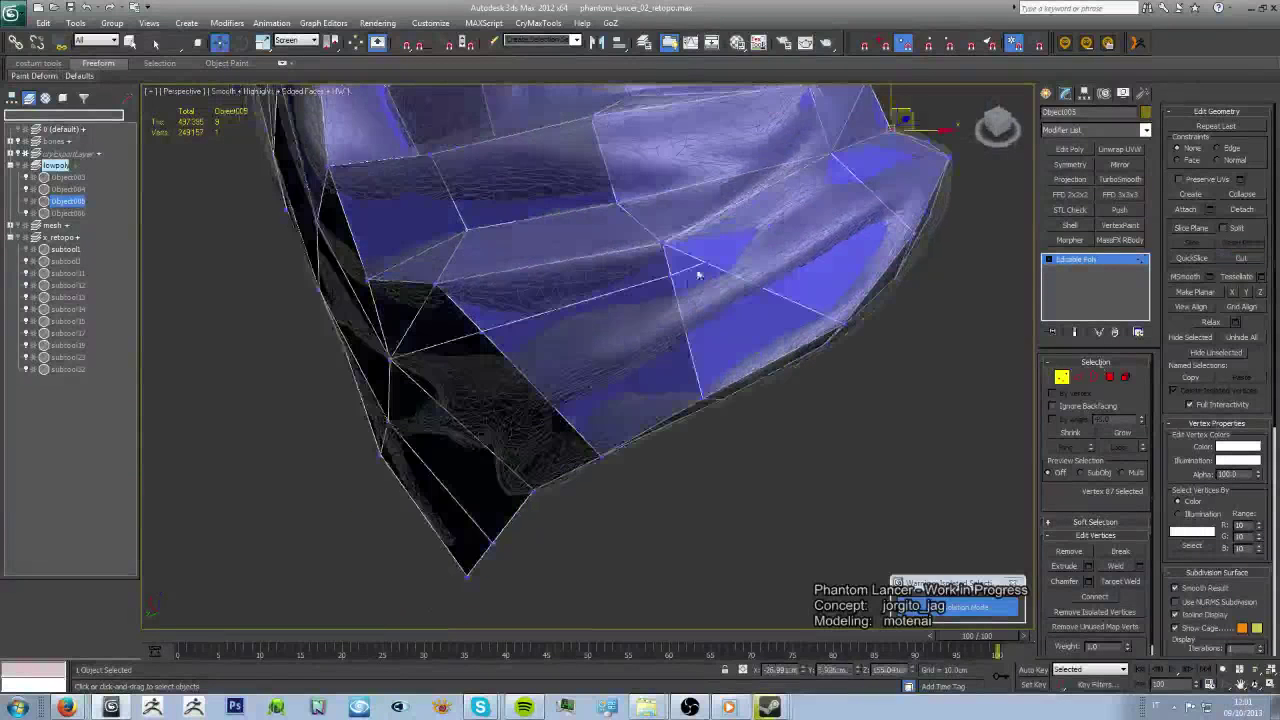
key(2)
click(1062, 378)
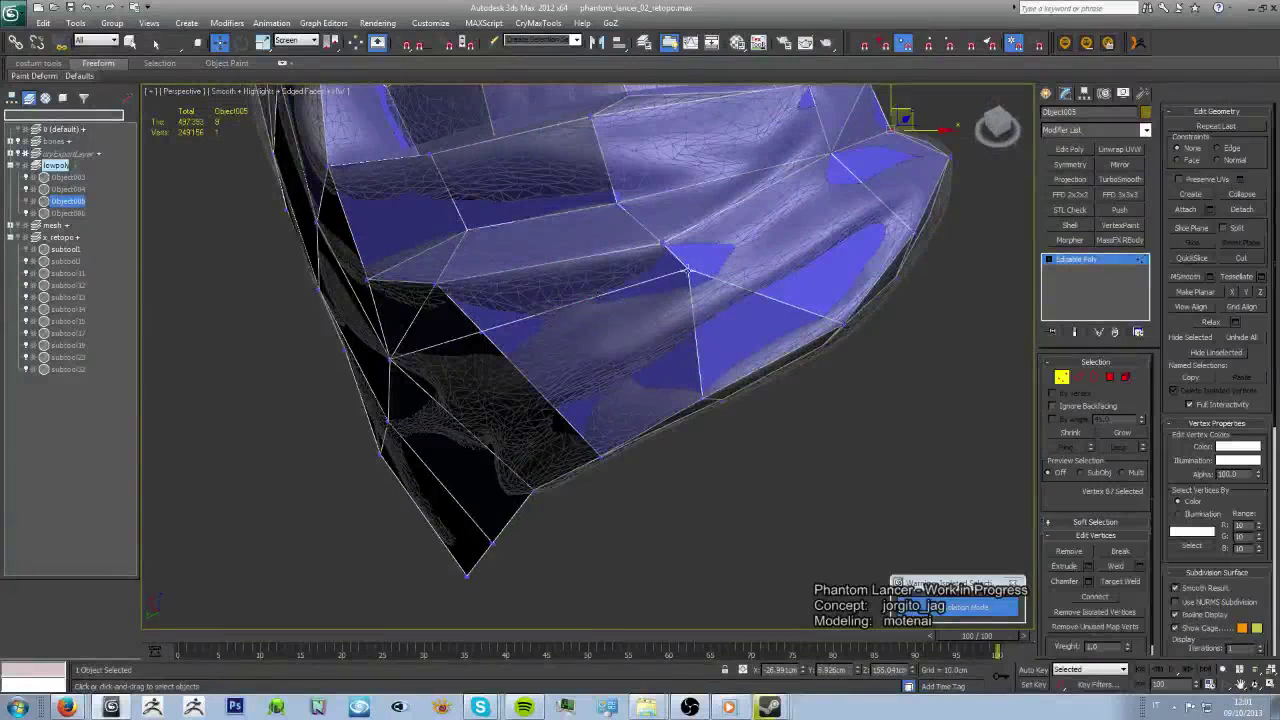
click(712, 250)
alt+middle_drag(712, 250, 166, 469)
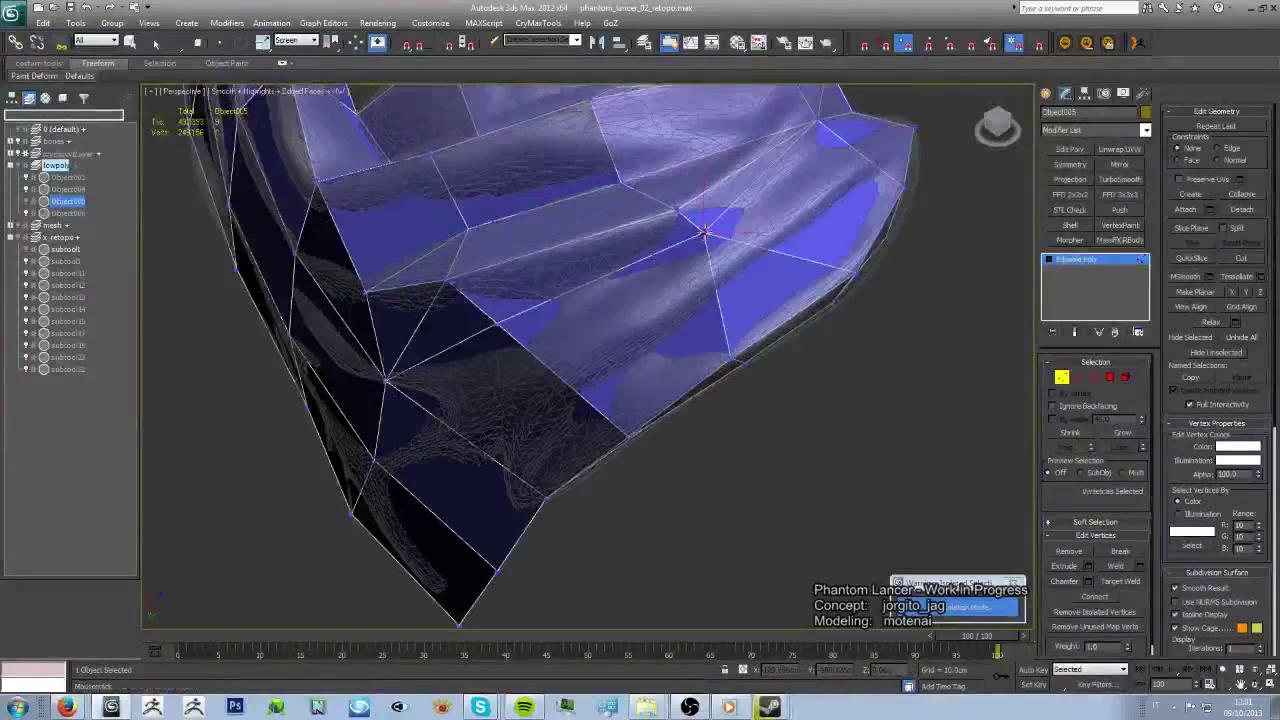
mouse_move(498, 326)
alt+middle_down()
mouse_move(699, 330)
mouse_move(729, 305)
alt+middle_up()
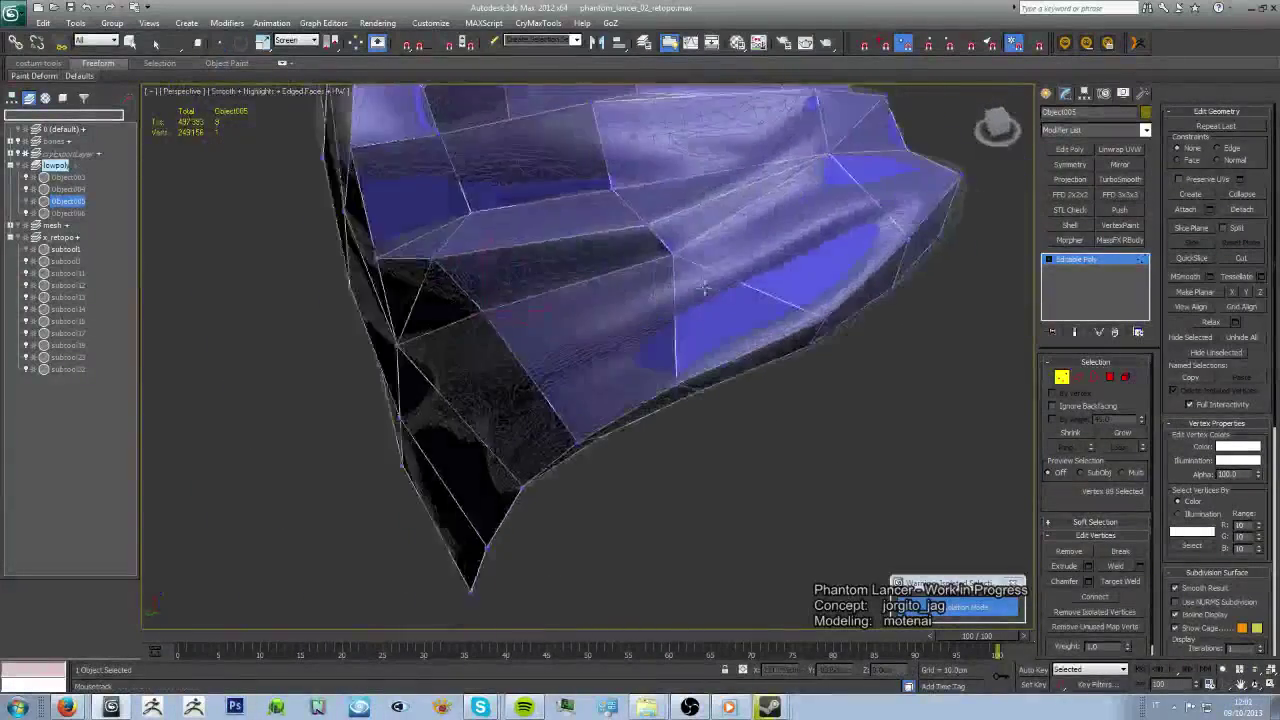
key(alt+c)
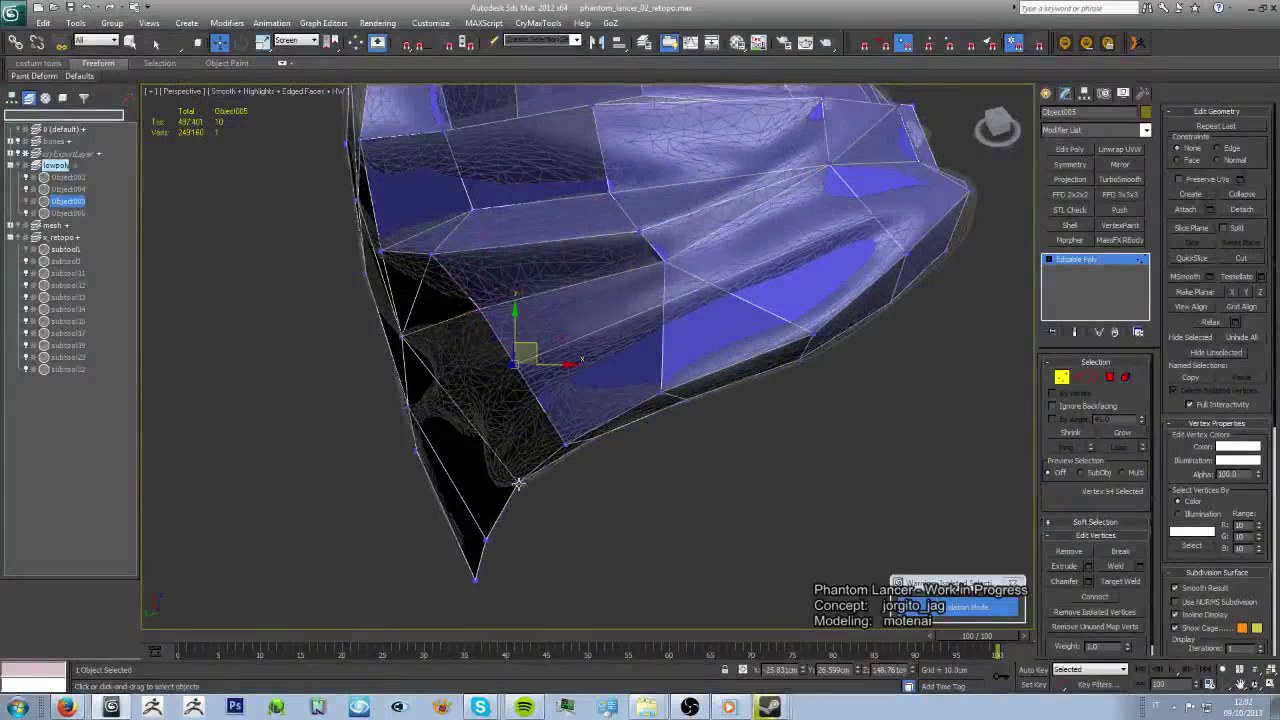
click(1078, 376)
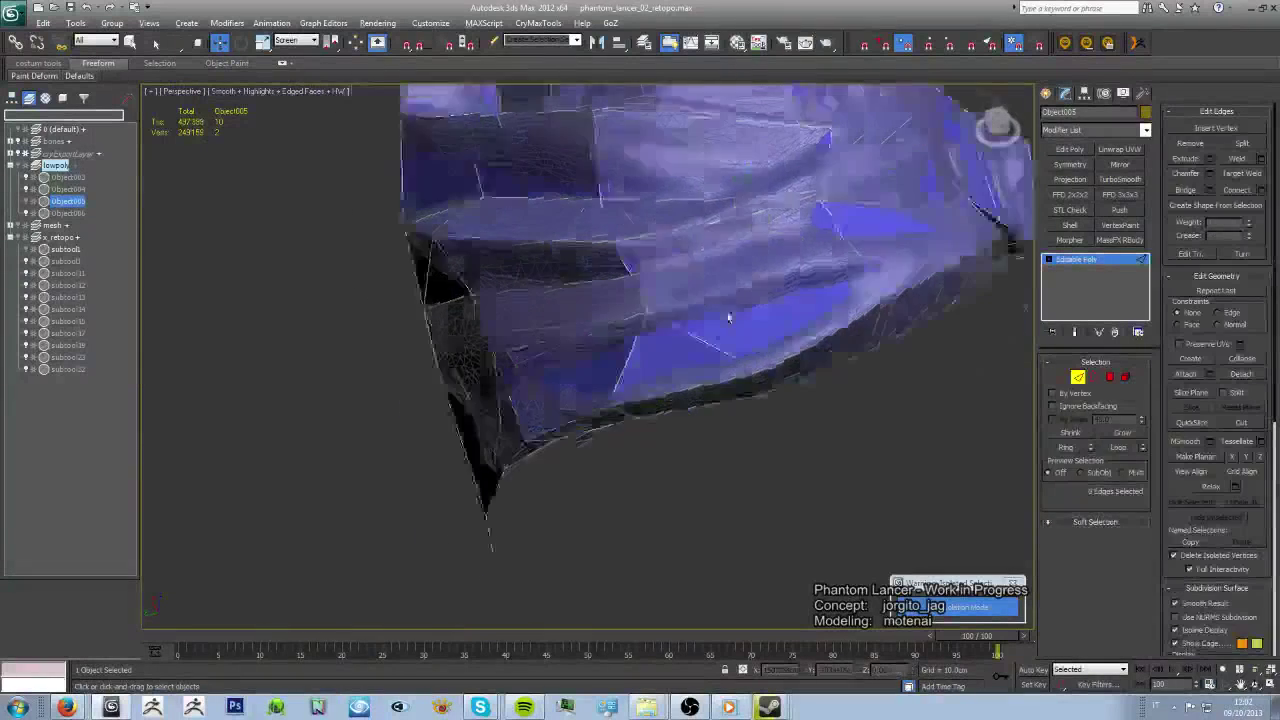
alt+middle_drag(700, 330, 398, 508)
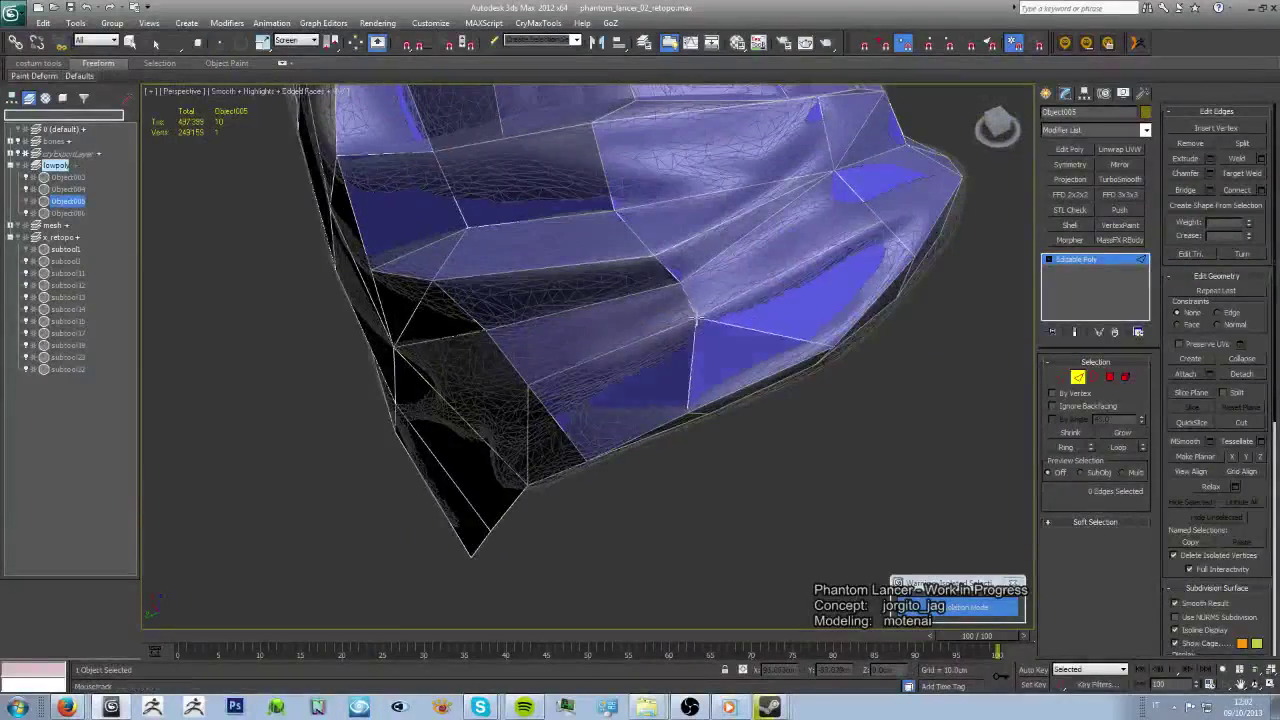
alt+middle_drag(757, 328, 860, 286)
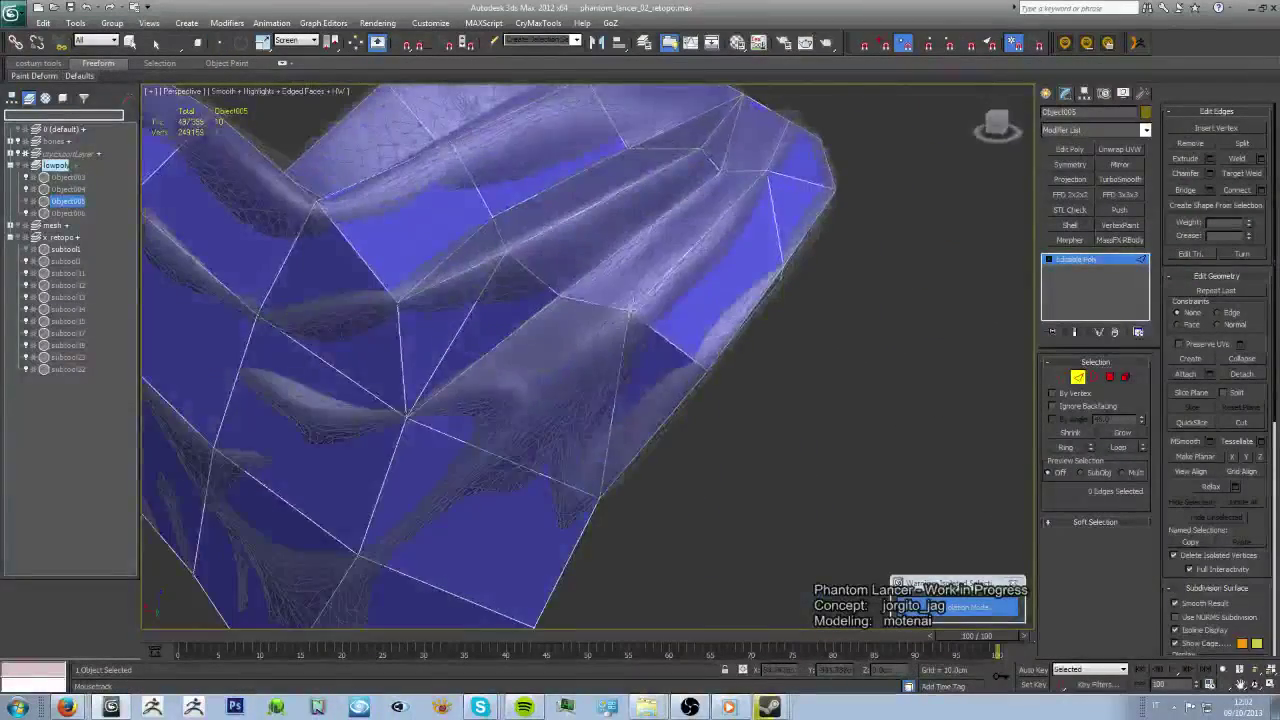
mouse_move(757, 257)
alt+middle_down()
mouse_move(543, 368)
mouse_move(600, 350)
alt+middle_up()
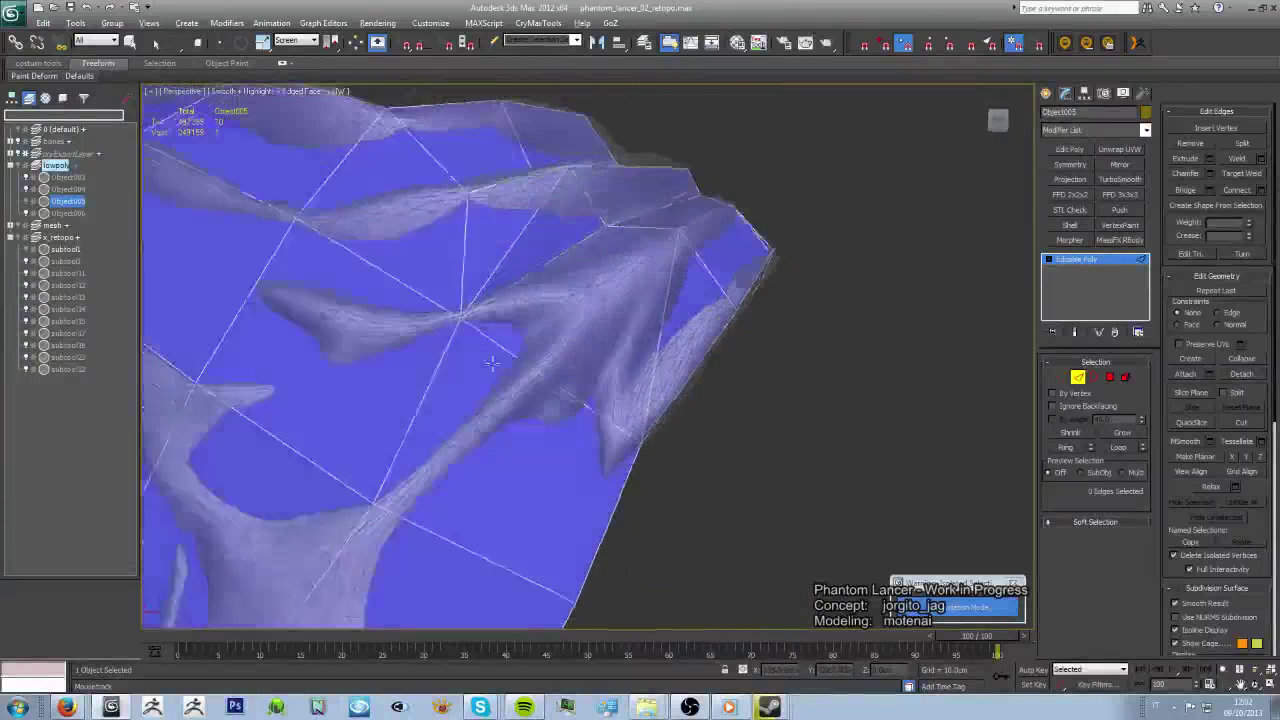
- Collapse all of the shoulder pad's modifiers into the editable poly
click(1083, 362)
right_click(1092, 259)
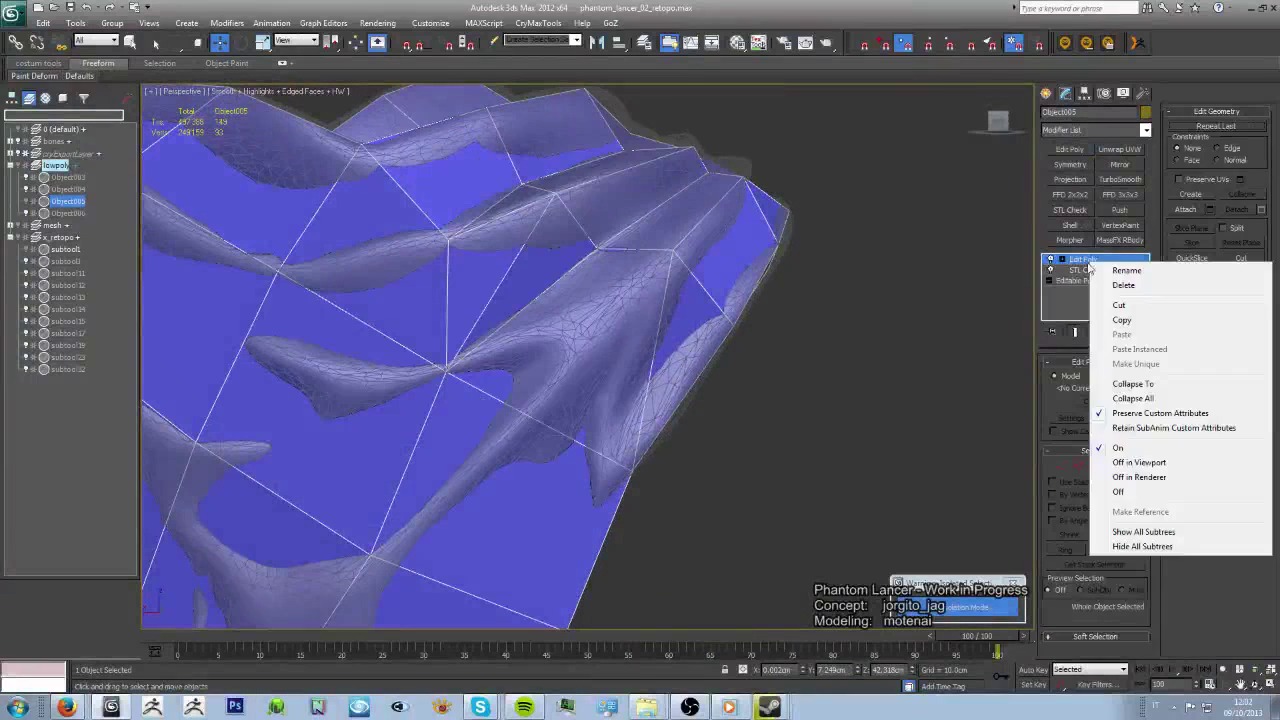
click(1119, 408)
- Nudge two vertices onto the sculpt and cut further edges along the arched pad
click(1061, 376)
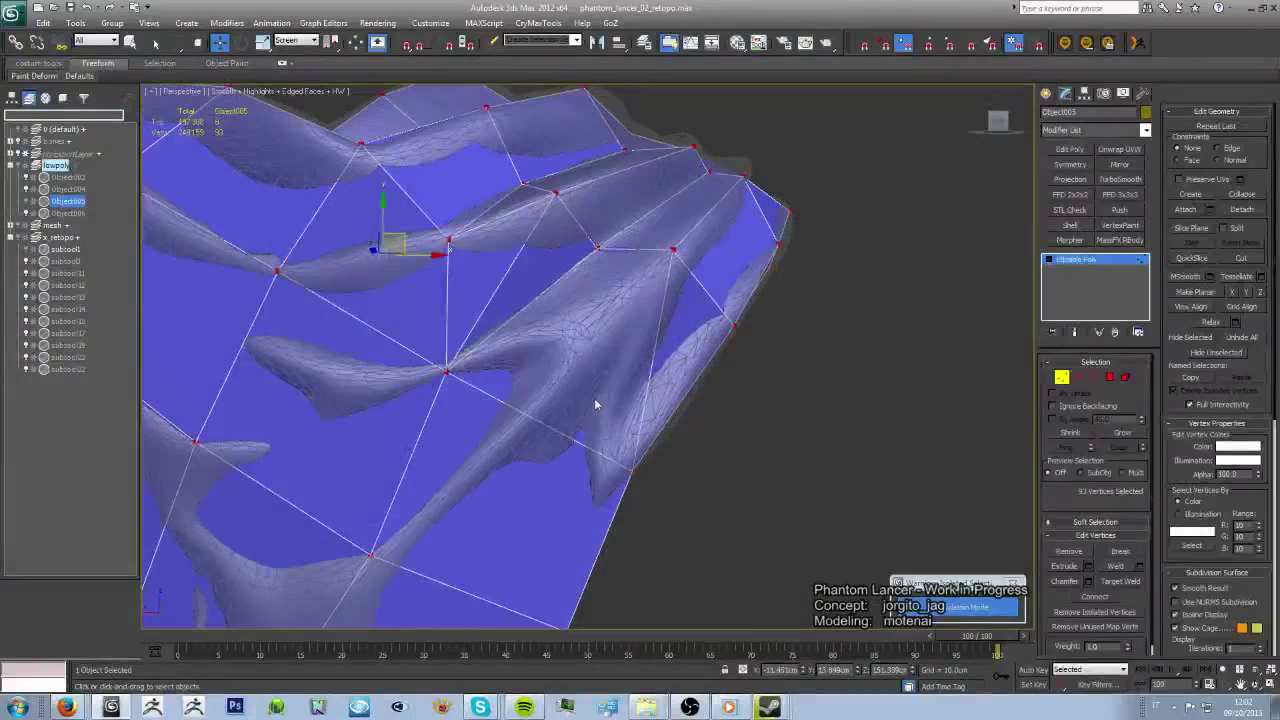
mouse_move(594, 404)
alt+middle_down()
mouse_move(637, 457)
mouse_move(157, 484)
alt+middle_up()
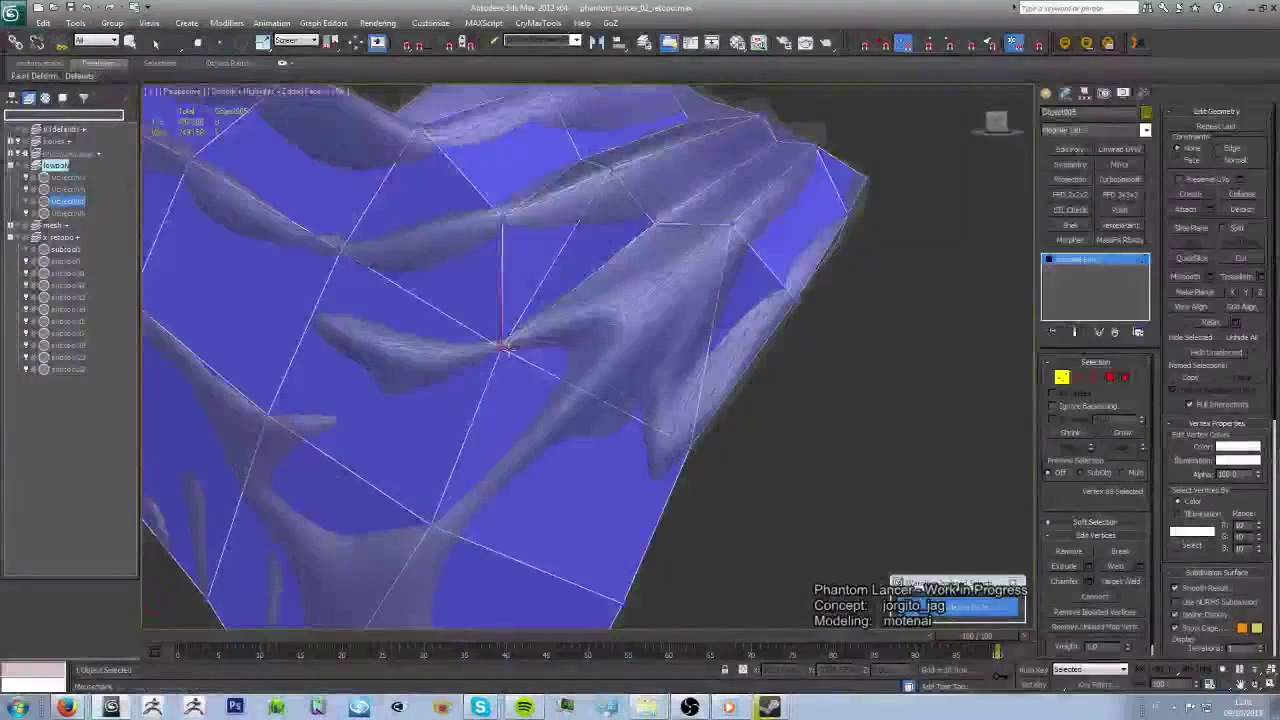
alt+middle_drag(569, 346, 582, 272)
key(w)
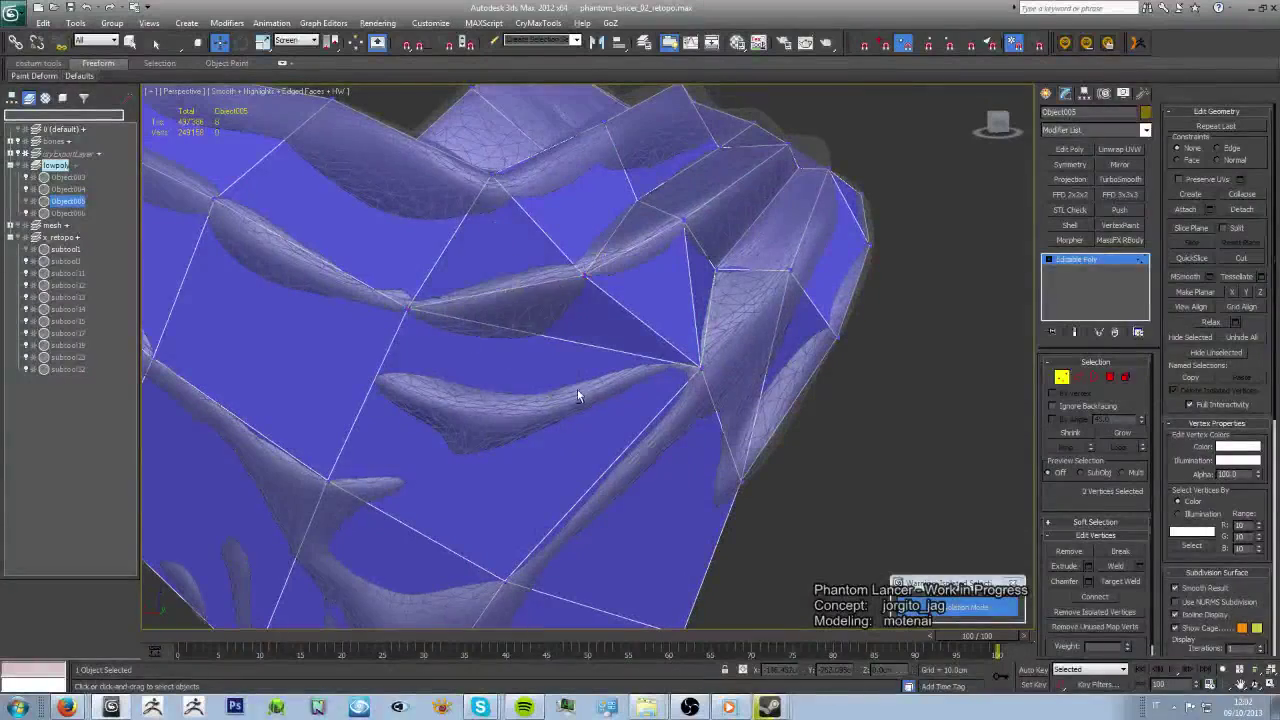
alt+middle_drag(577, 391, 520, 350)
key(2)
alt+middle_drag(256, 187, 330, 160)
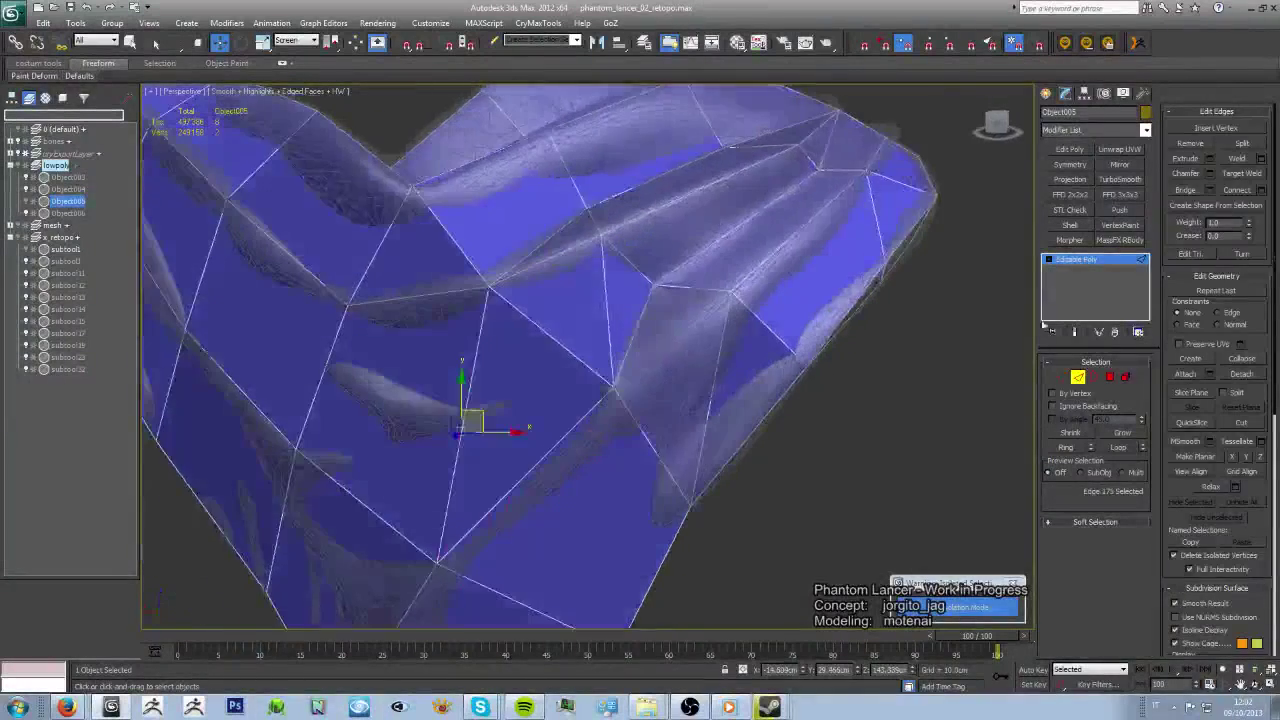
key(1)
alt+middle_drag(652, 387, 640, 380)
mouse_move(740, 337)
alt+middle_down()
mouse_move(823, 329)
mouse_move(777, 383)
mouse_move(694, 337)
mouse_move(694, 443)
mouse_move(766, 529)
mouse_move(897, 526)
mouse_move(749, 509)
mouse_move(722, 435)
mouse_move(774, 420)
alt+middle_up()
click(694, 443)
key(alt+c)
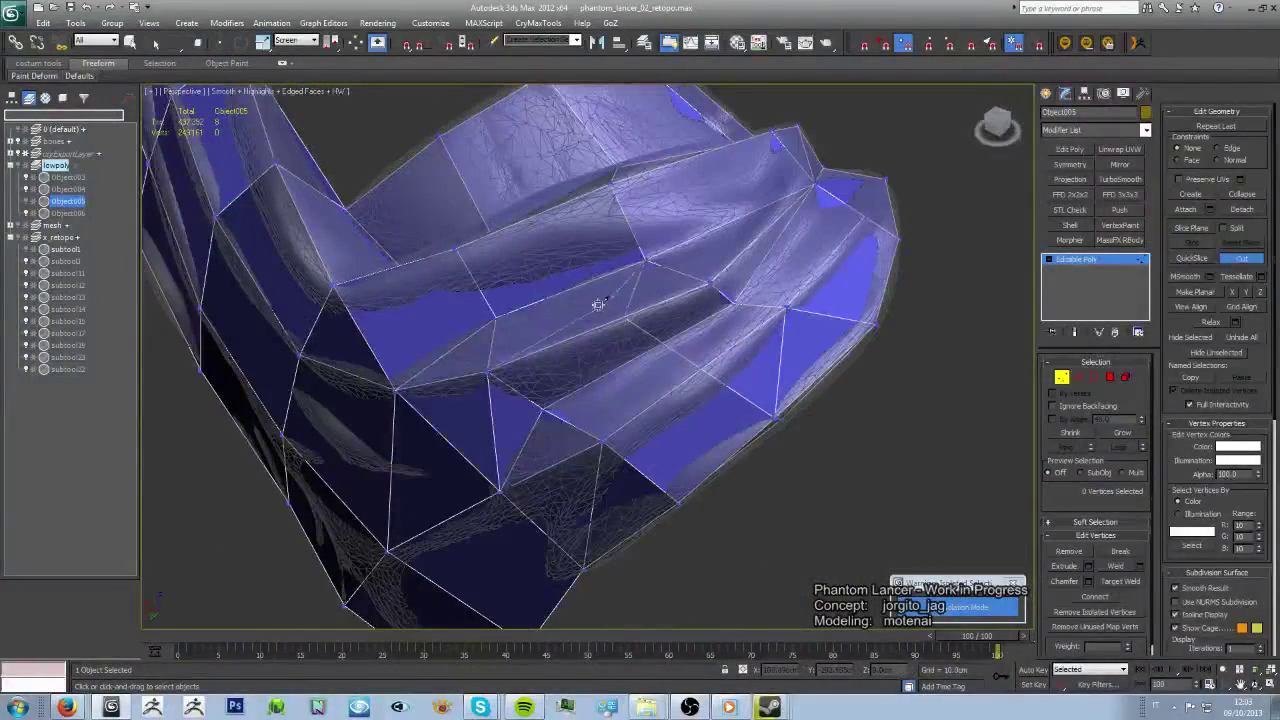
mouse_move(621, 338)
alt+middle_down()
mouse_move(651, 371)
mouse_move(155, 452)
alt+middle_up()
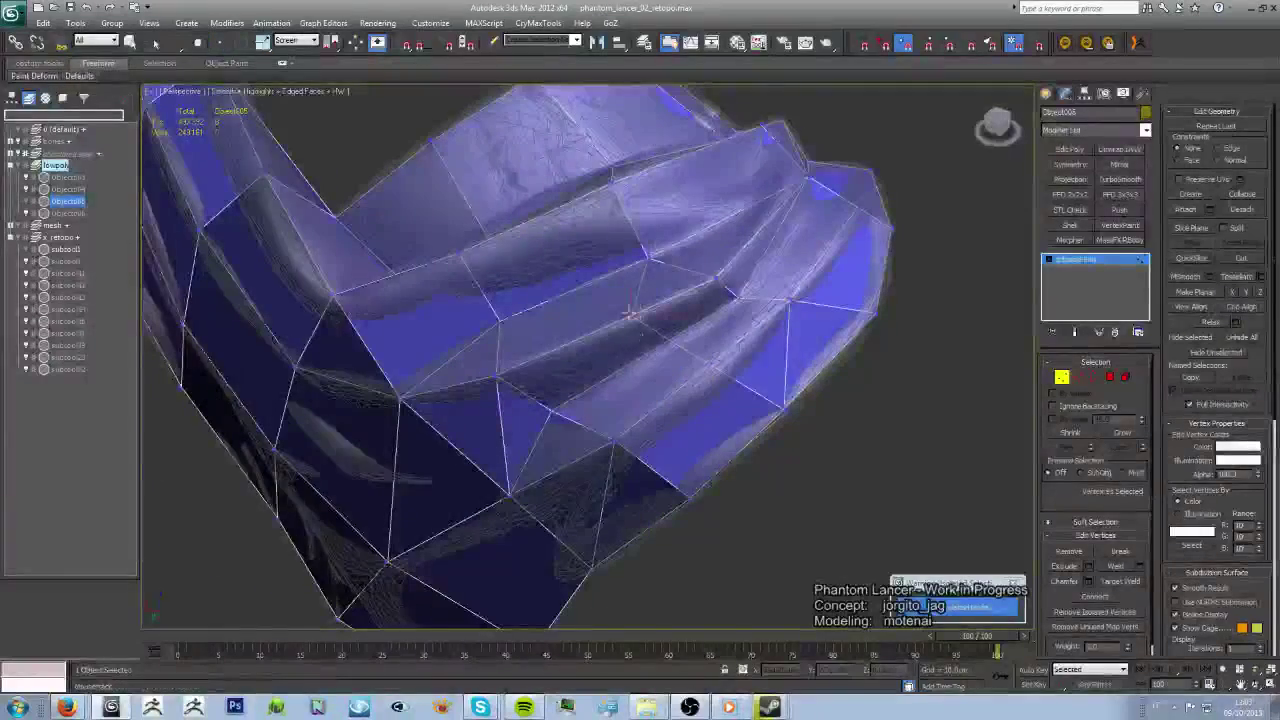
mouse_move(792, 416)
alt+middle_down()
mouse_move(754, 363)
mouse_move(757, 374)
mouse_move(703, 380)
mouse_move(777, 384)
mouse_move(810, 403)
alt+middle_up()
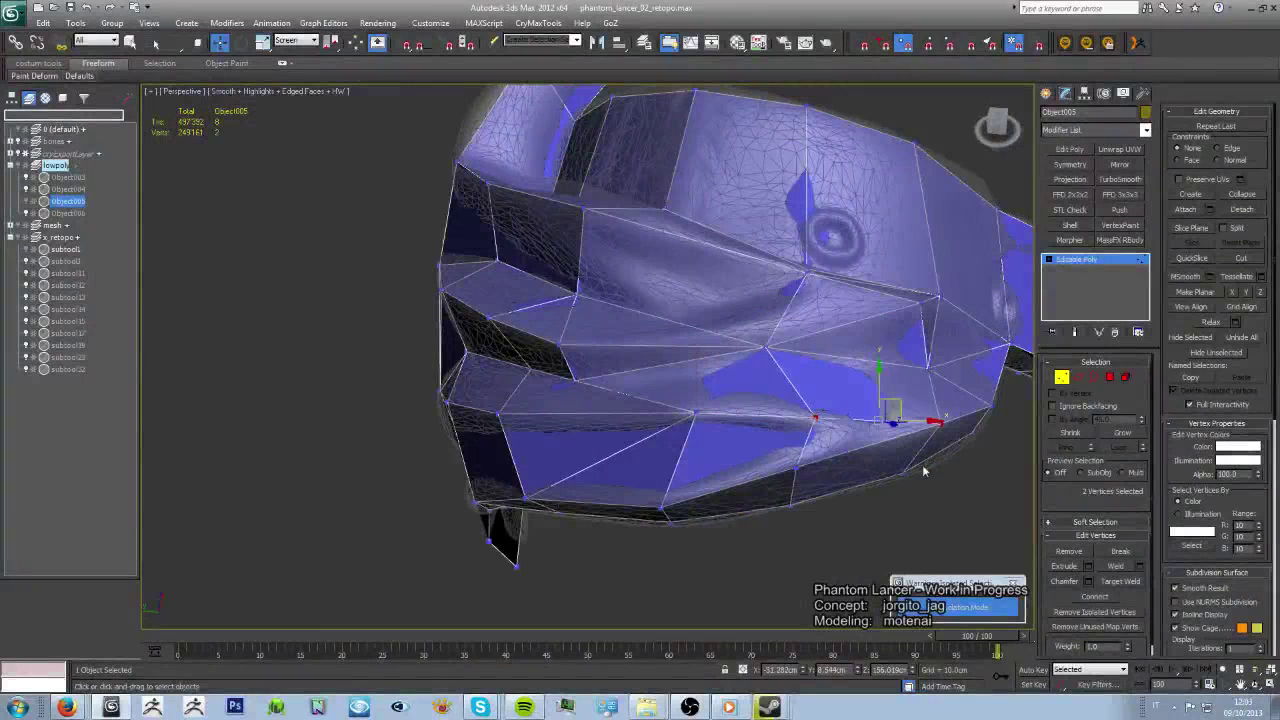
- Slide the Firefox Twitch chat window over the 3ds Max viewport
drag(1110, 30, 892, 27)
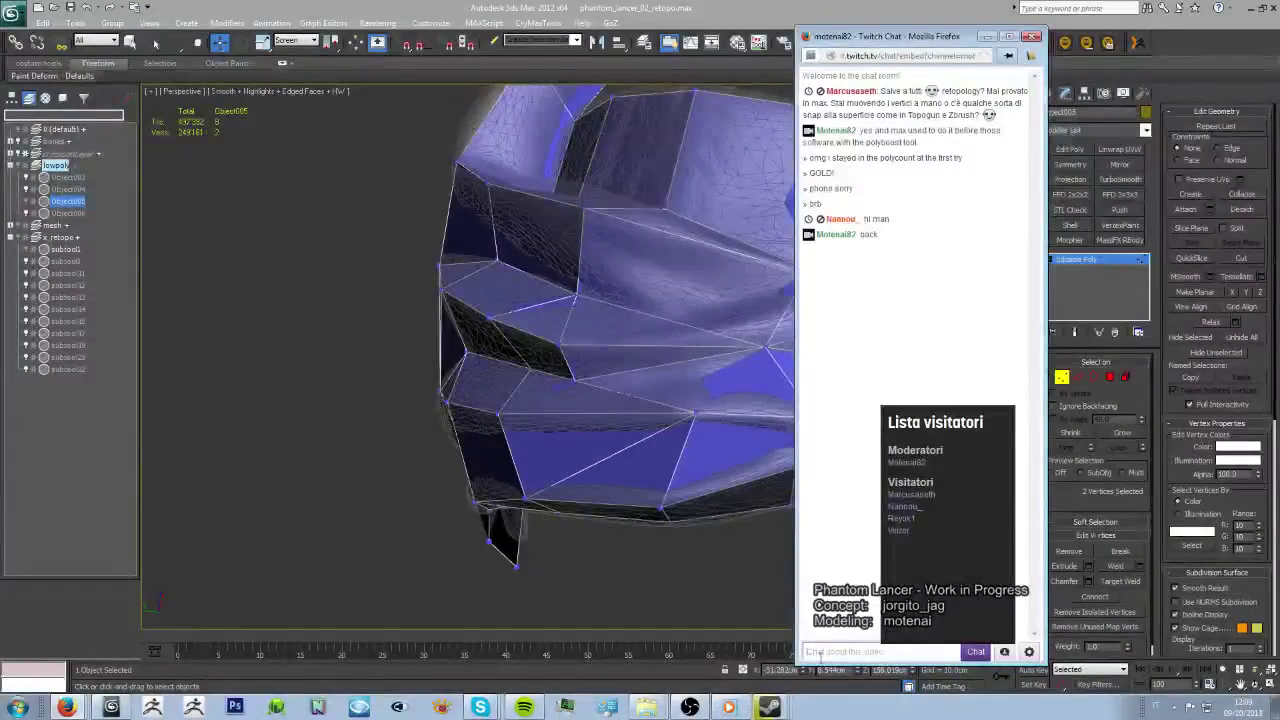
- Hide the chat window and zoom in on the vertex pair on the pad's upper surface
click(987, 36)
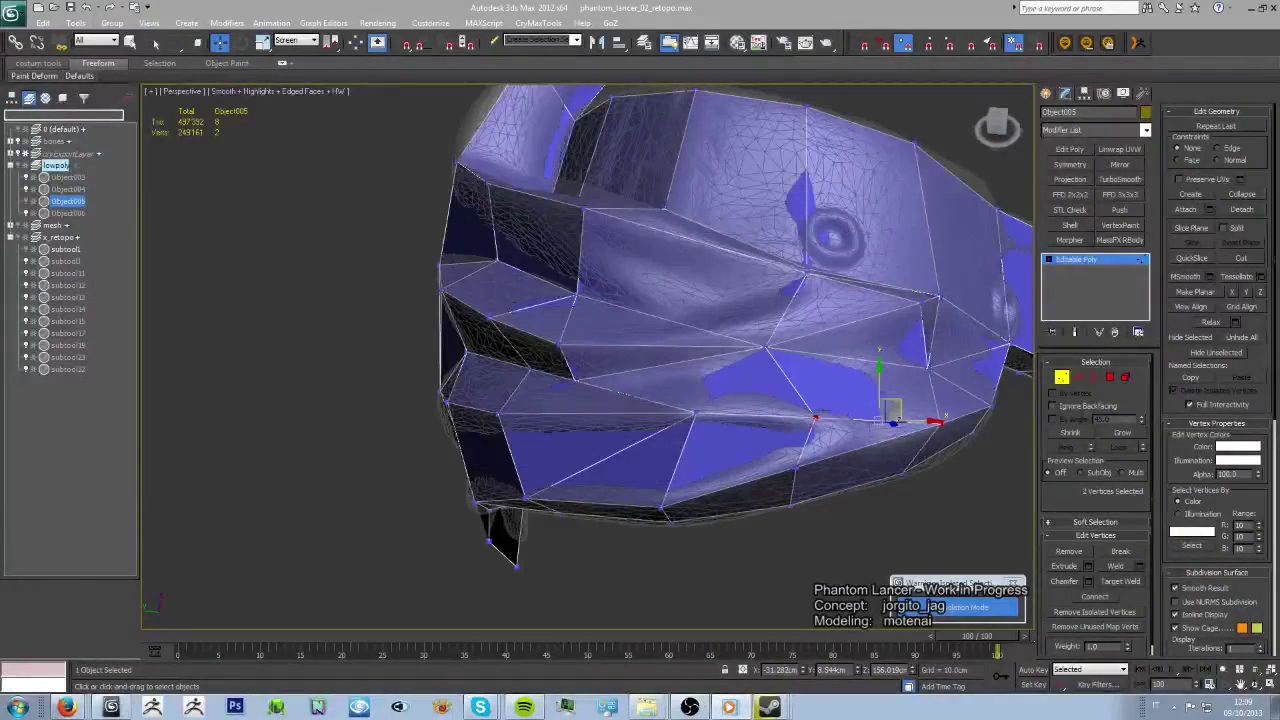
alt+middle_drag(700, 360, 730, 340)
scroll(703, 360, up, 4)
scroll(703, 360, up, 3)
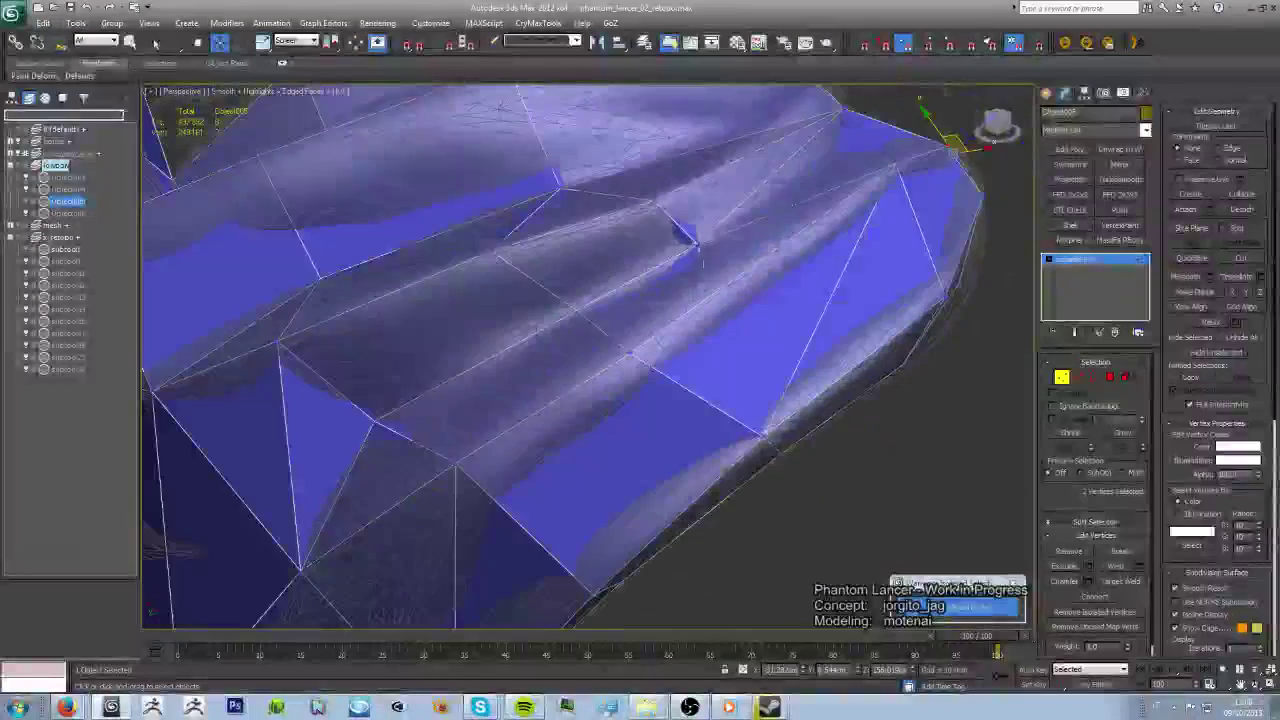
key(w)
middle_drag(634, 360, 677, 411)
- Weld one vertex onto its neighbour with Target Weld, then check the whole piece
key(ctrl+w)
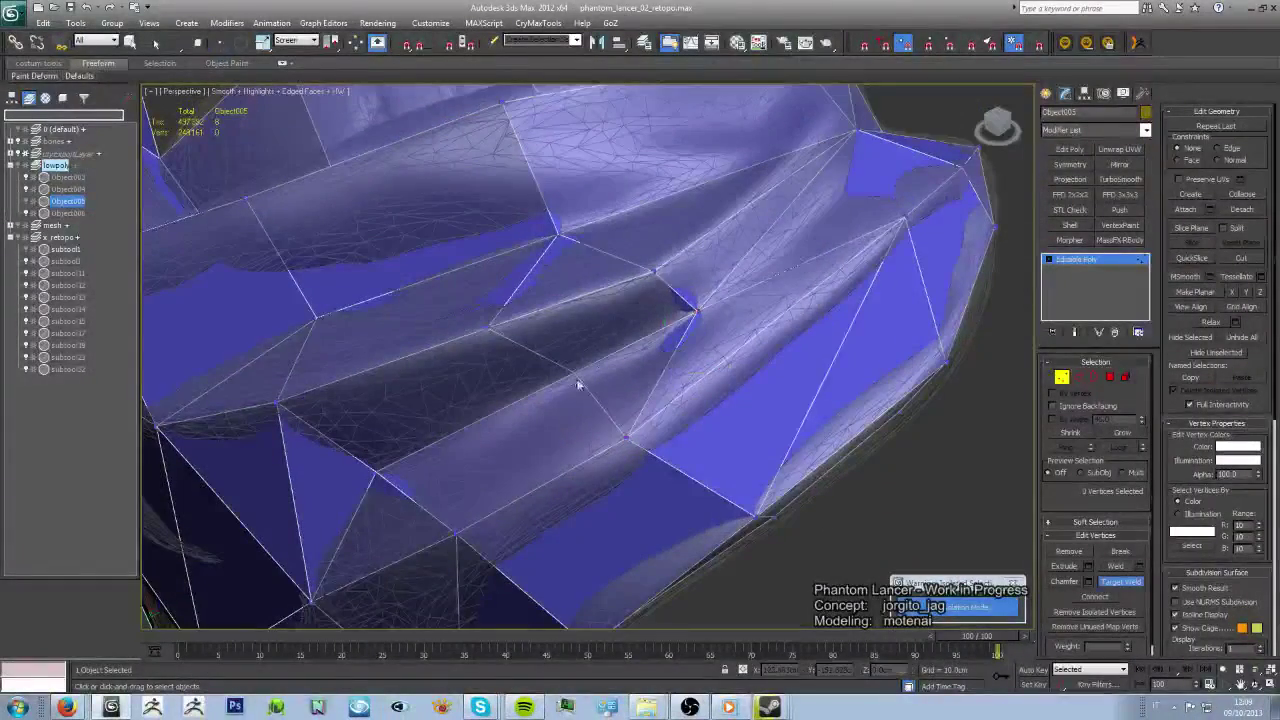
alt+middle_drag(686, 286, 757, 357)
scroll(757, 357, down, 3)
mouse_move(657, 406)
alt+middle_down()
mouse_move(690, 408)
mouse_move(720, 371)
alt+middle_up()
key(w)
scroll(750, 340, up, 1)
scroll(766, 318, up, 4)
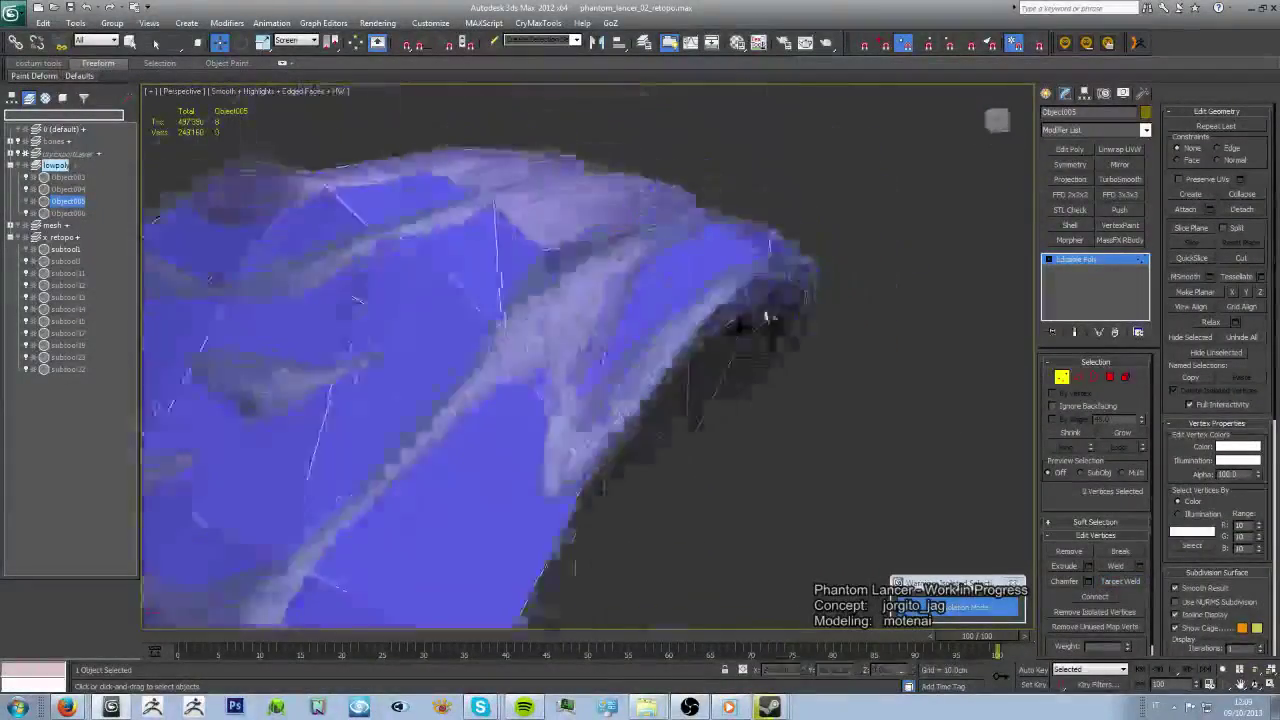
mouse_move(766, 316)
alt+middle_down()
mouse_move(606, 371)
mouse_move(757, 409)
mouse_move(797, 312)
mouse_move(780, 434)
alt+middle_up()
scroll(606, 371, down, 3)
- Exit isolation, select two shoulder pad pieces and isolate them with Alt+Q
click(895, 610)
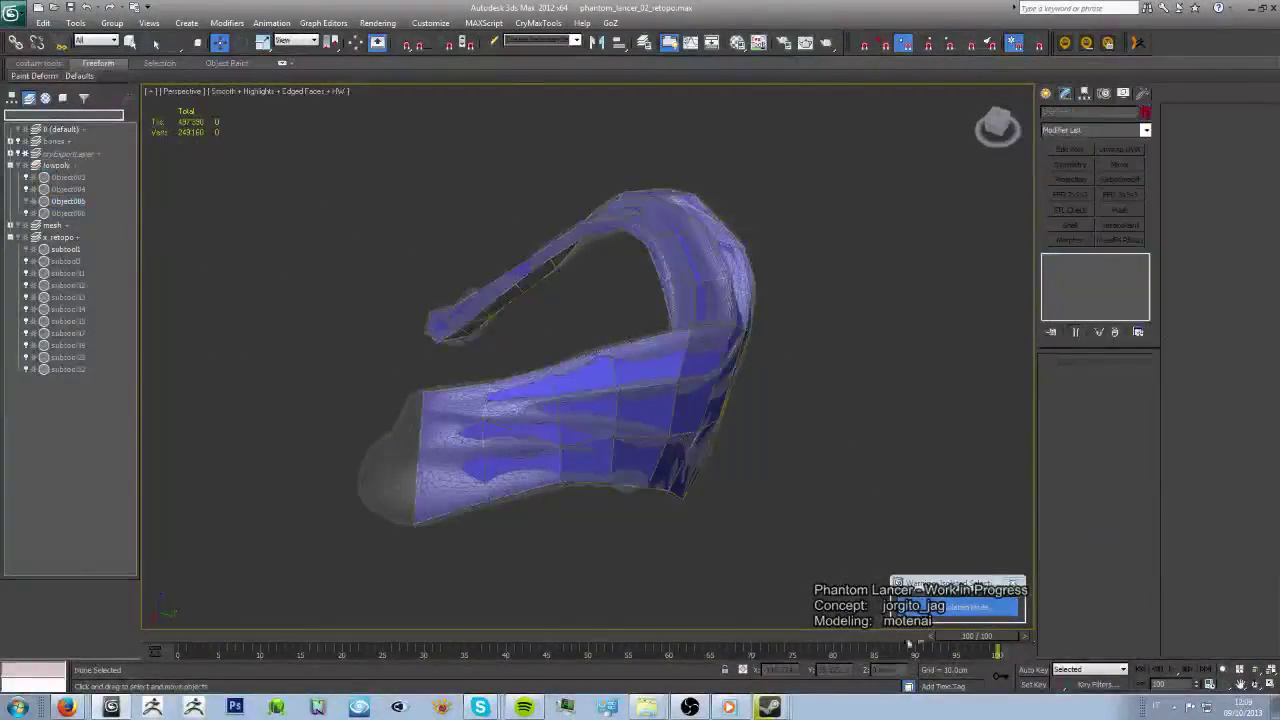
click(970, 607)
scroll(640, 430, down, 3)
scroll(640, 430, up, 3)
click(693, 488)
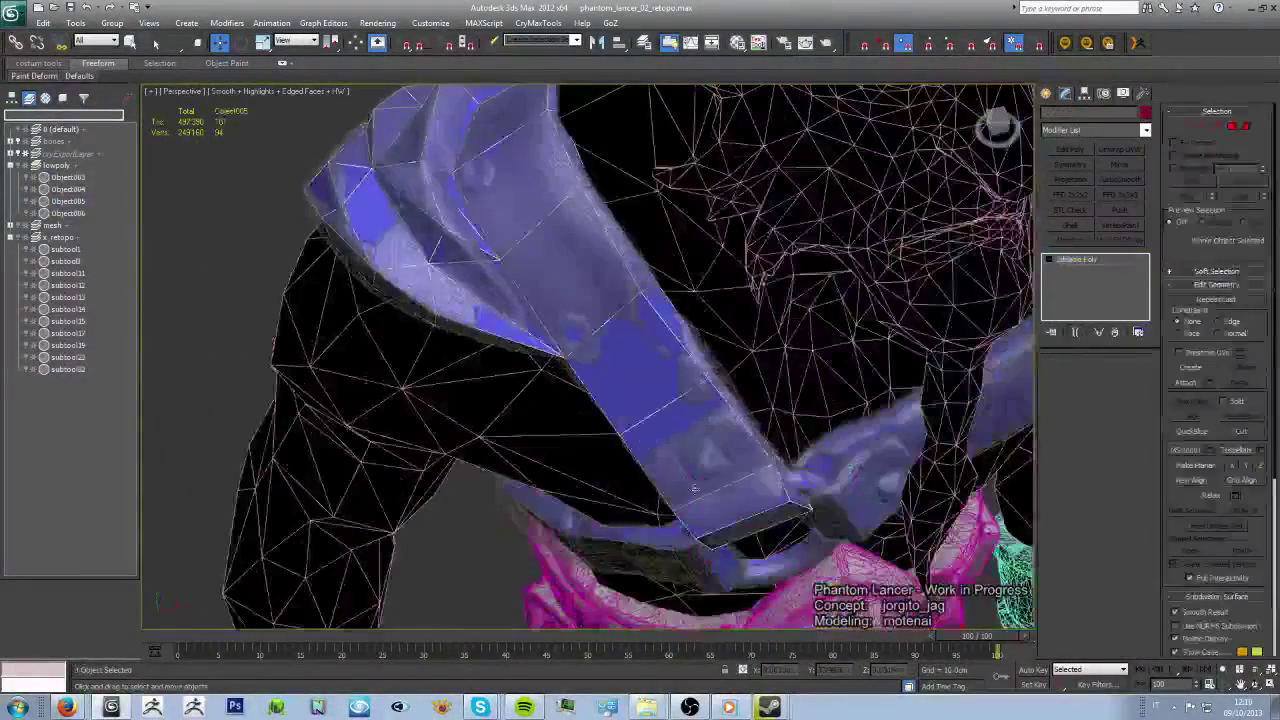
ctrl+click(693, 488)
key(z)
alt+middle_drag(693, 488, 640, 400)
scroll(640, 400, down, 3)
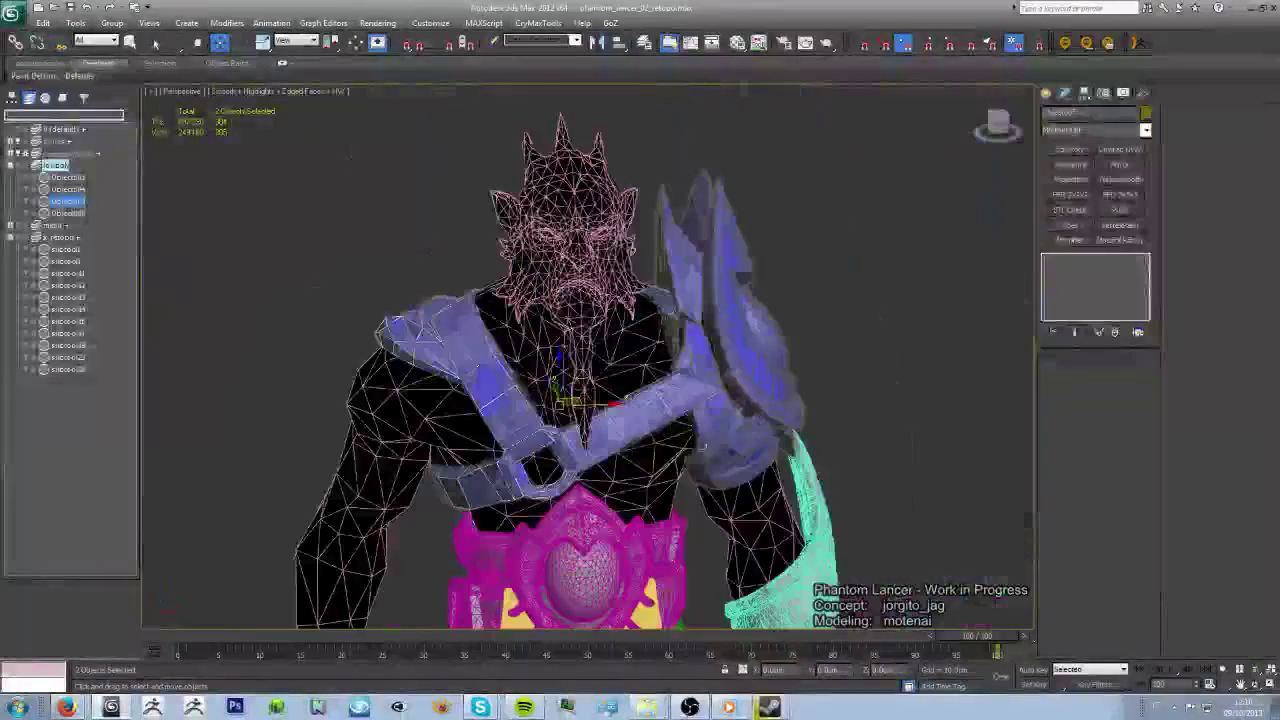
ctrl+click(709, 449)
mouse_move(709, 449)
alt+middle_down()
mouse_move(701, 384)
mouse_move(740, 365)
mouse_move(860, 486)
alt+middle_up()
ctrl+click(740, 365)
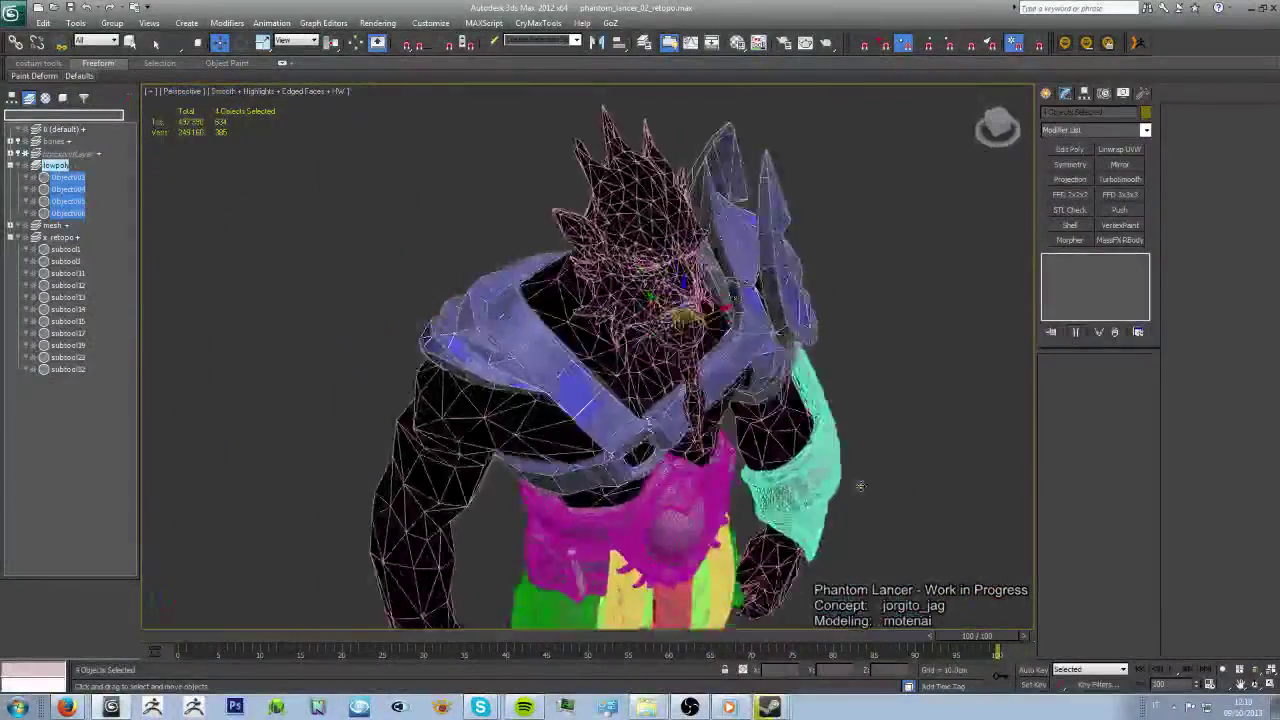
scroll(860, 486, up, 3)
ctrl+click(635, 281)
key(alt+q)
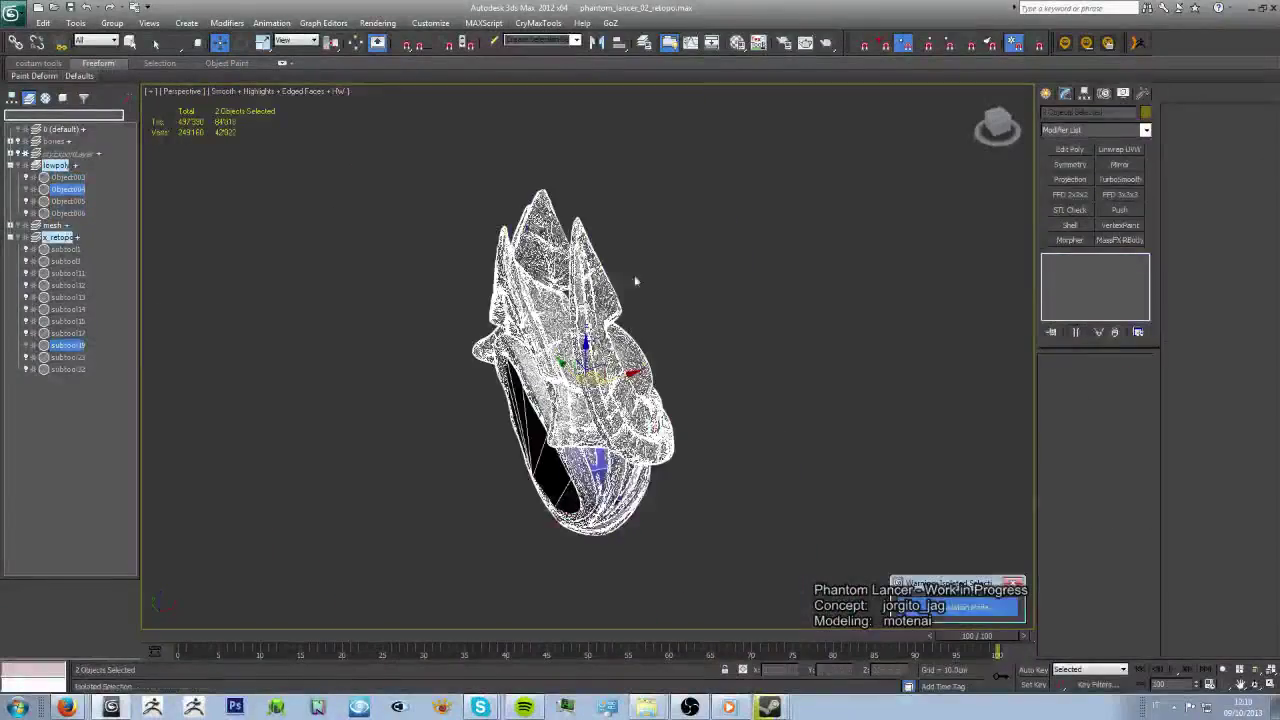
- Select the low-poly Object004 and view it closely from above
alt+middle_drag(635, 281, 689, 418)
scroll(689, 418, up, 3)
click(600, 390)
scroll(708, 297, up, 3)
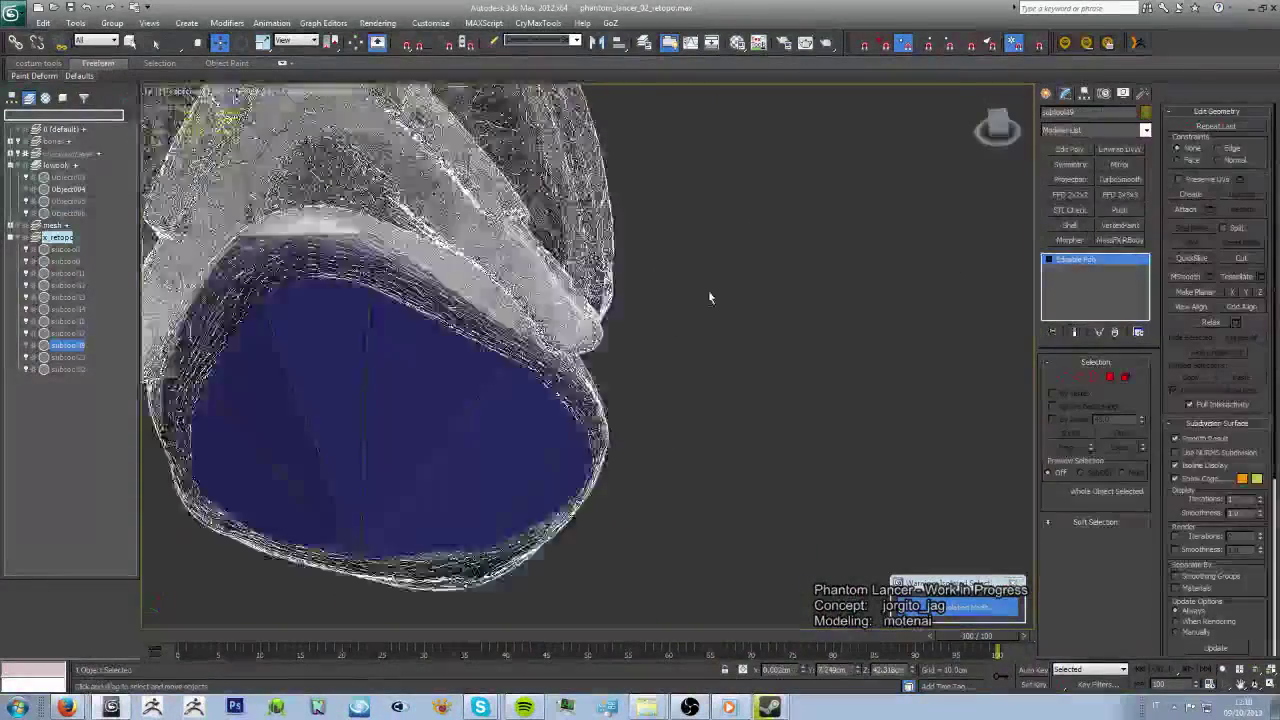
alt+middle_drag(708, 297, 676, 415)
click(703, 339)
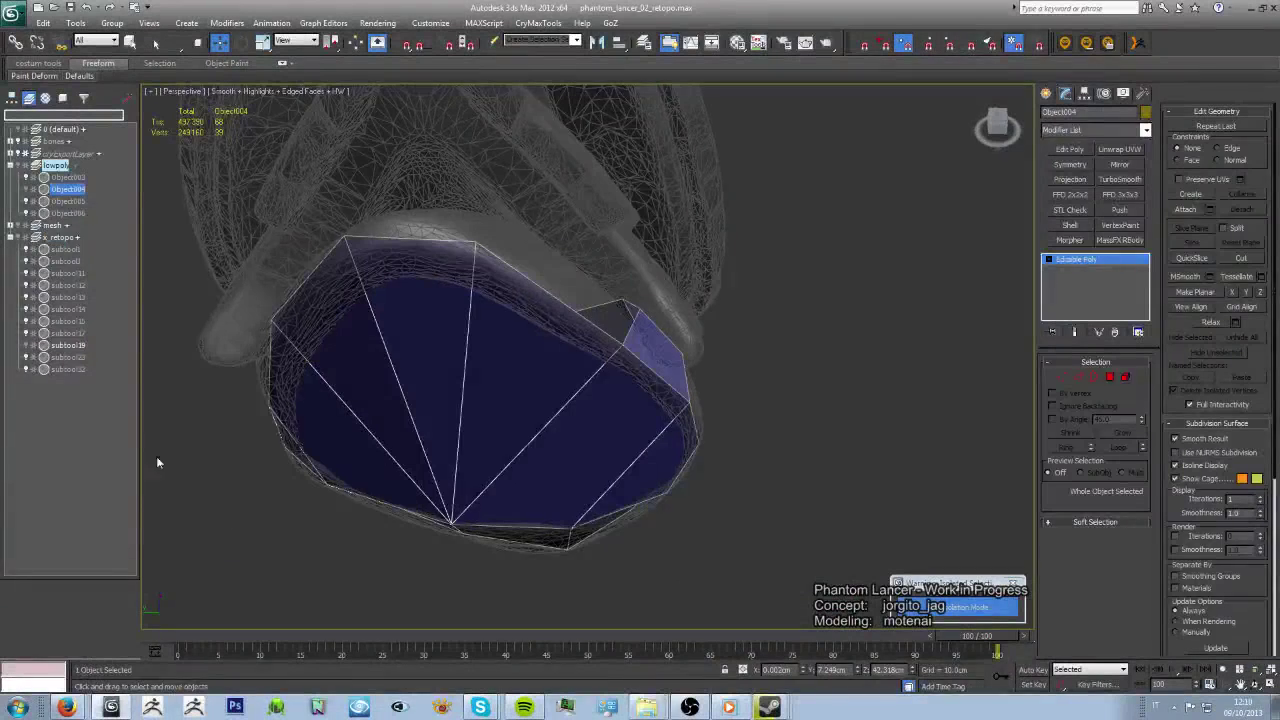
alt+middle_drag(157, 462, 460, 245)
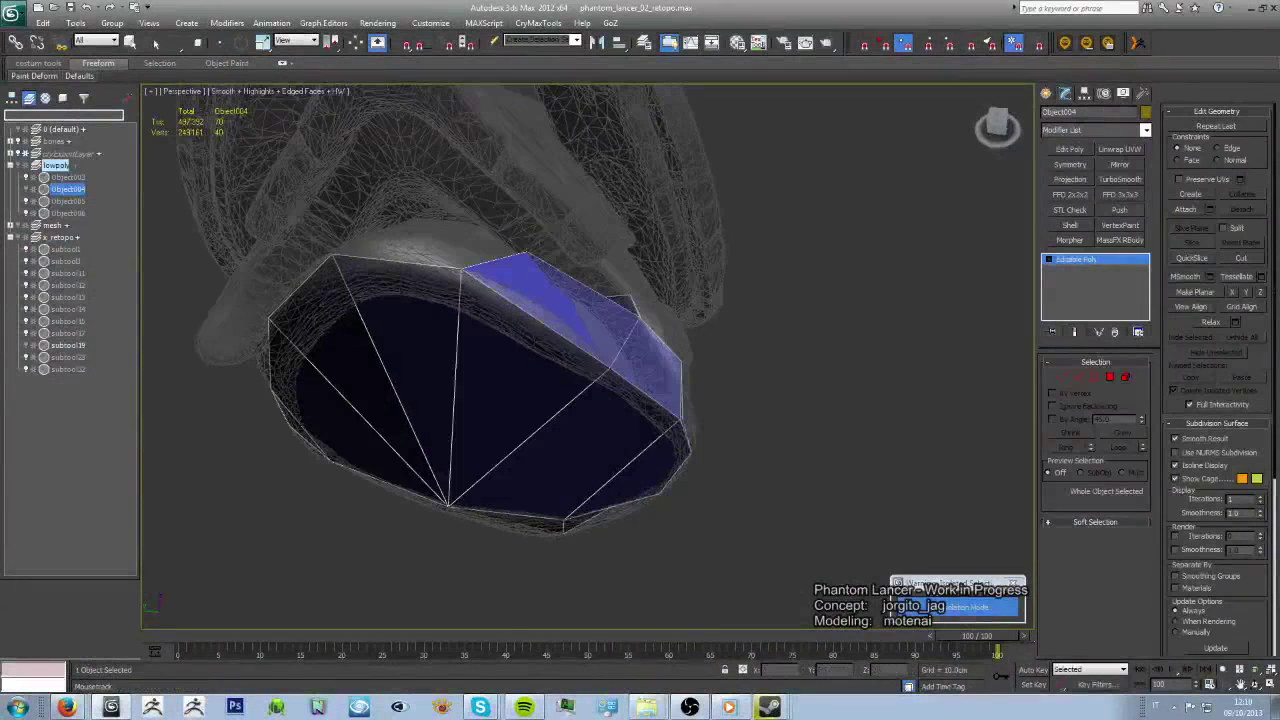
scroll(423, 414, up, 2)
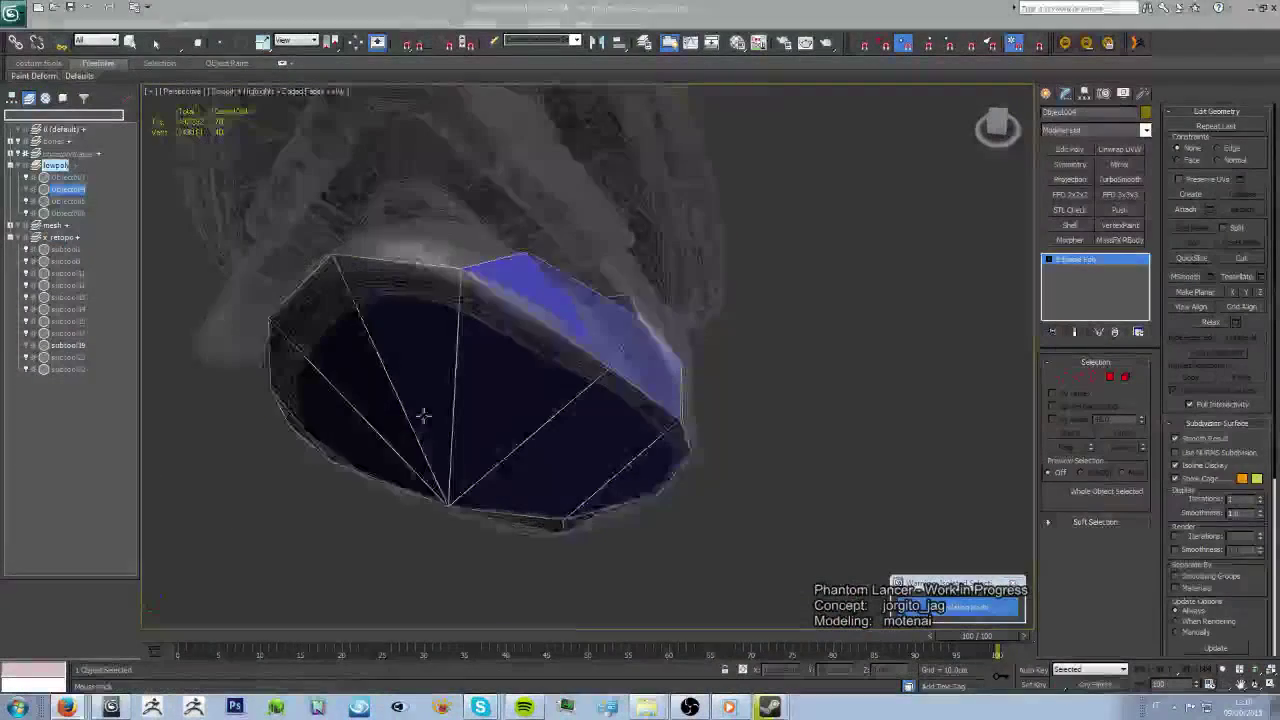
alt+middle_drag(423, 414, 588, 188)
- Select the pad's top faces and retriangulate the top-right face, triggering a MAXScript error
ctrl+click(486, 194)
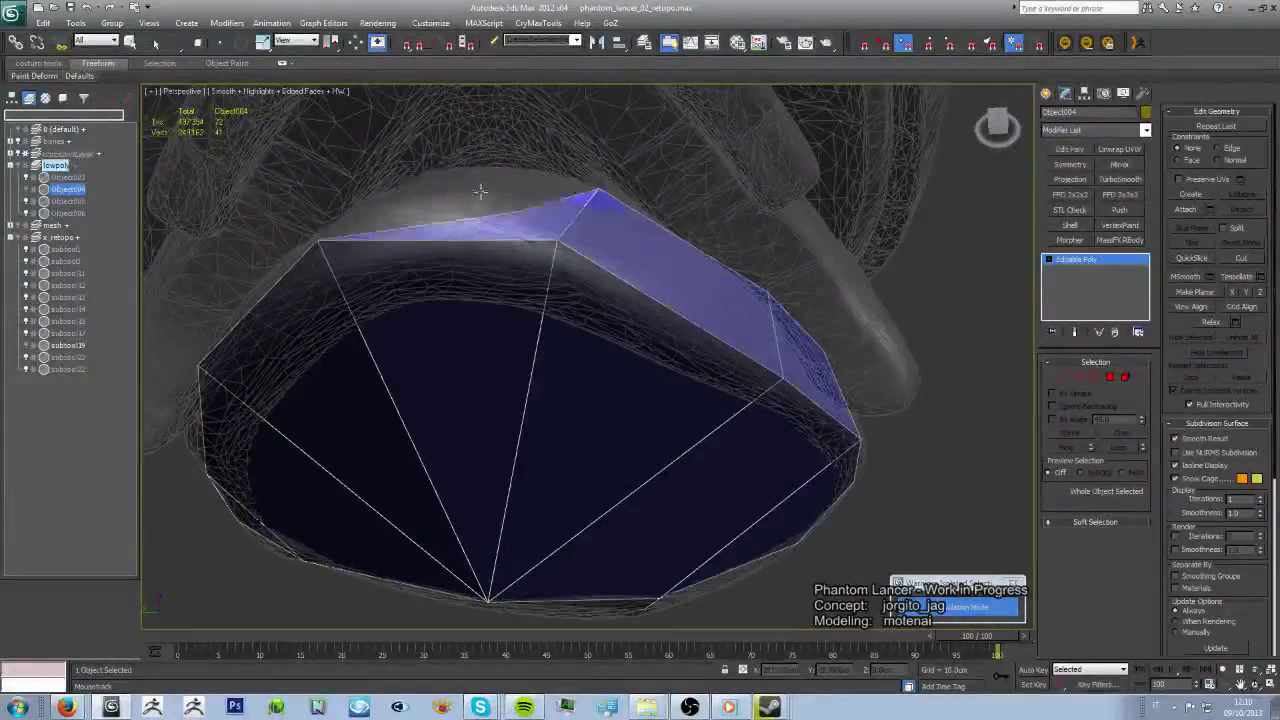
ctrl+click(429, 171)
mouse_move(429, 171)
alt+middle_down()
mouse_move(529, 229)
mouse_move(560, 343)
mouse_move(551, 356)
alt+middle_up()
click(541, 292)
click(533, 325)
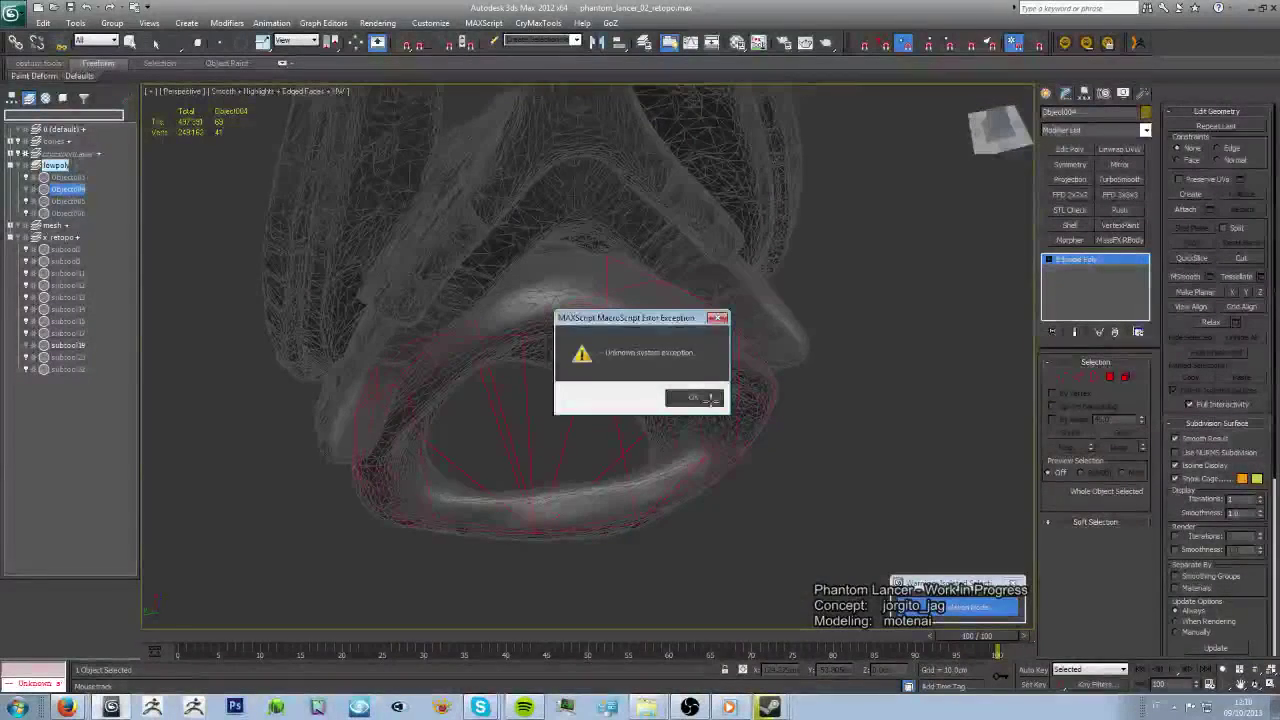
- Reply in chat that retopology fails sometimes, dismiss the MAXScript error and agree to save
click(705, 397)
text(that's the main problem of max re)
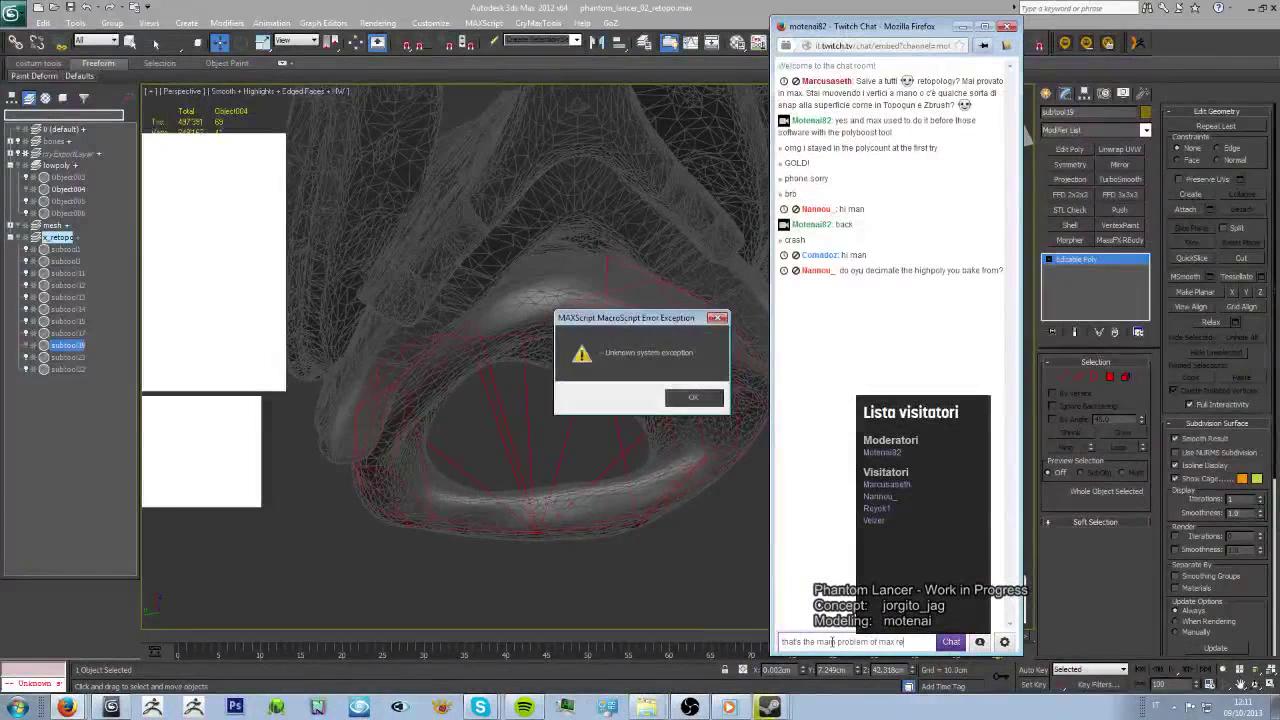
text(topo)
key(Return)
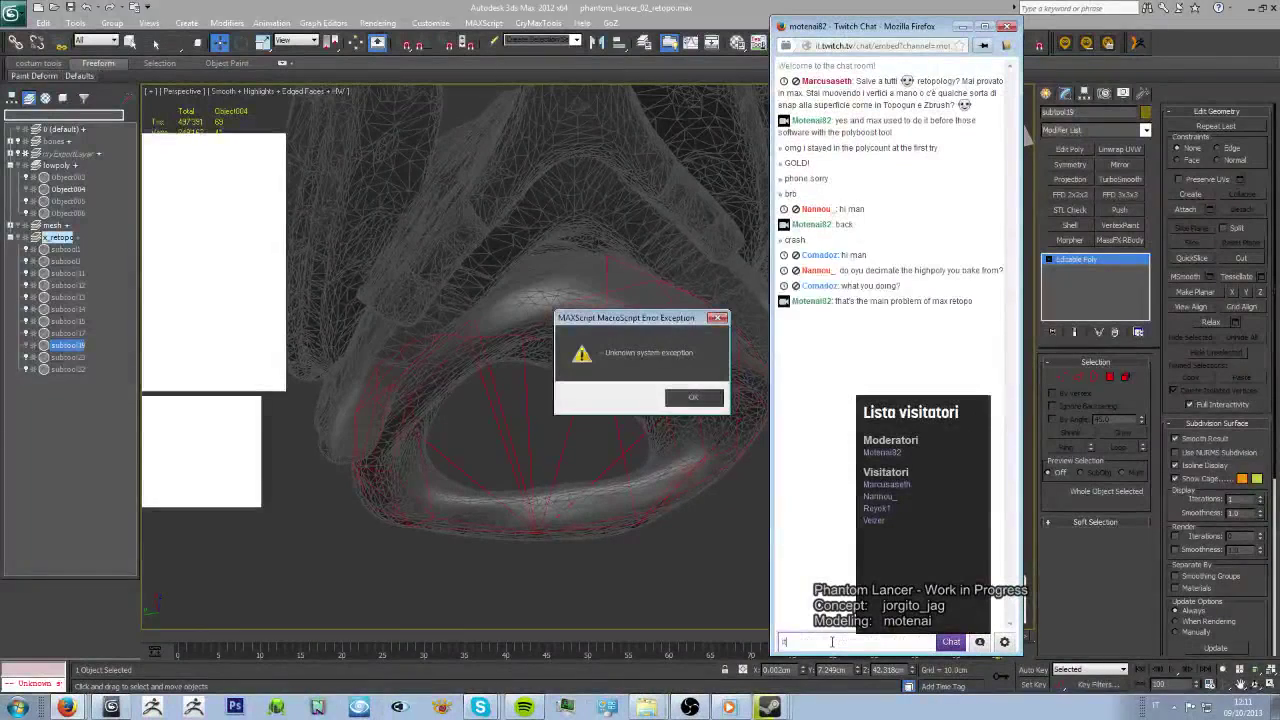
text(ot sometimes)
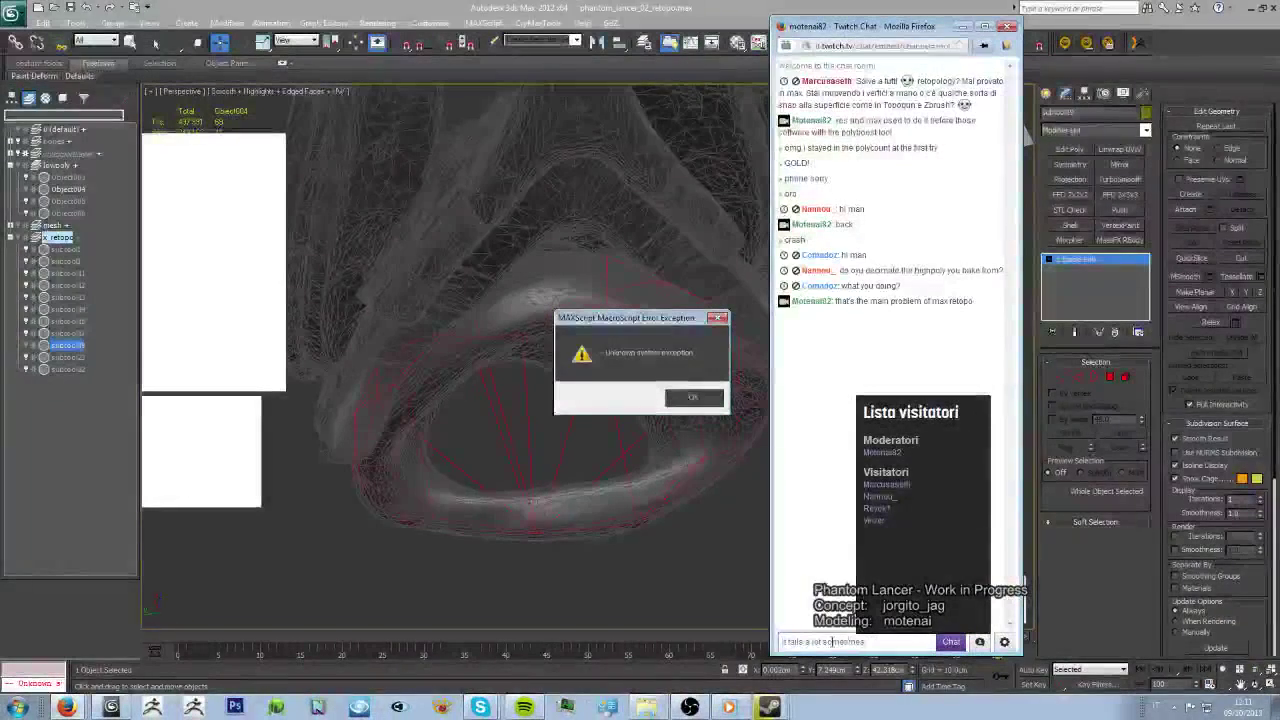
key(Return)
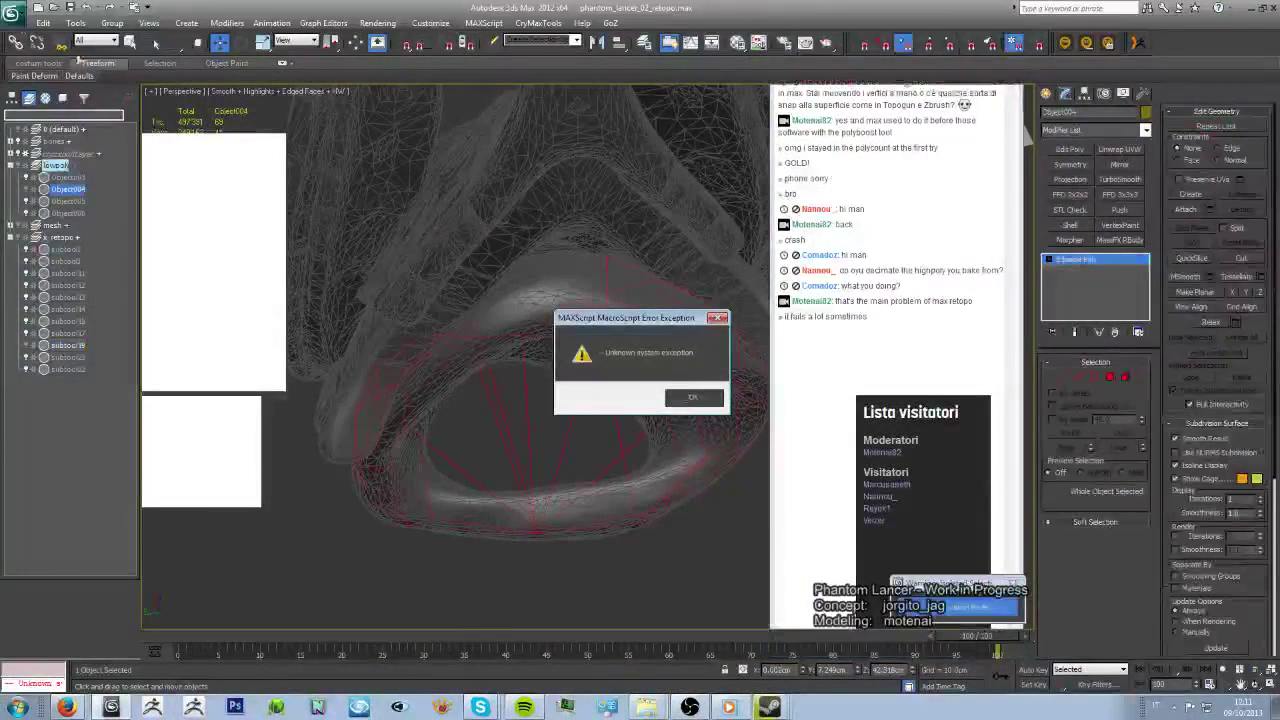
key(Return)
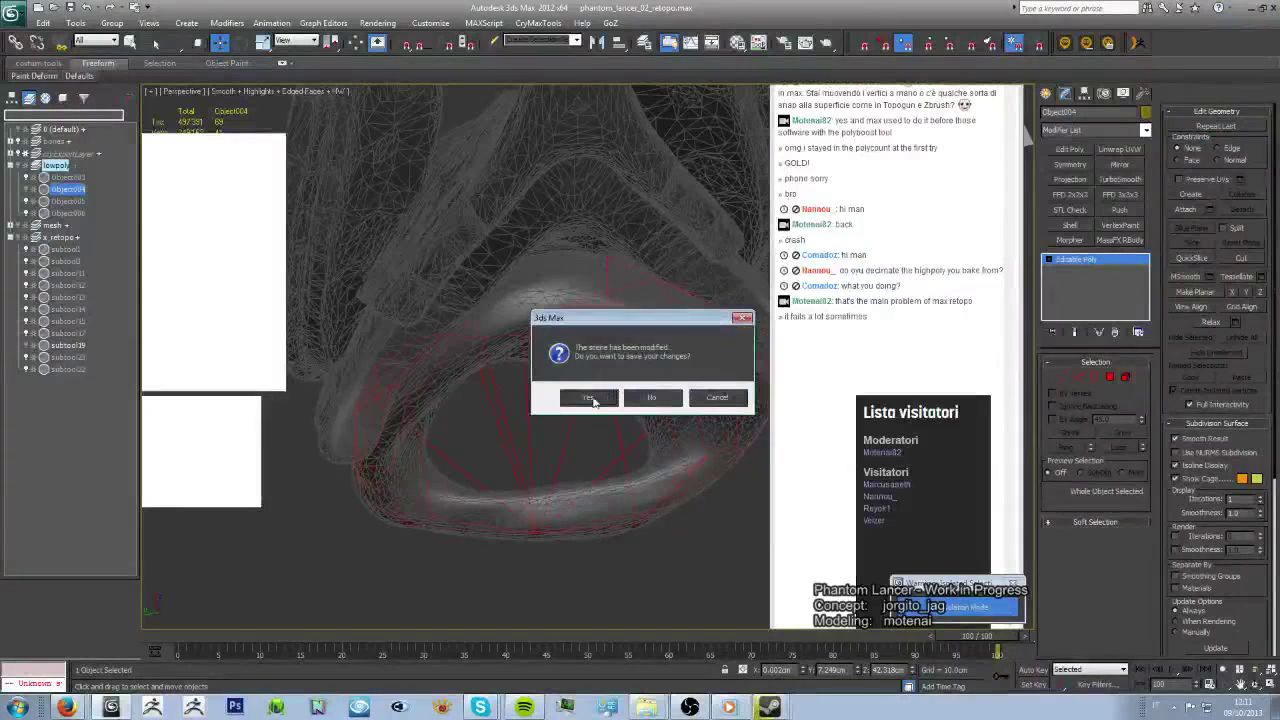
click(592, 399)
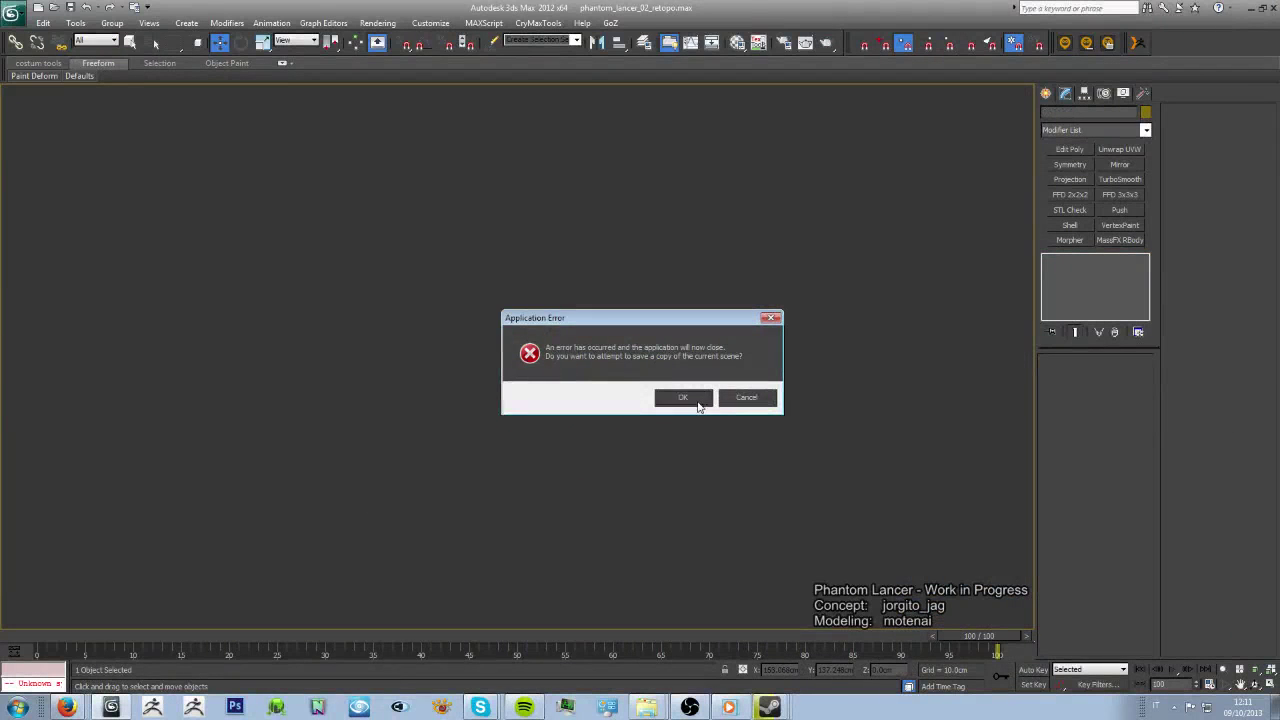
- Acknowledge the crash, close the error report and relaunch 3ds Max 2012
key(Return)
click(689, 397)
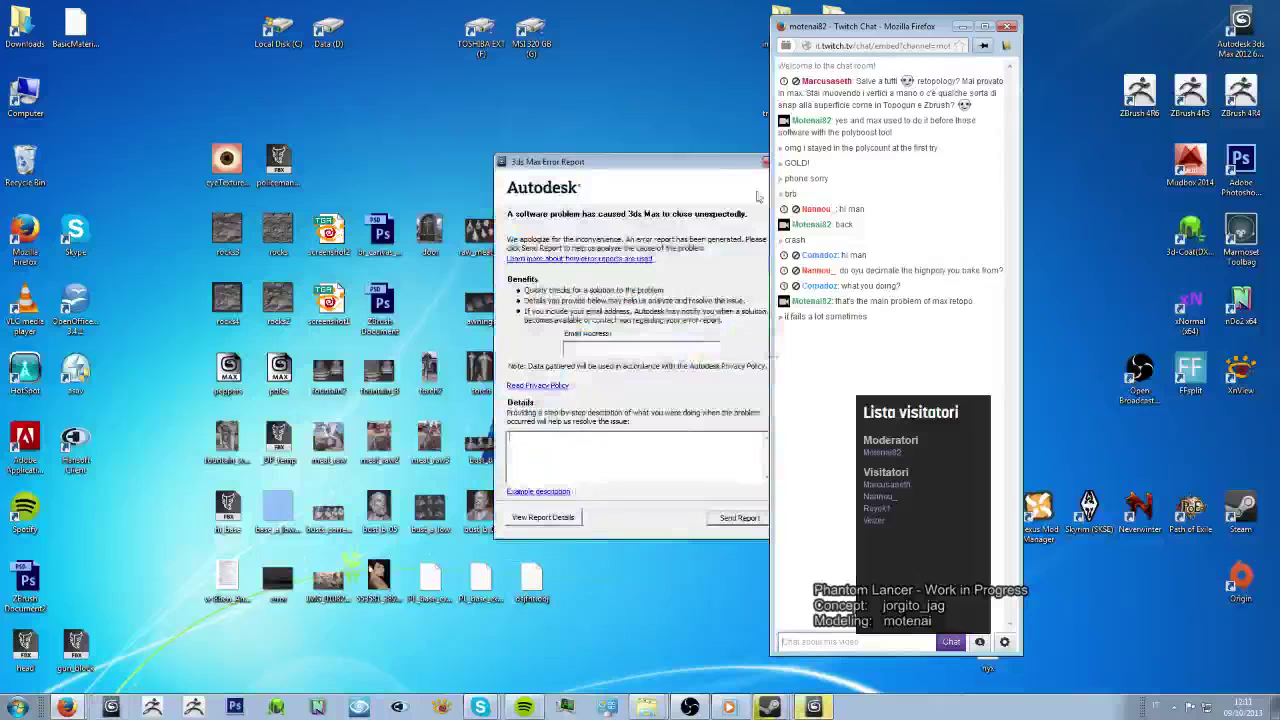
click(595, 521)
click(595, 387)
double_click(432, 578)
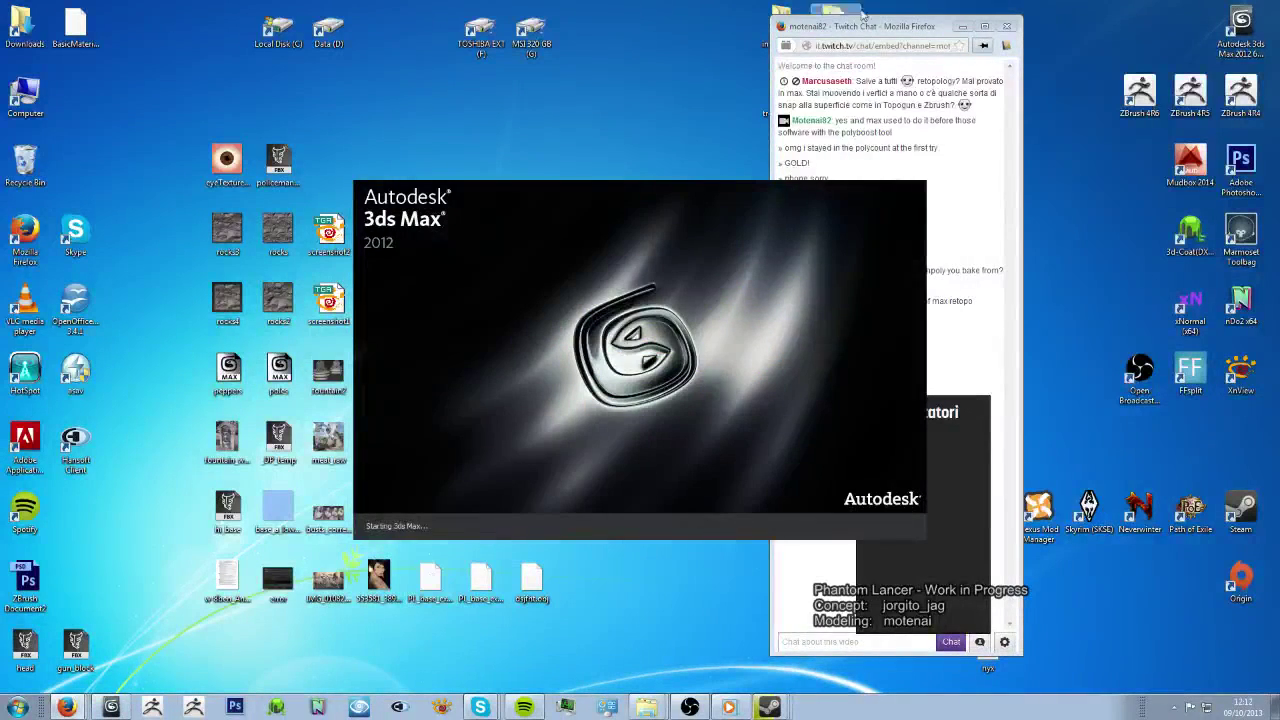
- Post a chat message saying the program should save the scene before it crashes
drag(915, 26, 1063, 30)
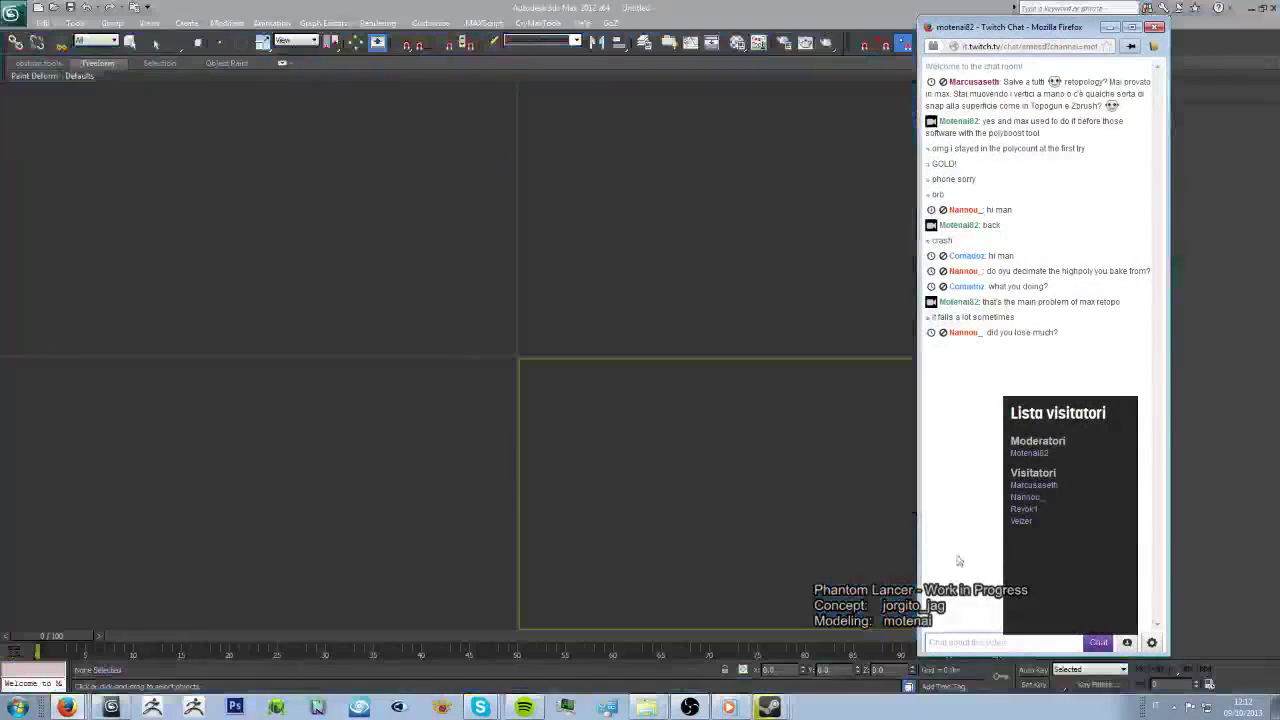
click(951, 645)
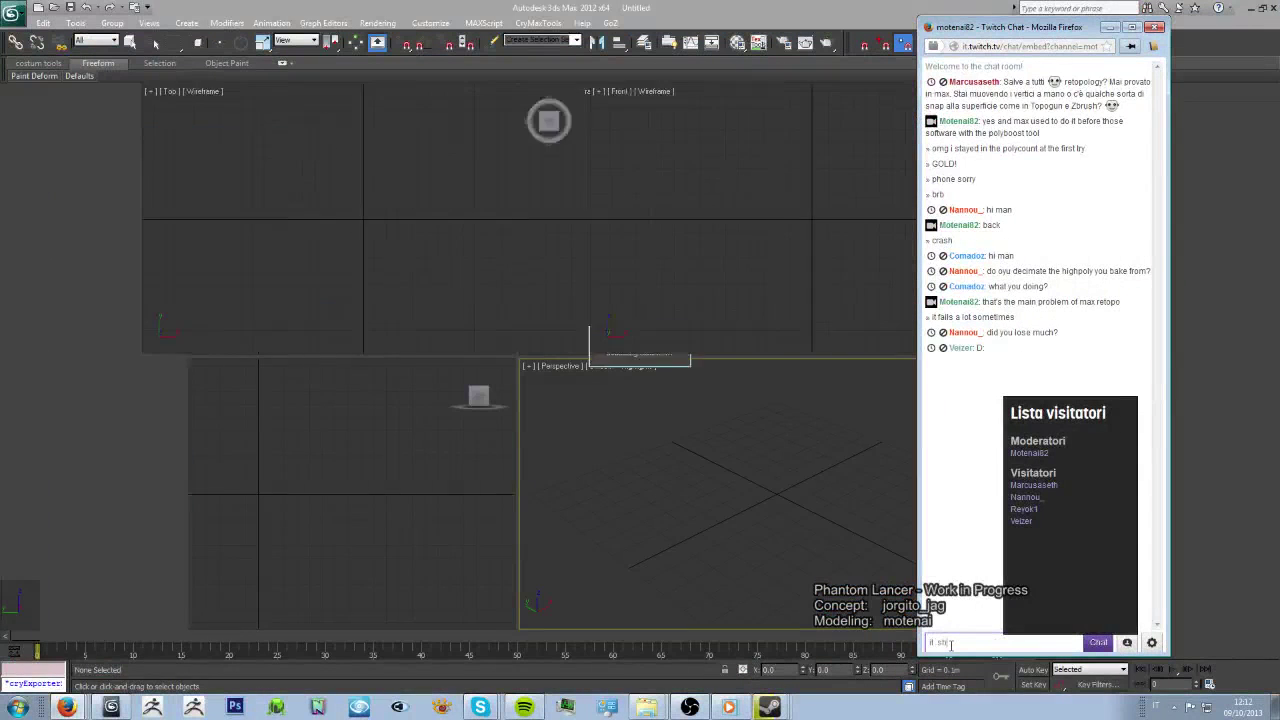
text(it should be able to save the scen)
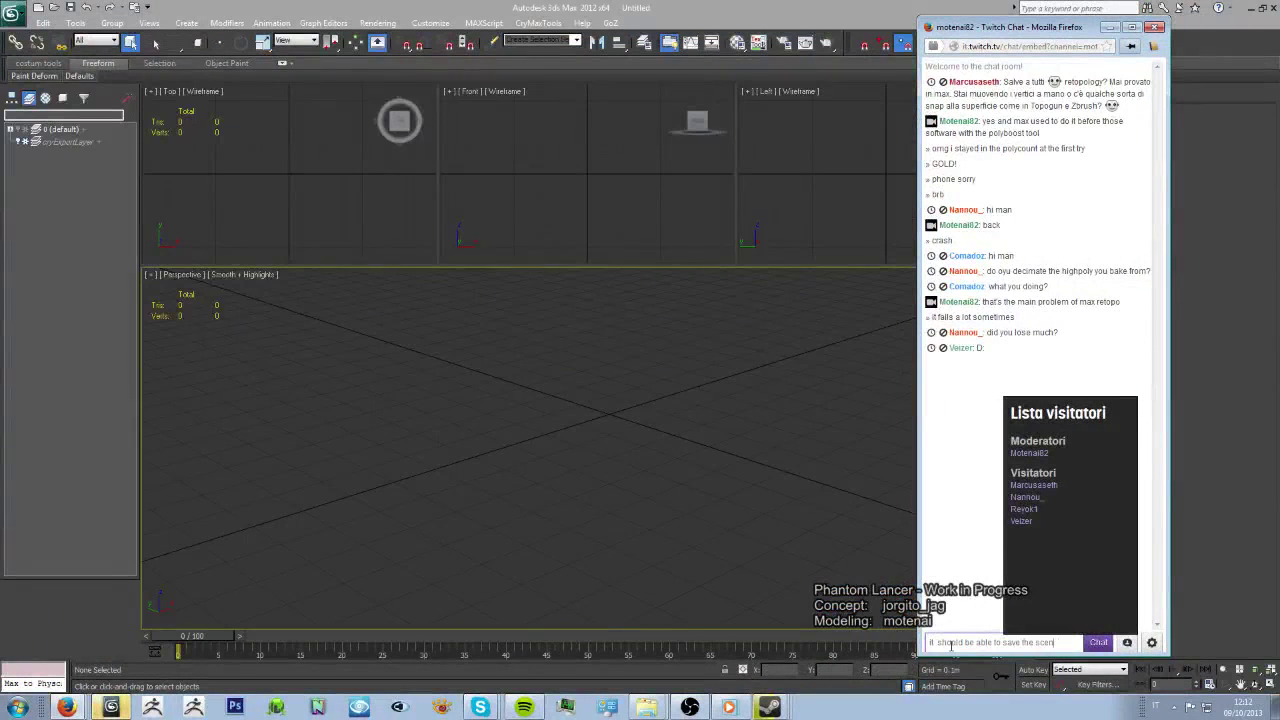
text(e before it cra)
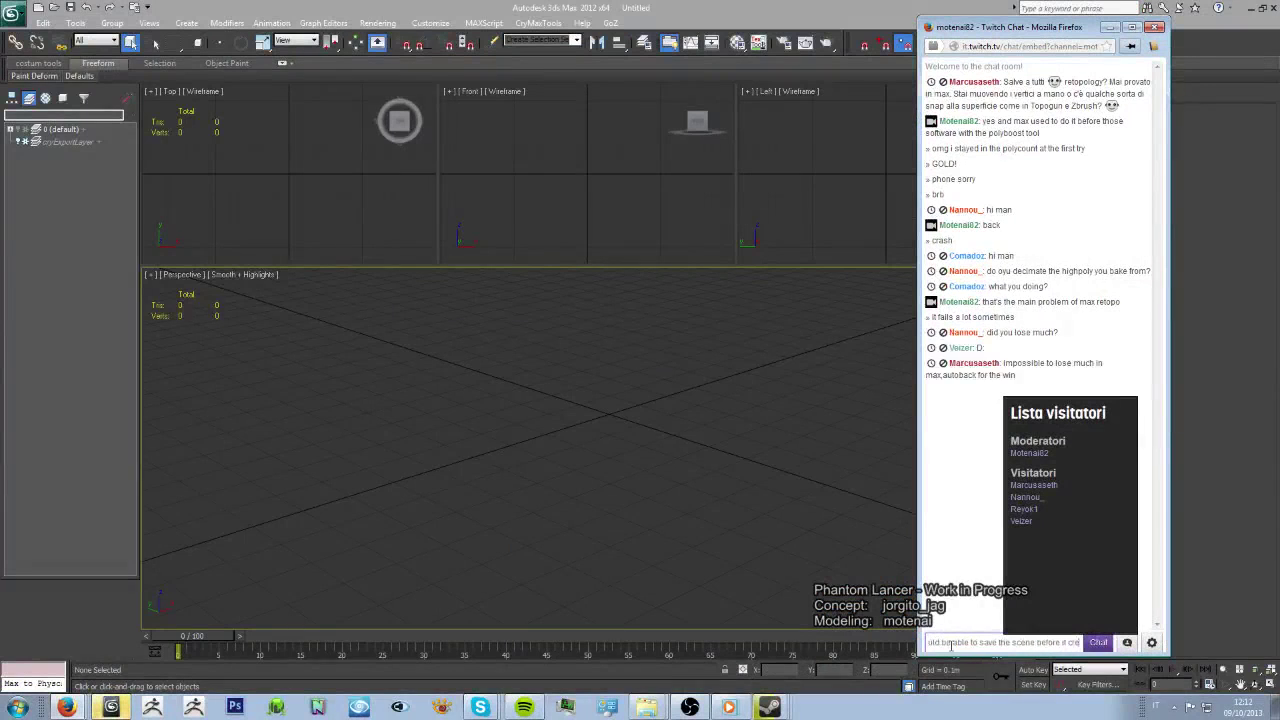
text(shes)
key(Return)
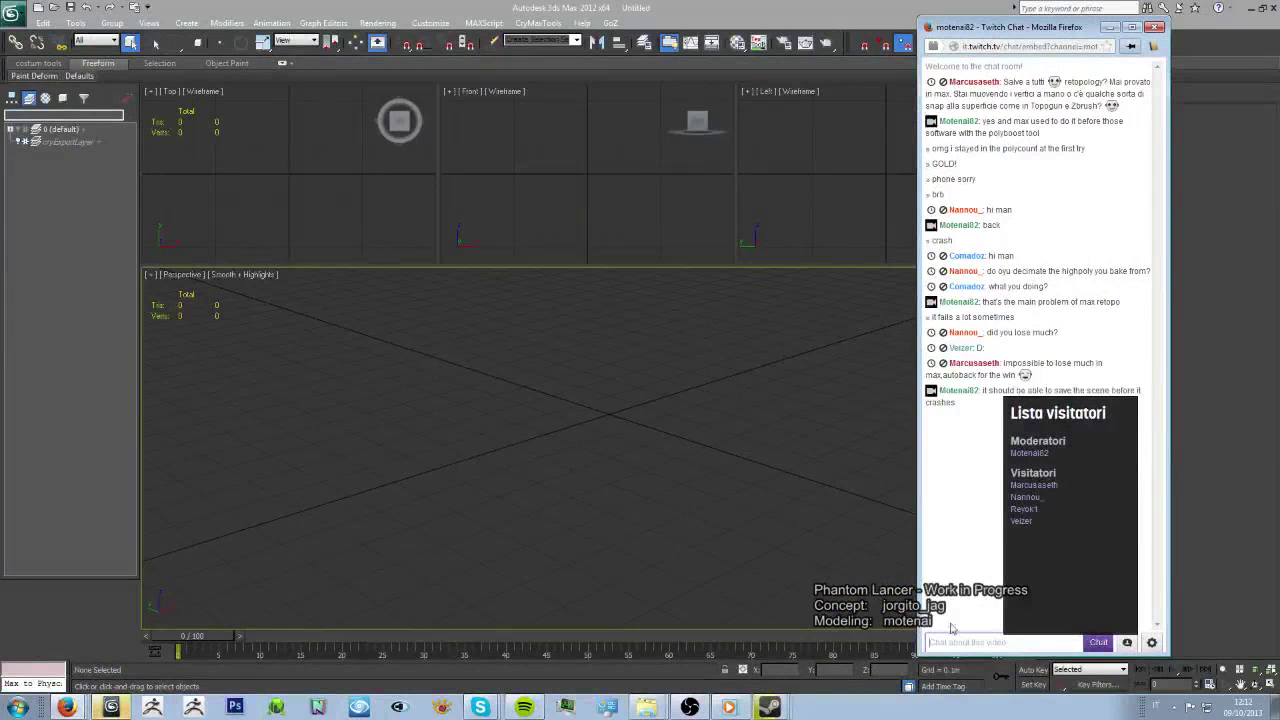
- Reopen phantom_lancer_02_retopo.max from Recent Documents and dismiss the missing external files warnings
click(12, 13)
click(185, 106)
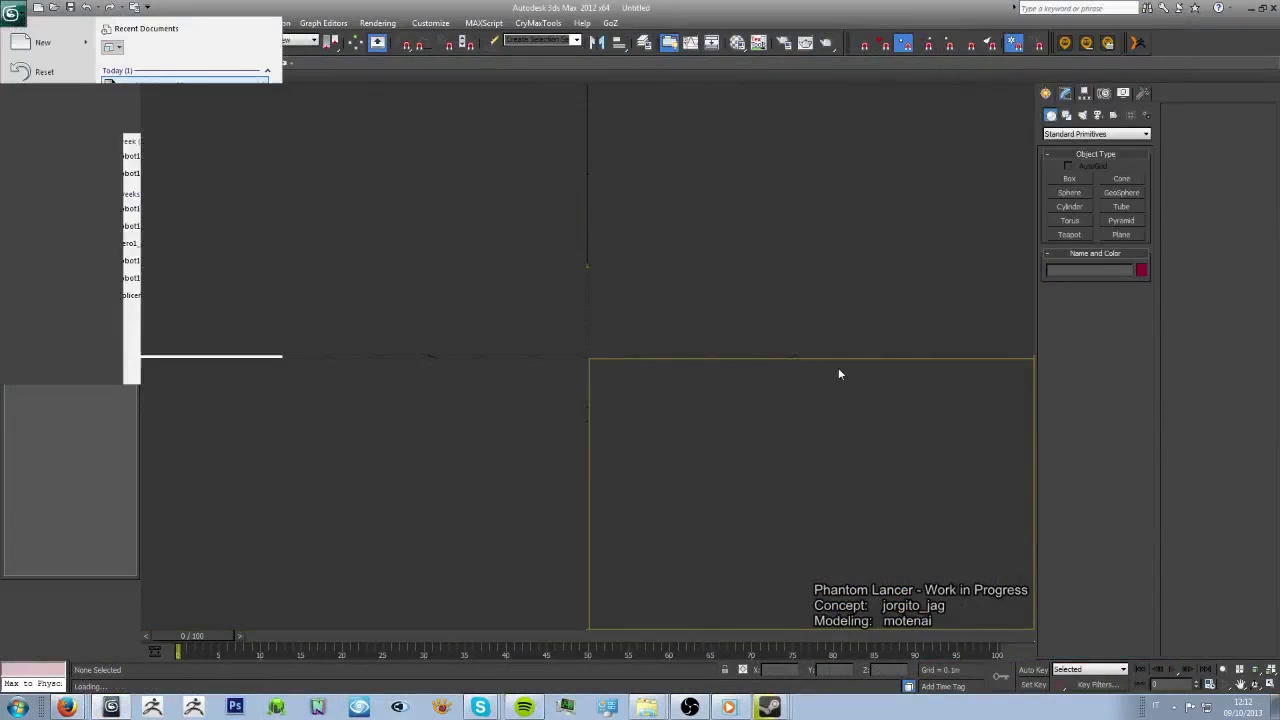
key(Return)
key(Return)
click(715, 435)
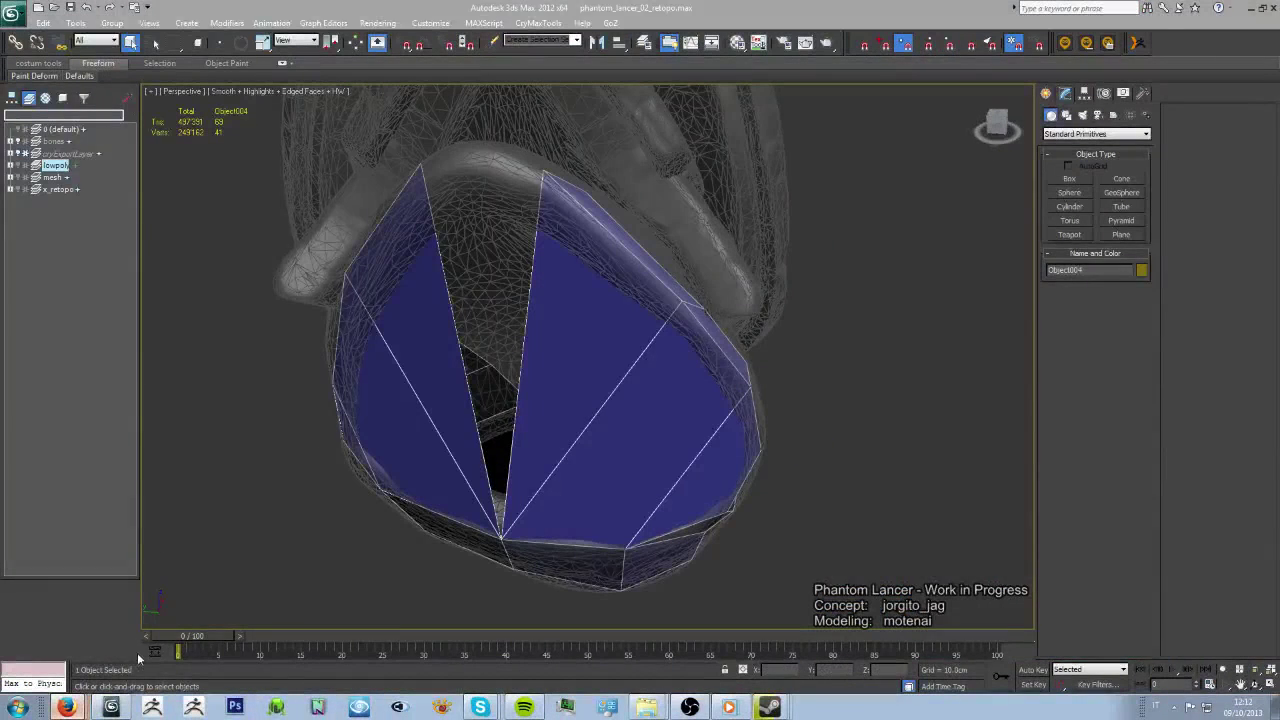
- Send a chat message about saving before closing, then close the chat window
key(alt+Tab)
text(i basso)
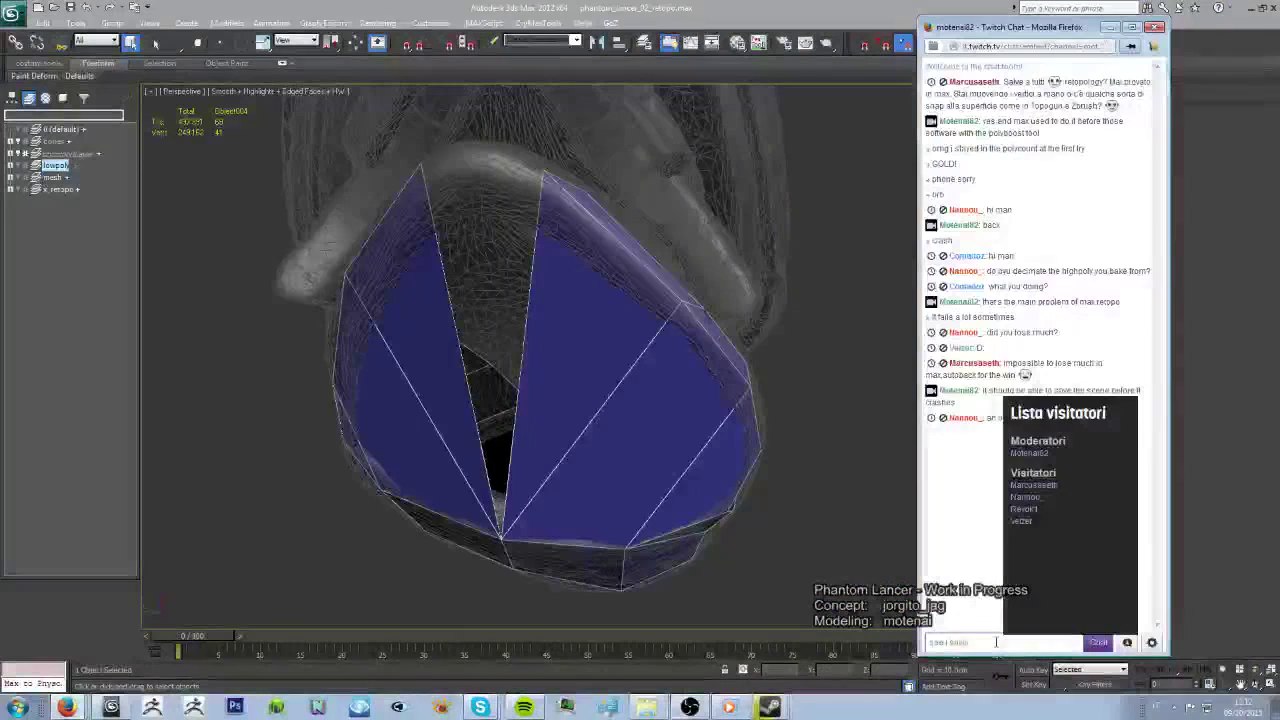
text(ore :D)
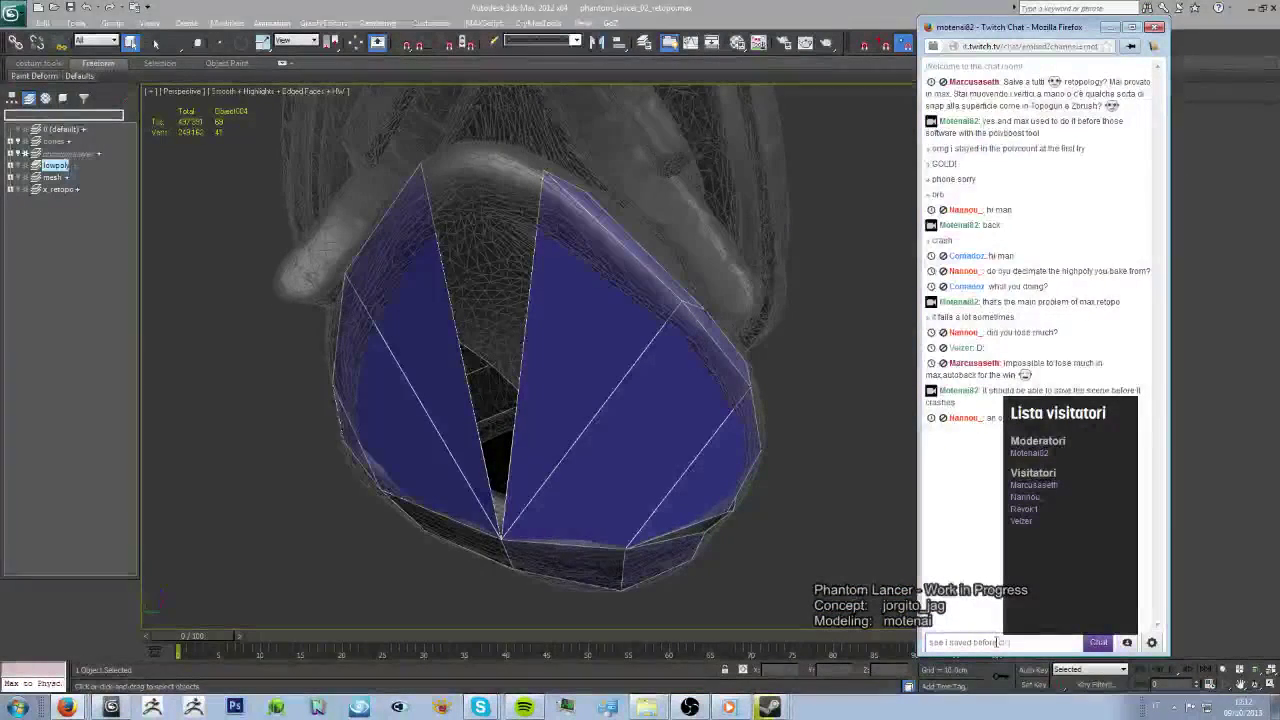
text(and if)
text(l ok)
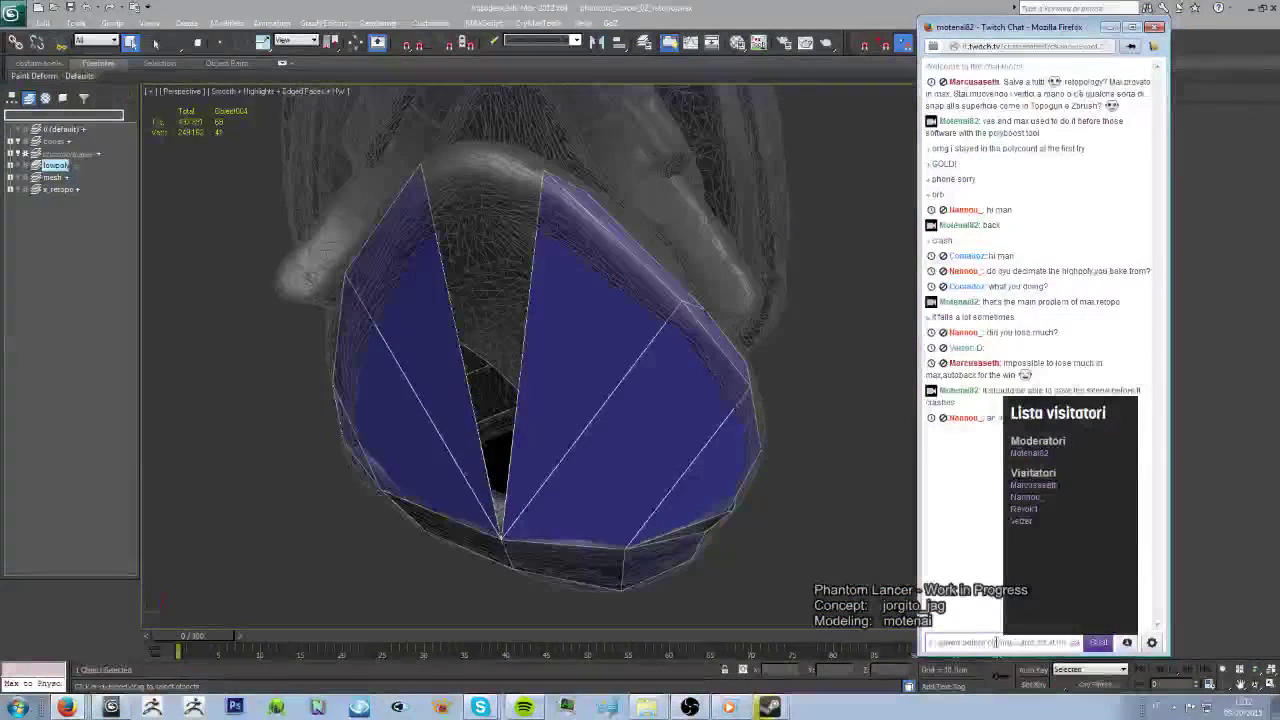
text(oint)
key(Return)
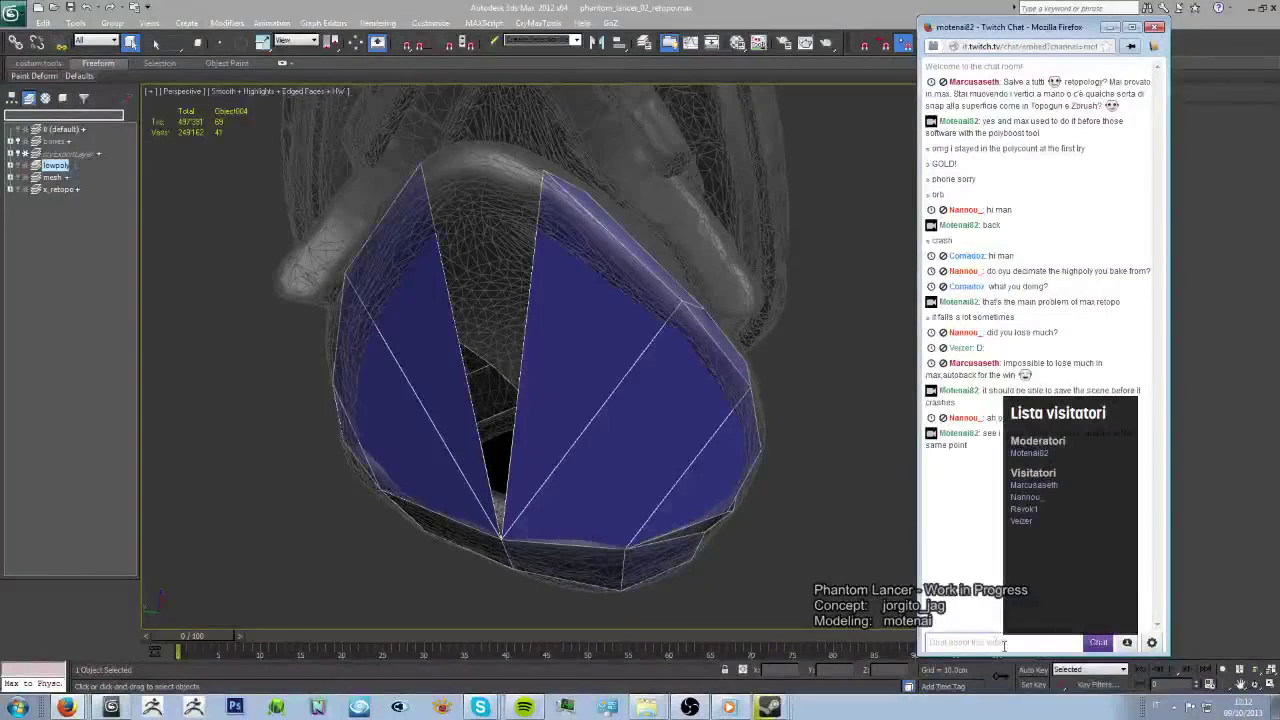
click(1128, 646)
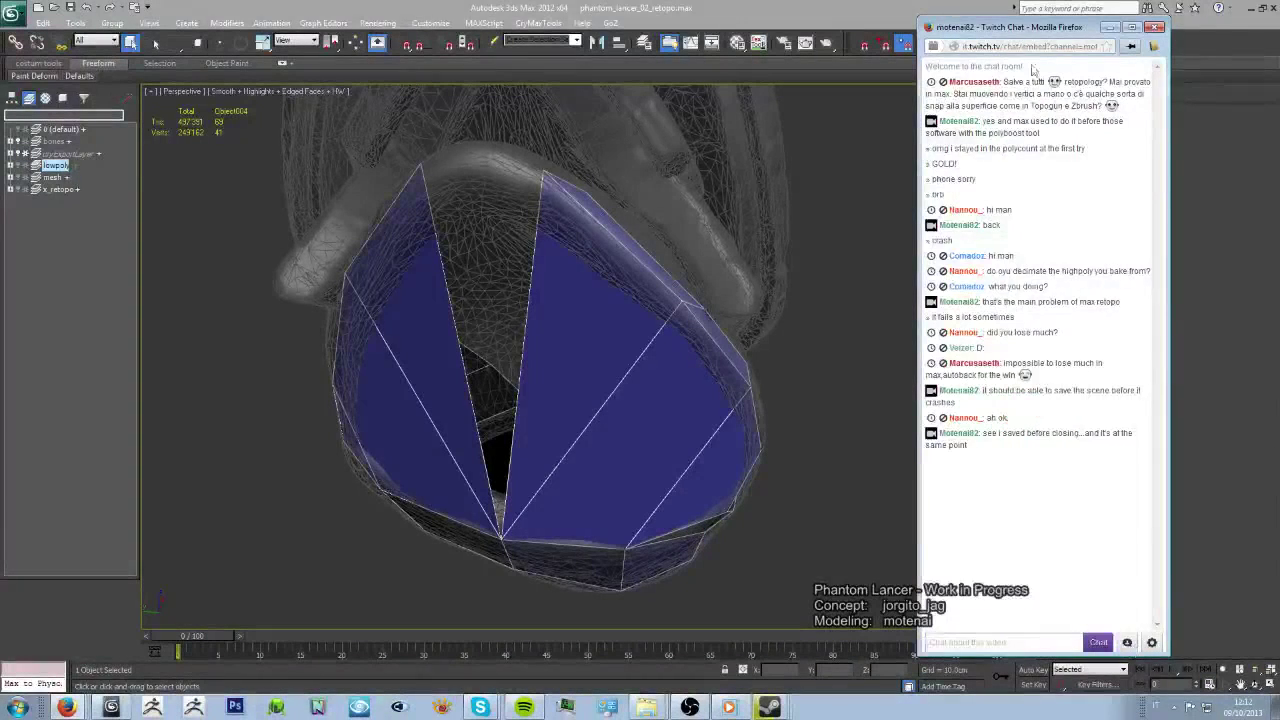
- Collapse Object004's modifier stack to an Editable Poly and inspect the pad from several angles
mouse_move(1025, 494)
alt+middle_down()
mouse_move(680, 486)
mouse_move(742, 476)
alt+middle_up()
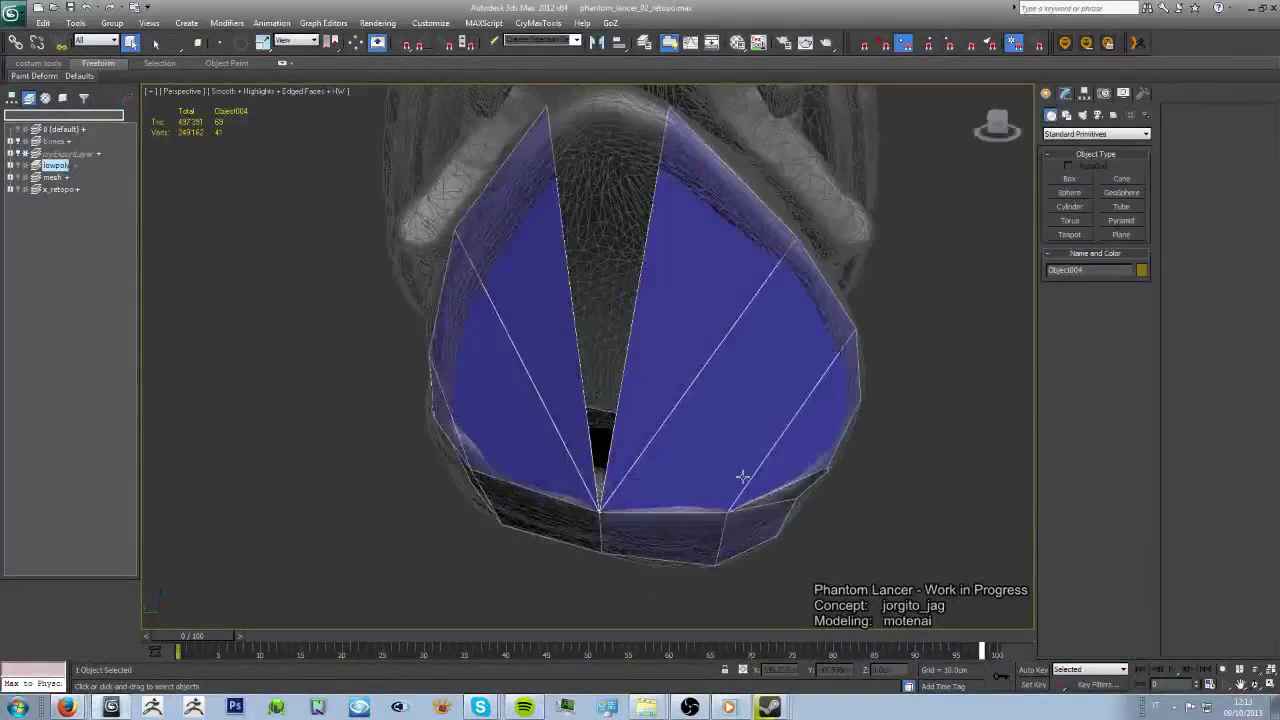
alt+middle_drag(469, 495, 652, 449)
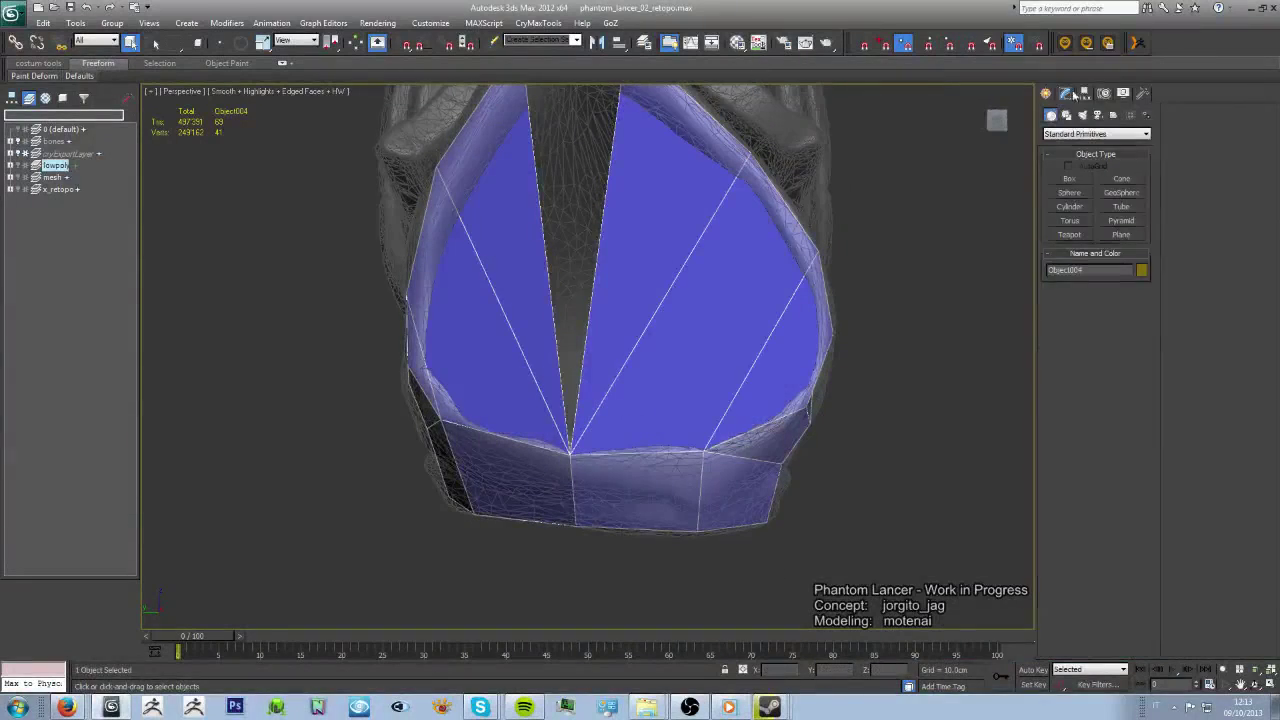
click(1064, 93)
right_click(1078, 260)
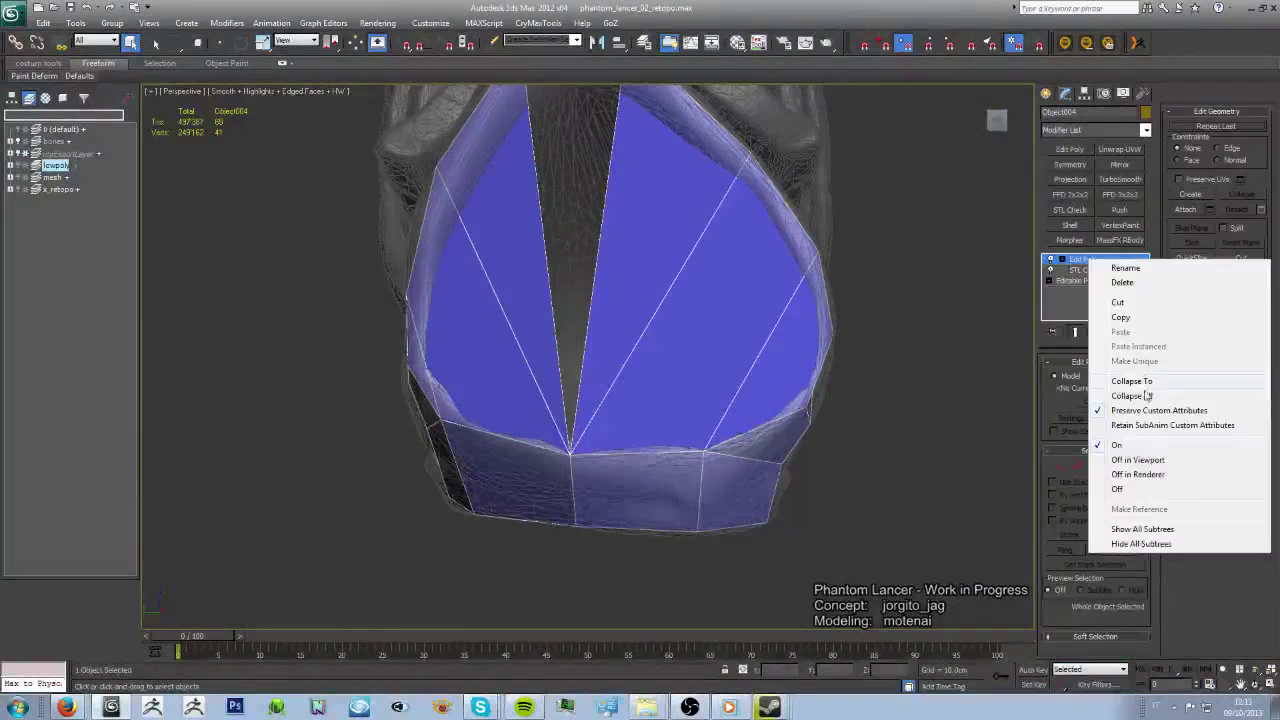
alt+middle_drag(865, 467, 137, 467)
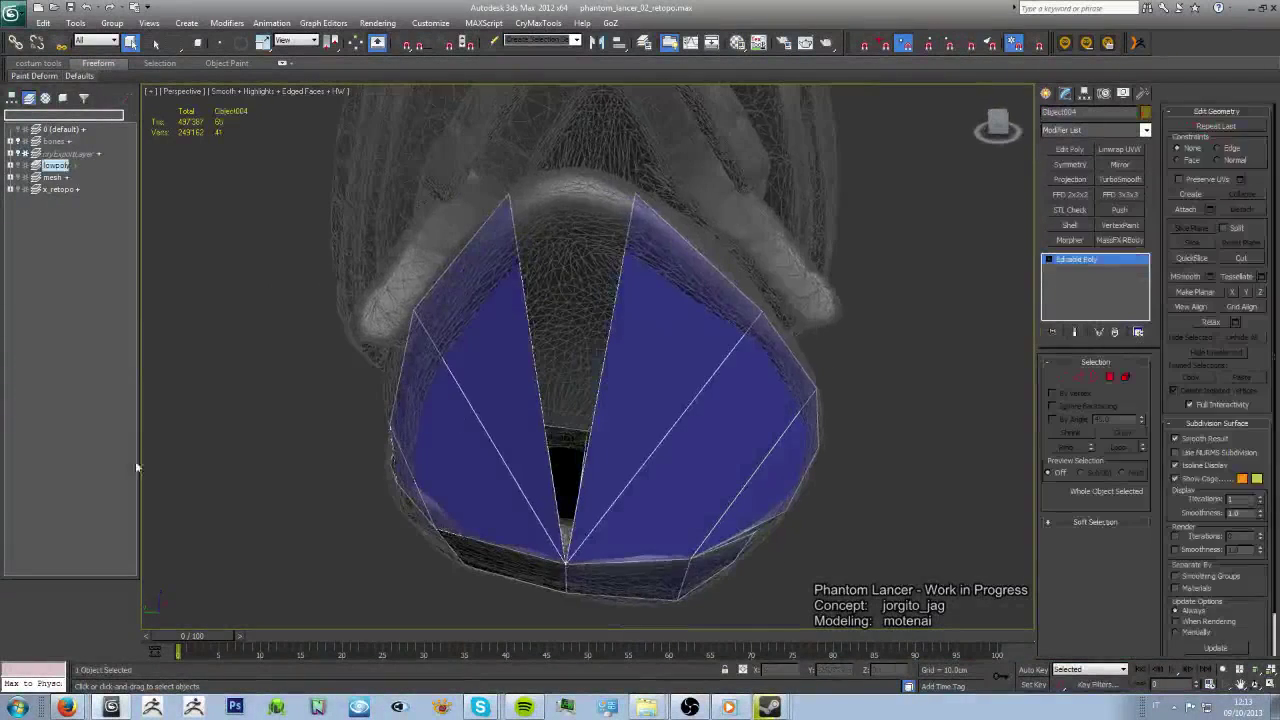
alt+middle_drag(608, 351, 686, 351)
- Move the selected vertices up to the top rim and pull the fan's apex down
key(w)
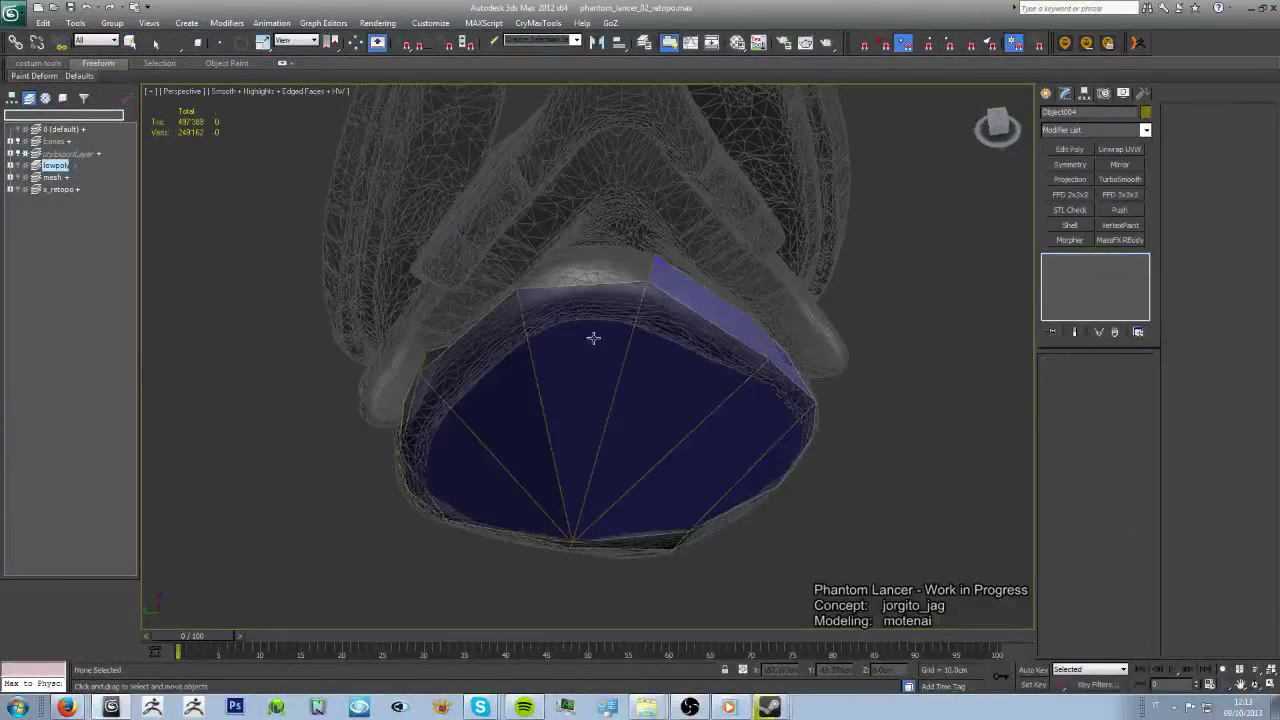
key(1)
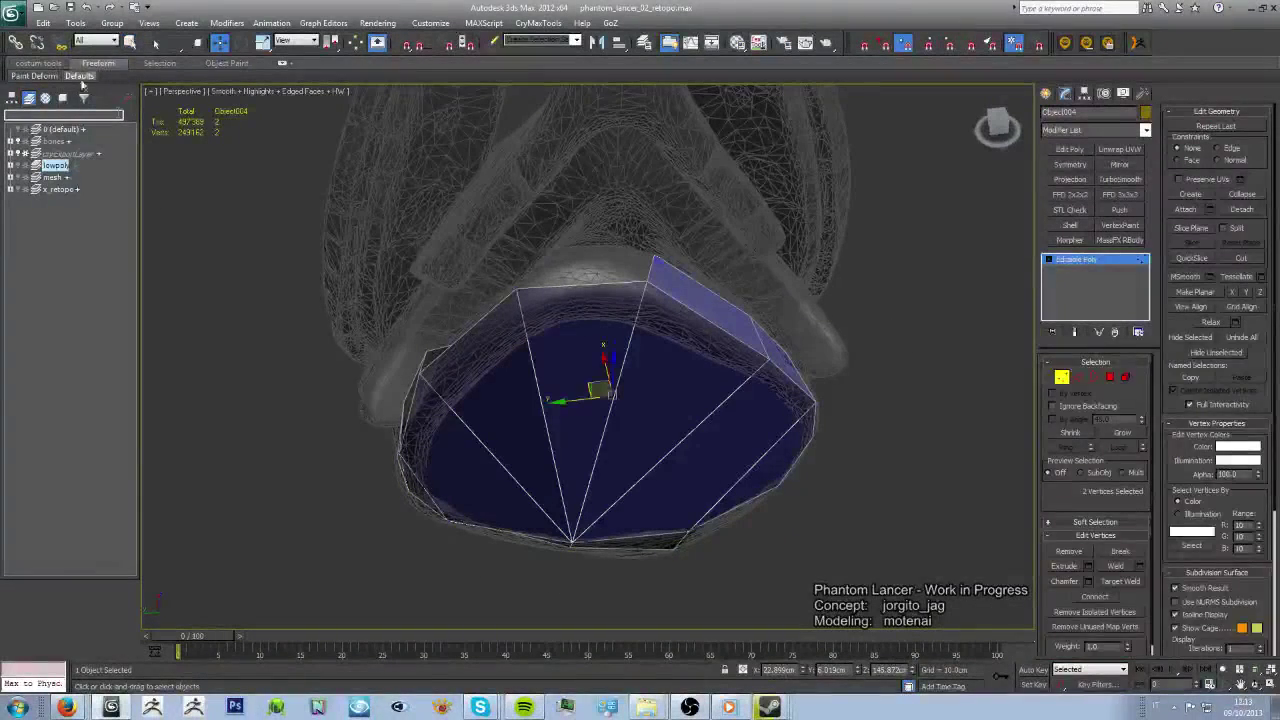
mouse_move(598, 390)
mouse_down()
mouse_move(573, 280)
mouse_move(595, 270)
mouse_up()
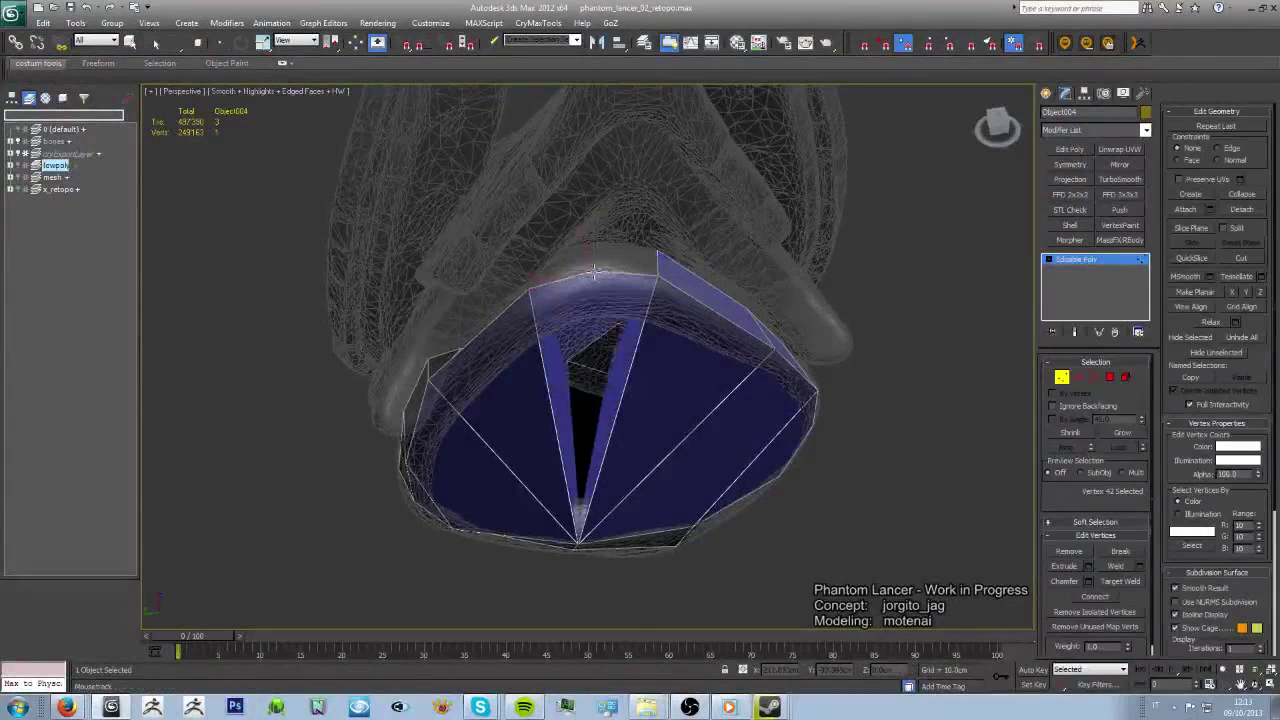
mouse_move(669, 465)
alt+middle_down()
mouse_move(671, 408)
mouse_move(691, 423)
alt+middle_up()
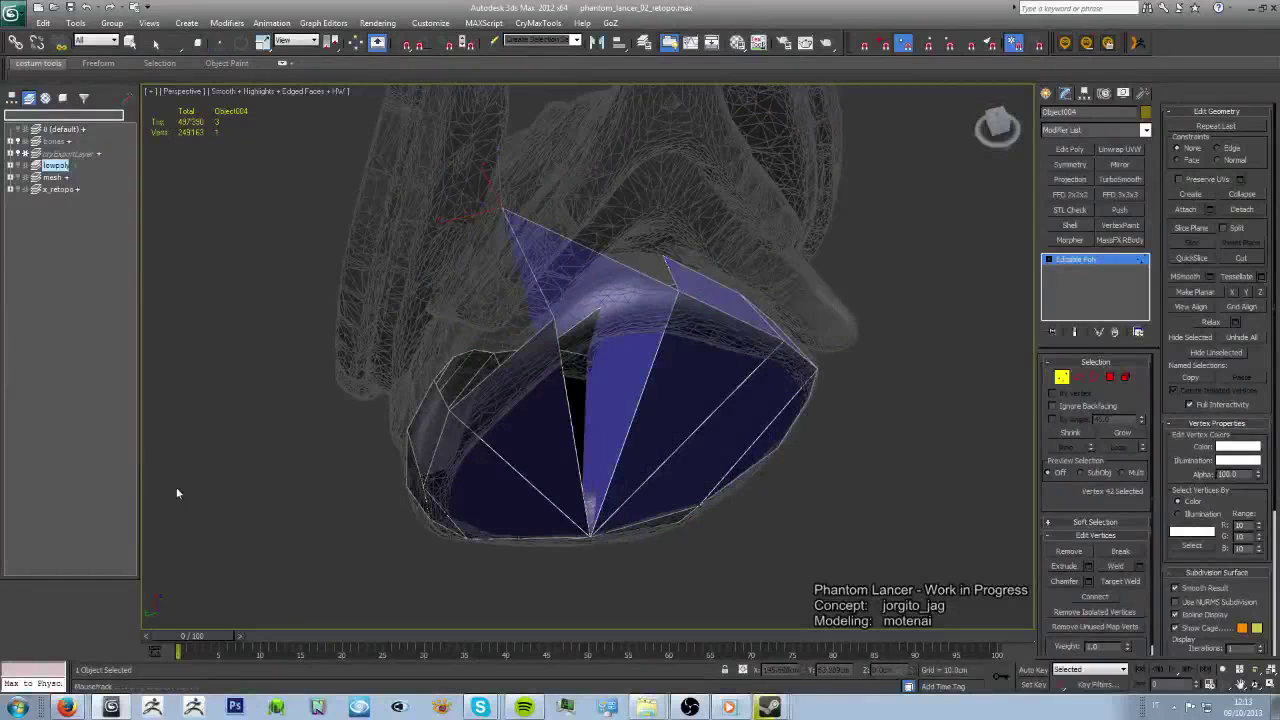
key(w)
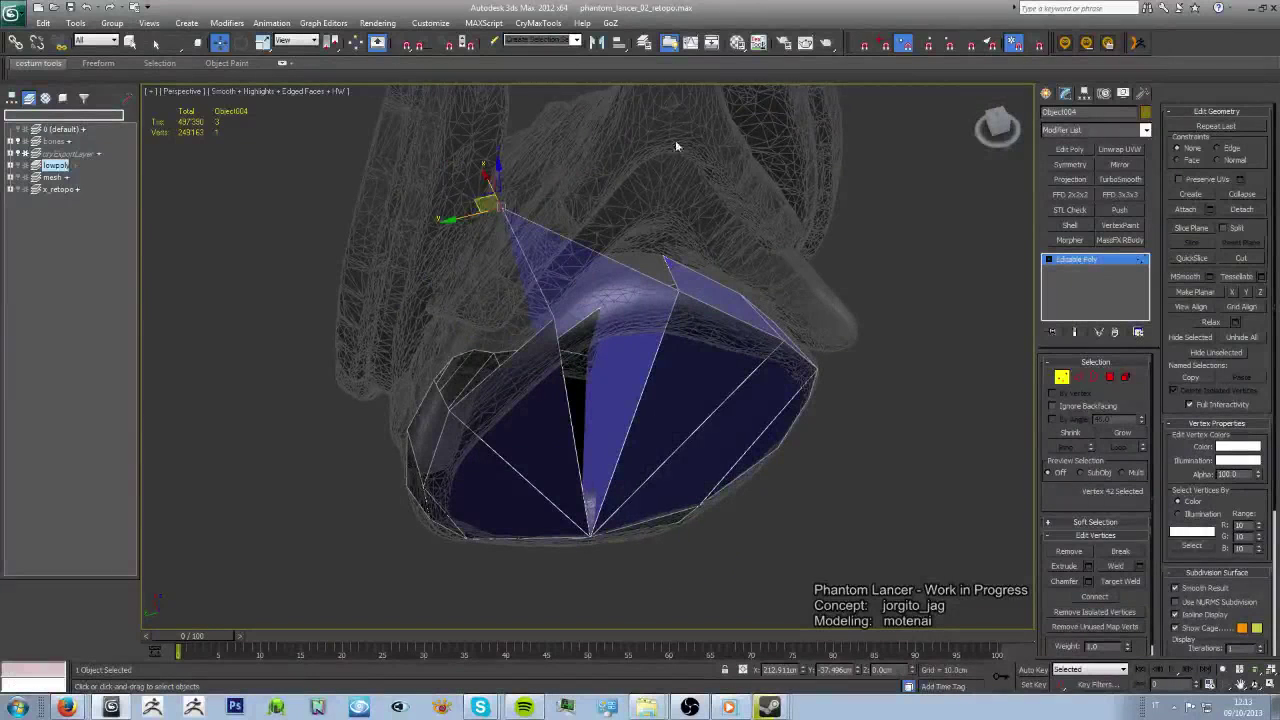
drag(490, 207, 622, 327)
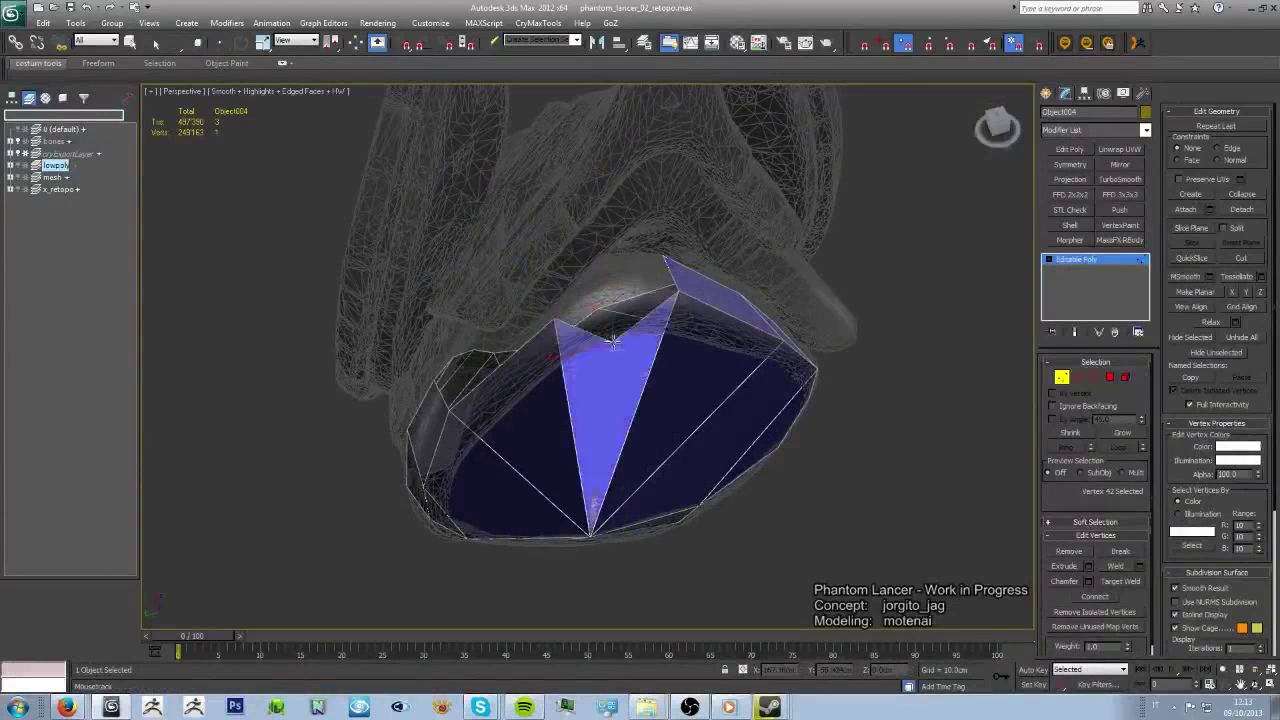
- Target Weld the stray vertex onto the upper rim vertex and check the result
key(ctrl+shift+w)
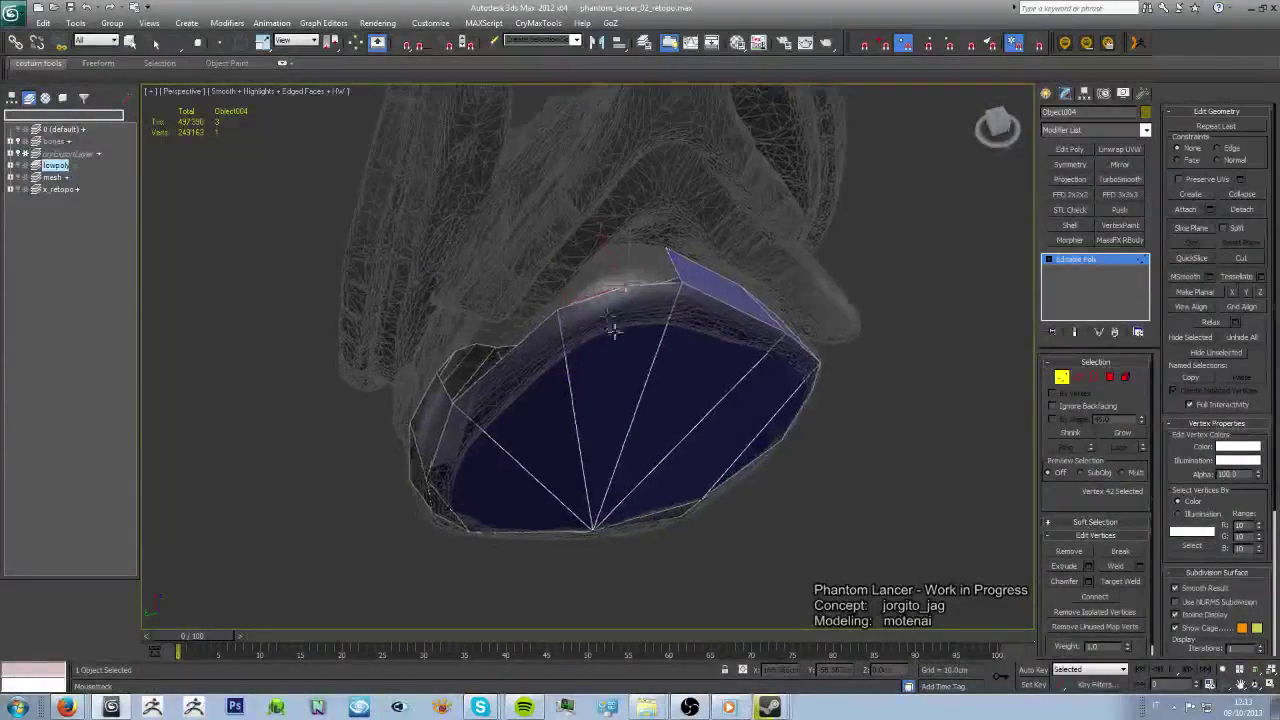
alt+middle_drag(622, 297, 632, 145)
key(w)
click(681, 365)
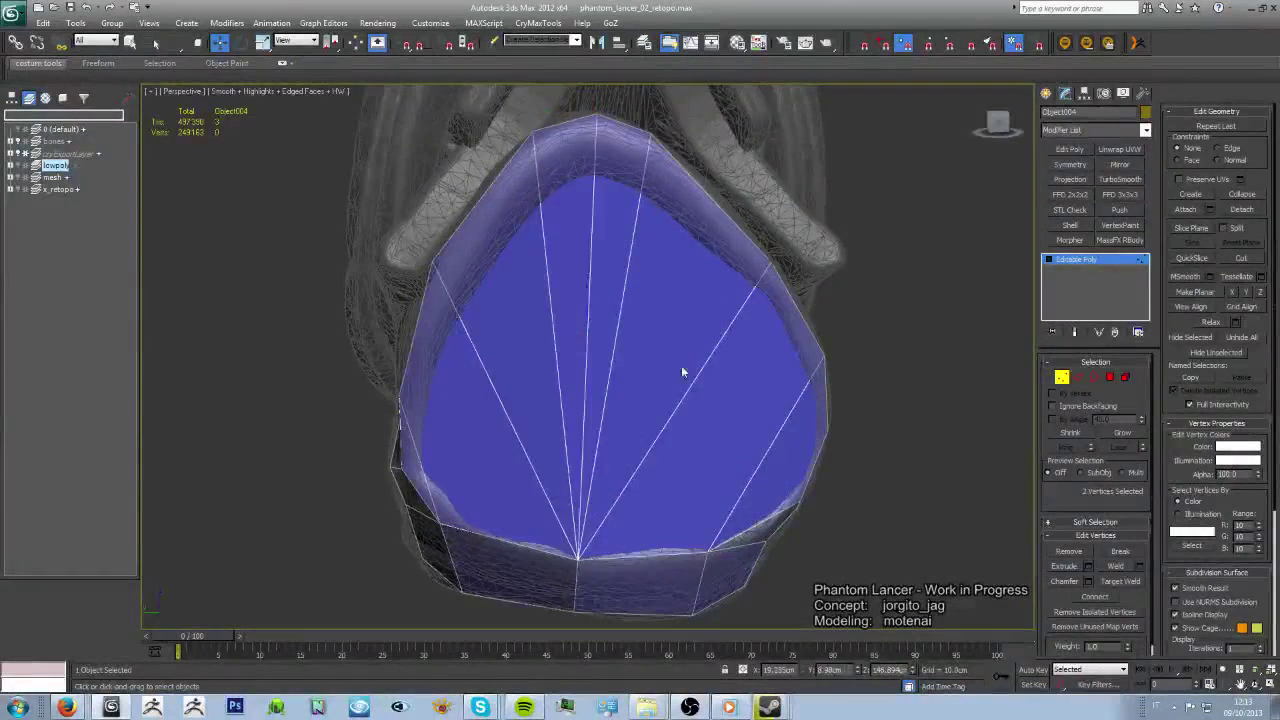
alt+middle_drag(681, 365, 645, 378)
key(ctrl+shift+w)
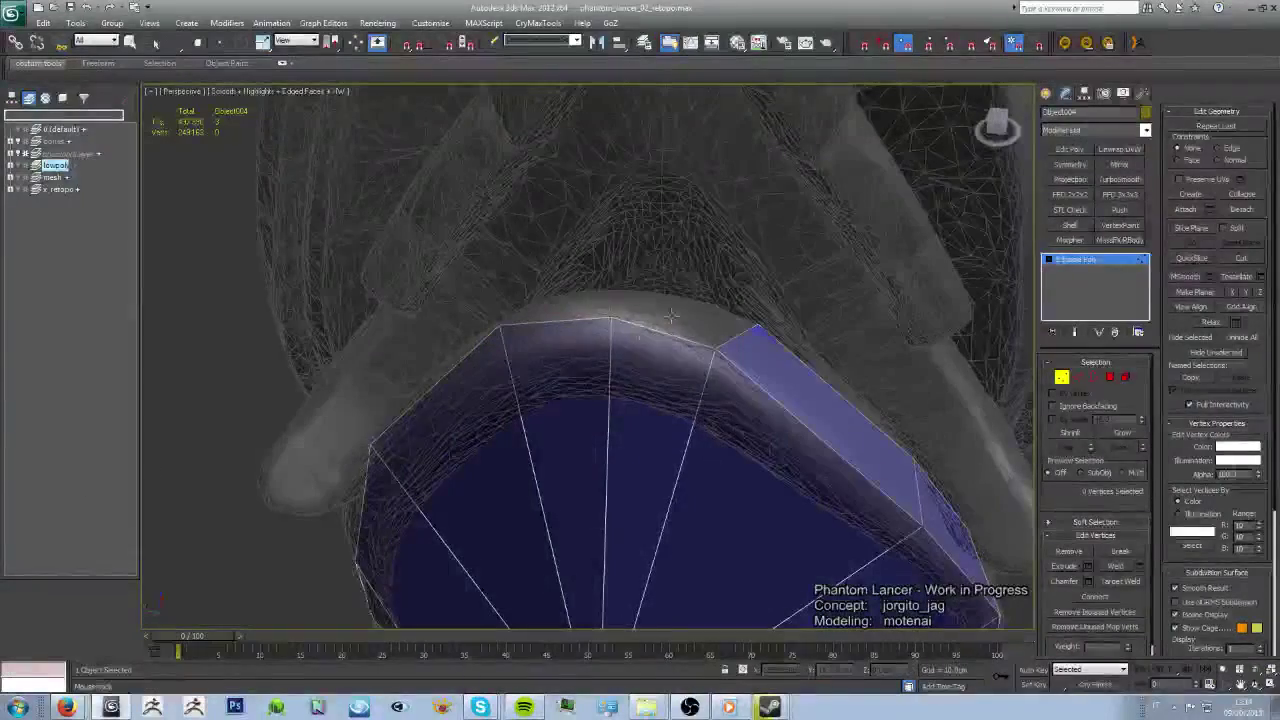
click(610, 322)
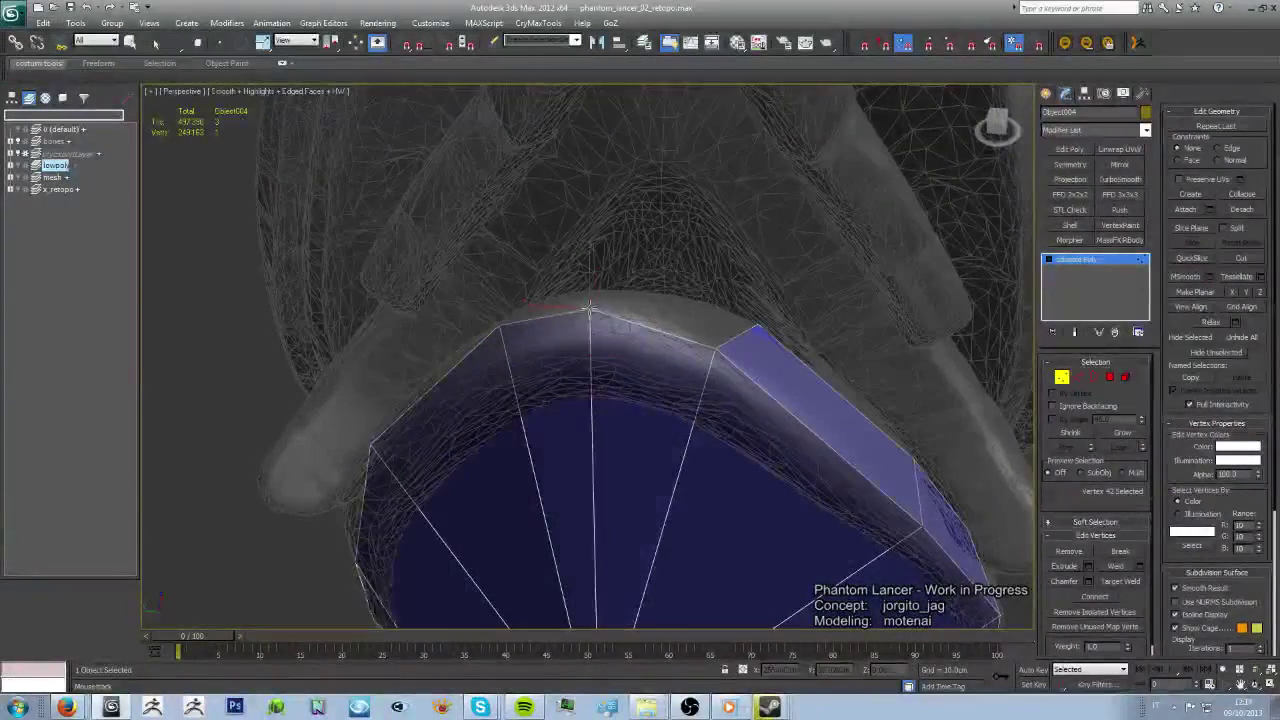
alt+middle_drag(645, 348, 648, 344)
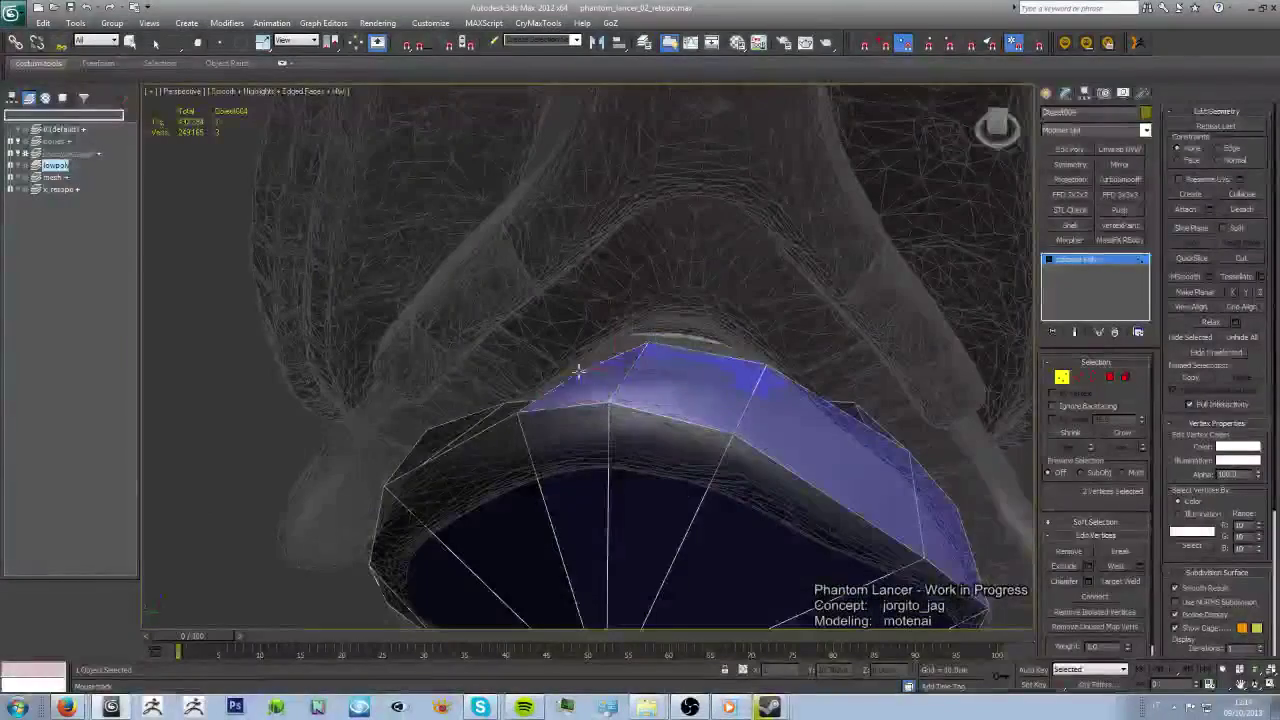
mouse_move(557, 381)
alt+middle_down()
mouse_move(686, 423)
mouse_move(694, 368)
mouse_move(648, 318)
alt+middle_up()
key(w)
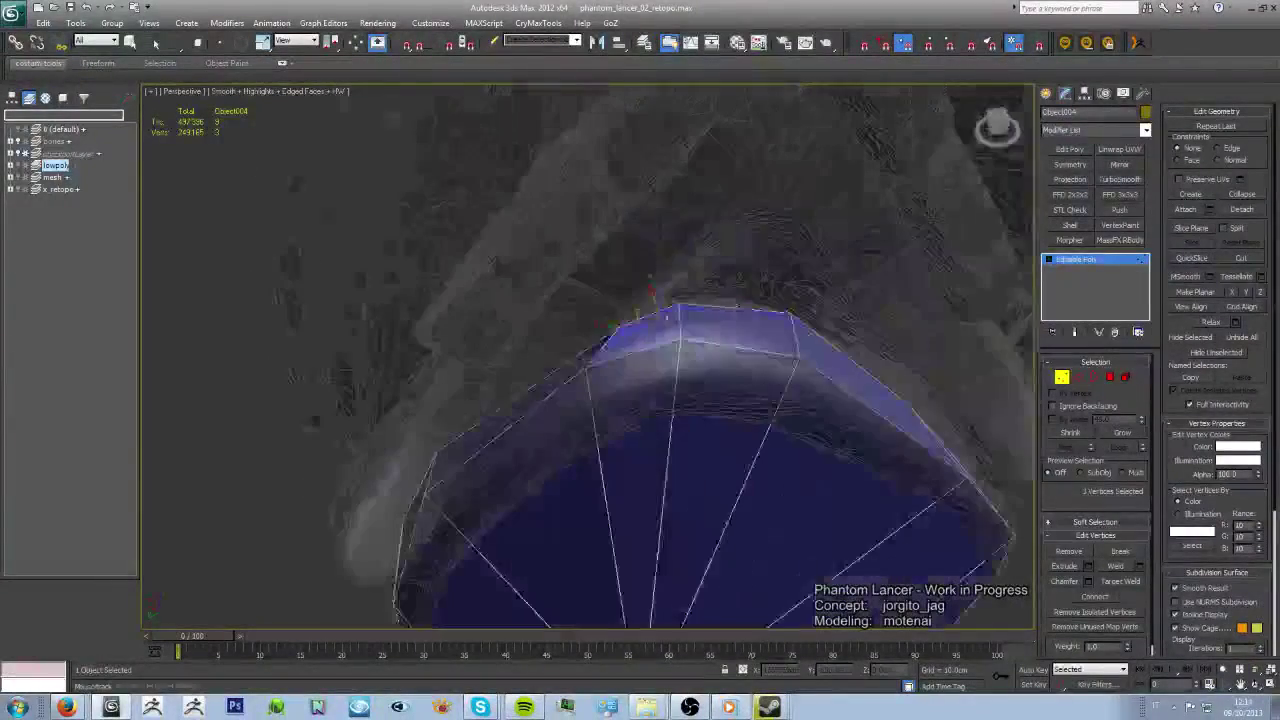
key(6)
scroll(791, 191, down, 5)
alt+middle_drag(791, 191, 700, 400)
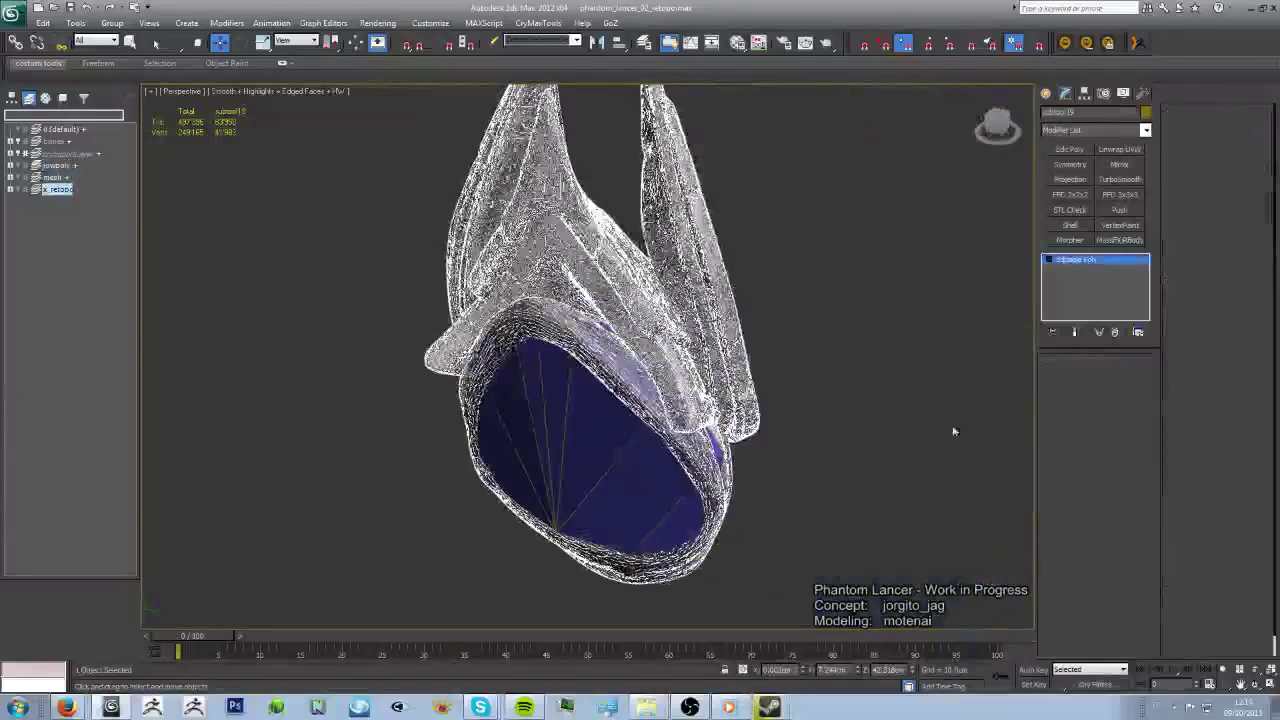
- Detach the selected red polygons from the horn mesh around the pad
click(712, 480)
key(alt+d)
key(Return)
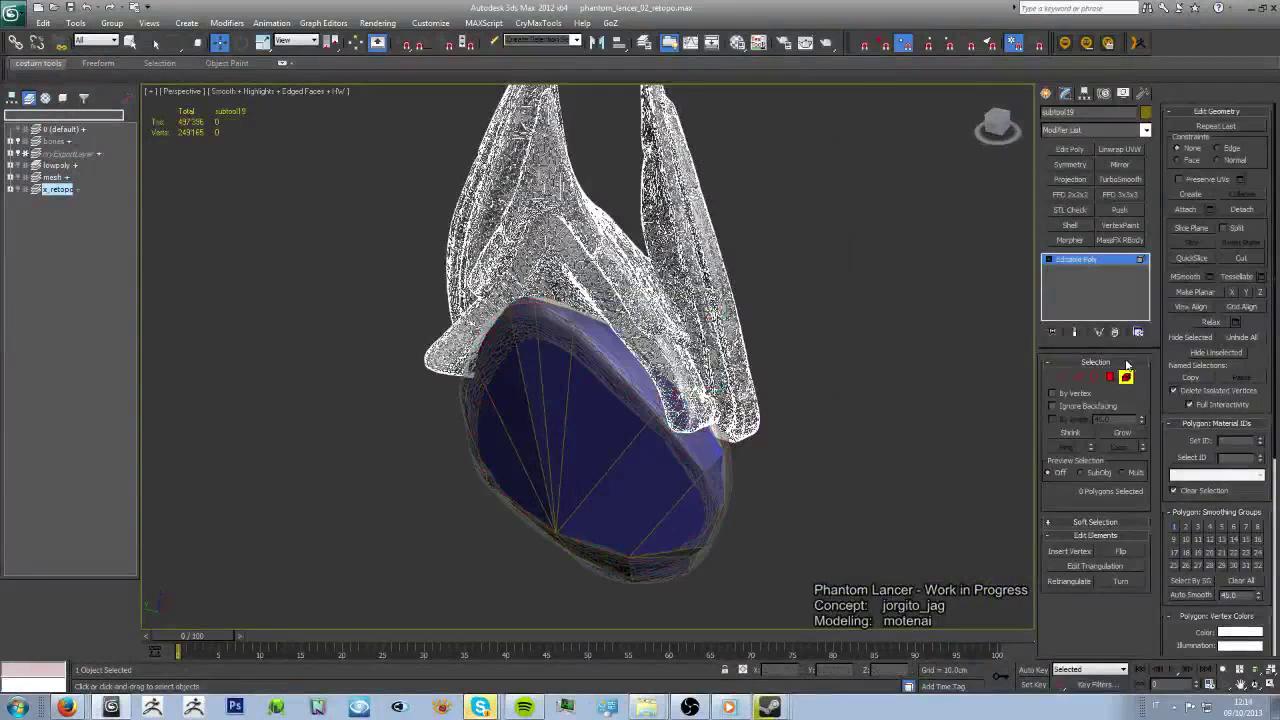
- Select the low-poly pad piece and isolate it on its own with Alt+Q
click(838, 450)
click(621, 584)
key(alt+q)
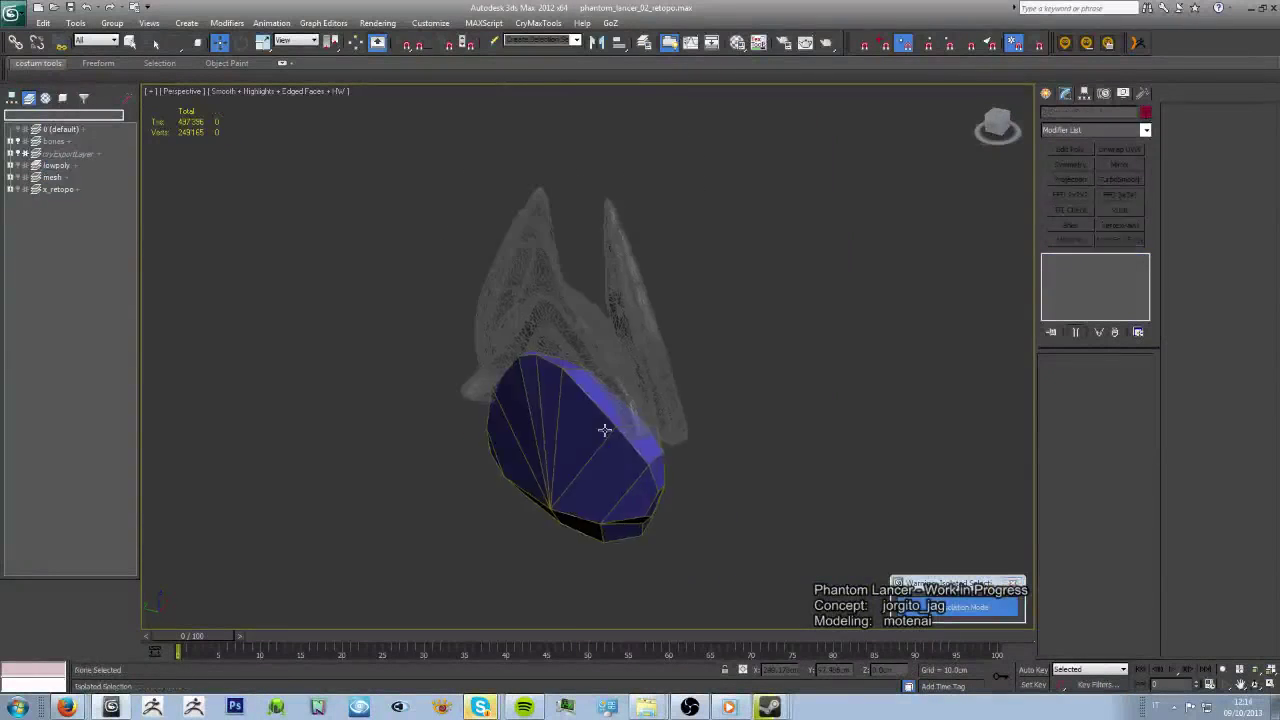
click(958, 607)
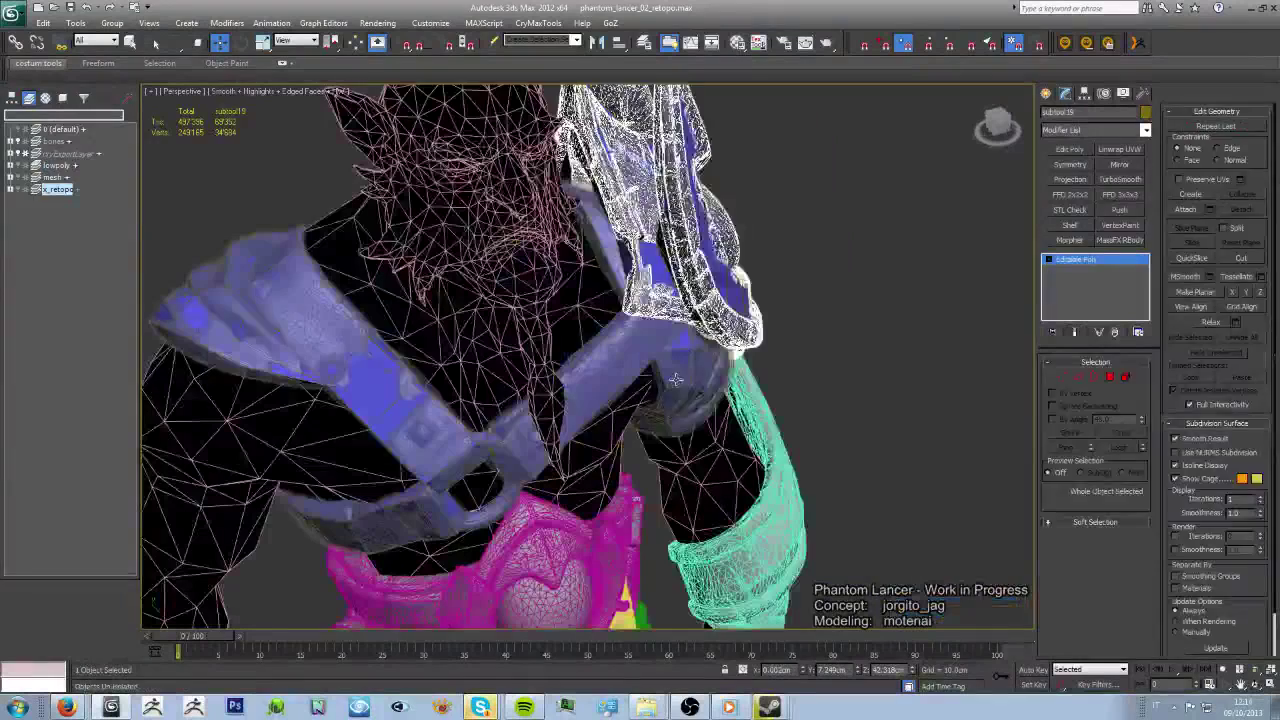
key(alt+q)
- Orbit around the isolated pad to inspect its edge and outer side
mouse_move(752, 355)
alt+middle_down()
mouse_move(830, 442)
mouse_move(228, 571)
mouse_move(540, 270)
mouse_move(469, 403)
mouse_move(546, 443)
mouse_move(494, 429)
mouse_move(498, 453)
mouse_move(584, 347)
mouse_move(571, 294)
mouse_move(596, 258)
mouse_move(640, 300)
mouse_move(720, 306)
mouse_move(630, 248)
mouse_move(620, 337)
mouse_move(672, 328)
alt+middle_up()
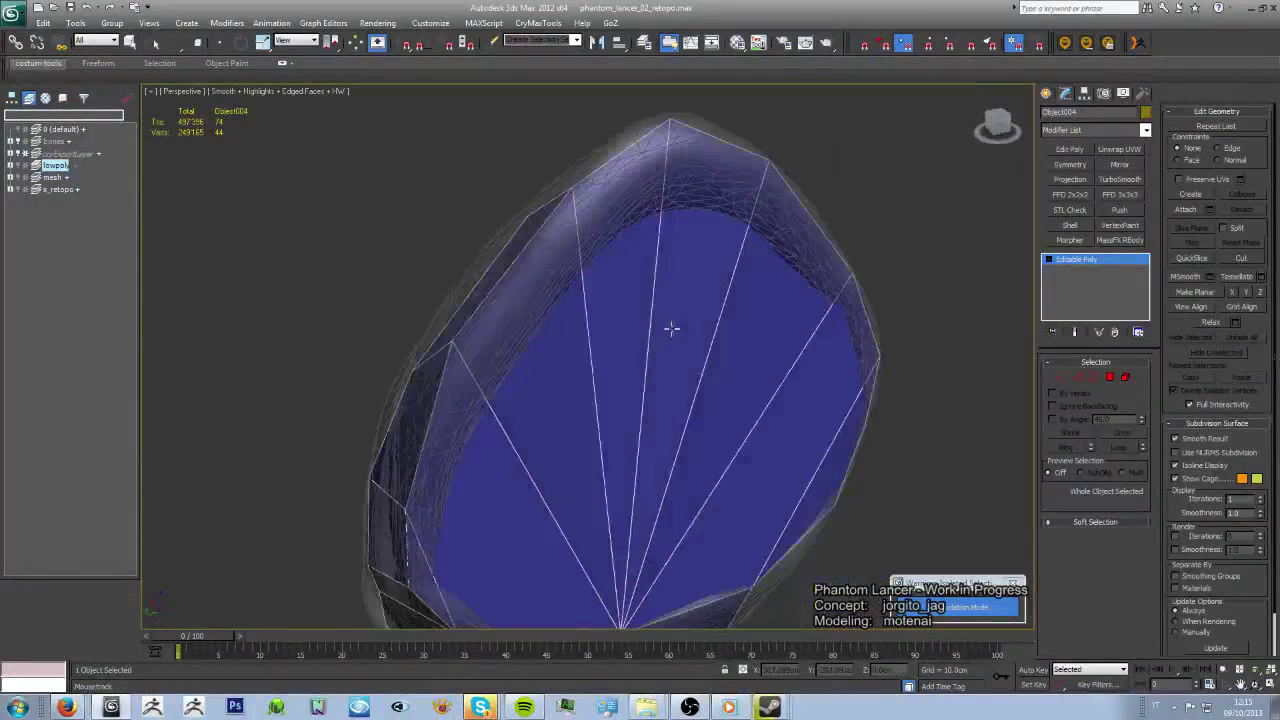
mouse_move(565, 337)
alt+middle_down()
mouse_move(640, 324)
mouse_move(571, 543)
mouse_move(646, 423)
mouse_move(627, 468)
alt+middle_up()
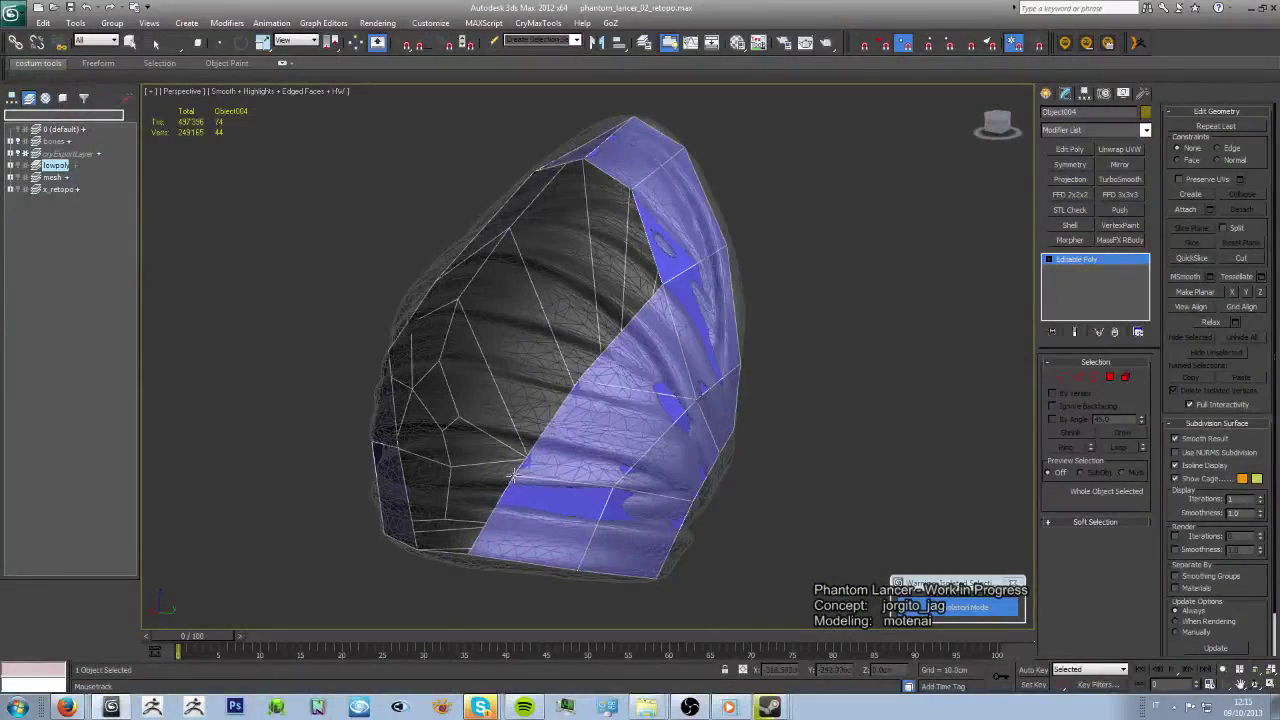
mouse_move(614, 457)
alt+middle_down()
mouse_move(660, 445)
mouse_move(786, 480)
mouse_move(857, 443)
mouse_move(674, 420)
mouse_move(721, 388)
mouse_move(600, 371)
alt+middle_up()
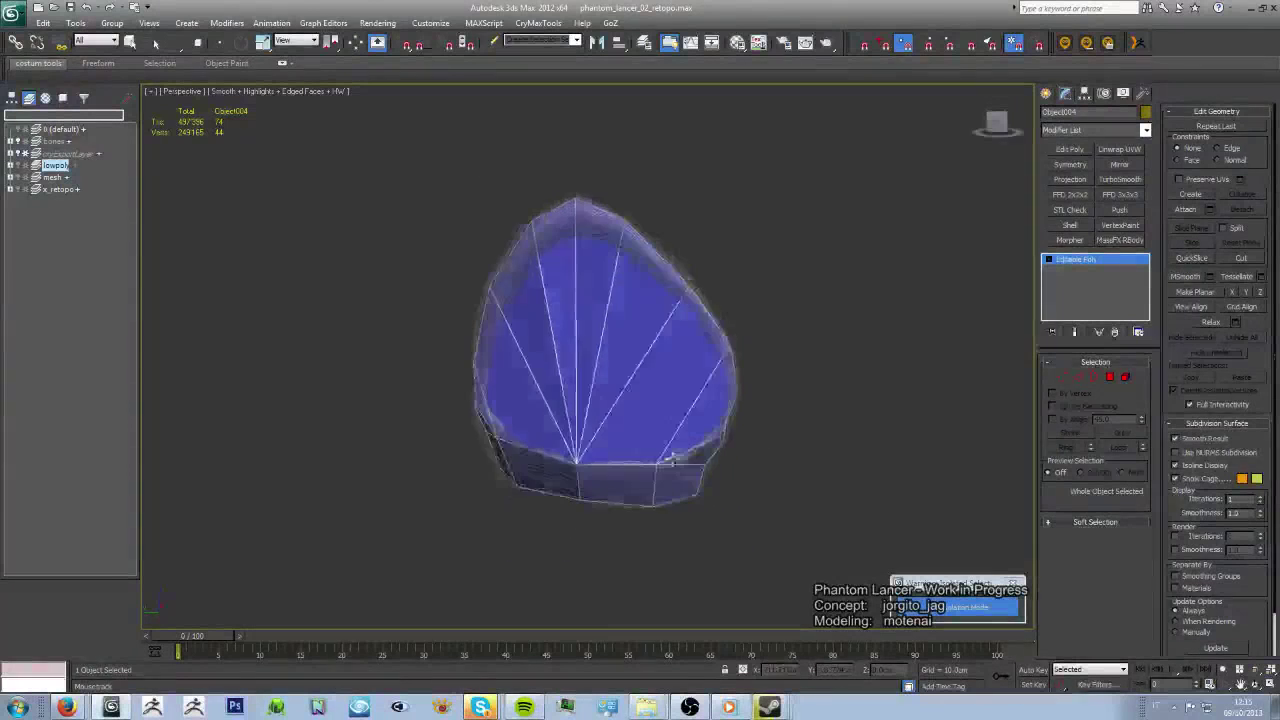
scroll(600, 371, up, 5)
- Work on the pad's edges and select the central vertical edge of the inner face
key(w)
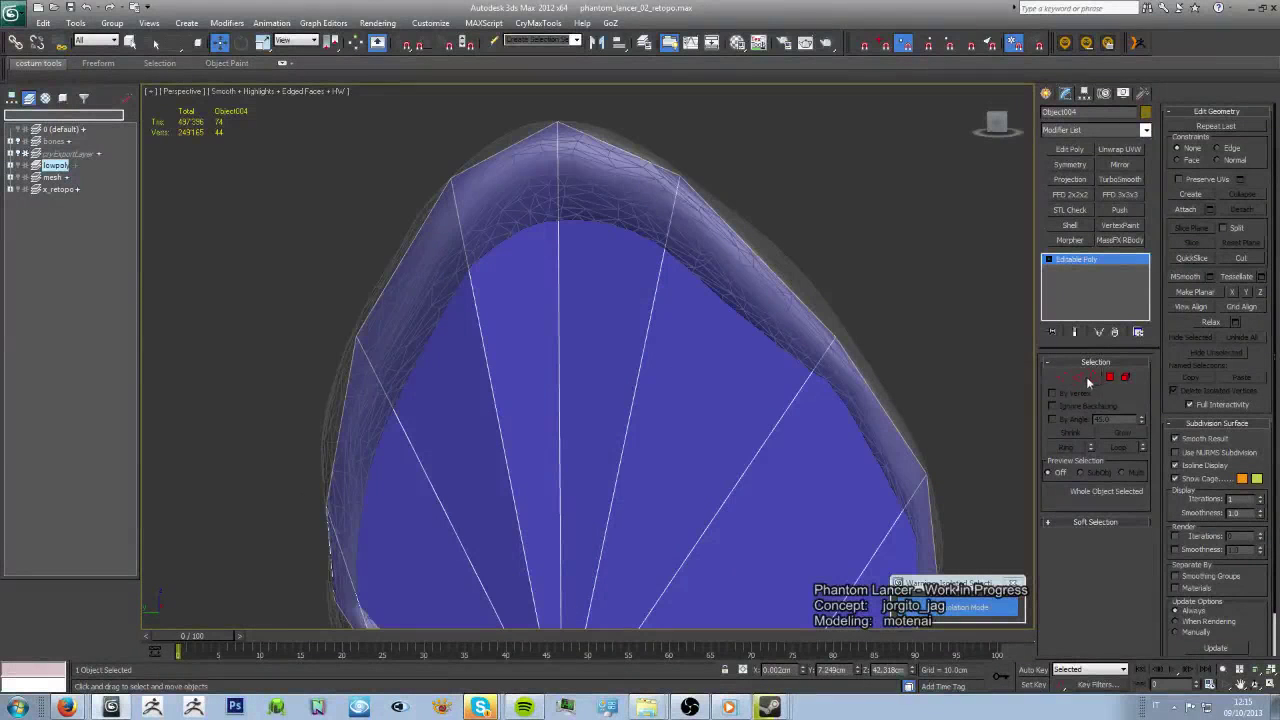
click(1078, 377)
click(561, 296)
key(ctrl+z)
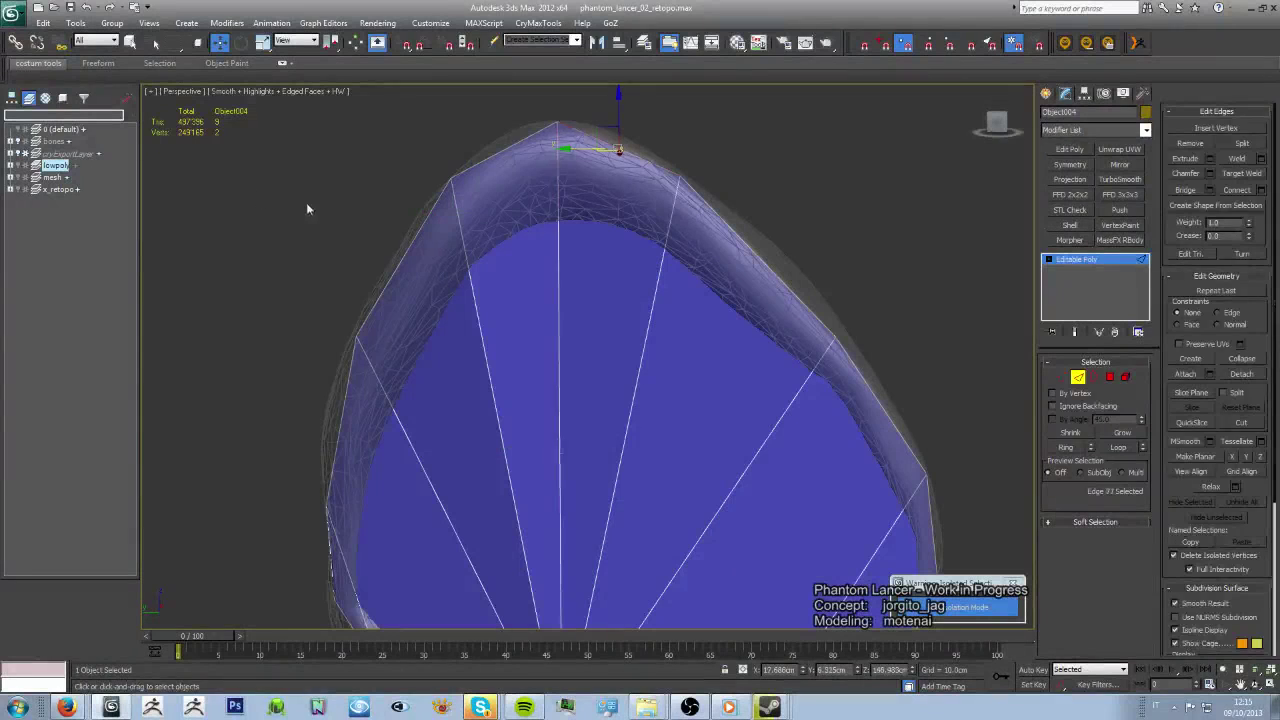
key(ctrl+y)
click(1076, 259)
right_click(1082, 260)
click(452, 363)
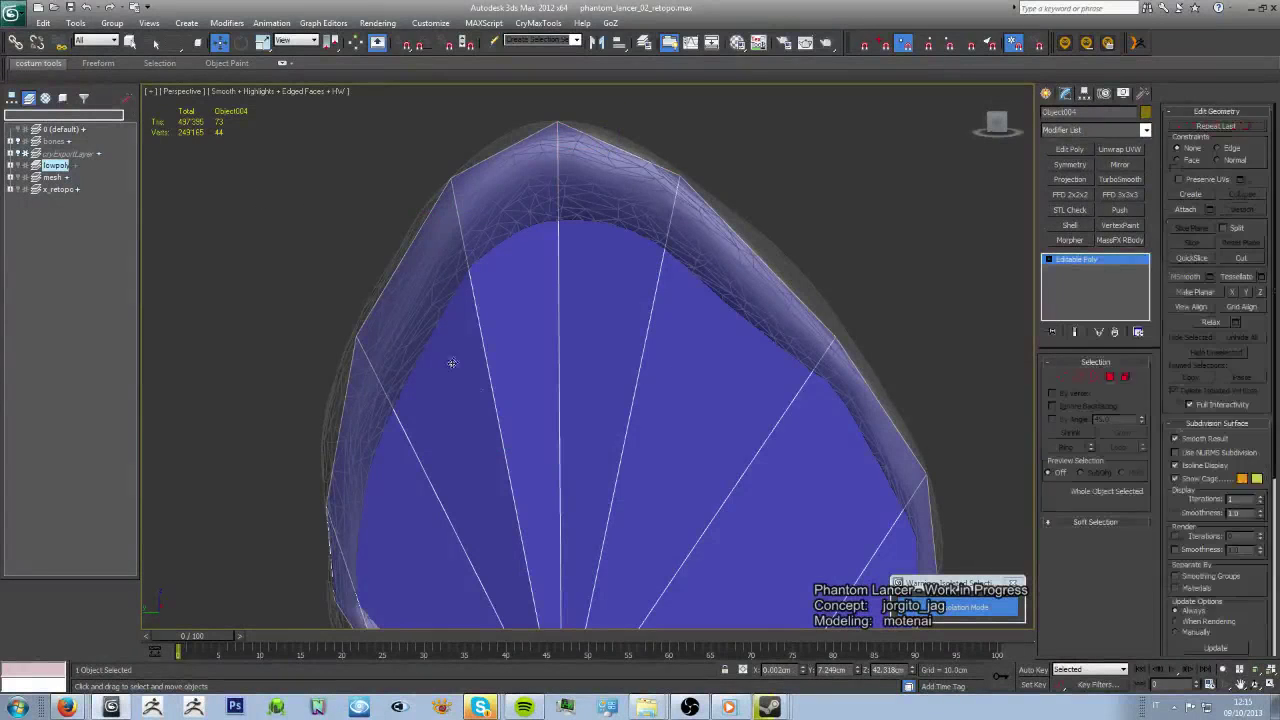
key(2)
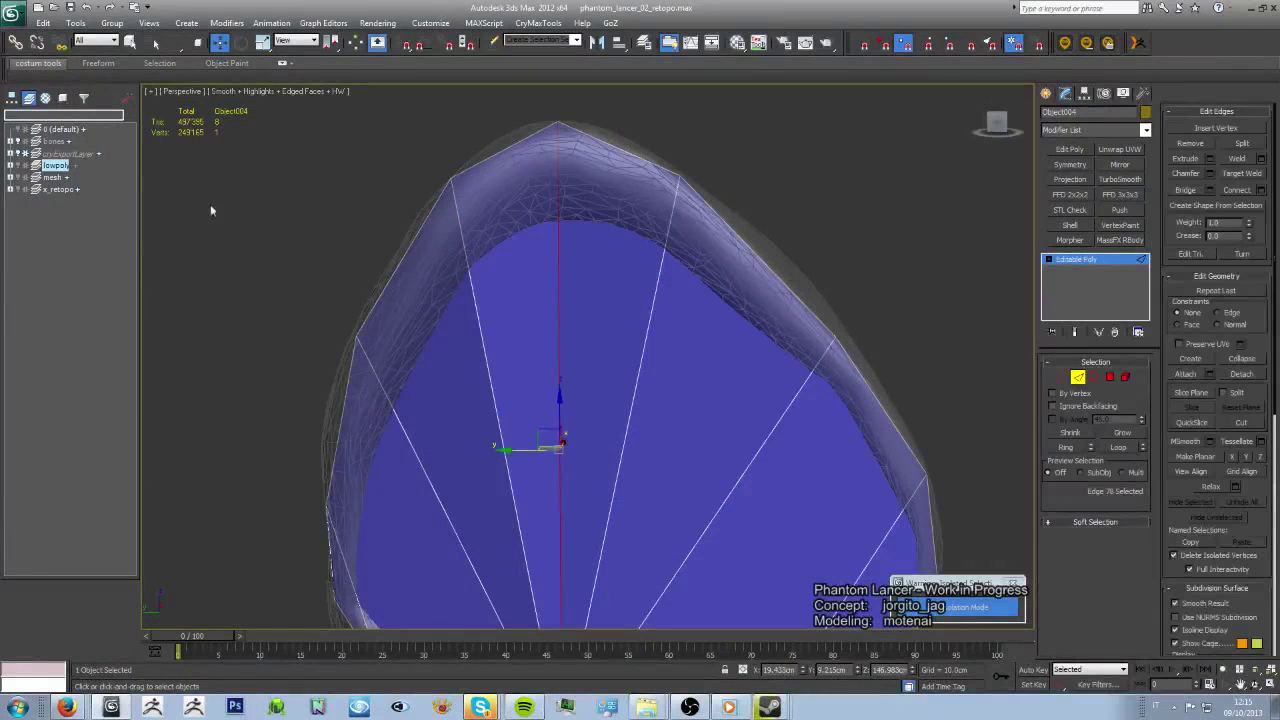
- Retriangulate the inner face so edges no longer fan from one corner, then check it
alt+middle_drag(255, 195, 763, 366)
scroll(611, 343, down, 3)
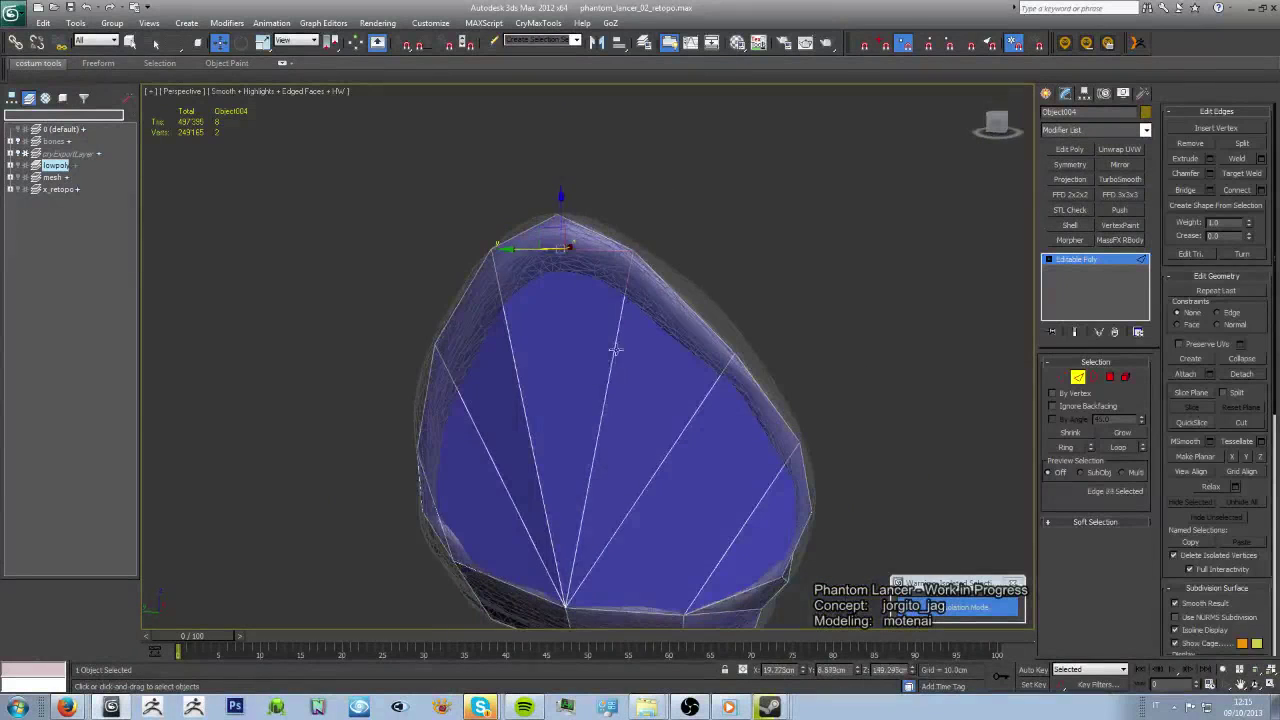
key(ctrl+z)
key(ctrl+z)
key(ctrl+z)
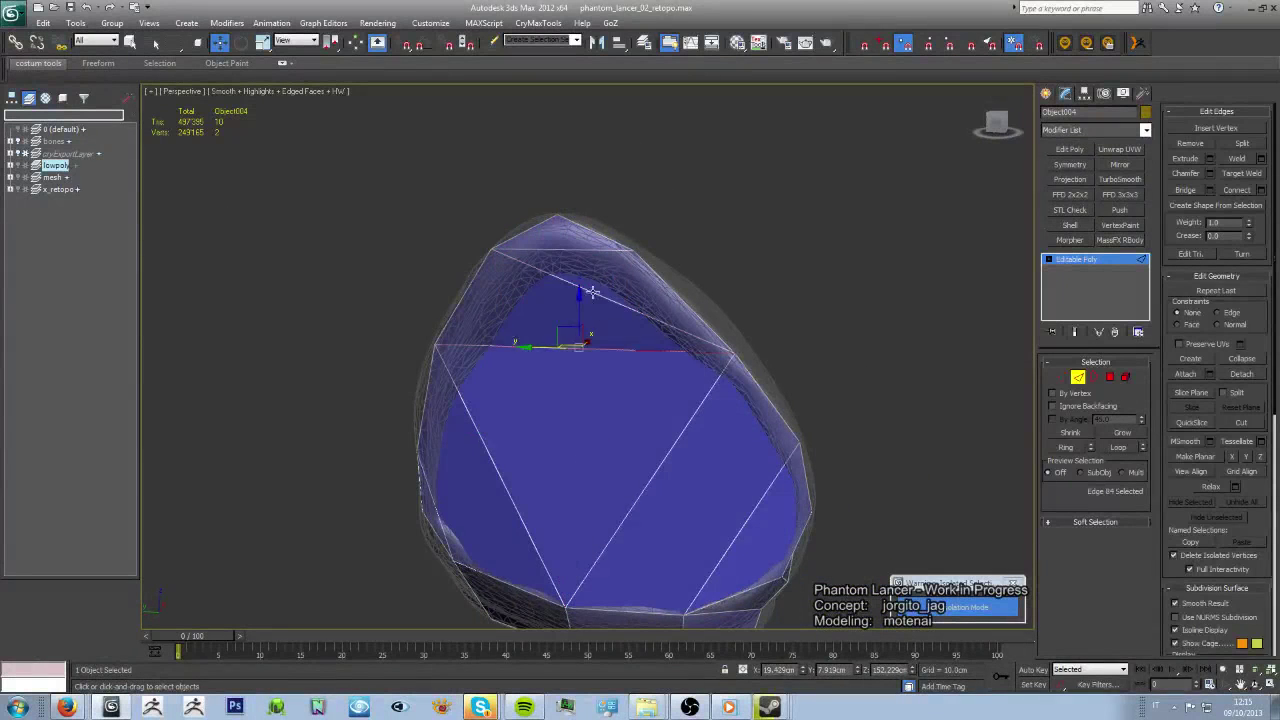
key(ctrl+z)
alt+middle_drag(248, 196, 623, 362)
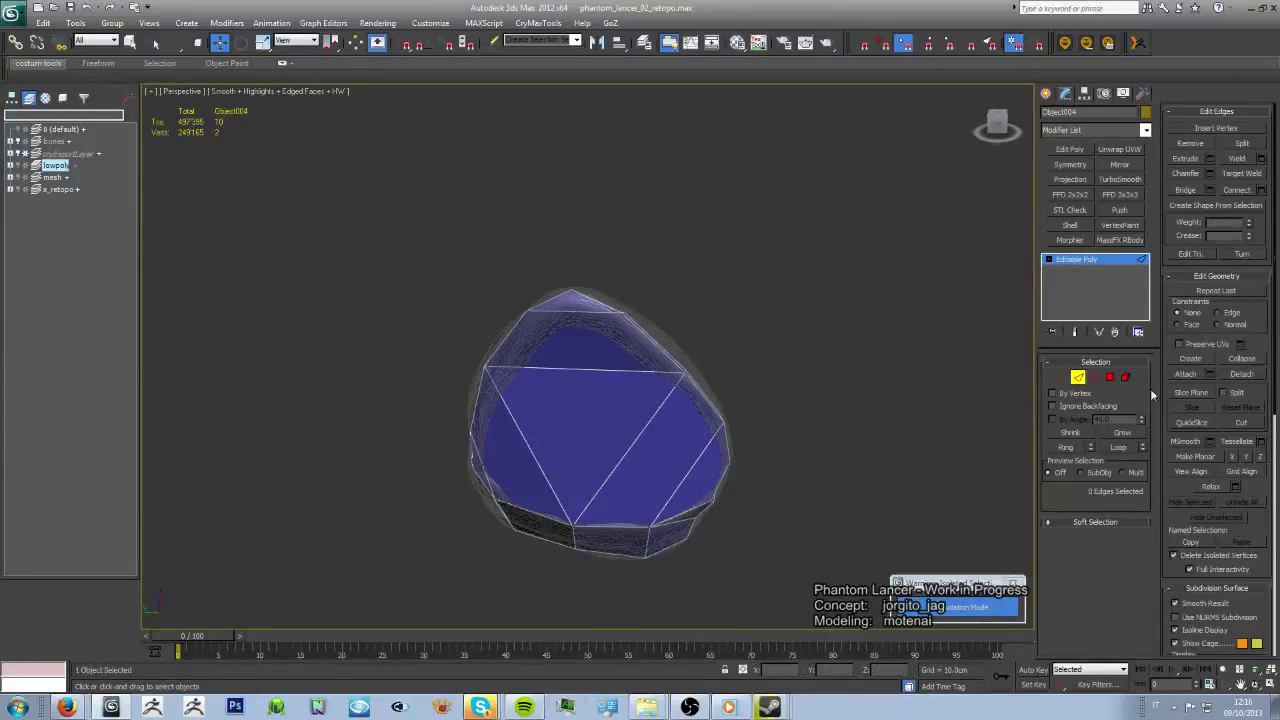
click(788, 417)
alt+middle_drag(788, 417, 682, 418)
click(682, 418)
- Exit isolation and select the shoulder armour, strap pieces and the blade-shaped arm piece
key(alt+q)
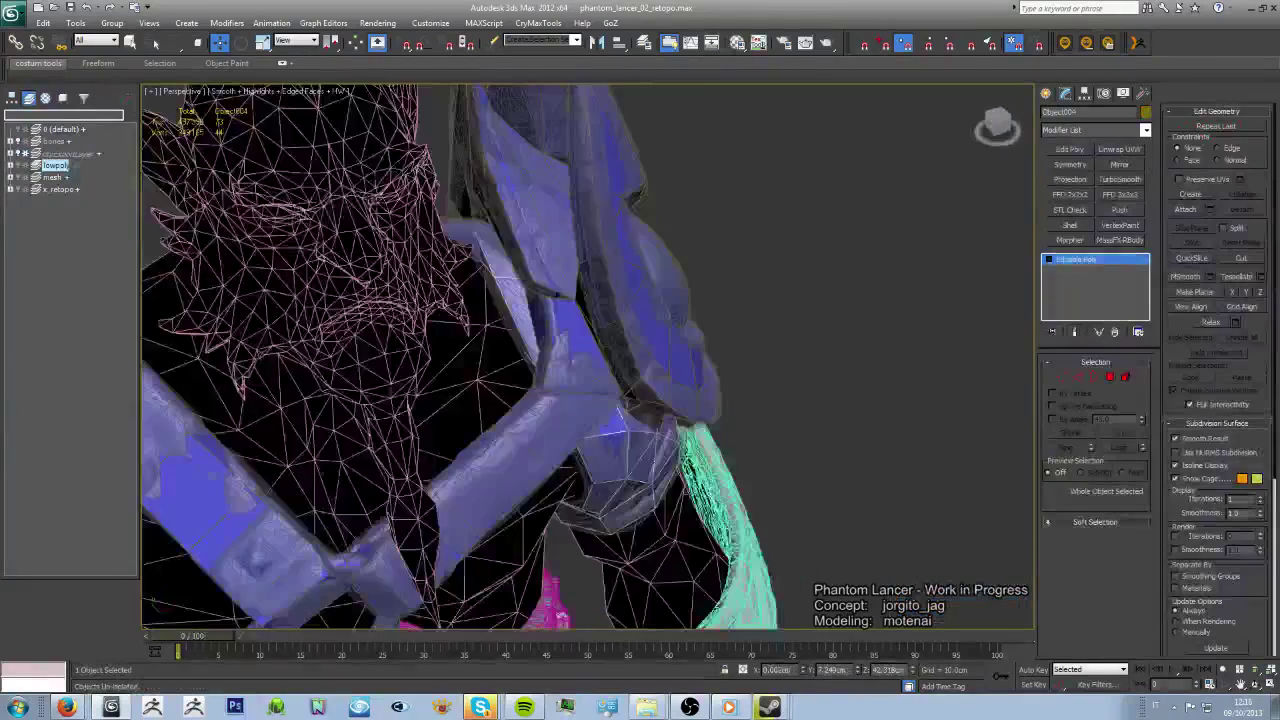
scroll(590, 360, down, 5)
click(690, 250)
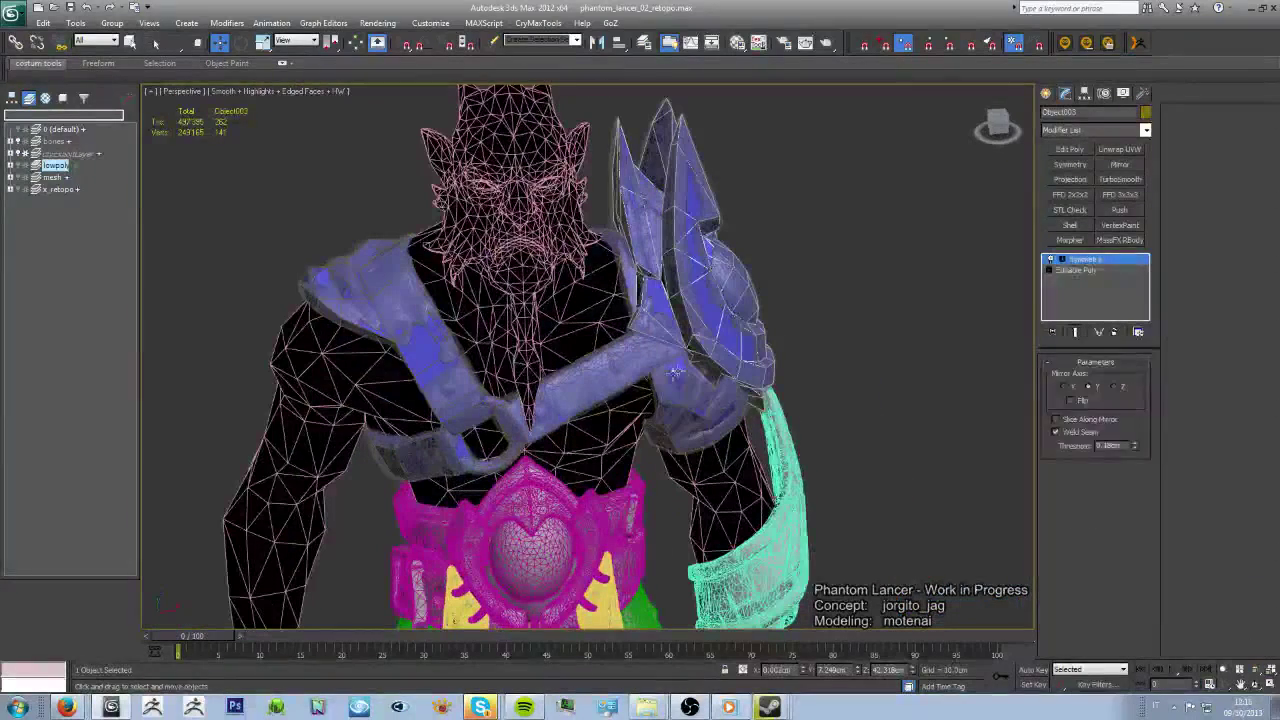
ctrl+click(700, 400)
ctrl+click(427, 371)
ctrl+click(495, 452)
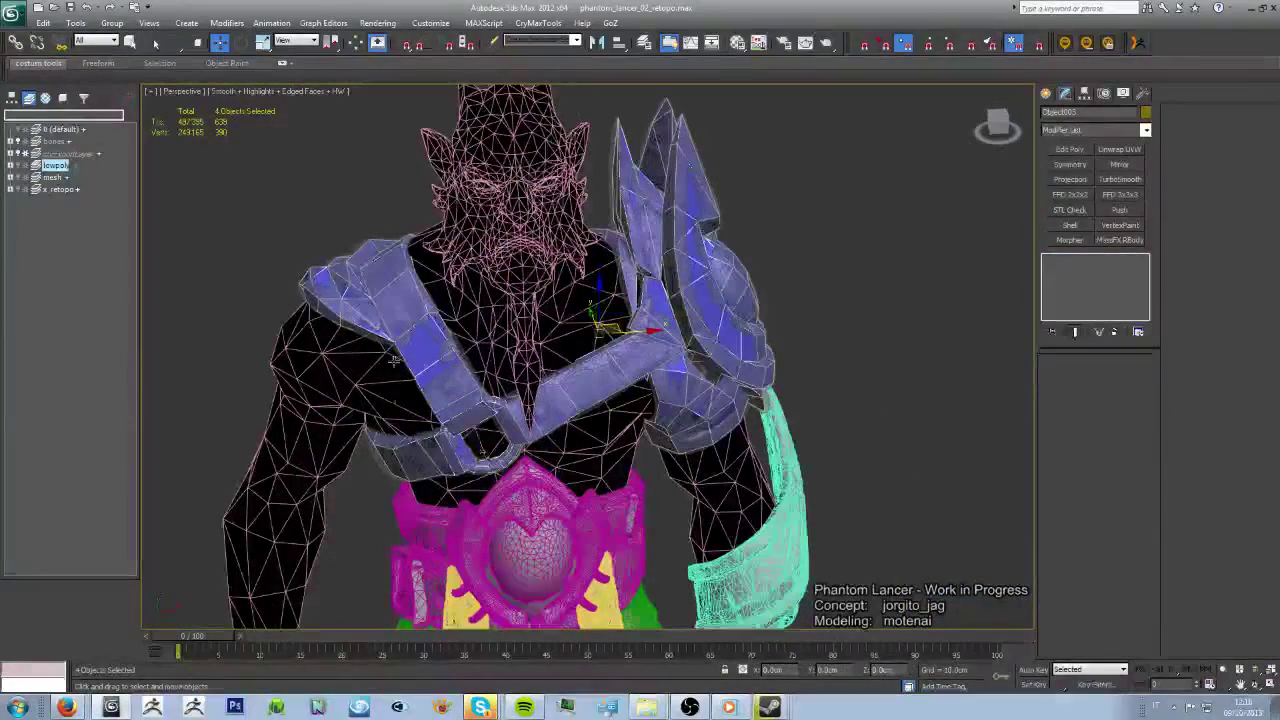
alt+middle_drag(476, 368, 851, 395)
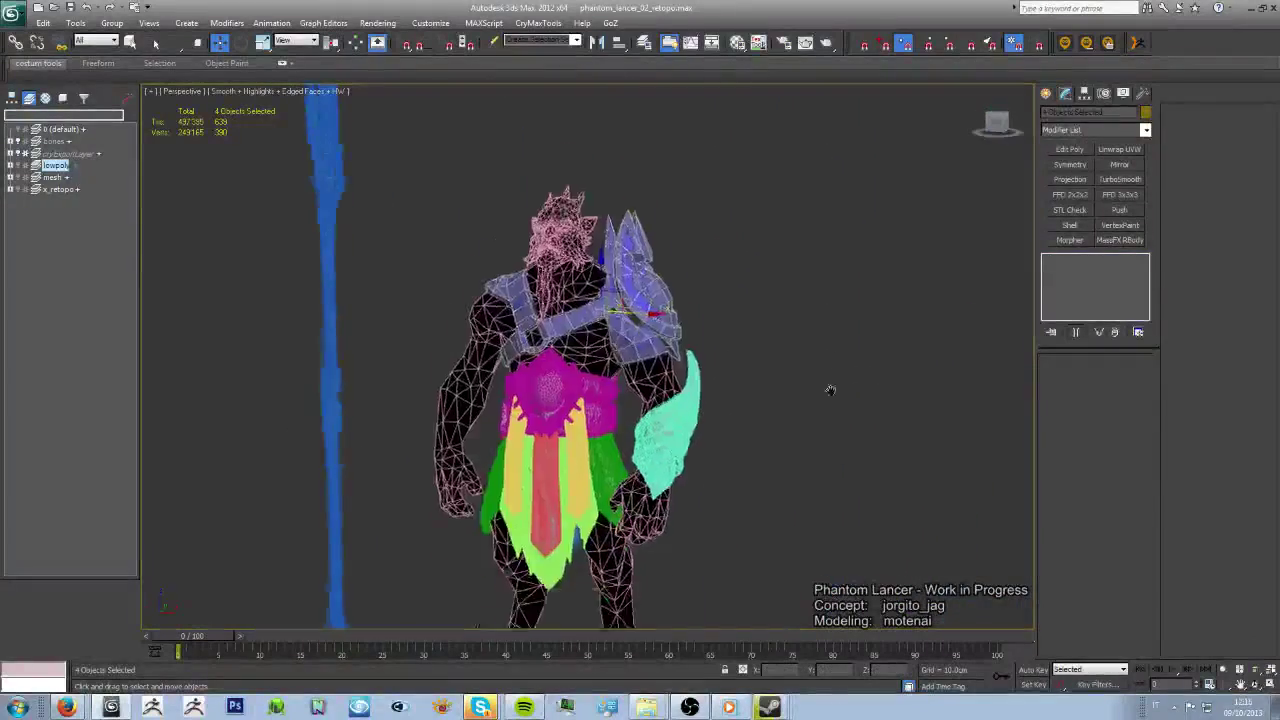
click(715, 400)
alt+middle_drag(715, 400, 832, 481)
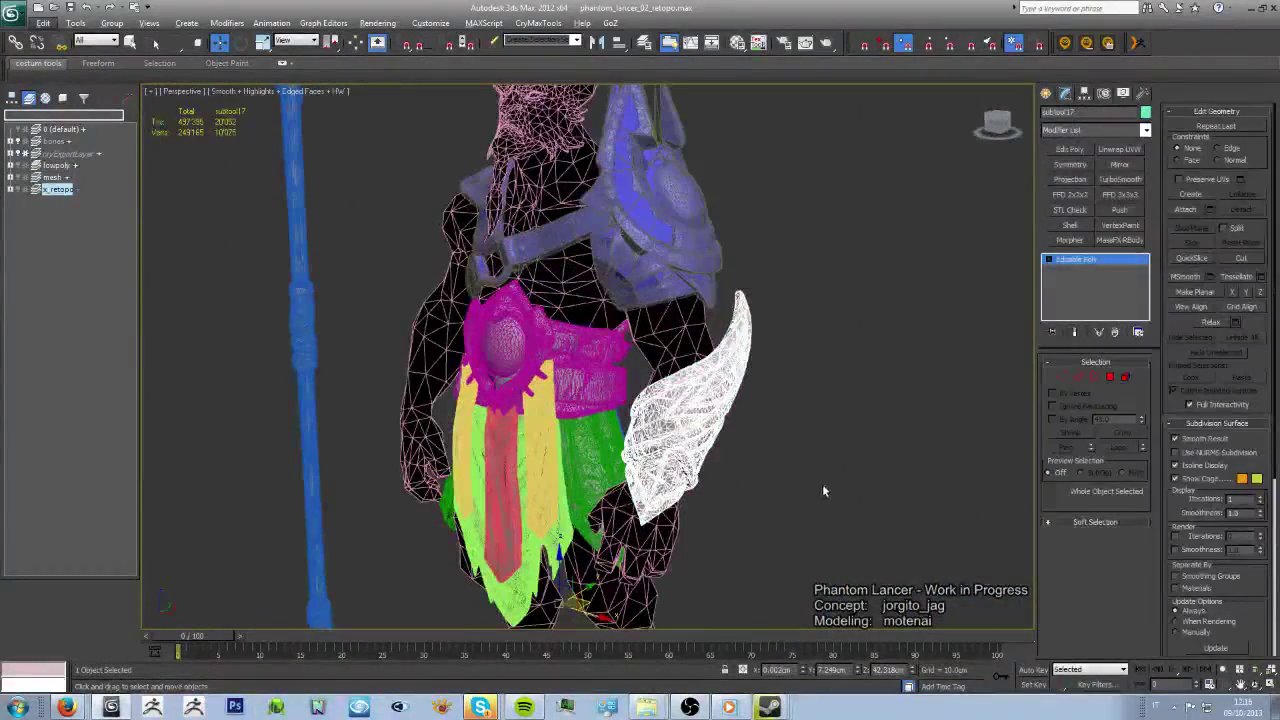
- Clone a shoulder polygon from the low-poly body mesh out beside the arm piece
click(656, 227)
key(4)
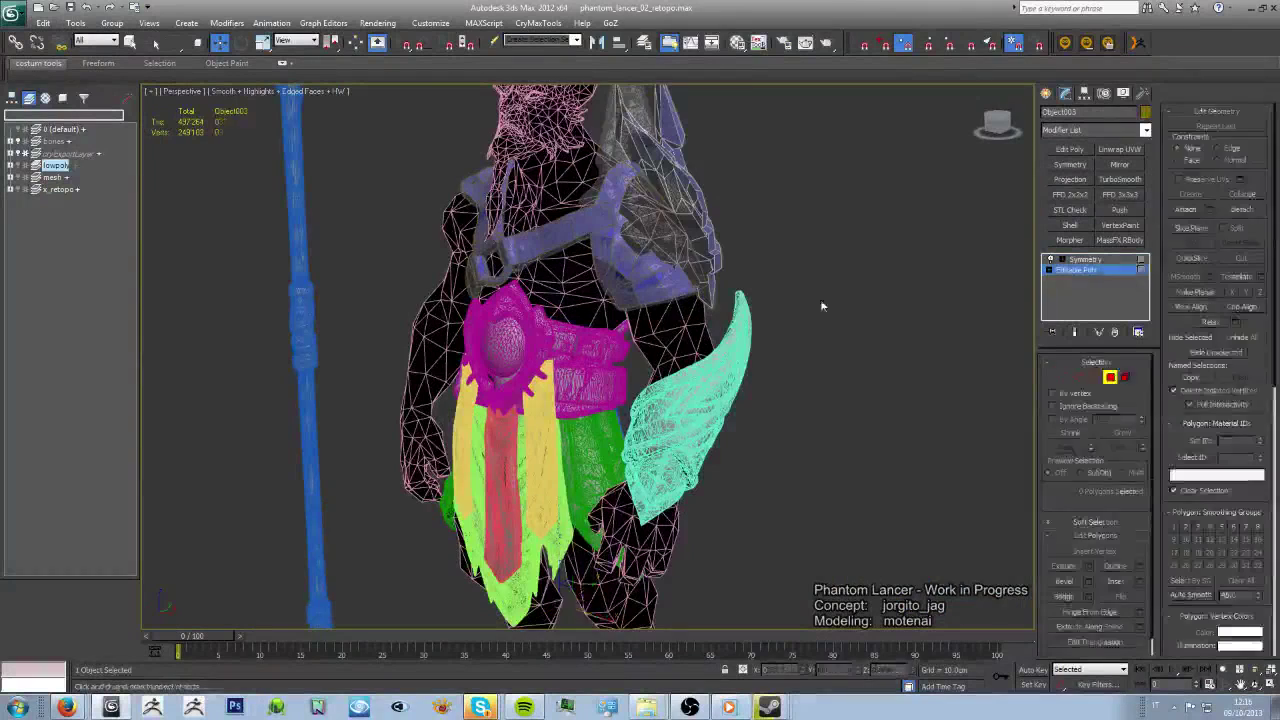
mouse_move(820, 299)
alt+middle_down()
mouse_move(670, 311)
mouse_move(610, 255)
alt+middle_up()
click(605, 252)
shift+drag(450, 488, 440, 480)
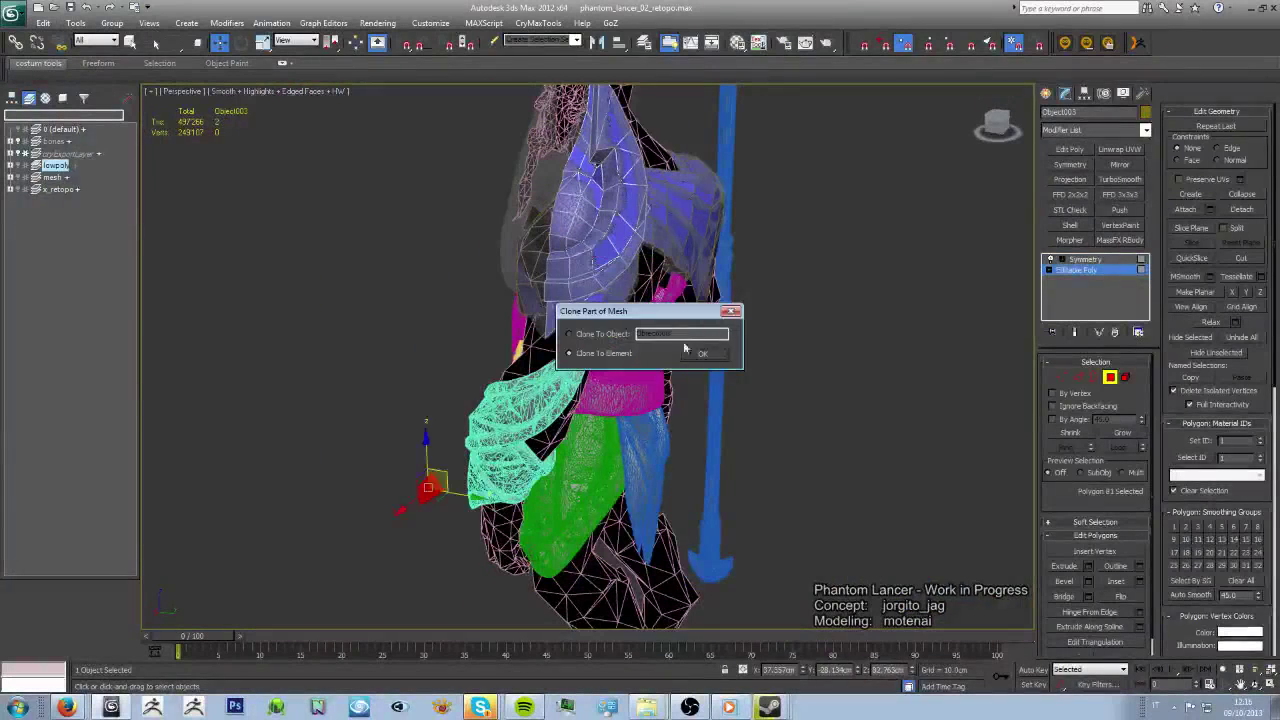
click(702, 356)
- Isolate the cloned polygon with the horn and position it beside the horn sculpt
key(alt+q)
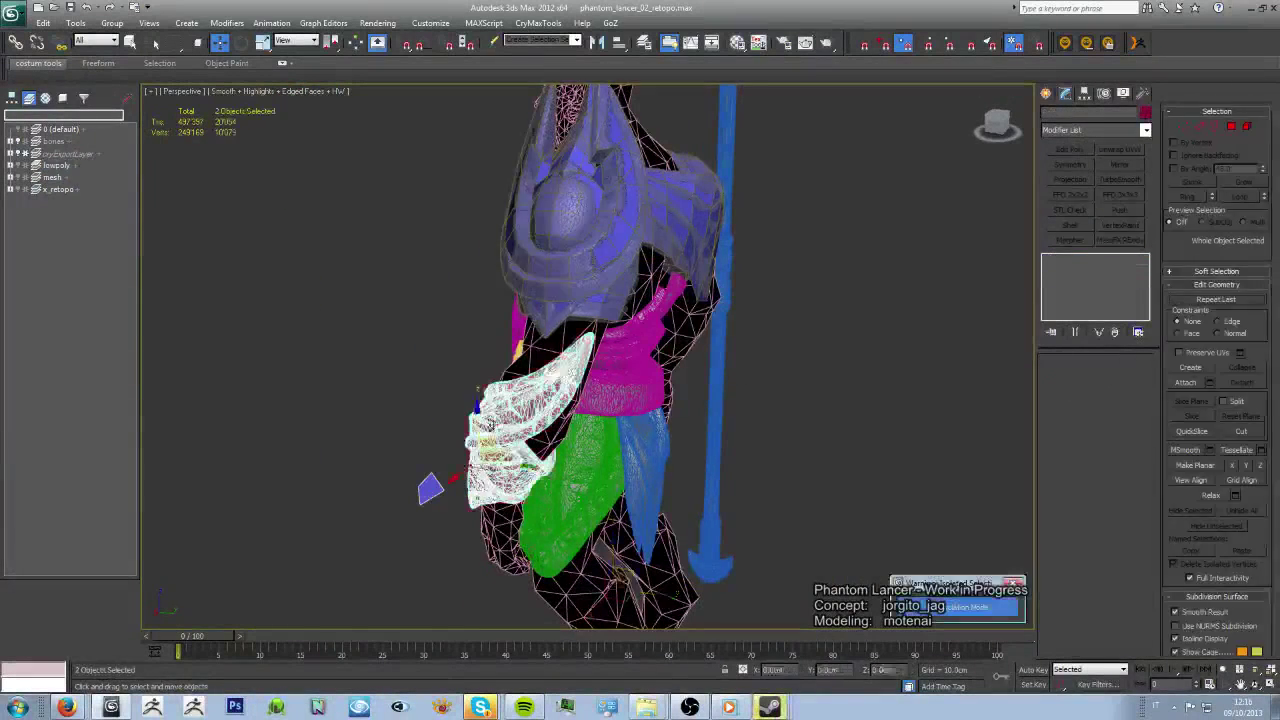
scroll(725, 480, up, 2)
scroll(790, 477, up, 3)
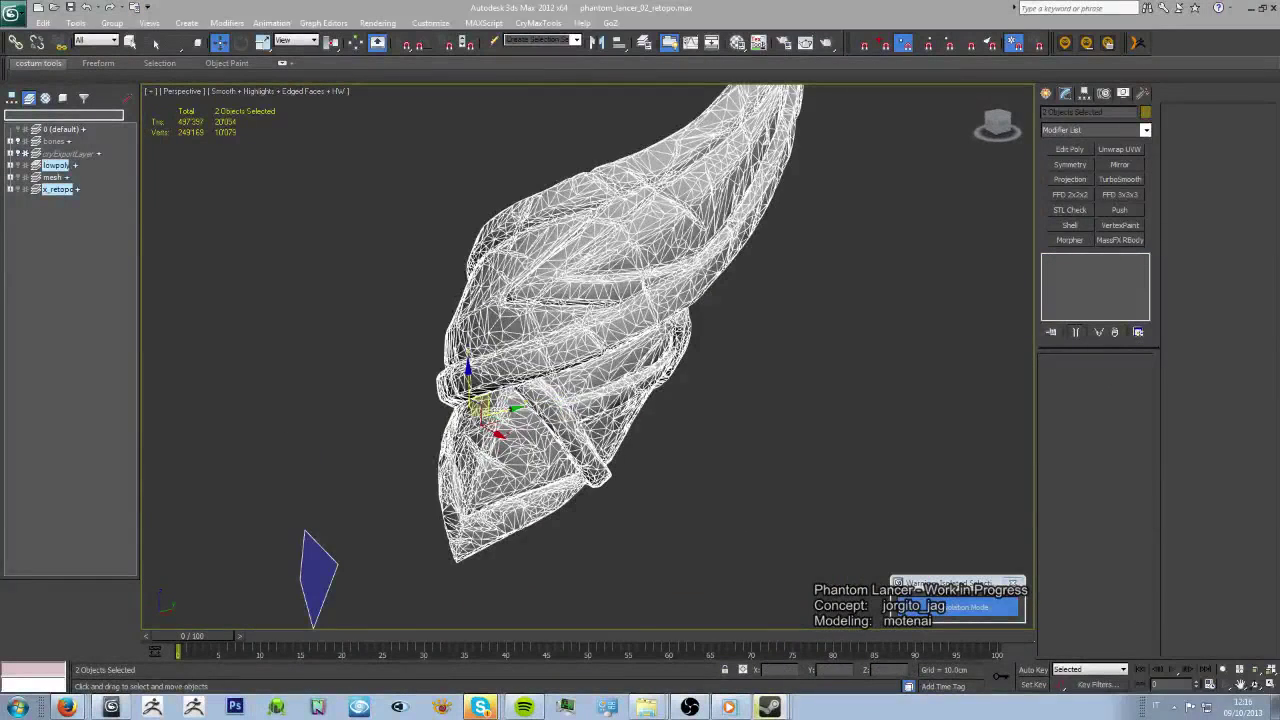
click(771, 386)
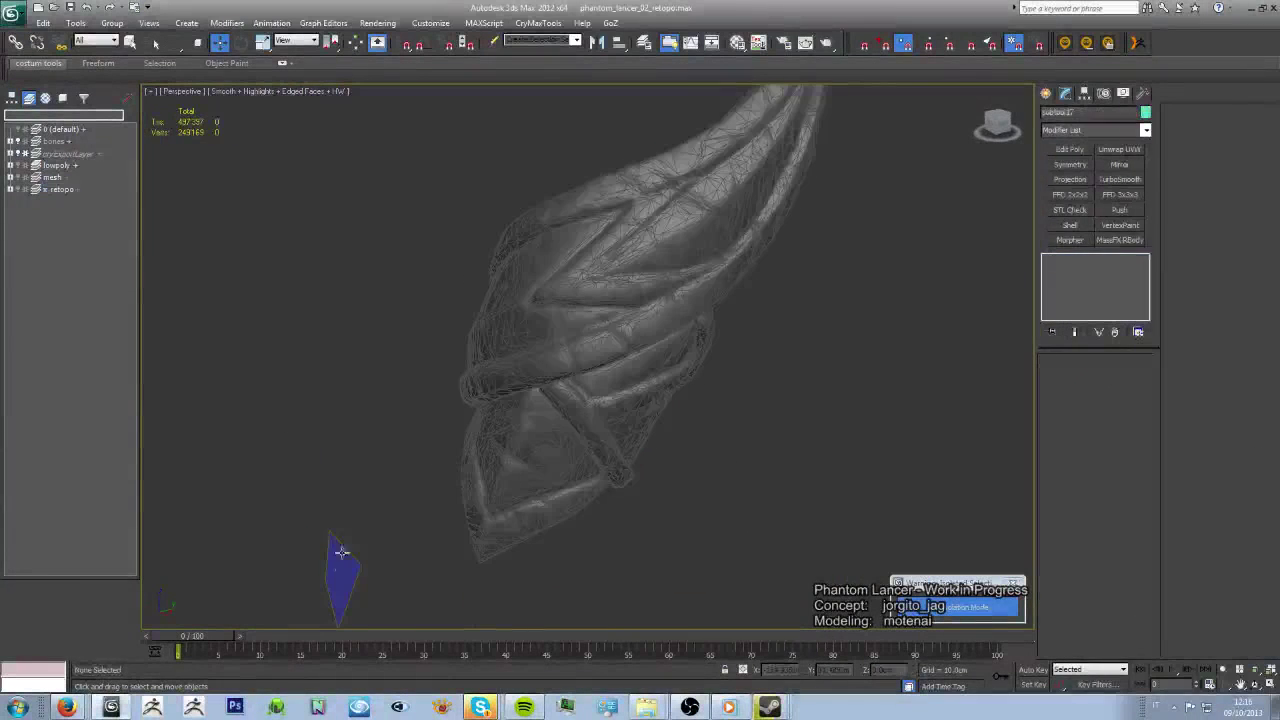
mouse_move(343, 551)
middle_down()
mouse_move(409, 518)
mouse_move(528, 548)
mouse_move(472, 531)
mouse_move(517, 486)
mouse_move(306, 492)
middle_up()
- Try pulling the quad's top vertex onto the horn with Mousetrack, then return to Select and Move
key(q)
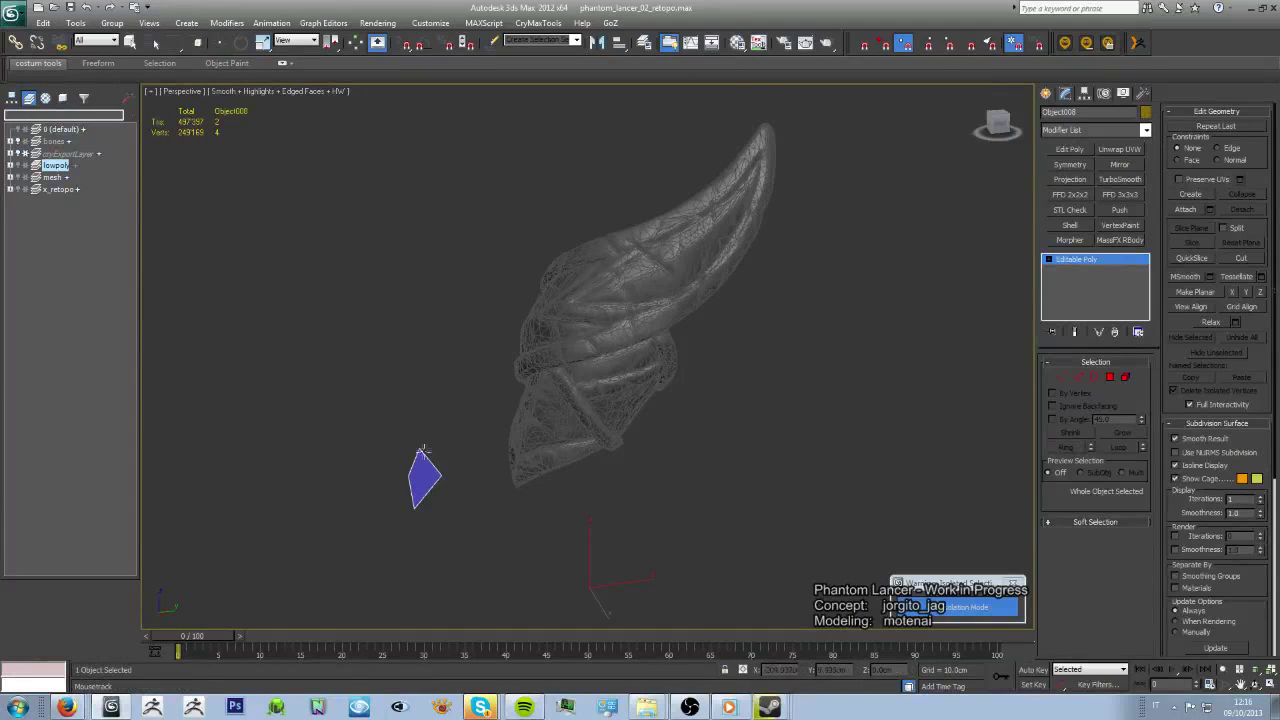
drag(410, 455, 508, 437)
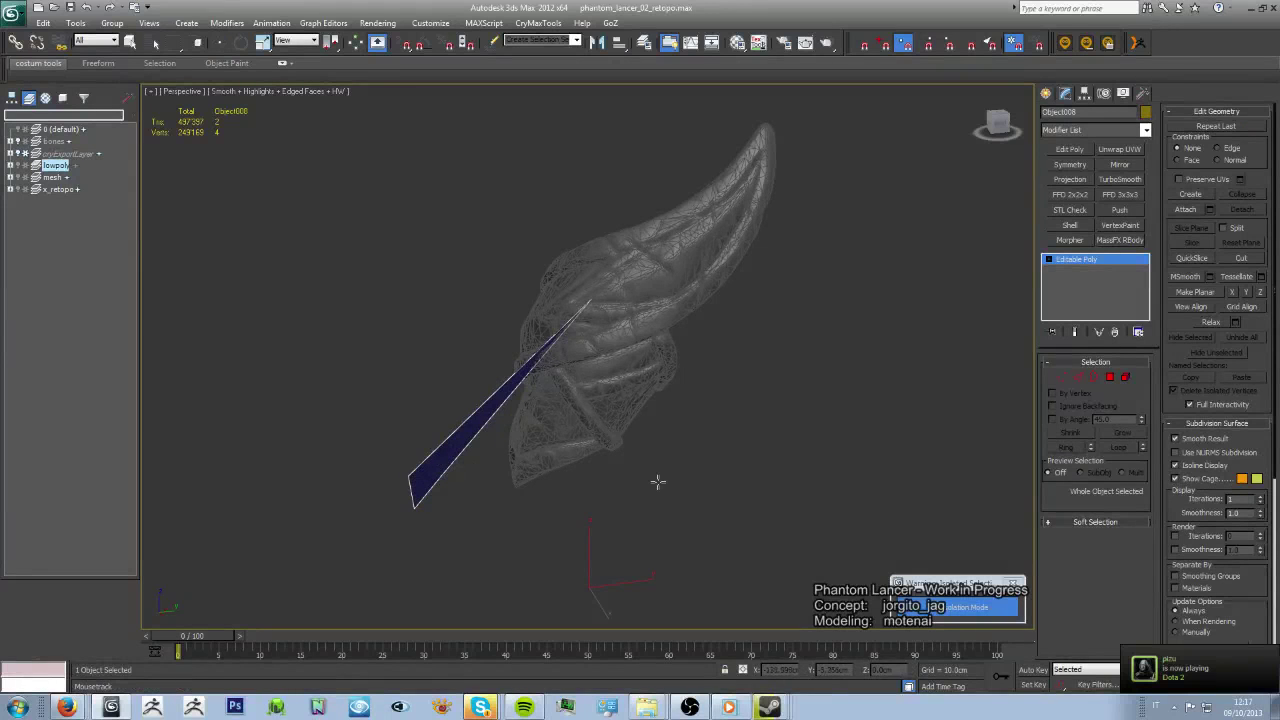
key(w)
mouse_move(657, 482)
alt+middle_down()
mouse_move(703, 463)
mouse_move(605, 461)
alt+middle_up()
- Undo the stretched edit and select the small blue polygon in Polygon mode
key(ctrl+z)
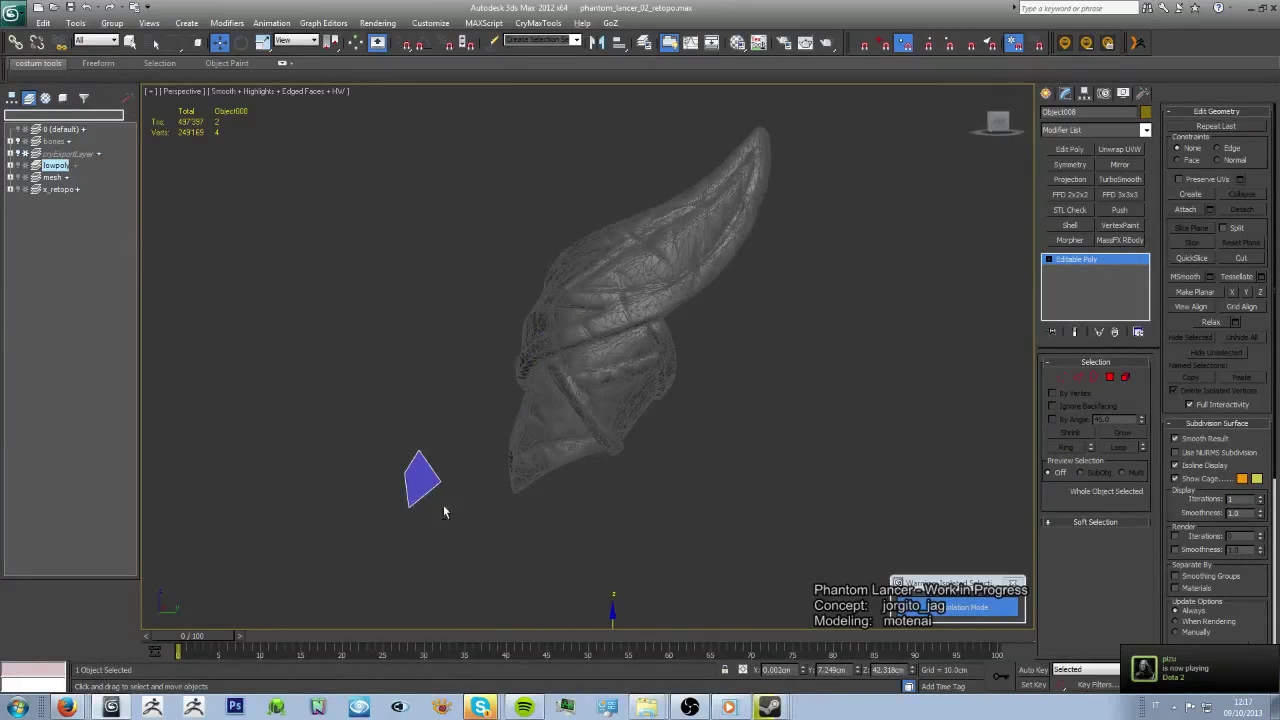
alt+middle_drag(444, 505, 430, 506)
key(4)
click(428, 505)
alt+middle_drag(653, 318, 710, 310)
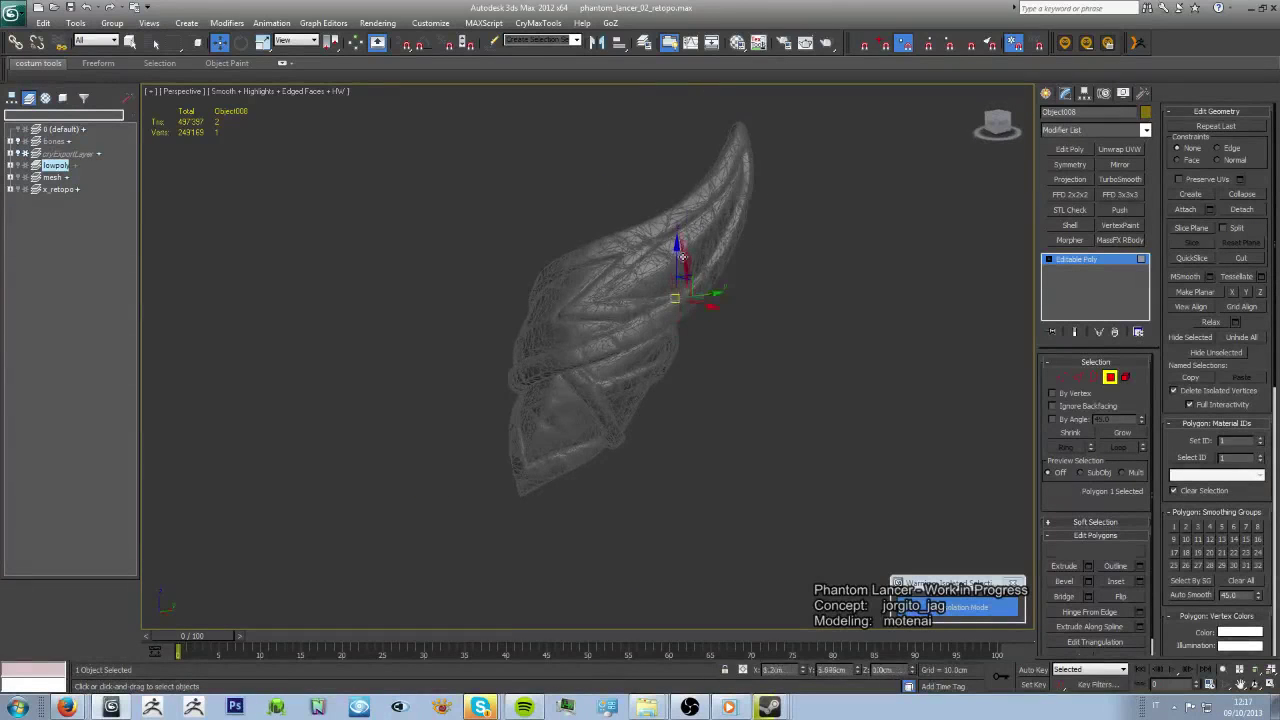
alt+middle_drag(682, 258, 640, 343)
click(476, 432)
alt+middle_drag(155, 469, 575, 336)
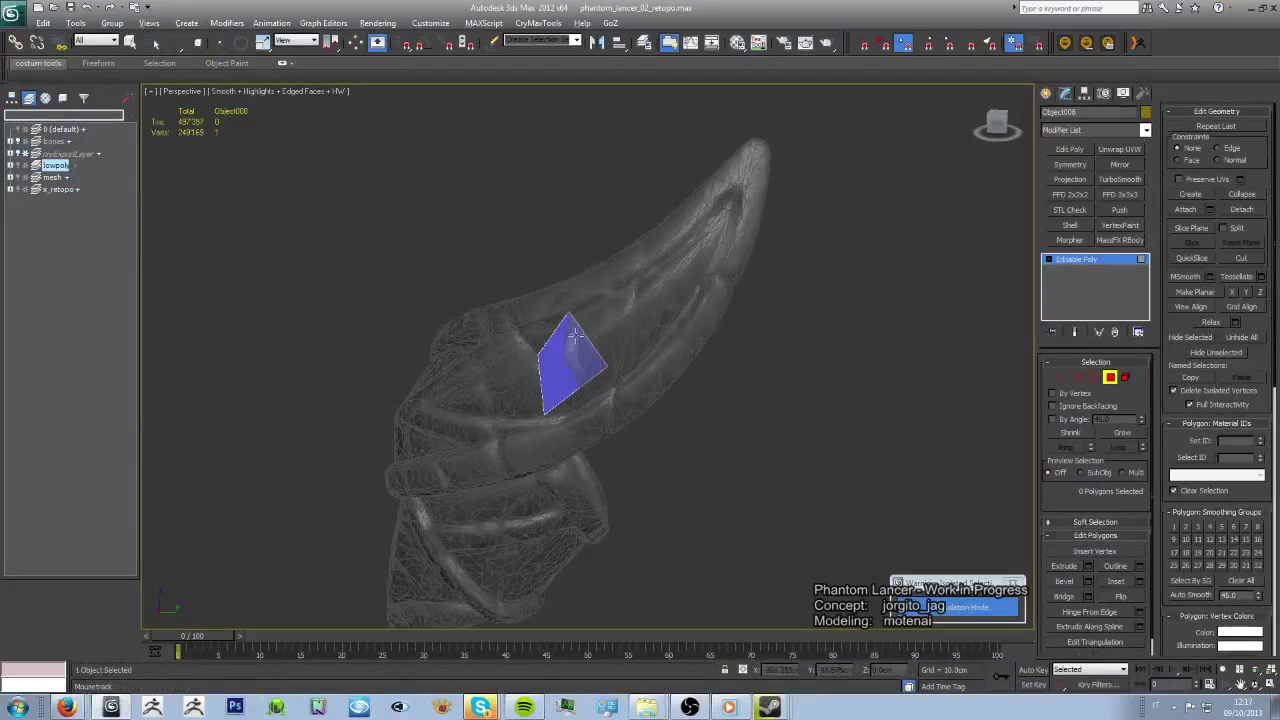
- Enlarge the blue polygon across the horn surface and add a new polygon above it
drag(608, 356, 536, 370)
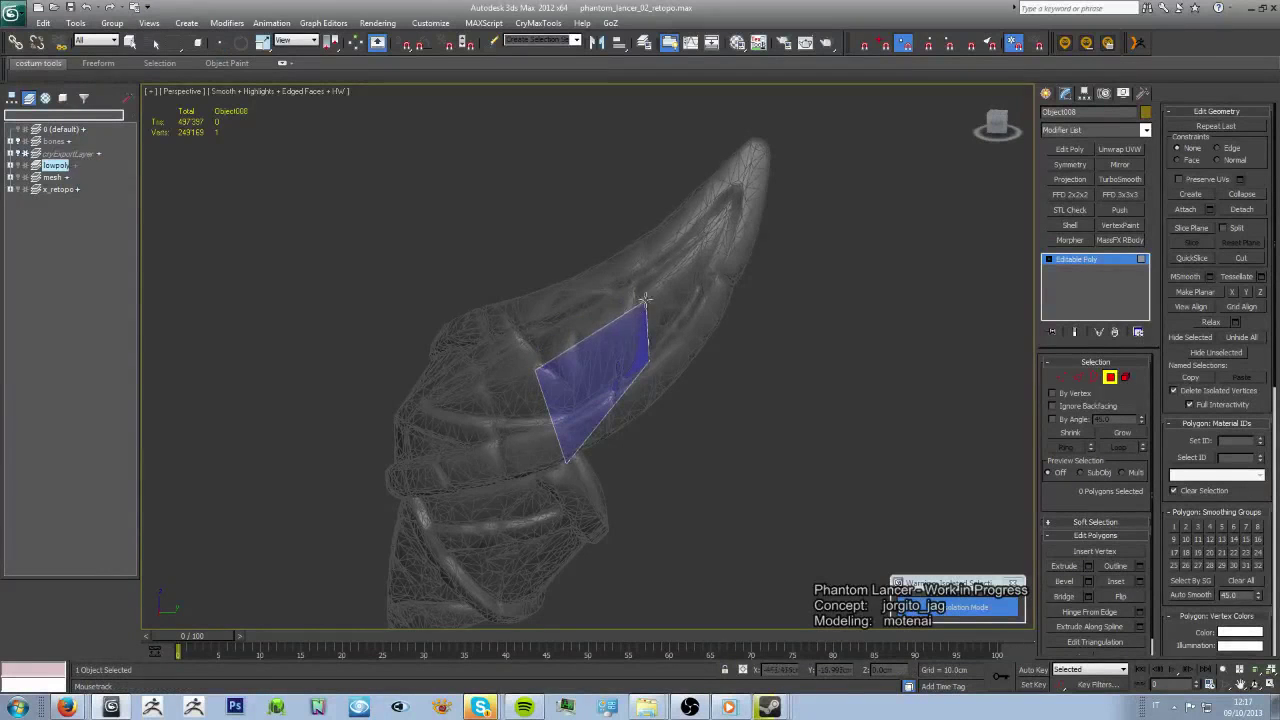
mouse_move(566, 455)
alt+middle_down()
mouse_move(623, 431)
mouse_move(634, 354)
mouse_move(549, 389)
mouse_move(519, 373)
alt+middle_up()
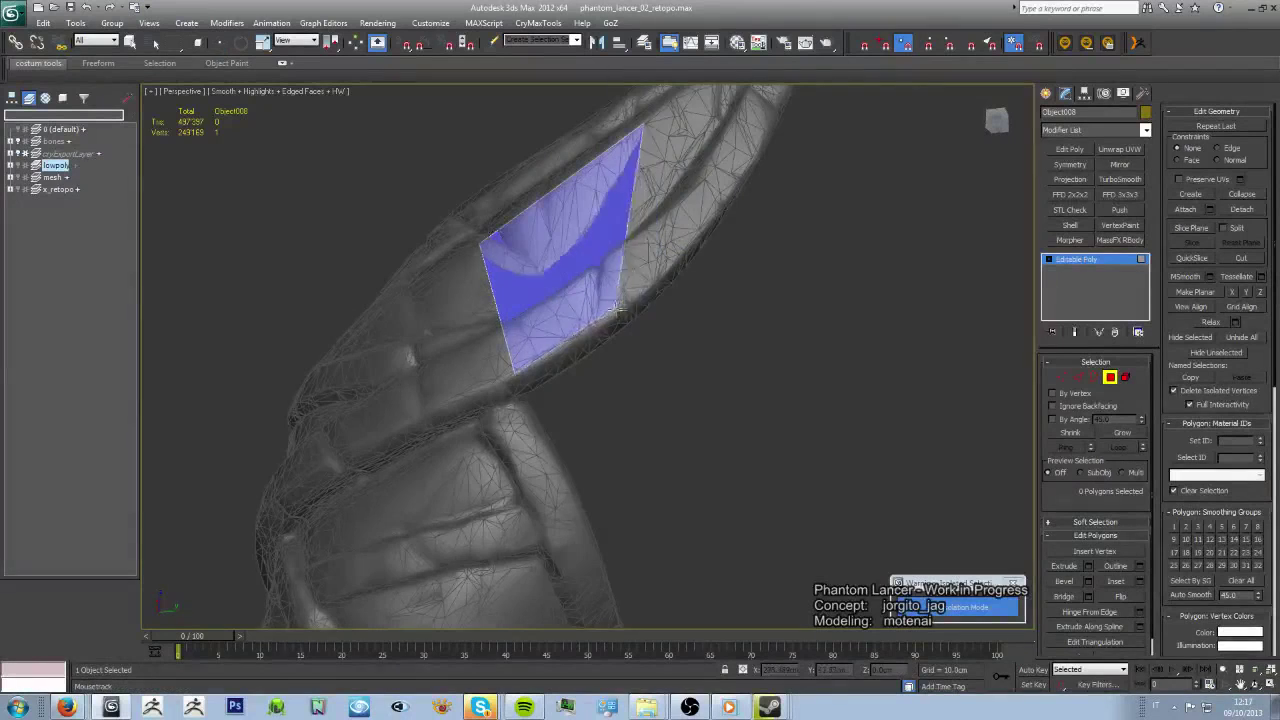
mouse_move(632, 297)
alt+middle_down()
mouse_move(654, 357)
mouse_move(695, 260)
alt+middle_up()
mouse_move(716, 155)
alt+middle_down()
mouse_move(508, 354)
mouse_move(643, 426)
mouse_move(585, 470)
alt+middle_up()
scroll(508, 354, down, 5)
scroll(643, 426, up, 3)
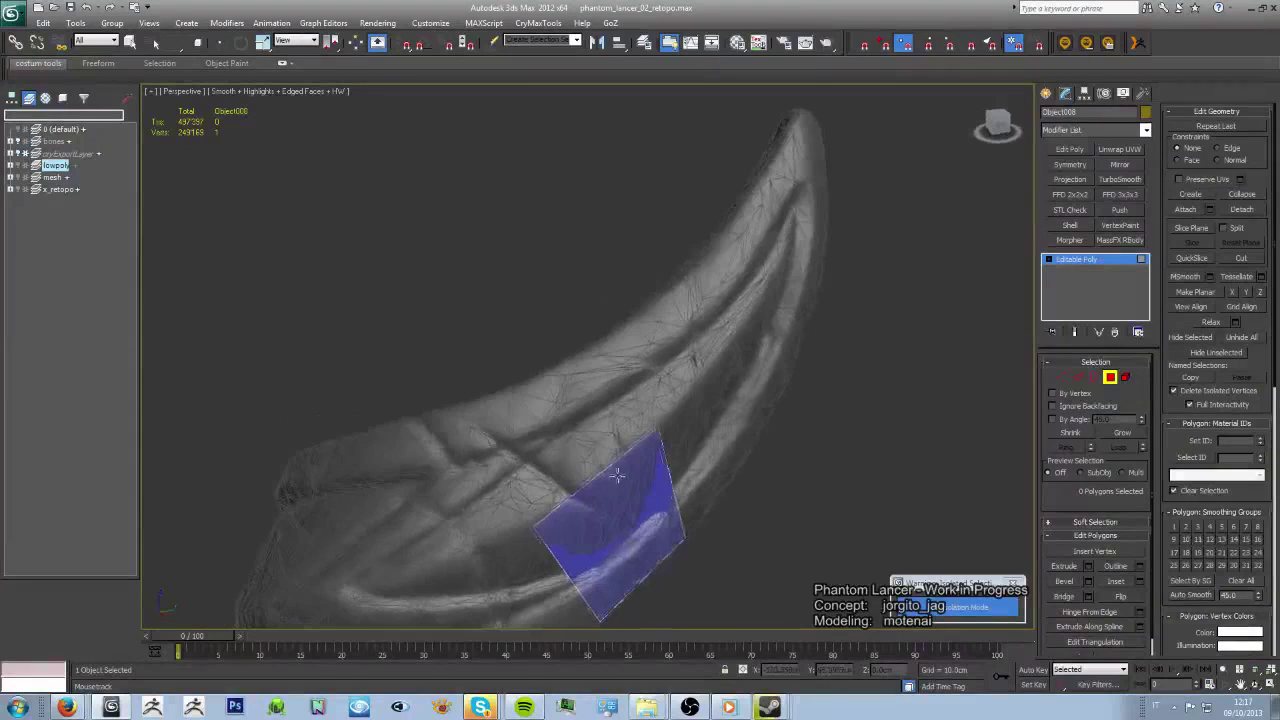
drag(585, 470, 549, 383)
- Extend the strip in Vertex mode with polygons running up to the horn tip
key(1)
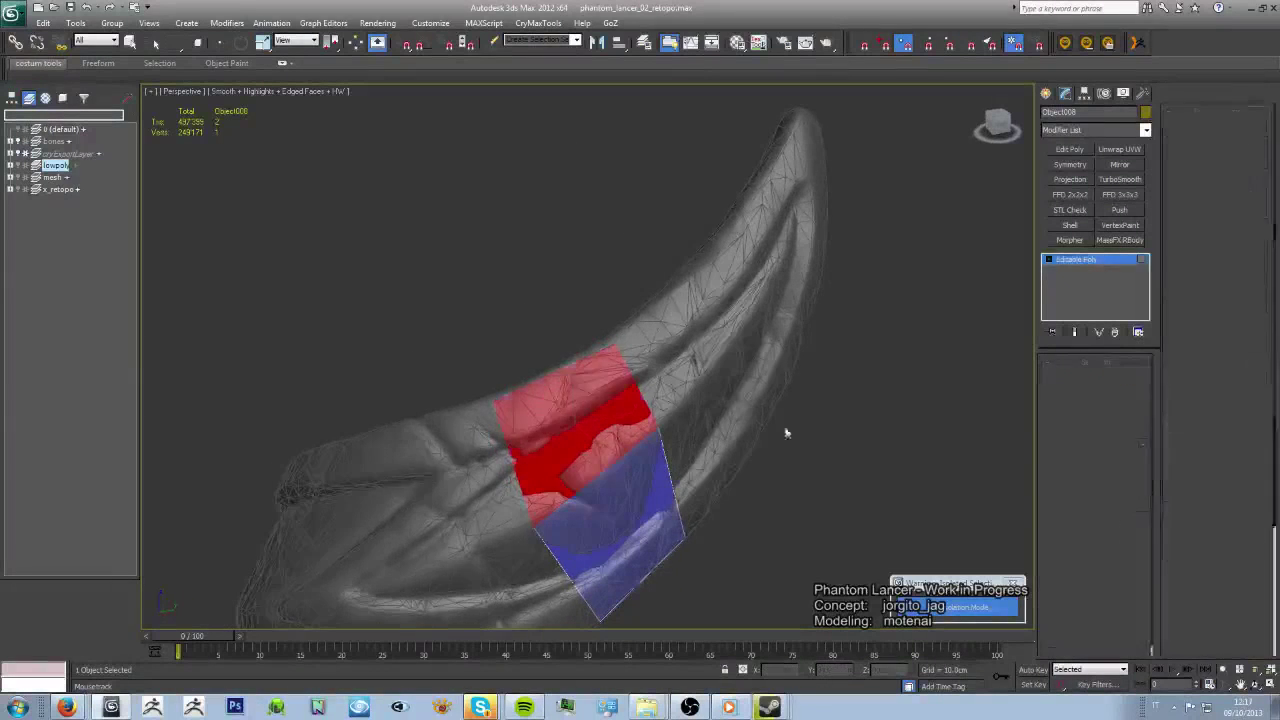
drag(592, 424, 765, 185)
mouse_move(726, 366)
alt+middle_down()
mouse_move(544, 418)
mouse_move(657, 349)
alt+middle_up()
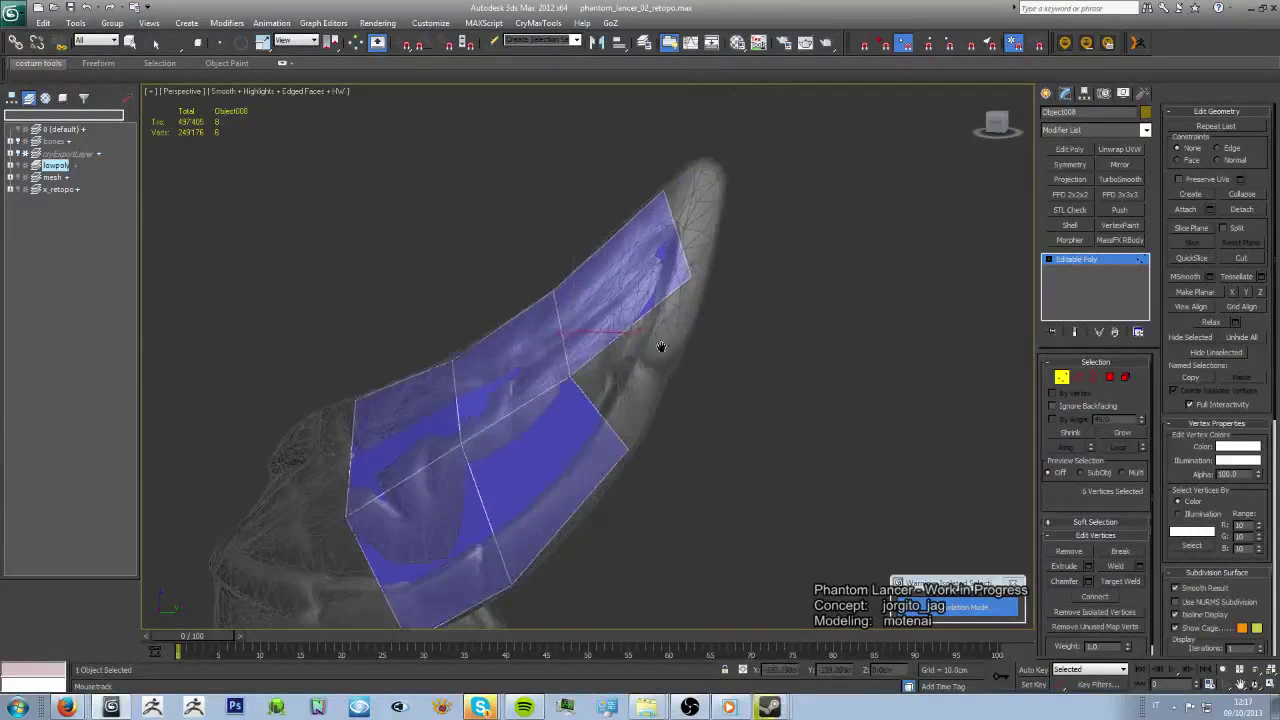
drag(657, 349, 632, 376)
mouse_move(632, 376)
alt+middle_down()
mouse_move(632, 327)
mouse_move(596, 378)
mouse_move(620, 350)
alt+middle_up()
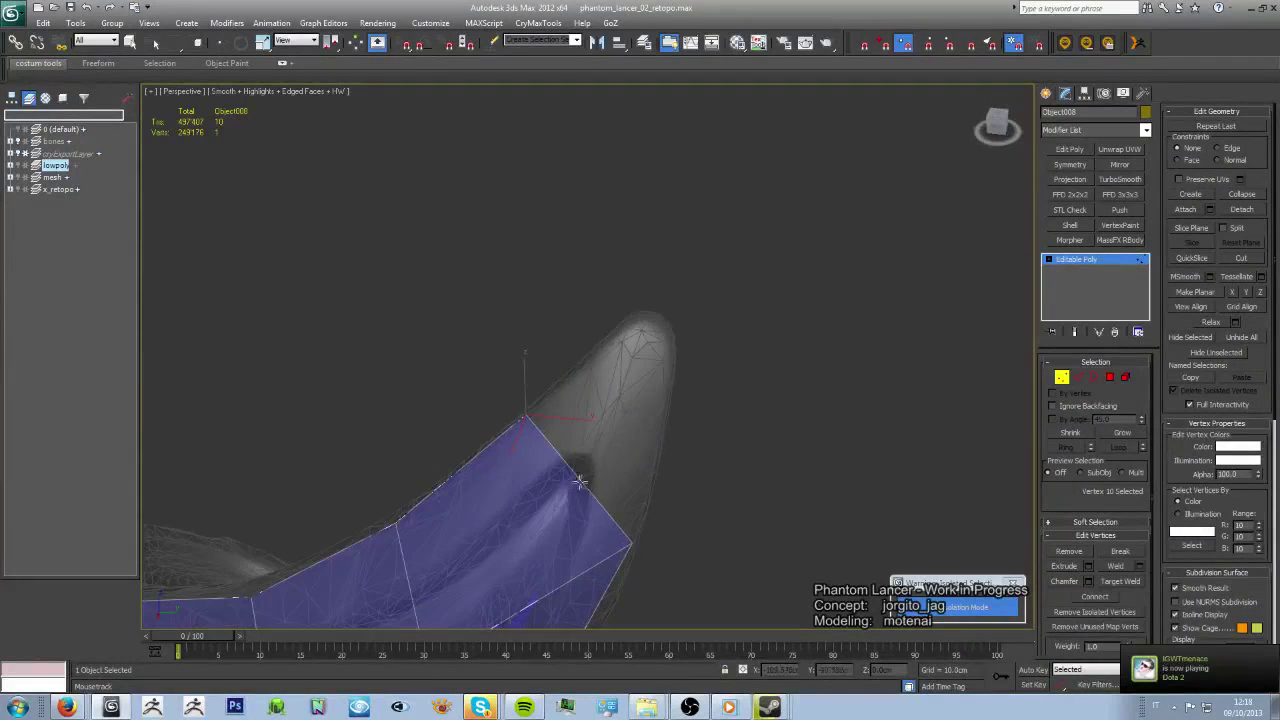
drag(600, 480, 638, 316)
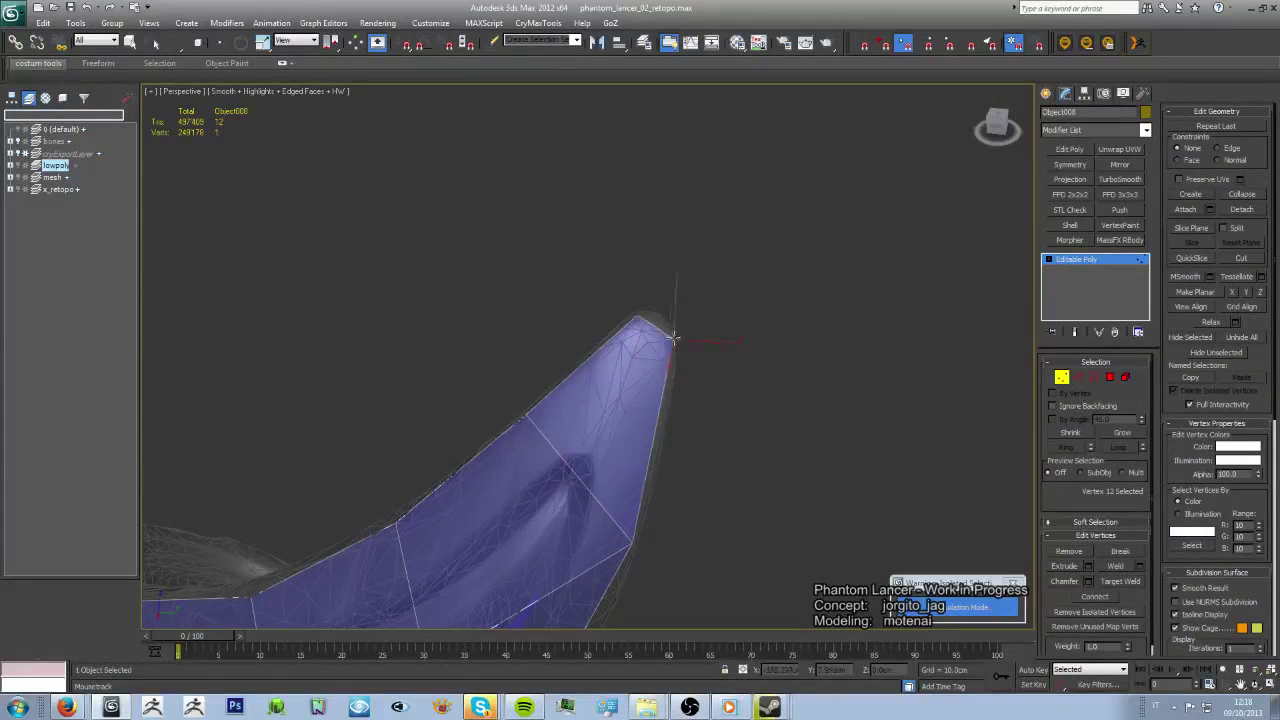
mouse_move(650, 335)
alt+middle_down()
mouse_move(651, 360)
mouse_move(700, 372)
alt+middle_up()
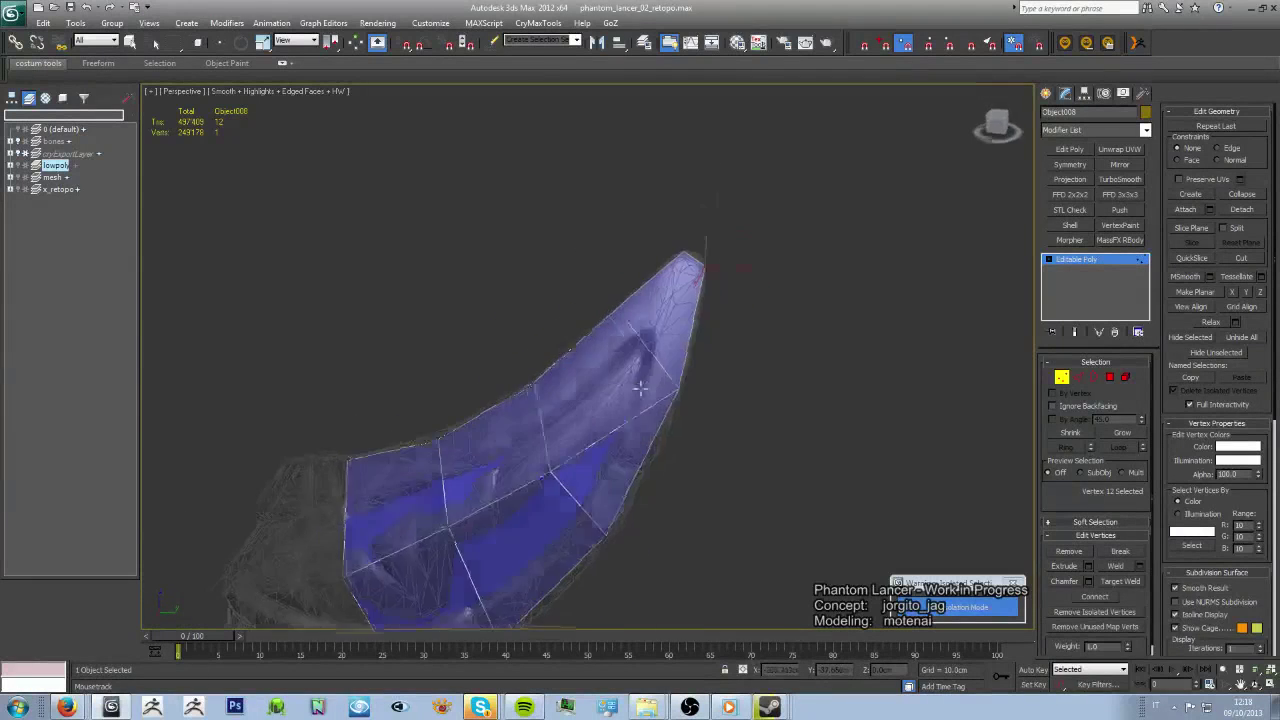
- Clear the vertex selection and orbit around the horn strip to check its fit
key(w)
click(633, 271)
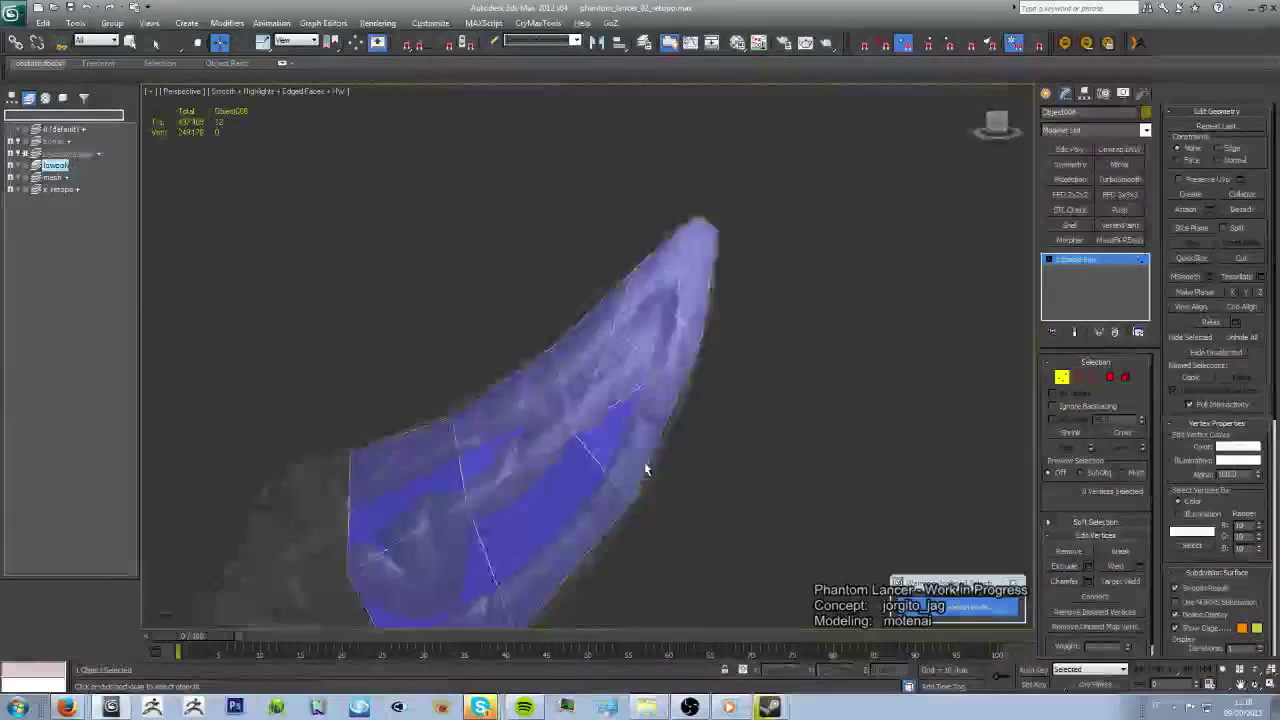
mouse_move(649, 466)
alt+middle_down()
mouse_move(731, 409)
mouse_move(766, 486)
mouse_move(654, 478)
mouse_move(680, 476)
alt+middle_up()
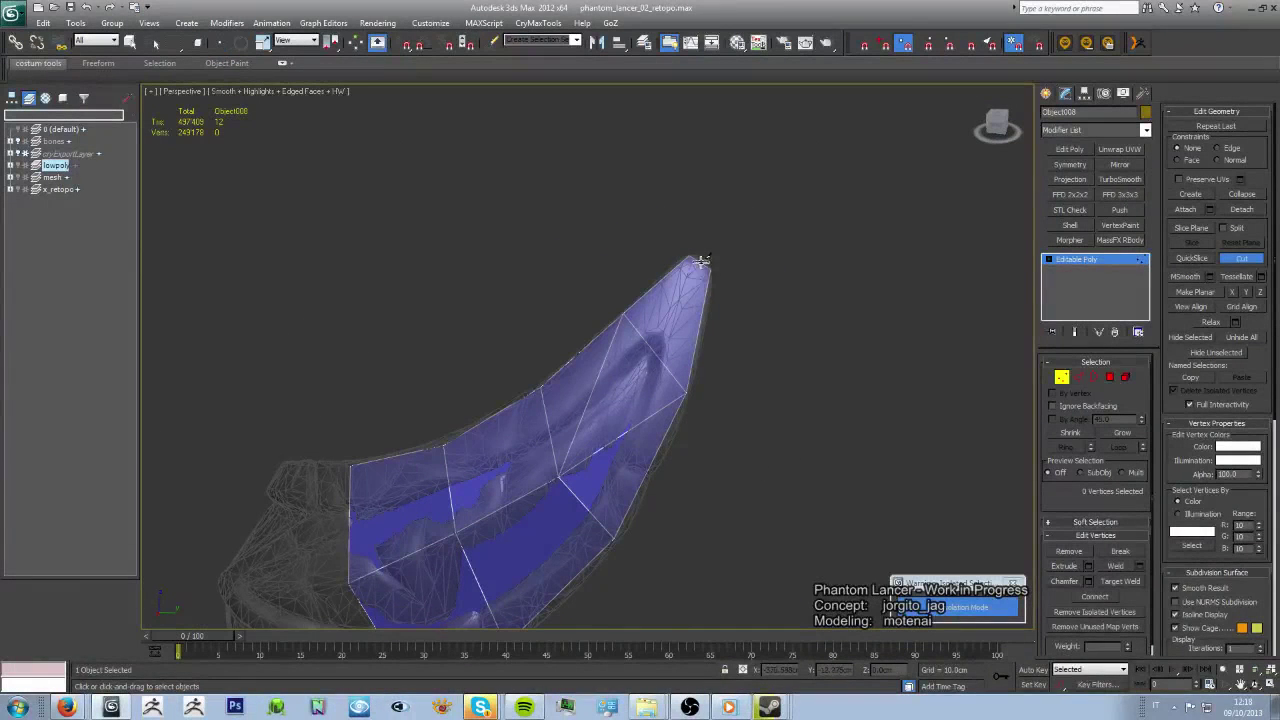
mouse_move(651, 380)
alt+middle_down()
mouse_move(631, 349)
mouse_move(562, 414)
alt+middle_up()
key(w)
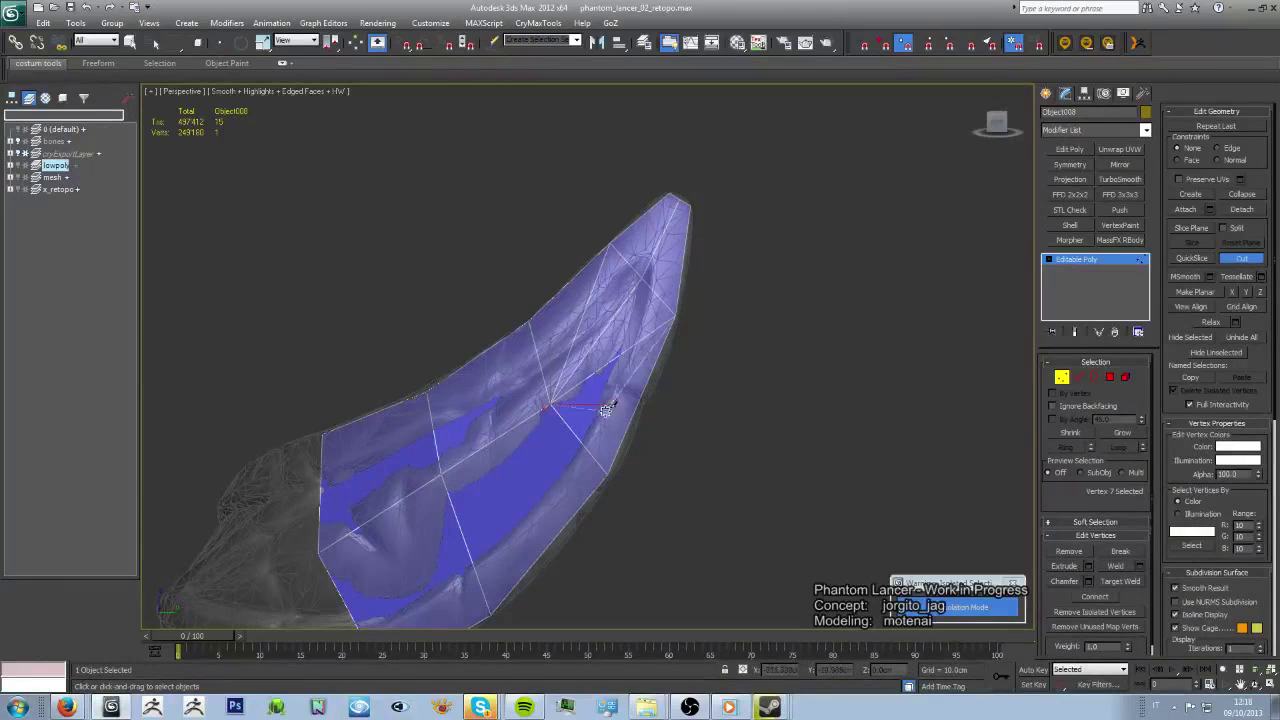
click(1062, 376)
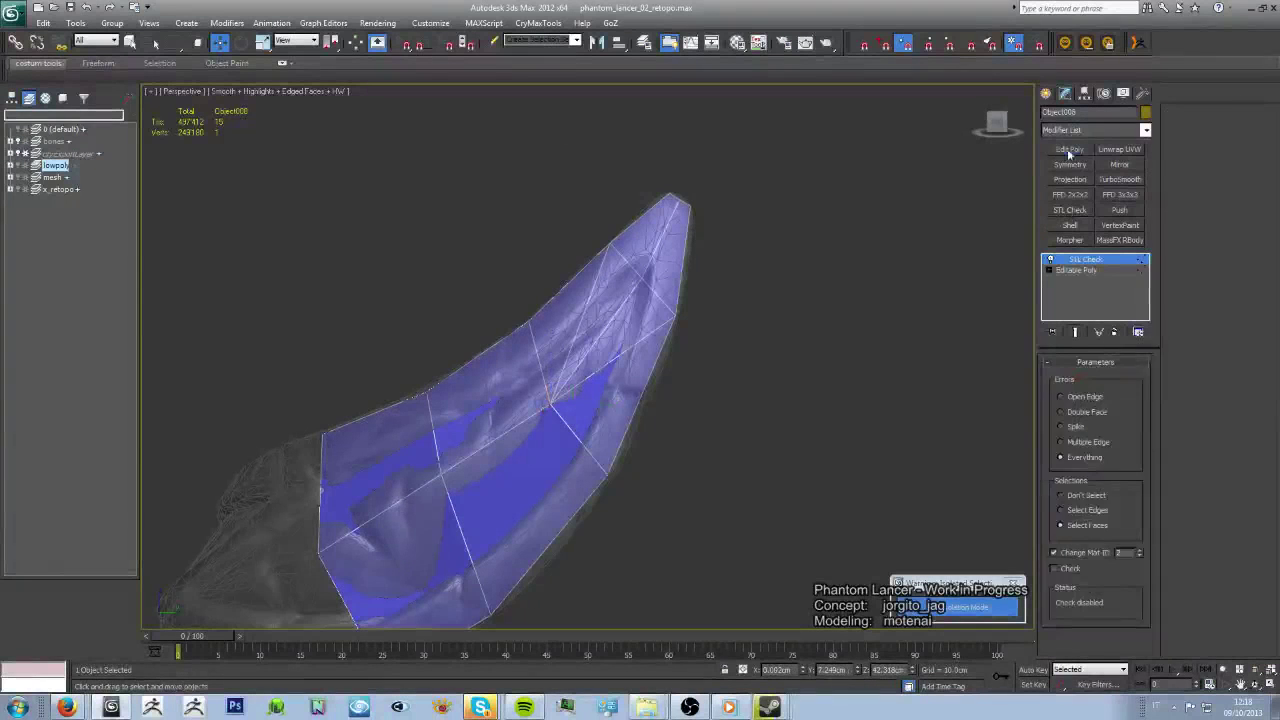
- Inspect the strip's edges in Edge mode and zoom in on the horn tip
key(2)
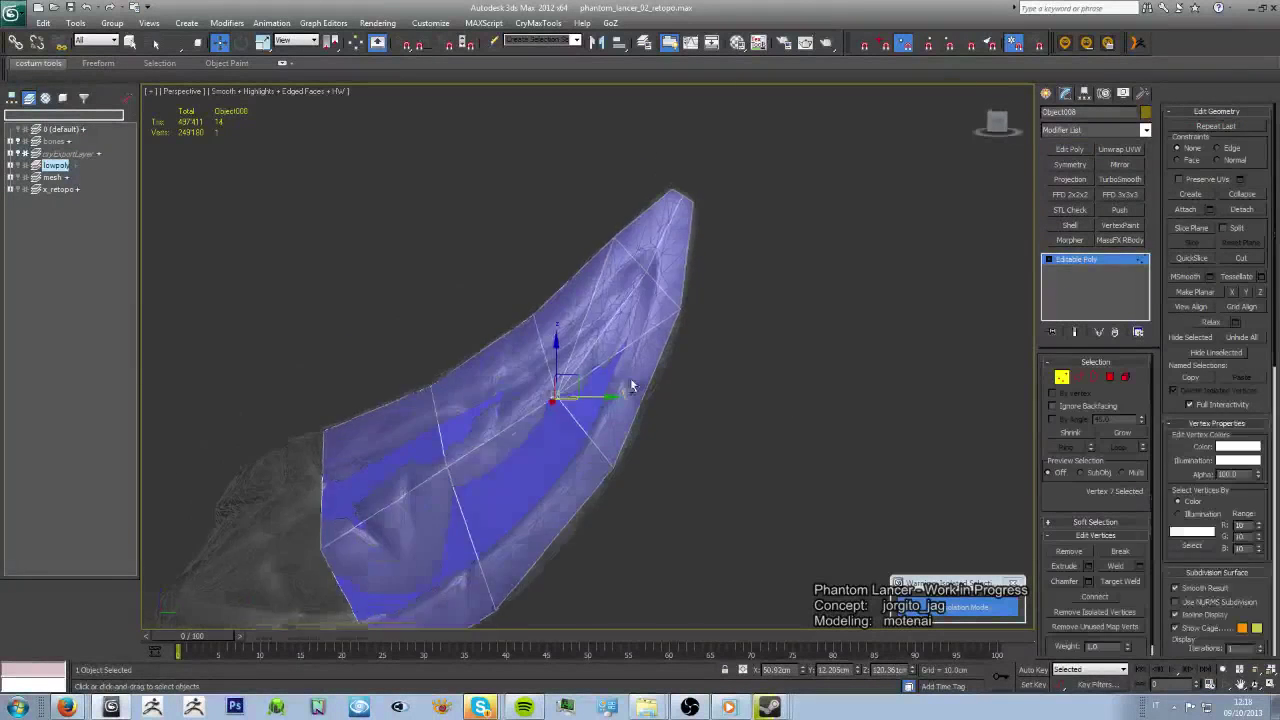
click(620, 360)
alt+middle_drag(620, 360, 335, 446)
click(335, 446)
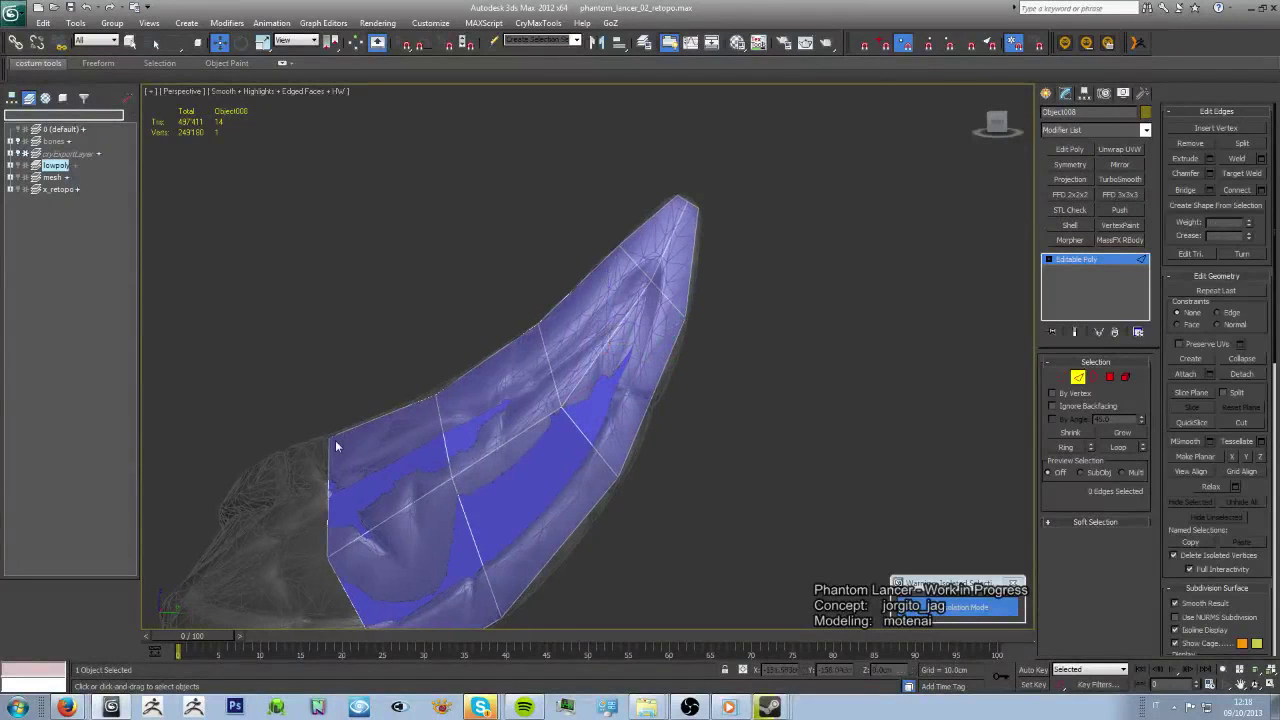
alt+middle_drag(655, 282, 600, 340)
scroll(543, 400, up, 3)
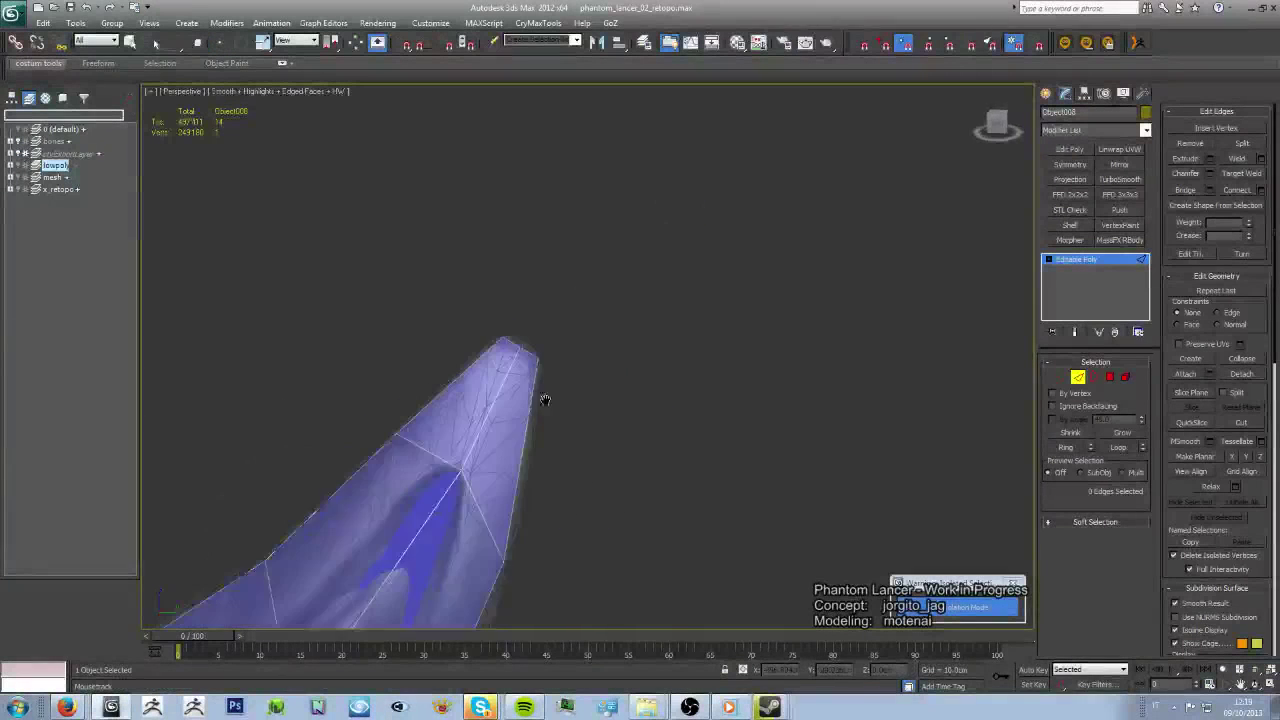
alt+middle_drag(543, 400, 585, 385)
- Select the tip vertices and nudge them so the strip fits the sculpt's tip
key(1)
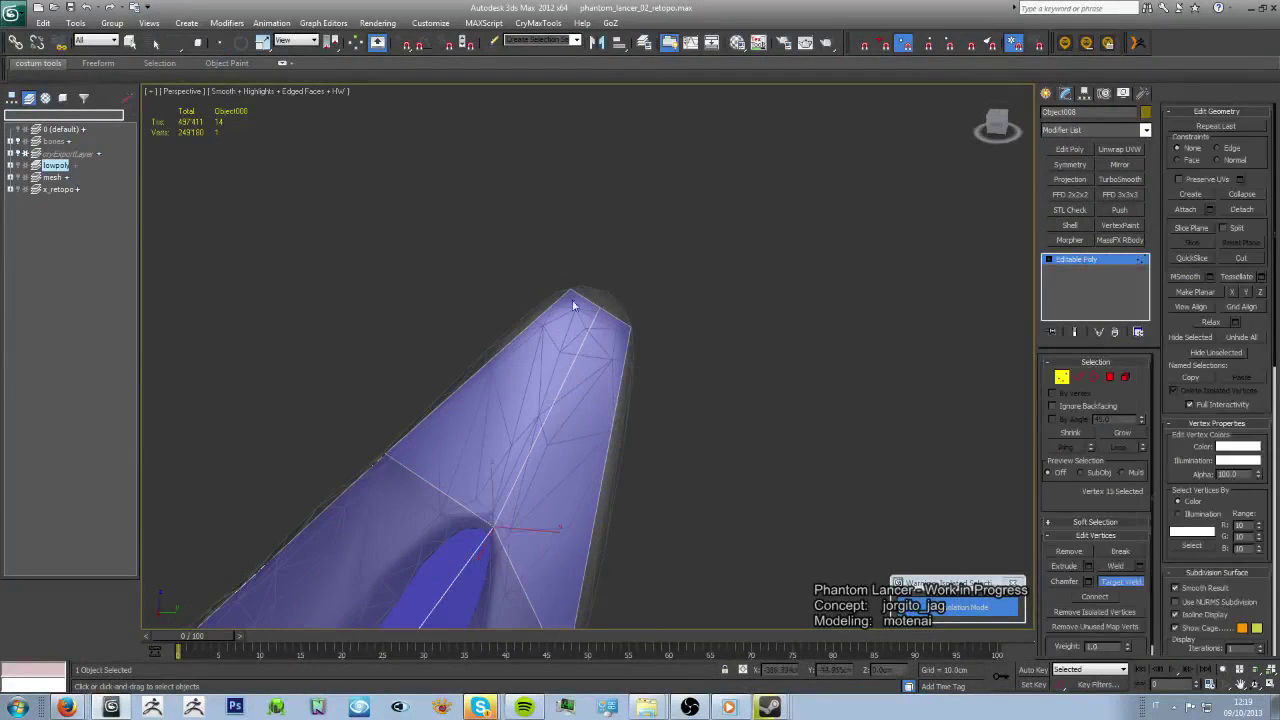
click(494, 515)
alt+middle_drag(646, 357, 587, 440)
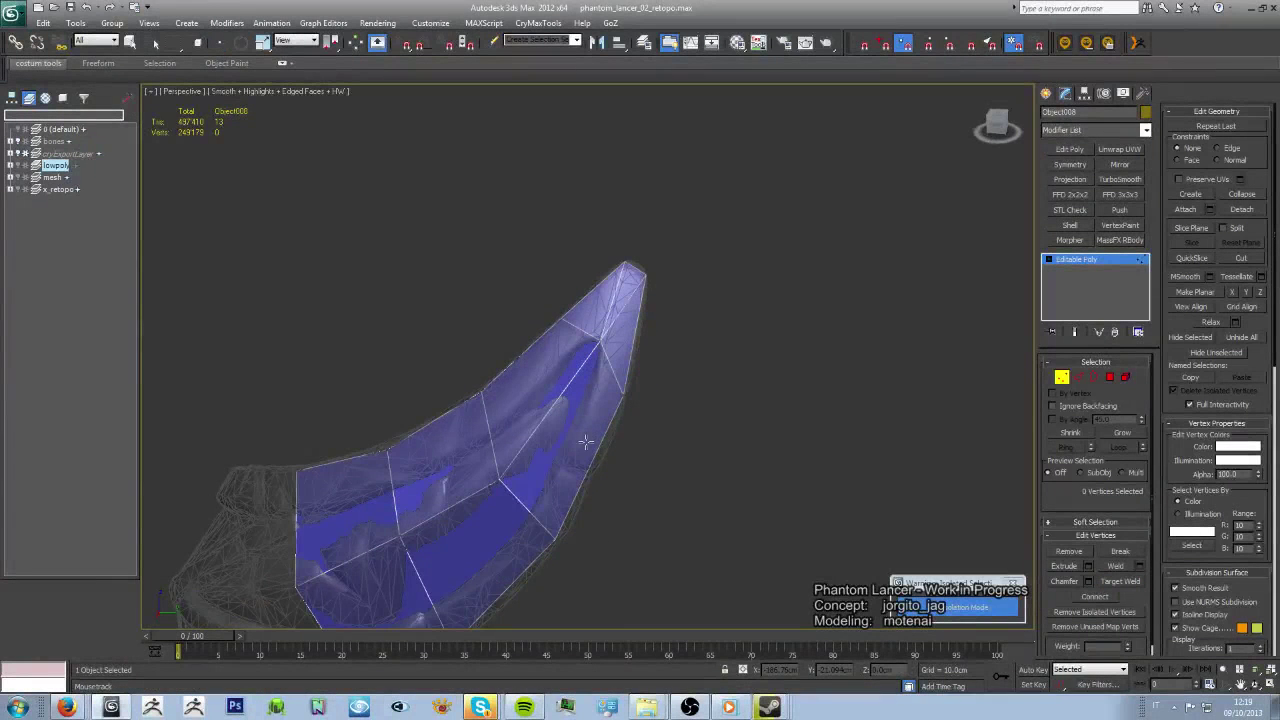
alt+middle_drag(683, 426, 718, 390)
alt+middle_drag(677, 320, 509, 277)
click(546, 249)
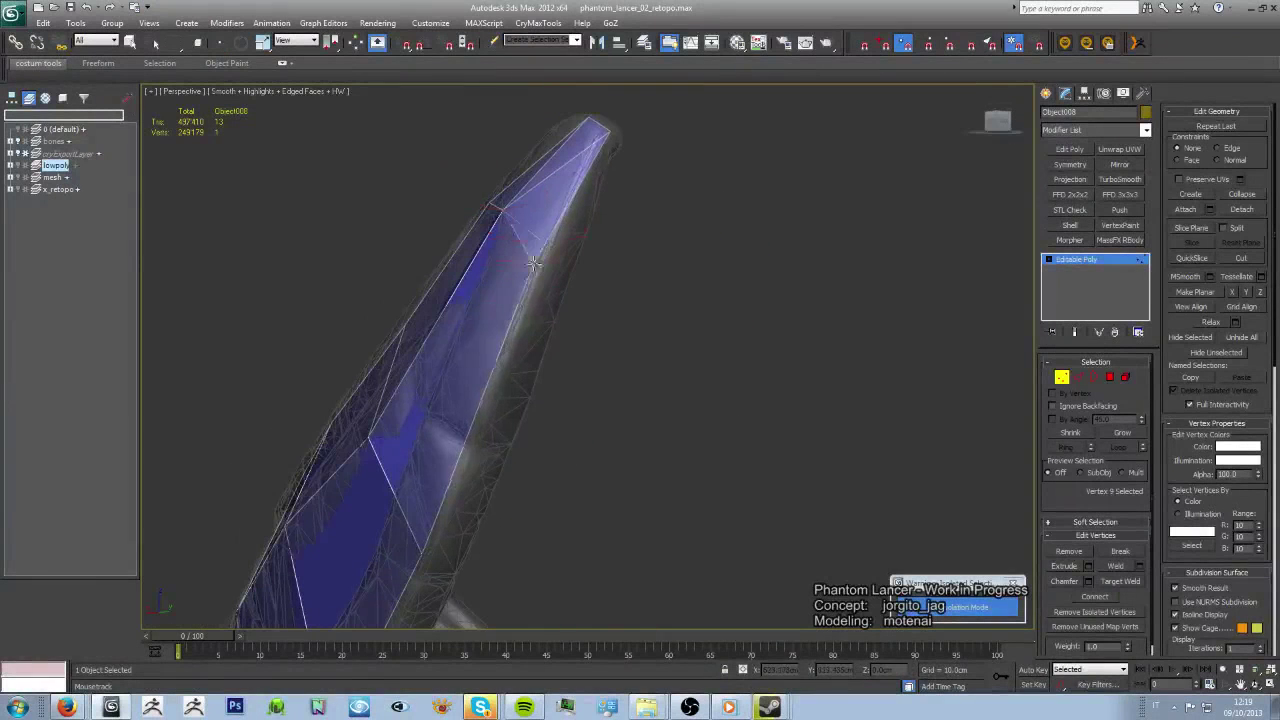
alt+middle_drag(618, 221, 632, 280)
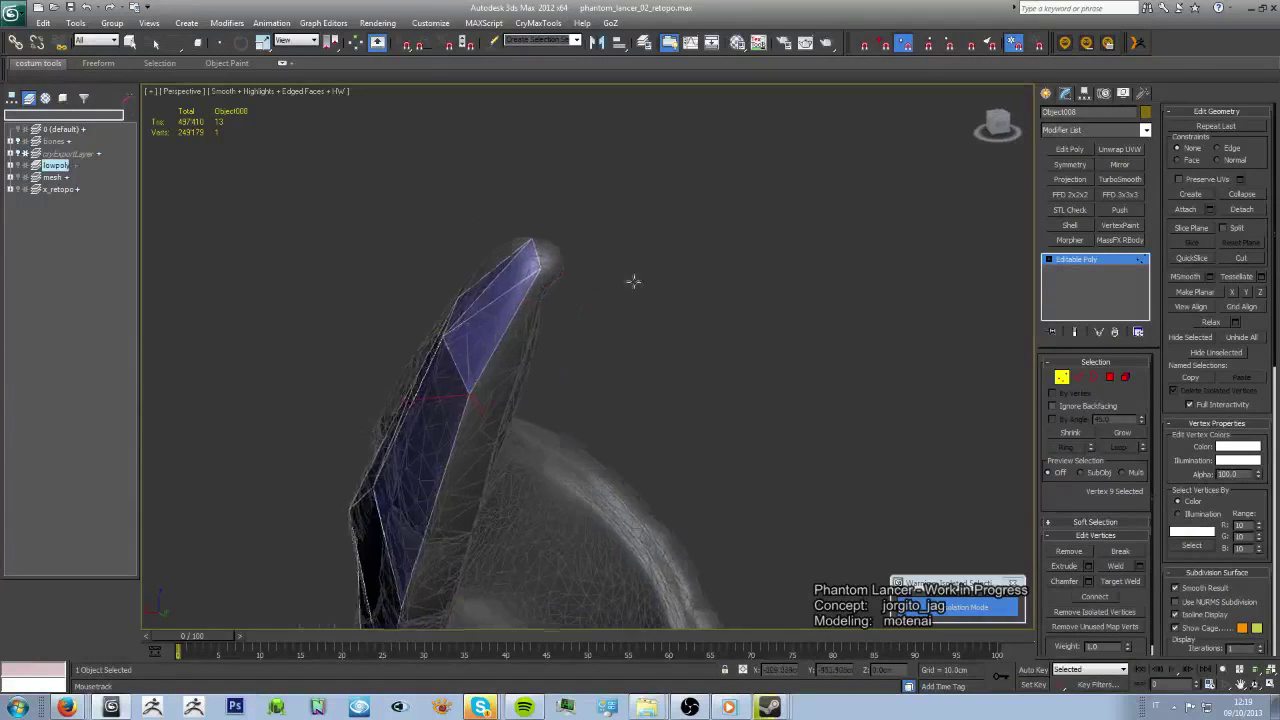
mouse_move(760, 383)
alt+middle_down()
mouse_move(614, 406)
mouse_move(615, 238)
mouse_move(766, 400)
mouse_move(835, 370)
alt+middle_up()
click(615, 238)
drag(826, 374, 836, 407)
mouse_move(826, 374)
alt+middle_down()
mouse_move(771, 457)
mouse_move(794, 400)
mouse_move(744, 300)
mouse_move(717, 445)
alt+middle_up()
- Post a Twitch chat message about having some issues and pausing briefly, then minimize Firefox
key(w)
key(alt+Tab)
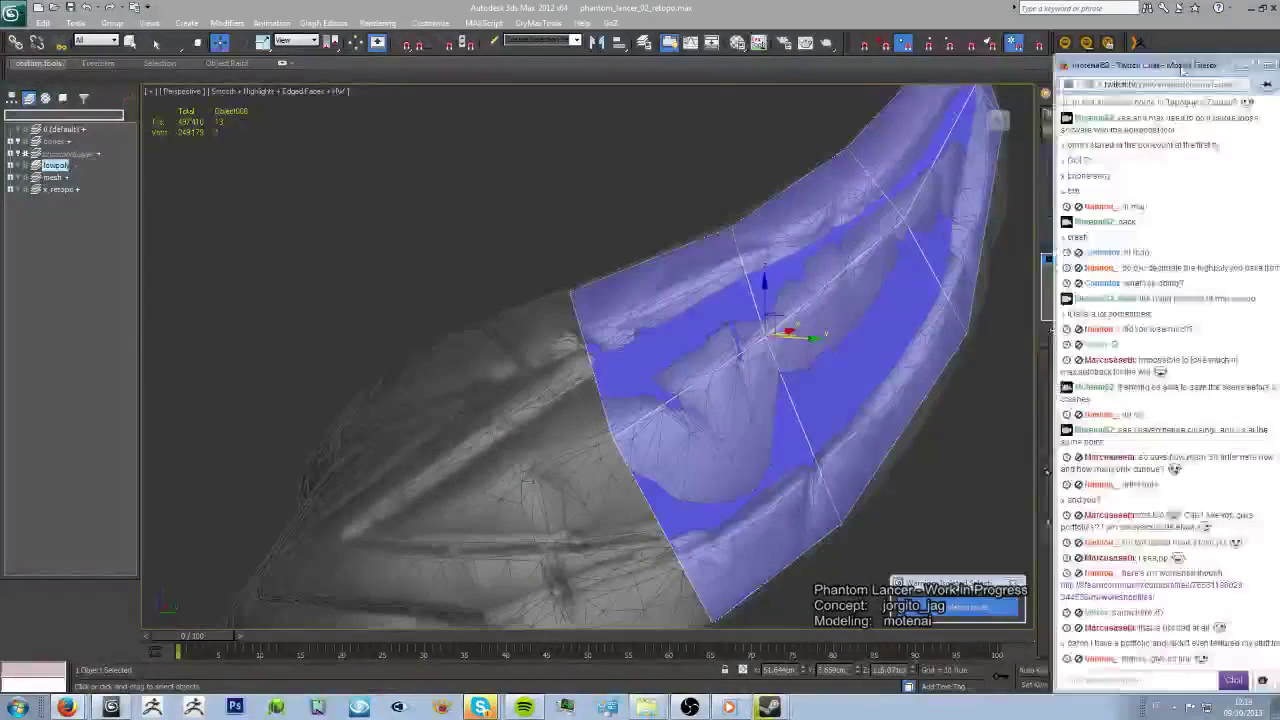
click(848, 646)
text(i'm having)
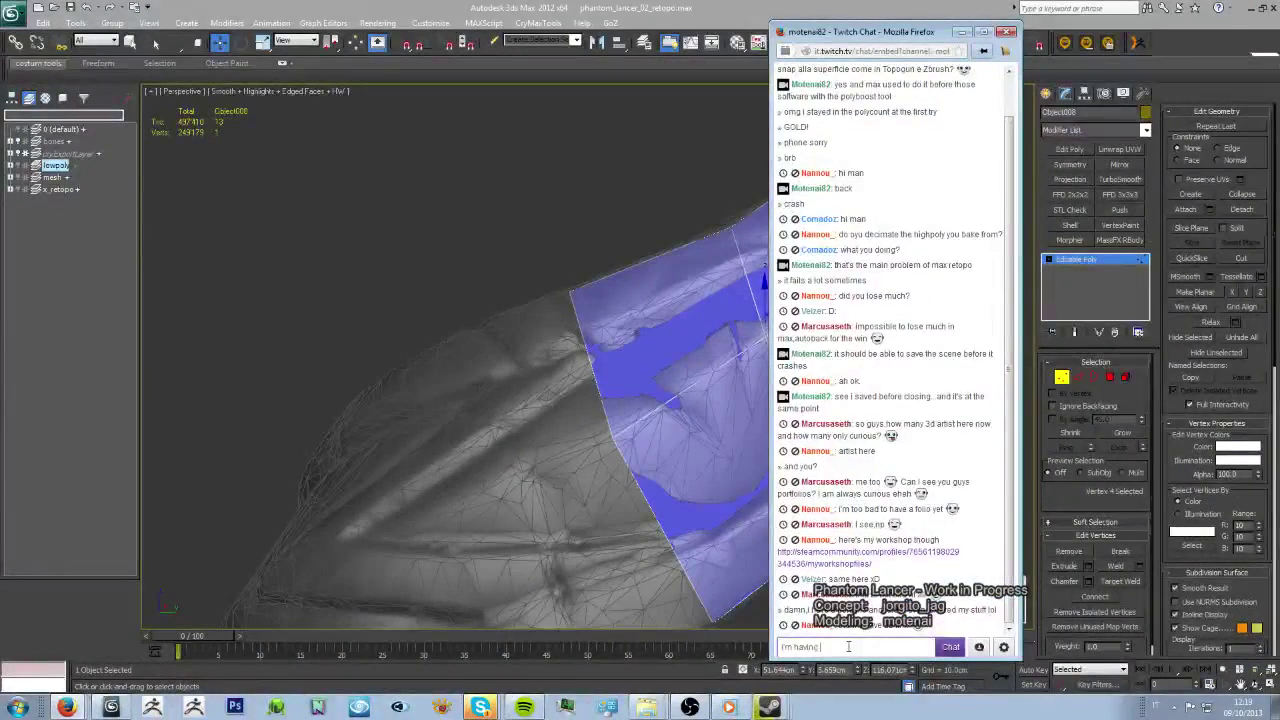
text(some pr)
text(sues. i'll)
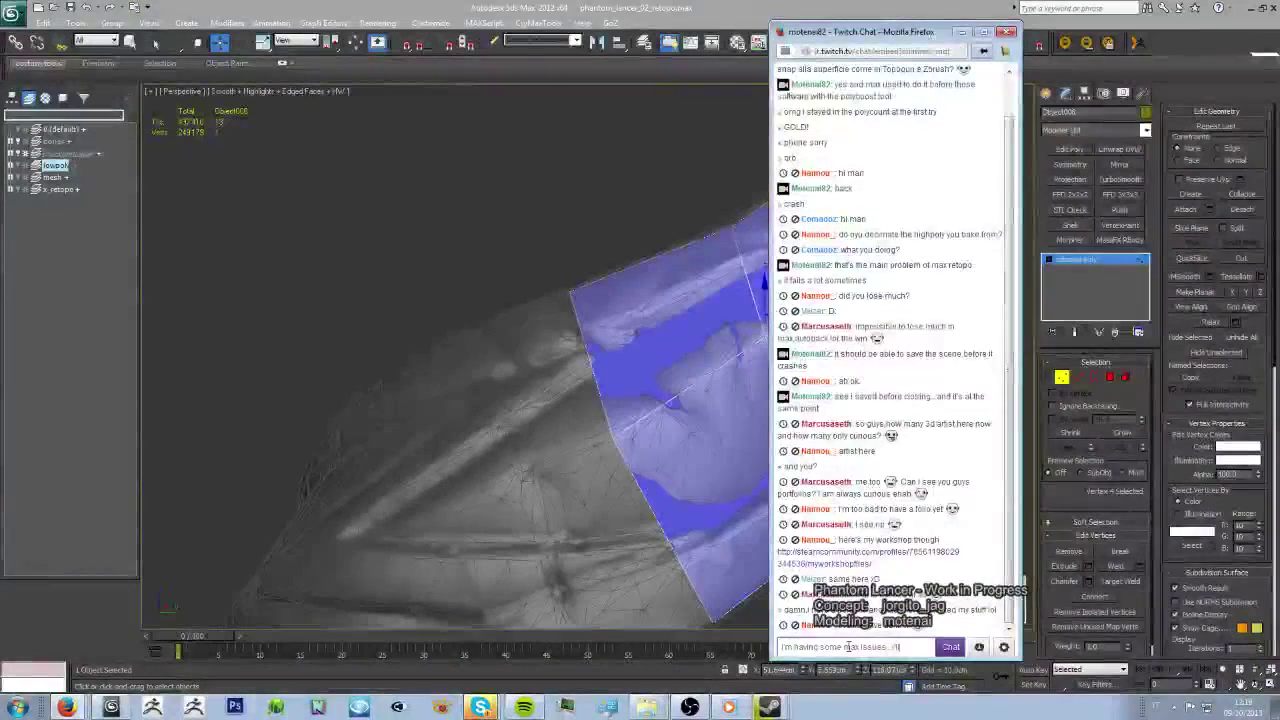
text( stop streaming for a mi)
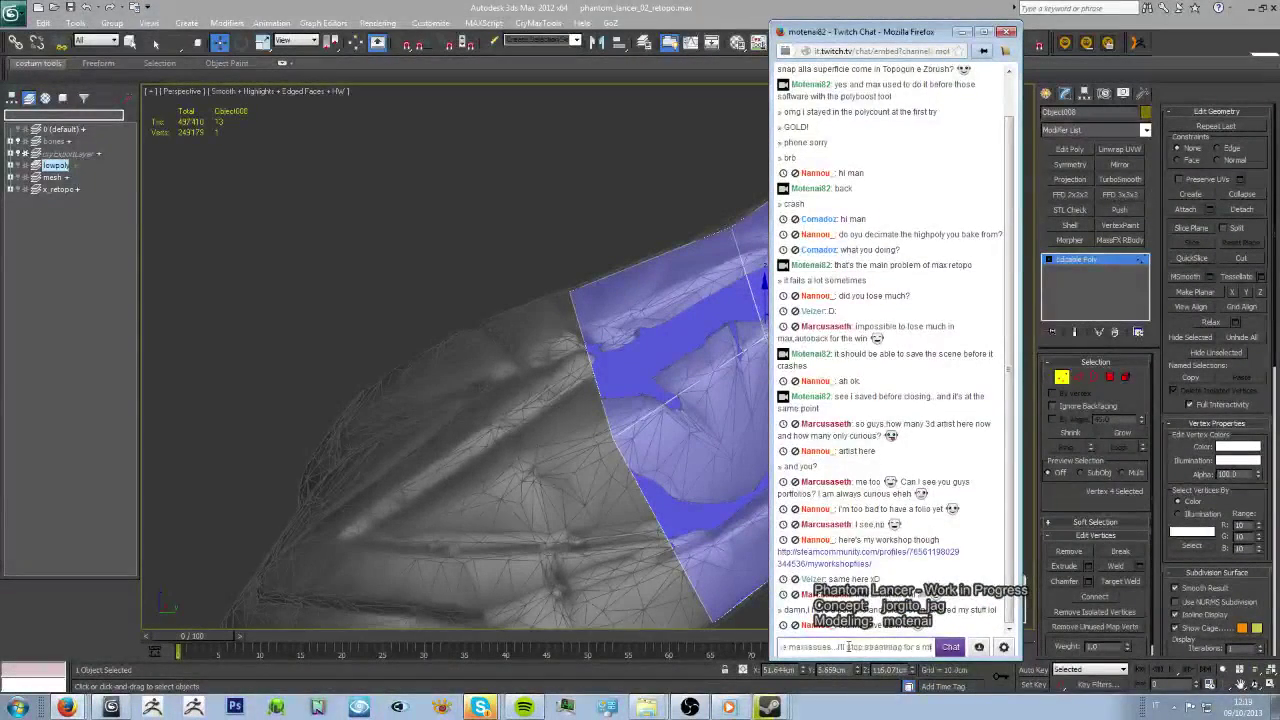
text(nute)
text( back)
key(Return)
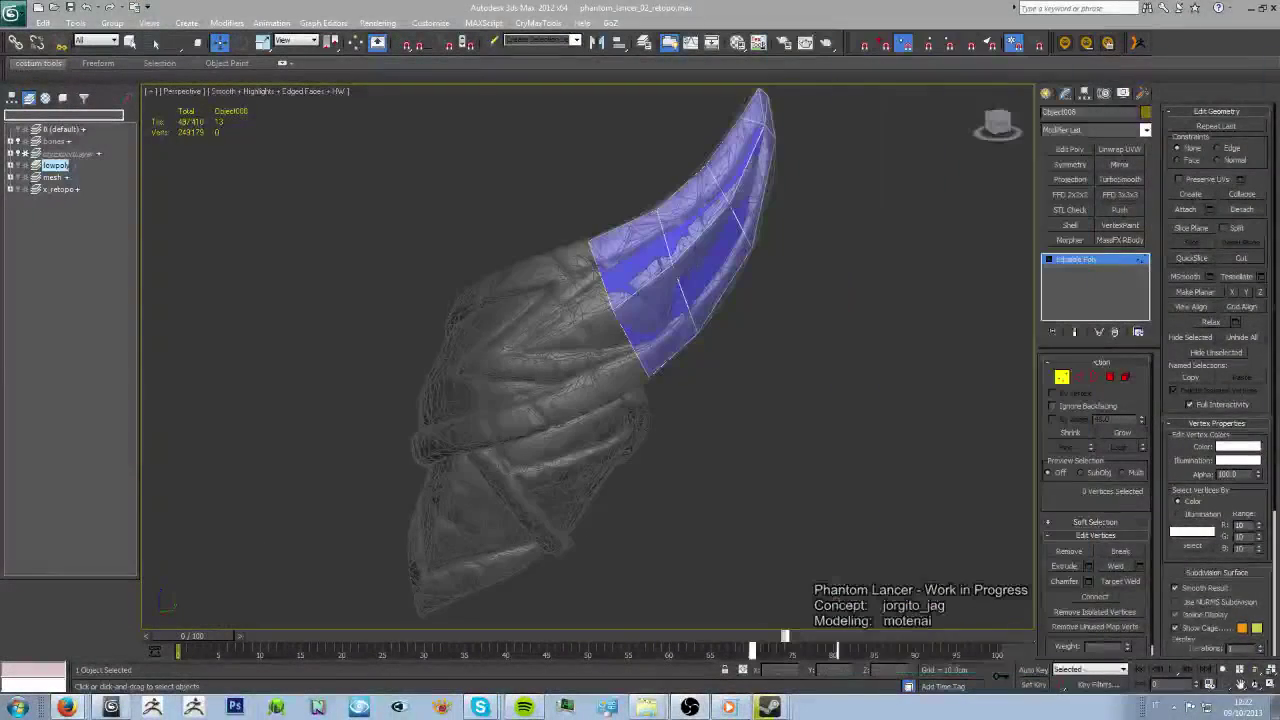
click(962, 32)
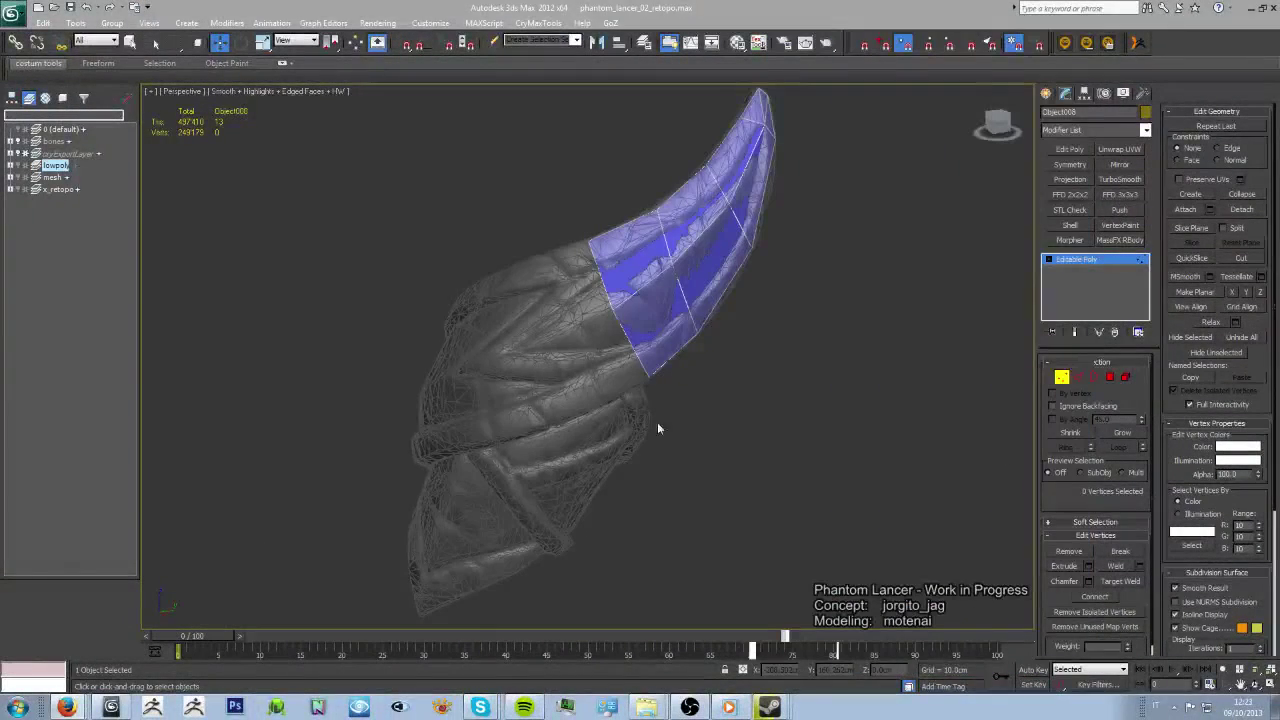
- Draw new PolyDraw quads along the cap's upper edge and down the shoulder pad
mouse_move(657, 428)
alt+middle_down()
mouse_move(686, 423)
mouse_move(207, 486)
alt+middle_up()
alt+middle_drag(703, 388, 623, 363)
shift+drag(623, 363, 540, 372)
mouse_move(540, 372)
alt+middle_down()
mouse_move(590, 423)
mouse_move(610, 400)
alt+middle_up()
mouse_move(610, 400)
shift+mouse_down()
mouse_move(594, 382)
mouse_move(613, 433)
shift+mouse_up()
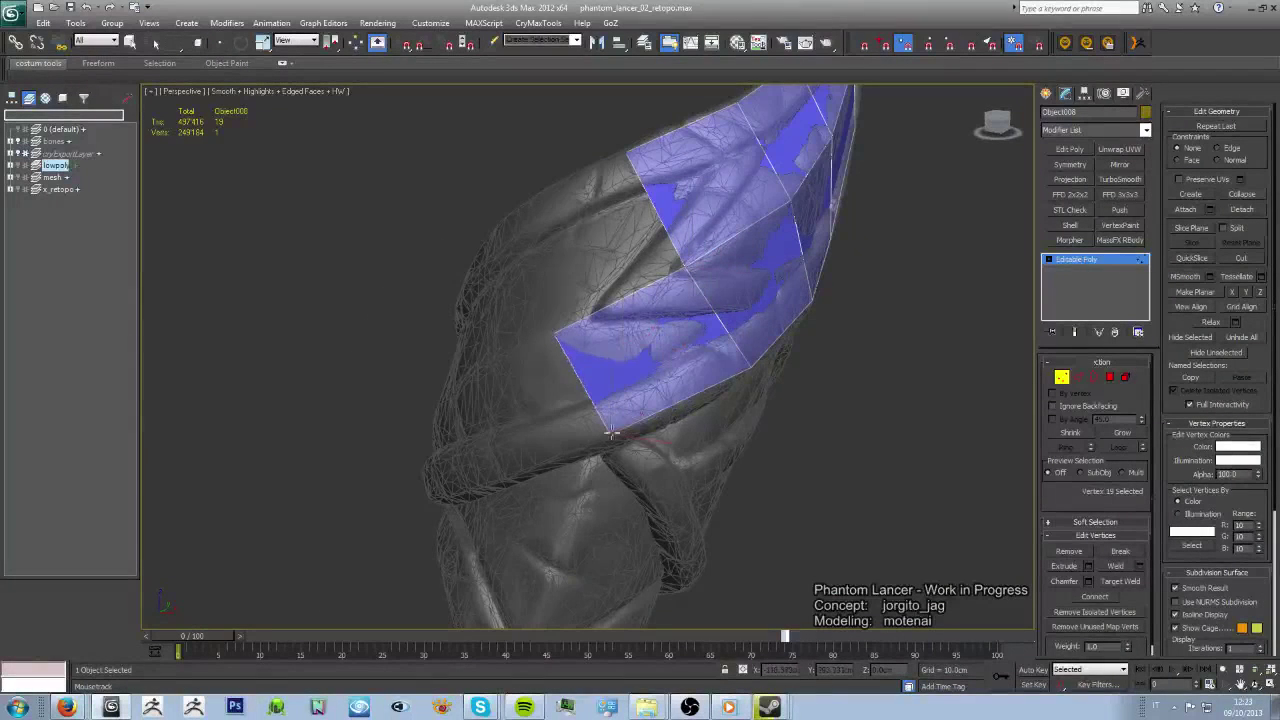
alt+middle_drag(677, 266, 610, 288)
shift+drag(610, 288, 600, 282)
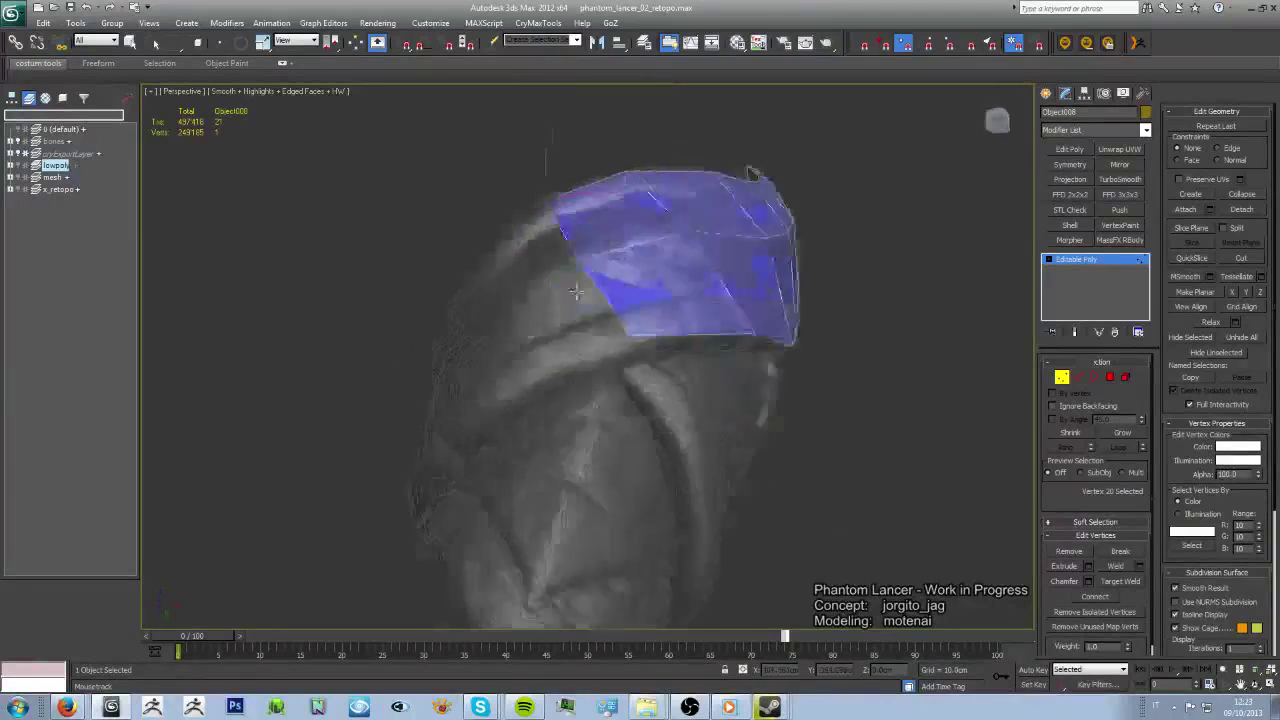
mouse_move(600, 282)
alt+middle_down()
mouse_move(537, 287)
mouse_move(590, 400)
alt+middle_up()
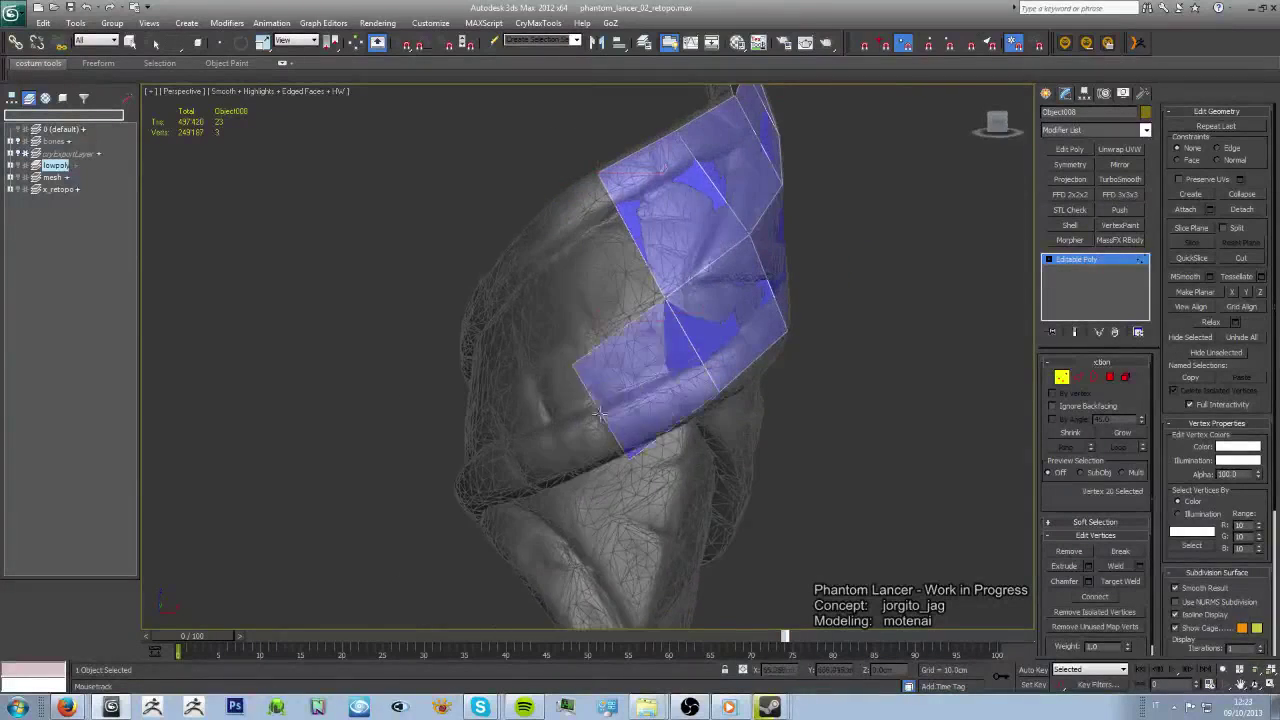
shift+drag(590, 400, 600, 450)
alt+middle_drag(600, 450, 645, 254)
- Select vertices on the cap's edge and place a new vertex at its lower corner
key(w)
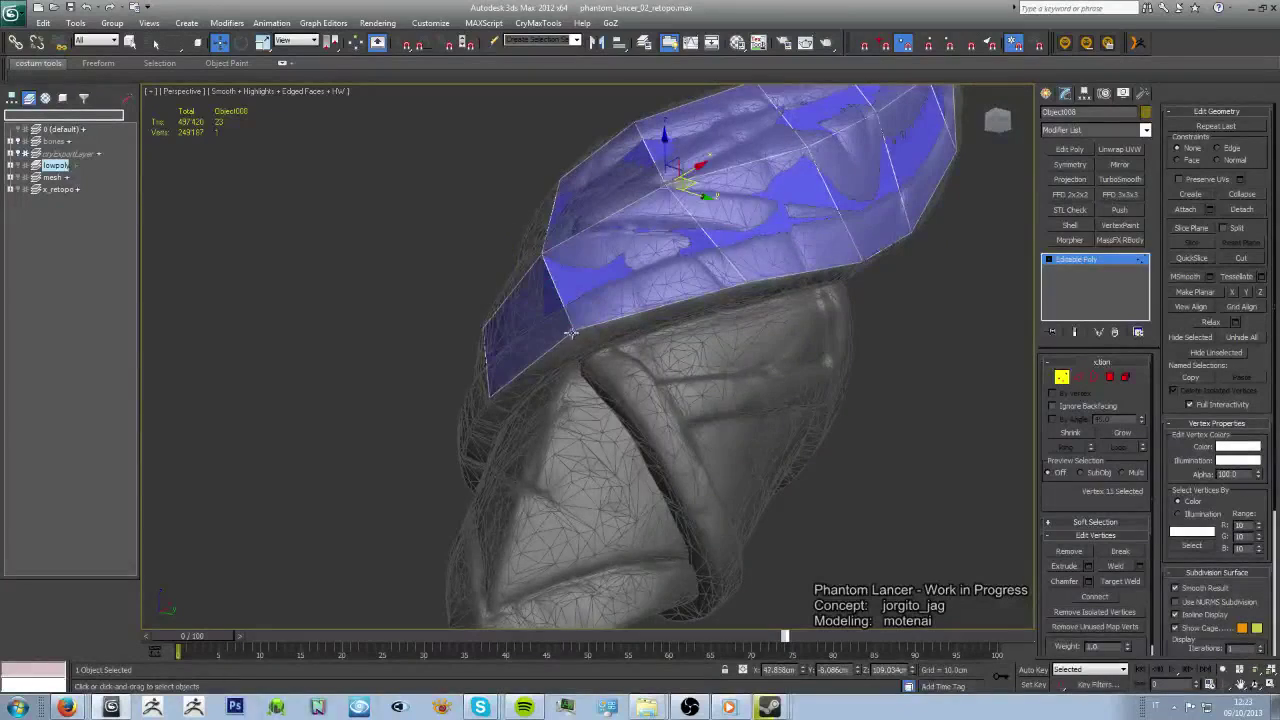
ctrl+click(570, 333)
mouse_move(570, 333)
alt+middle_down()
mouse_move(677, 329)
mouse_move(663, 263)
mouse_move(243, 463)
alt+middle_up()
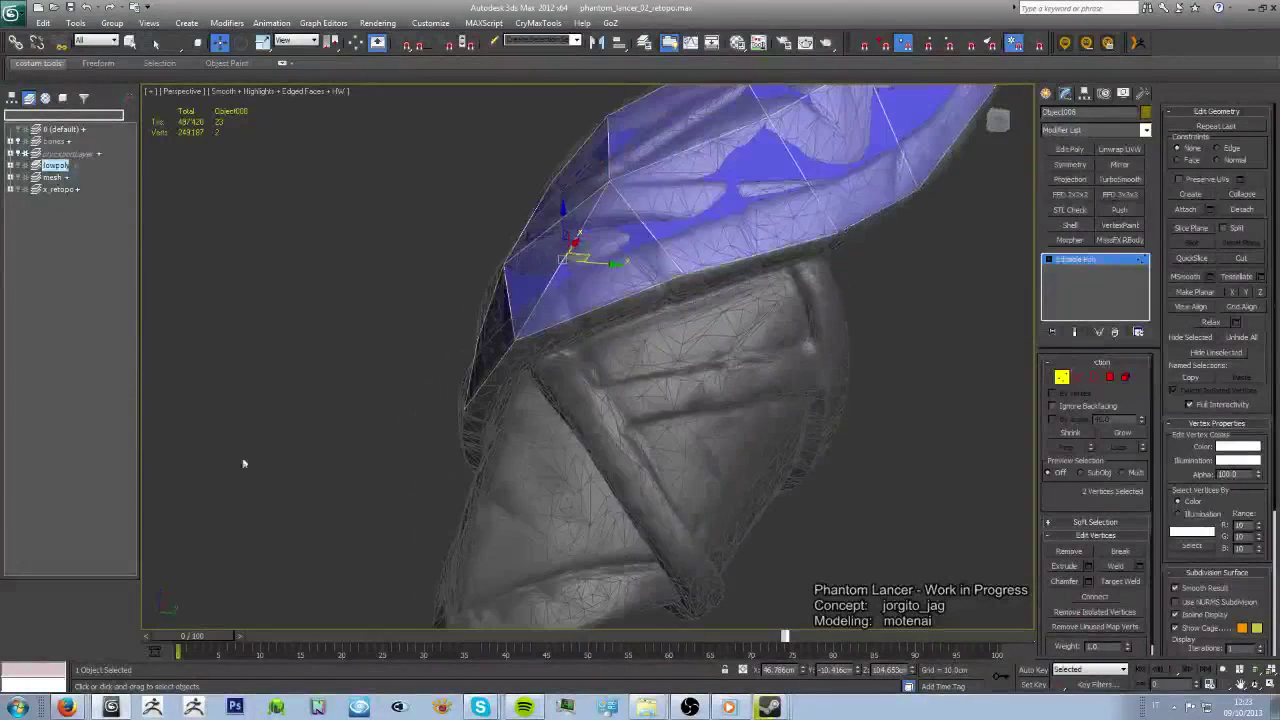
click(700, 277)
alt+middle_drag(700, 277, 708, 291)
alt+middle_drag(652, 355, 609, 216)
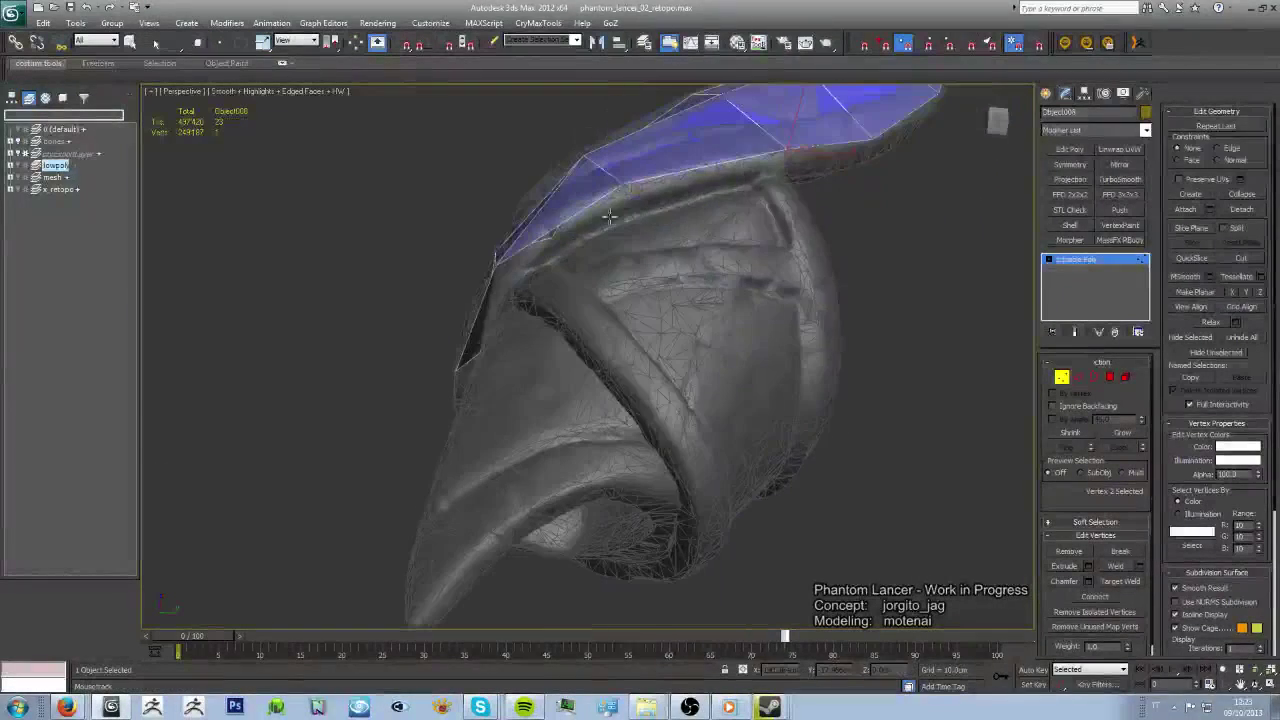
click(510, 288)
click(632, 213)
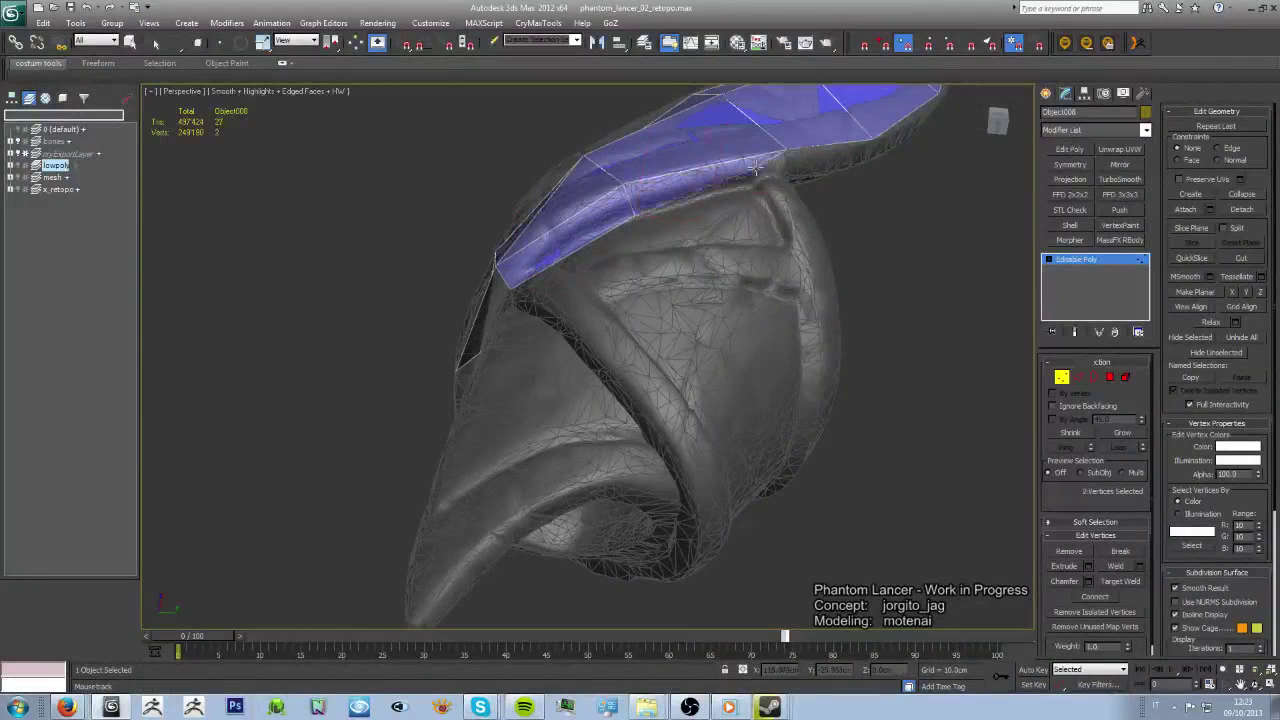
- Orbit along the strip and select both of its end vertices
alt+middle_drag(851, 214, 512, 382)
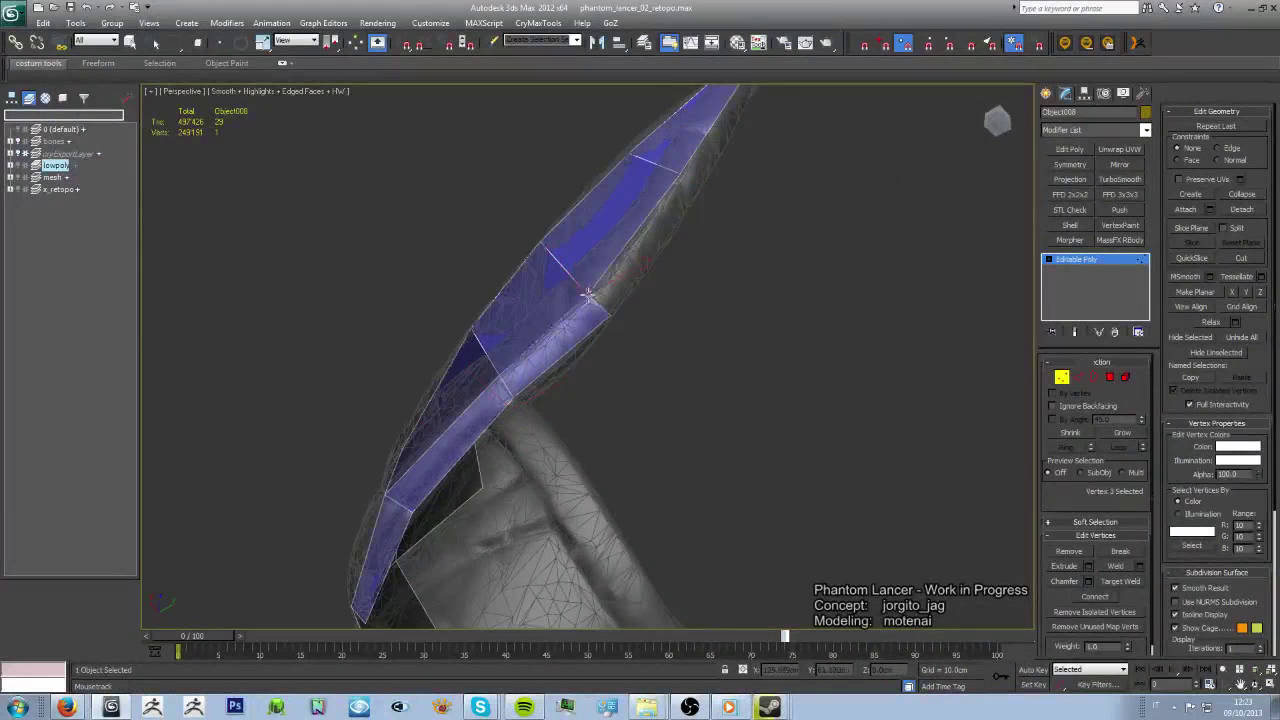
mouse_move(588, 294)
alt+middle_down()
mouse_move(571, 400)
mouse_move(512, 388)
alt+middle_up()
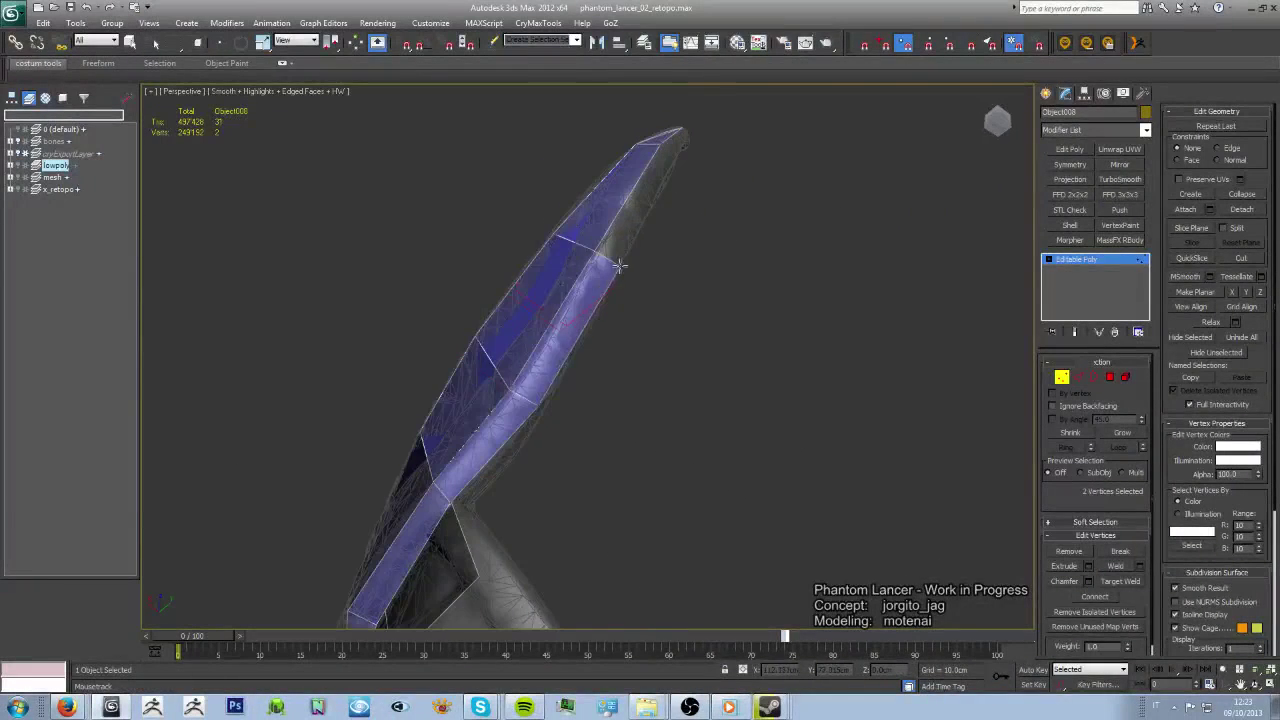
alt+middle_drag(619, 265, 527, 387)
mouse_move(603, 235)
alt+middle_down()
mouse_move(617, 423)
mouse_move(520, 337)
alt+middle_up()
click(455, 322)
ctrl+click(492, 226)
mouse_move(492, 226)
alt+middle_down()
mouse_move(520, 414)
mouse_move(334, 329)
mouse_move(624, 226)
alt+middle_up()
- Extend the strip with two more polygons down the curled horn blade
drag(609, 324, 645, 480)
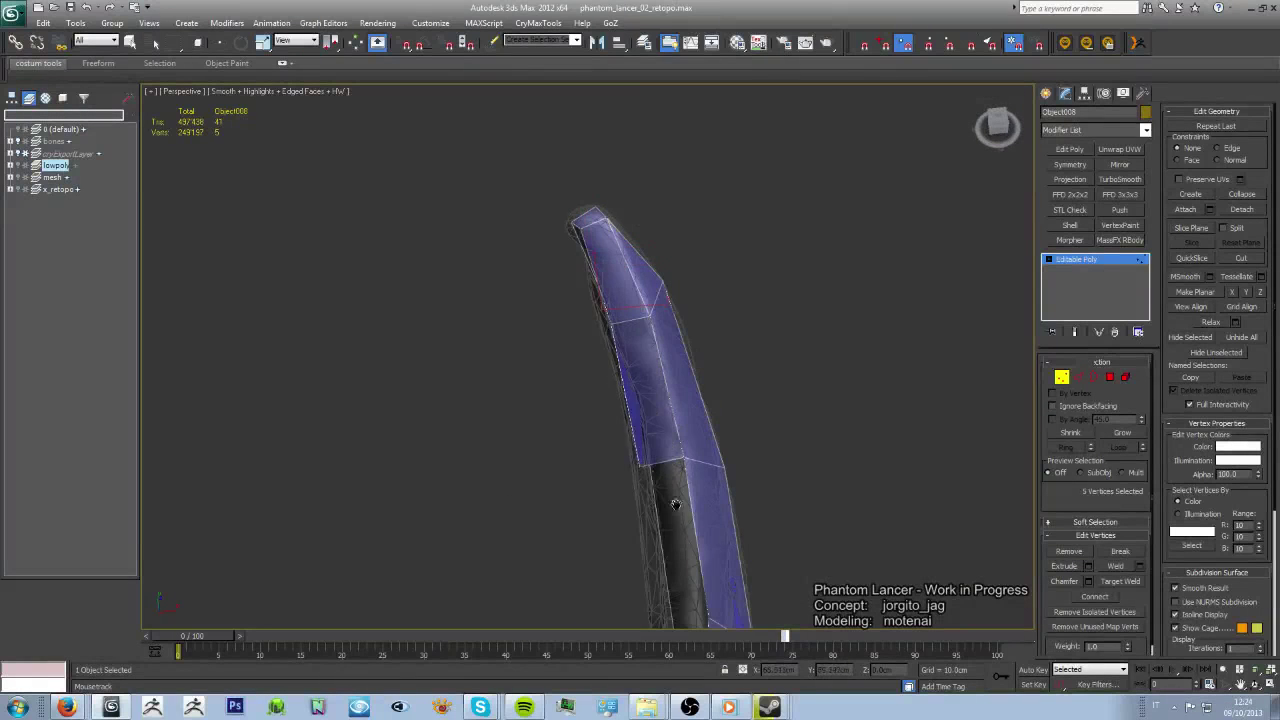
alt+middle_drag(675, 505, 700, 420)
drag(700, 420, 720, 400)
mouse_move(720, 400)
alt+middle_down()
mouse_move(709, 371)
mouse_move(700, 470)
mouse_move(588, 383)
alt+middle_up()
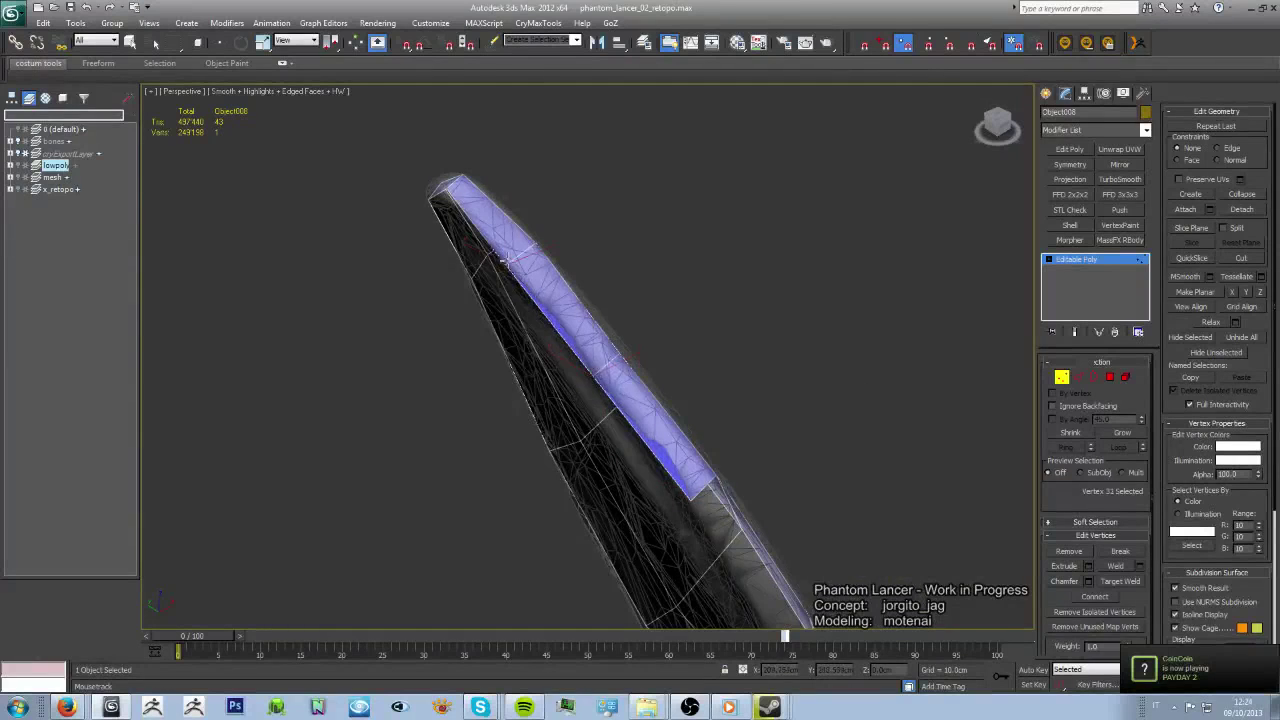
alt+middle_drag(508, 258, 718, 302)
mouse_move(766, 371)
alt+middle_down()
mouse_move(609, 403)
mouse_move(586, 333)
mouse_move(600, 400)
mouse_move(634, 434)
mouse_move(743, 451)
alt+middle_up()
- Place new Step Build vertices along the strip's edge on the shoulder pad's side
scroll(715, 527, down, 5)
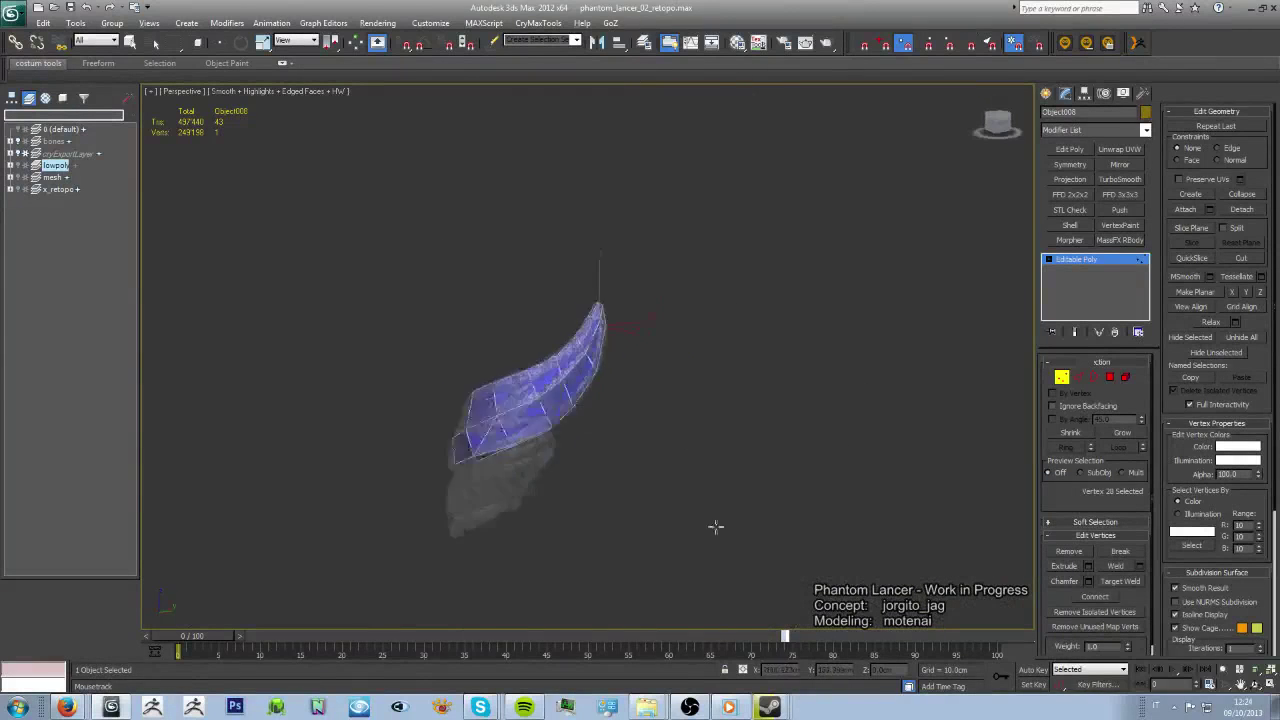
mouse_move(715, 527)
alt+middle_down()
mouse_move(743, 583)
mouse_move(743, 349)
mouse_move(725, 291)
mouse_move(531, 277)
mouse_move(591, 341)
mouse_move(749, 394)
mouse_move(640, 352)
alt+middle_up()
alt+middle_drag(660, 412, 622, 291)
click(622, 291)
mouse_move(629, 383)
alt+middle_down()
mouse_move(692, 372)
mouse_move(691, 423)
alt+middle_up()
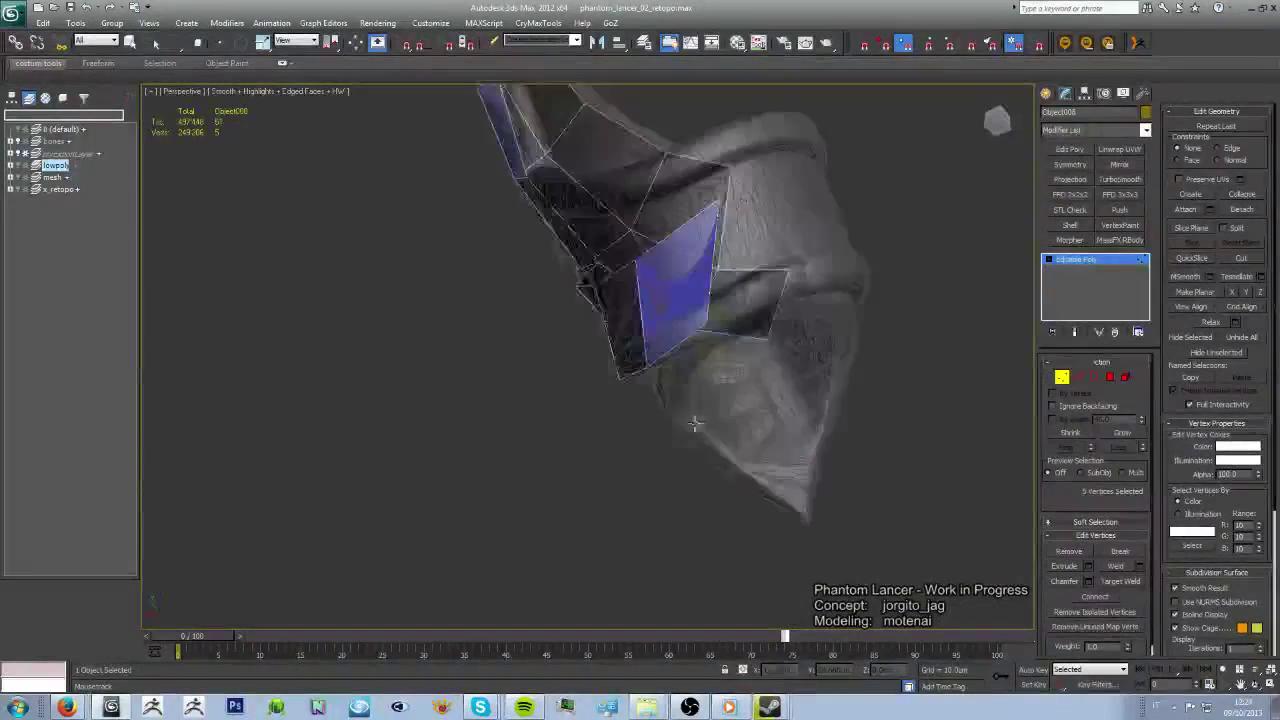
click(678, 420)
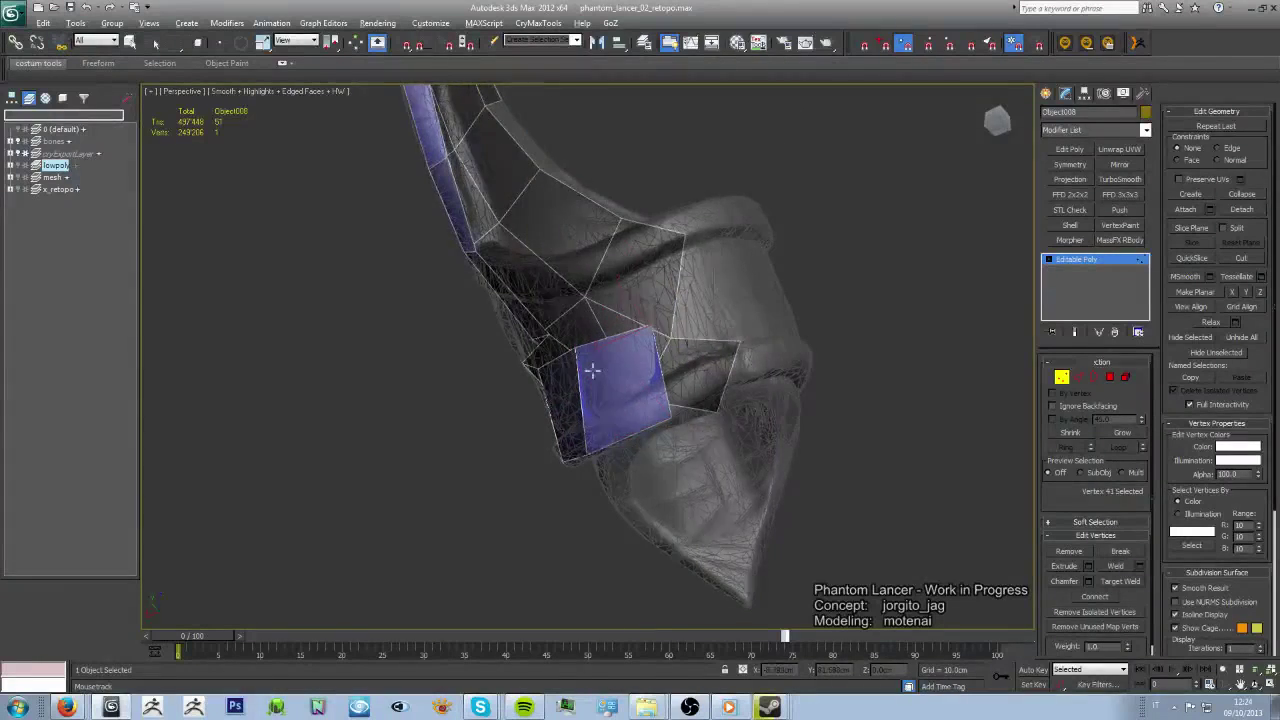
- Orbit around the pad's lower front to inspect the new retopo patch from several angles
alt+middle_drag(592, 371, 610, 383)
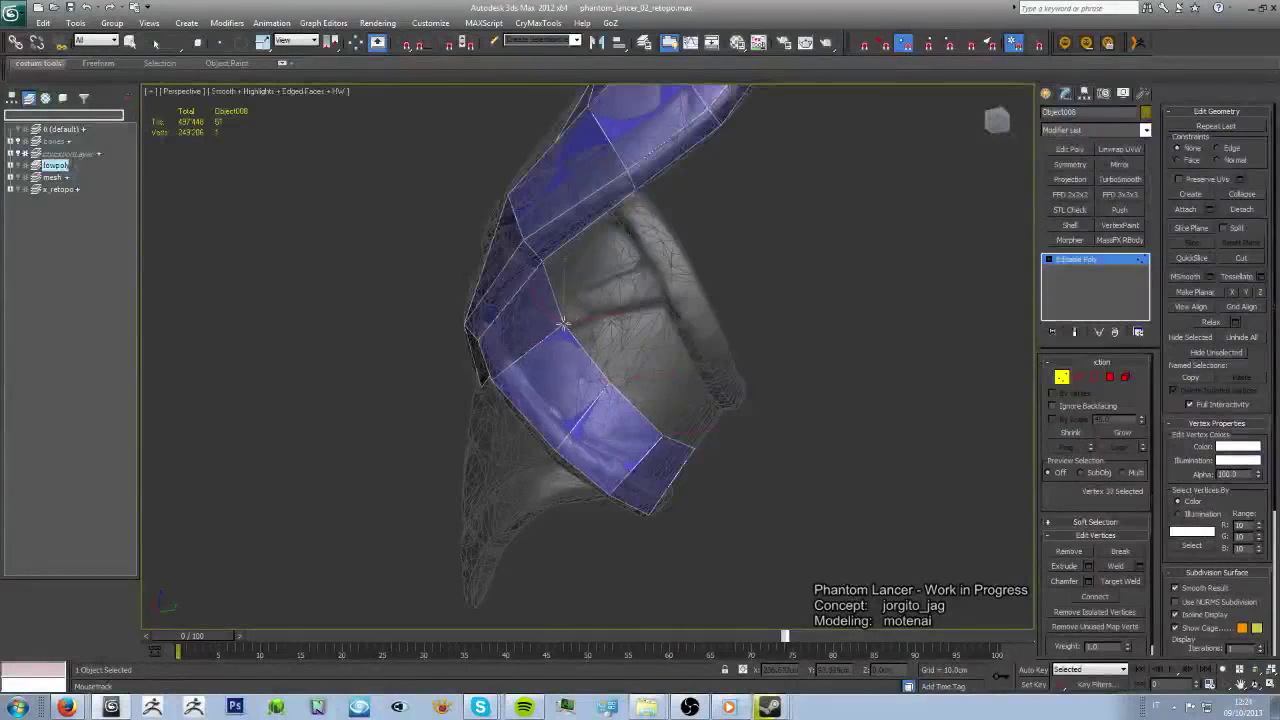
mouse_move(580, 326)
alt+middle_down()
mouse_move(654, 380)
mouse_move(636, 376)
alt+middle_up()
alt+middle_drag(713, 302, 622, 425)
mouse_move(511, 185)
alt+middle_down()
mouse_move(557, 294)
mouse_move(693, 278)
alt+middle_up()
mouse_move(633, 385)
alt+middle_down()
mouse_move(570, 432)
mouse_move(581, 385)
mouse_move(654, 309)
alt+middle_up()
mouse_move(583, 226)
alt+middle_down()
mouse_move(531, 340)
mouse_move(586, 400)
mouse_move(443, 307)
alt+middle_up()
scroll(560, 270, up, 3)
mouse_move(507, 336)
alt+middle_down()
mouse_move(569, 337)
mouse_move(619, 421)
alt+middle_up()
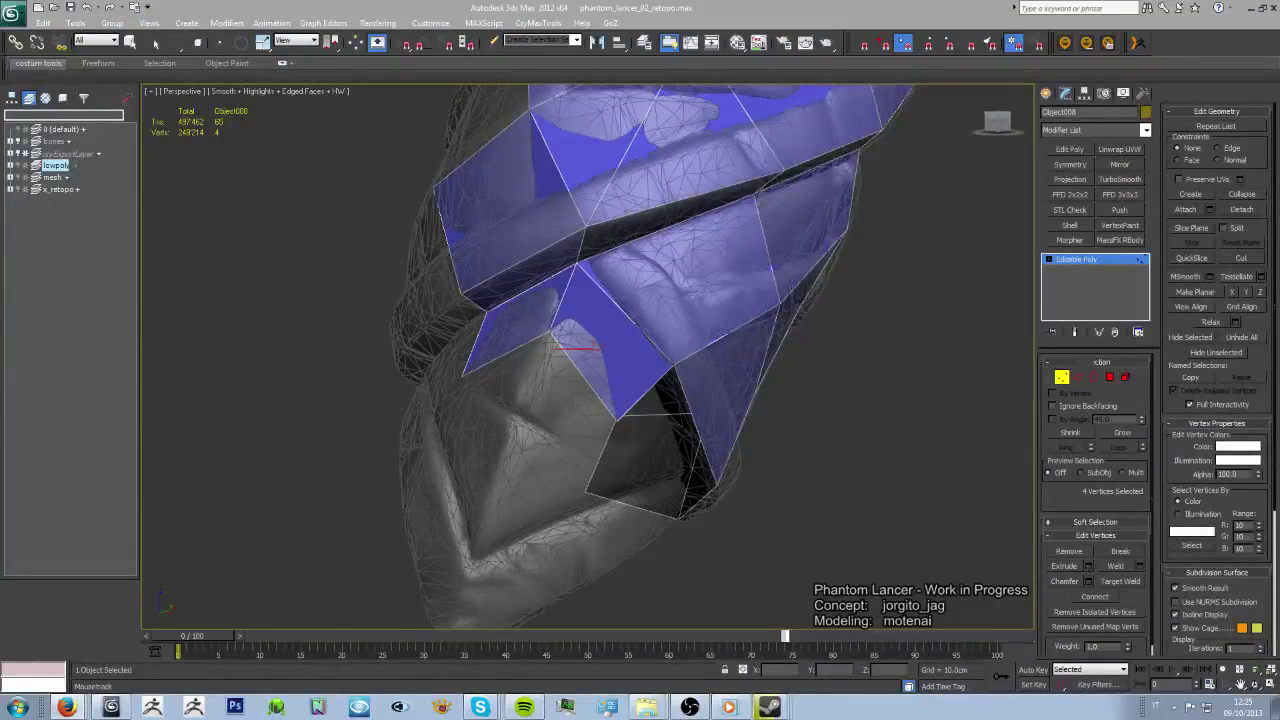
- Add three quads down the pointed front of the pad with Step Build
mouse_move(580, 350)
alt+middle_down()
mouse_move(607, 365)
mouse_move(640, 350)
mouse_move(684, 298)
mouse_move(680, 370)
mouse_move(675, 360)
alt+middle_up()
mouse_move(599, 406)
alt+middle_down()
mouse_move(663, 333)
mouse_move(690, 360)
alt+middle_up()
drag(690, 360, 705, 395)
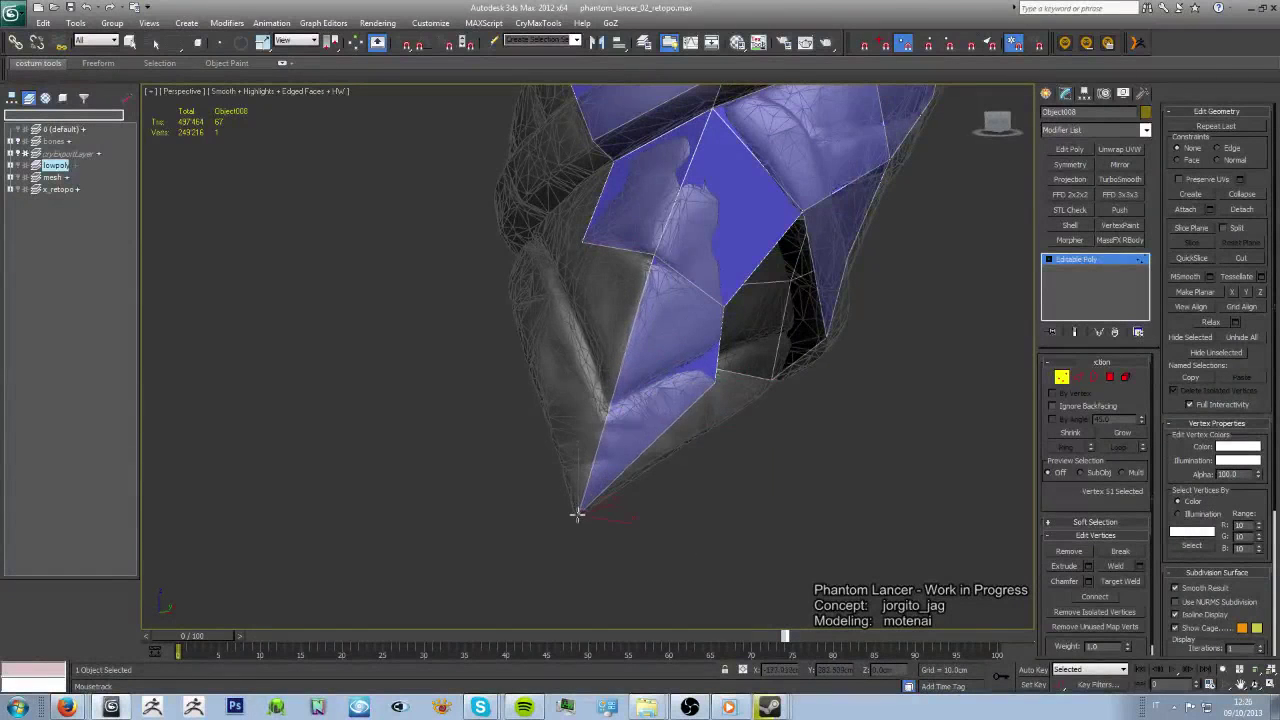
alt+middle_drag(710, 467, 627, 362)
mouse_move(621, 407)
alt+middle_down()
mouse_move(588, 356)
mouse_move(686, 376)
alt+middle_up()
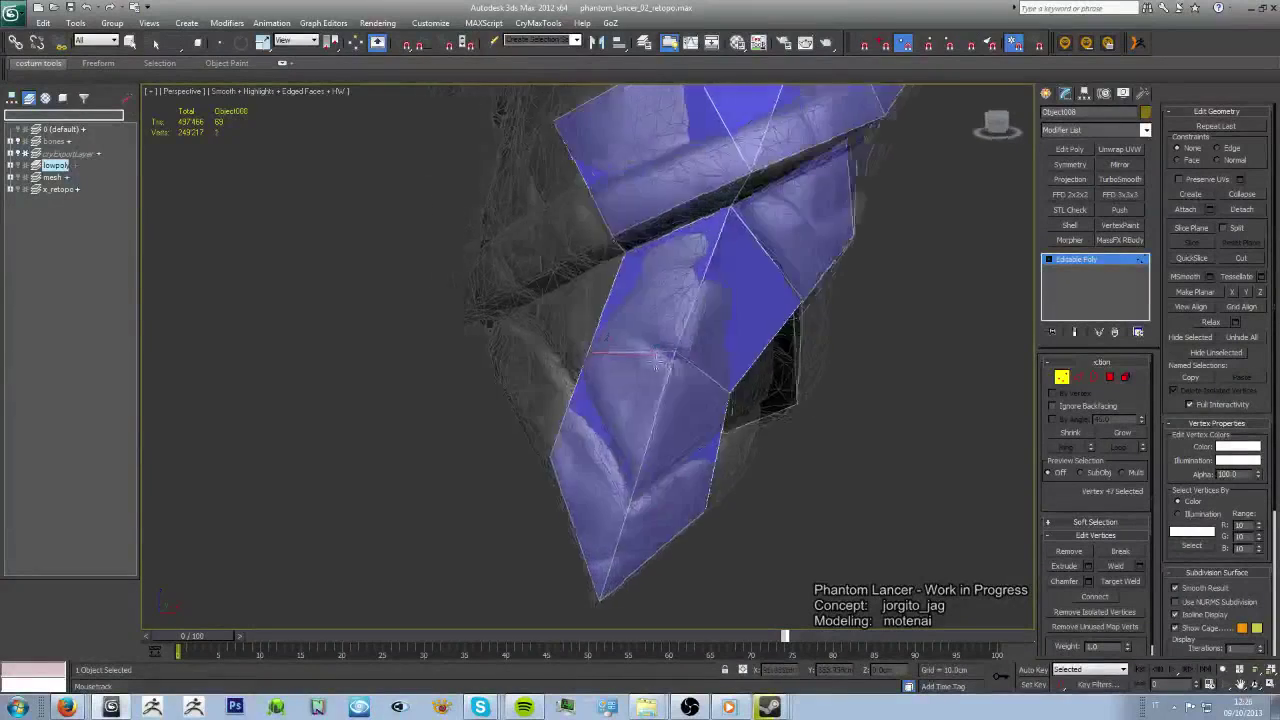
scroll(686, 376, up, 2)
click(686, 376)
- Build more polygons over the pad's side from two newly added vertices
mouse_move(606, 397)
alt+middle_down()
mouse_move(538, 276)
mouse_move(679, 262)
alt+middle_up()
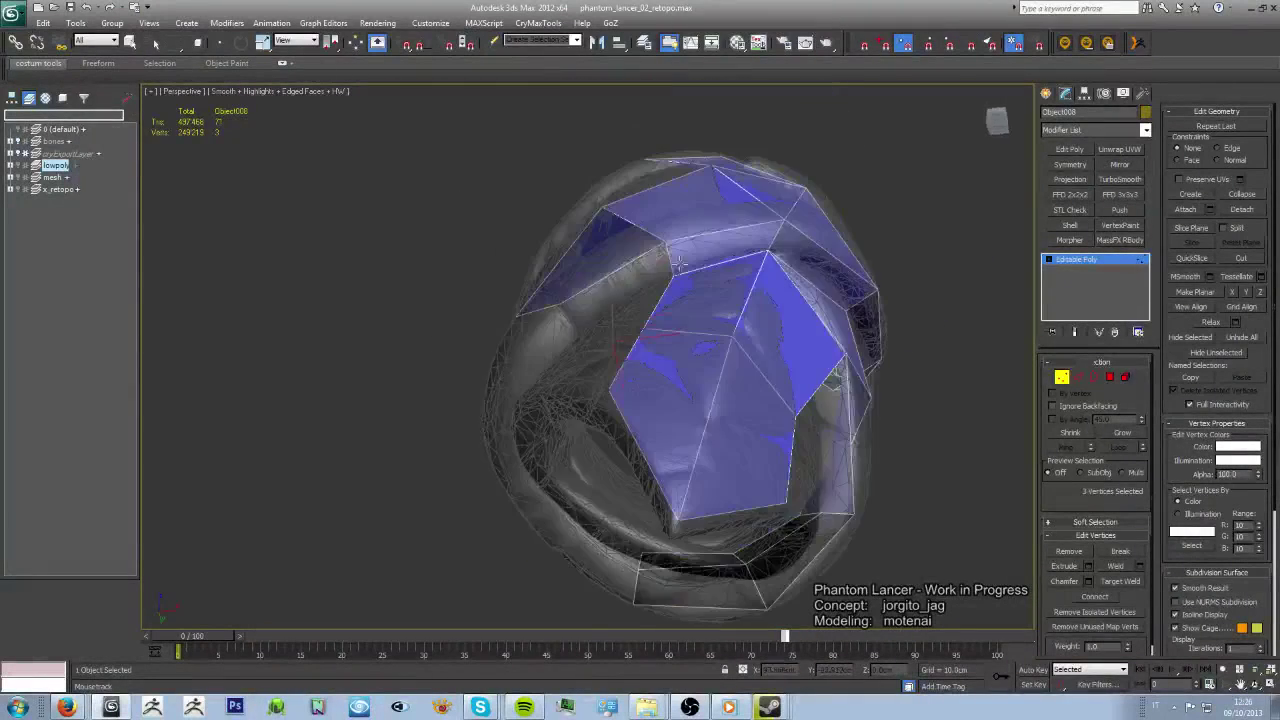
mouse_move(576, 325)
alt+middle_down()
mouse_move(607, 431)
mouse_move(515, 283)
alt+middle_up()
ctrl+click(600, 400)
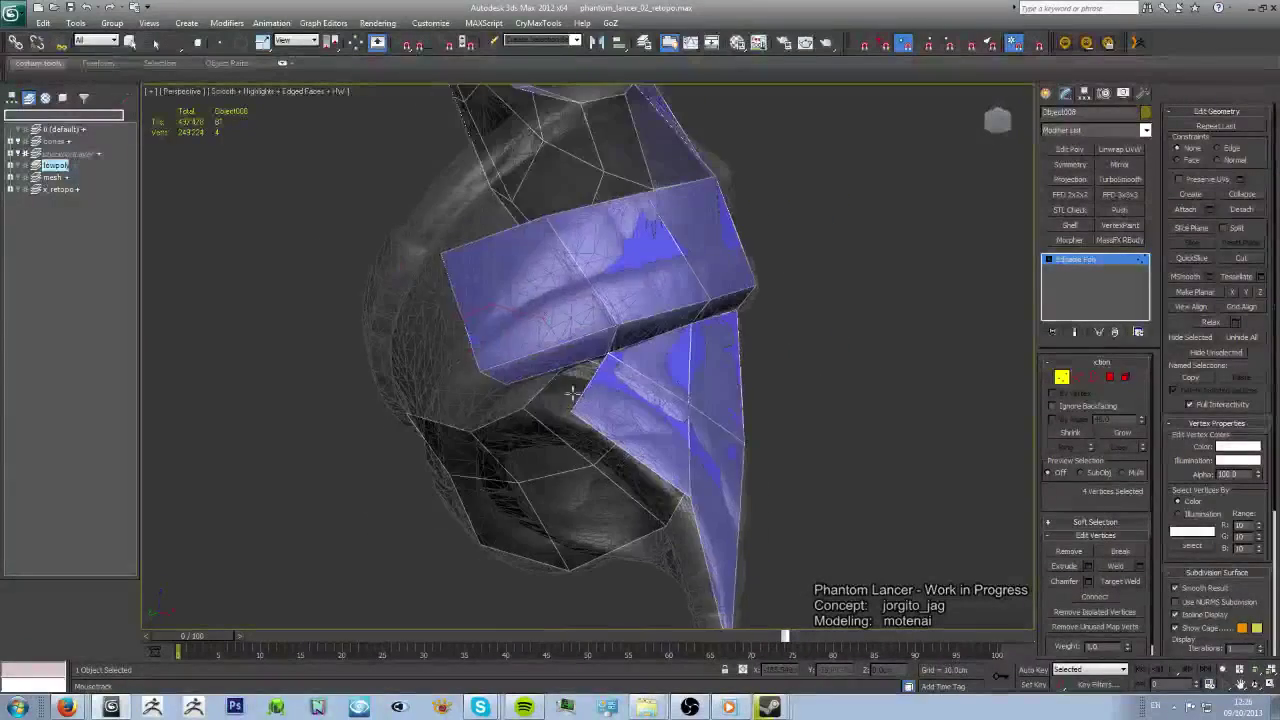
ctrl+click(574, 399)
- Orbit beneath and around the pad to check coverage of its outer face
mouse_move(515, 283)
alt+middle_down()
mouse_move(574, 399)
mouse_move(537, 277)
mouse_move(430, 218)
mouse_move(429, 286)
mouse_move(568, 328)
alt+middle_up()
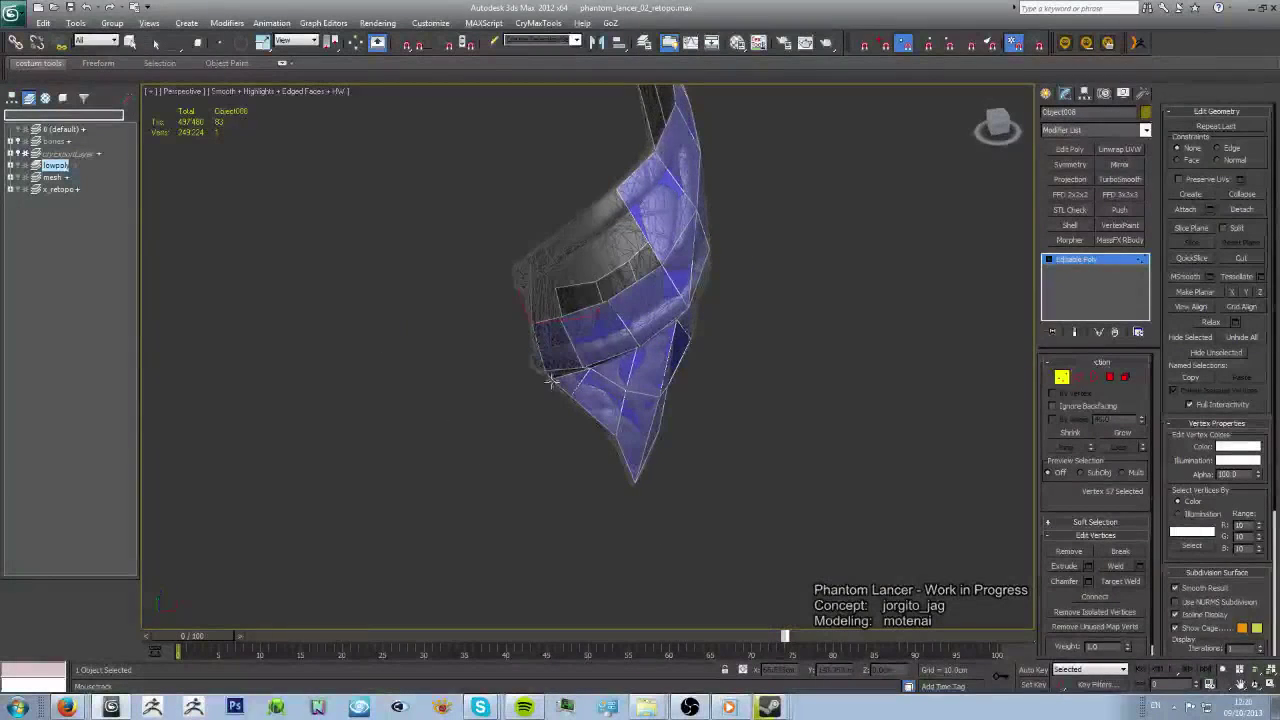
alt+middle_drag(570, 298, 688, 400)
alt+middle_drag(575, 341, 652, 337)
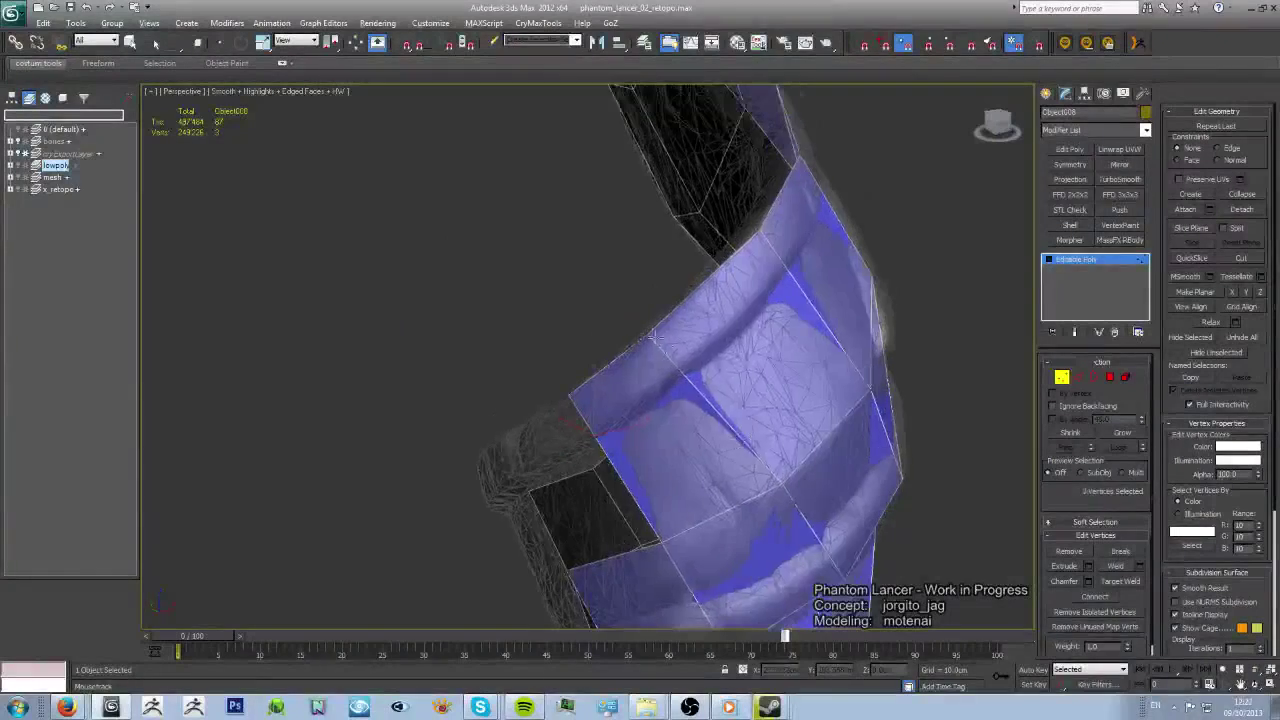
mouse_move(663, 405)
alt+middle_down()
mouse_move(793, 432)
mouse_move(643, 460)
mouse_move(700, 531)
mouse_move(716, 457)
mouse_move(746, 446)
mouse_move(746, 460)
mouse_move(657, 409)
alt+middle_up()
- Orbit beneath the shoulder pad to inspect its underside and inner ring
scroll(657, 409, up, 3)
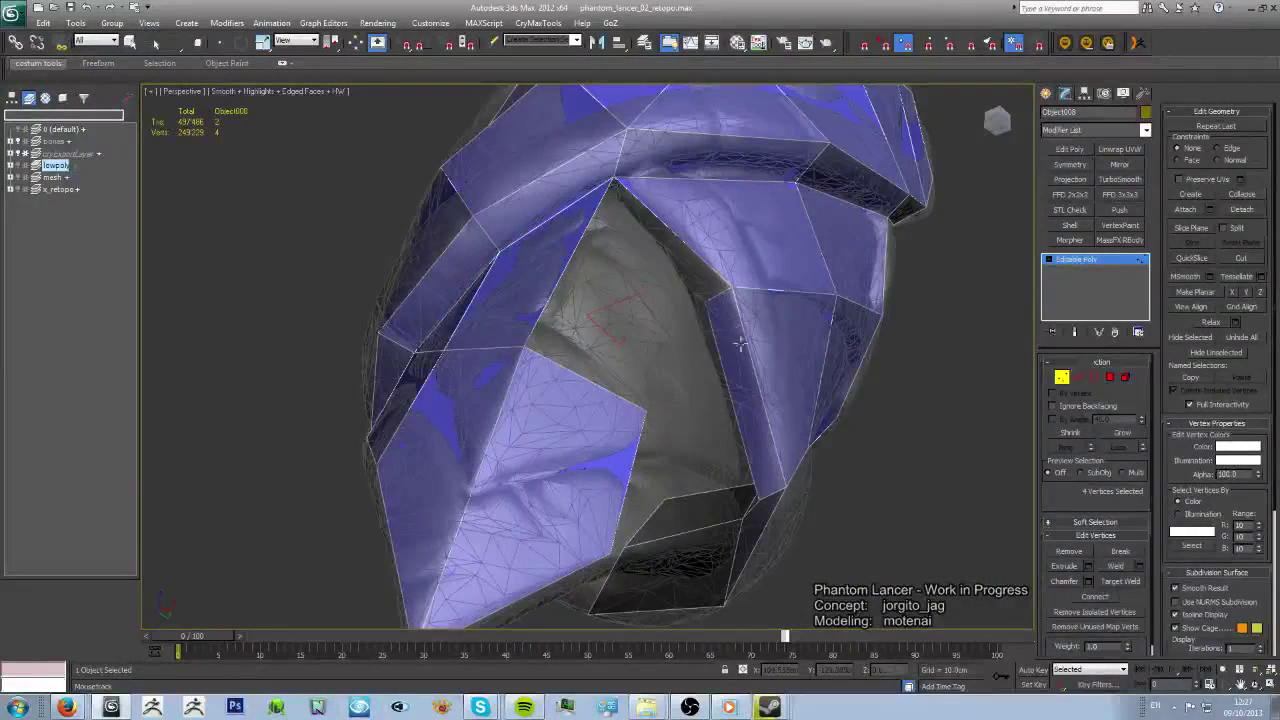
alt+middle_drag(695, 313, 728, 208)
mouse_move(608, 283)
alt+middle_down()
mouse_move(643, 215)
mouse_move(517, 350)
alt+middle_up()
mouse_move(609, 384)
alt+middle_down()
mouse_move(614, 343)
mouse_move(574, 366)
mouse_move(609, 305)
mouse_move(640, 338)
mouse_move(569, 361)
mouse_move(483, 344)
mouse_move(371, 394)
mouse_move(551, 466)
mouse_move(553, 330)
mouse_move(651, 331)
mouse_move(655, 262)
mouse_move(632, 286)
mouse_move(585, 235)
alt+middle_up()
mouse_move(597, 291)
alt+middle_down()
mouse_move(637, 270)
mouse_move(674, 349)
mouse_move(684, 298)
mouse_move(640, 300)
mouse_move(700, 338)
mouse_move(787, 353)
alt+middle_up()
scroll(633, 303, up, 2)
scroll(787, 353, down, 2)
scroll(706, 357, up, 3)
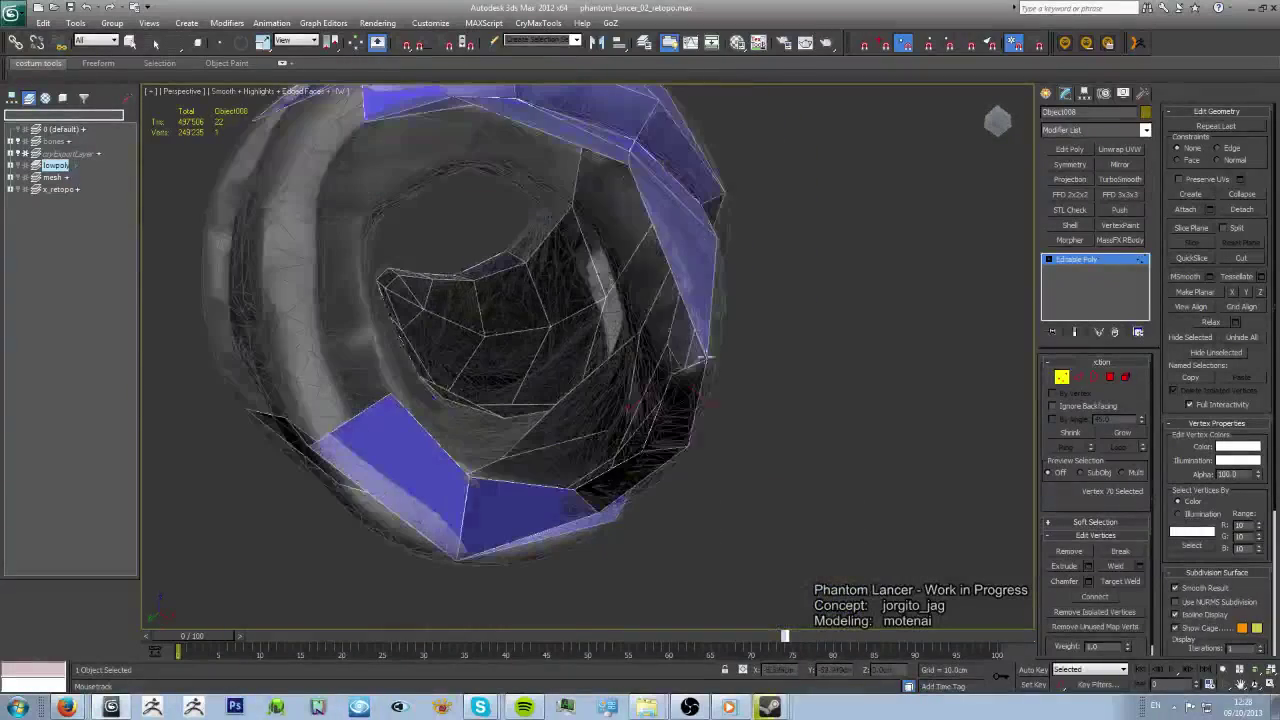
scroll(480, 170, up, 2)
- Collapse the stray vertex on the inner rim strip into its neighbour so the rim runs cleanly
mouse_move(480, 170)
alt+middle_down()
mouse_move(578, 281)
mouse_move(600, 152)
mouse_move(628, 213)
alt+middle_up()
alt+middle_drag(565, 243, 590, 291)
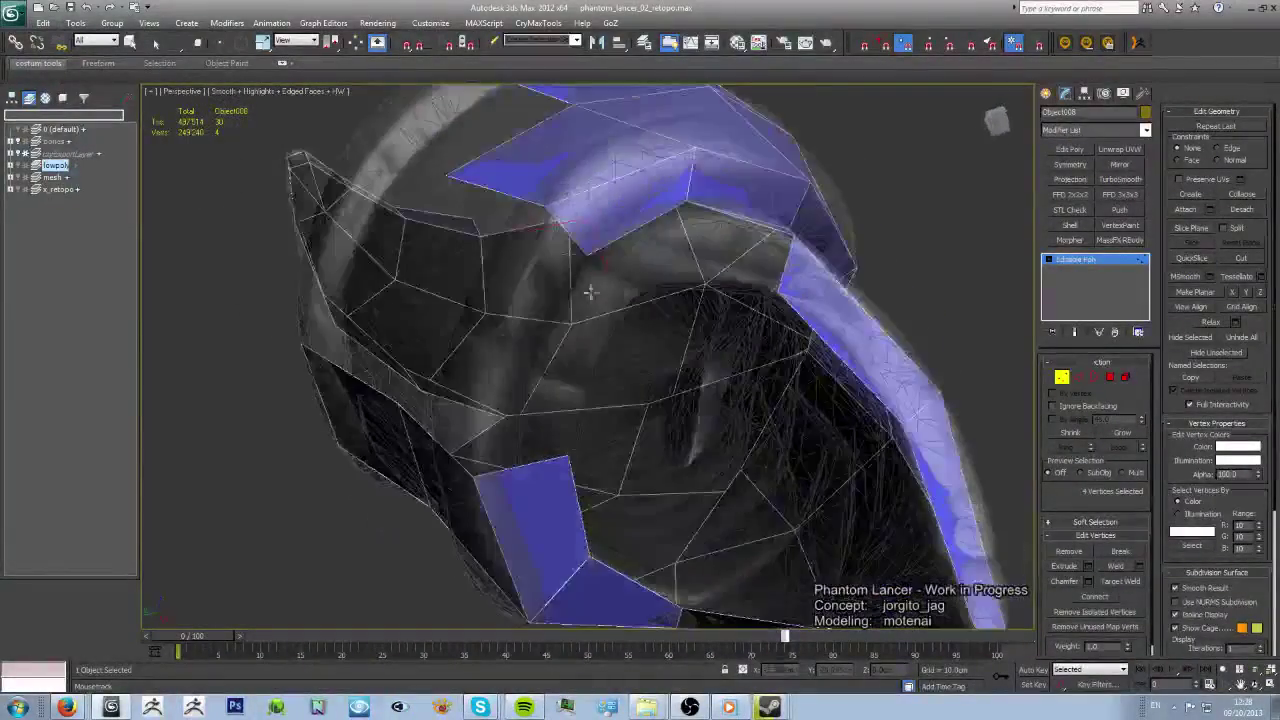
mouse_move(511, 370)
alt+middle_down()
mouse_move(531, 434)
mouse_move(595, 290)
alt+middle_up()
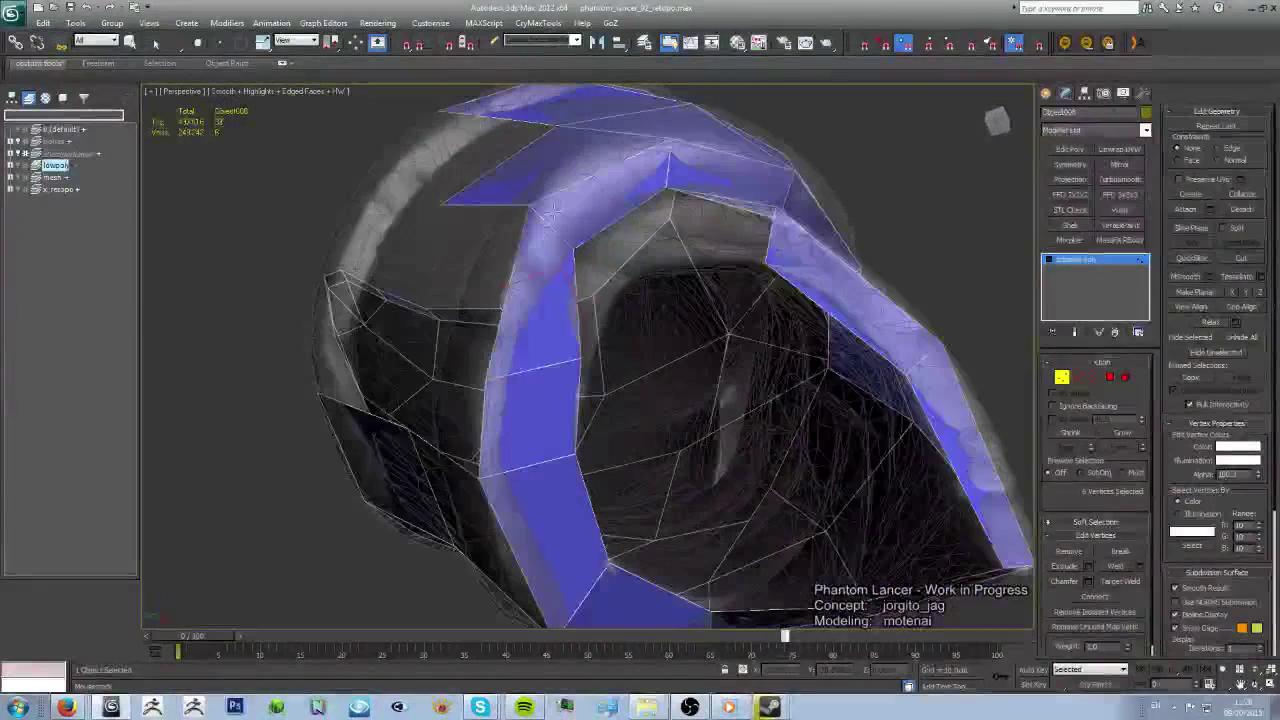
click(601, 265)
drag(619, 281, 573, 250)
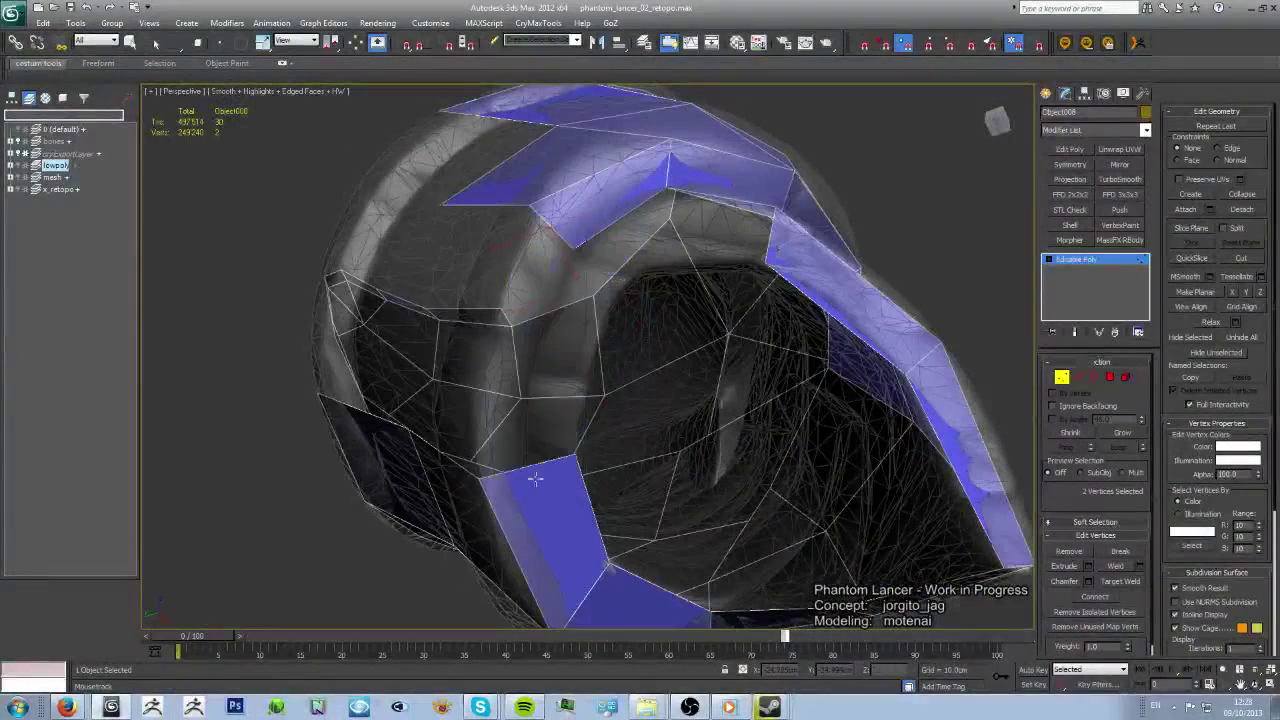
mouse_move(554, 441)
alt+middle_down()
mouse_move(640, 320)
mouse_move(590, 340)
mouse_move(615, 378)
alt+middle_up()
click(606, 306)
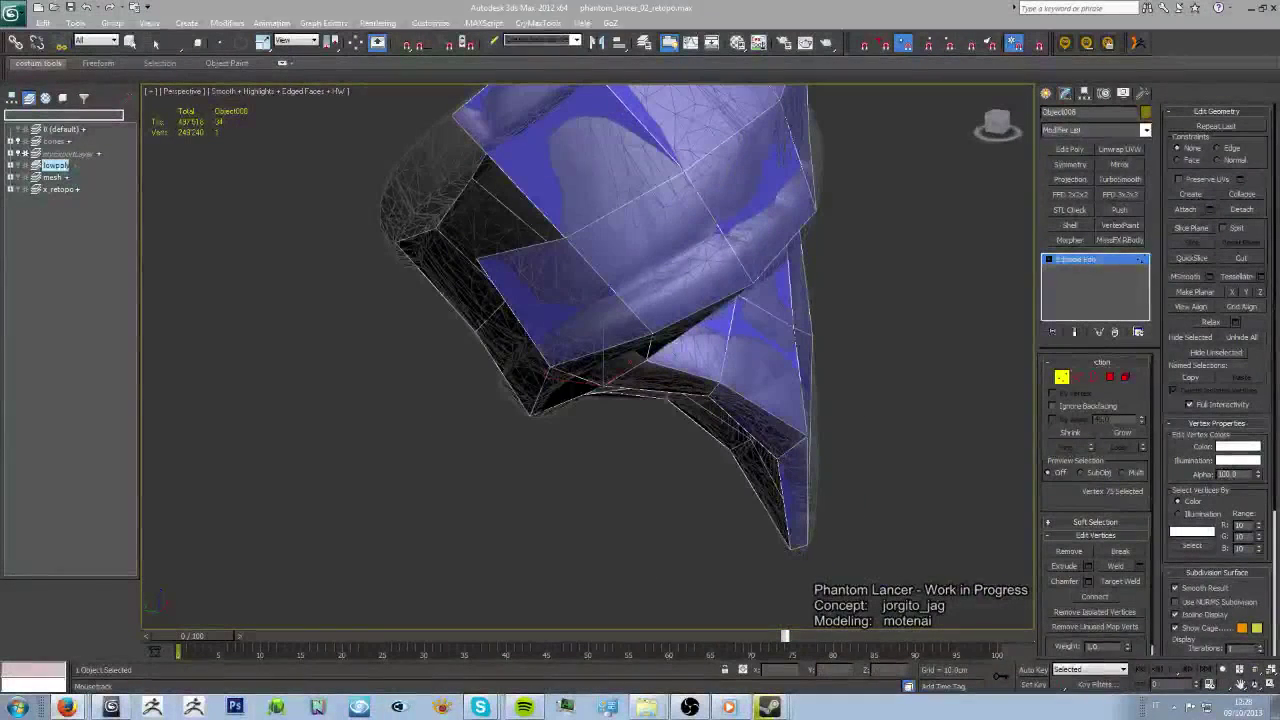
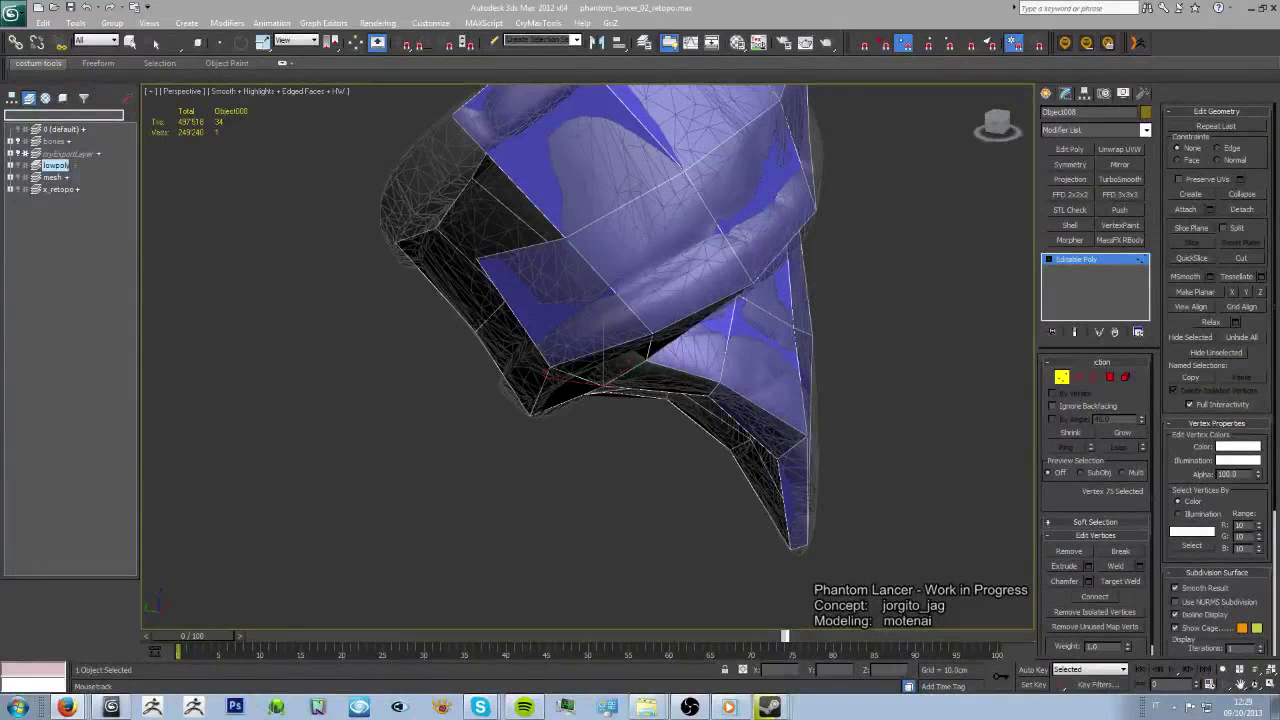
- Orbit and zoom around the blue retopo band to check its fit from the sides and below
mouse_move(560, 330)
alt+middle_down()
mouse_move(549, 314)
mouse_move(611, 331)
mouse_move(643, 321)
alt+middle_up()
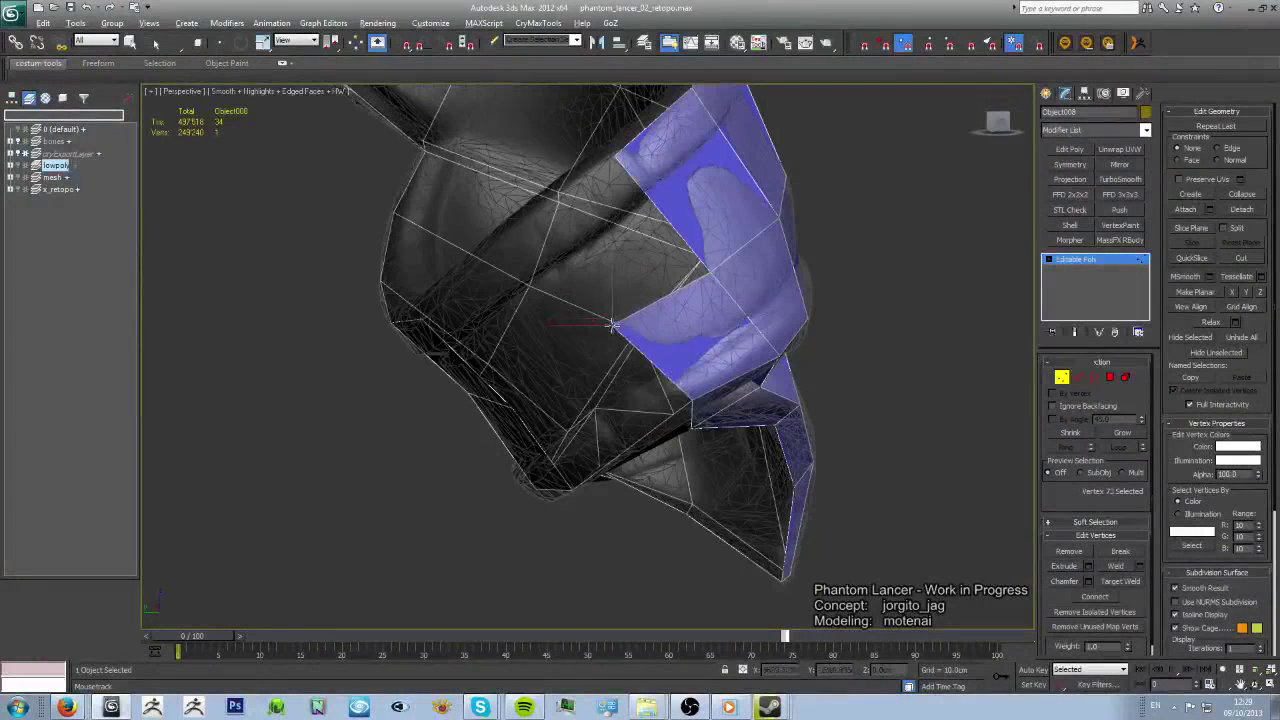
mouse_move(673, 350)
alt+middle_down()
mouse_move(573, 261)
mouse_move(502, 297)
alt+middle_up()
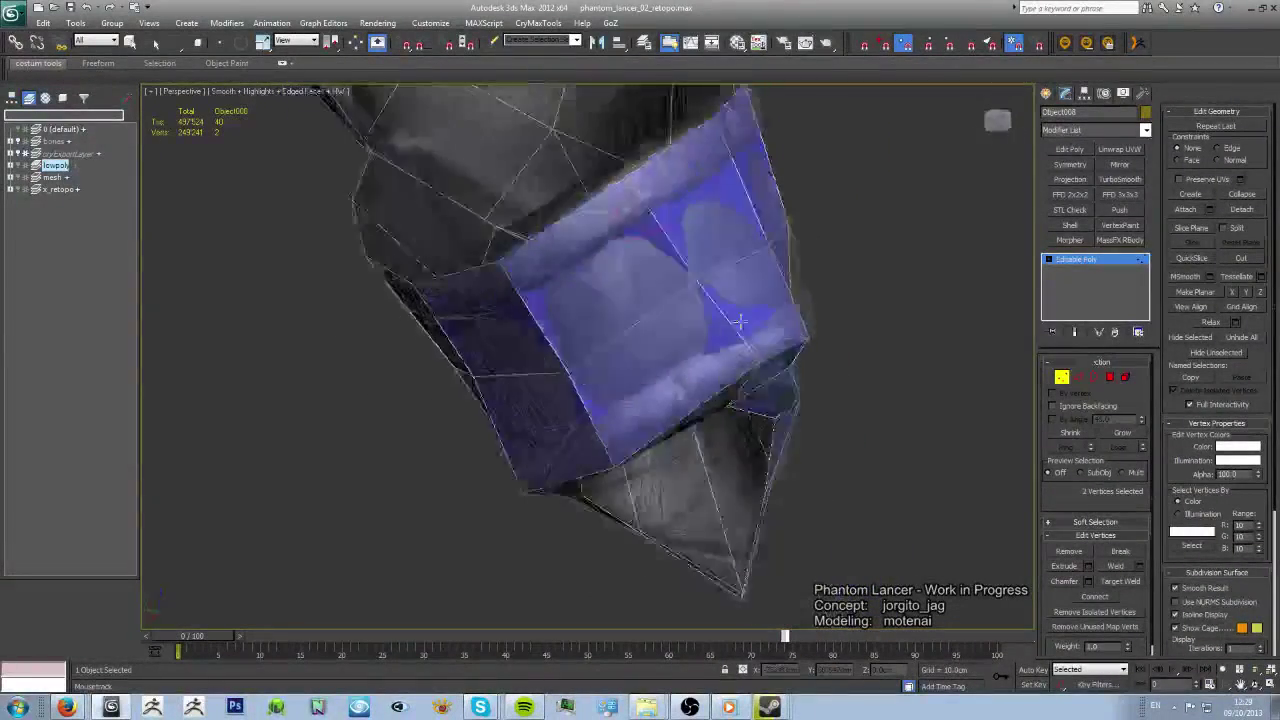
alt+middle_drag(587, 222, 600, 286)
scroll(600, 286, down, 5)
mouse_move(491, 266)
alt+middle_down()
mouse_move(549, 378)
mouse_move(643, 397)
mouse_move(630, 340)
alt+middle_up()
scroll(643, 397, up, 5)
scroll(617, 290, up, 2)
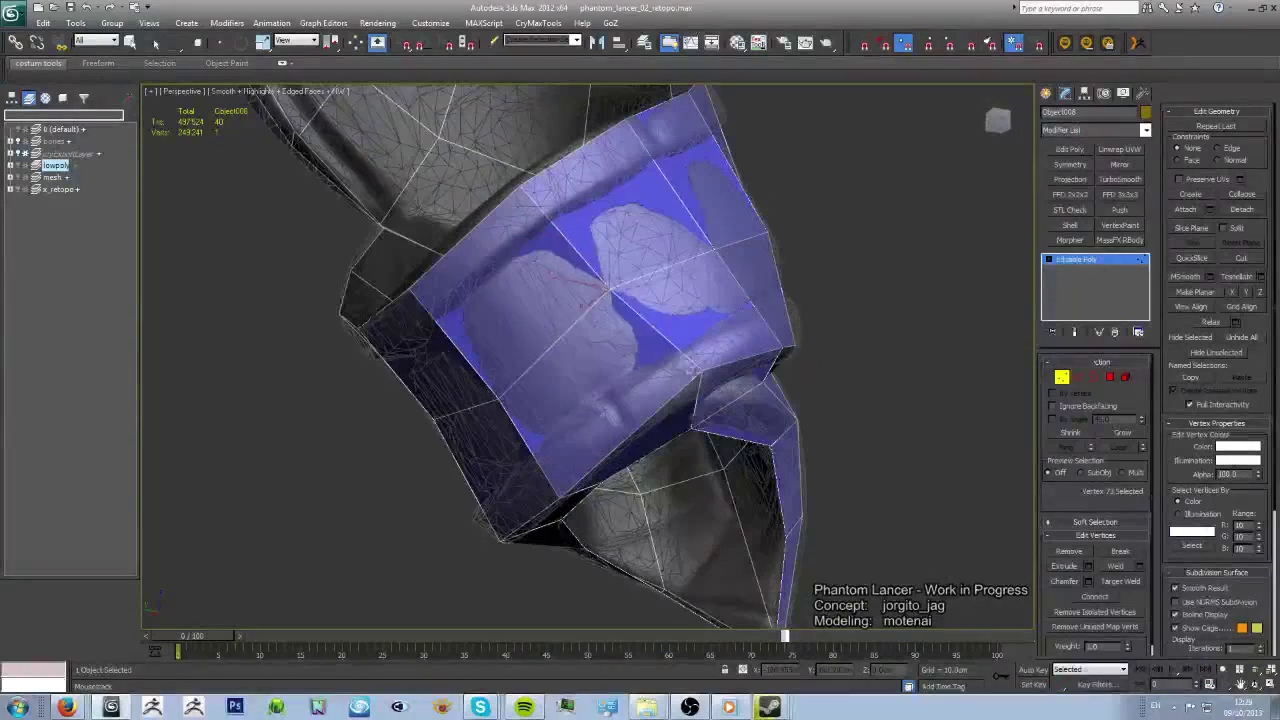
mouse_move(707, 376)
alt+middle_down()
mouse_move(640, 340)
mouse_move(690, 259)
mouse_move(638, 246)
alt+middle_up()
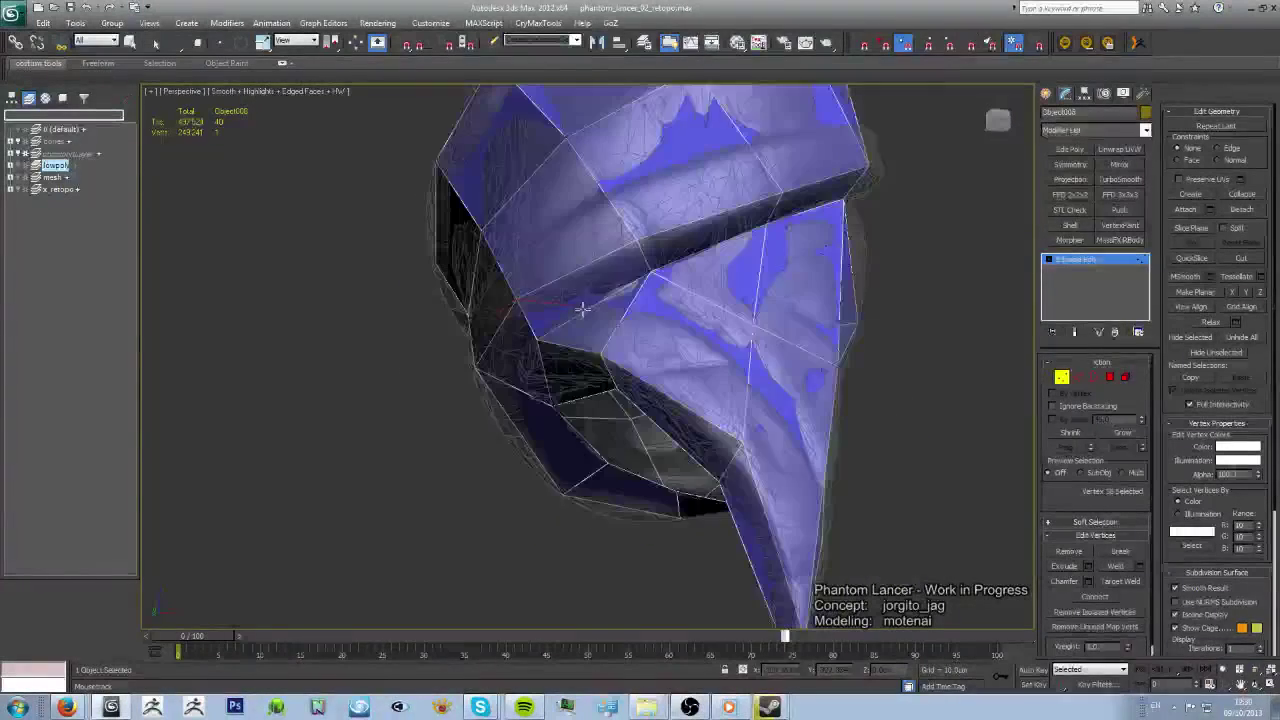
alt+middle_drag(554, 298, 723, 268)
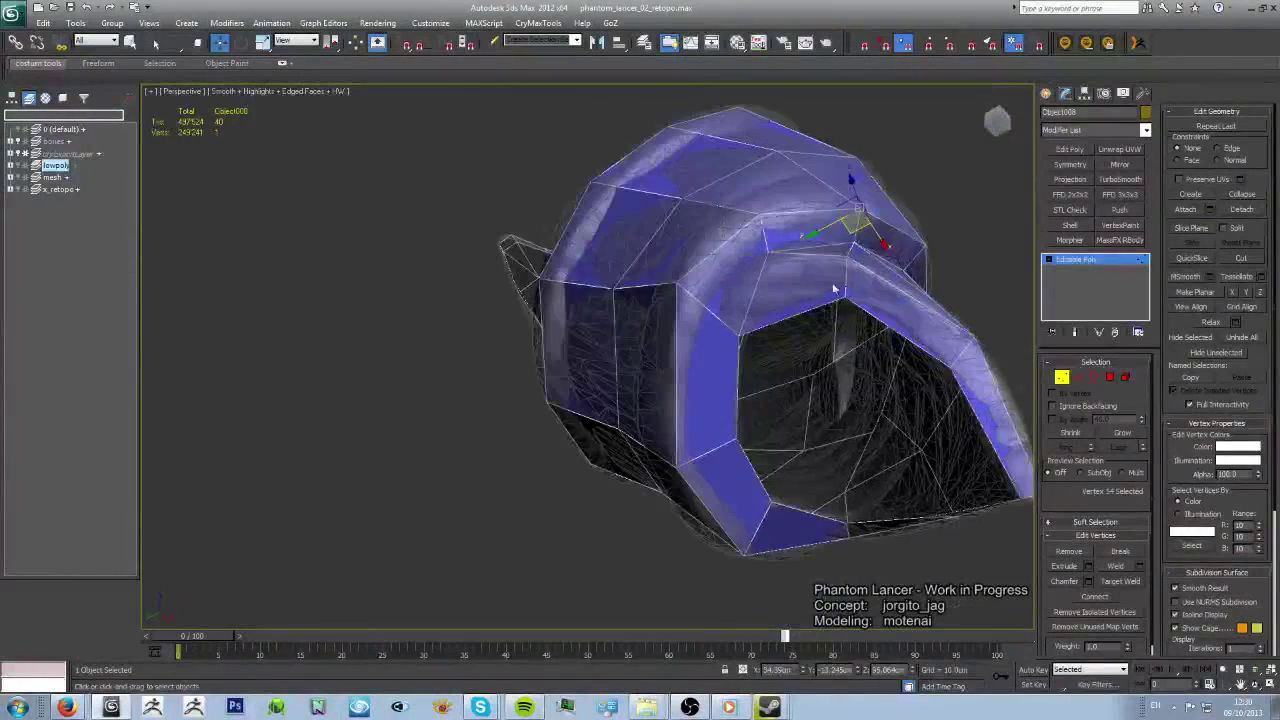
mouse_move(693, 318)
alt+middle_down()
mouse_move(770, 400)
mouse_move(583, 351)
mouse_move(560, 371)
mouse_move(597, 371)
mouse_move(509, 376)
alt+middle_up()
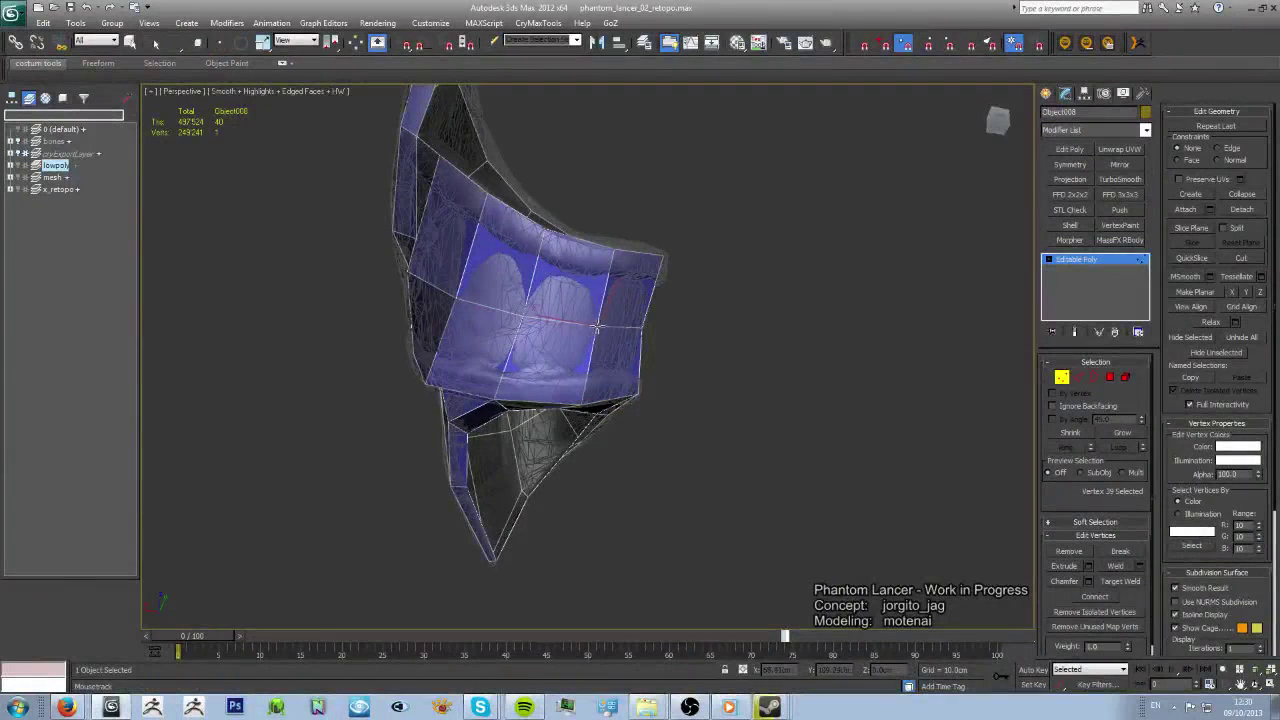
mouse_move(671, 346)
alt+middle_down()
mouse_move(718, 350)
mouse_move(700, 380)
mouse_move(640, 289)
mouse_move(669, 263)
mouse_move(669, 326)
alt+middle_up()
scroll(669, 326, up, 3)
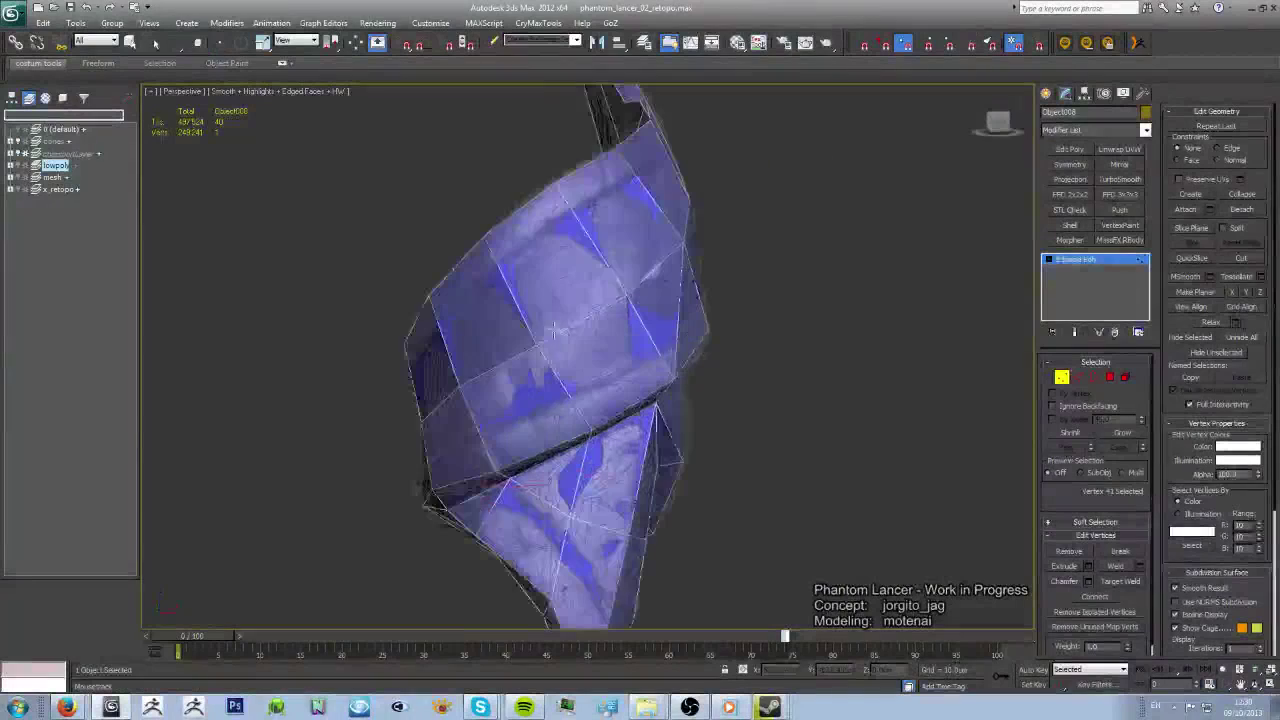
scroll(669, 326, up, 2)
- In Edge mode, orbit around the horn and the cup interior to reach the upper rim
key(2)
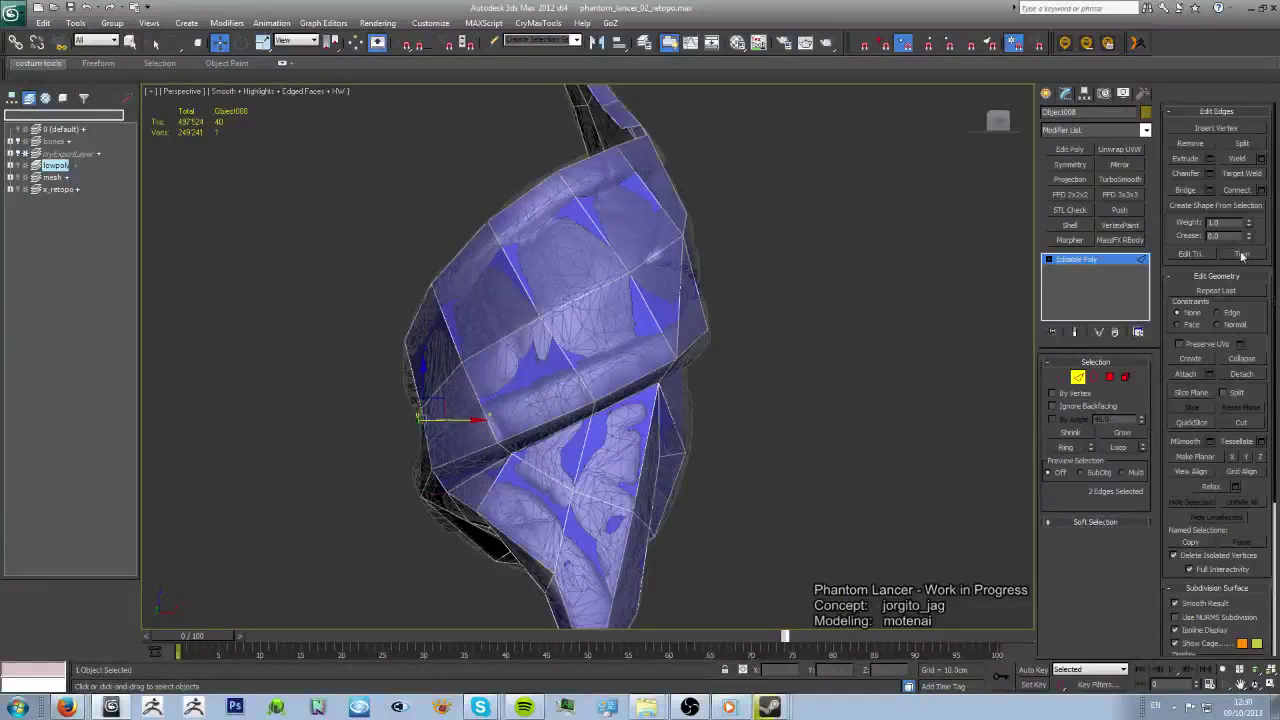
mouse_move(517, 308)
alt+middle_down()
mouse_move(571, 300)
mouse_move(714, 343)
mouse_move(674, 399)
mouse_move(586, 371)
mouse_move(612, 372)
mouse_move(720, 286)
mouse_move(709, 300)
mouse_move(748, 366)
alt+middle_up()
mouse_move(686, 287)
alt+middle_down()
mouse_move(717, 200)
mouse_move(529, 317)
mouse_move(671, 311)
mouse_move(757, 354)
mouse_move(664, 390)
mouse_move(457, 409)
mouse_move(406, 443)
mouse_move(497, 479)
alt+middle_up()
alt+middle_drag(245, 473, 570, 212)
mouse_move(590, 320)
alt+middle_down()
mouse_move(666, 300)
mouse_move(588, 330)
alt+middle_up()
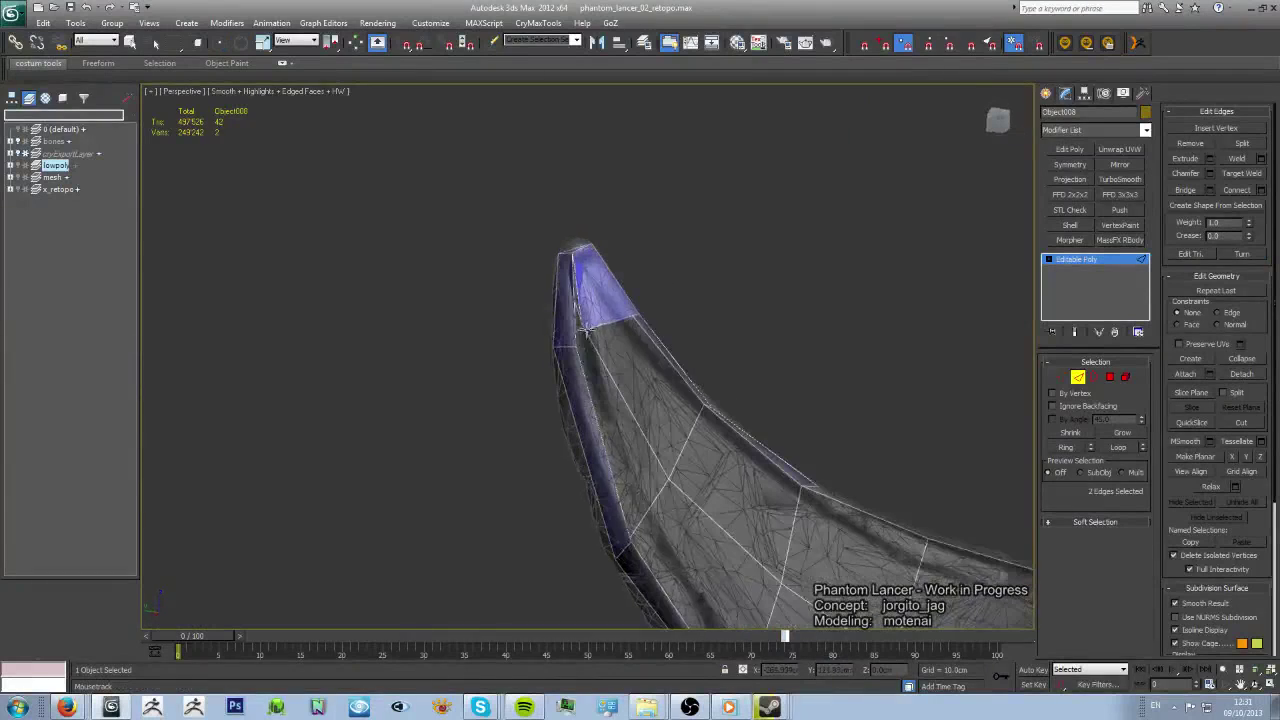
scroll(633, 530, up, 3)
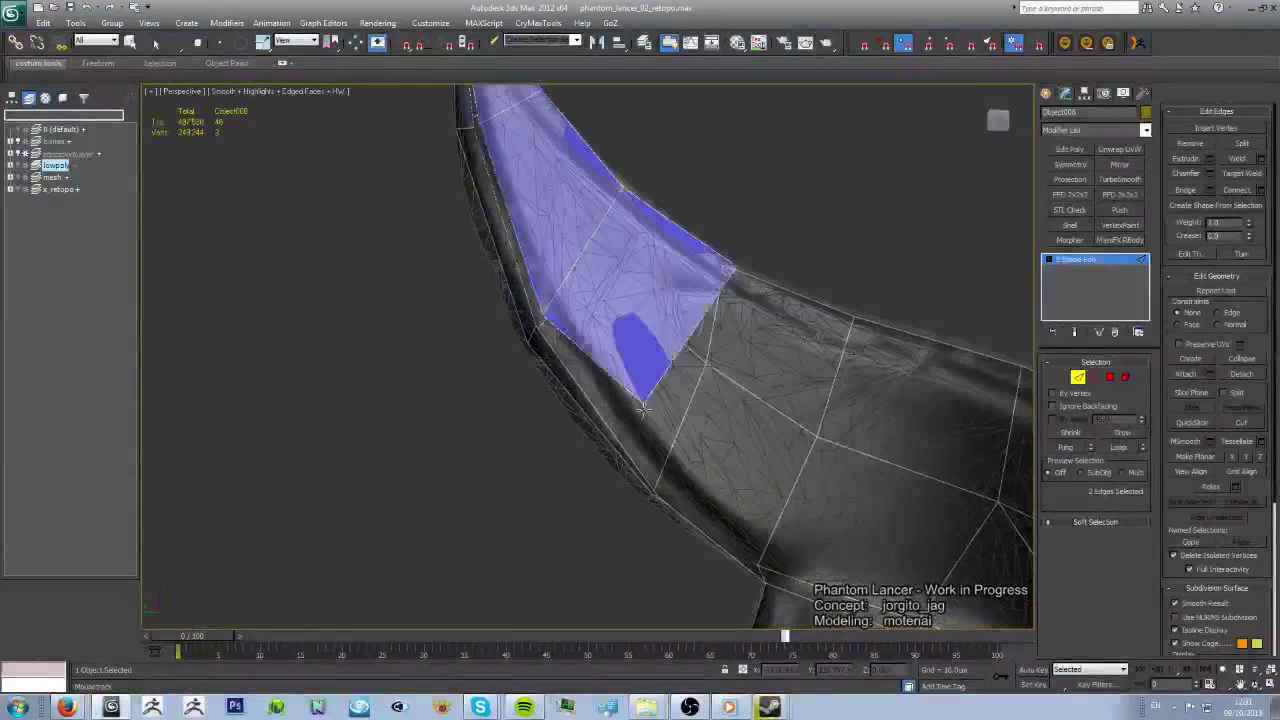
mouse_move(650, 490)
alt+middle_down()
mouse_move(691, 440)
mouse_move(614, 423)
mouse_move(672, 380)
mouse_move(672, 455)
alt+middle_up()
mouse_move(553, 314)
alt+middle_down()
mouse_move(691, 417)
mouse_move(603, 446)
mouse_move(524, 376)
mouse_move(748, 364)
mouse_move(748, 350)
alt+middle_up()
alt+middle_drag(786, 437, 760, 420)
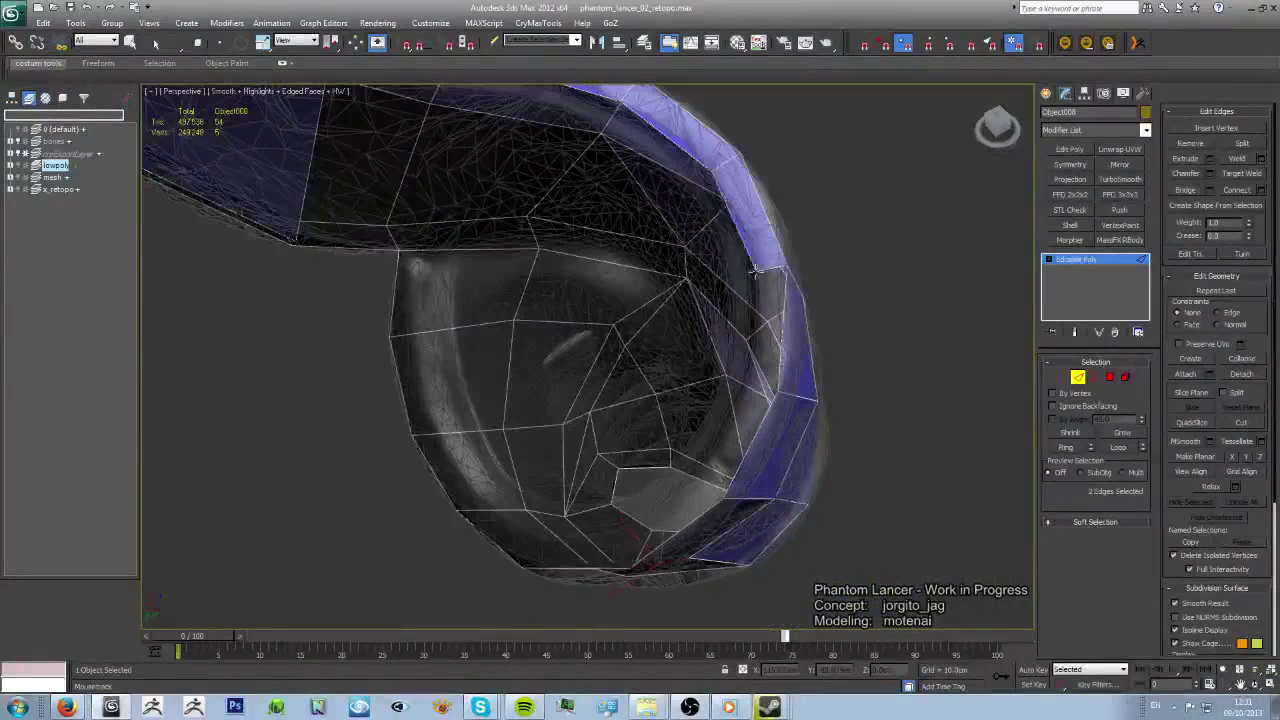
alt+middle_drag(712, 462, 690, 352)
alt+middle_drag(681, 248, 619, 240)
mouse_move(554, 184)
alt+middle_down()
mouse_move(559, 311)
mouse_move(763, 400)
mouse_move(731, 337)
mouse_move(738, 290)
alt+middle_up()
- Extend the retopo strip down and around the cup's rim with new border-edge faces
drag(737, 292, 693, 416)
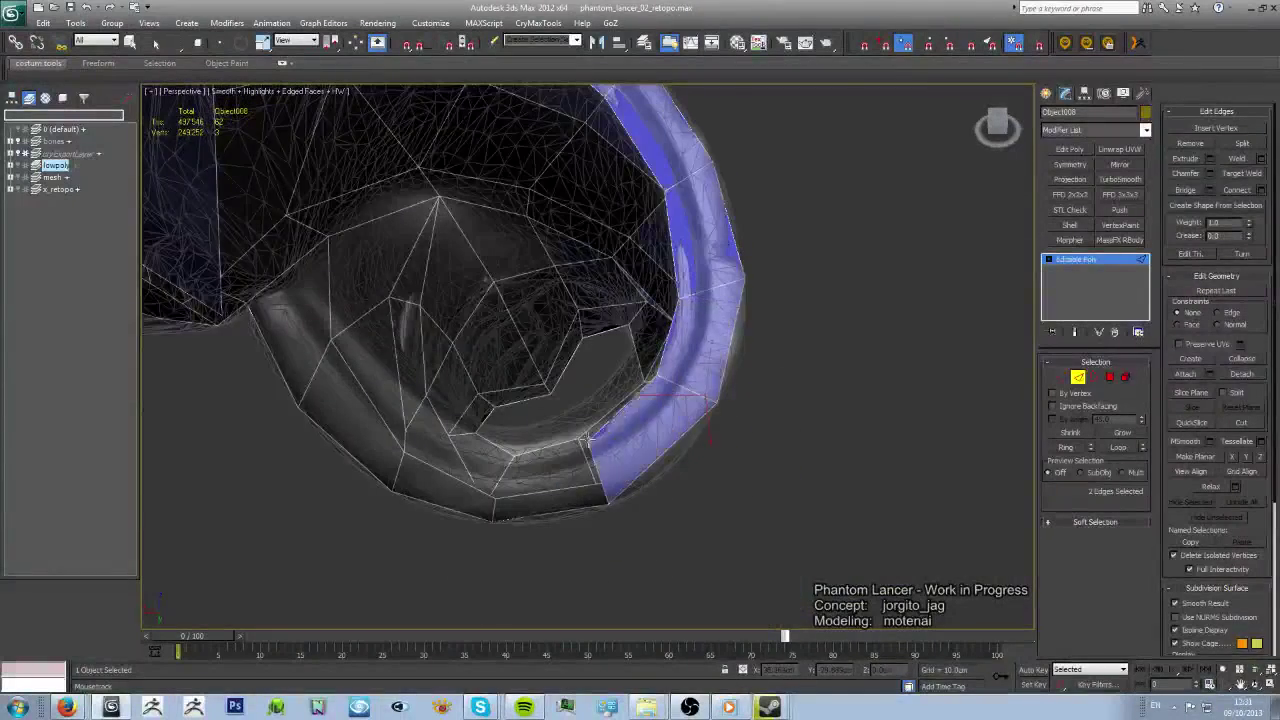
alt+middle_drag(590, 440, 683, 385)
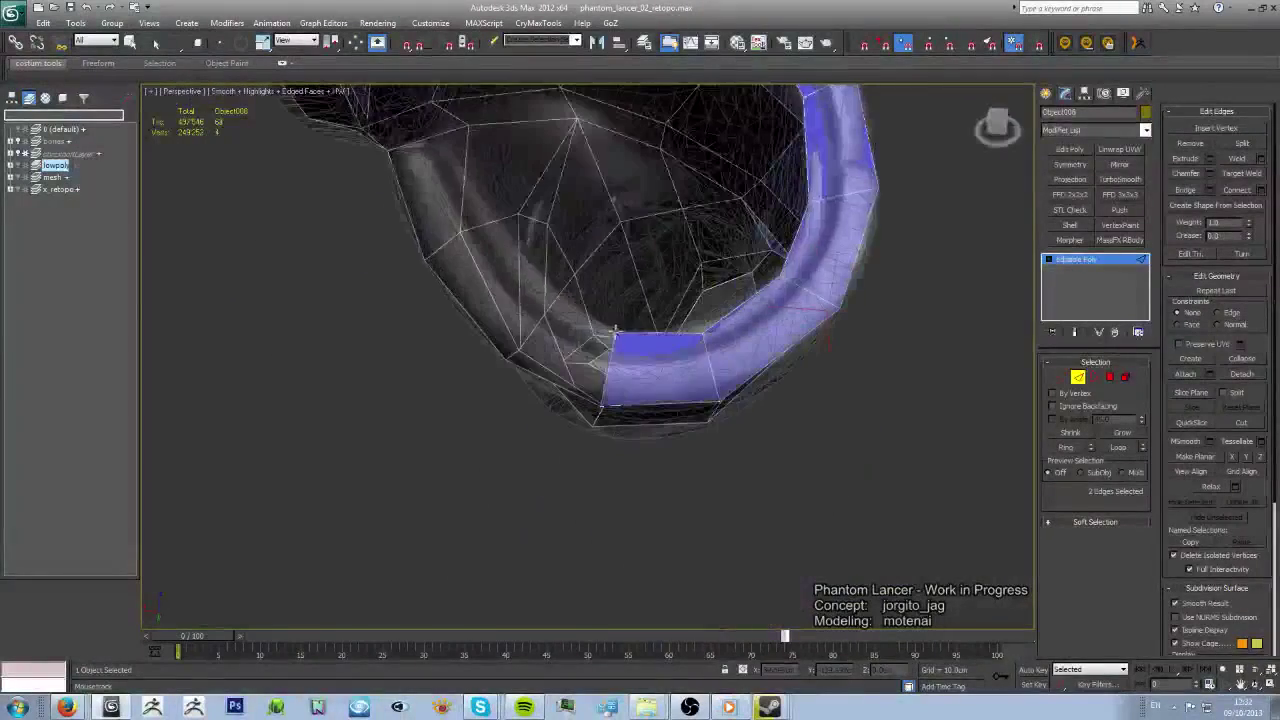
drag(549, 289, 470, 235)
mouse_move(470, 235)
alt+middle_down()
mouse_move(476, 187)
mouse_move(640, 258)
alt+middle_up()
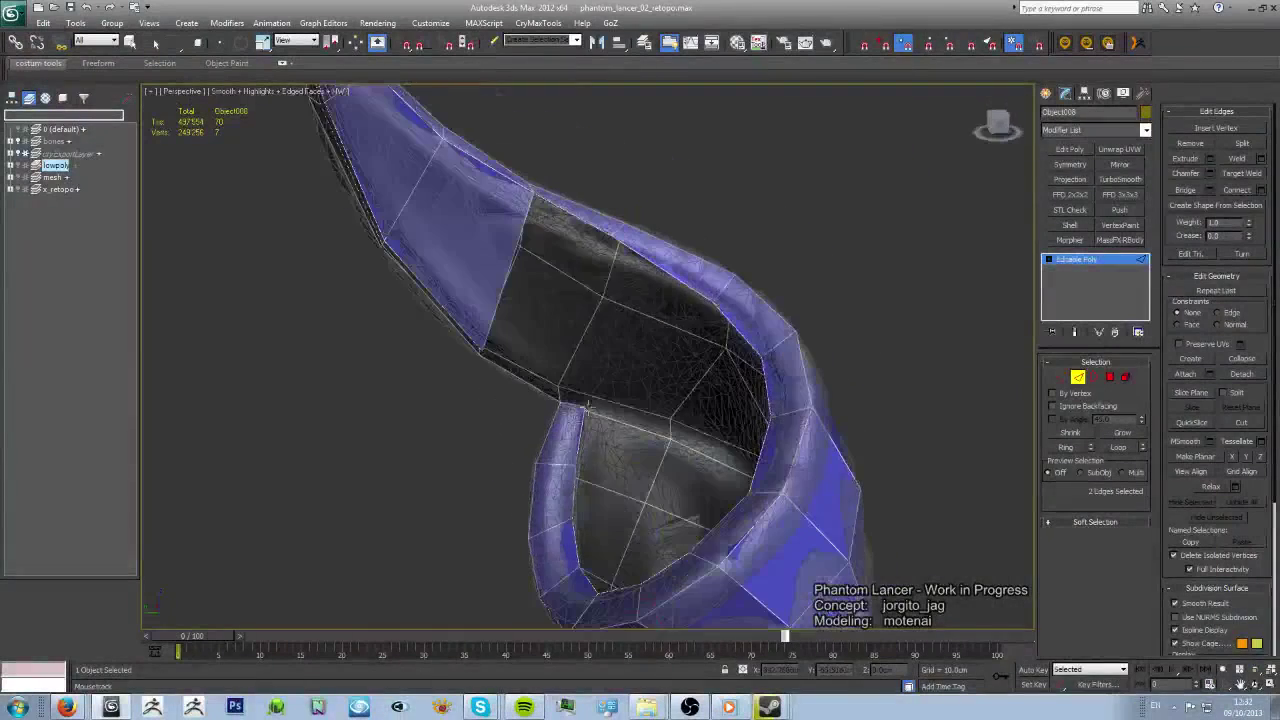
mouse_move(491, 251)
alt+middle_down()
mouse_move(677, 337)
mouse_move(600, 325)
mouse_move(502, 184)
mouse_move(574, 366)
alt+middle_up()
key(w)
click(1062, 377)
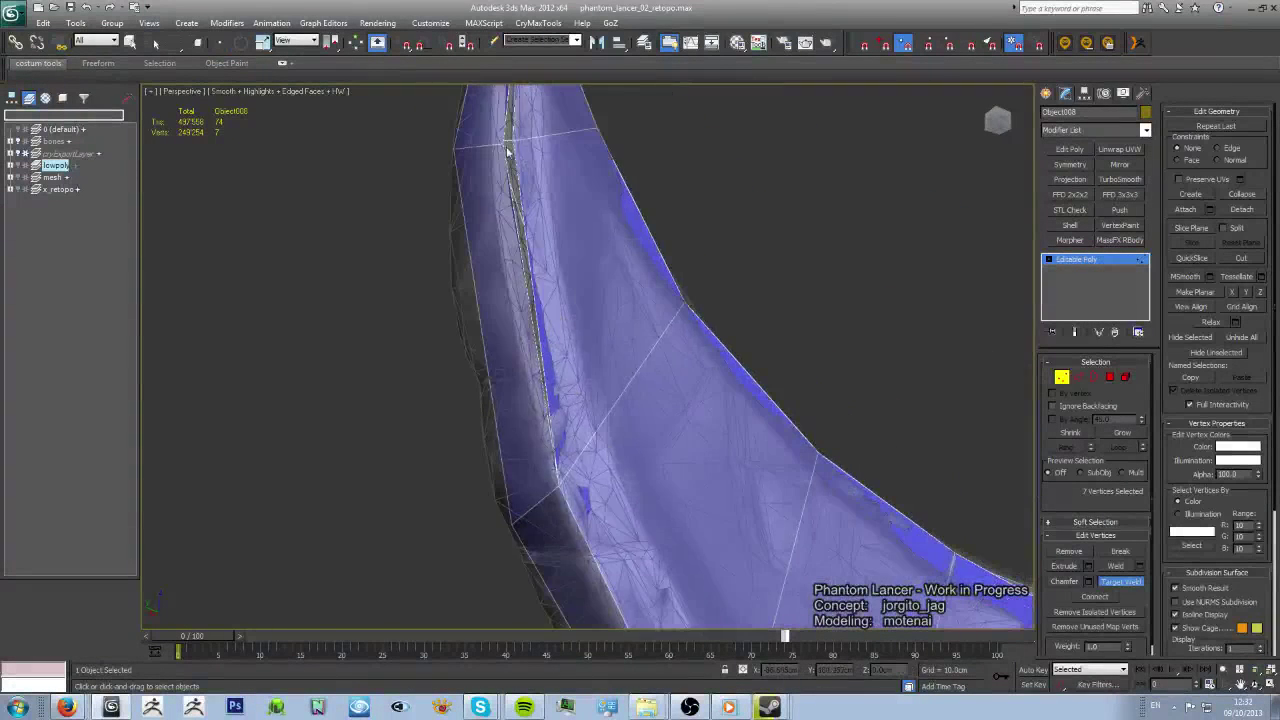
- Select an edge on the horn strip and view the horn upright and diagonally in Vertex mode
mouse_move(507, 150)
alt+middle_down()
mouse_move(580, 331)
mouse_move(763, 371)
mouse_move(654, 309)
mouse_move(707, 360)
mouse_move(660, 320)
alt+middle_up()
key(2)
click(640, 290)
alt+middle_drag(601, 291, 683, 236)
key(1)
mouse_move(583, 363)
alt+middle_down()
mouse_move(749, 423)
mouse_move(621, 258)
alt+middle_up()
alt+middle_drag(692, 363, 285, 497)
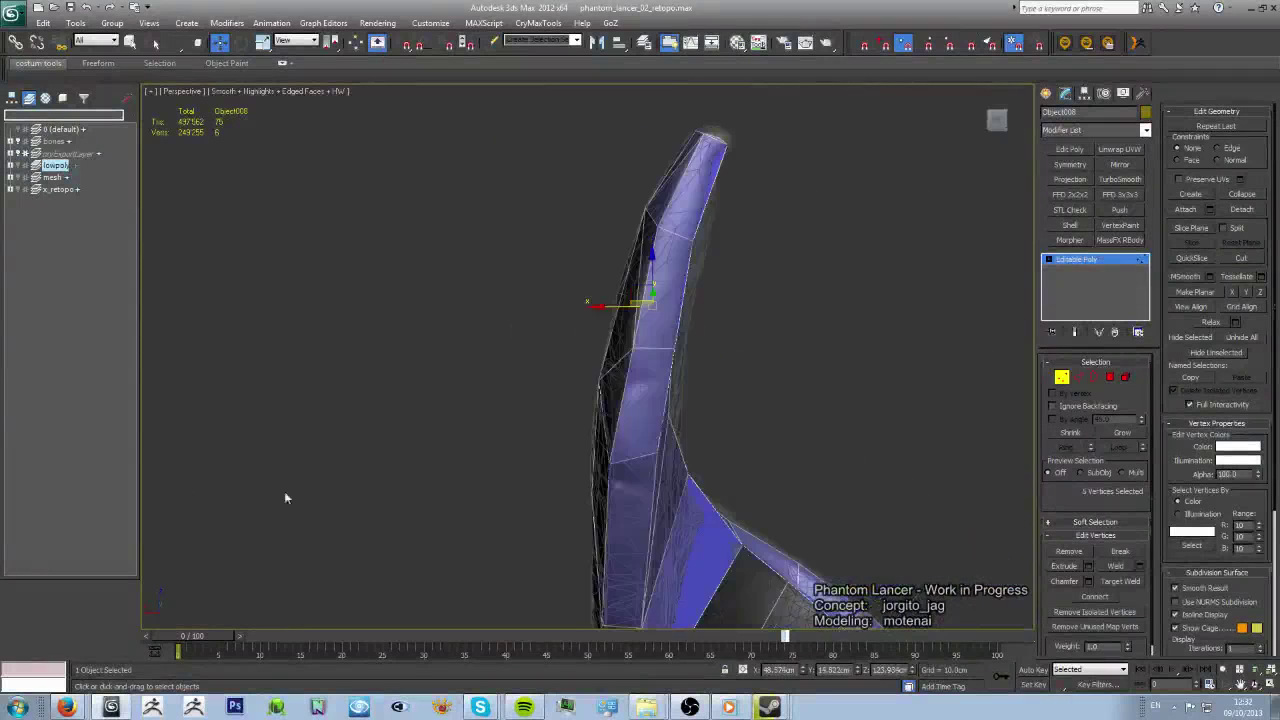
alt+middle_drag(685, 354, 718, 356)
alt+middle_drag(766, 393, 748, 400)
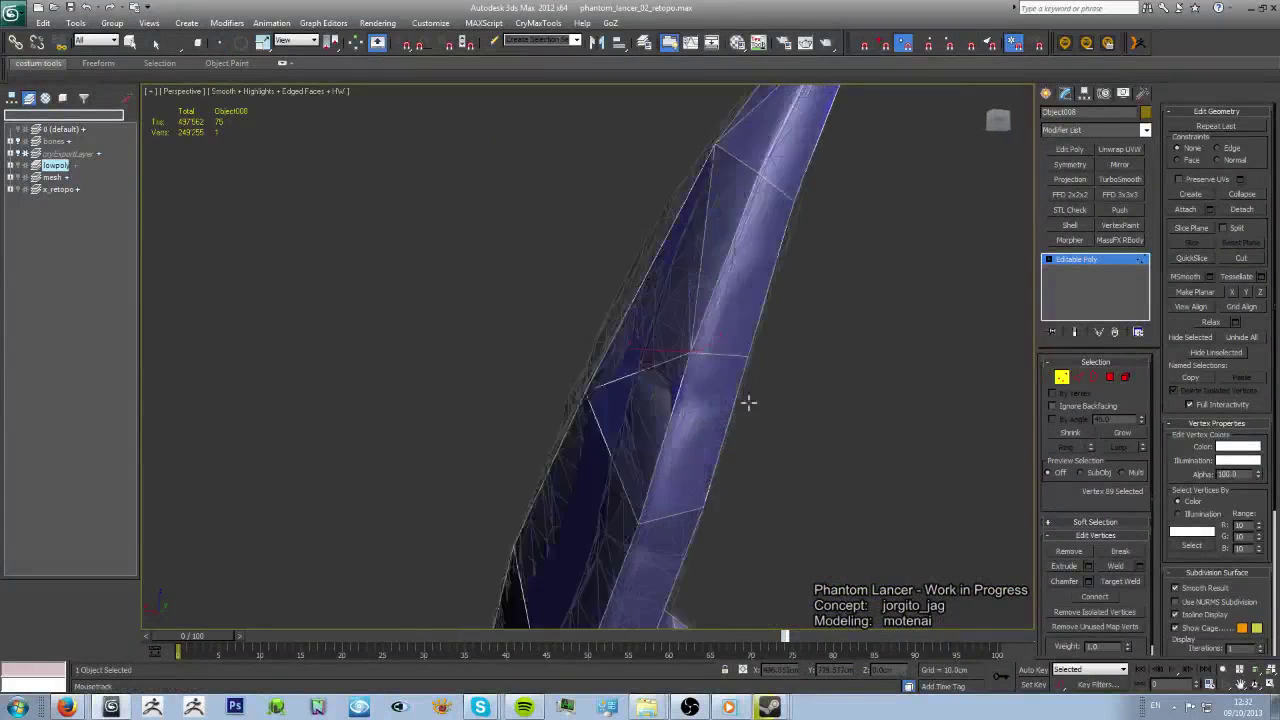
scroll(748, 400, up, 3)
scroll(651, 466, up, 2)
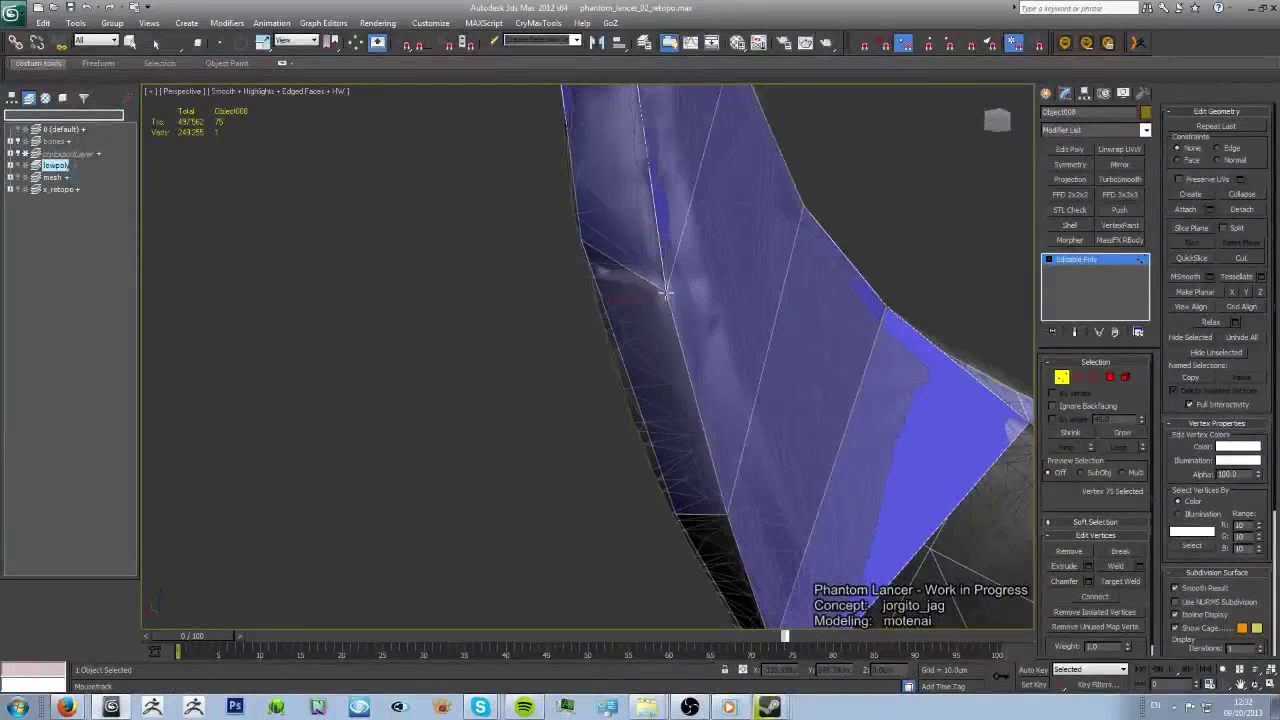
- Inspect the horn from slimmer, diagonal and end-on angles, toggling between Edge and Vertex modes
mouse_move(665, 291)
alt+middle_down()
mouse_move(722, 333)
mouse_move(700, 340)
mouse_move(614, 440)
mouse_move(447, 434)
alt+middle_up()
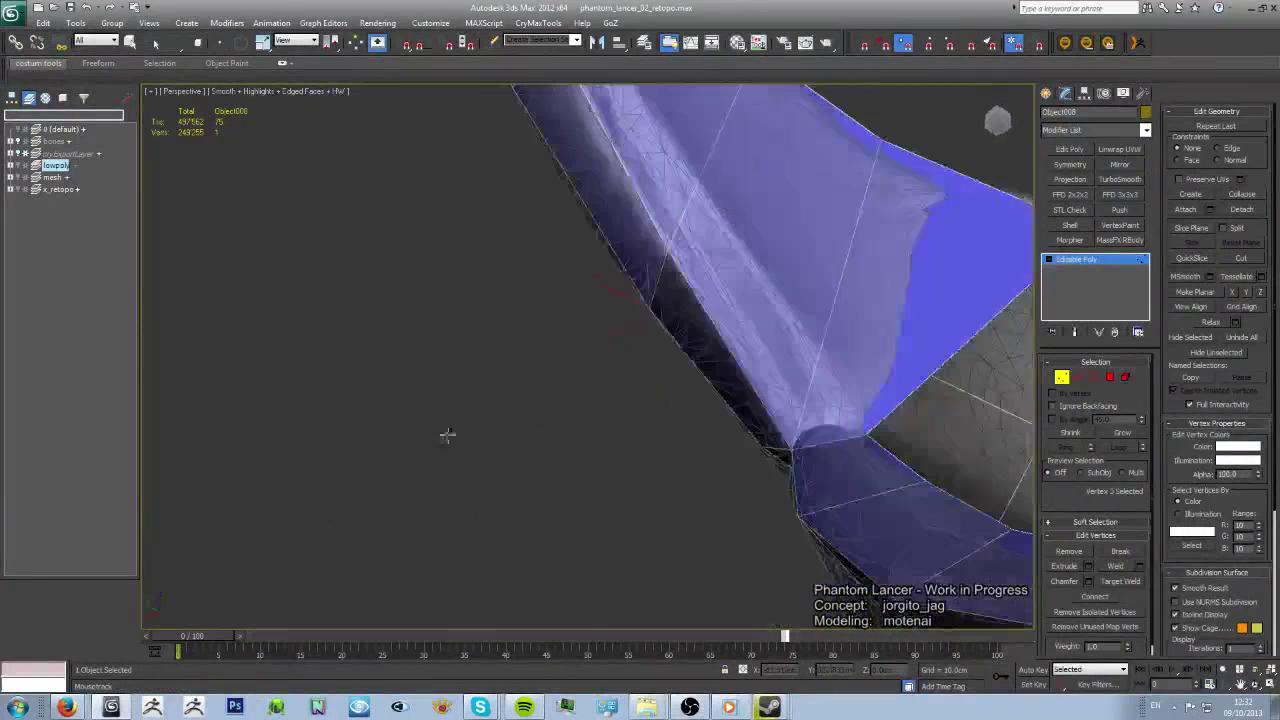
mouse_move(675, 252)
alt+middle_down()
mouse_move(857, 457)
mouse_move(737, 457)
mouse_move(766, 466)
mouse_move(648, 343)
mouse_move(723, 363)
mouse_move(514, 327)
alt+middle_up()
mouse_move(474, 270)
alt+middle_down()
mouse_move(371, 337)
mouse_move(683, 325)
alt+middle_up()
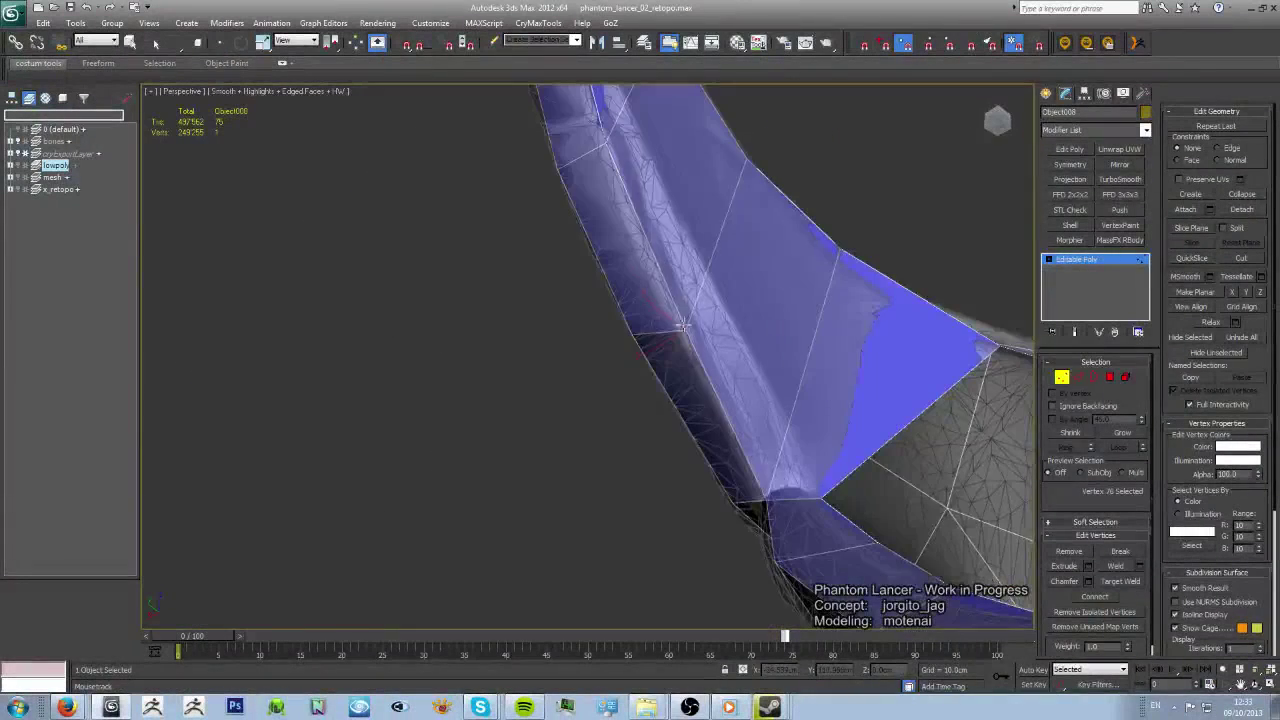
scroll(674, 305, down, 5)
mouse_move(737, 386)
alt+middle_down()
mouse_move(597, 457)
mouse_move(814, 386)
mouse_move(686, 432)
mouse_move(686, 354)
mouse_move(789, 340)
mouse_move(875, 375)
alt+middle_up()
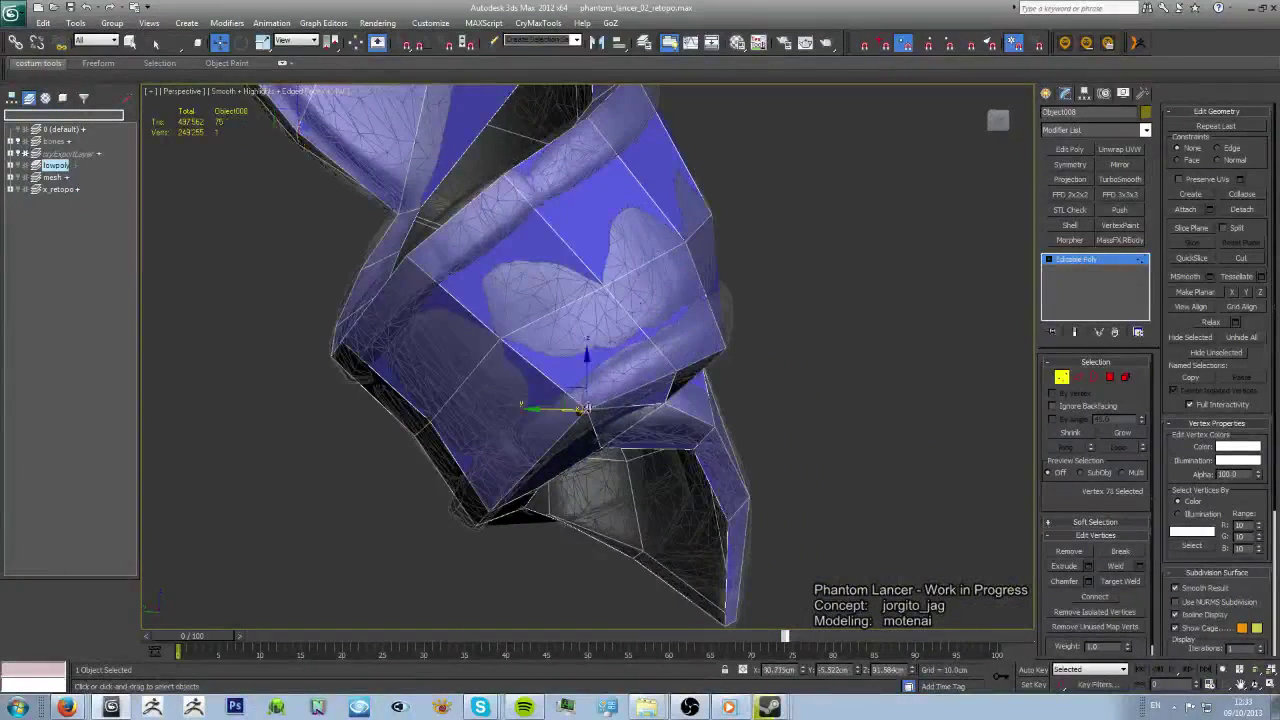
mouse_move(601, 293)
alt+middle_down()
mouse_move(690, 300)
mouse_move(690, 250)
mouse_move(532, 315)
mouse_move(1077, 370)
alt+middle_up()
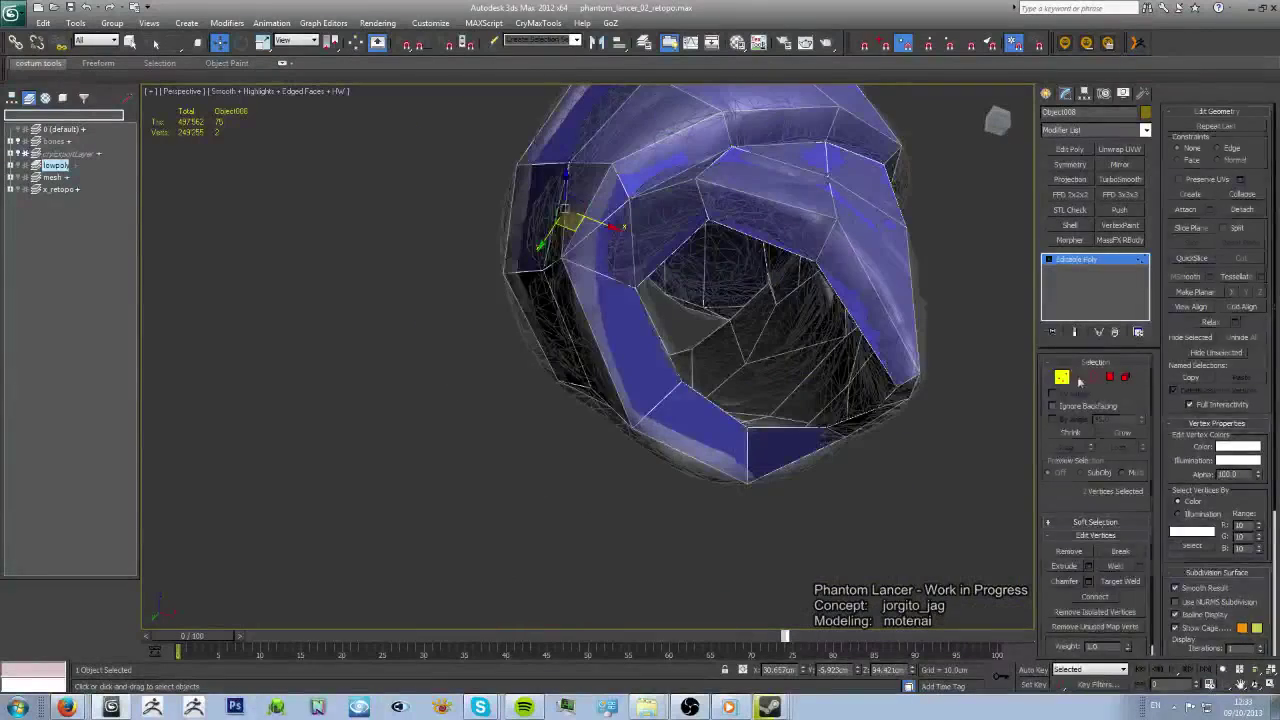
click(1079, 379)
mouse_move(640, 300)
alt+middle_down()
mouse_move(568, 313)
mouse_move(688, 310)
alt+middle_up()
click(1062, 377)
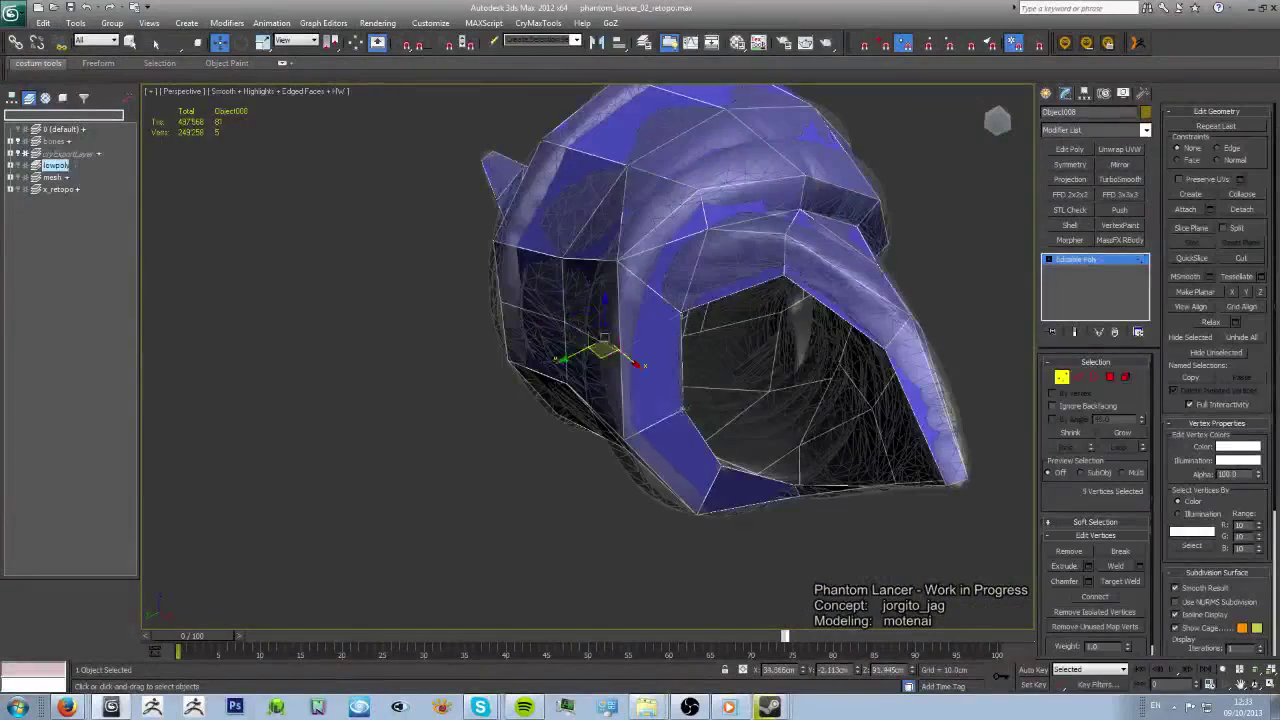
- Select vertex pairs and move them so the helmet piece's polygons hug the sculpt
mouse_move(528, 378)
alt+middle_down()
mouse_move(683, 474)
mouse_move(557, 257)
alt+middle_up()
alt+middle_drag(468, 378, 297, 463)
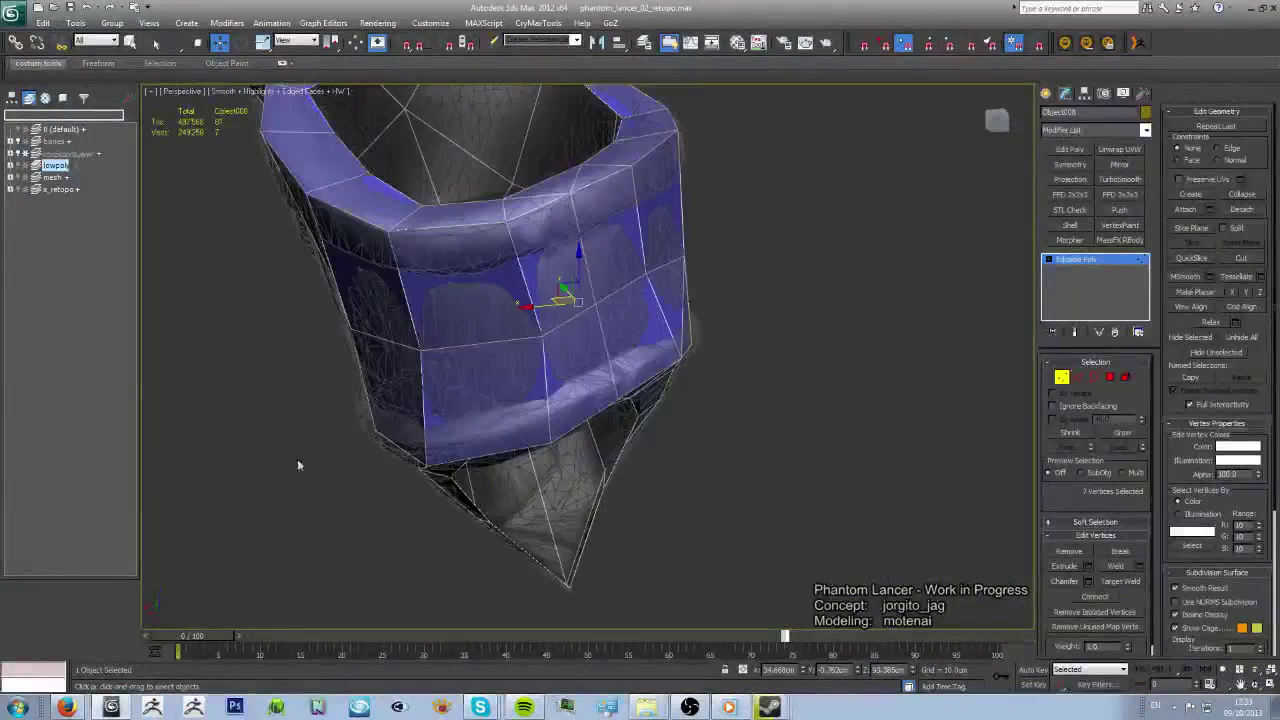
mouse_move(469, 301)
alt+middle_down()
mouse_move(584, 381)
mouse_move(632, 226)
mouse_move(640, 243)
mouse_move(598, 374)
mouse_move(614, 362)
mouse_move(707, 459)
mouse_move(698, 381)
mouse_move(577, 417)
mouse_move(577, 460)
mouse_move(668, 491)
mouse_move(691, 298)
alt+middle_up()
key(w)
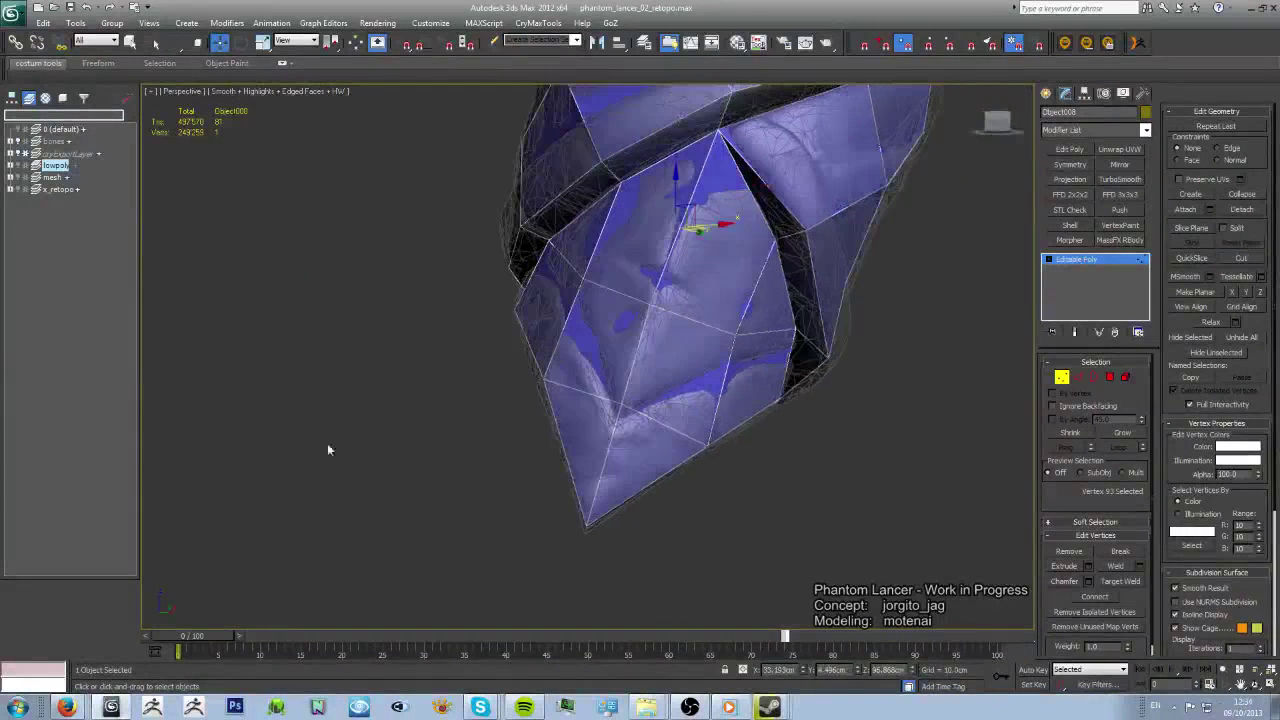
alt+middle_drag(630, 377, 956, 367)
key(w)
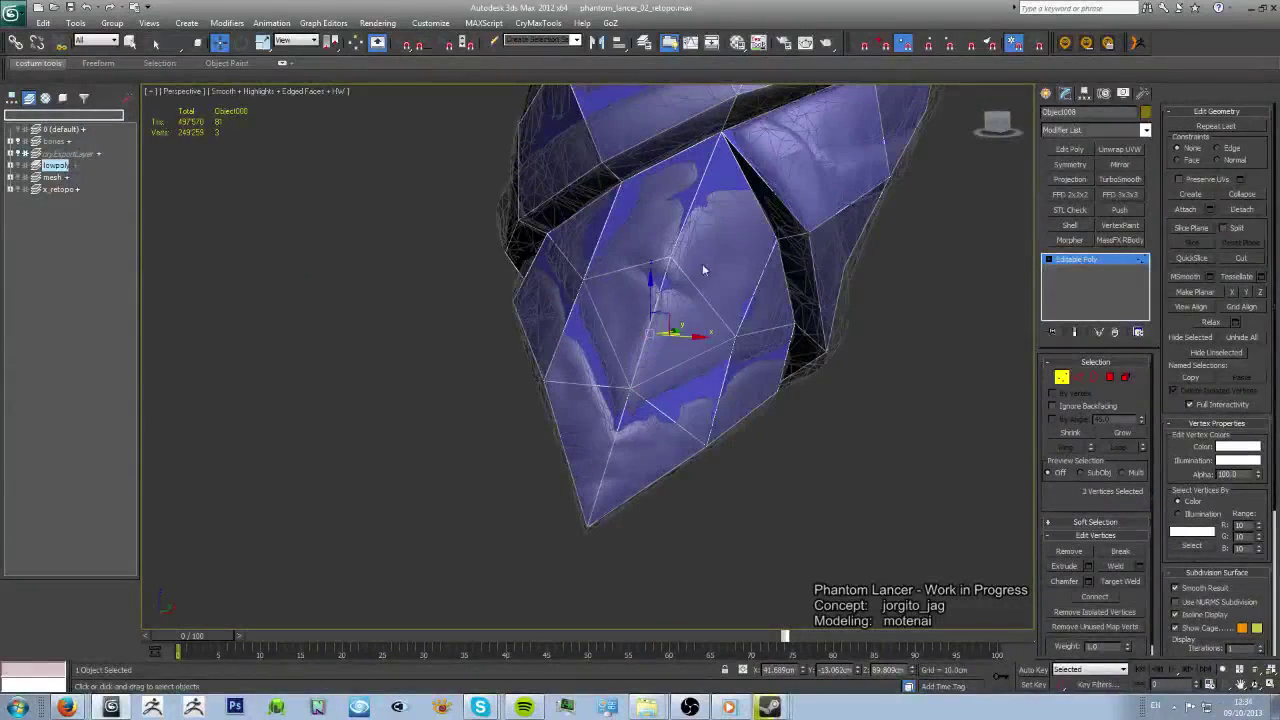
drag(633, 205, 790, 257)
mouse_move(786, 308)
alt+middle_down()
mouse_move(837, 406)
mouse_move(614, 209)
mouse_move(637, 340)
mouse_move(766, 403)
mouse_move(657, 371)
mouse_move(152, 434)
alt+middle_up()
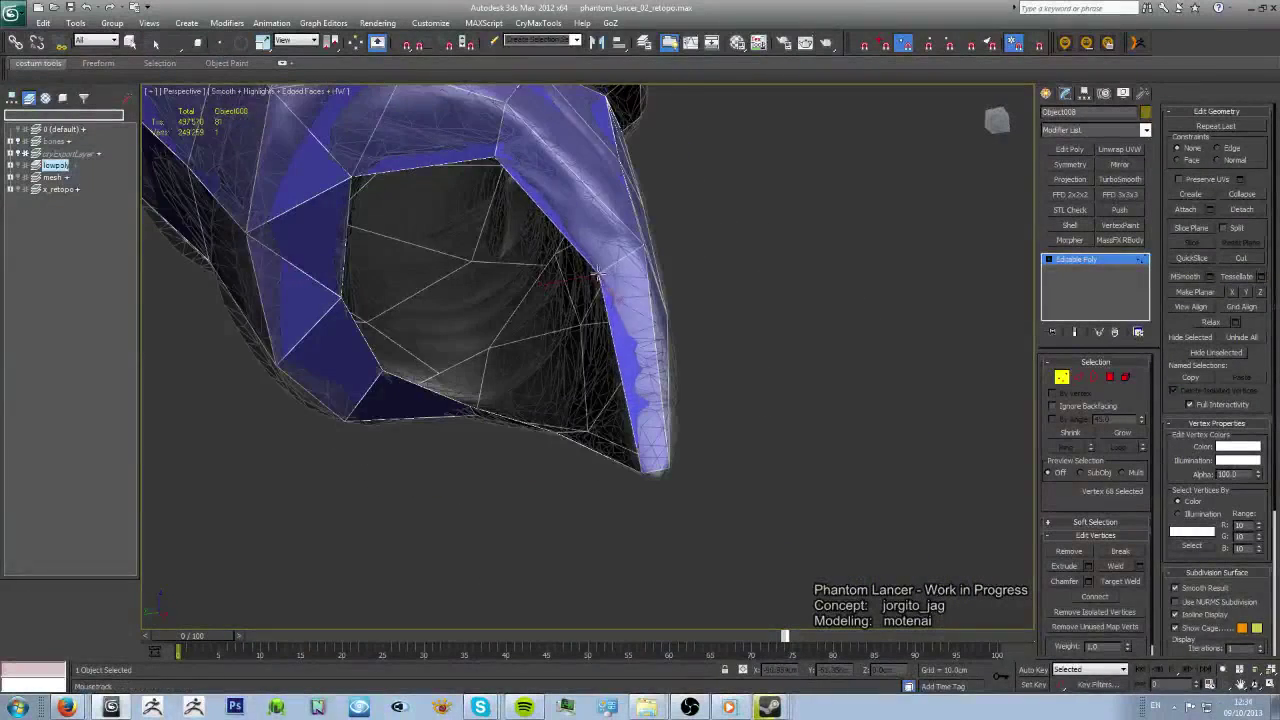
mouse_move(597, 272)
alt+middle_down()
mouse_move(638, 265)
mouse_move(614, 270)
mouse_move(566, 336)
alt+middle_up()
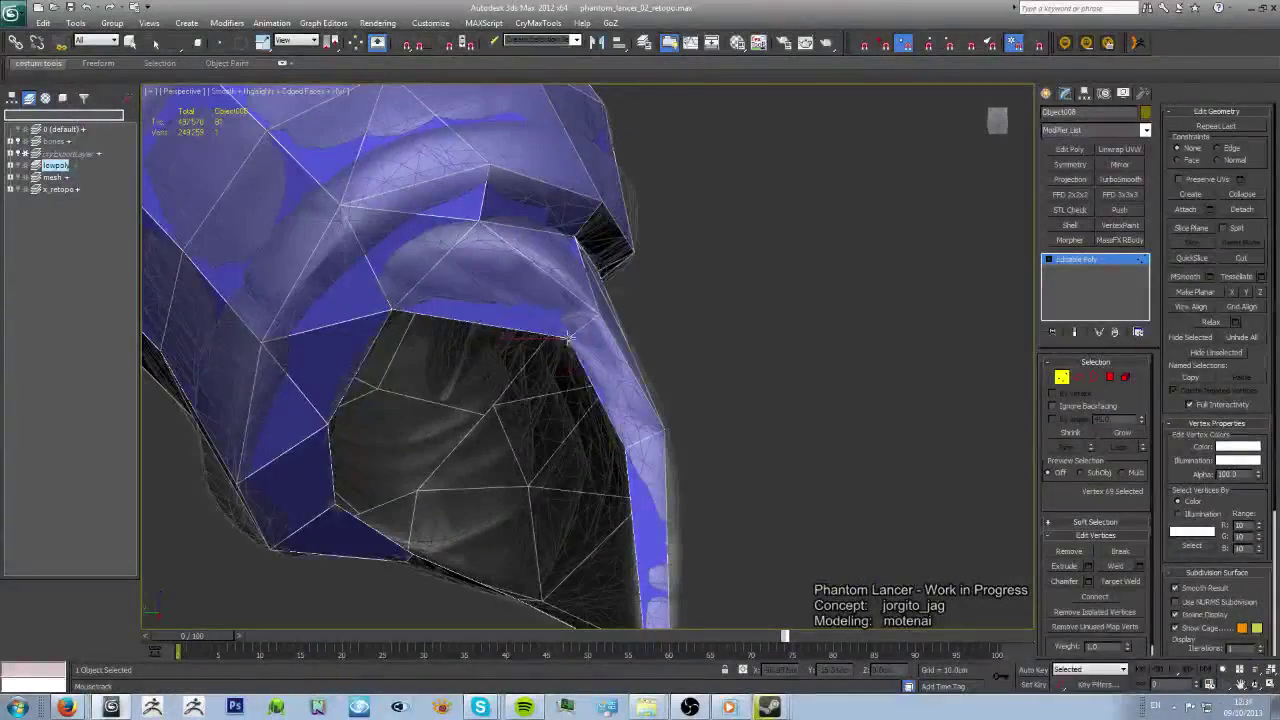
mouse_move(678, 358)
alt+middle_down()
mouse_move(666, 331)
mouse_move(565, 301)
mouse_move(590, 300)
mouse_move(600, 230)
mouse_move(694, 326)
mouse_move(795, 296)
mouse_move(860, 317)
mouse_move(664, 391)
mouse_move(700, 370)
mouse_move(674, 371)
mouse_move(719, 459)
mouse_move(689, 463)
mouse_move(424, 346)
mouse_move(776, 444)
alt+middle_up()
- Leave vertex editing and end isolation with Alt+Q to reveal the full character
key(1)
key(w)
key(ctrl+a)
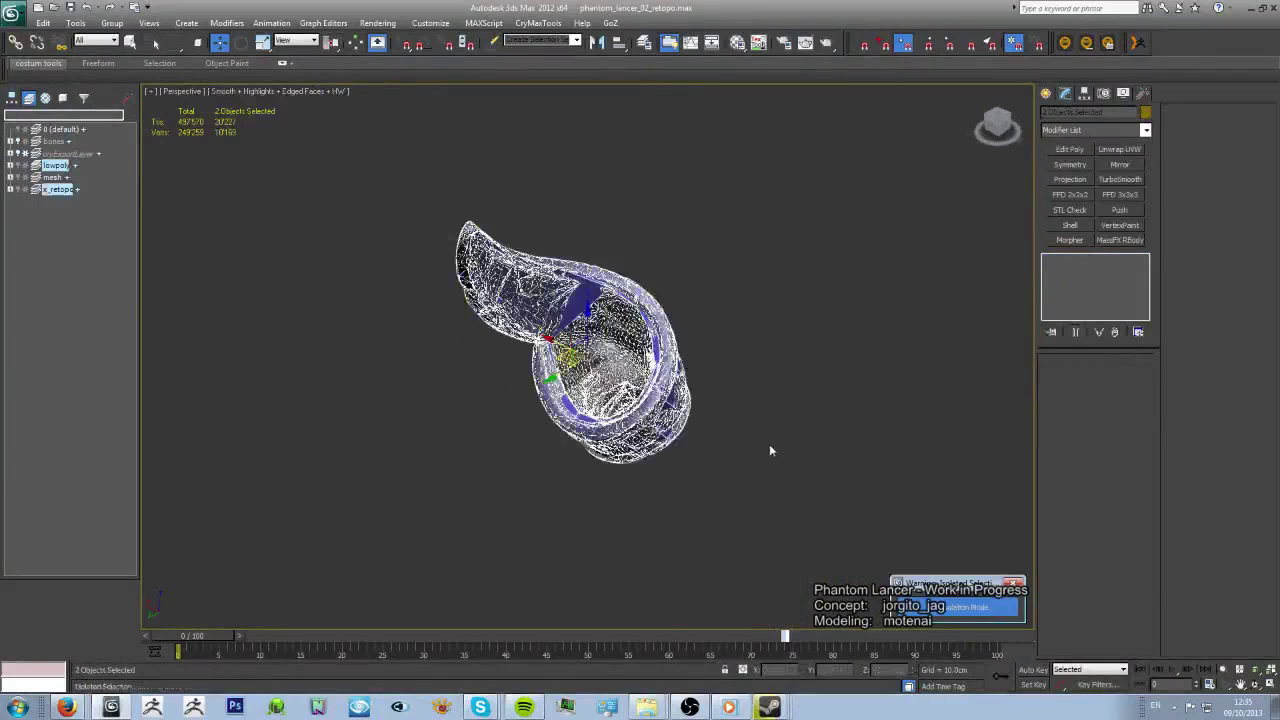
key(alt+q)
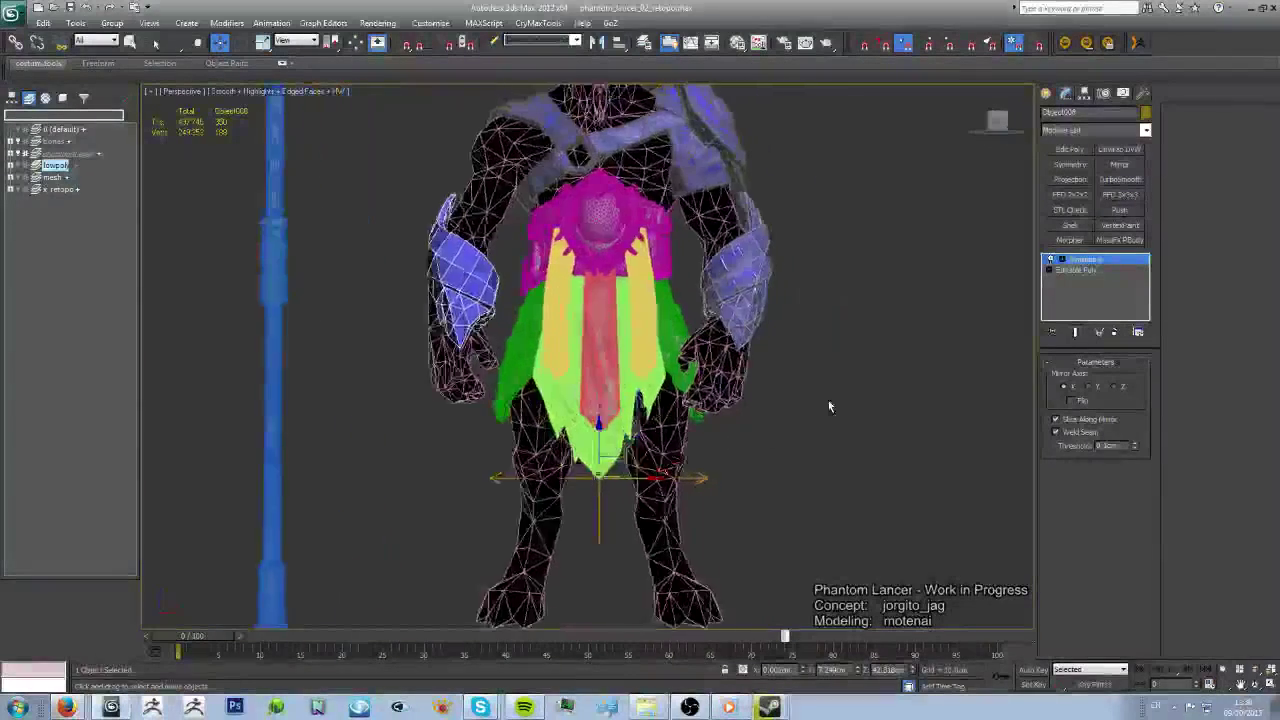
- Detach the belt element from x_retopo as its own object
alt+middle_drag(828, 400, 362, 603)
click(601, 310)
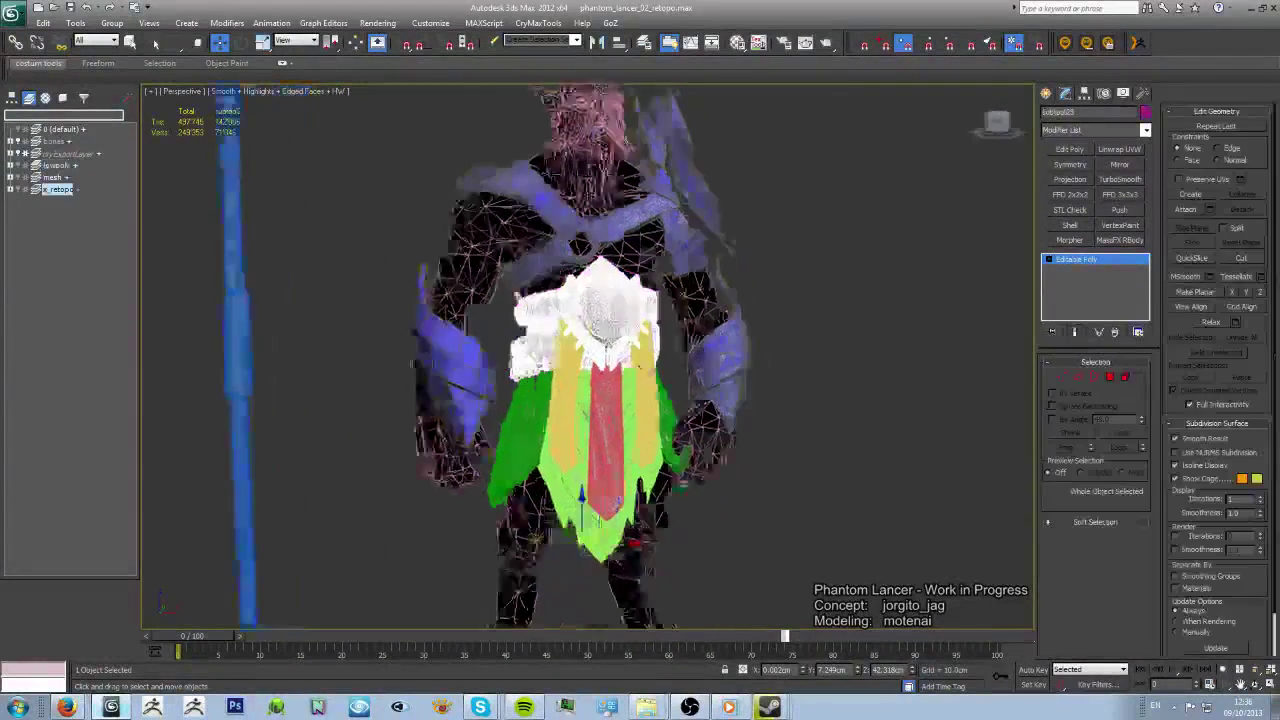
mouse_move(601, 310)
alt+middle_down()
mouse_move(857, 392)
mouse_move(600, 392)
mouse_move(683, 398)
mouse_move(958, 588)
mouse_move(700, 500)
mouse_move(681, 337)
mouse_move(689, 347)
alt+middle_up()
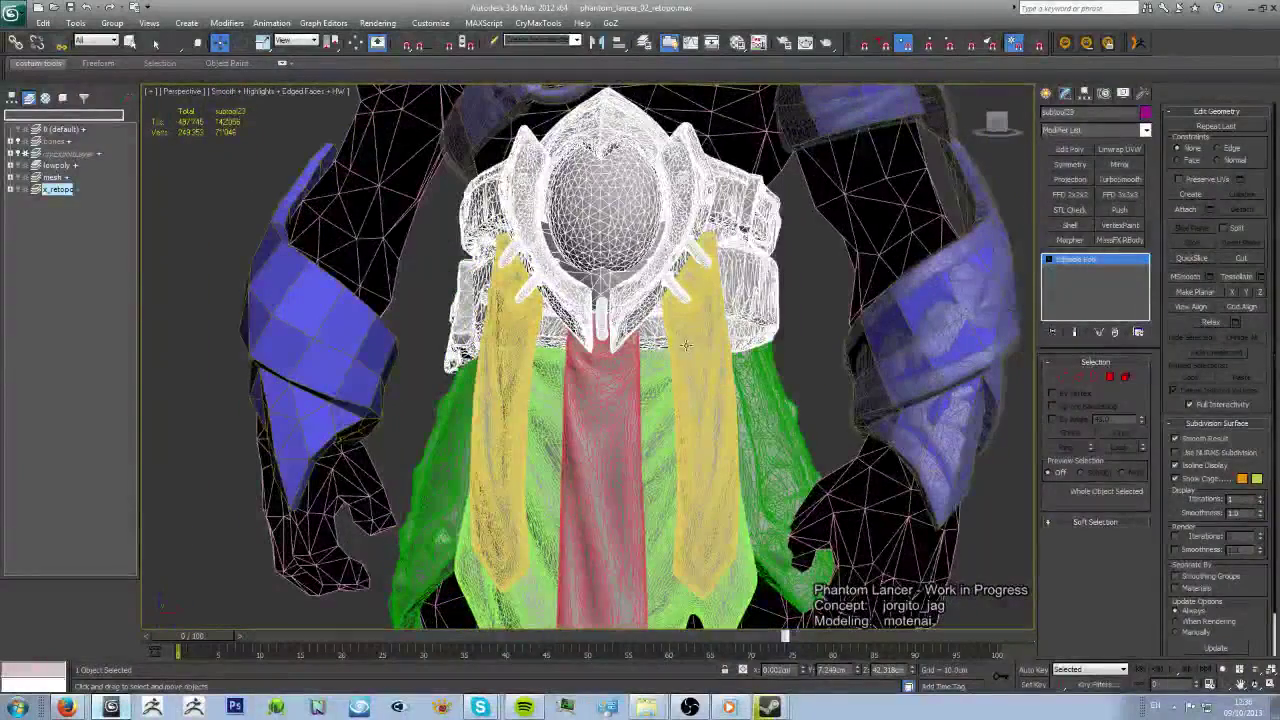
key(5)
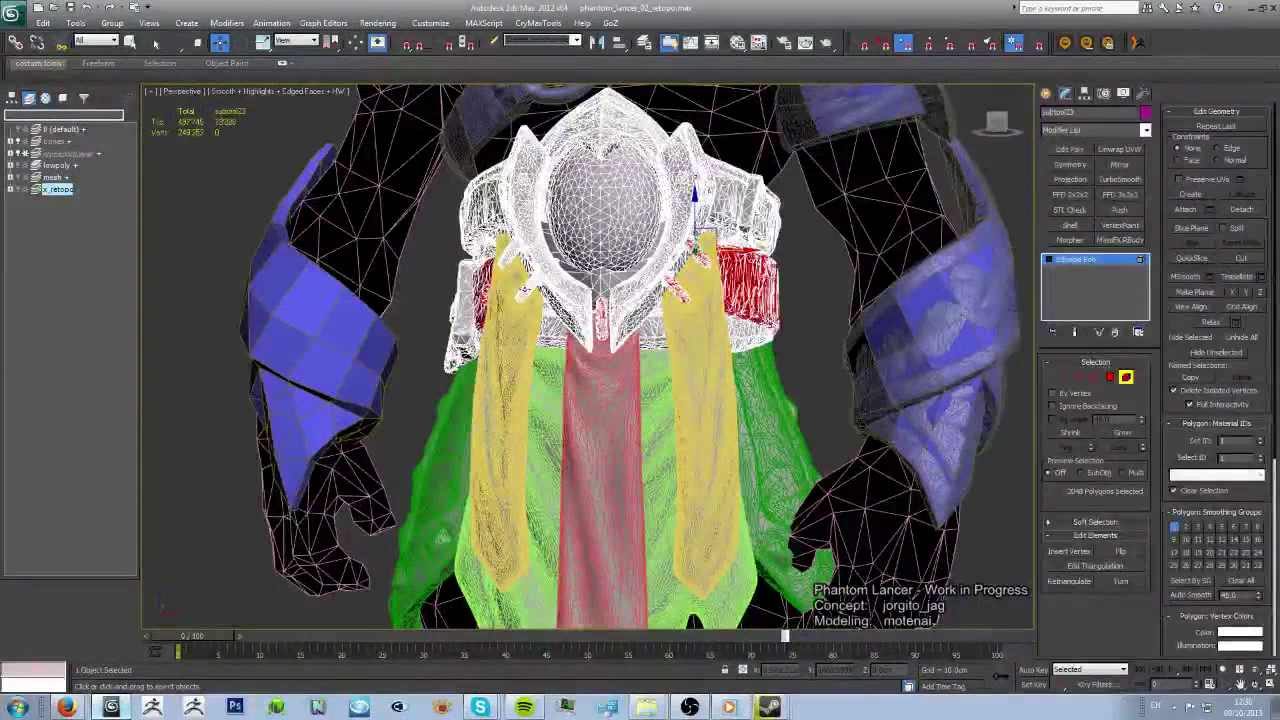
click(1241, 209)
key(Return)
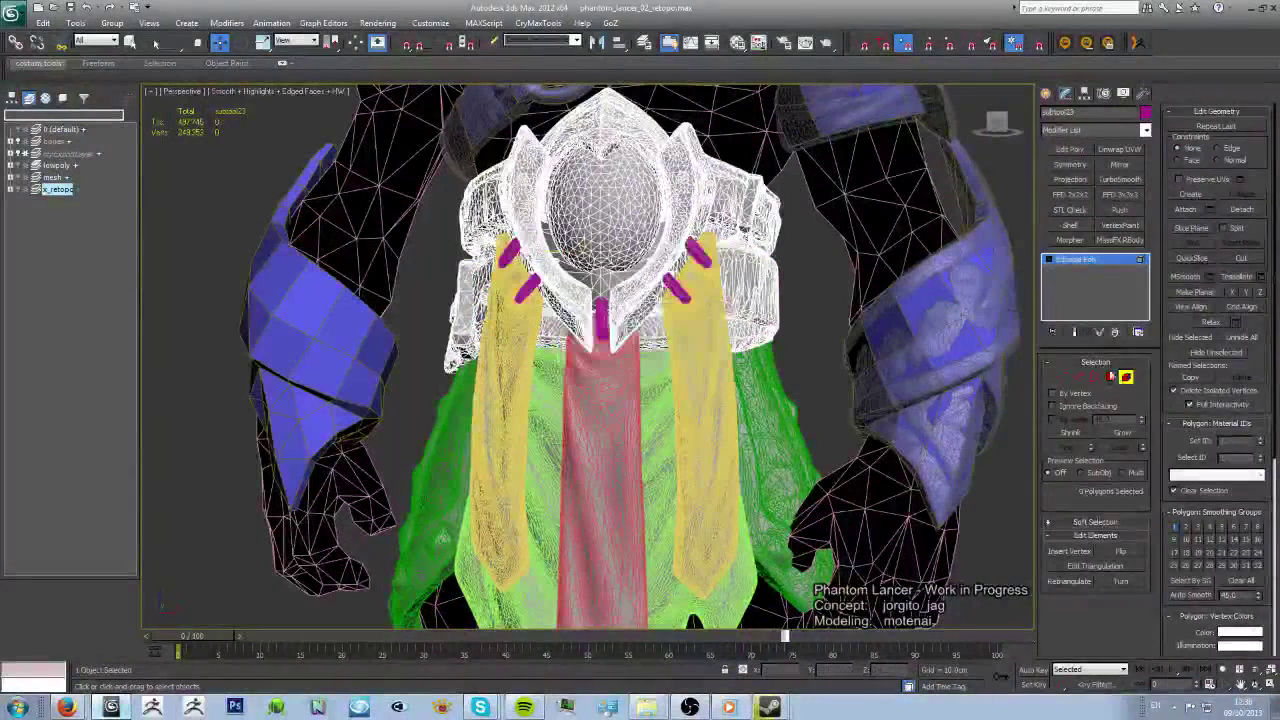
key(ctrl+d)
- Attach the hanging strips and centre panel to the belt, then inspect it isolated without wireframe
click(673, 289)
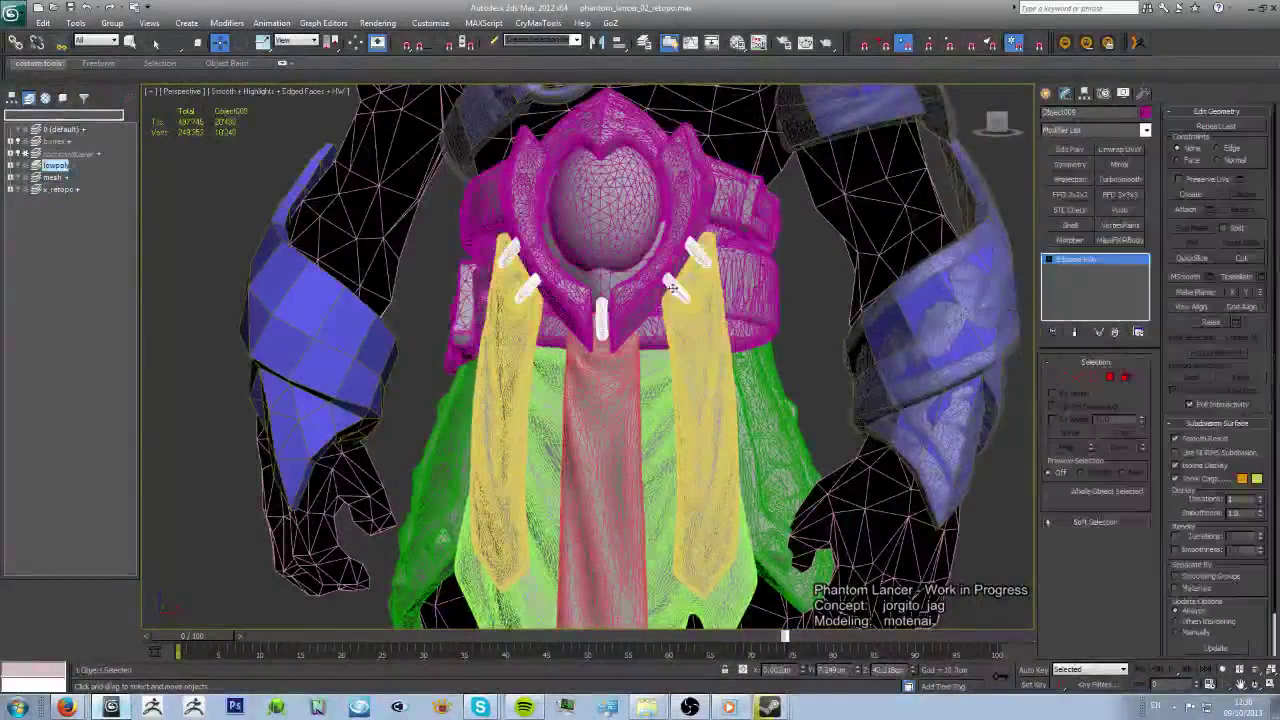
click(1172, 212)
click(682, 397)
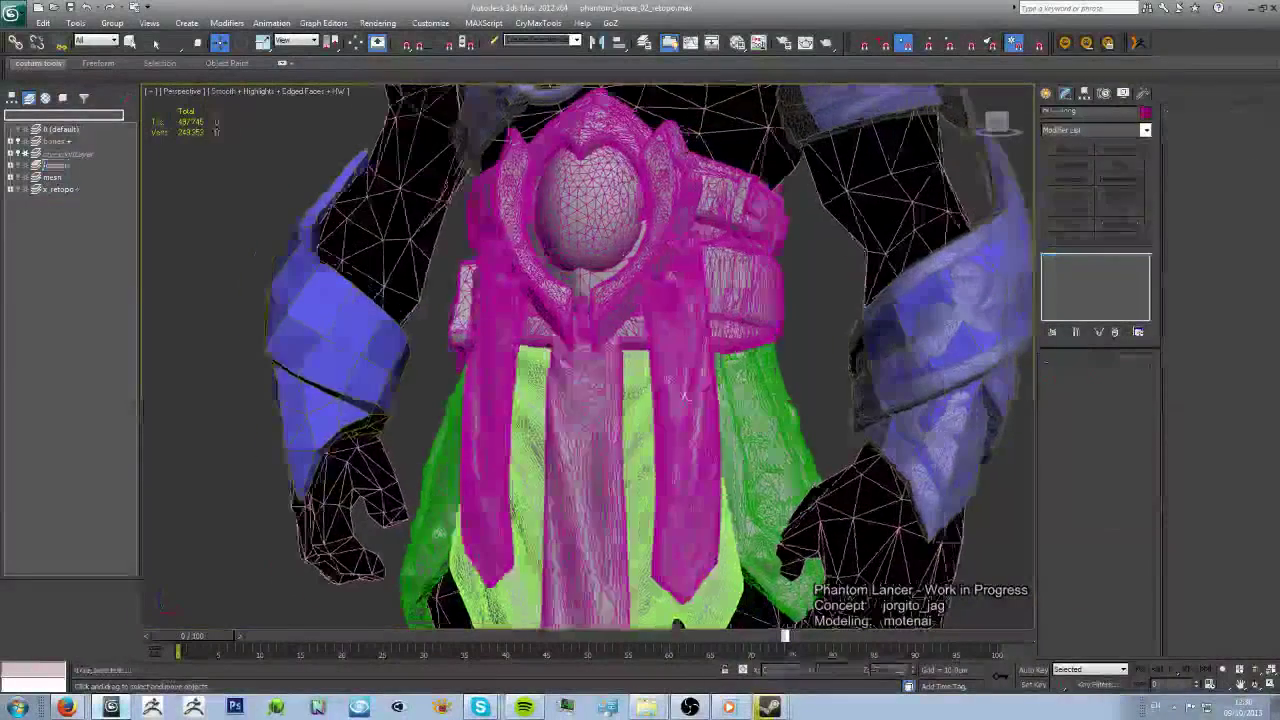
key(alt+q)
alt+middle_drag(684, 396, 786, 433)
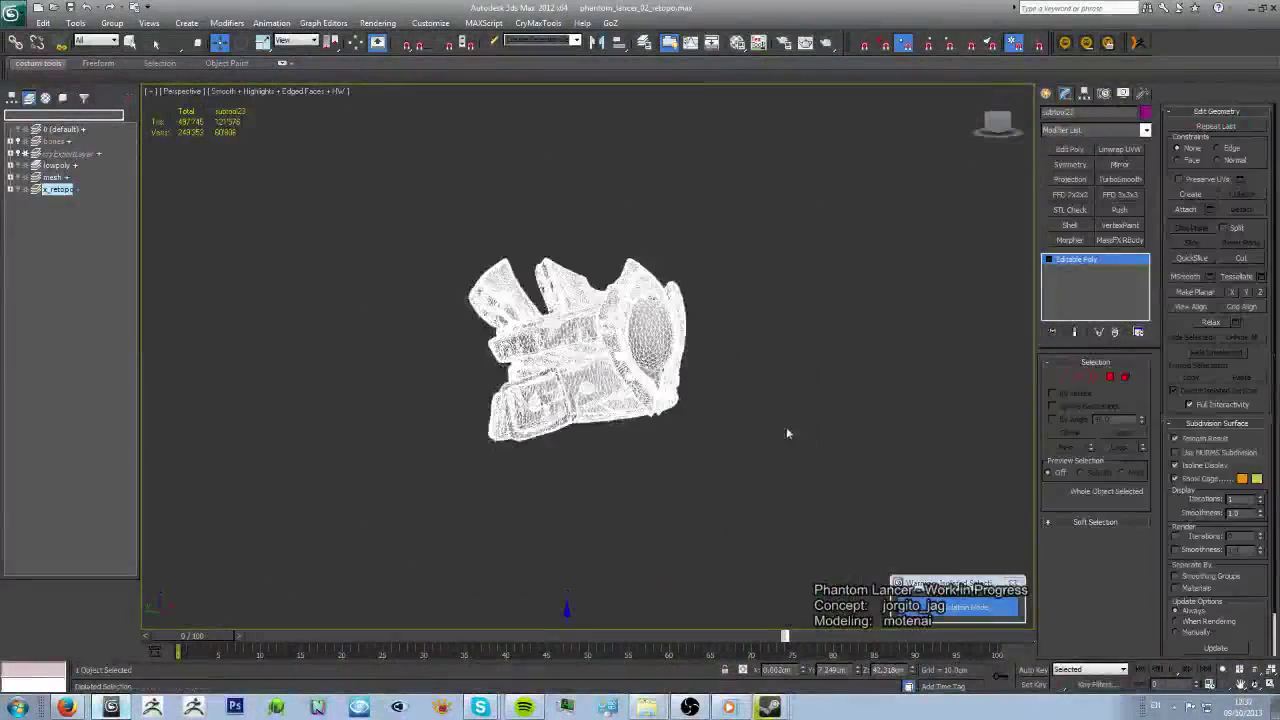
key(F4)
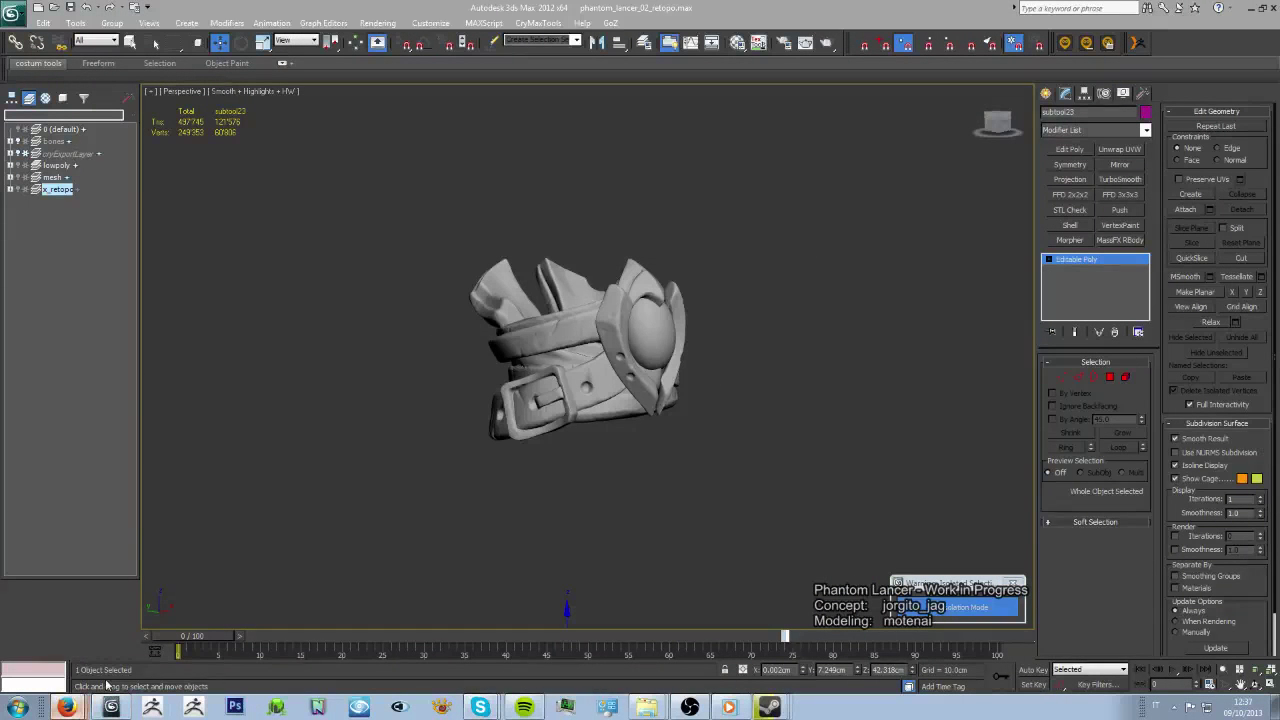
mouse_move(737, 578)
alt+middle_down()
mouse_move(890, 383)
mouse_move(717, 377)
mouse_move(698, 394)
alt+middle_up()
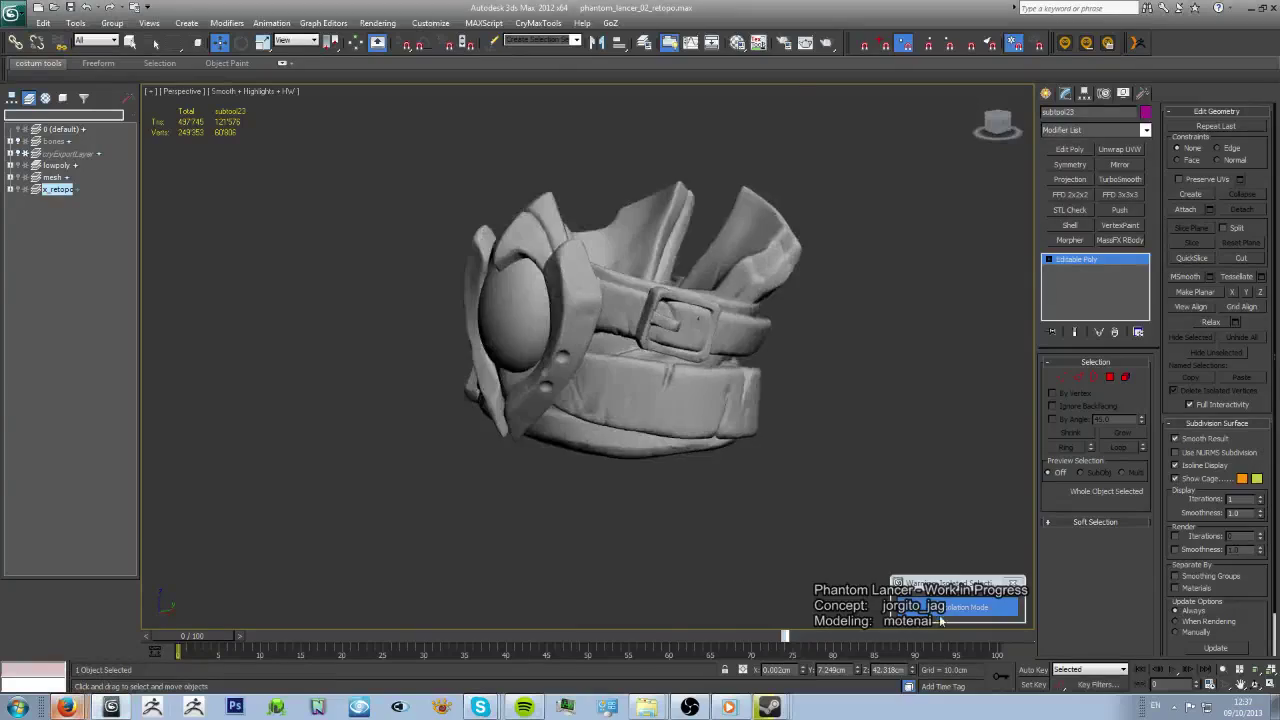
key(alt+q)
scroll(768, 295, up, 2)
key(F4)
- Clone a polygon off the arm armour to a new object and isolate it with the belt
click(916, 372)
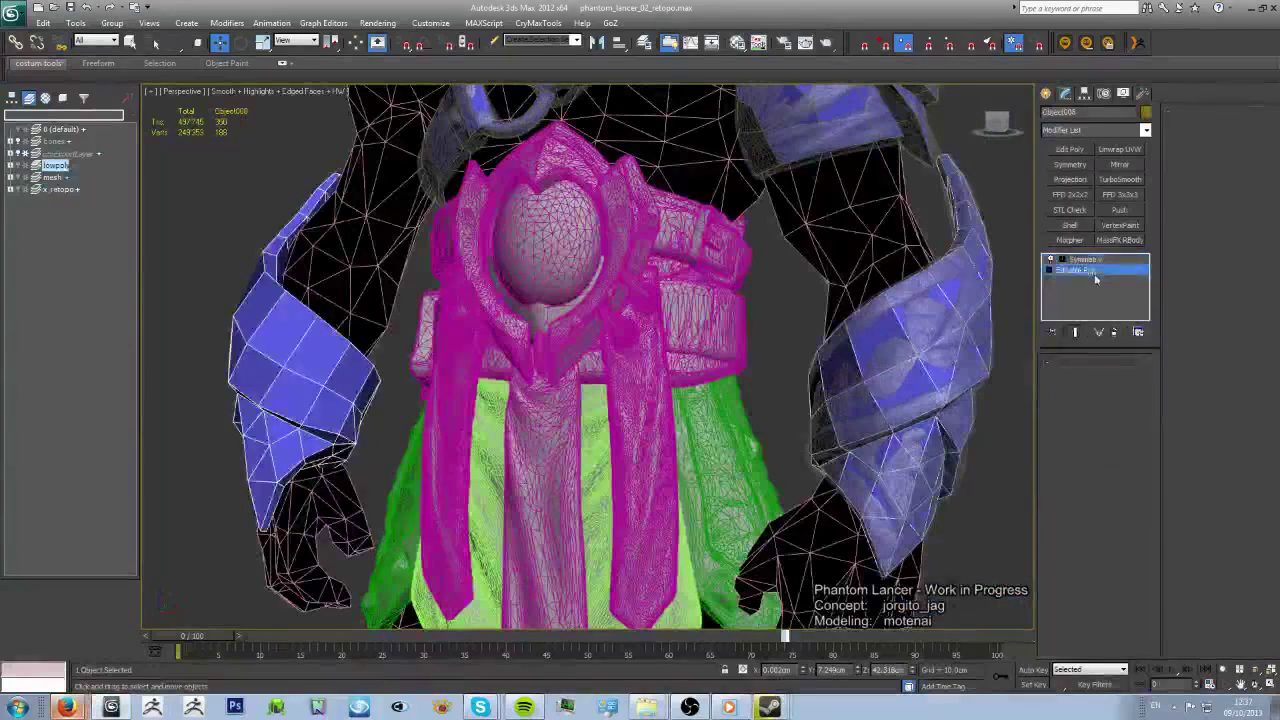
key(4)
click(890, 350)
shift+drag(890, 350, 785, 335)
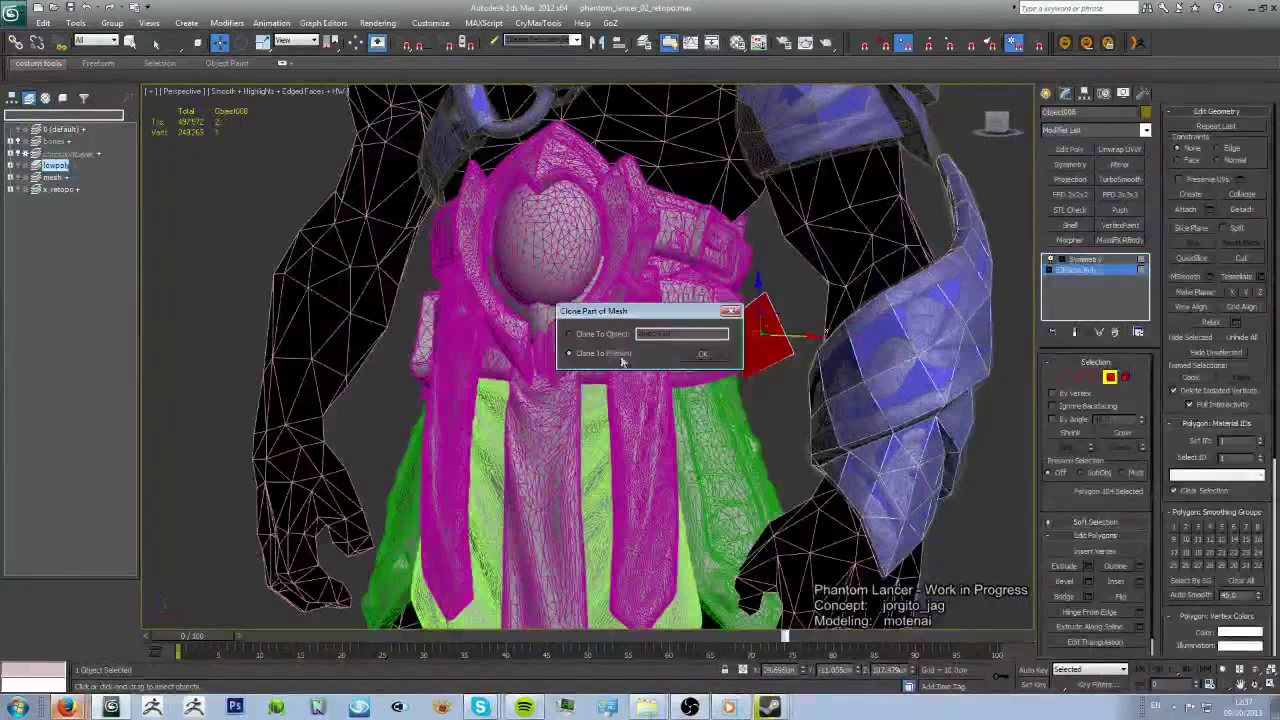
click(702, 354)
click(745, 330)
key(alt+q)
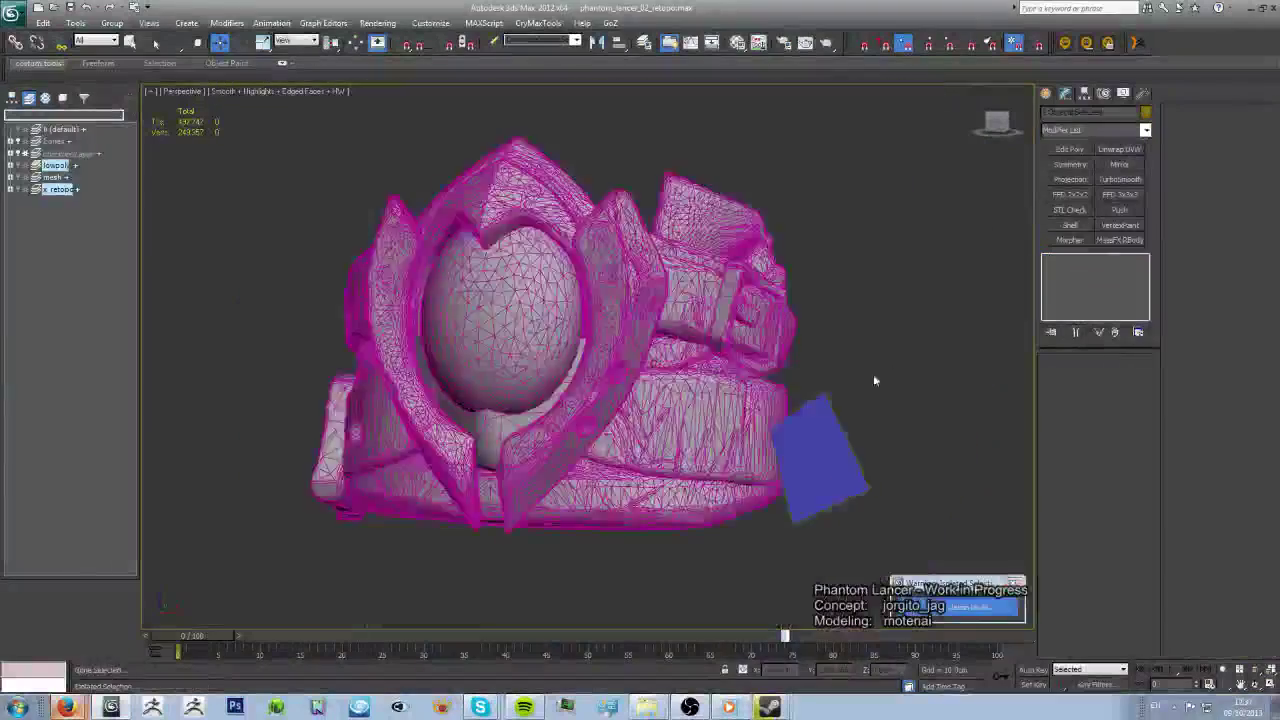
- Pull the copied plane's corners and tip onto the belt's centre crest so it tapers
click(820, 450)
mouse_move(820, 450)
alt+middle_down()
mouse_move(714, 272)
mouse_move(717, 390)
mouse_move(628, 416)
mouse_move(677, 432)
alt+middle_up()
click(624, 357)
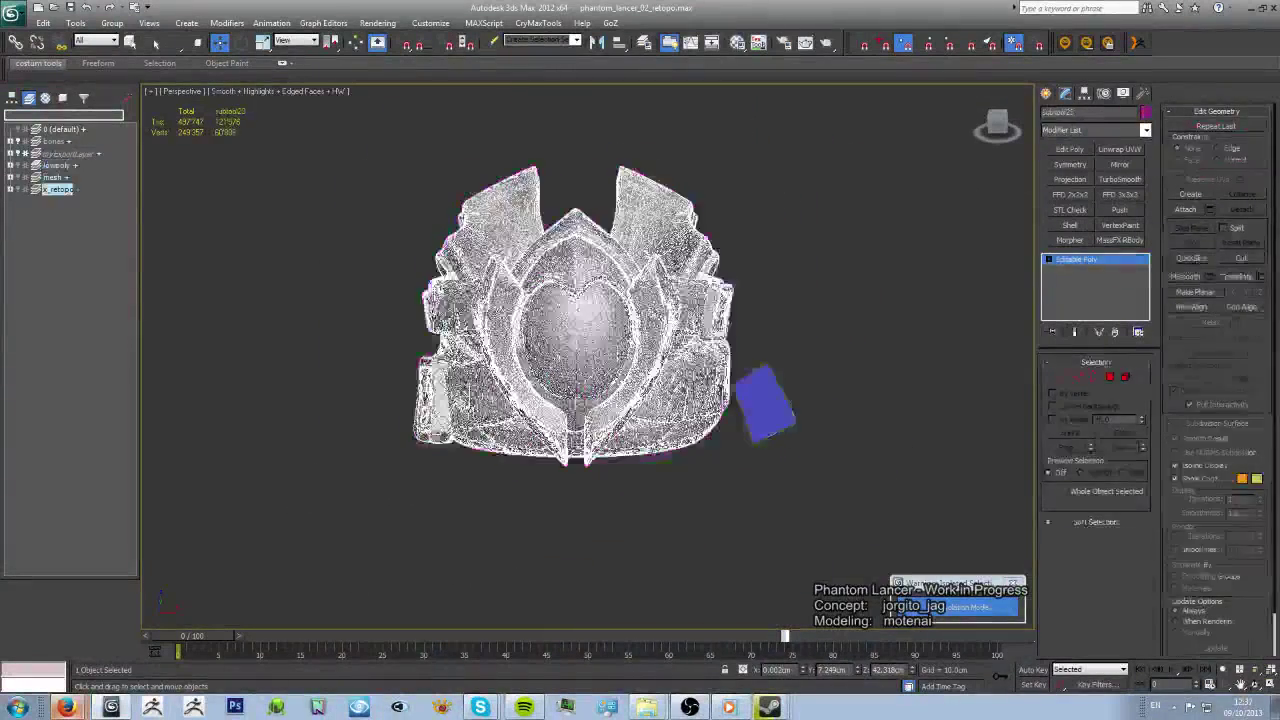
key(F4)
click(765, 405)
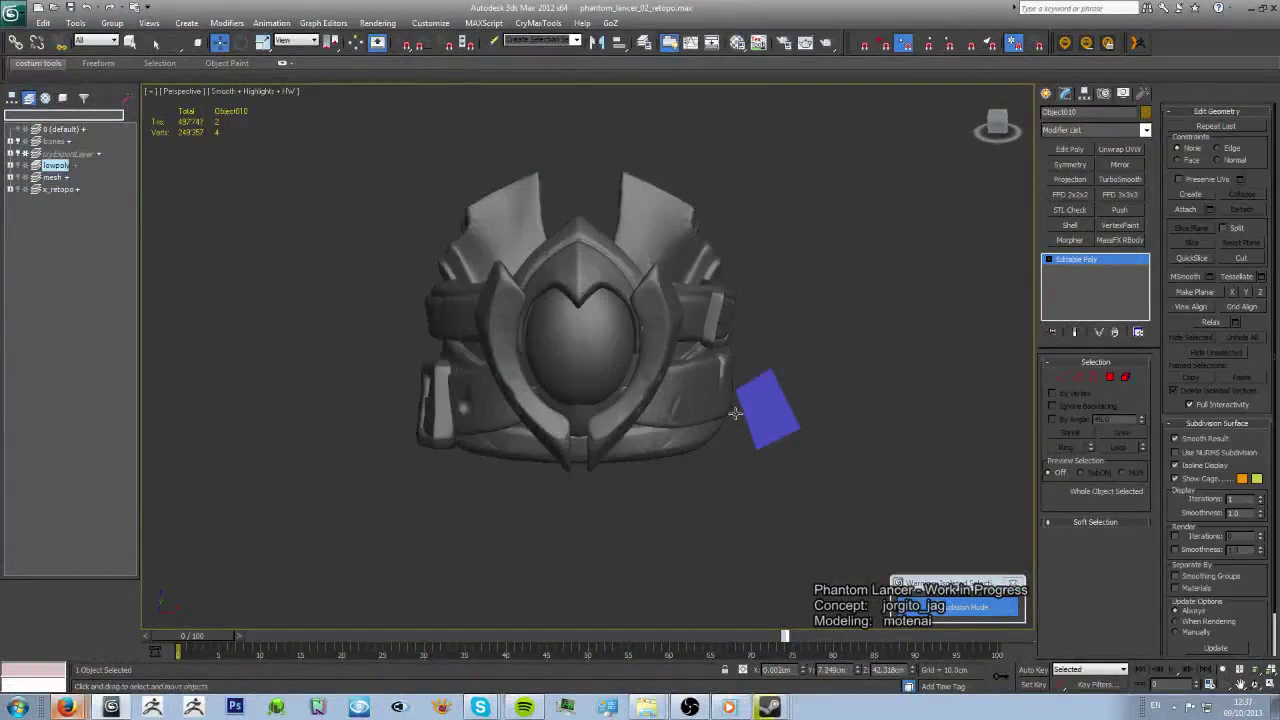
alt+middle_drag(735, 413, 555, 352)
scroll(555, 352, up, 4)
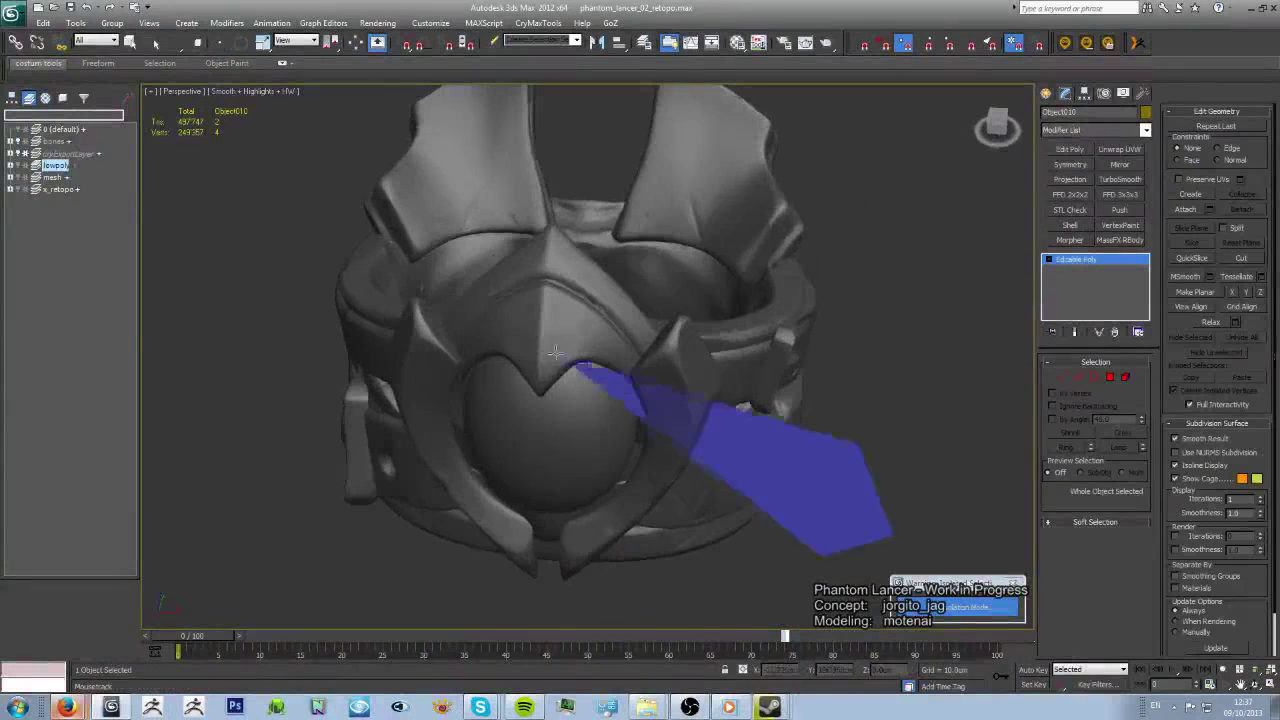
drag(857, 447, 545, 228)
drag(841, 512, 610, 320)
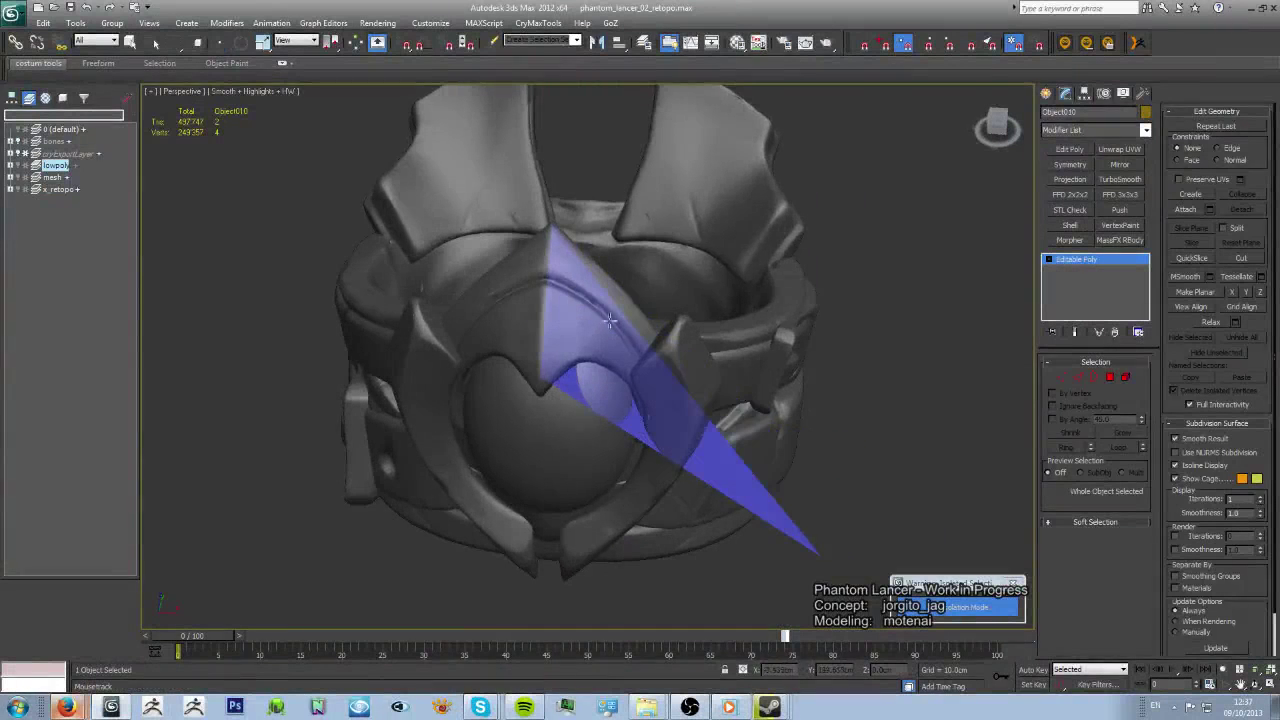
drag(819, 552, 697, 450)
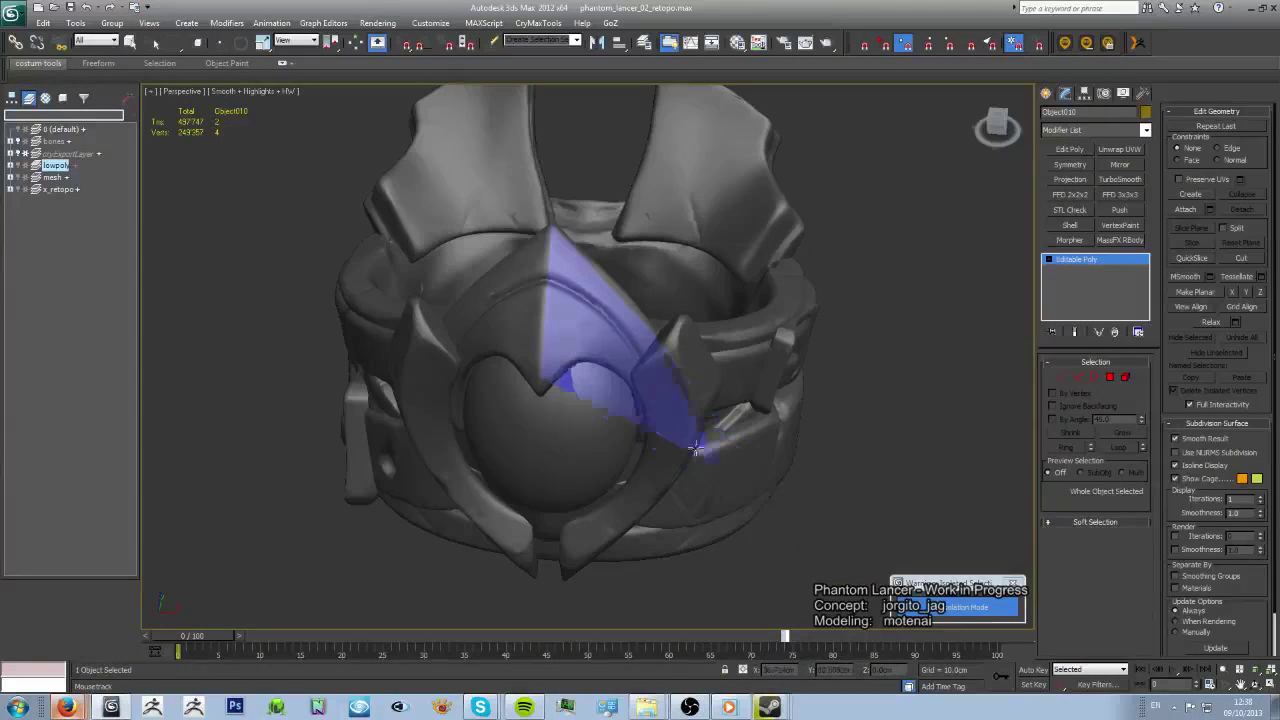
key(F4)
alt+middle_drag(625, 373, 603, 457)
- Extrude new polygons from the plane's open edges down toward the central sphere
scroll(603, 457, up, 3)
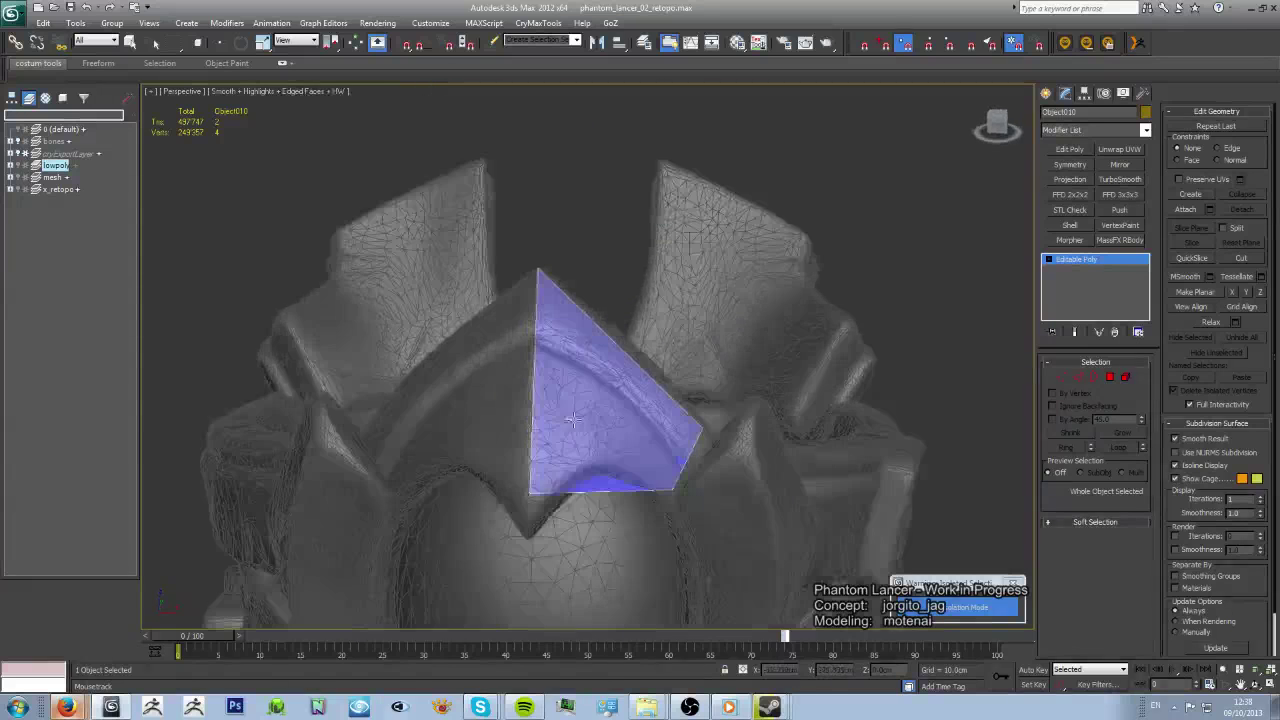
mouse_move(527, 409)
alt+middle_down()
mouse_move(537, 400)
mouse_move(497, 257)
alt+middle_up()
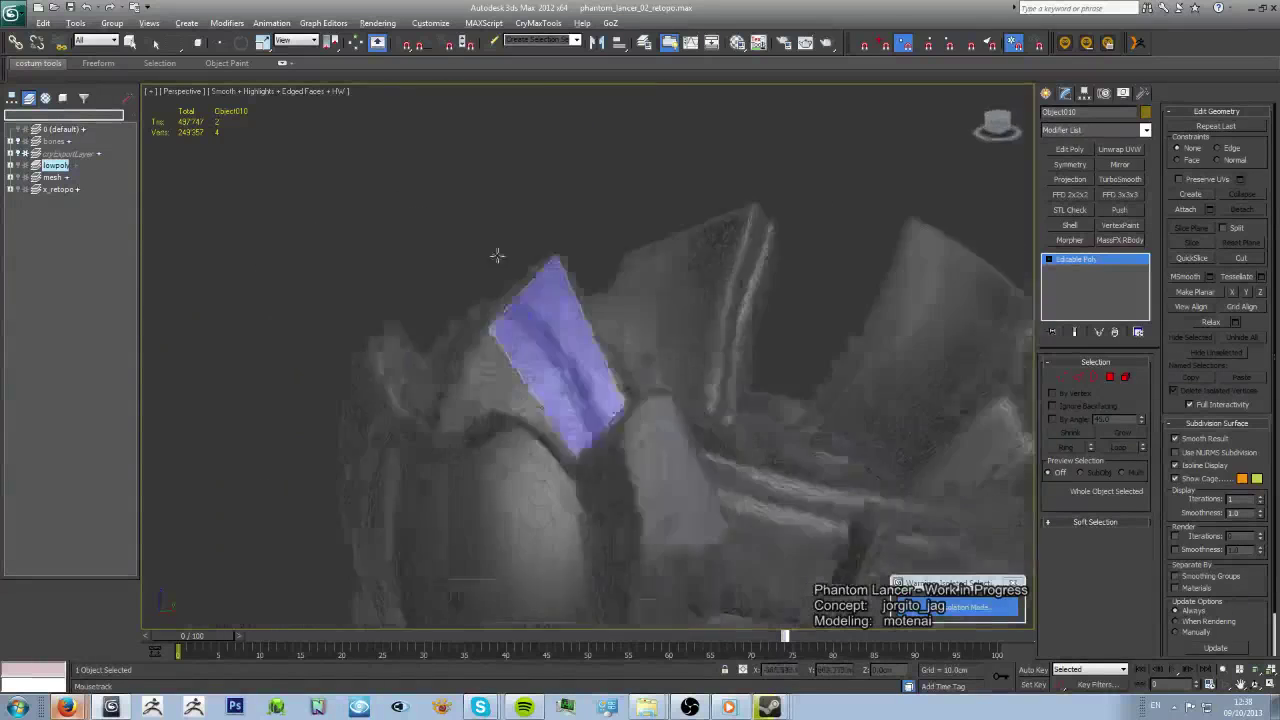
scroll(657, 373, up, 3)
alt+middle_drag(657, 373, 623, 415)
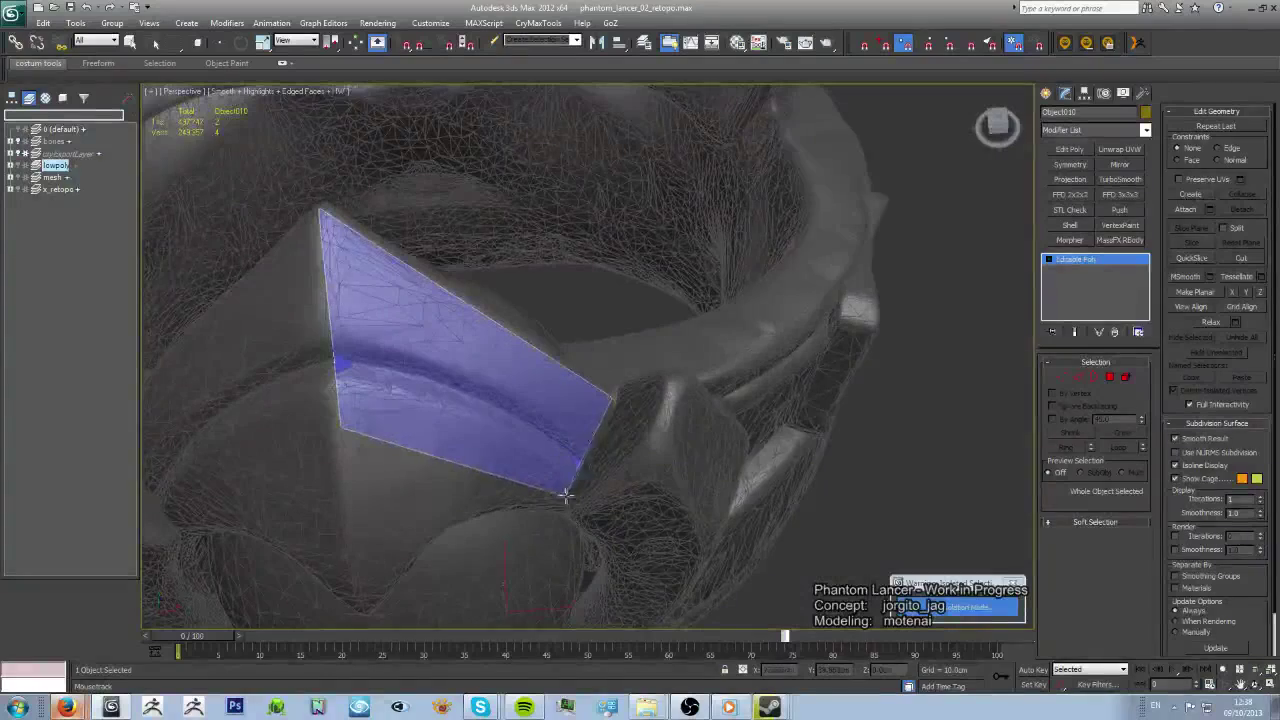
mouse_move(565, 494)
alt+middle_down()
mouse_move(663, 452)
mouse_move(612, 425)
alt+middle_up()
mouse_move(602, 505)
alt+middle_down()
mouse_move(551, 423)
mouse_move(691, 460)
mouse_move(494, 240)
mouse_move(675, 337)
alt+middle_up()
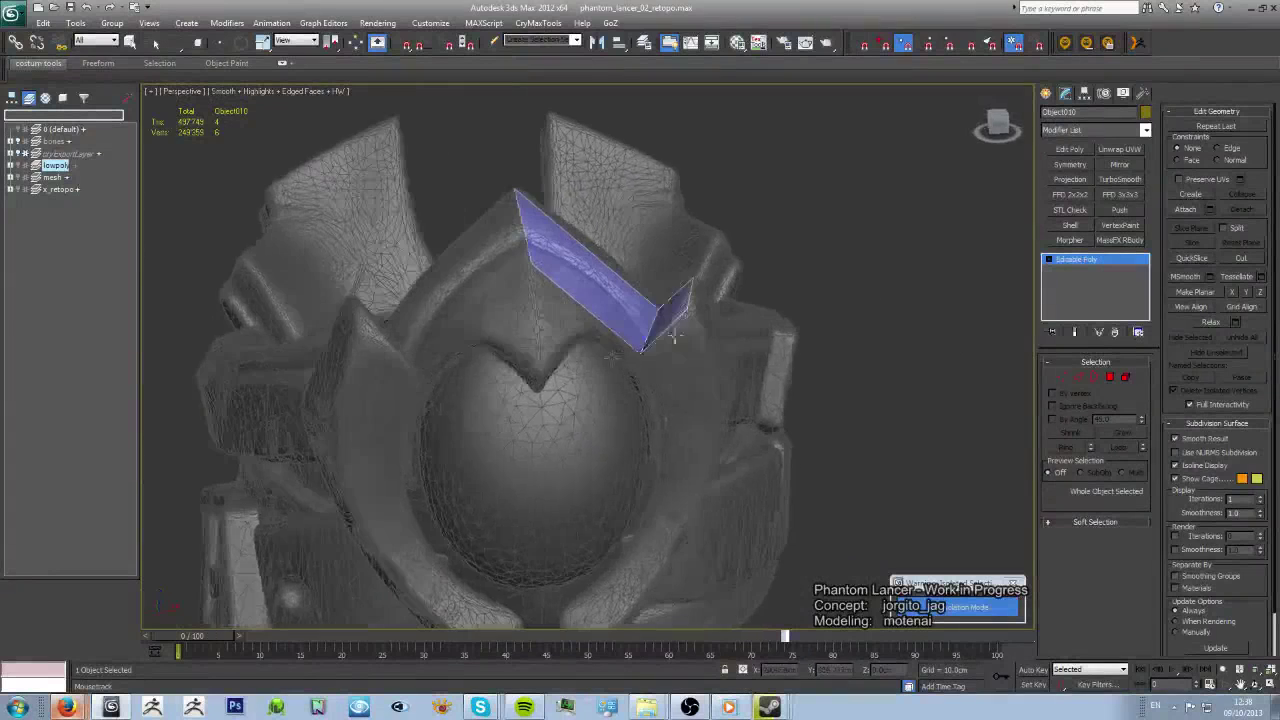
alt+middle_drag(716, 419, 698, 387)
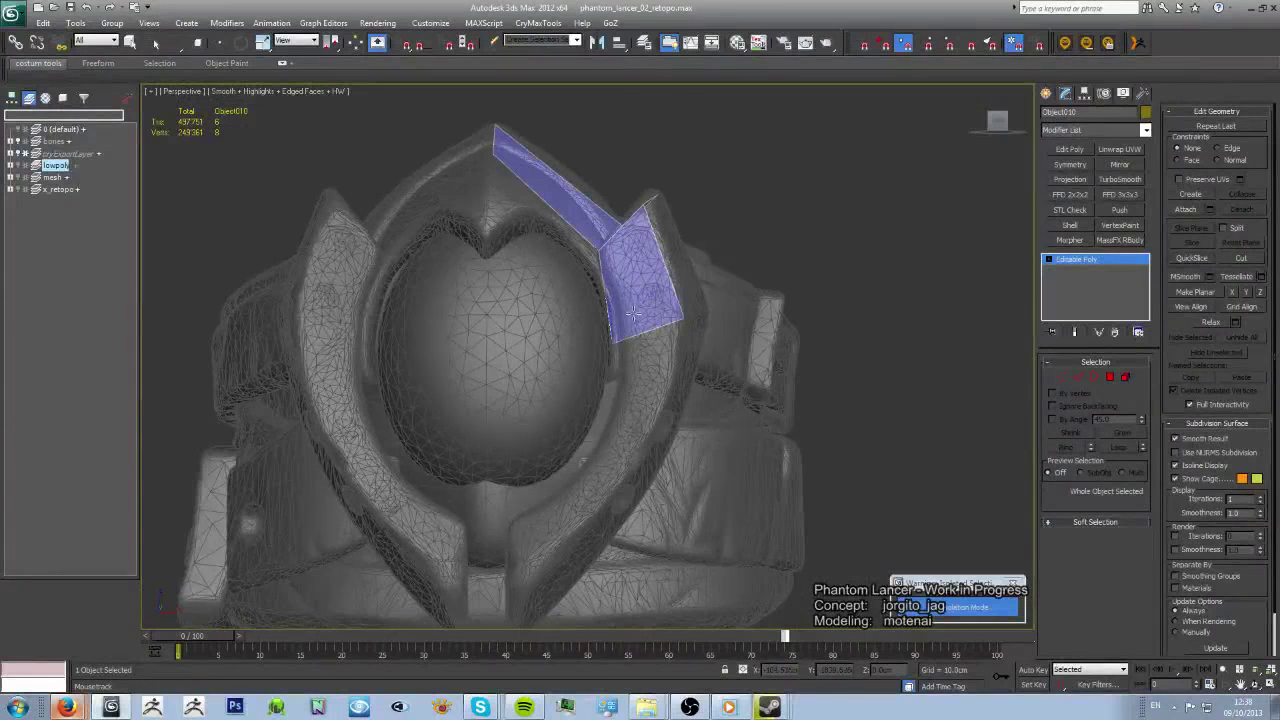
alt+middle_drag(634, 315, 640, 330)
shift+drag(640, 330, 510, 355)
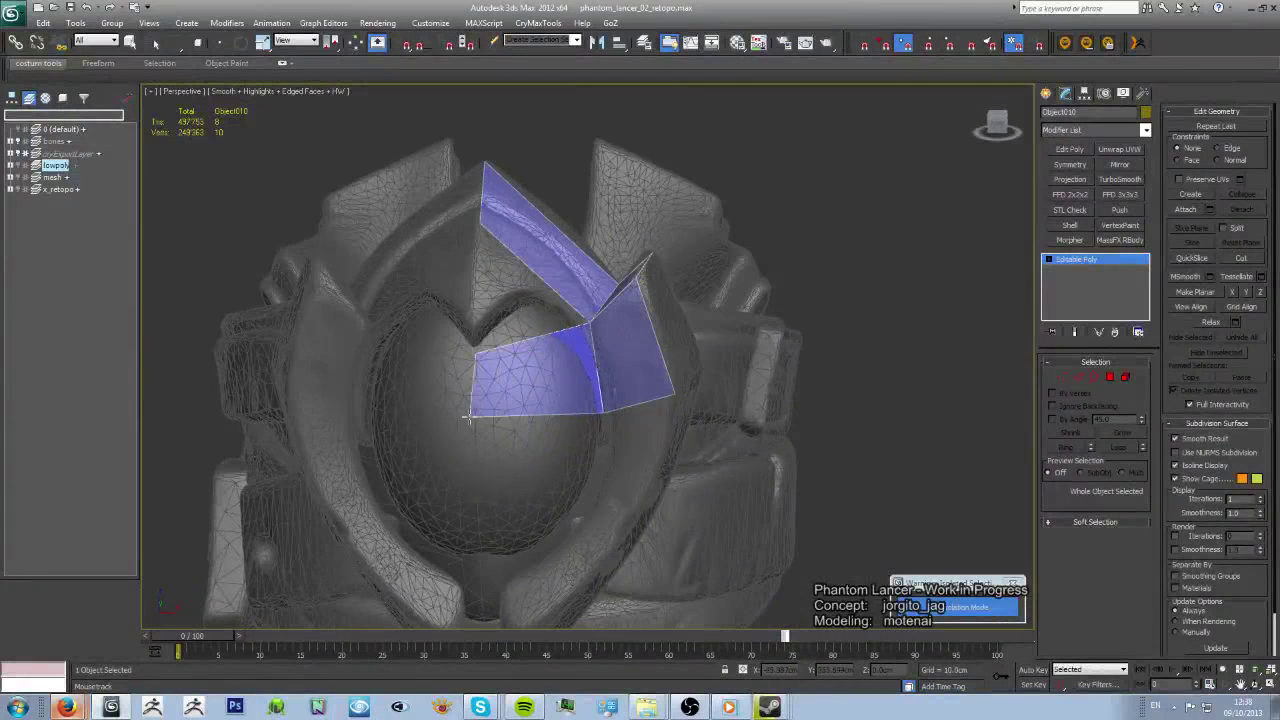
alt+middle_drag(468, 418, 645, 363)
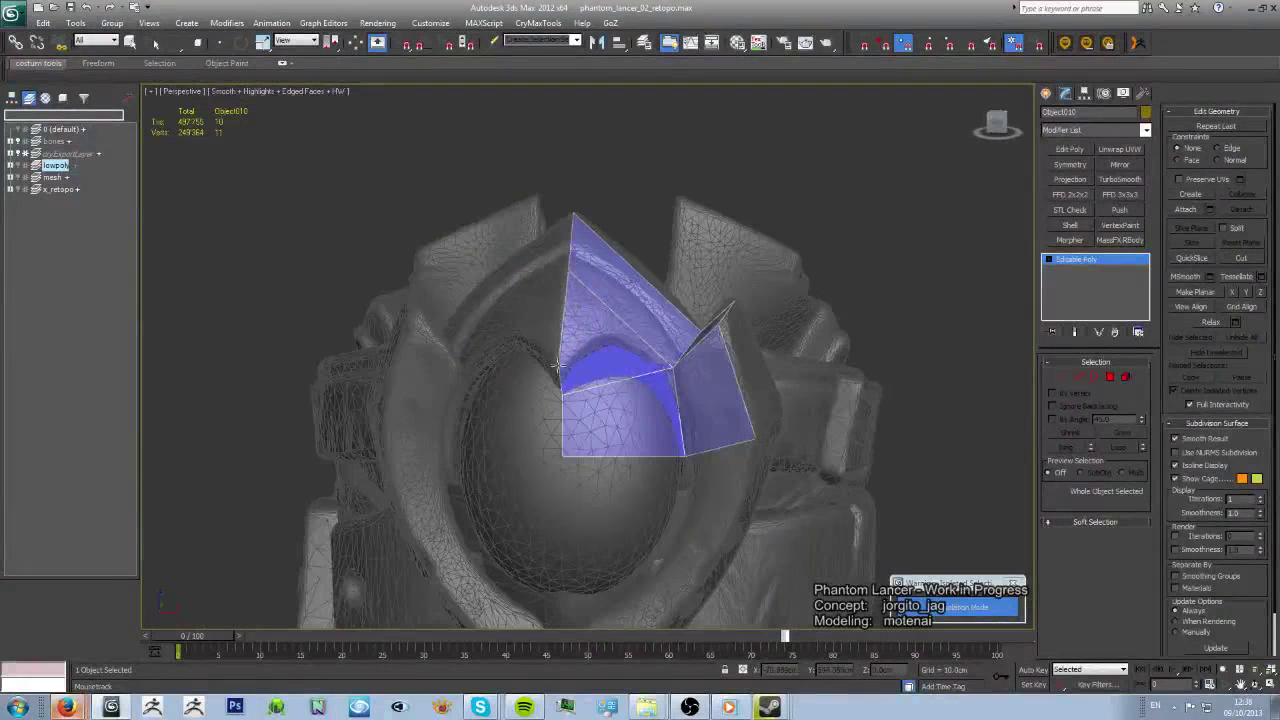
- Fit the patch vertices onto the crest and add a Symmetry modifier to mirror it
key(1)
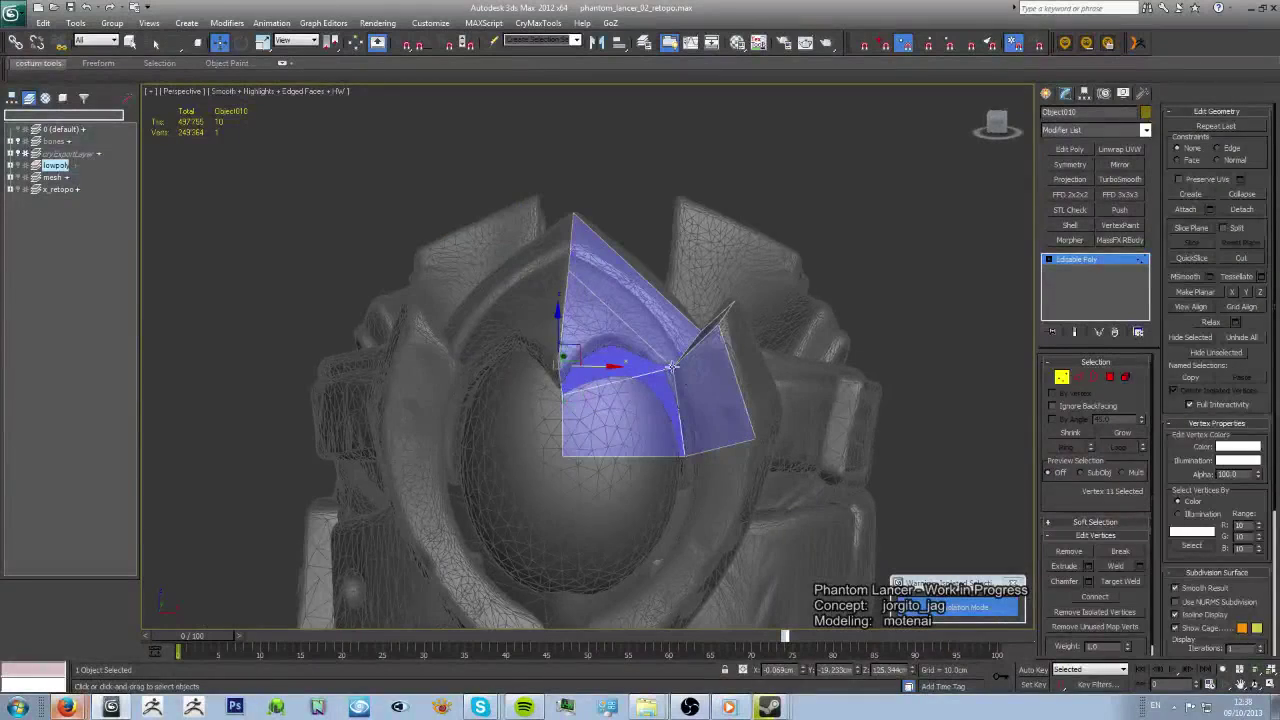
ctrl+click(672, 367)
mouse_move(672, 367)
alt+middle_down()
mouse_move(798, 452)
mouse_move(837, 386)
mouse_move(633, 410)
alt+middle_up()
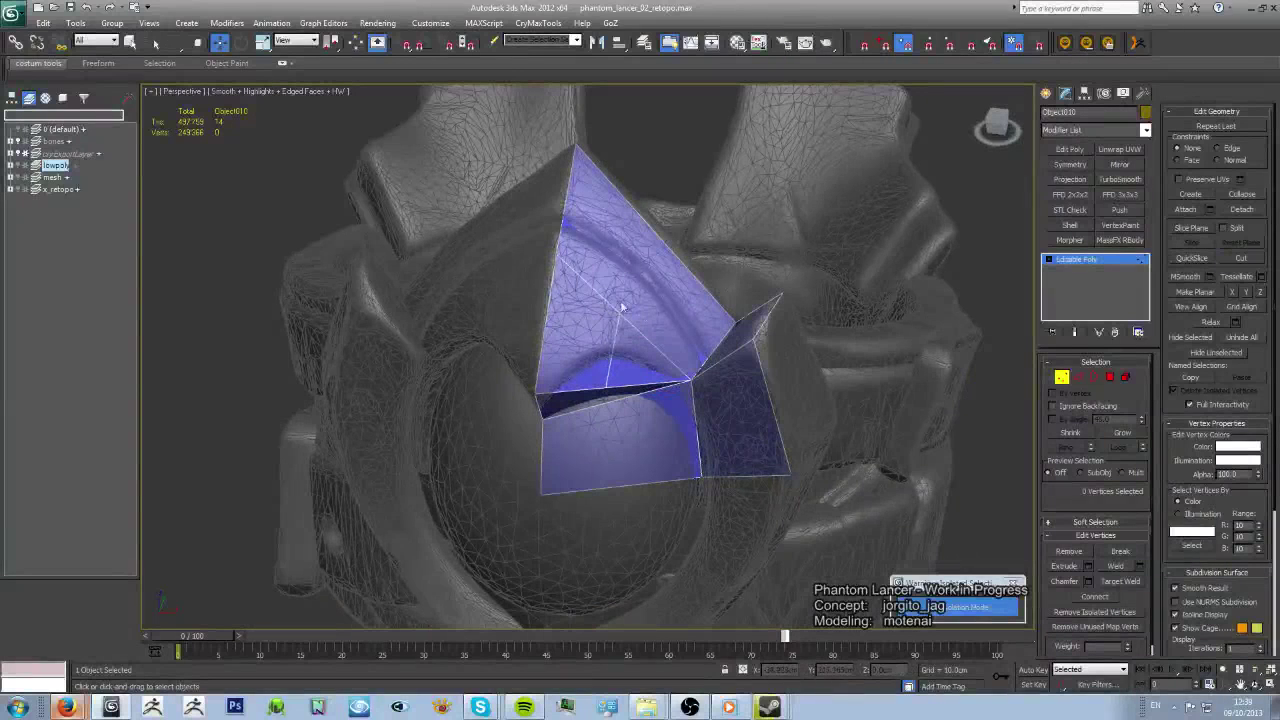
alt+middle_drag(735, 322, 728, 326)
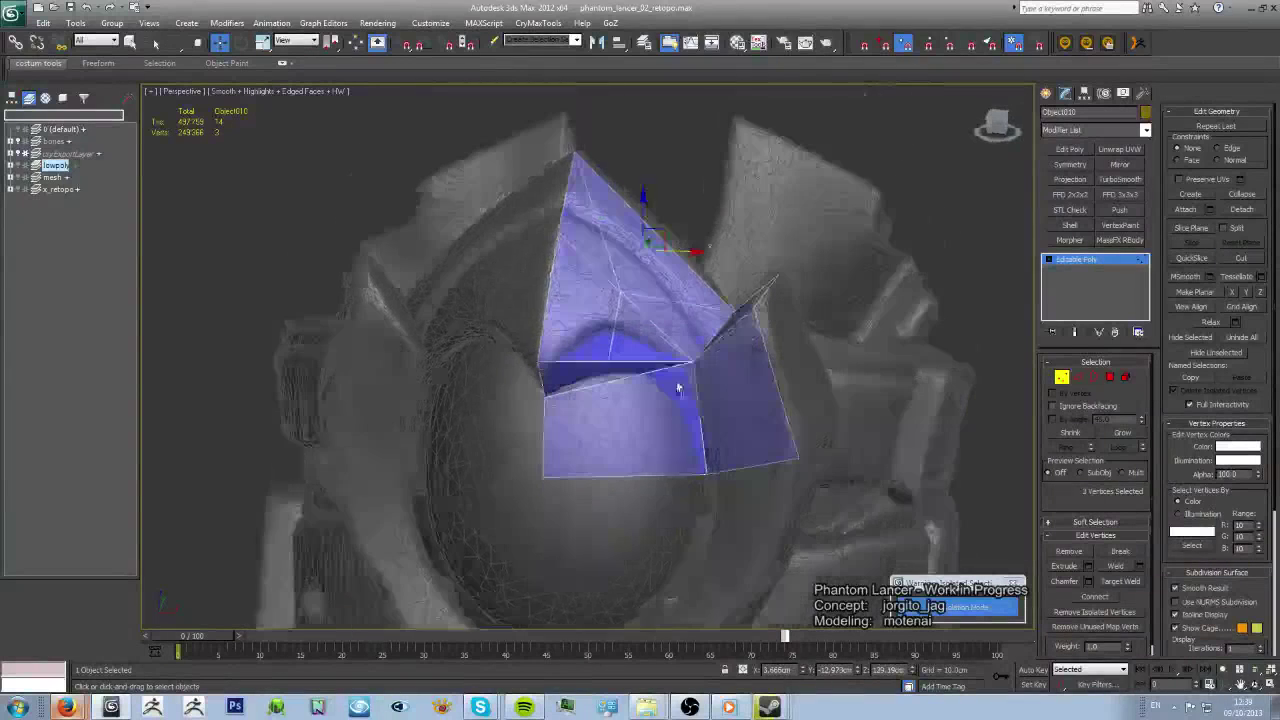
ctrl+click(728, 322)
alt+middle_drag(635, 260, 628, 342)
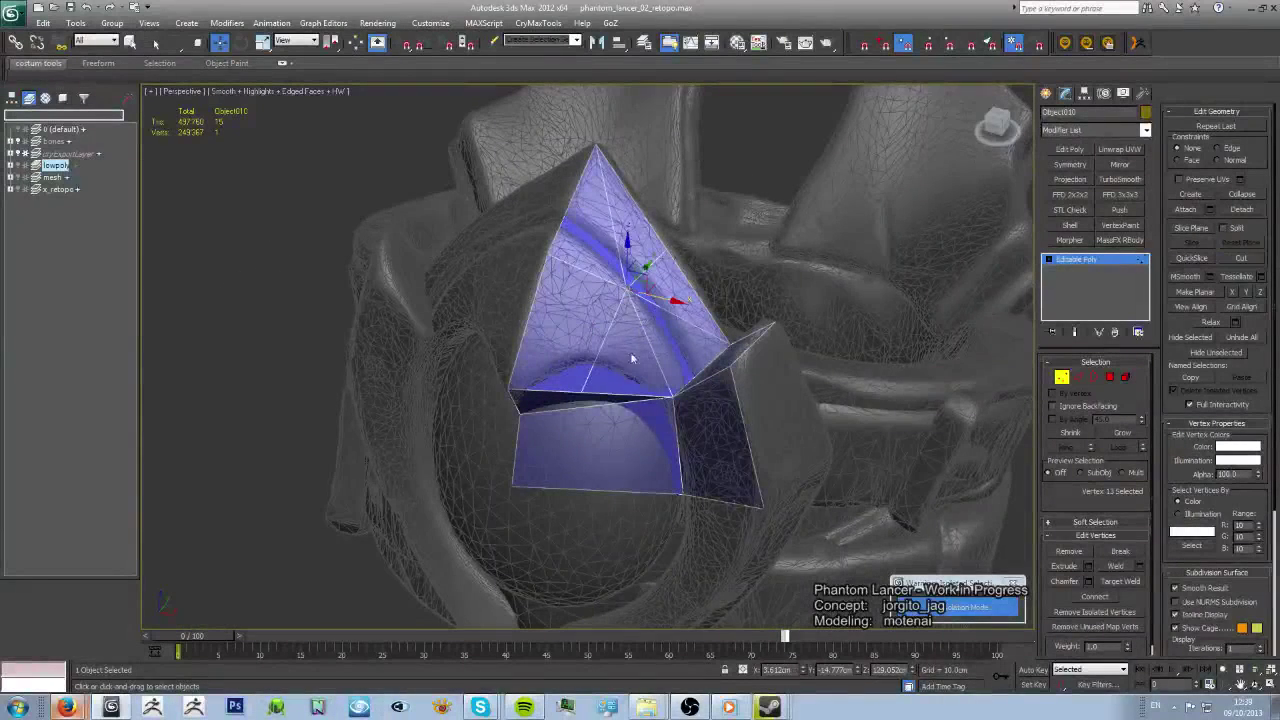
alt+middle_drag(632, 358, 600, 365)
alt+middle_drag(690, 293, 680, 103)
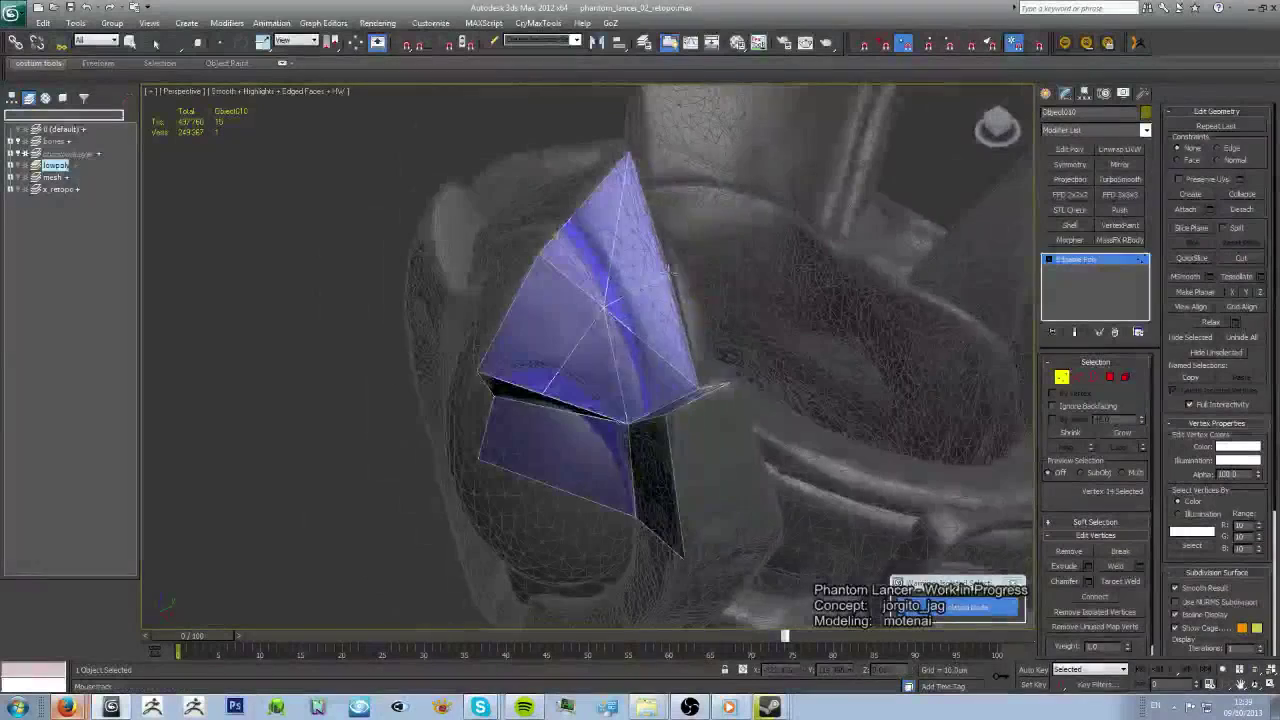
mouse_move(672, 271)
alt+middle_down()
mouse_move(643, 257)
mouse_move(653, 333)
mouse_move(608, 337)
alt+middle_up()
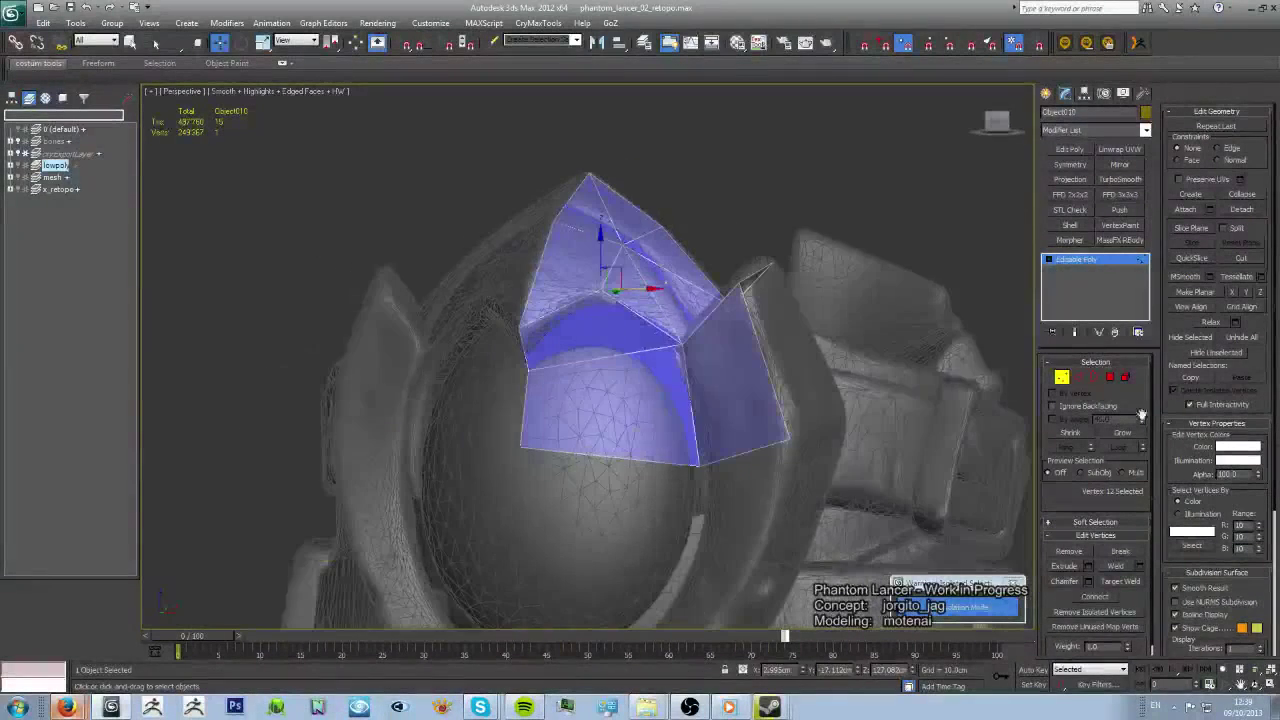
alt+middle_drag(567, 400, 610, 360)
click(1070, 164)
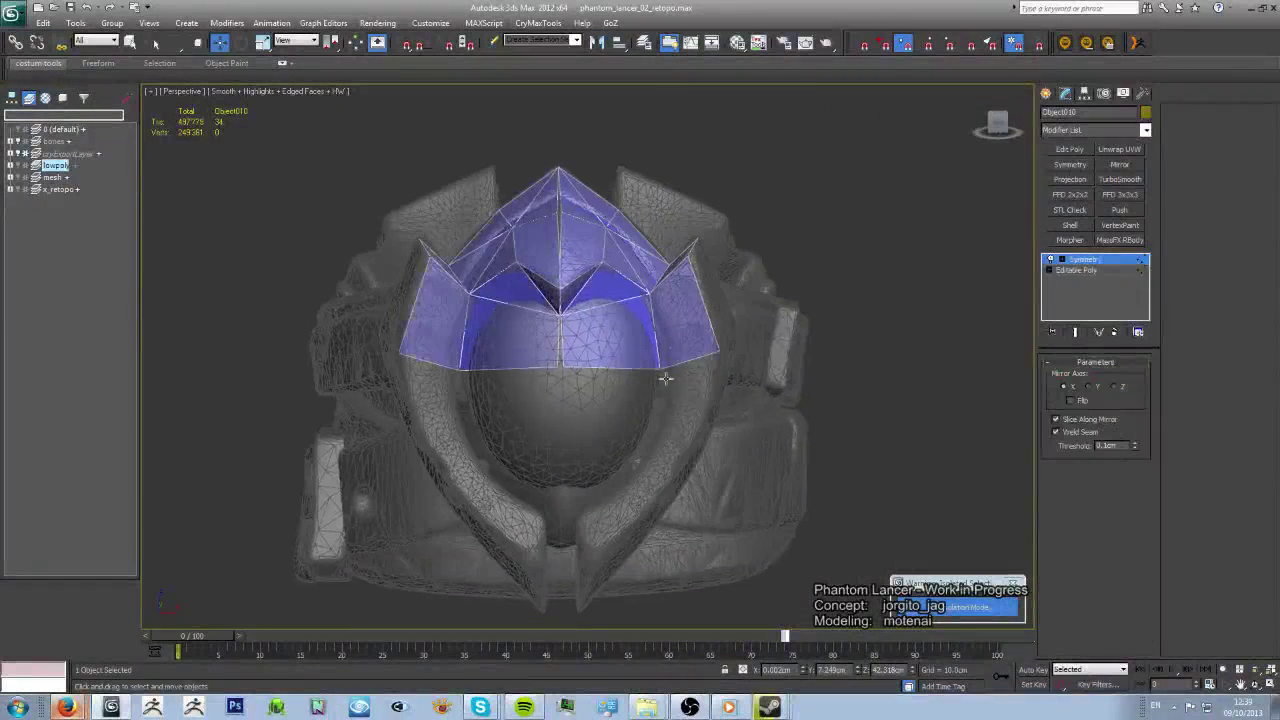
- Return to the base Editable Poly and cover the belt's central sphere with new retopo polygons
click(1076, 270)
scroll(763, 443, up, 3)
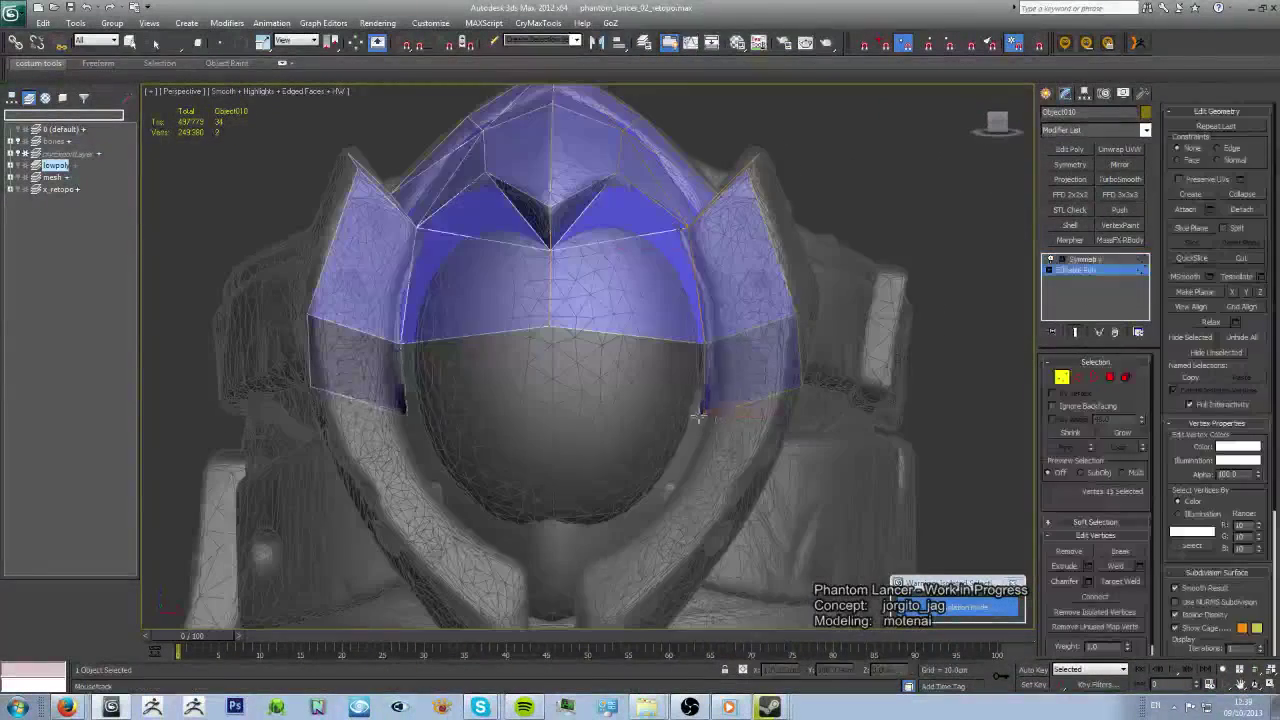
mouse_move(713, 463)
alt+middle_down()
mouse_move(600, 422)
mouse_move(660, 431)
mouse_move(621, 449)
mouse_move(573, 408)
alt+middle_up()
shift+drag(573, 408, 619, 452)
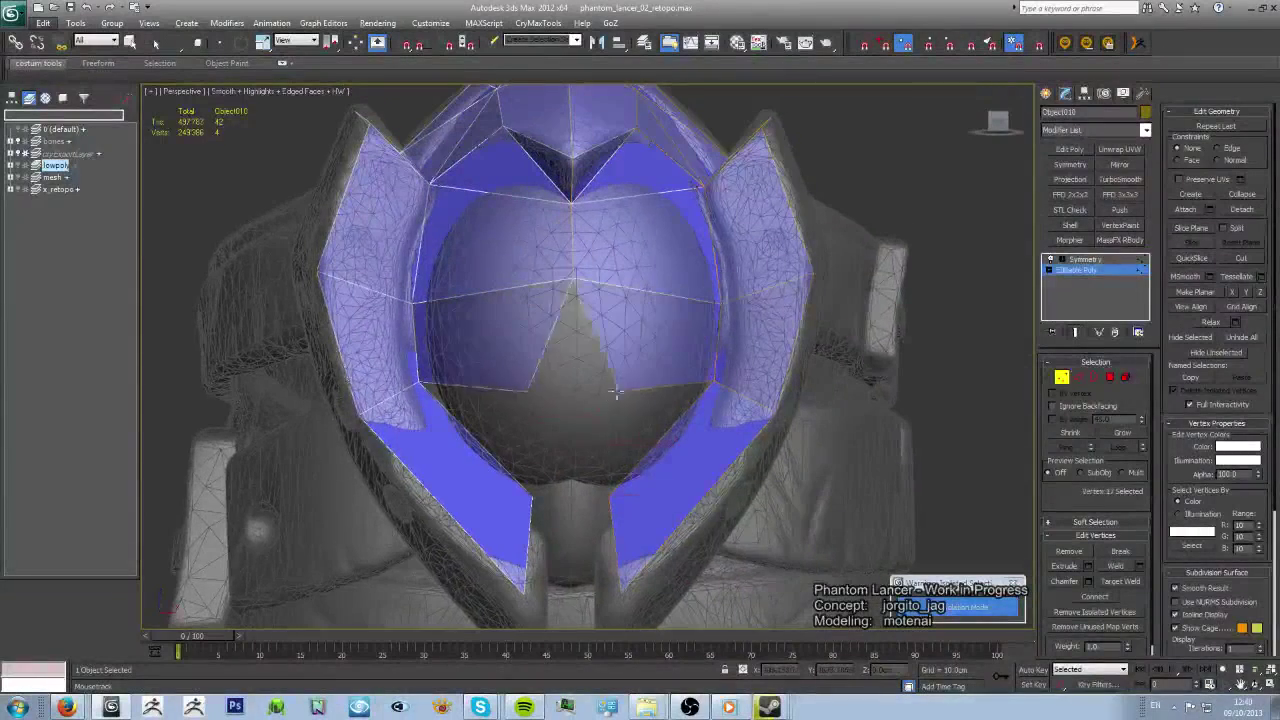
mouse_move(619, 452)
alt+middle_down()
mouse_move(600, 356)
mouse_move(614, 409)
mouse_move(483, 473)
mouse_move(529, 486)
alt+middle_up()
scroll(600, 356, up, 3)
scroll(483, 473, down, 8)
scroll(606, 486, up, 3)
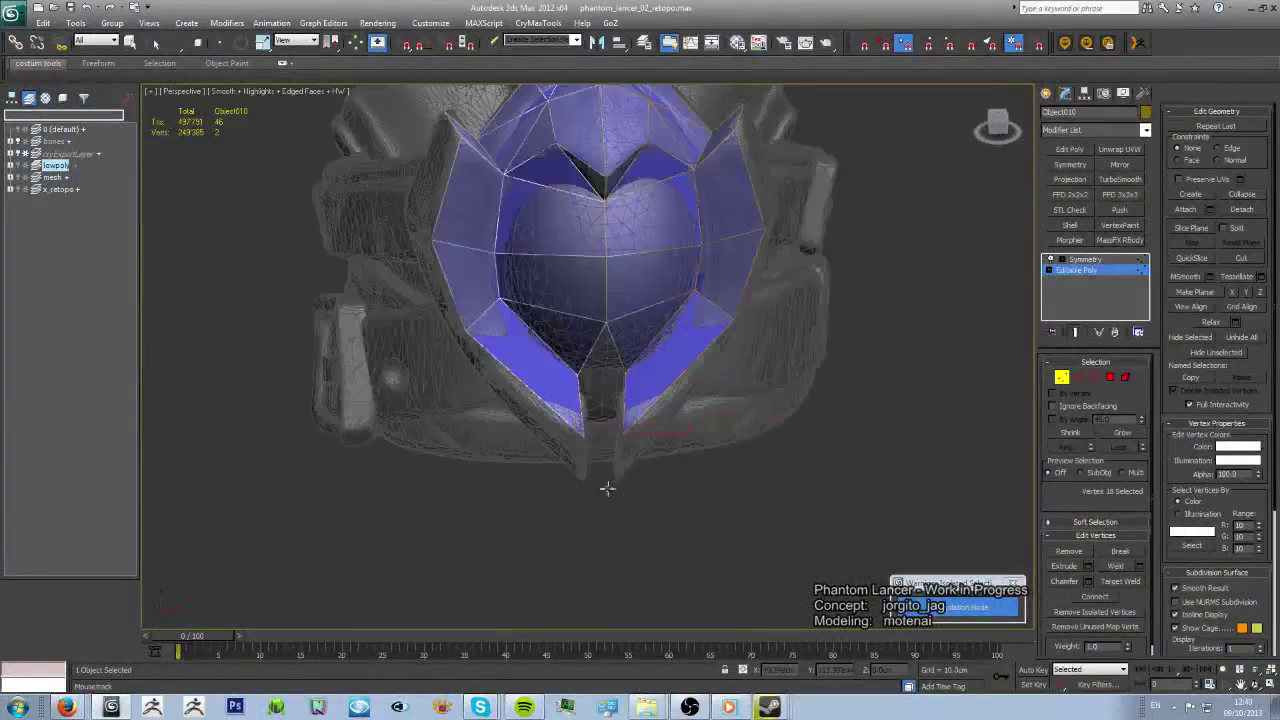
scroll(606, 486, up, 3)
scroll(652, 240, up, 2)
- Pull a vertex onto the sculpted surface and Shift-drag a new polygon strip along the right edge
mouse_move(652, 240)
alt+middle_down()
mouse_move(614, 362)
mouse_move(588, 398)
alt+middle_up()
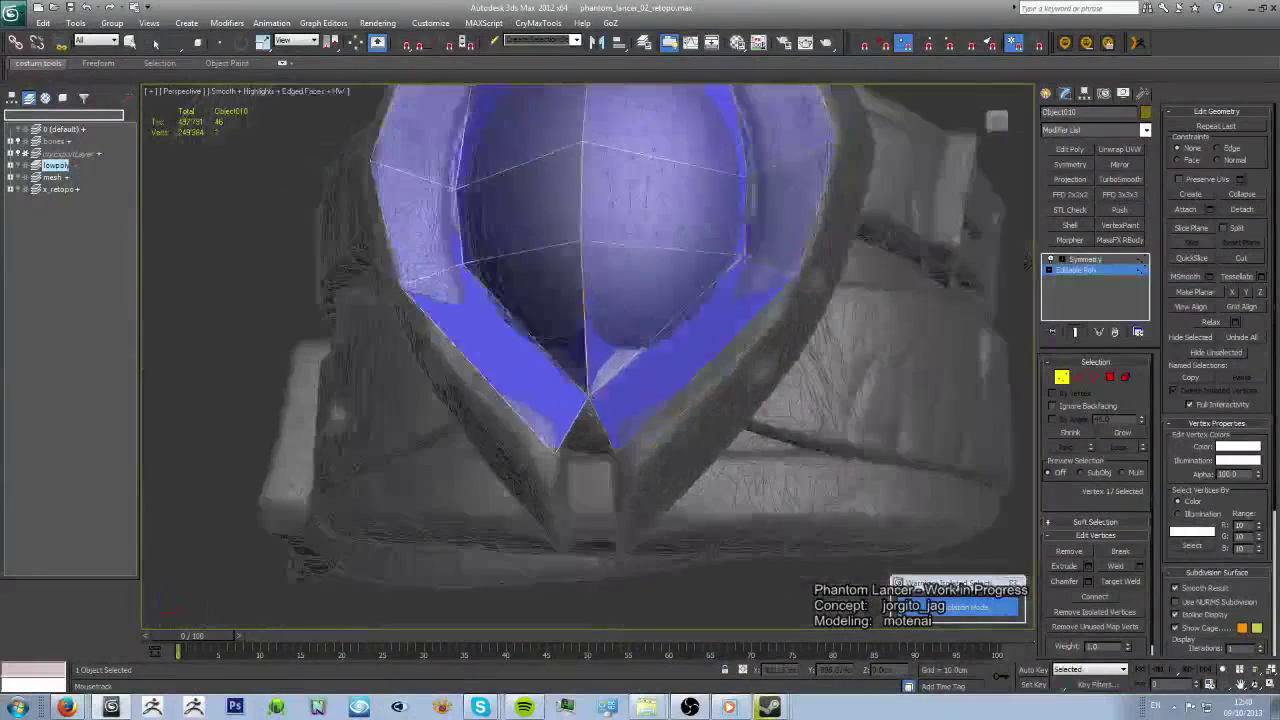
alt+middle_drag(726, 290, 768, 326)
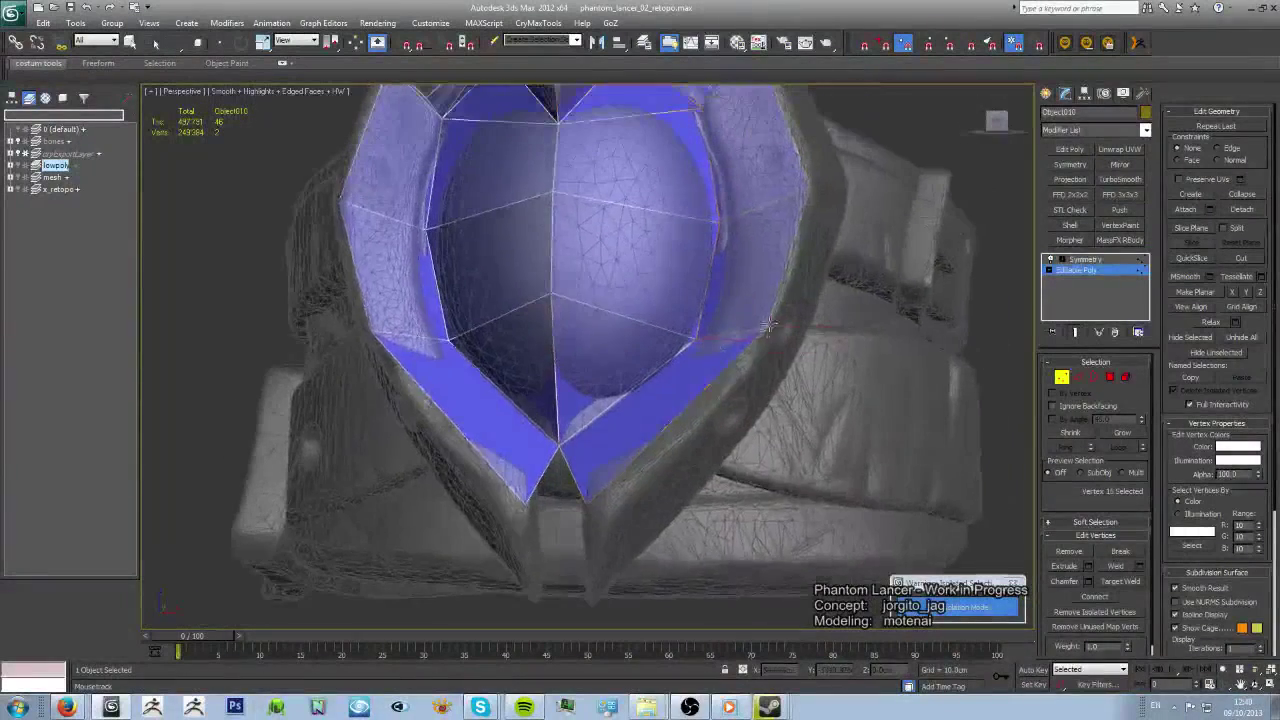
alt+middle_drag(745, 372, 640, 424)
mouse_move(659, 436)
alt+middle_down()
mouse_move(667, 375)
mouse_move(626, 393)
alt+middle_up()
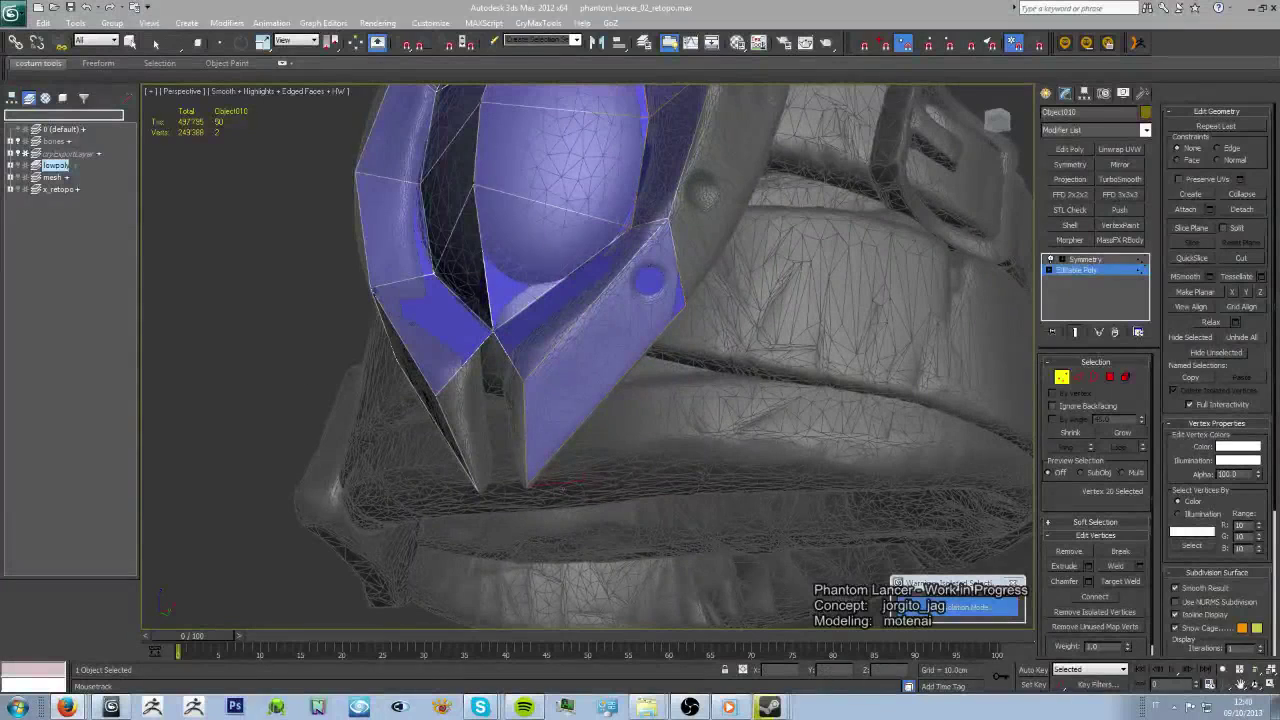
alt+middle_drag(528, 487, 655, 461)
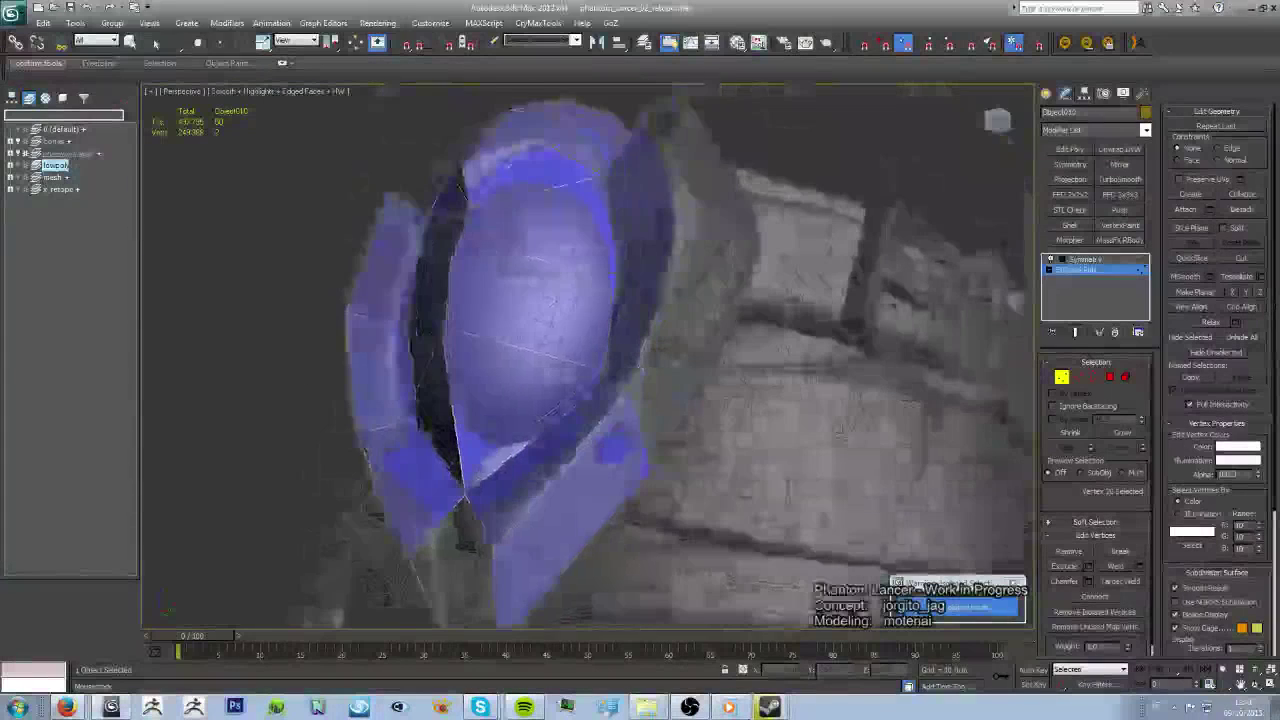
mouse_move(632, 487)
mouse_down()
mouse_move(652, 384)
mouse_move(627, 468)
mouse_up()
drag(687, 403, 697, 318)
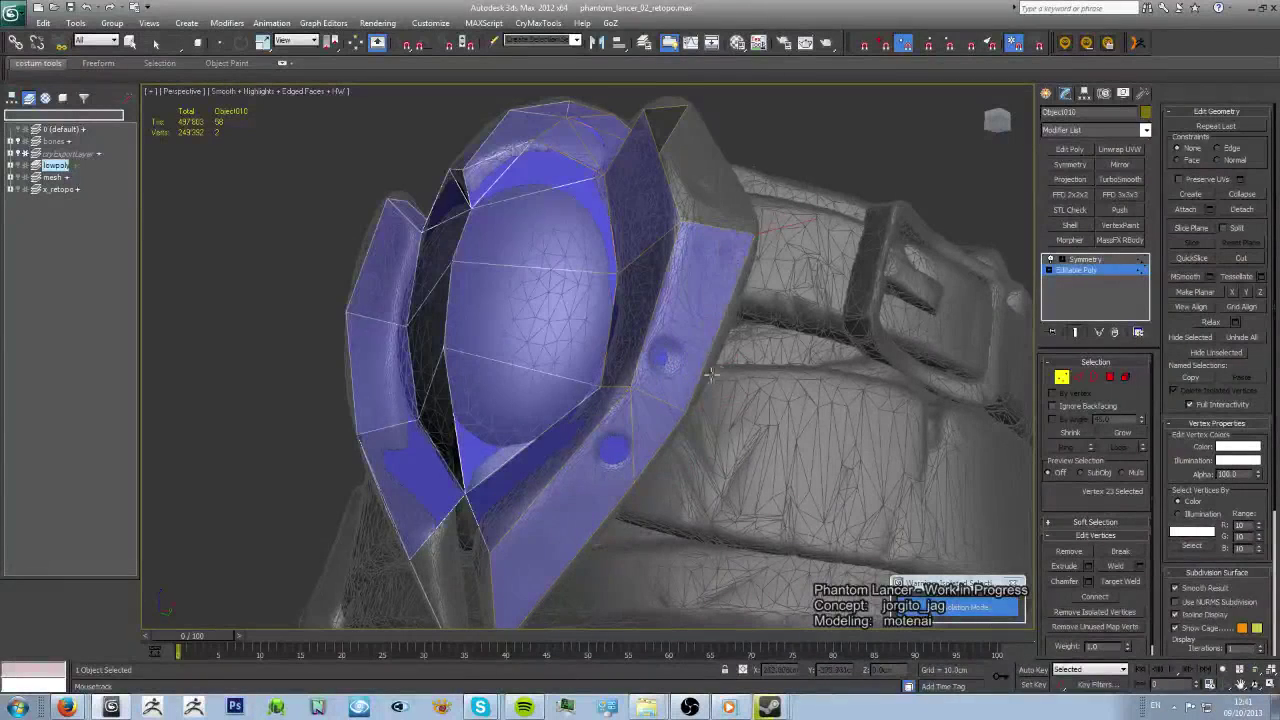
- Orbit around the armor to check the new faces wrapping the orb into pointed prongs
mouse_move(710, 374)
alt+middle_down()
mouse_move(643, 258)
mouse_move(662, 366)
mouse_move(645, 318)
mouse_move(725, 336)
mouse_move(644, 322)
alt+middle_up()
scroll(700, 323, down, 5)
scroll(690, 330, up, 5)
scroll(670, 325, up, 2)
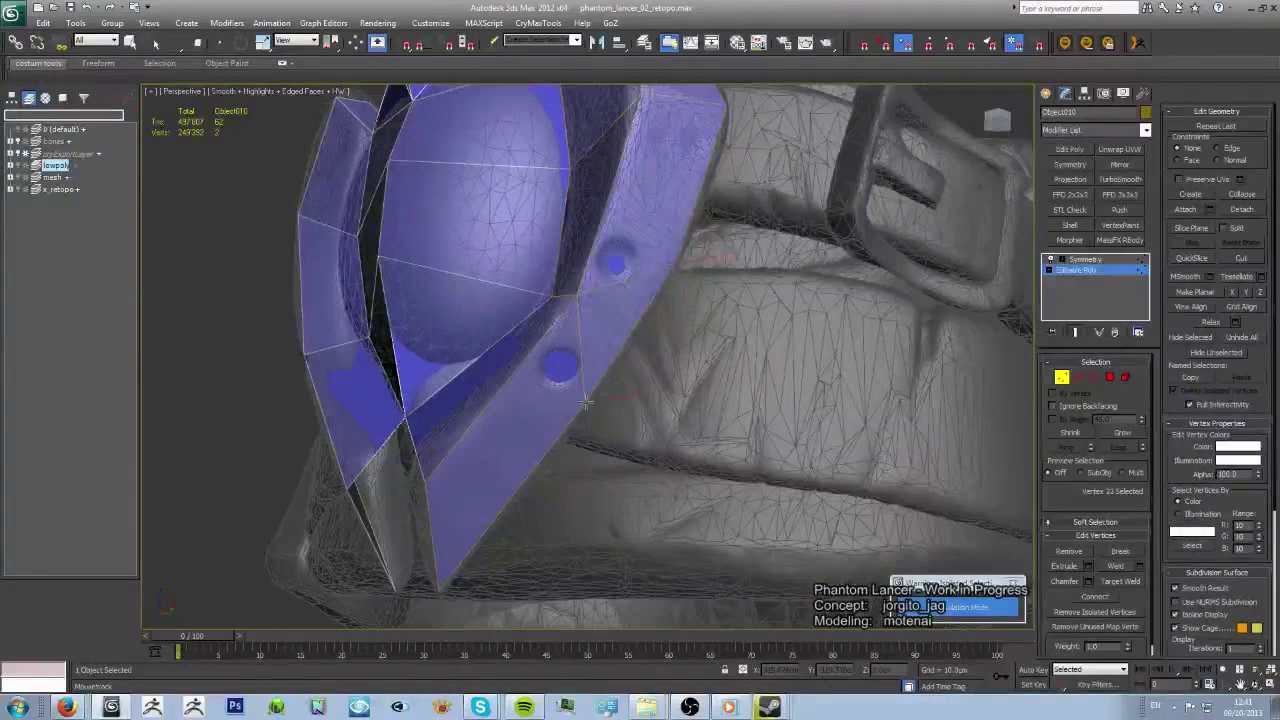
mouse_move(585, 402)
alt+middle_down()
mouse_move(771, 337)
mouse_move(757, 347)
alt+middle_up()
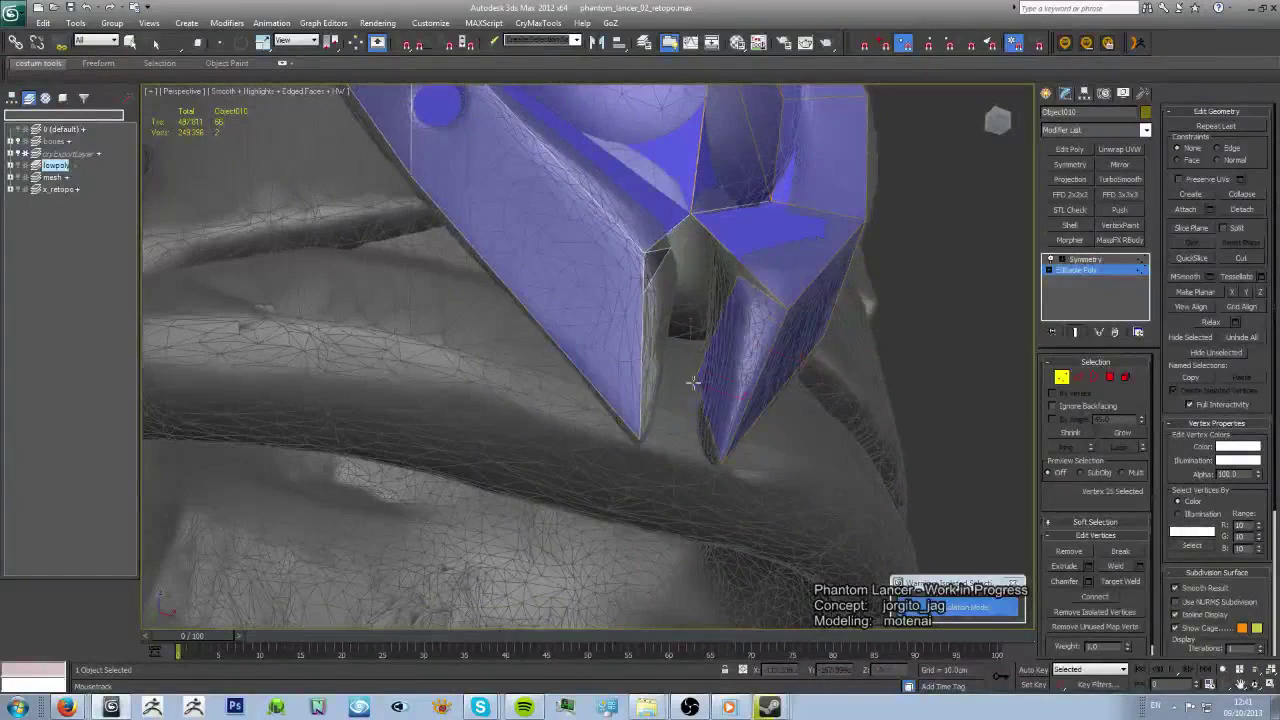
alt+middle_drag(728, 290, 543, 320)
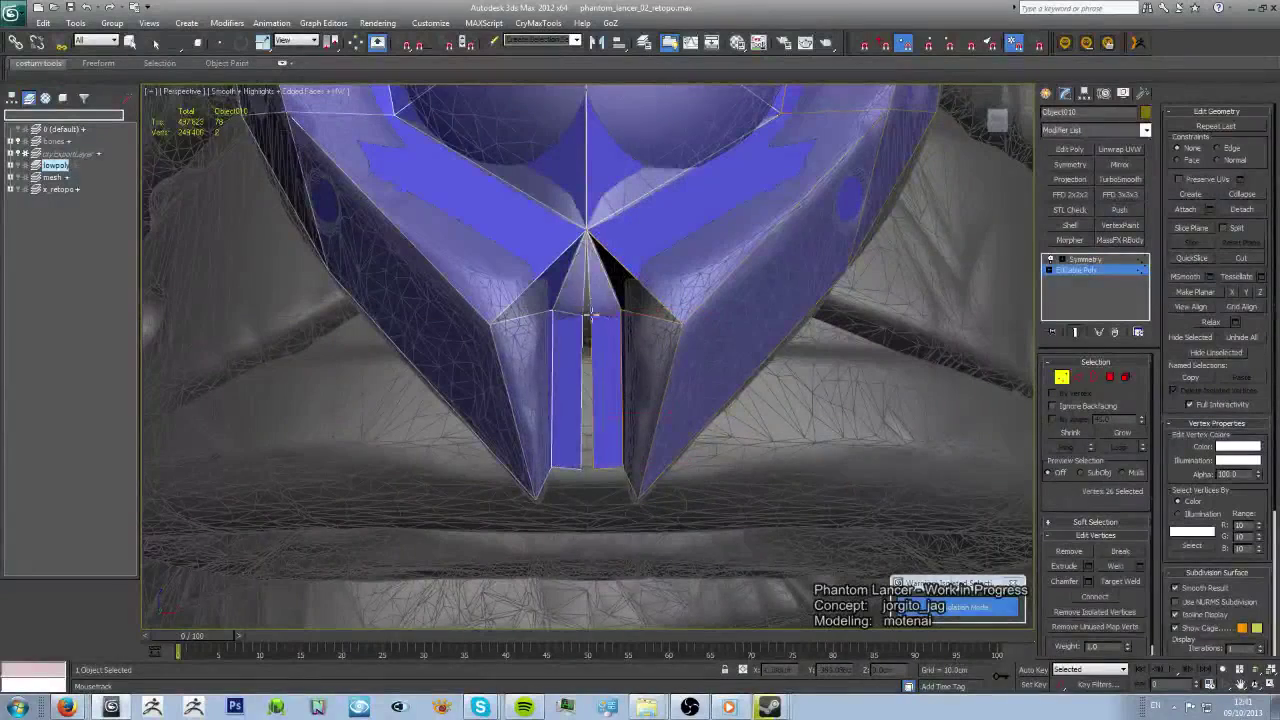
mouse_move(643, 486)
alt+middle_down()
mouse_move(660, 340)
mouse_move(649, 527)
mouse_move(686, 543)
mouse_move(476, 440)
mouse_move(620, 462)
mouse_move(721, 427)
mouse_move(575, 357)
alt+middle_up()
scroll(634, 466, down, 2)
scroll(634, 466, up, 5)
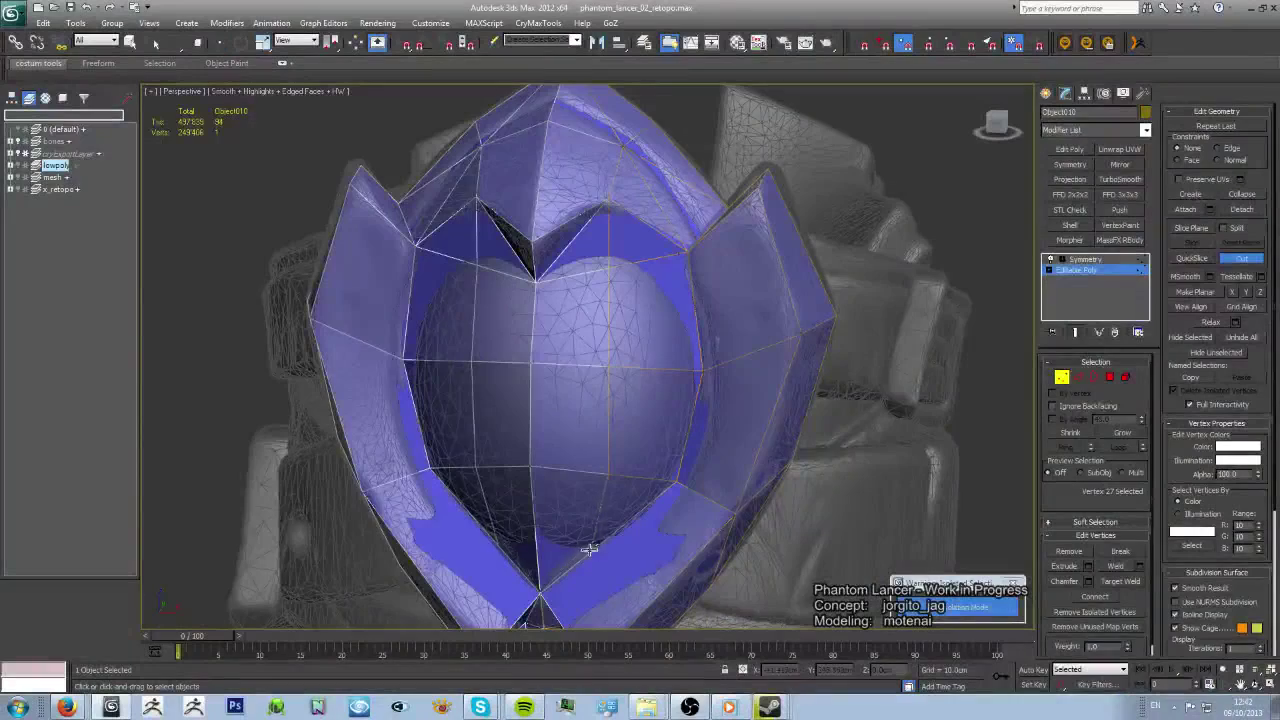
- Select a single vertex at the armor's lower tip and inspect it from below and the side
mouse_move(590, 549)
alt+middle_down()
mouse_move(686, 425)
mouse_move(148, 457)
alt+middle_up()
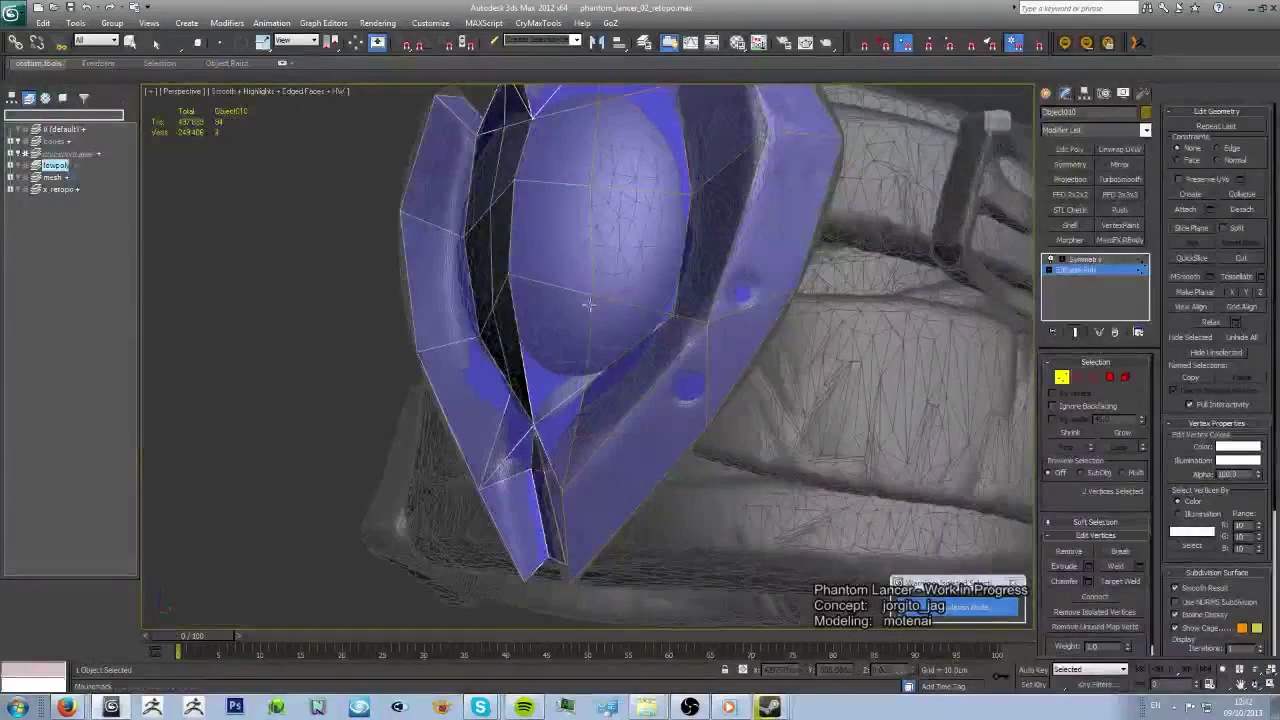
mouse_move(589, 304)
alt+middle_down()
mouse_move(594, 347)
mouse_move(640, 300)
mouse_move(620, 338)
mouse_move(570, 340)
mouse_move(640, 330)
alt+middle_up()
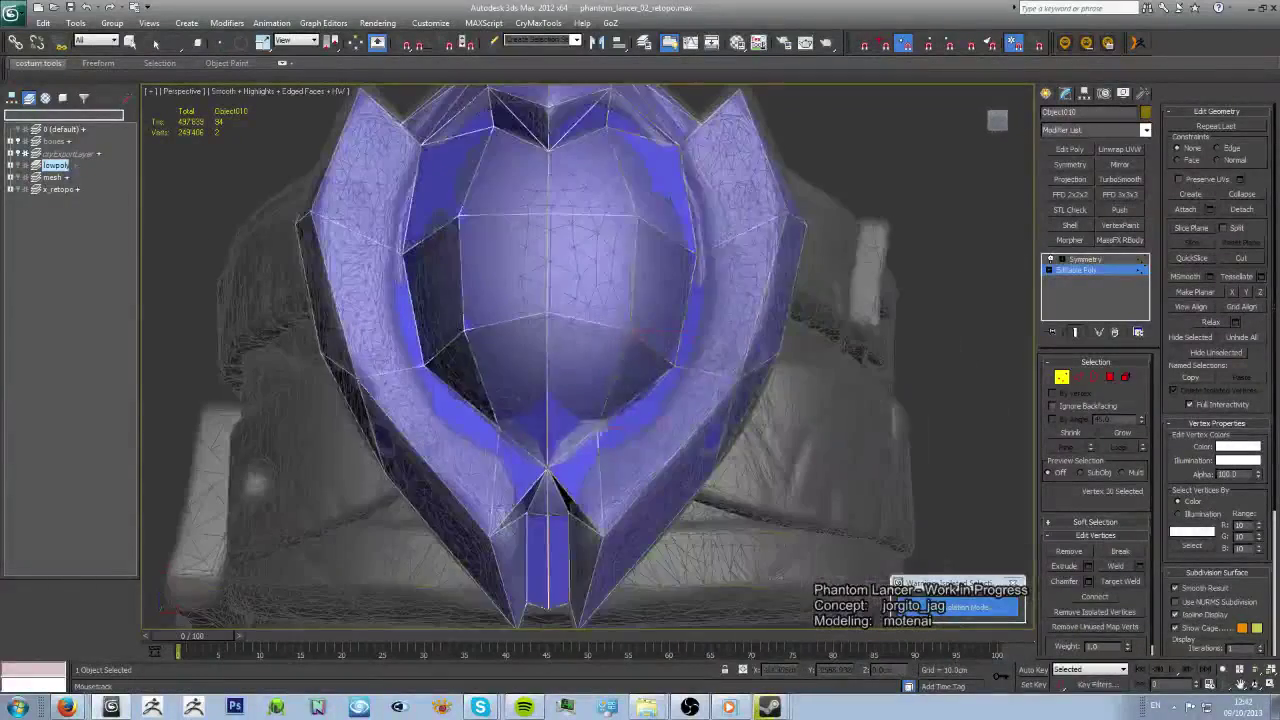
click(600, 434)
mouse_move(605, 435)
alt+middle_down()
mouse_move(567, 468)
mouse_move(520, 380)
mouse_move(560, 455)
alt+middle_up()
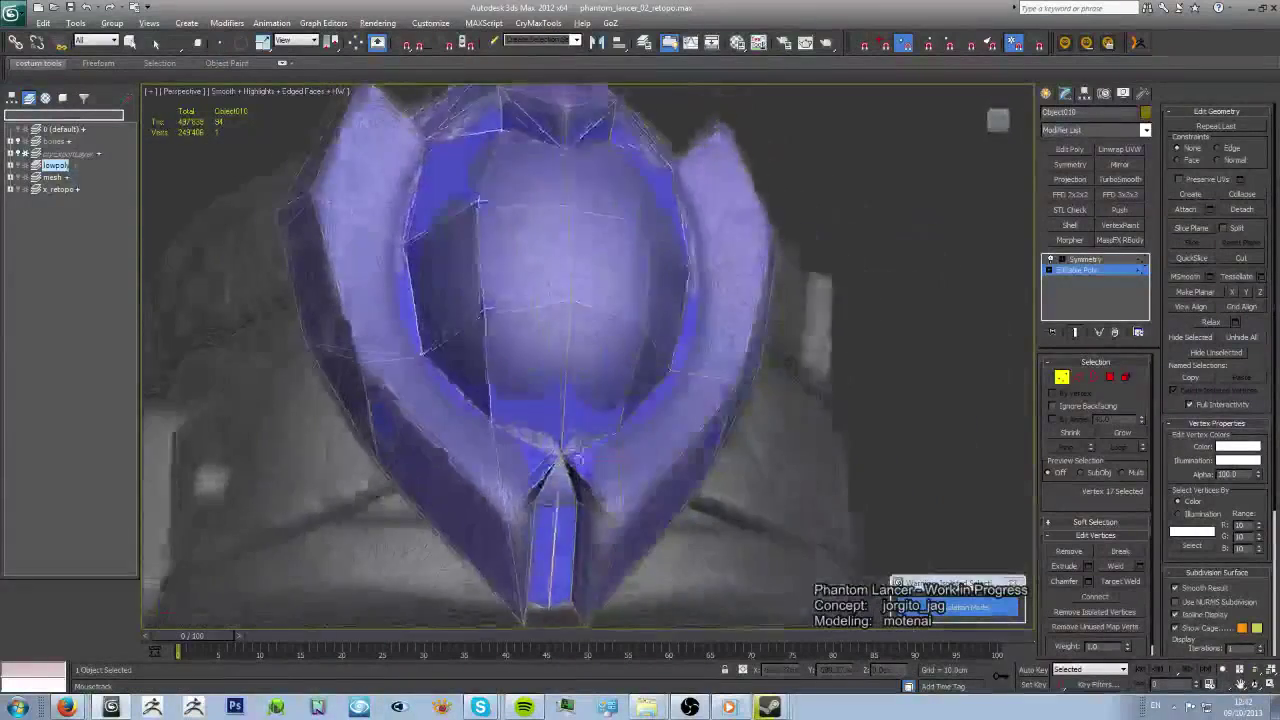
scroll(560, 455, up, 3)
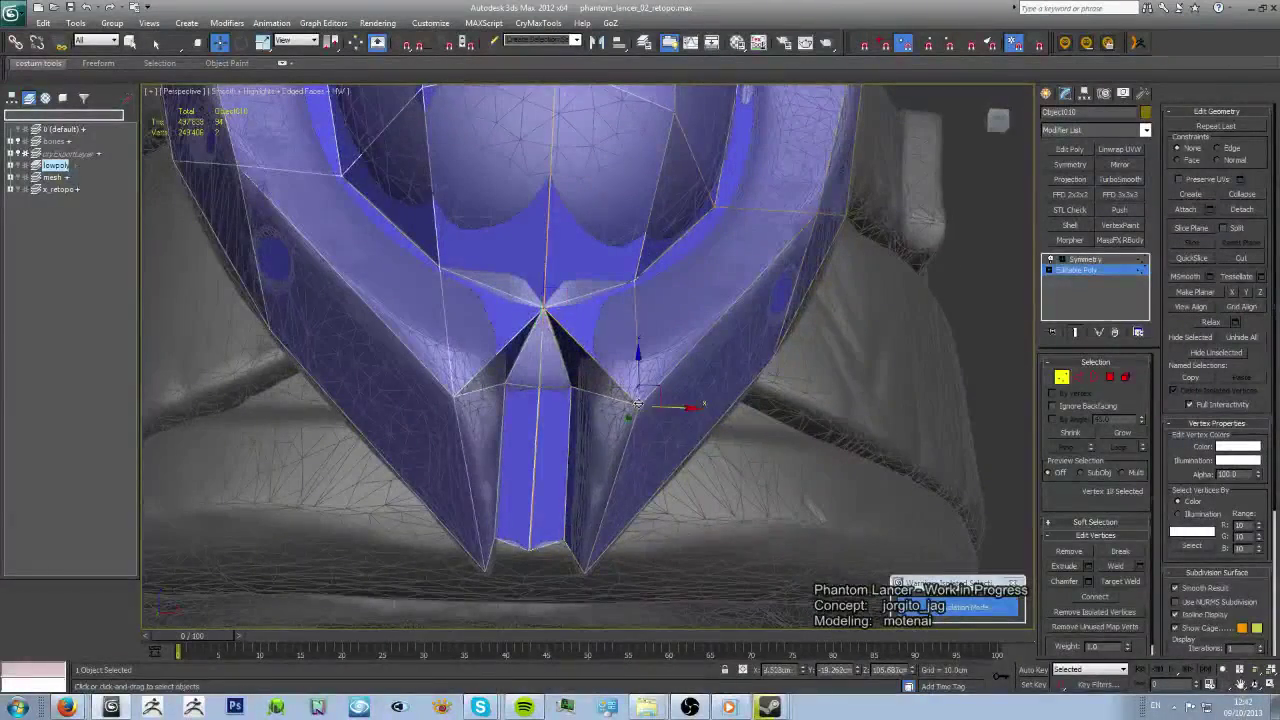
mouse_move(637, 402)
alt+middle_down()
mouse_move(626, 371)
mouse_move(718, 457)
alt+middle_up()
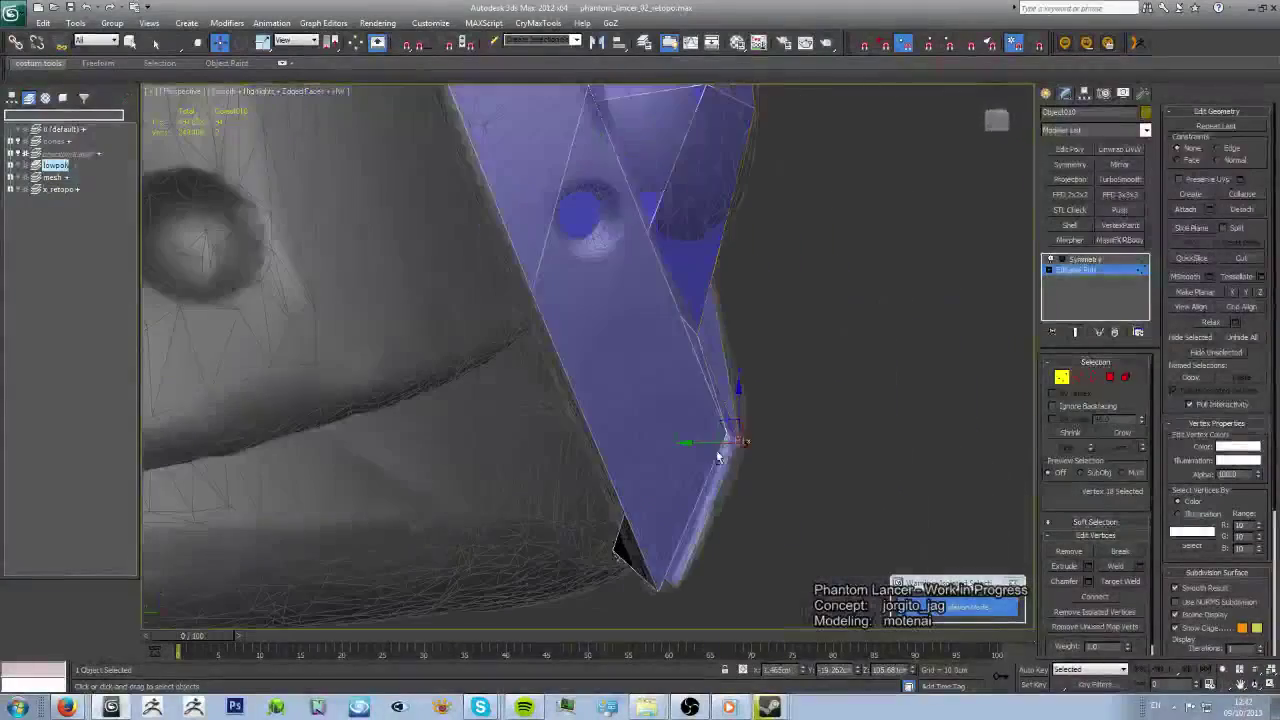
click(759, 417)
alt+middle_drag(759, 417, 562, 375)
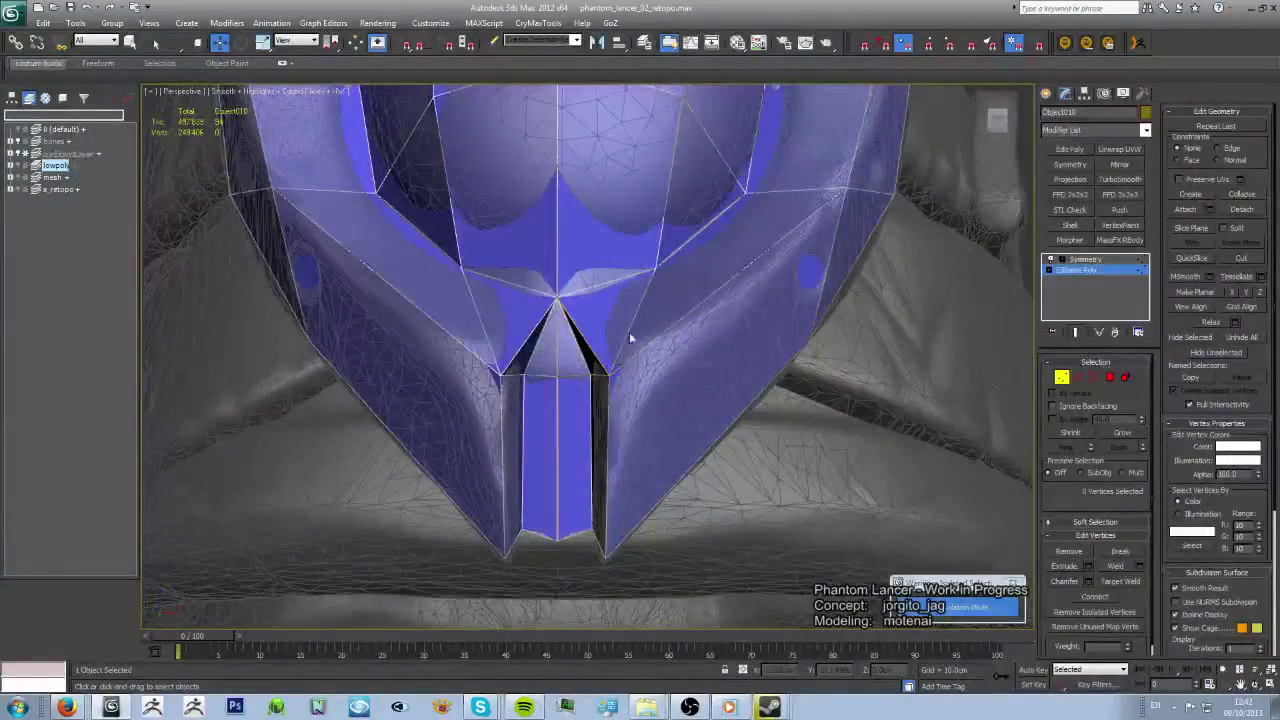
- Turn off Show End Result so only the unmirrored half shows, back in Vertex mode
key(2)
mouse_move(478, 322)
alt+middle_down()
mouse_move(569, 371)
mouse_move(643, 357)
alt+middle_up()
click(643, 357)
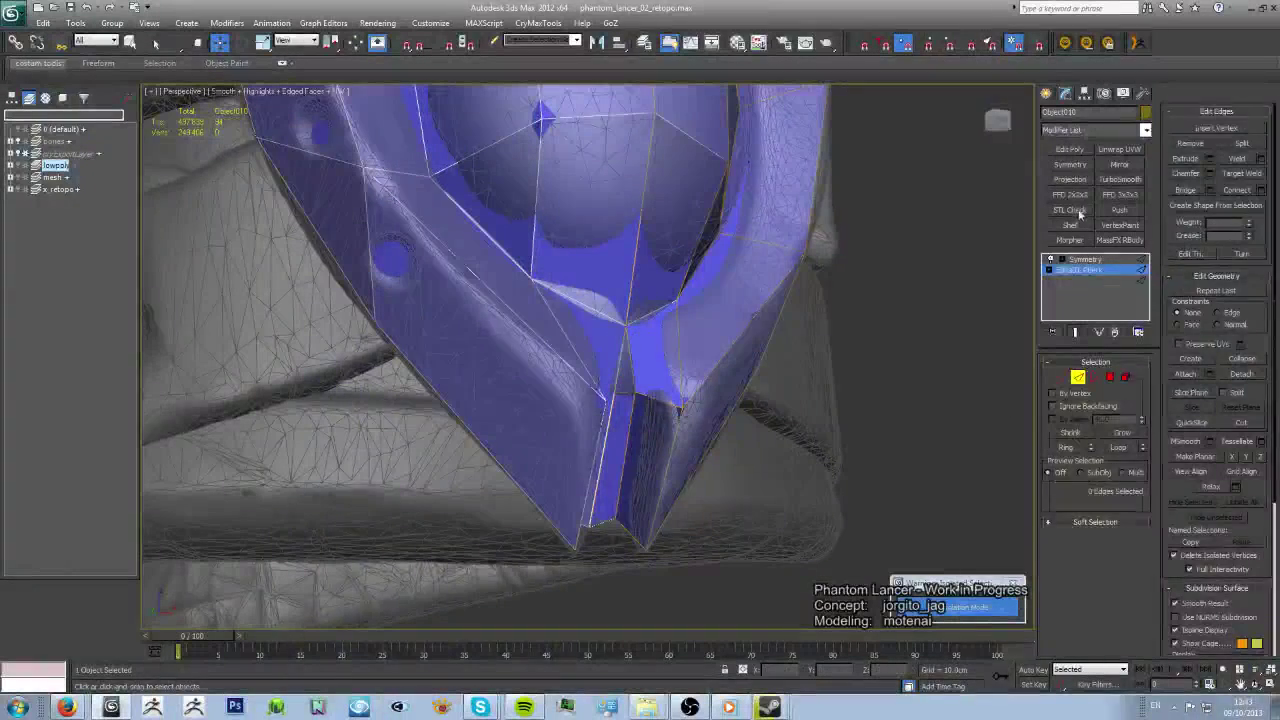
click(1068, 270)
right_click(1067, 292)
click(1110, 420)
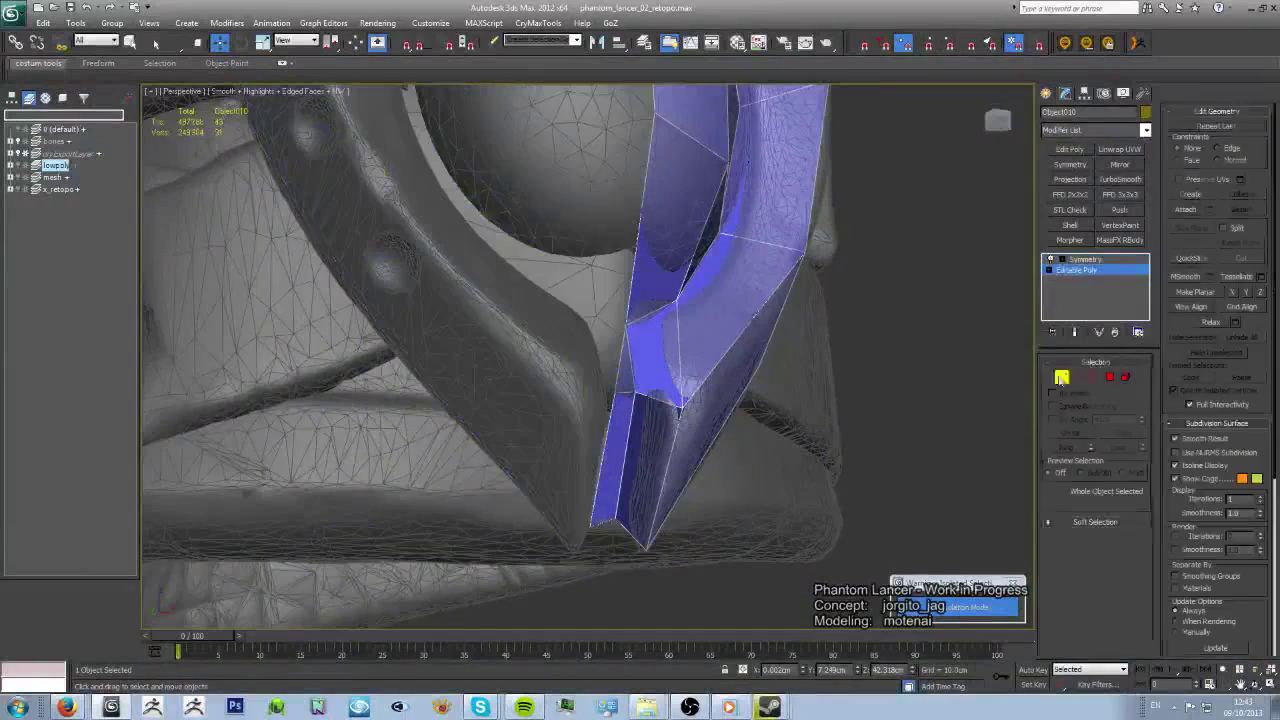
click(1061, 377)
- Select and adjust the centre-seam tip vertices so they sit snug against the sphere
click(670, 298)
mouse_move(670, 298)
alt+middle_down()
mouse_move(764, 361)
mouse_move(768, 397)
alt+middle_up()
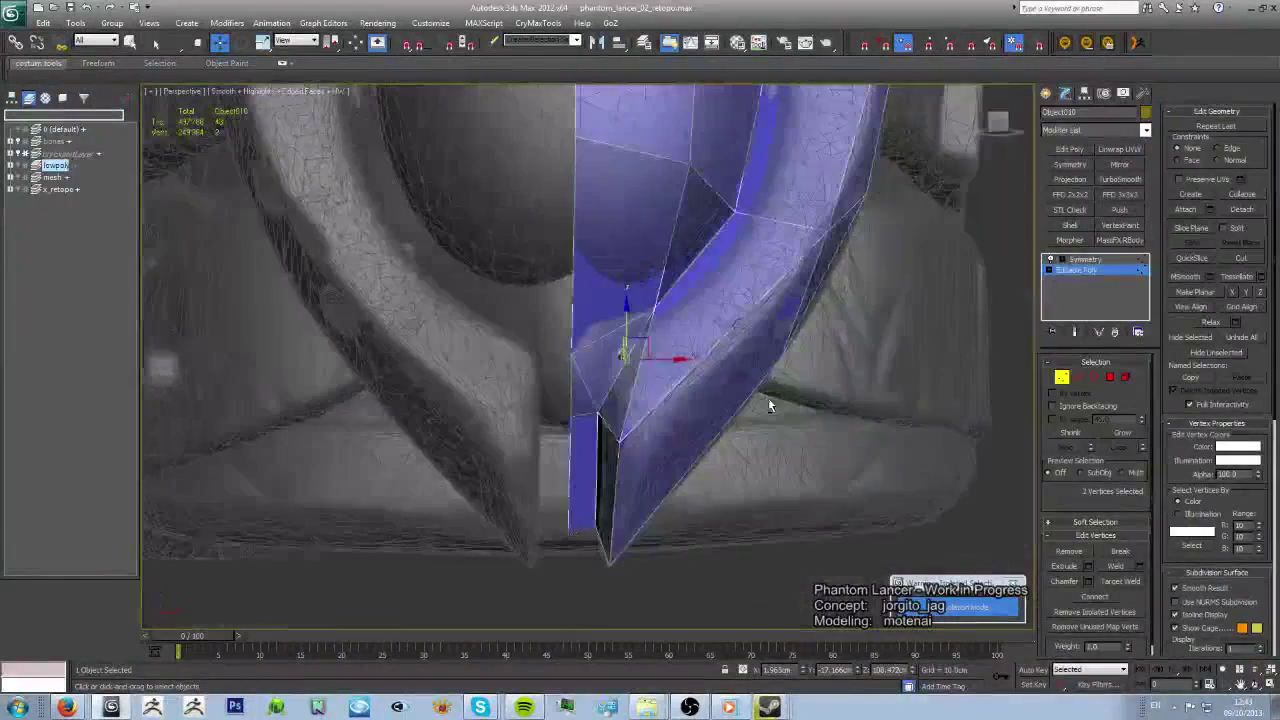
click(652, 340)
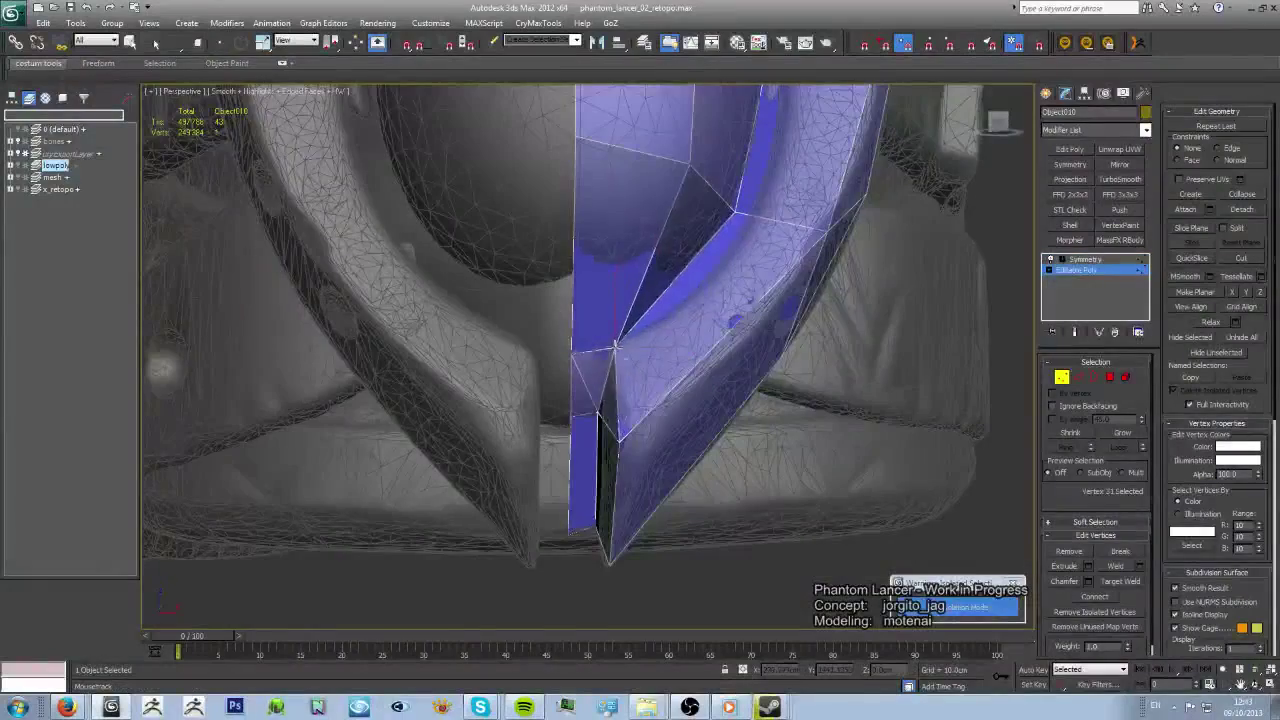
mouse_move(652, 340)
alt+middle_down()
mouse_move(656, 363)
mouse_move(622, 410)
mouse_move(632, 398)
alt+middle_up()
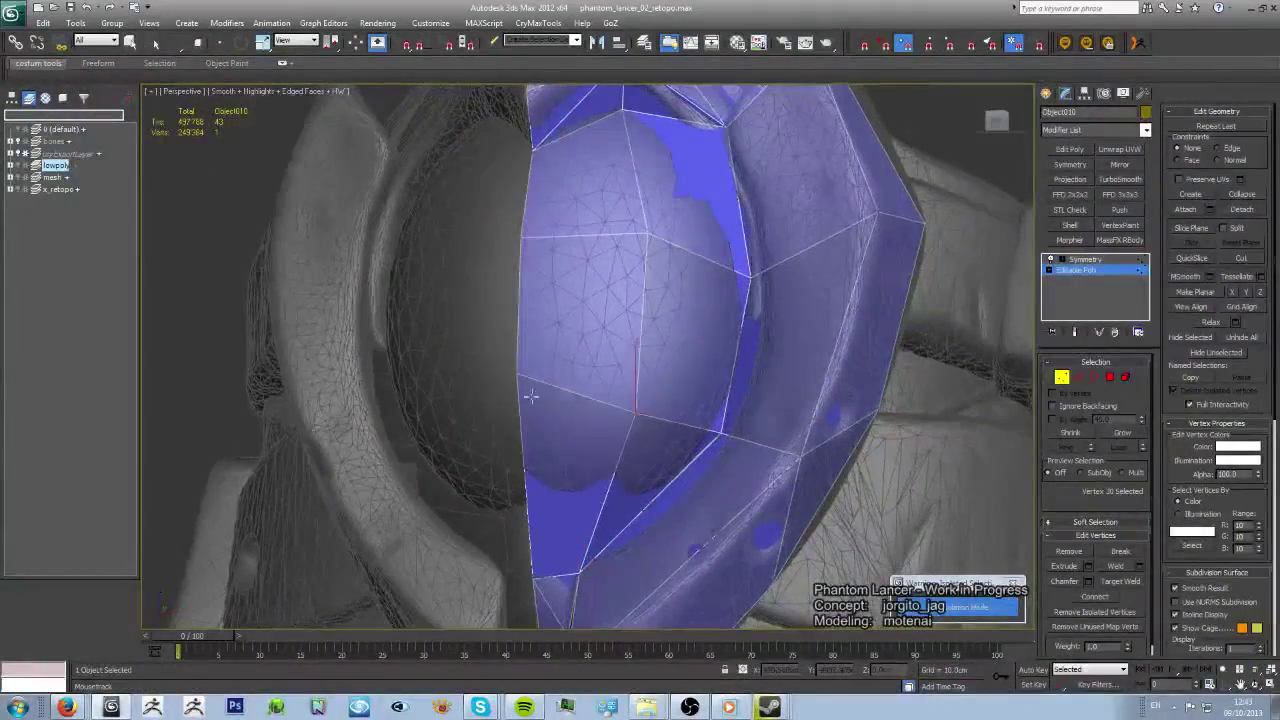
alt+middle_drag(531, 397, 541, 258)
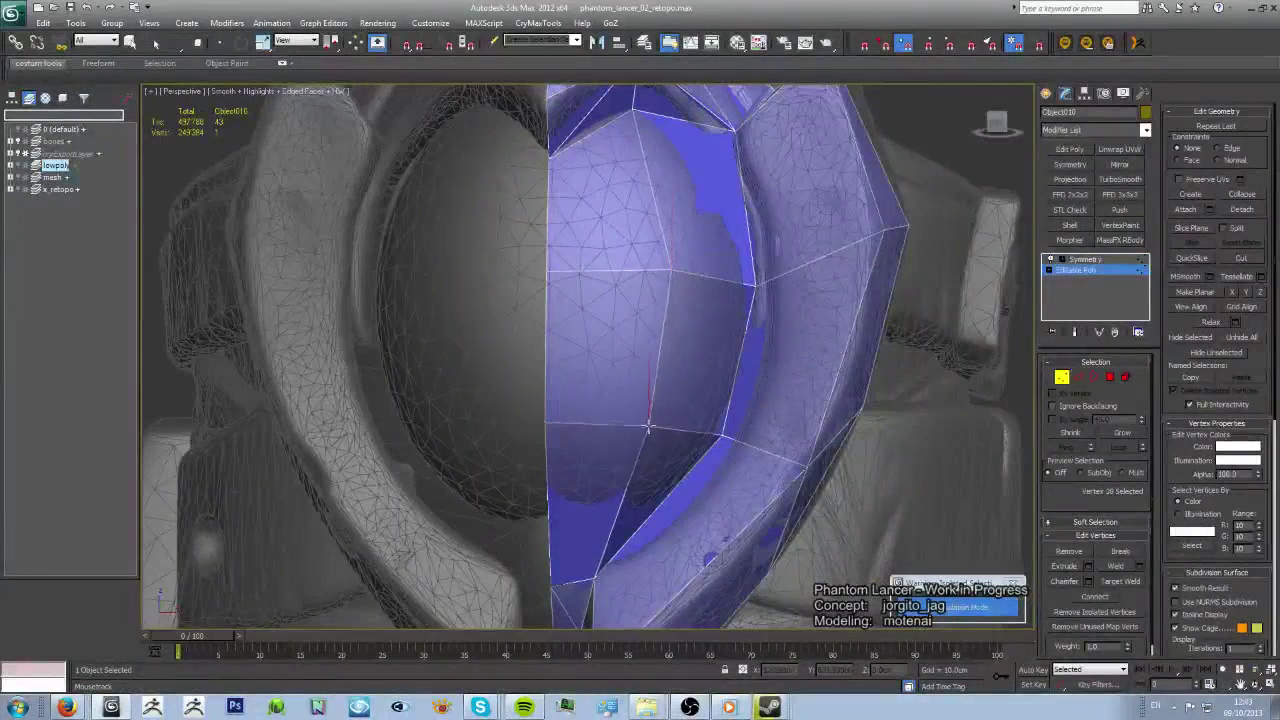
mouse_move(648, 428)
alt+middle_down()
mouse_move(530, 461)
mouse_move(654, 500)
mouse_move(600, 514)
mouse_move(600, 491)
mouse_move(502, 468)
mouse_move(589, 338)
mouse_move(566, 466)
mouse_move(637, 484)
alt+middle_up()
scroll(511, 467, down, 4)
scroll(502, 468, up, 4)
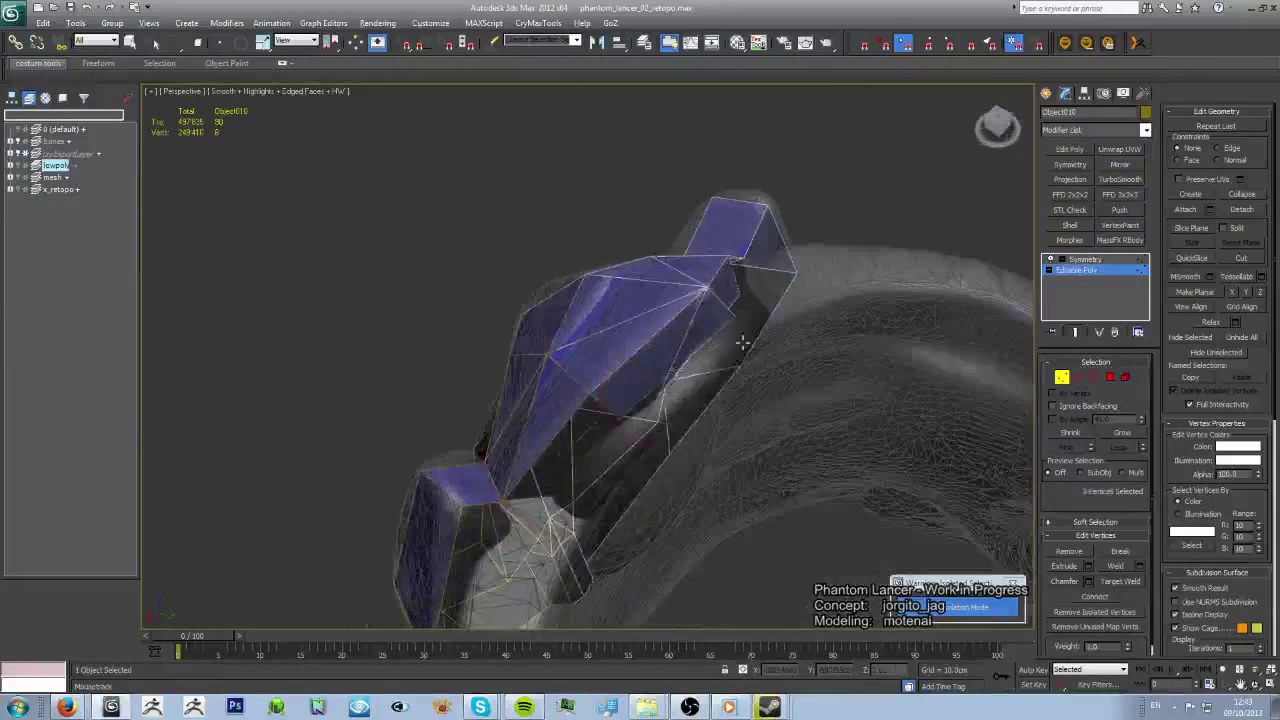
- Extend the blue retopo strip rightward along the belt
alt+middle_drag(742, 343, 748, 390)
alt+middle_drag(575, 432, 671, 298)
alt+middle_drag(667, 375, 600, 270)
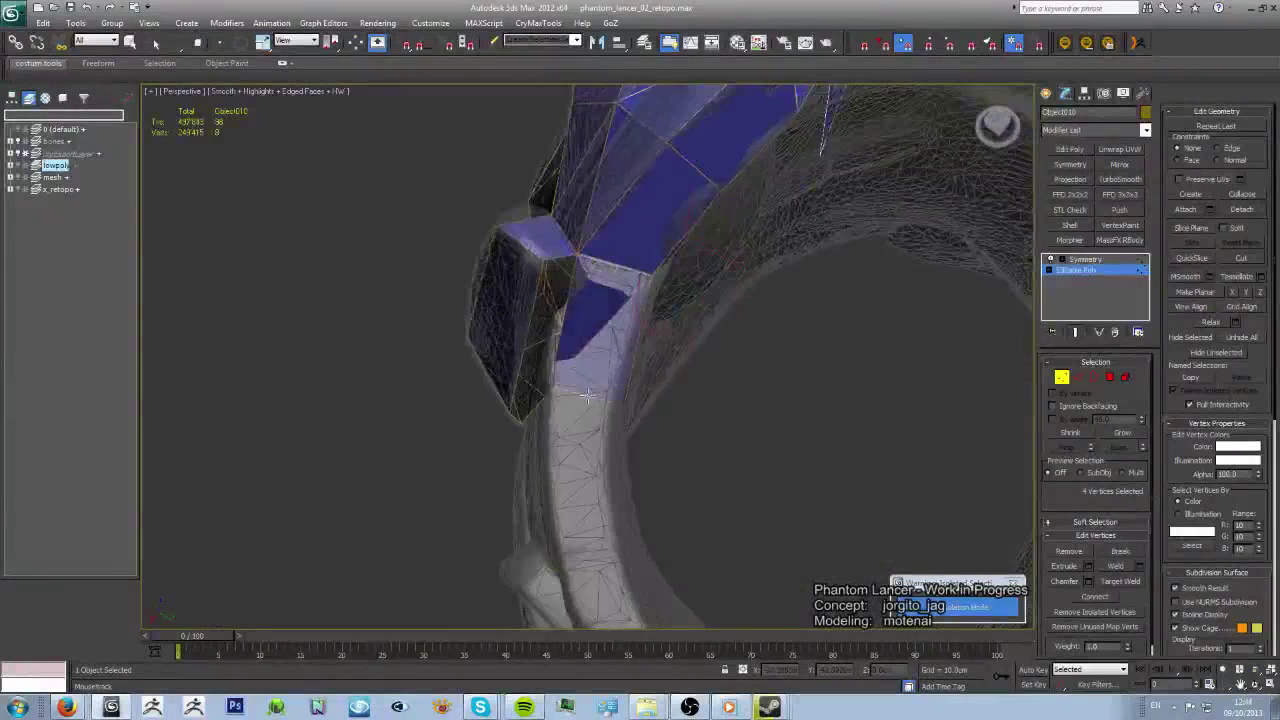
mouse_move(588, 396)
alt+middle_down()
mouse_move(640, 560)
mouse_move(696, 431)
mouse_move(677, 349)
mouse_move(620, 378)
mouse_move(660, 326)
mouse_move(551, 371)
mouse_move(590, 340)
mouse_move(560, 330)
mouse_move(526, 363)
mouse_move(622, 278)
mouse_move(674, 326)
mouse_move(523, 430)
alt+middle_up()
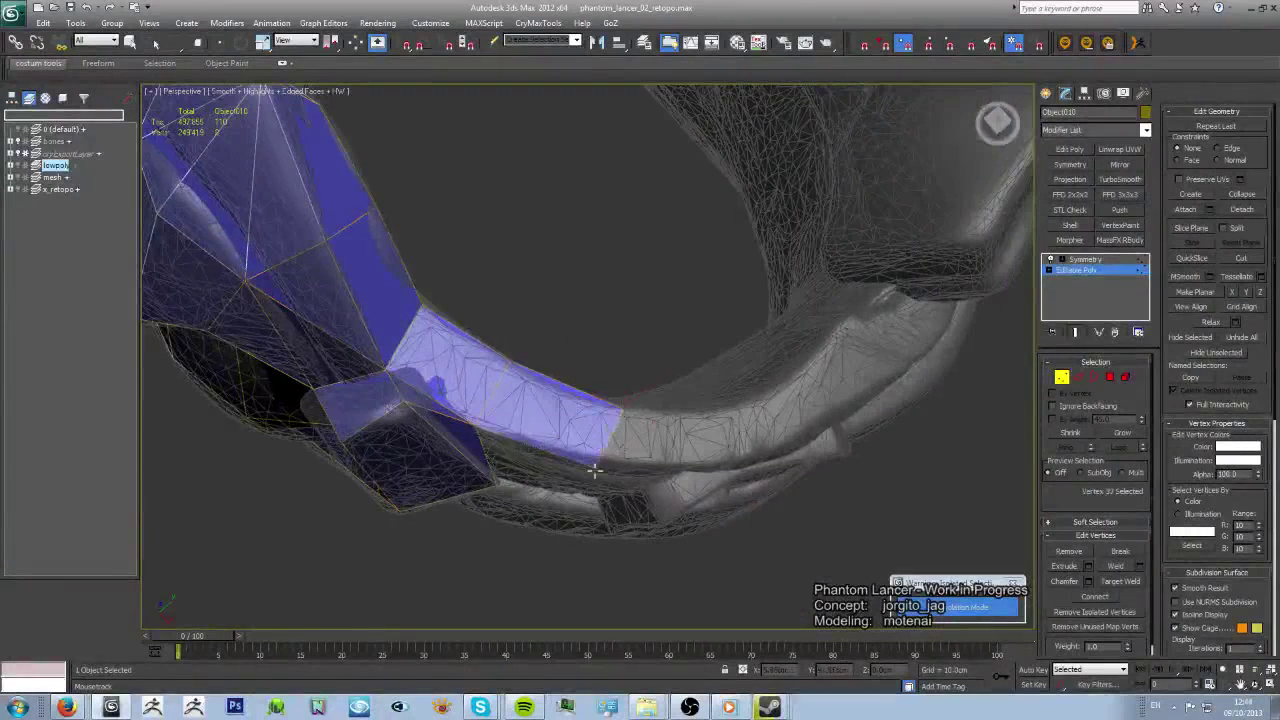
drag(633, 457, 766, 432)
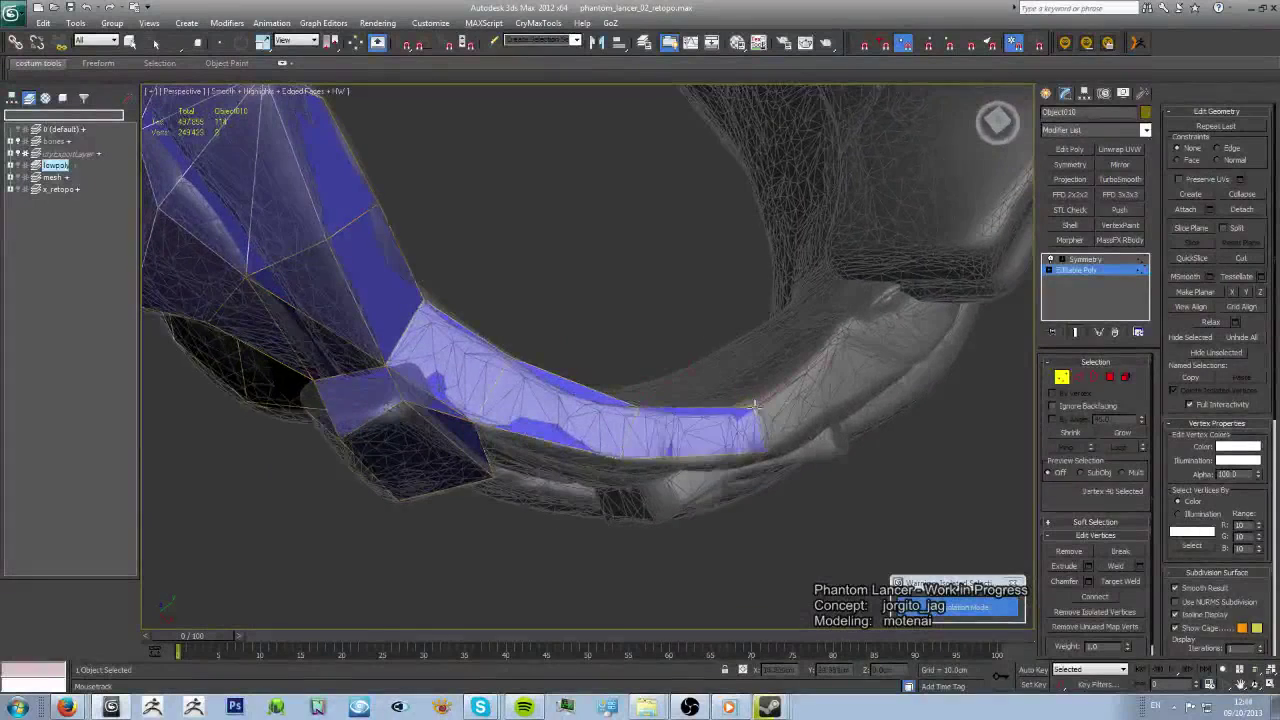
alt+middle_drag(760, 460, 720, 418)
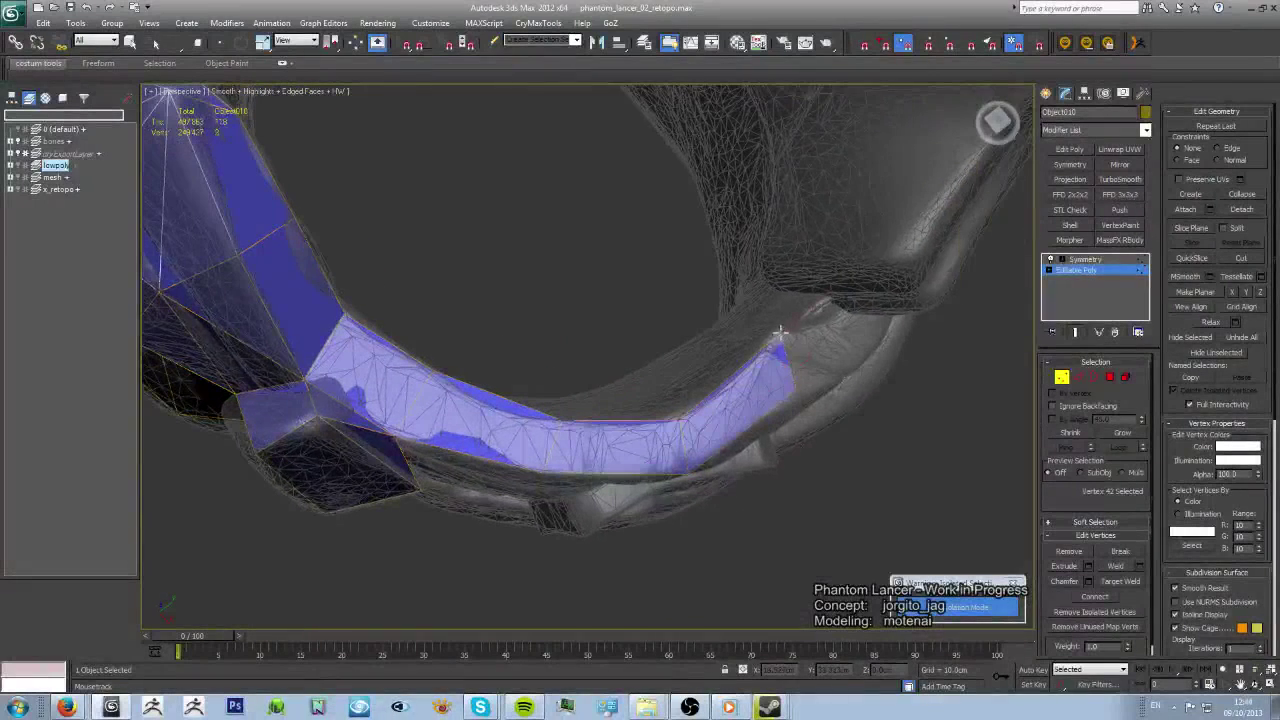
mouse_move(820, 390)
alt+middle_down()
mouse_move(686, 394)
mouse_move(566, 432)
mouse_move(700, 395)
alt+middle_up()
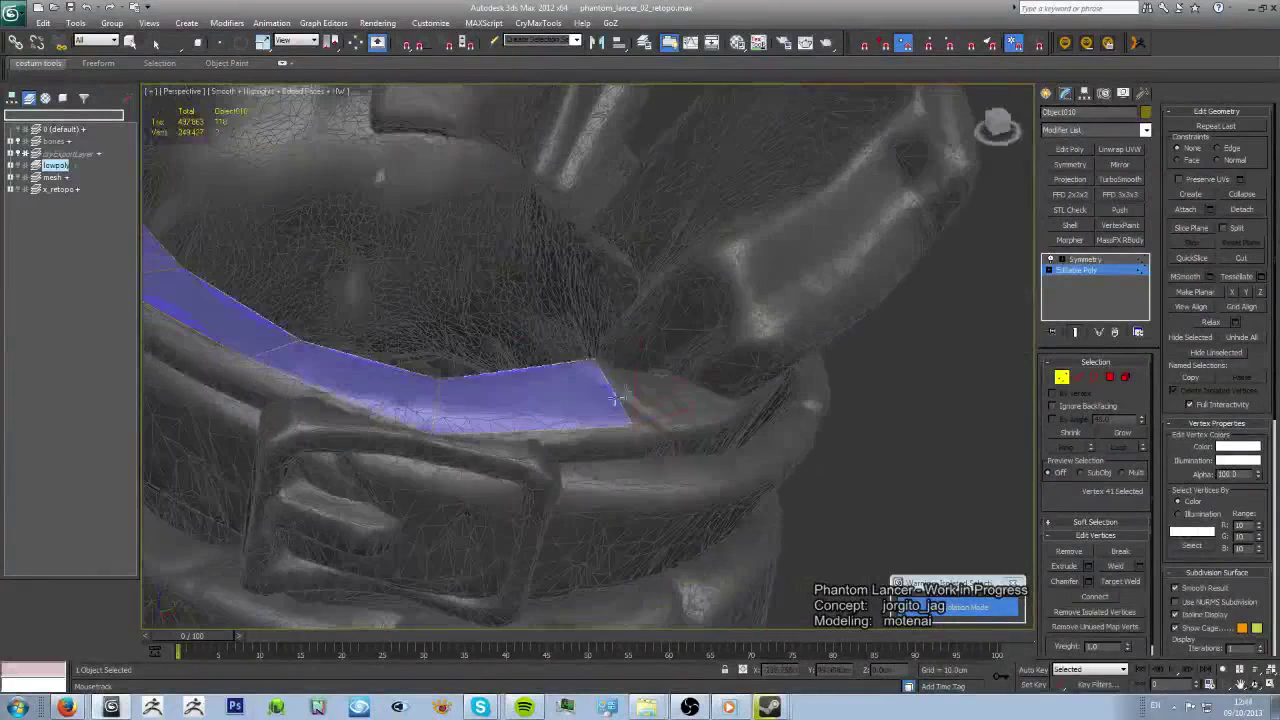
- Add three more polygons off the strip's right end around the buckle area
drag(660, 385, 719, 390)
alt+middle_drag(635, 354, 720, 310)
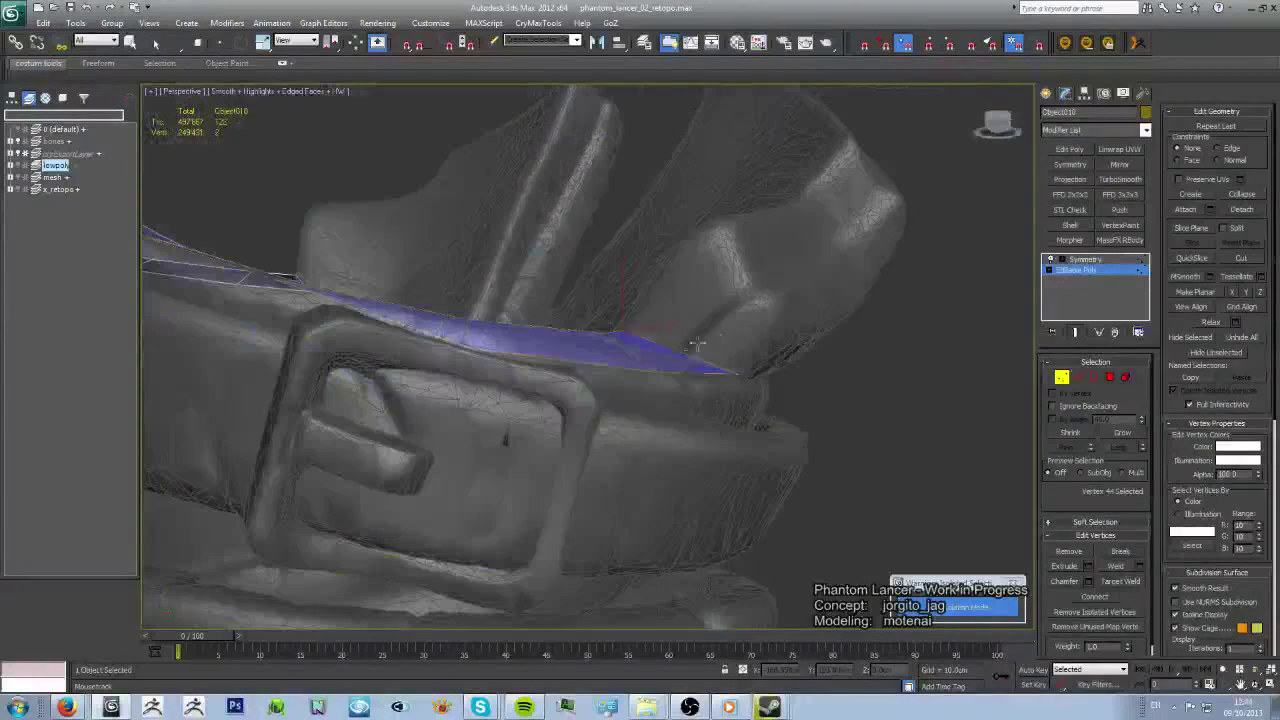
drag(720, 310, 803, 299)
alt+middle_drag(722, 224, 697, 335)
drag(697, 335, 815, 285)
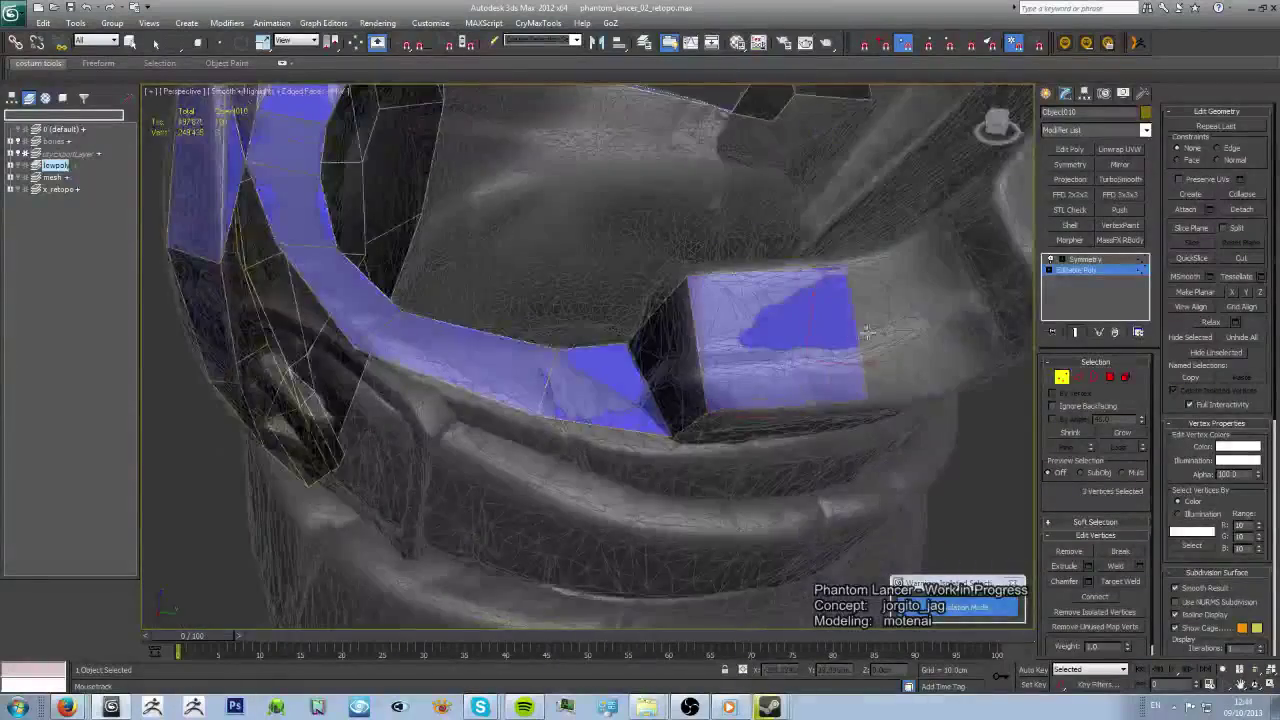
mouse_move(815, 285)
alt+middle_down()
mouse_move(790, 300)
mouse_move(785, 287)
alt+middle_up()
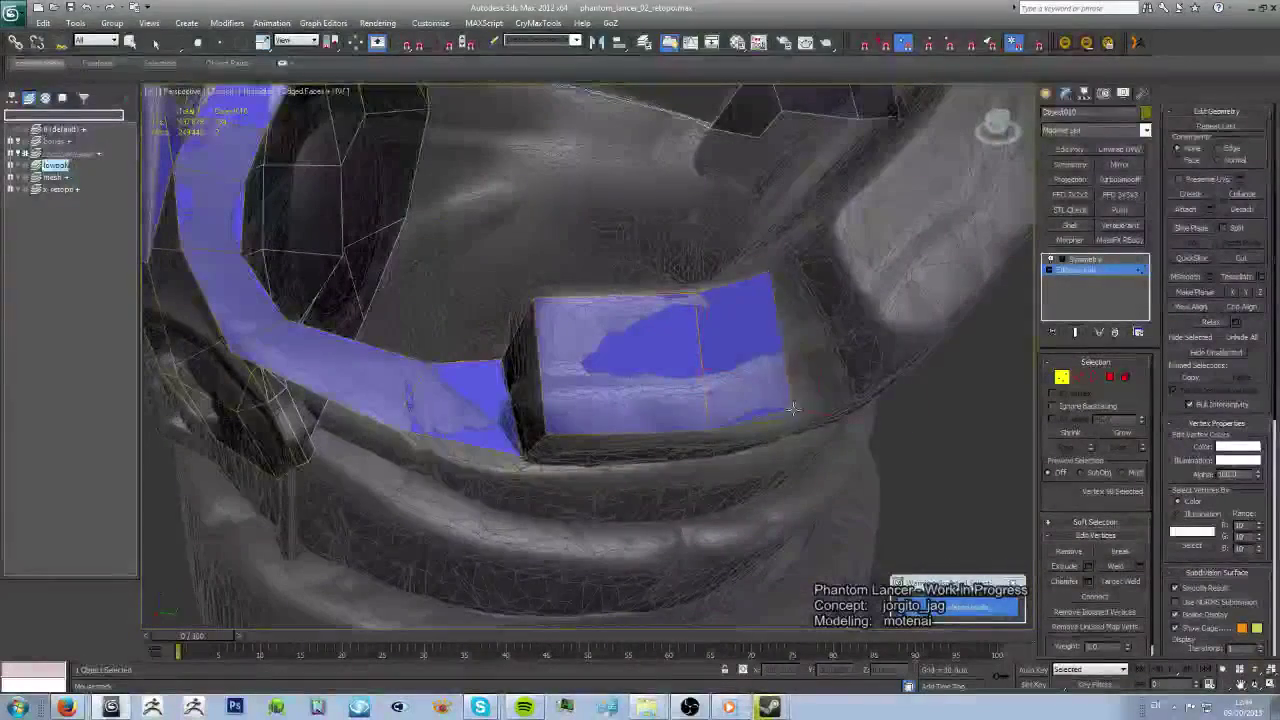
alt+middle_drag(793, 408, 706, 347)
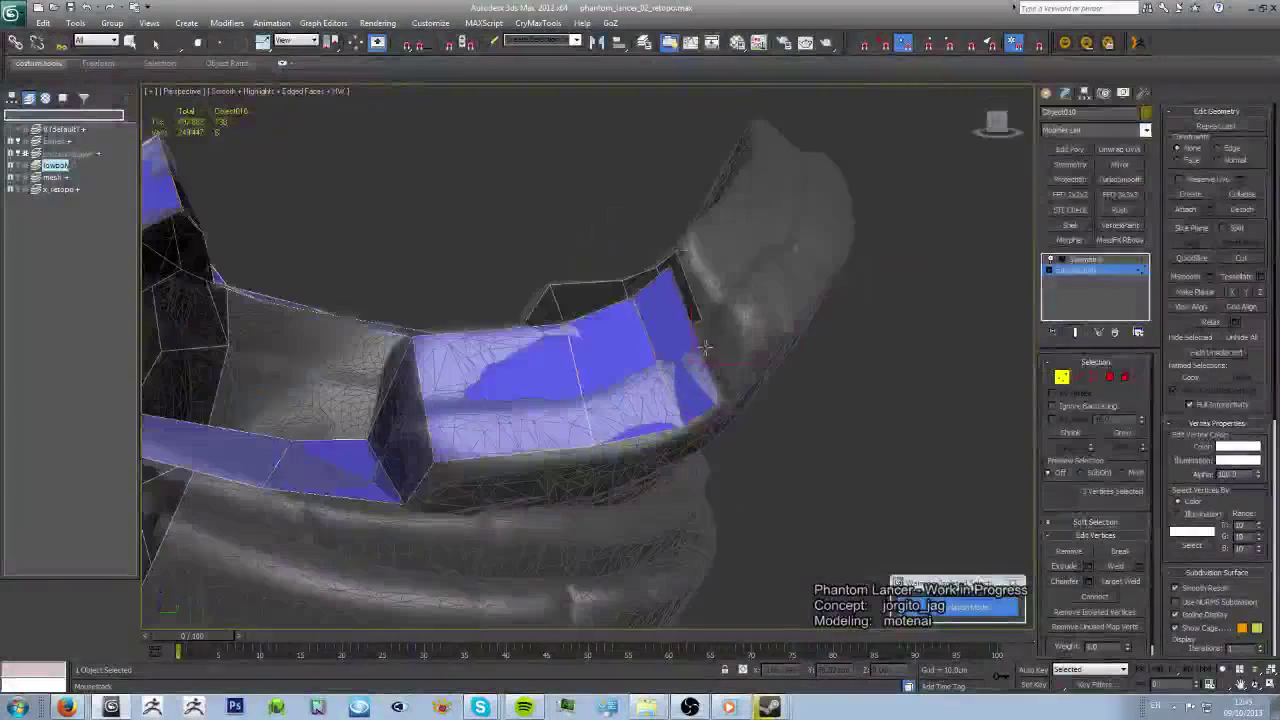
- Pull the band's end vertex up onto the sculpted armor
click(661, 272)
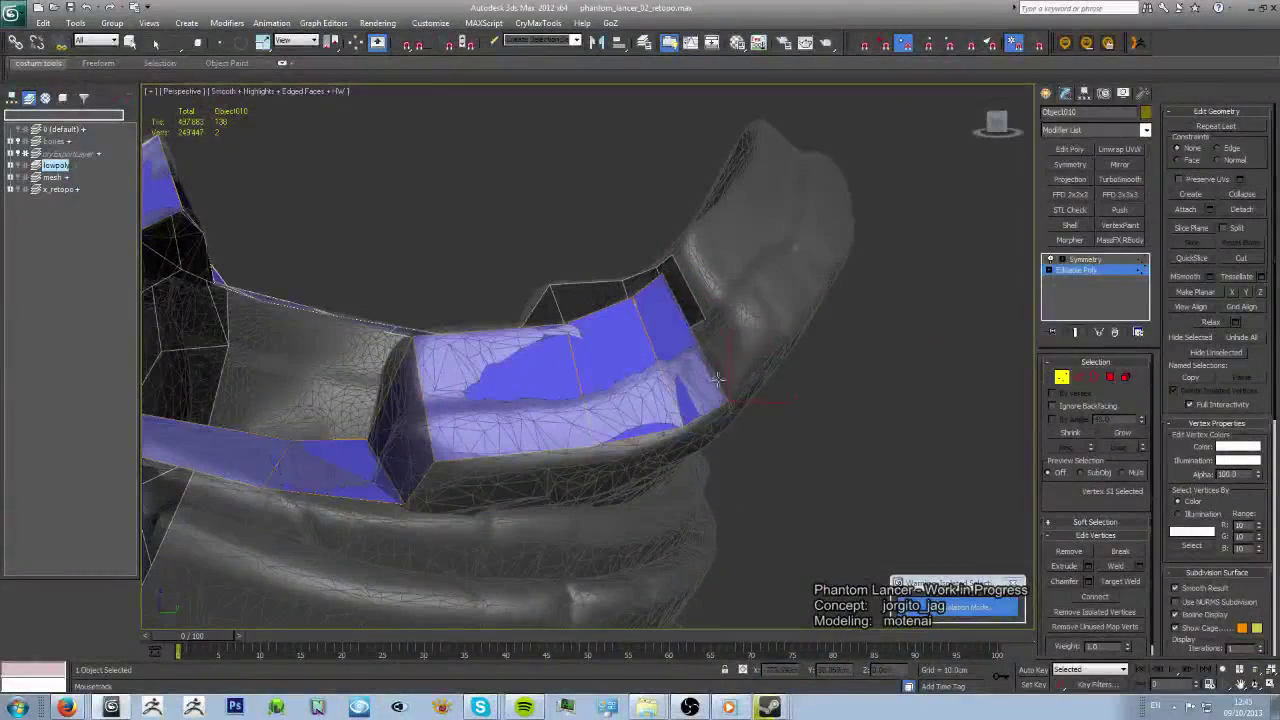
drag(717, 378, 684, 259)
mouse_move(741, 386)
alt+middle_down()
mouse_move(661, 334)
mouse_move(823, 390)
alt+middle_up()
- In Edge mode, stretch the band's end edge outward over the armor, reaching about 176 faces
key(2)
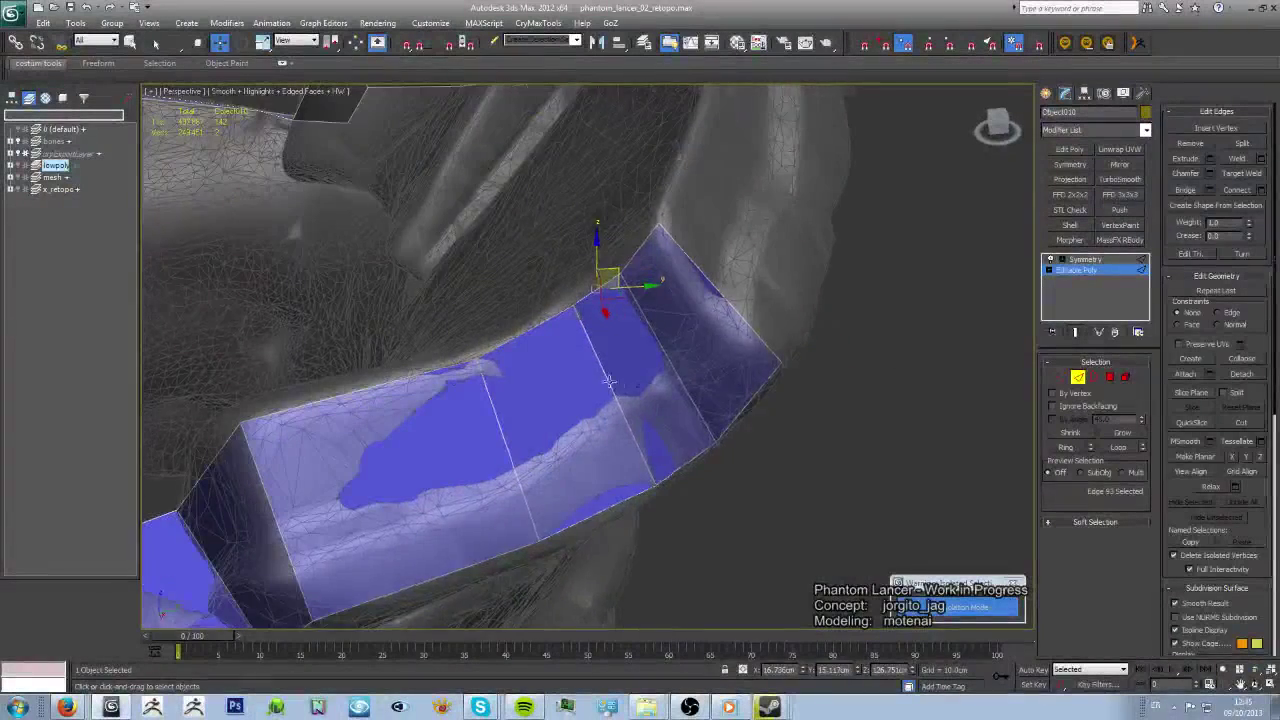
mouse_move(609, 381)
alt+middle_down()
mouse_move(641, 306)
mouse_move(755, 288)
mouse_move(718, 343)
alt+middle_up()
scroll(718, 343, up, 3)
drag(768, 362, 822, 547)
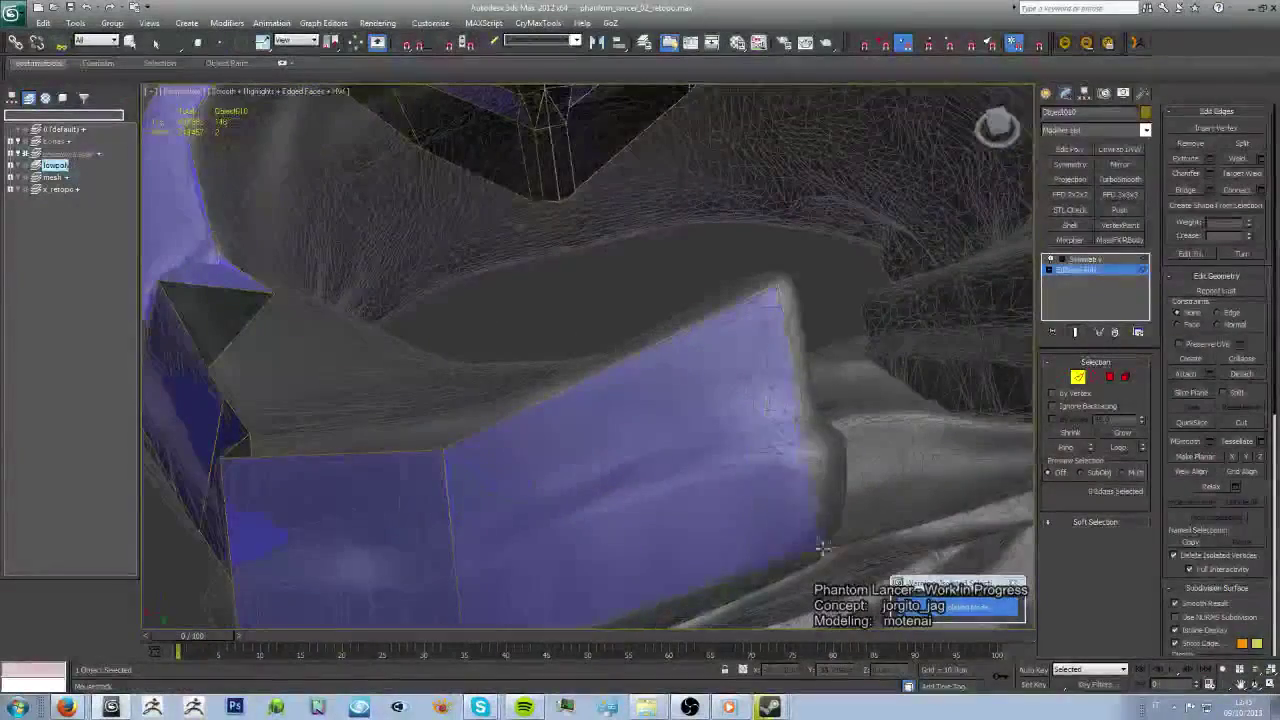
scroll(781, 551, down, 5)
mouse_move(781, 551)
alt+middle_down()
mouse_move(586, 419)
mouse_move(640, 380)
alt+middle_up()
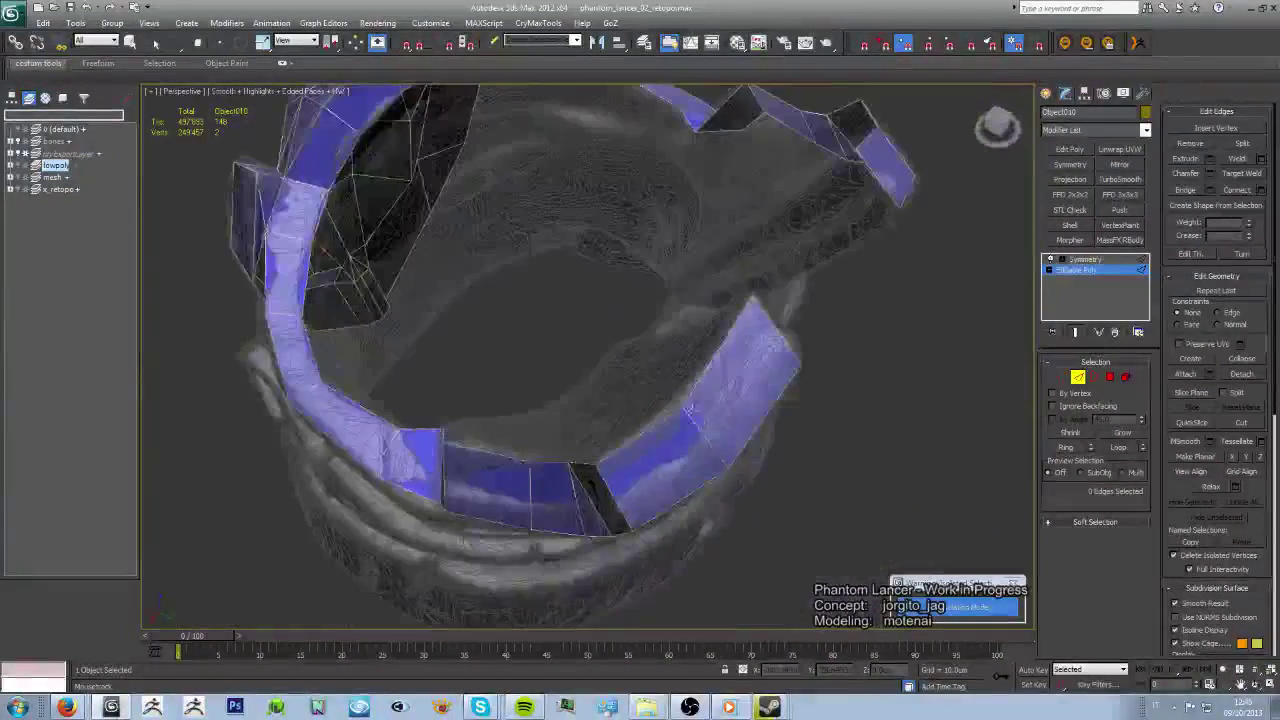
scroll(728, 476, up, 5)
mouse_move(728, 476)
alt+middle_down()
mouse_move(703, 378)
mouse_move(725, 430)
mouse_move(646, 423)
alt+middle_up()
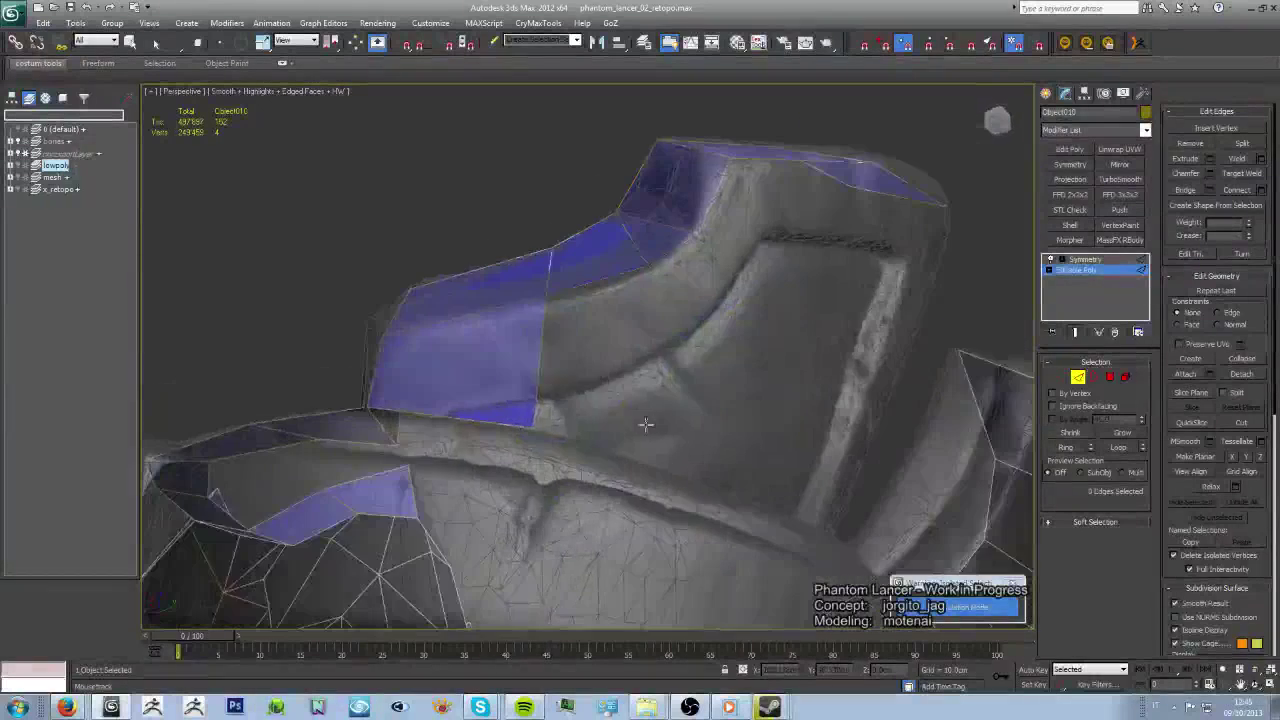
alt+middle_drag(781, 400, 598, 357)
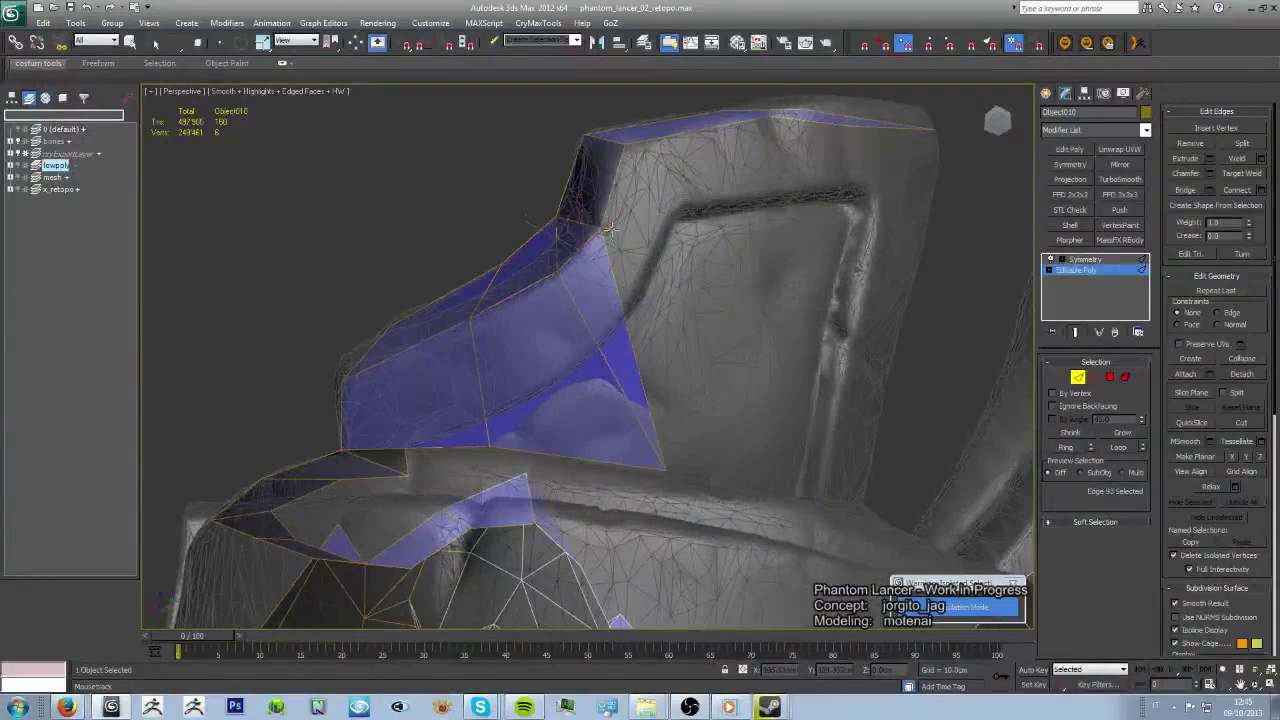
alt+middle_drag(608, 229, 634, 413)
alt+middle_drag(930, 427, 588, 420)
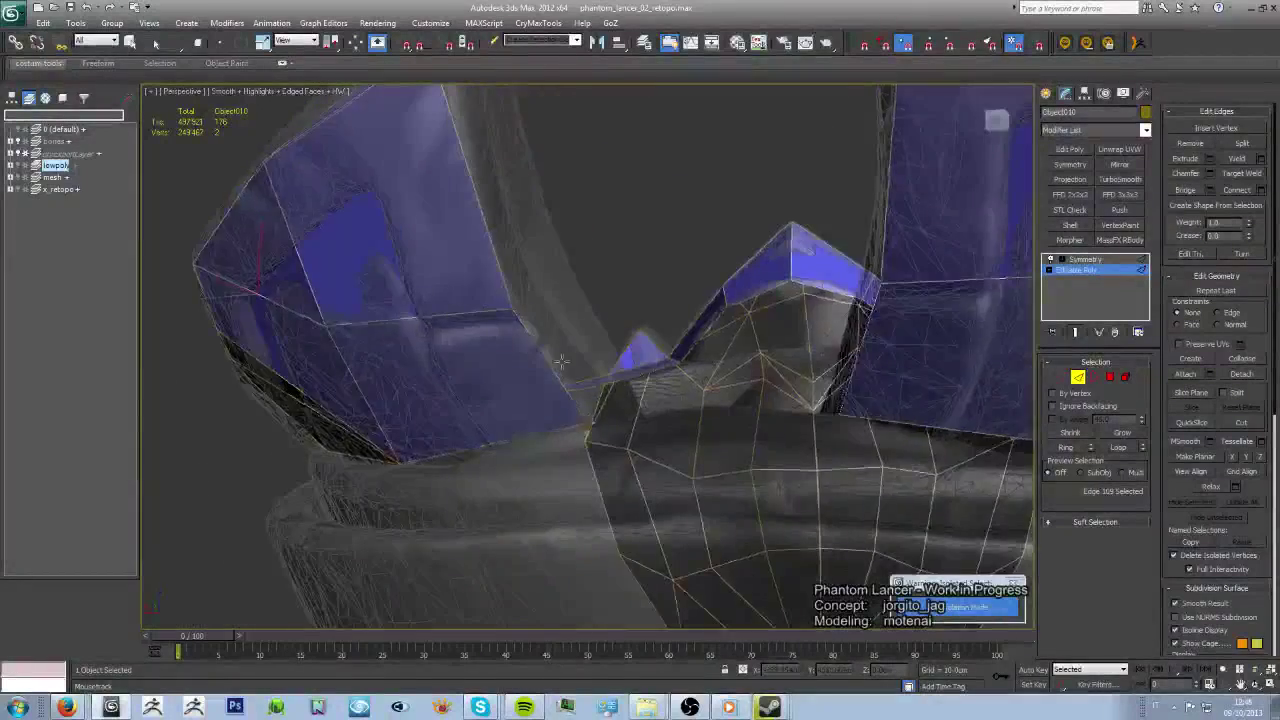
mouse_move(561, 361)
alt+middle_down()
mouse_move(517, 342)
mouse_move(639, 393)
mouse_move(766, 391)
mouse_move(817, 311)
mouse_move(640, 373)
alt+middle_up()
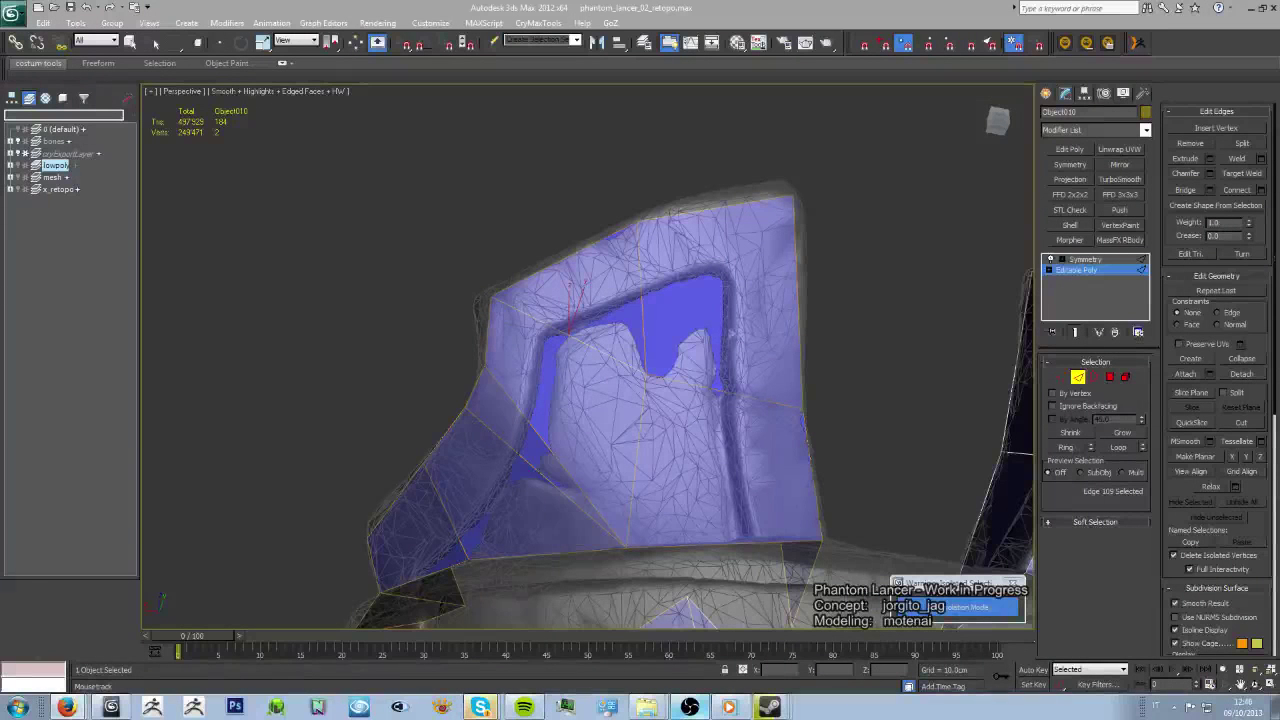
mouse_move(846, 534)
alt+middle_down()
mouse_move(737, 469)
mouse_move(548, 424)
mouse_move(692, 280)
mouse_move(441, 405)
alt+middle_up()
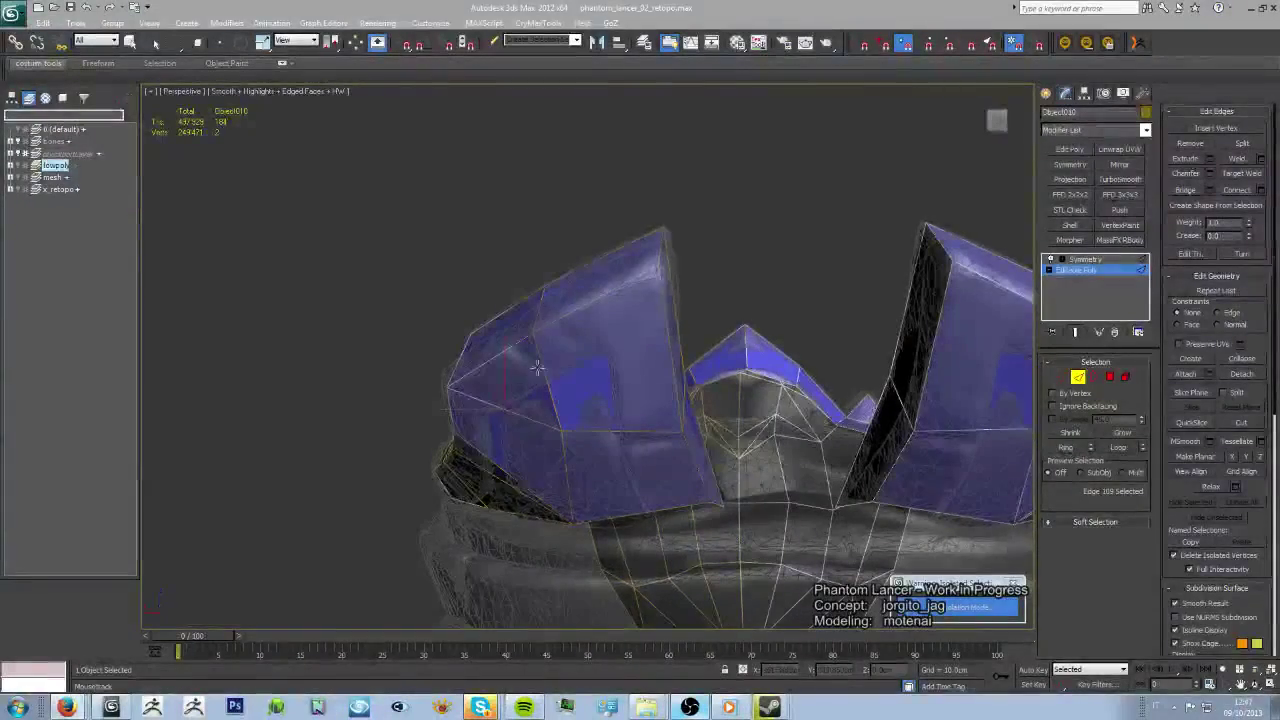
scroll(537, 368, up, 5)
mouse_move(560, 380)
alt+middle_down()
mouse_move(640, 414)
mouse_move(877, 333)
mouse_move(780, 323)
mouse_move(708, 285)
mouse_move(903, 409)
mouse_move(563, 234)
mouse_move(614, 273)
alt+middle_up()
scroll(640, 414, down, 4)
scroll(713, 412, up, 3)
scroll(877, 333, up, 3)
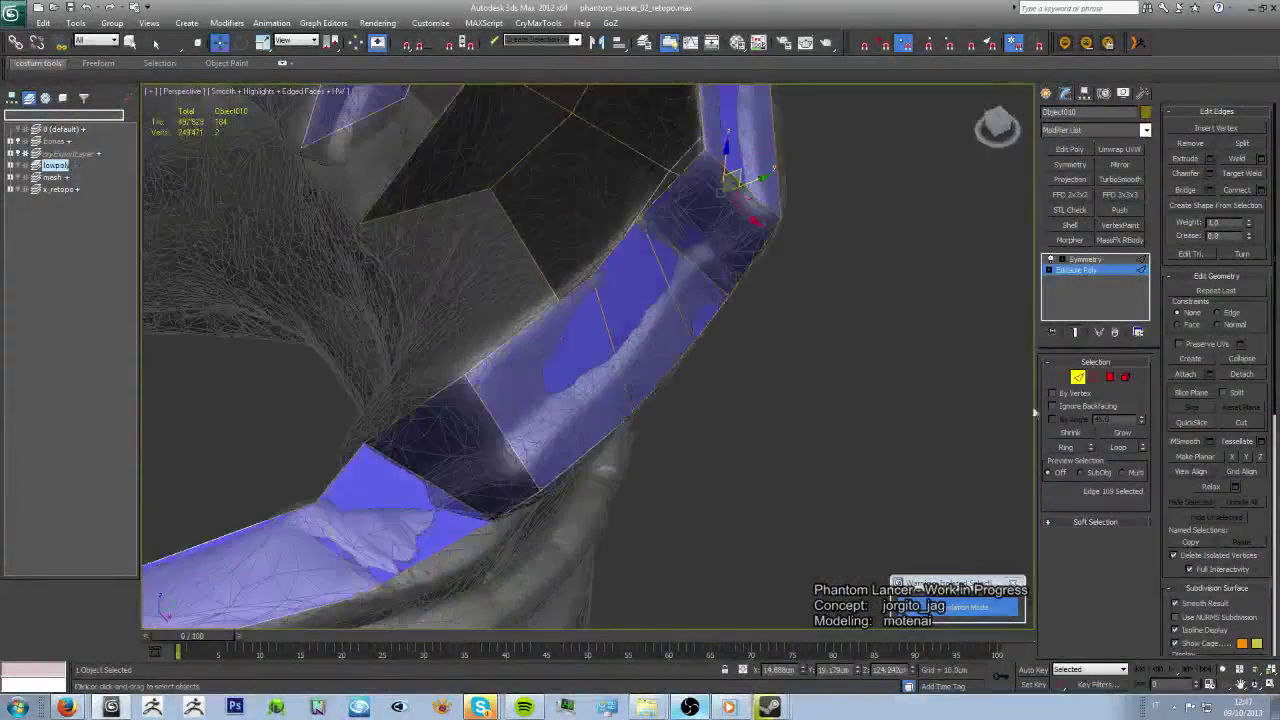
- Enter Vertex mode with key 1 and select the vertex at the blue patch's corner
alt+middle_drag(1030, 410, 588, 272)
key(1)
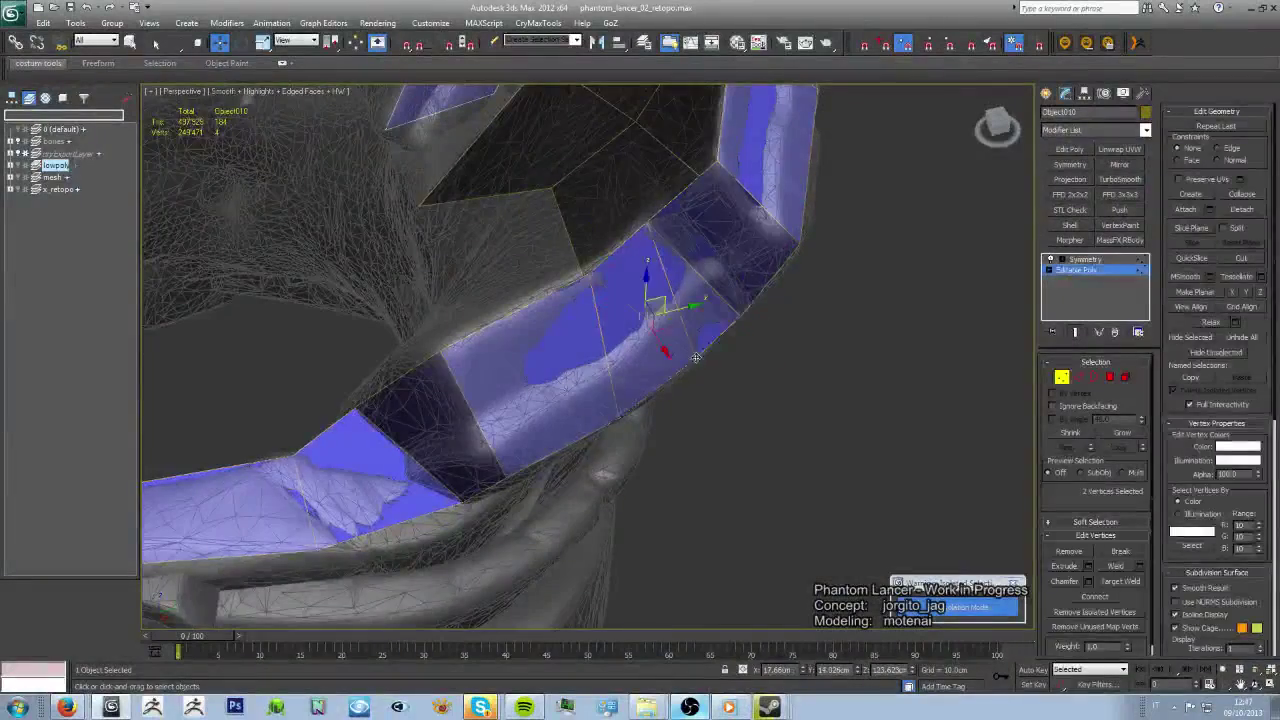
alt+middle_drag(695, 357, 594, 297)
alt+middle_drag(567, 262, 625, 360)
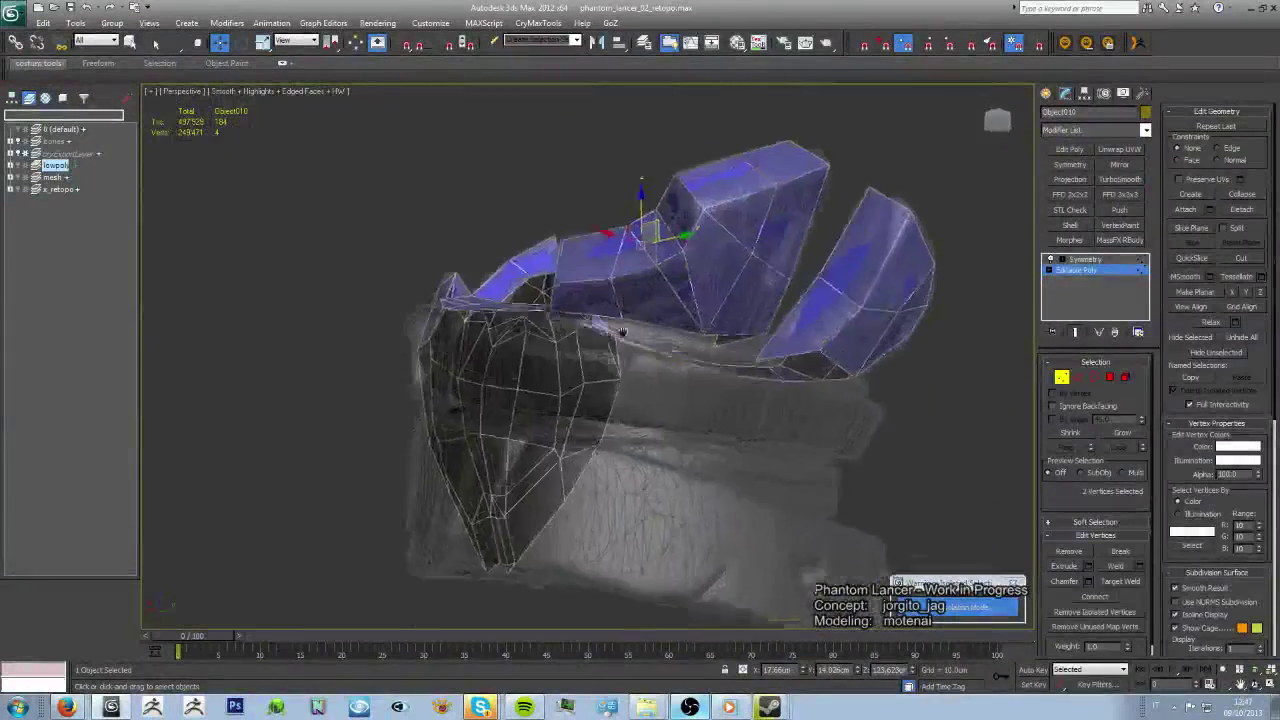
alt+middle_drag(680, 443, 316, 466)
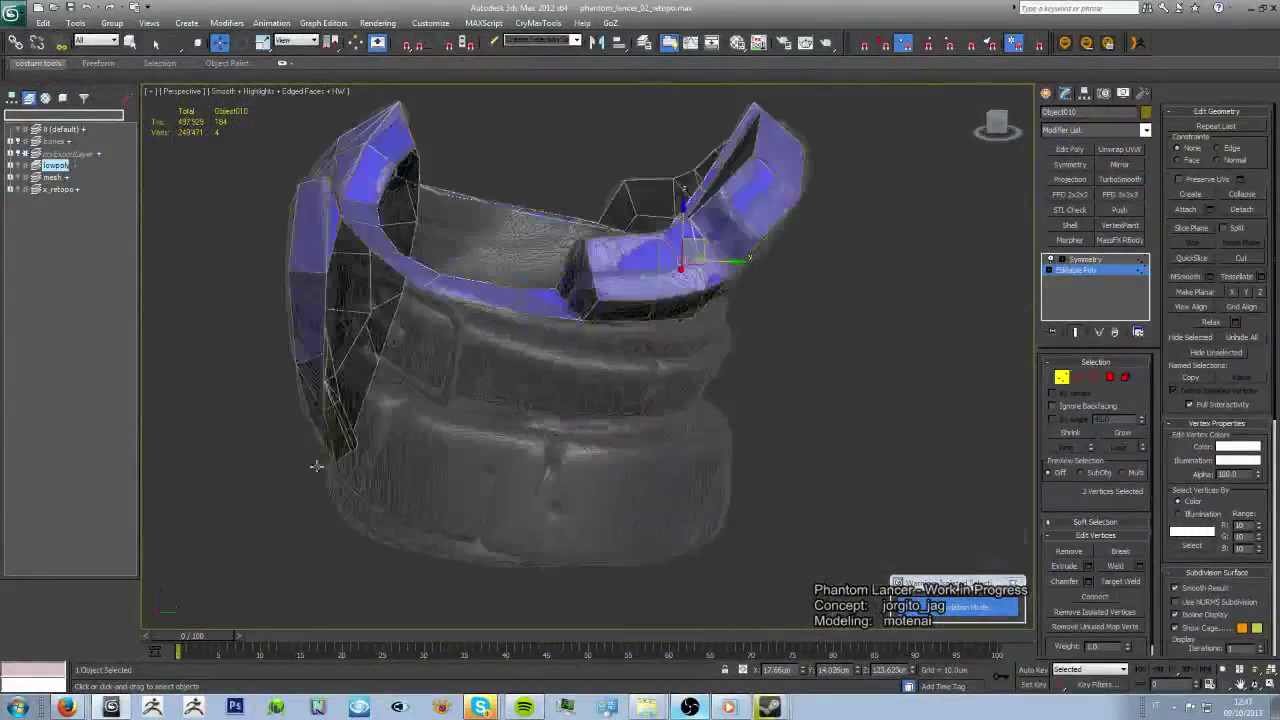
scroll(154, 469, up, 5)
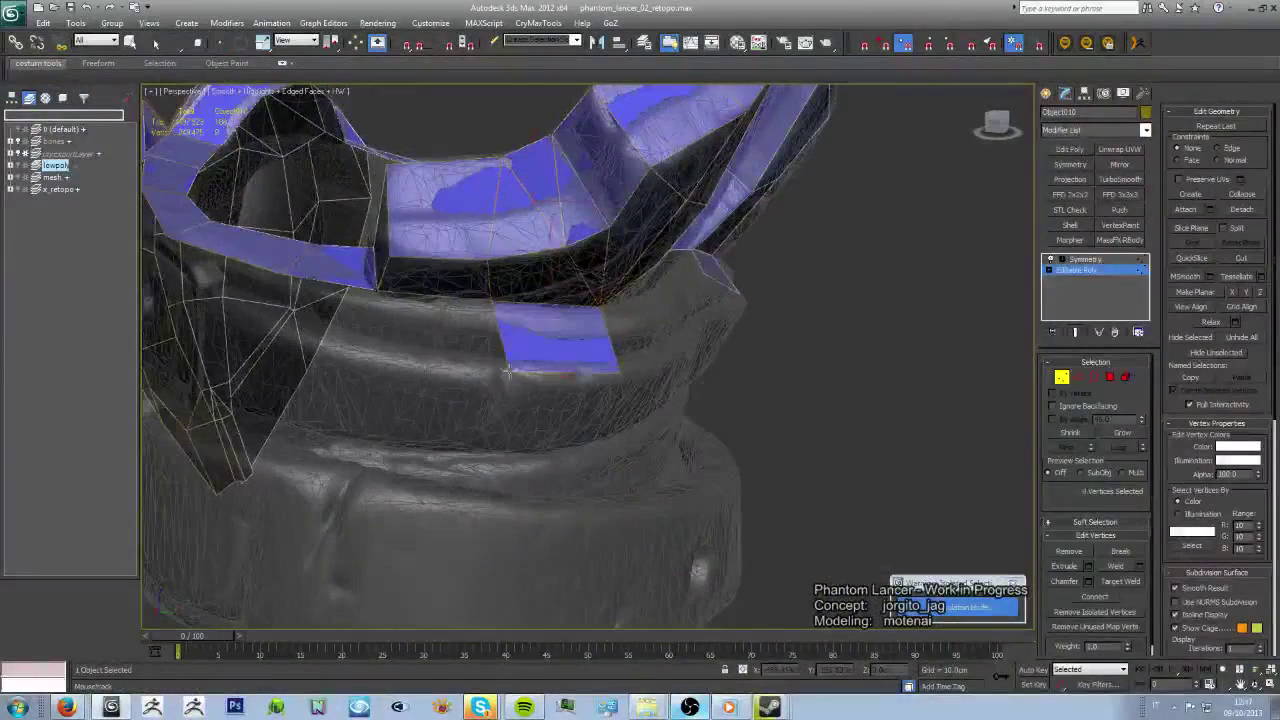
click(624, 372)
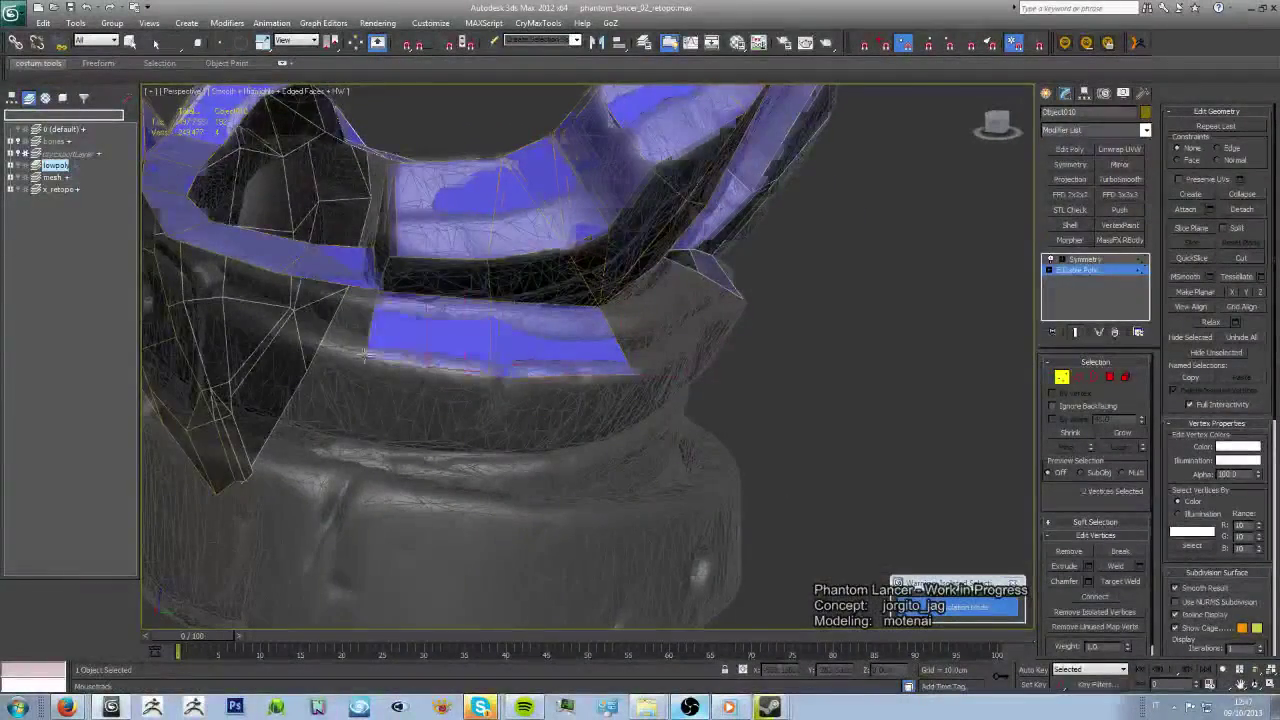
mouse_move(366, 355)
alt+middle_down()
mouse_move(576, 432)
mouse_move(479, 392)
alt+middle_up()
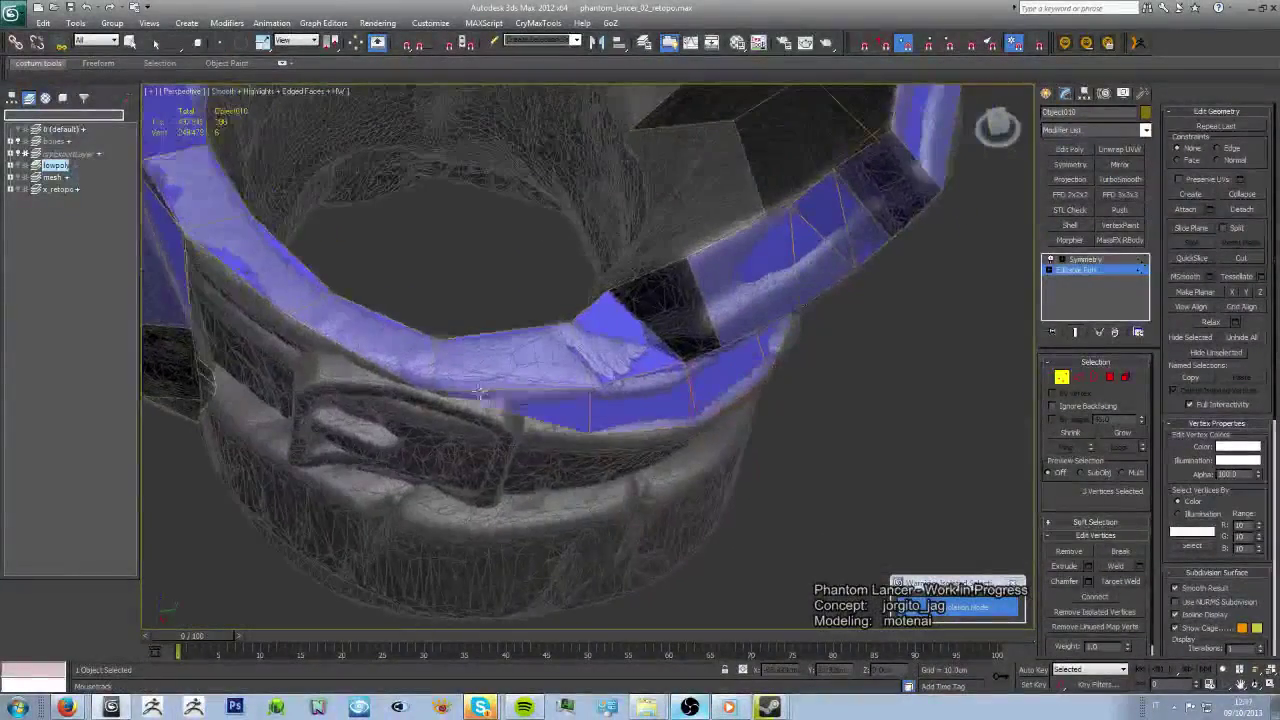
alt+middle_drag(521, 436, 570, 373)
mouse_move(599, 432)
alt+middle_down()
mouse_move(560, 410)
mouse_move(694, 403)
mouse_move(613, 378)
mouse_move(605, 415)
mouse_move(565, 458)
mouse_move(702, 314)
alt+middle_up()
scroll(565, 458, down, 3)
alt+middle_drag(660, 362, 549, 318)
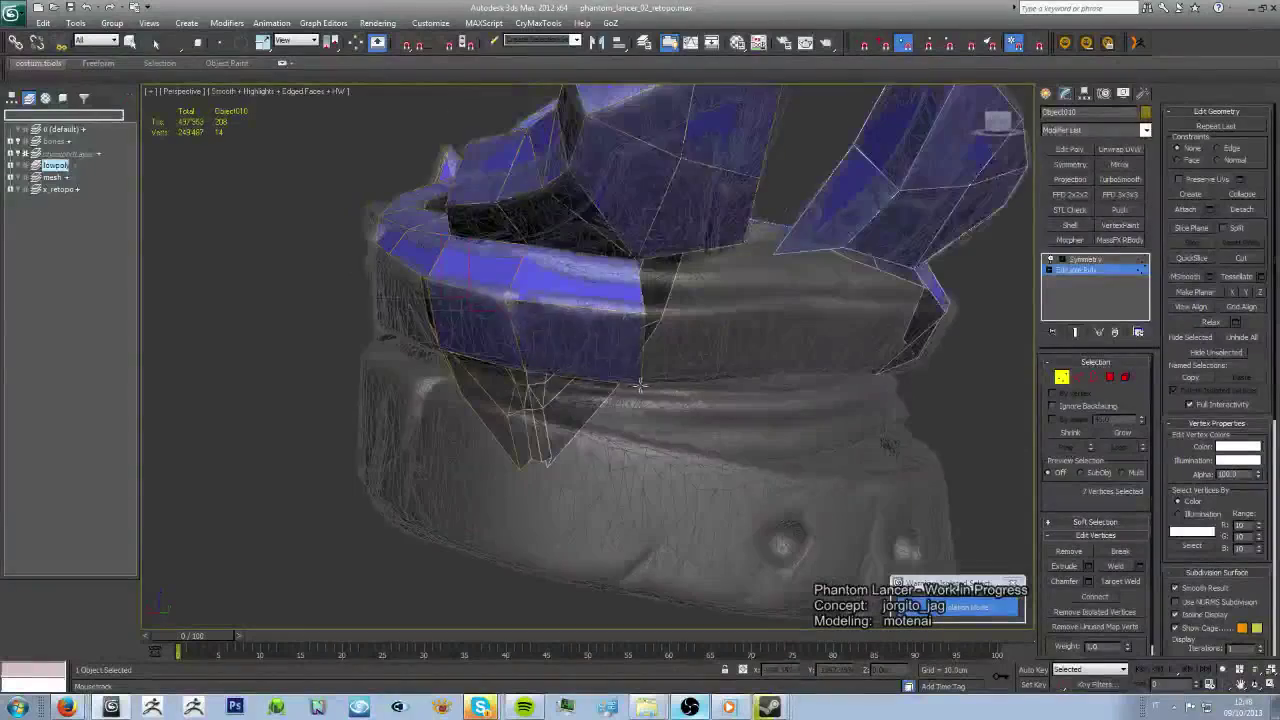
alt+middle_drag(640, 385, 700, 330)
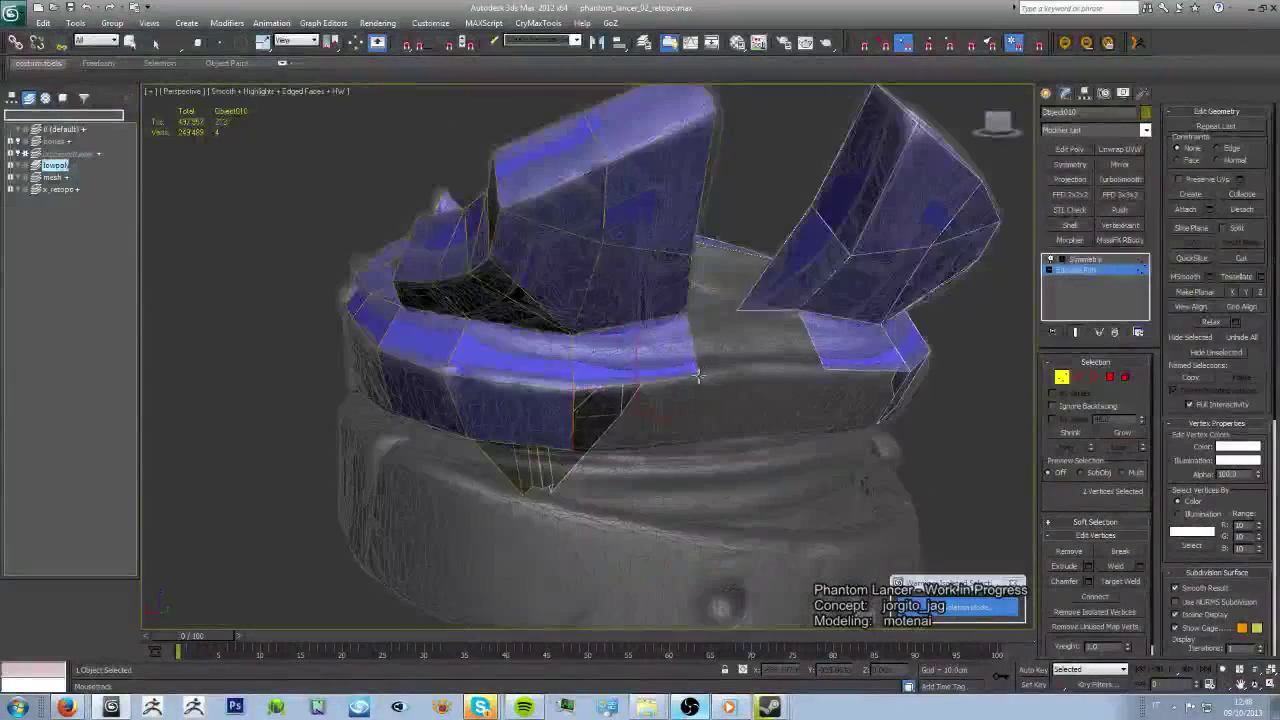
alt+middle_drag(699, 376, 612, 318)
alt+middle_drag(763, 364, 680, 360)
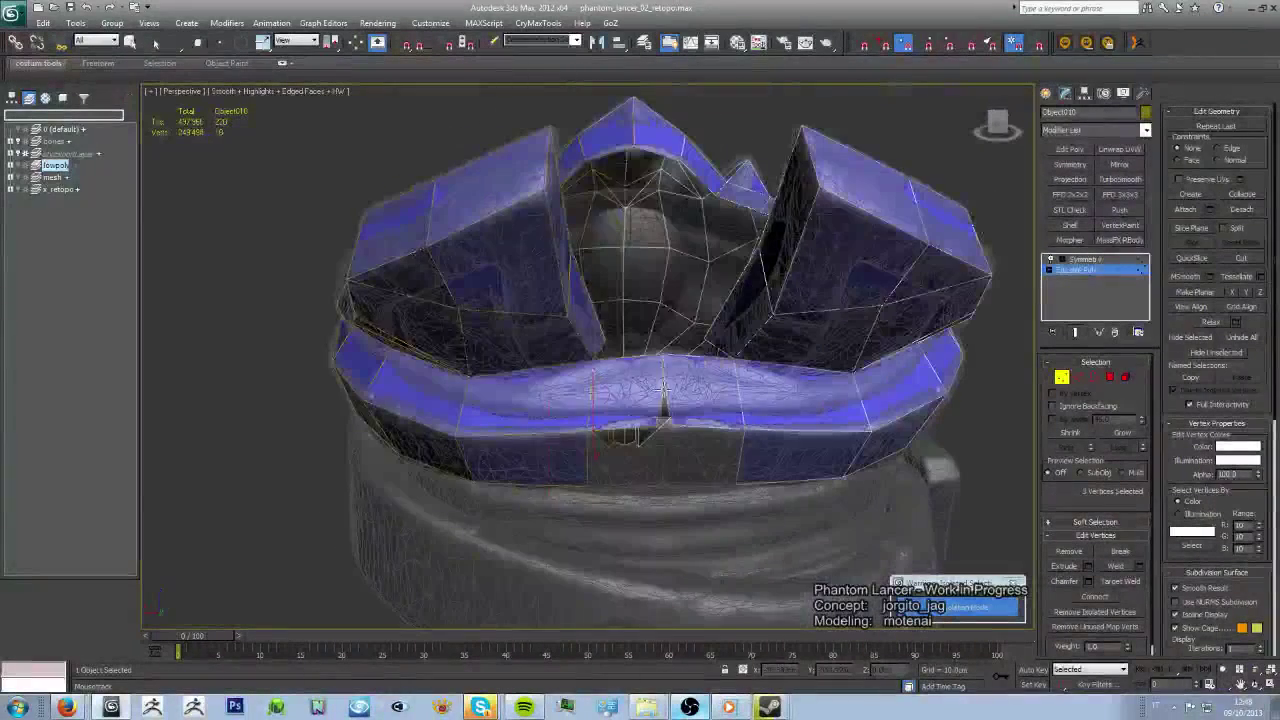
click(662, 358)
mouse_move(652, 424)
alt+middle_down()
mouse_move(636, 390)
mouse_move(706, 384)
alt+middle_up()
key(w)
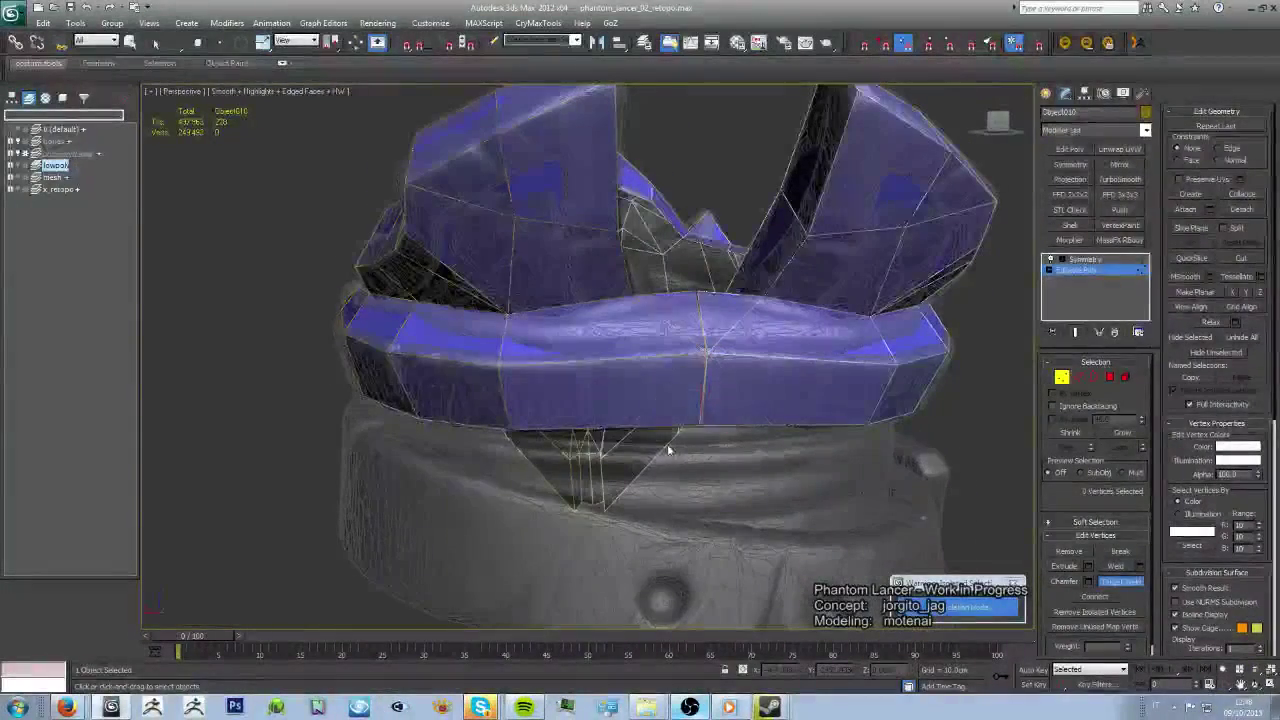
alt+middle_drag(668, 451, 675, 453)
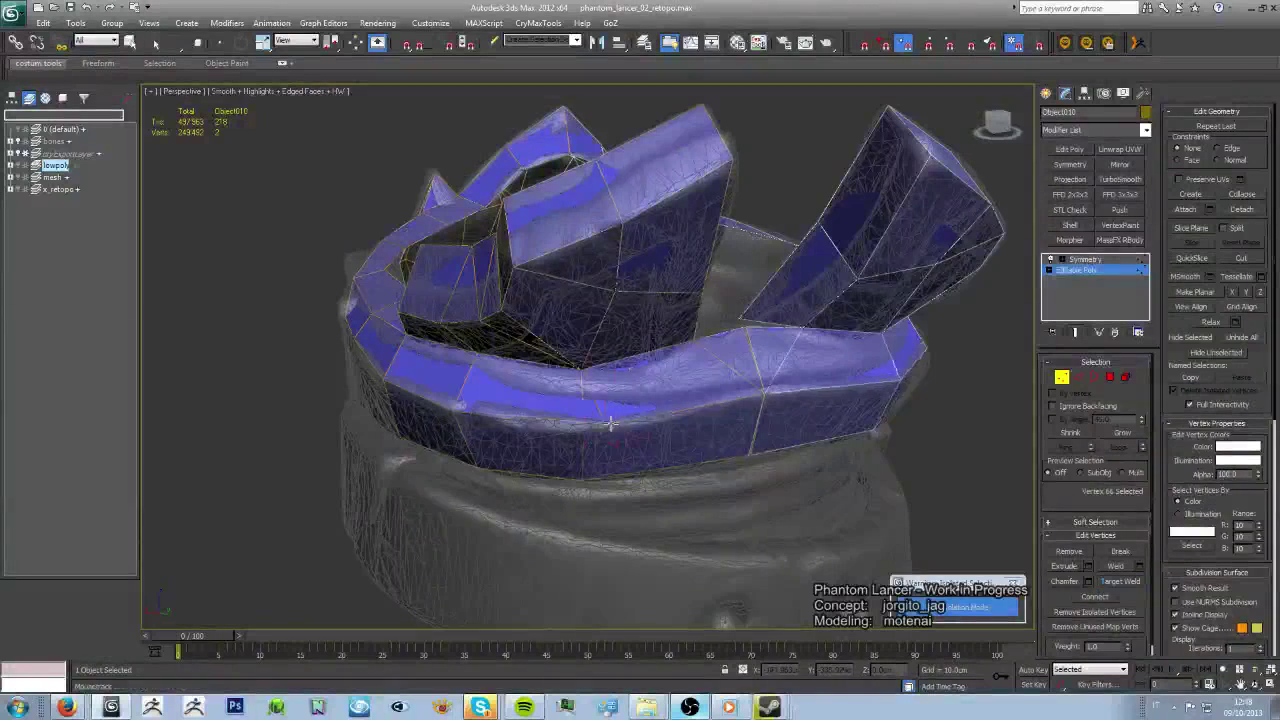
mouse_move(610, 425)
alt+middle_down()
mouse_move(647, 405)
mouse_move(617, 434)
alt+middle_up()
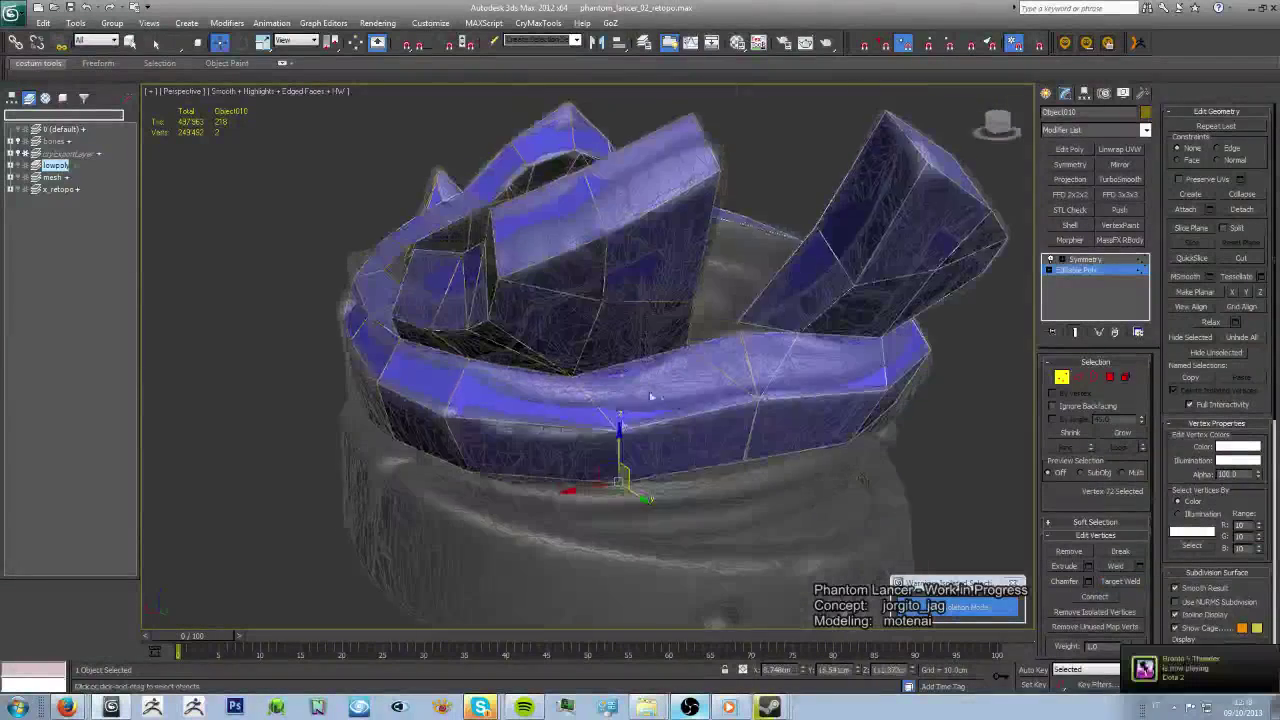
key(w)
click(686, 343)
mouse_move(686, 343)
alt+middle_down()
mouse_move(630, 400)
mouse_move(168, 475)
alt+middle_up()
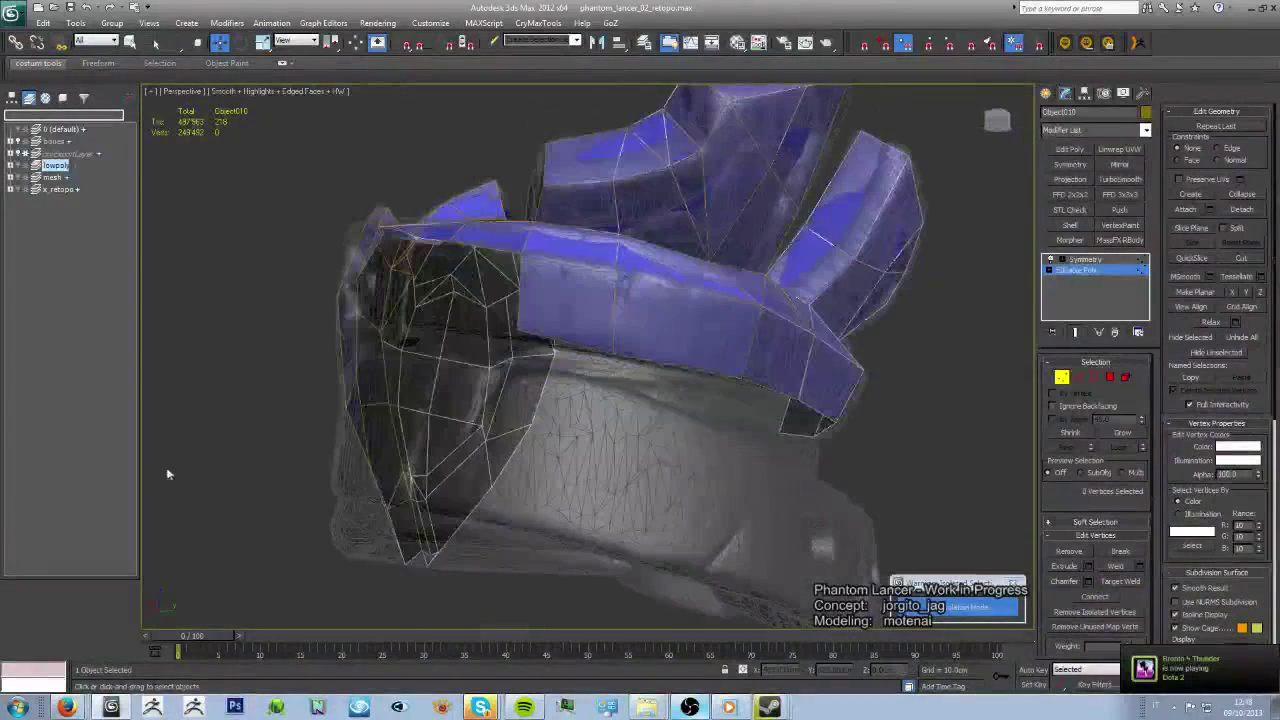
scroll(608, 443, down, 5)
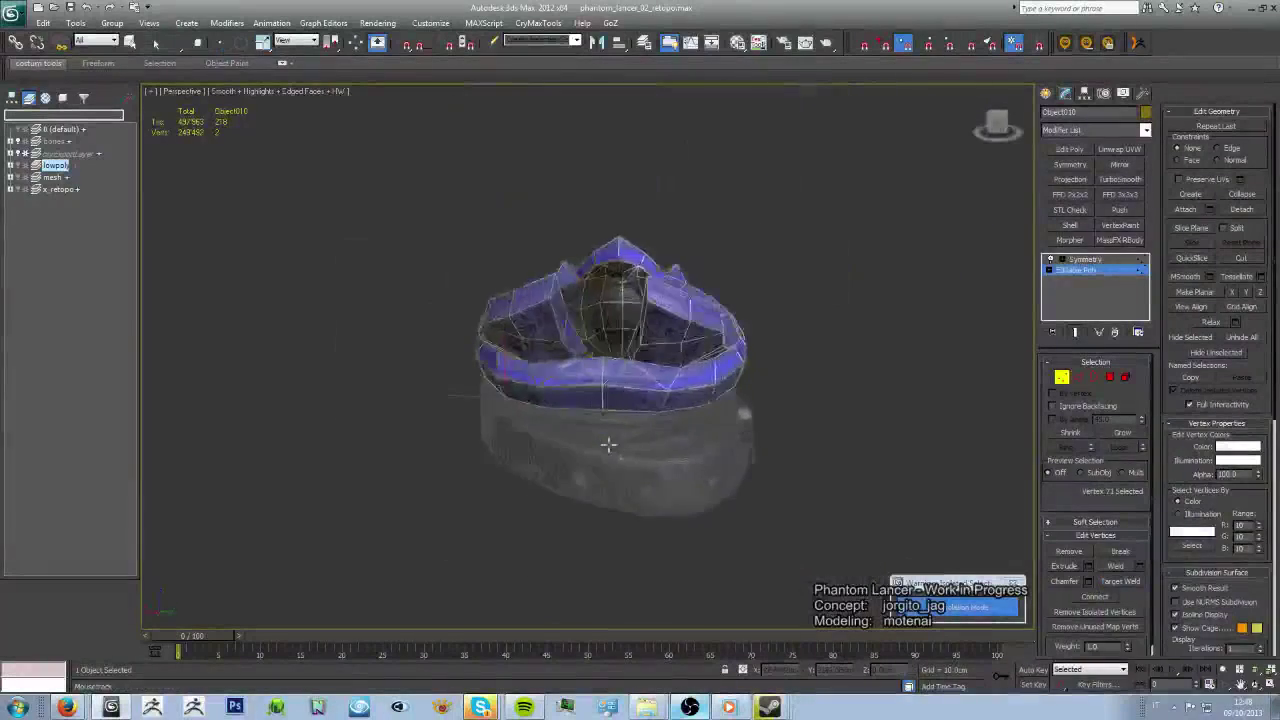
alt+middle_drag(608, 443, 578, 470)
scroll(733, 503, up, 5)
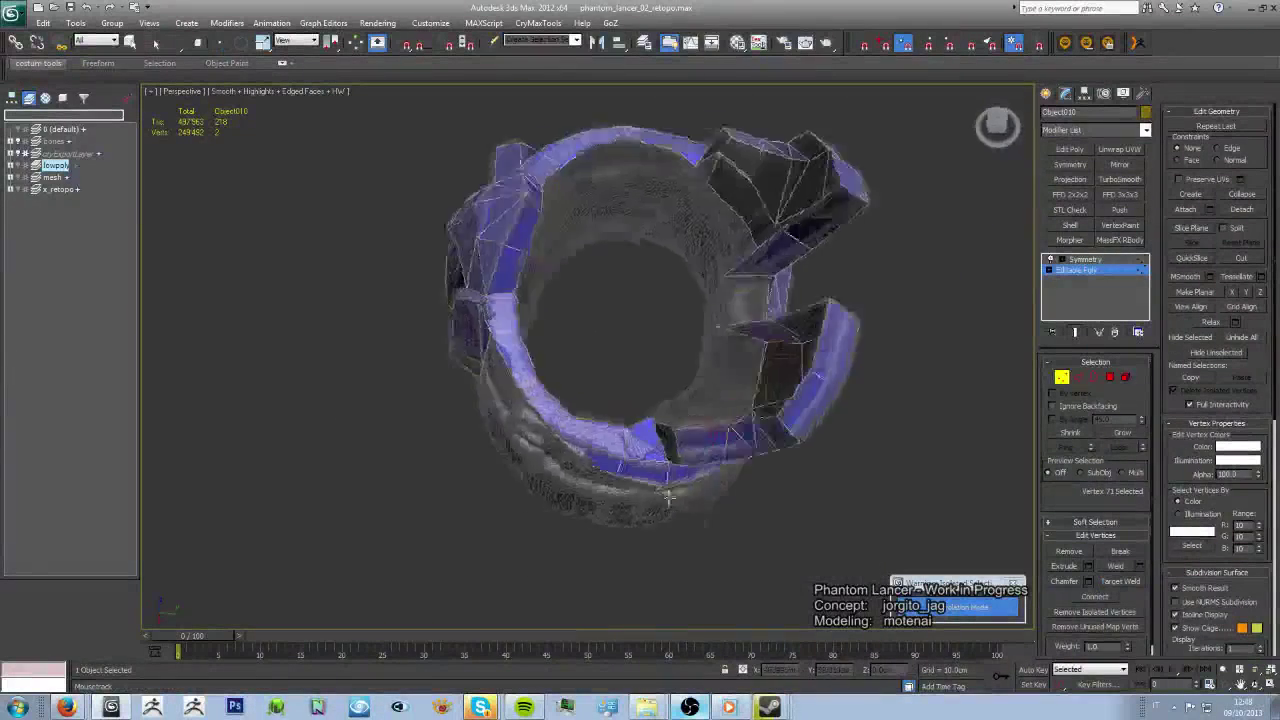
mouse_move(733, 503)
alt+middle_down()
mouse_move(640, 468)
mouse_move(609, 400)
alt+middle_up()
scroll(552, 409, up, 3)
scroll(748, 283, up, 3)
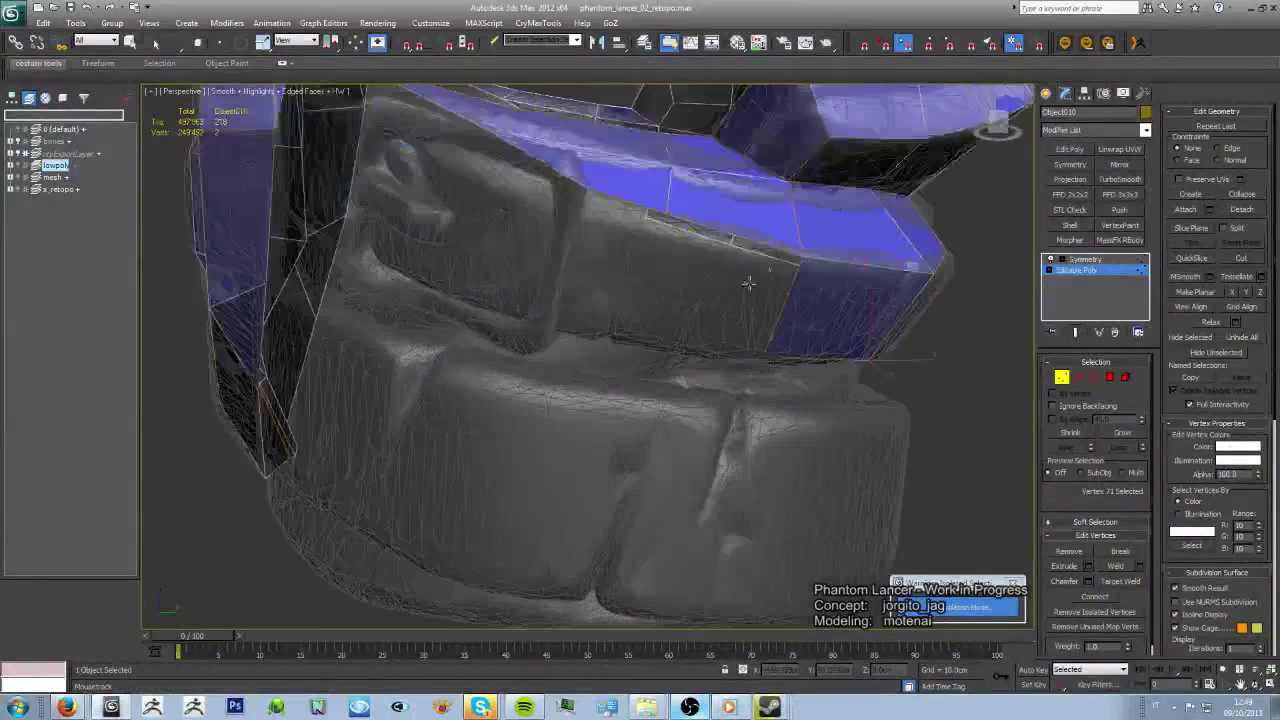
alt+middle_drag(621, 331, 786, 250)
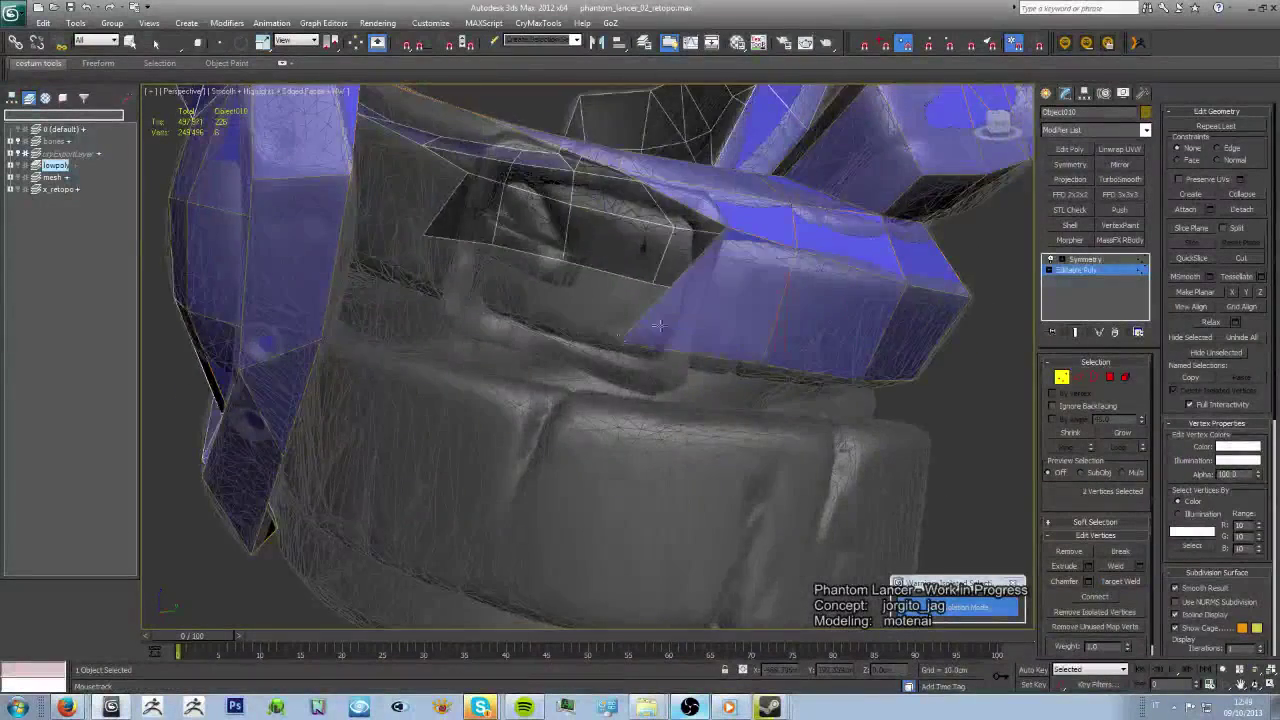
scroll(658, 325, down, 3)
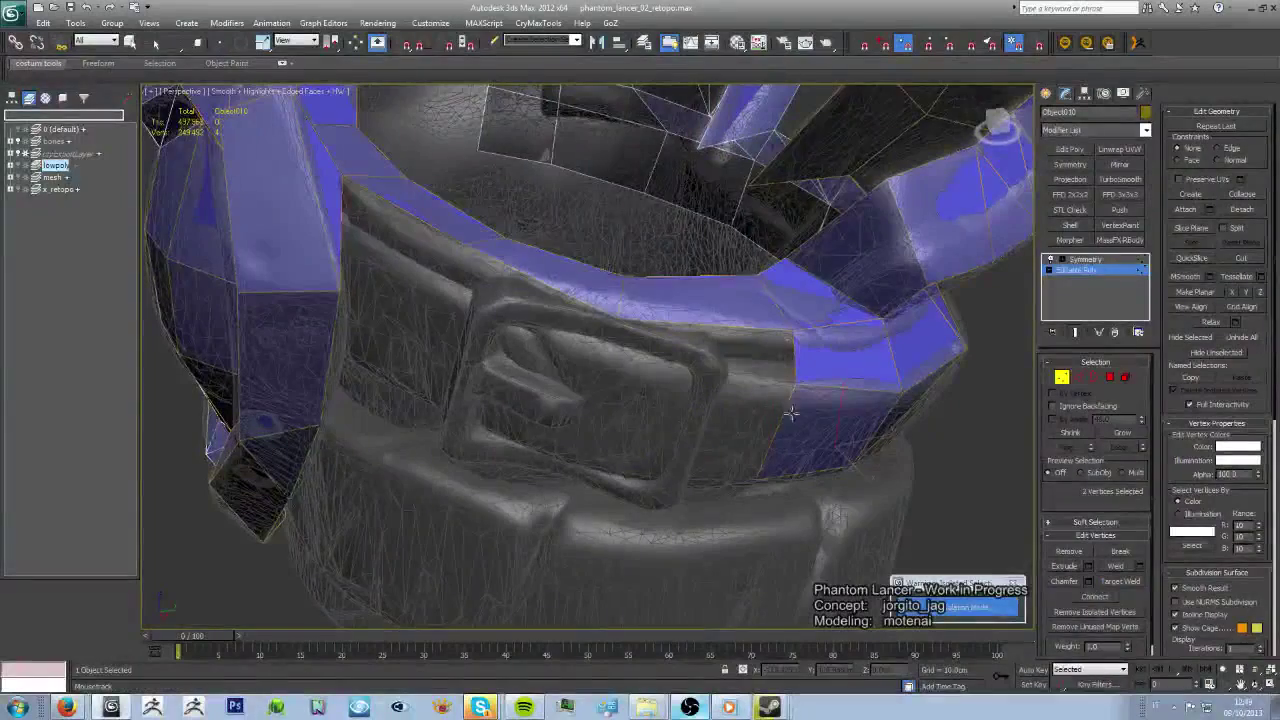
alt+middle_drag(591, 413, 628, 410)
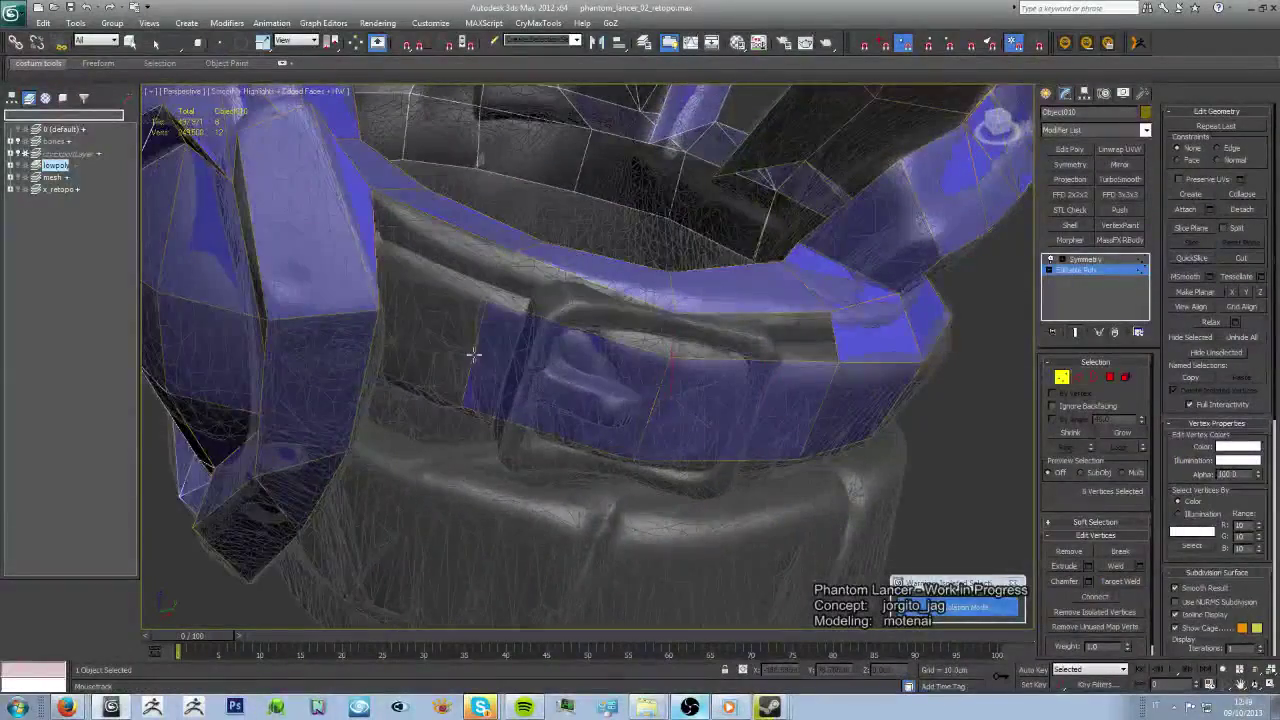
alt+middle_drag(474, 355, 651, 403)
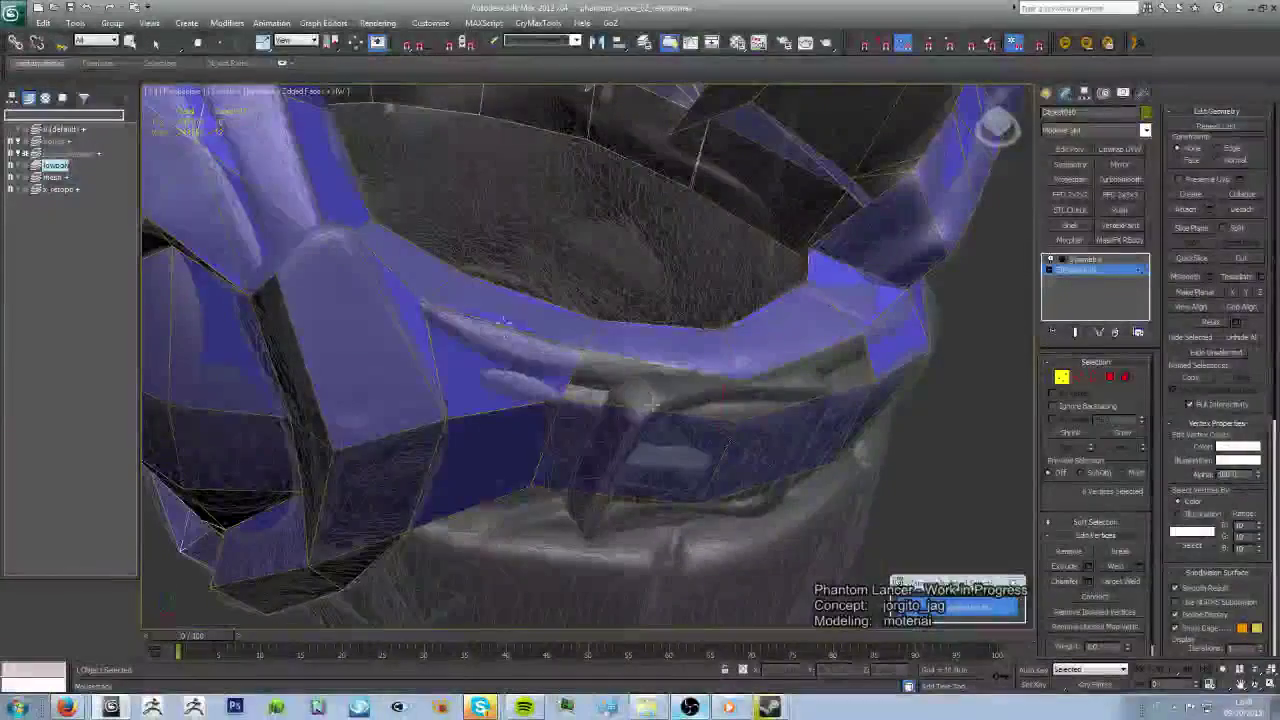
- Orbit to view the retopo band from the side
mouse_move(738, 367)
alt+middle_down()
mouse_move(444, 506)
mouse_move(509, 452)
mouse_move(663, 483)
mouse_move(697, 447)
mouse_move(777, 330)
mouse_move(745, 292)
mouse_move(760, 258)
mouse_move(714, 197)
mouse_move(698, 135)
mouse_move(674, 269)
mouse_move(712, 425)
mouse_move(695, 540)
alt+middle_up()
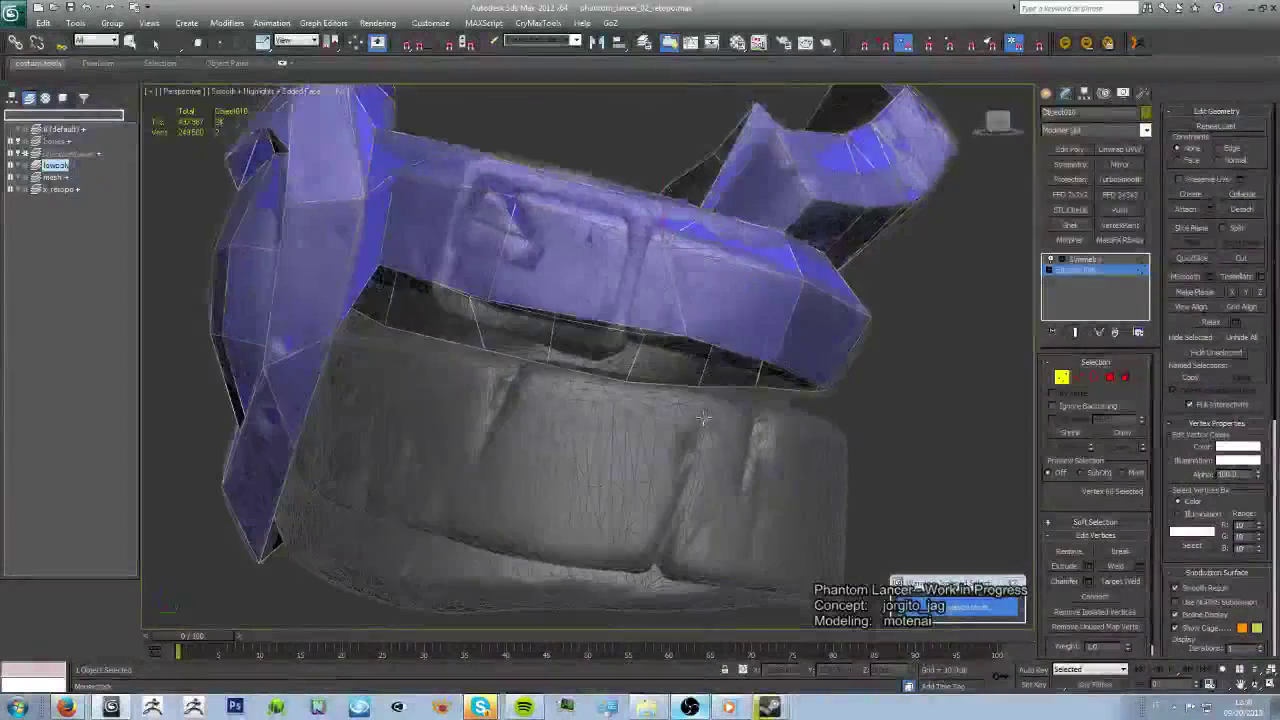
- Shift a cage vertex slightly along the band and frame the blue band up close
drag(638, 334, 650, 333)
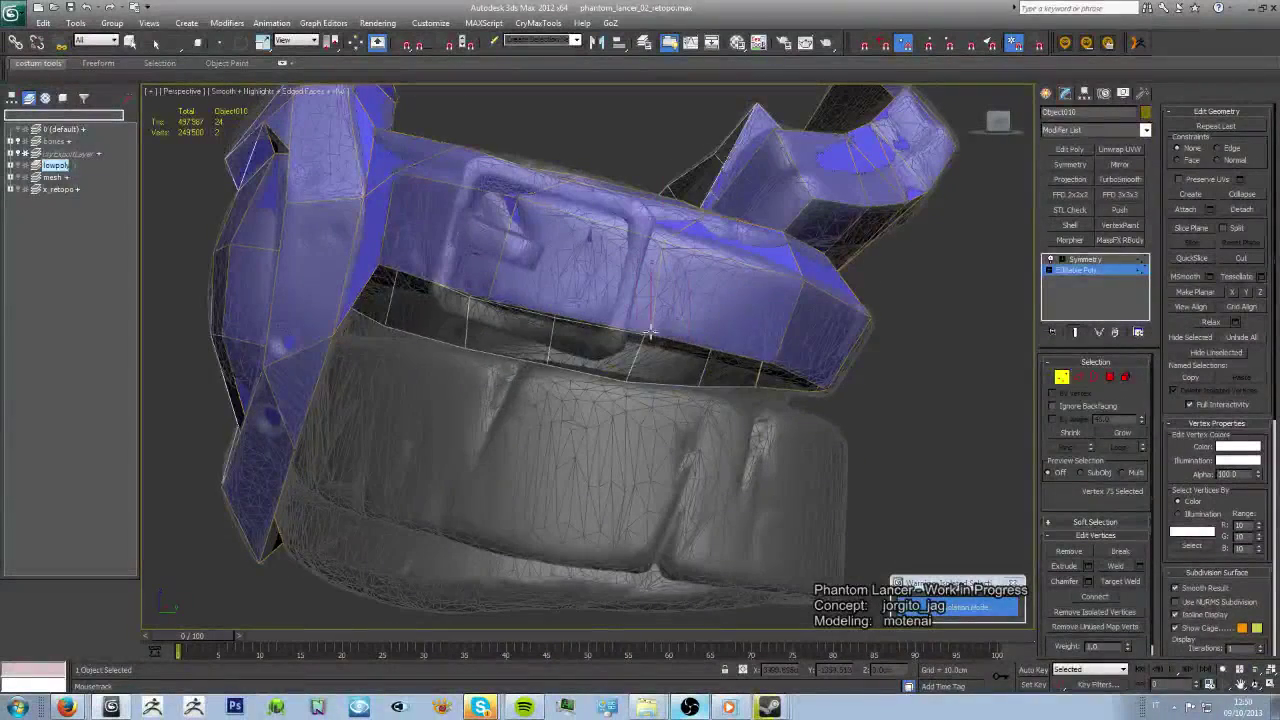
alt+middle_drag(643, 330, 565, 452)
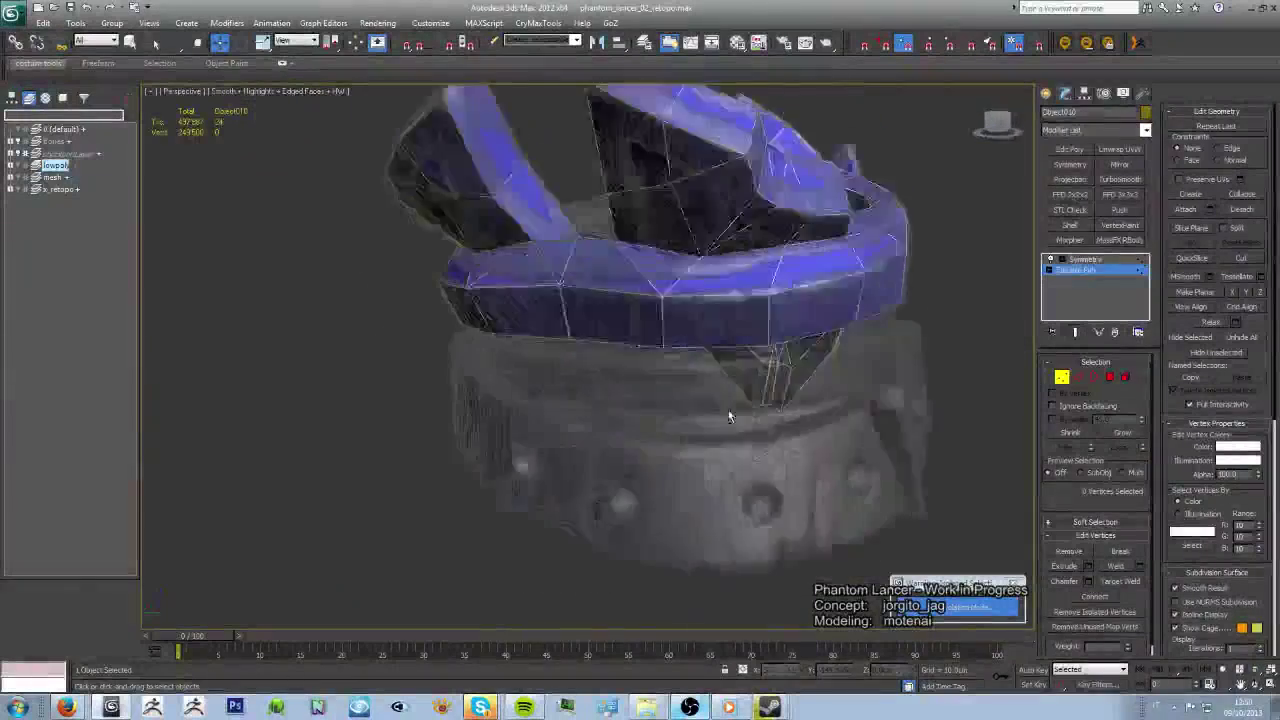
alt+middle_drag(565, 452, 870, 282)
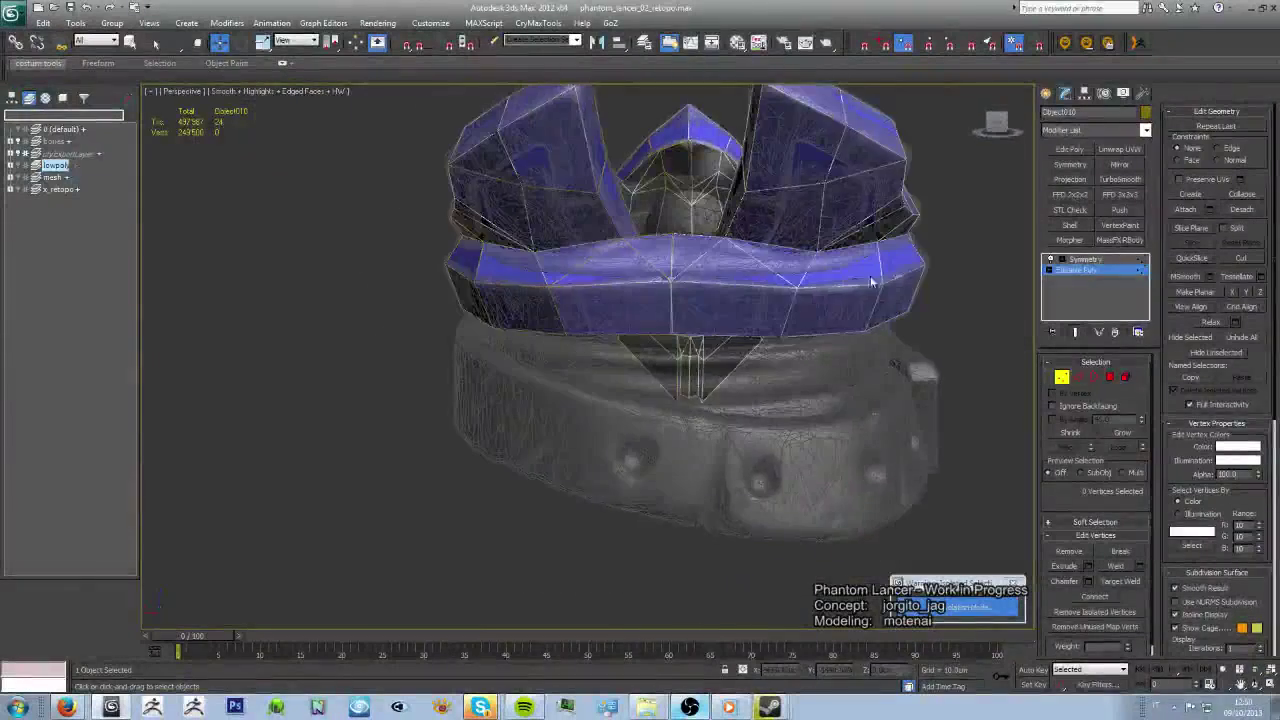
alt+middle_drag(157, 468, 681, 383)
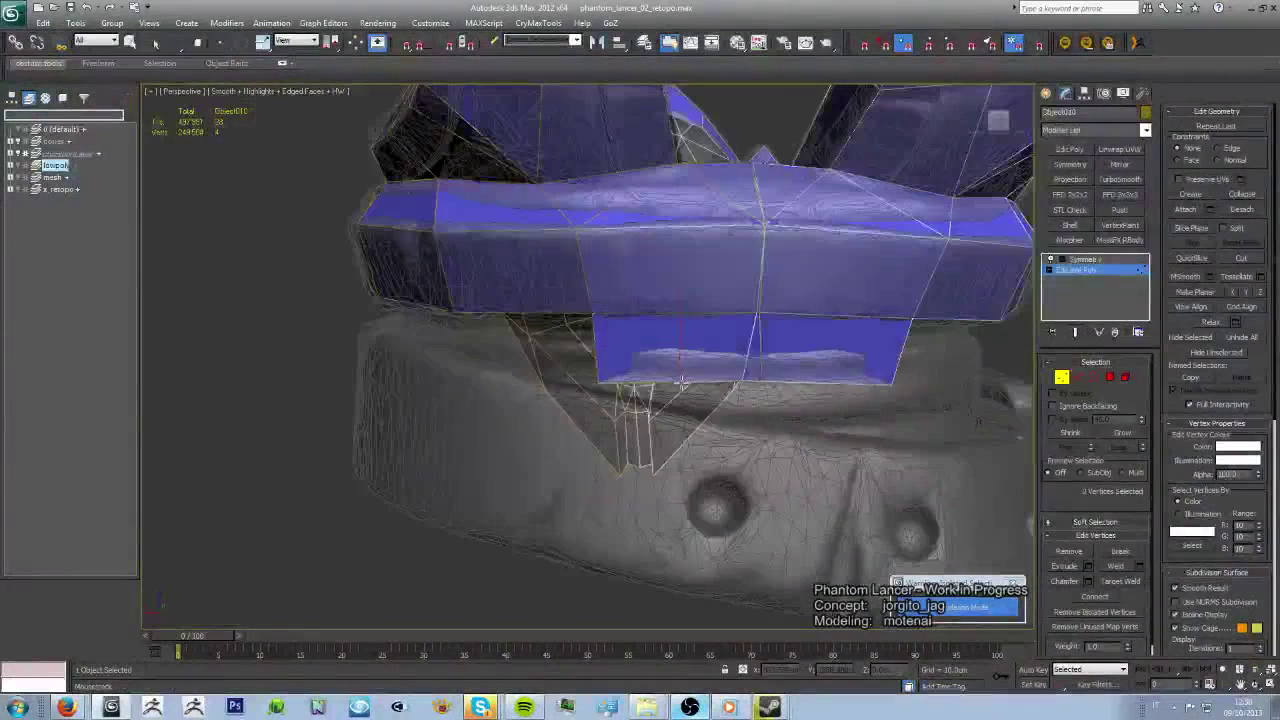
- Select the lower front strip's vertices and delete them
click(755, 410)
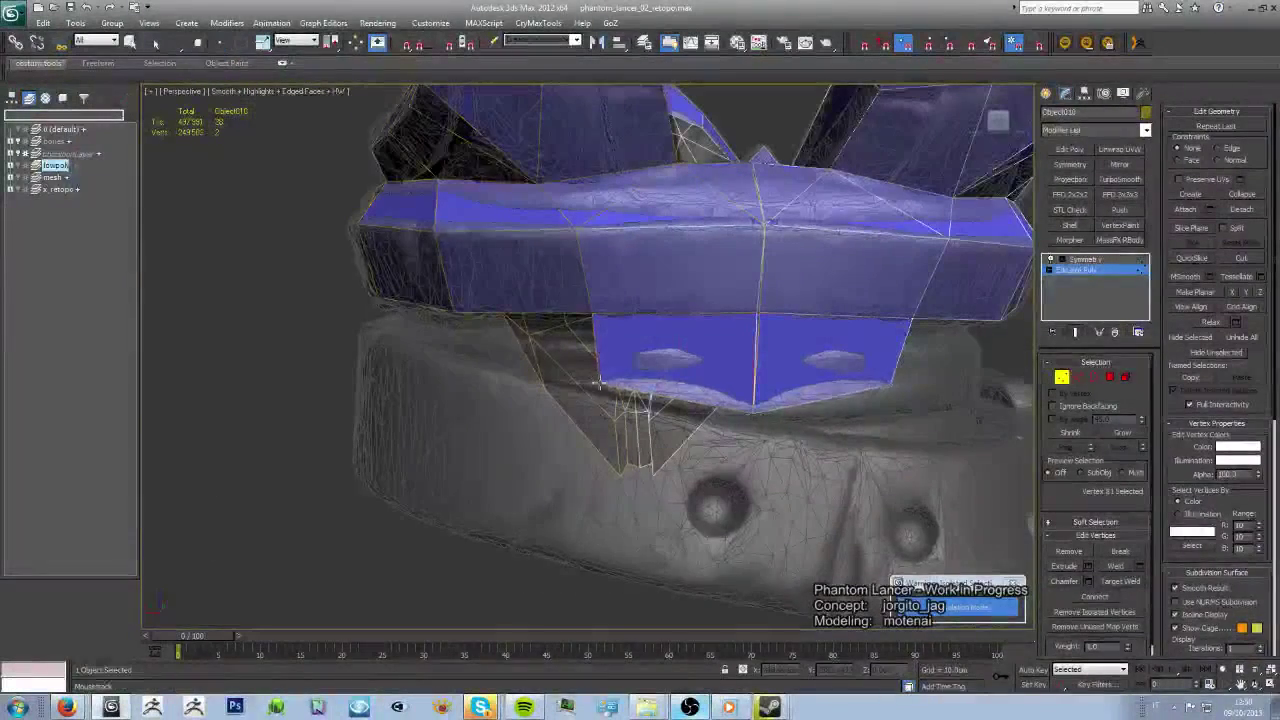
scroll(800, 420, down, 5)
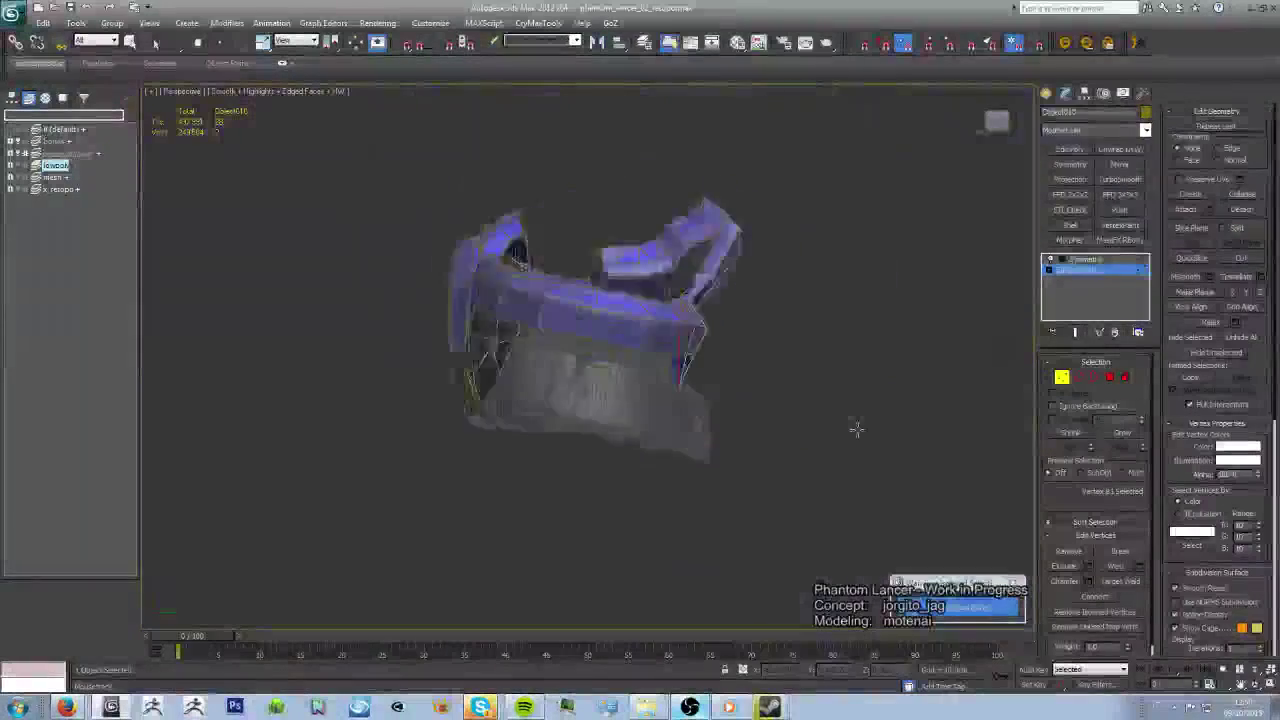
mouse_move(857, 429)
alt+middle_down()
mouse_move(903, 372)
mouse_move(801, 441)
mouse_move(688, 407)
alt+middle_up()
scroll(688, 407, up, 2)
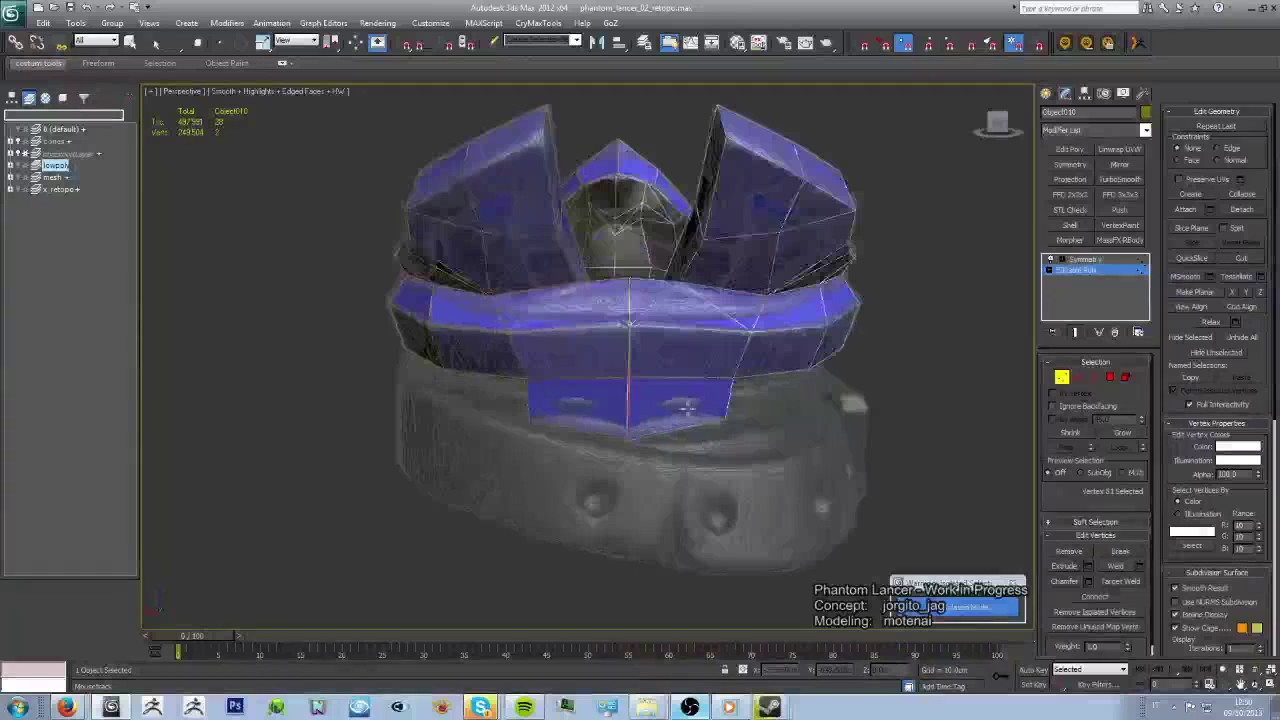
key(Delete)
- Switch to the Front wireframe view and pan the armor into frame
key(shift+z)
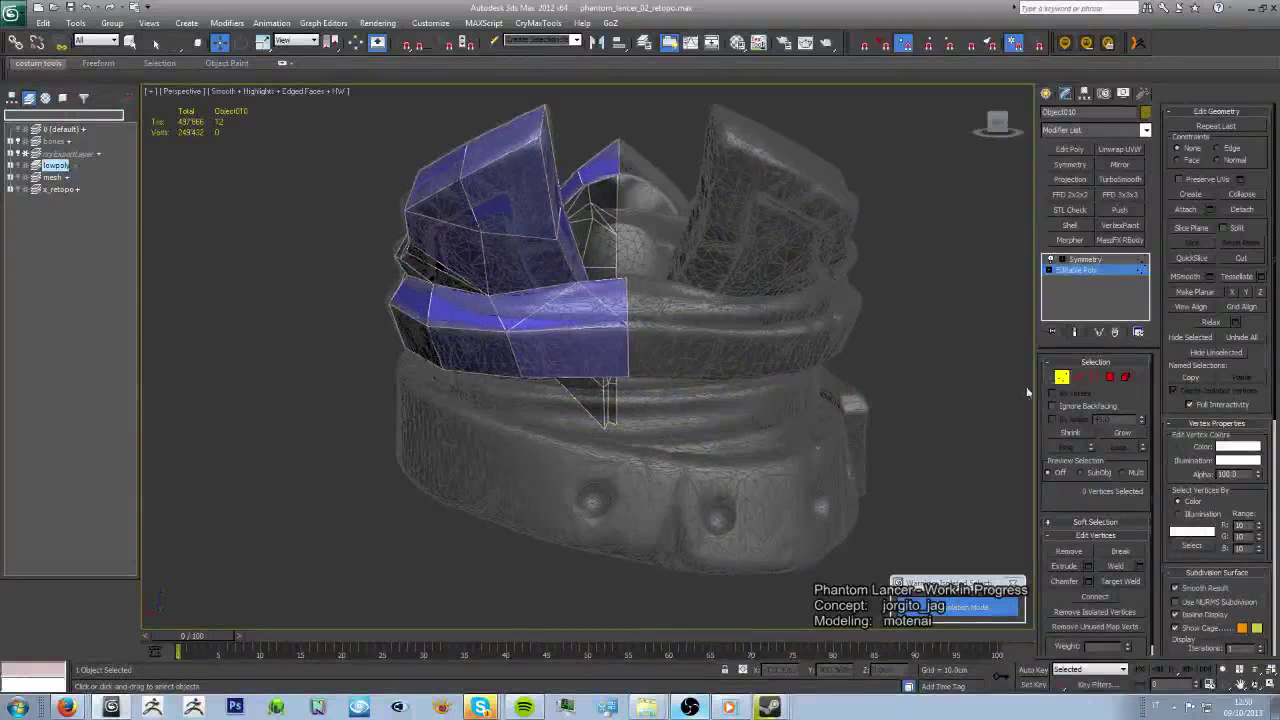
key(shift+z)
key(f)
middle_drag(549, 357, 539, 191)
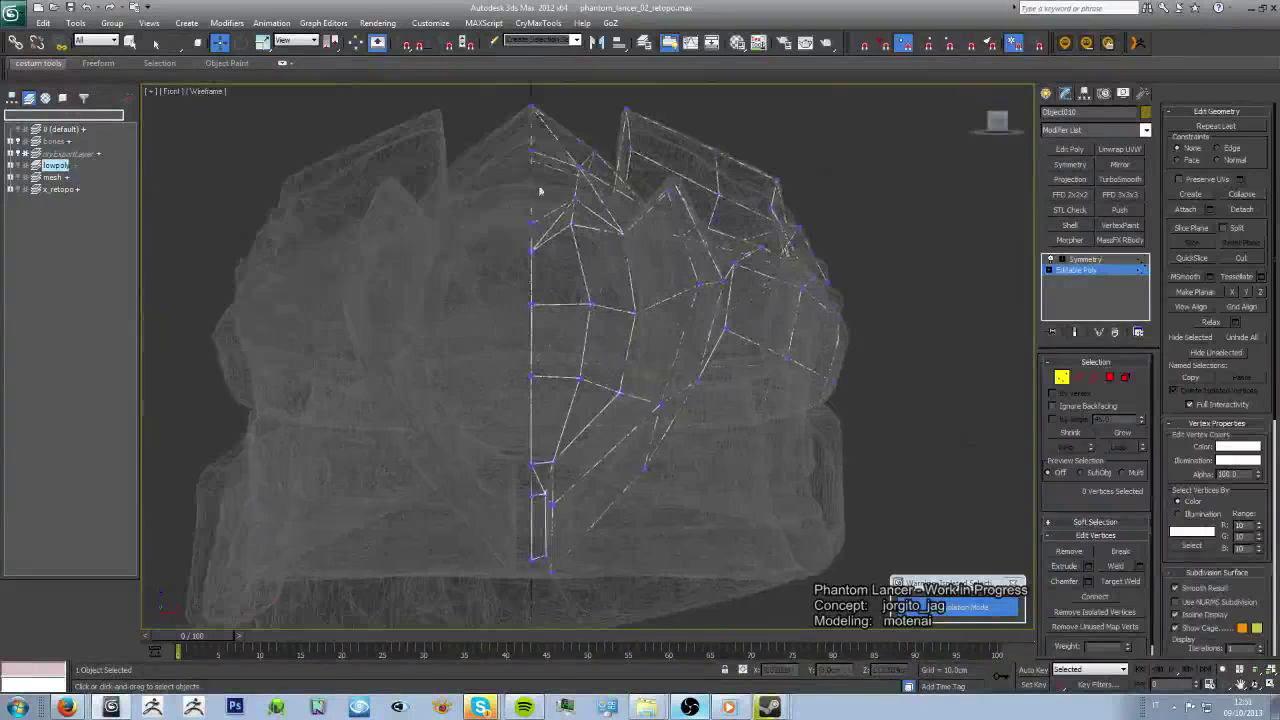
- Box-select the 13 centre-line vertices, then select the second mesh around the armor
drag(538, 621, 540, 618)
middle_drag(540, 618, 600, 606)
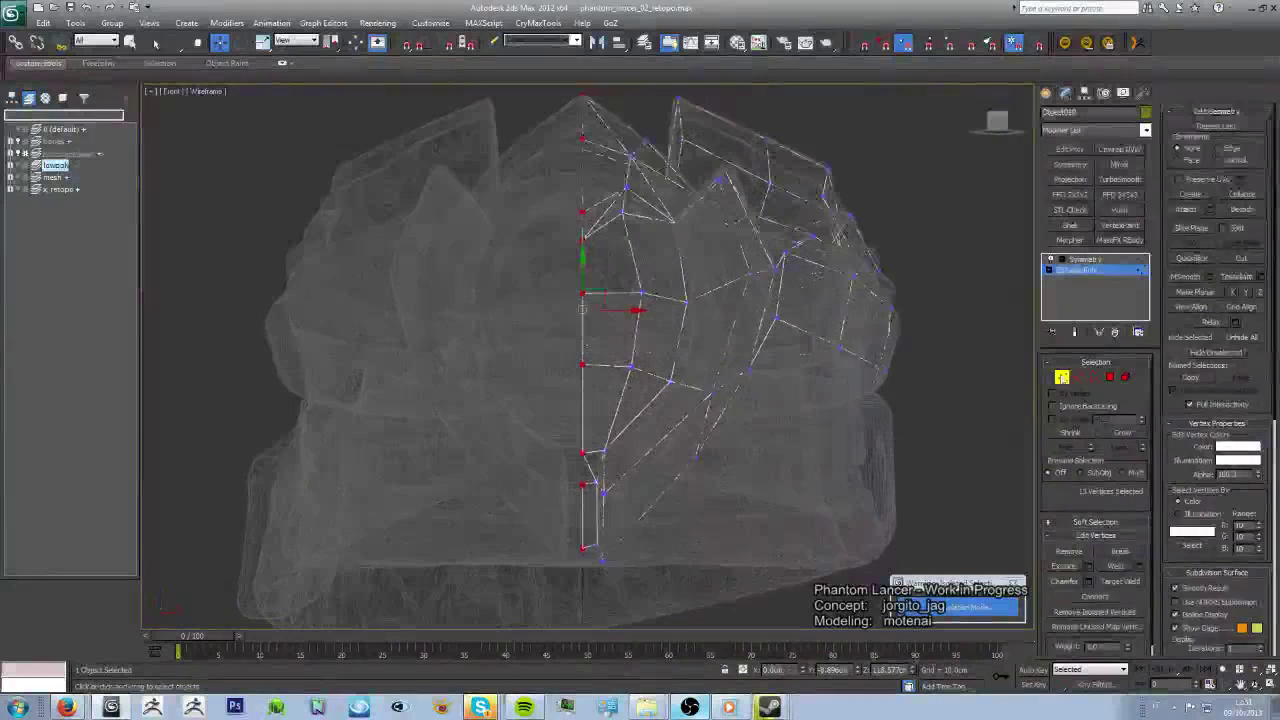
scroll(790, 390, down, 5)
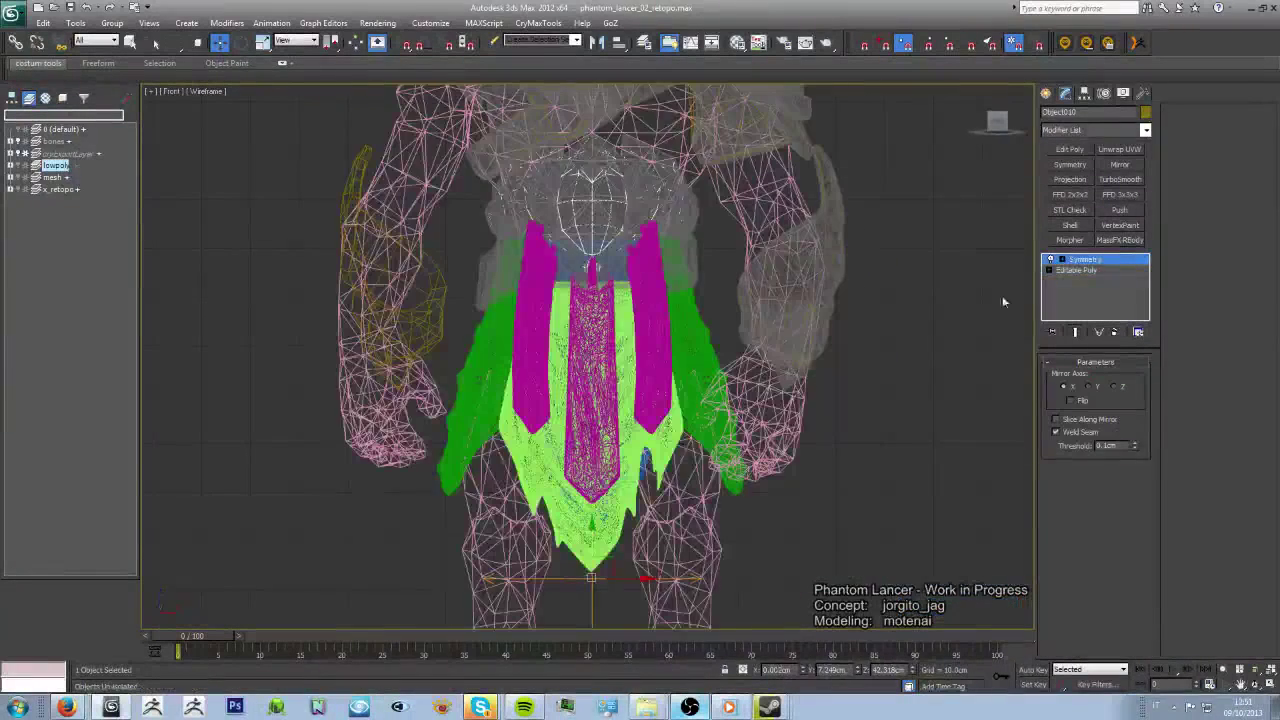
click(691, 216)
scroll(700, 260, up, 3)
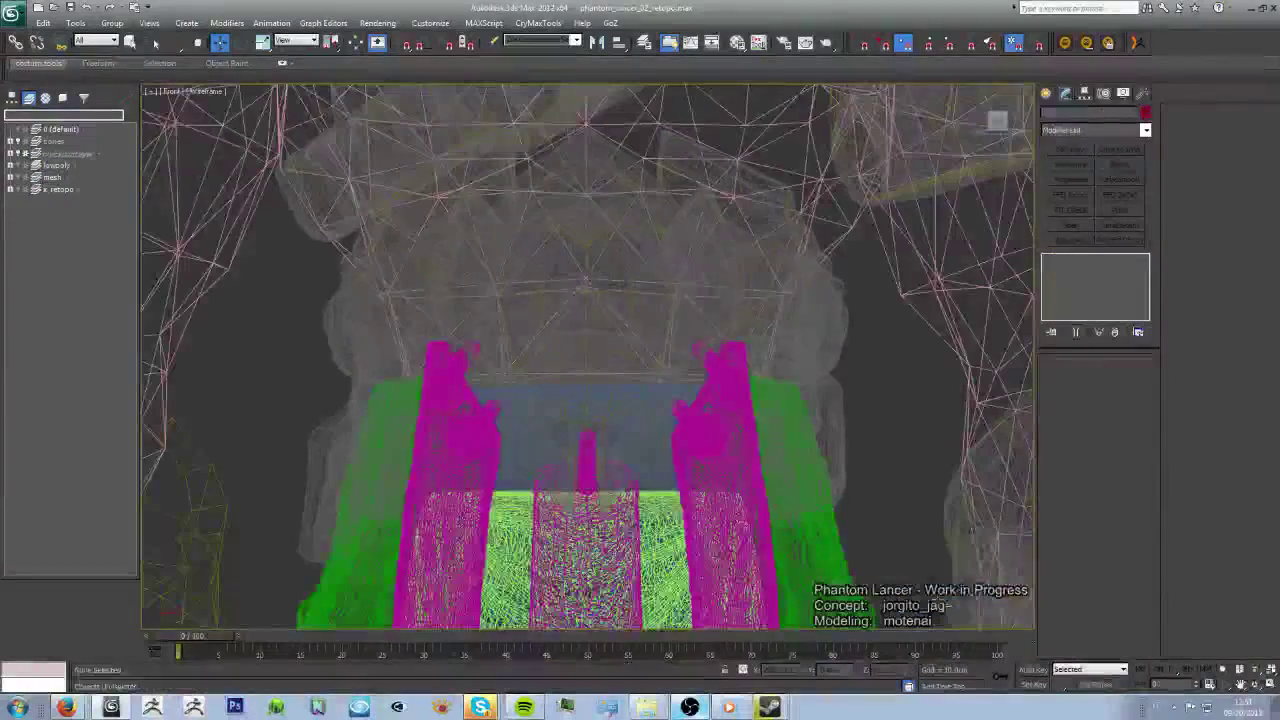
- Isolate the two selected meshes with Alt+Q and select only the cage Object010
key(alt+q)
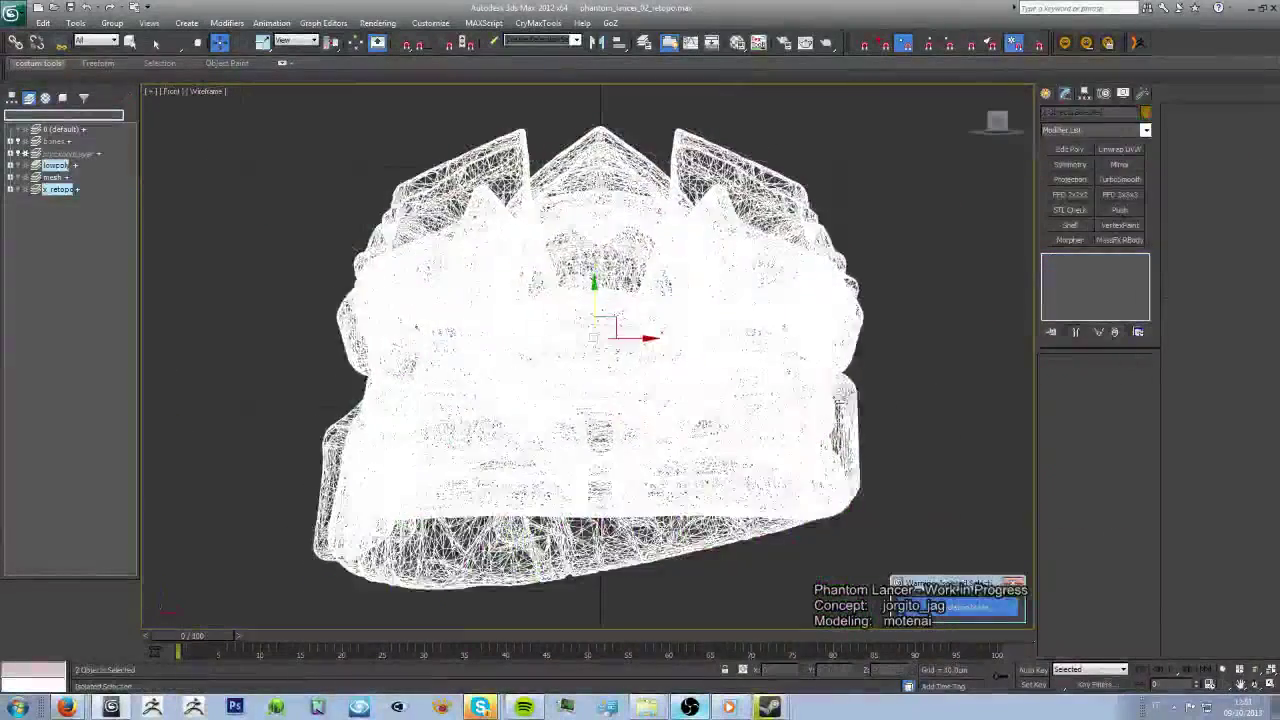
mouse_move(700, 400)
alt+middle_down()
mouse_move(813, 426)
mouse_move(834, 414)
alt+middle_up()
click(800, 420)
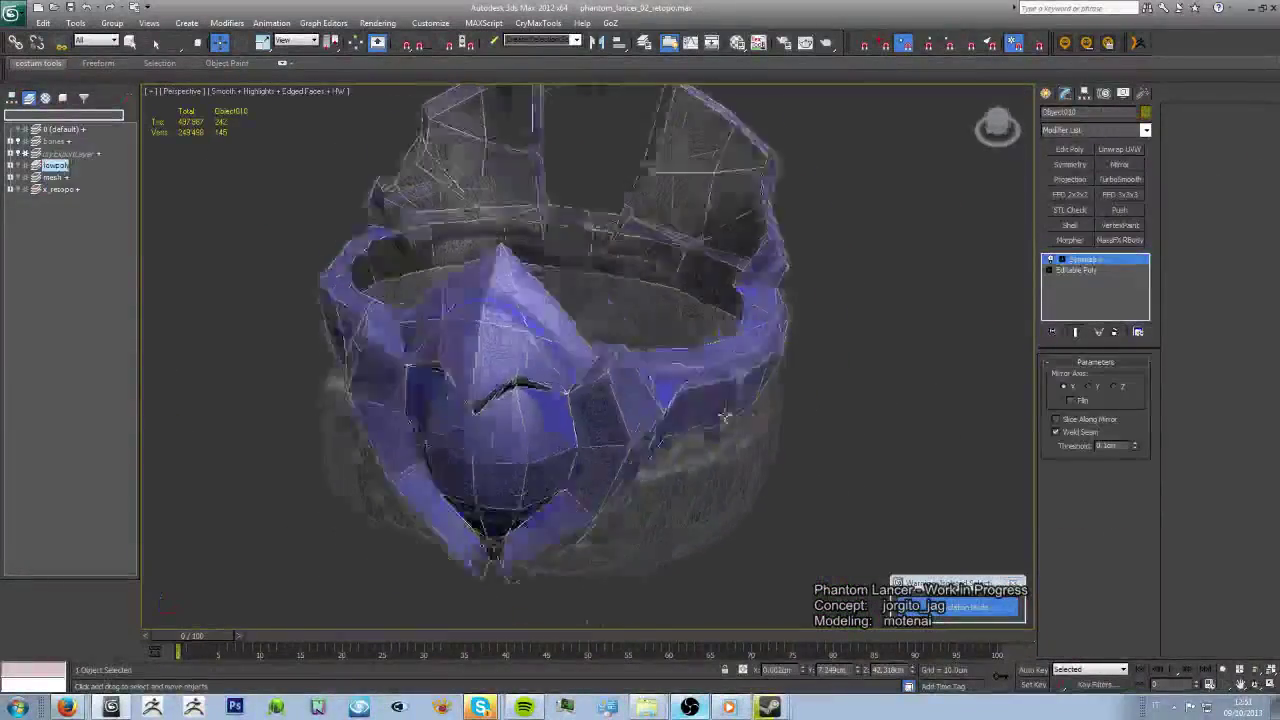
click(1092, 270)
- Add an Edit Poly modifier to Object010 and Collapse All into one Editable Poly
click(1085, 259)
click(1069, 149)
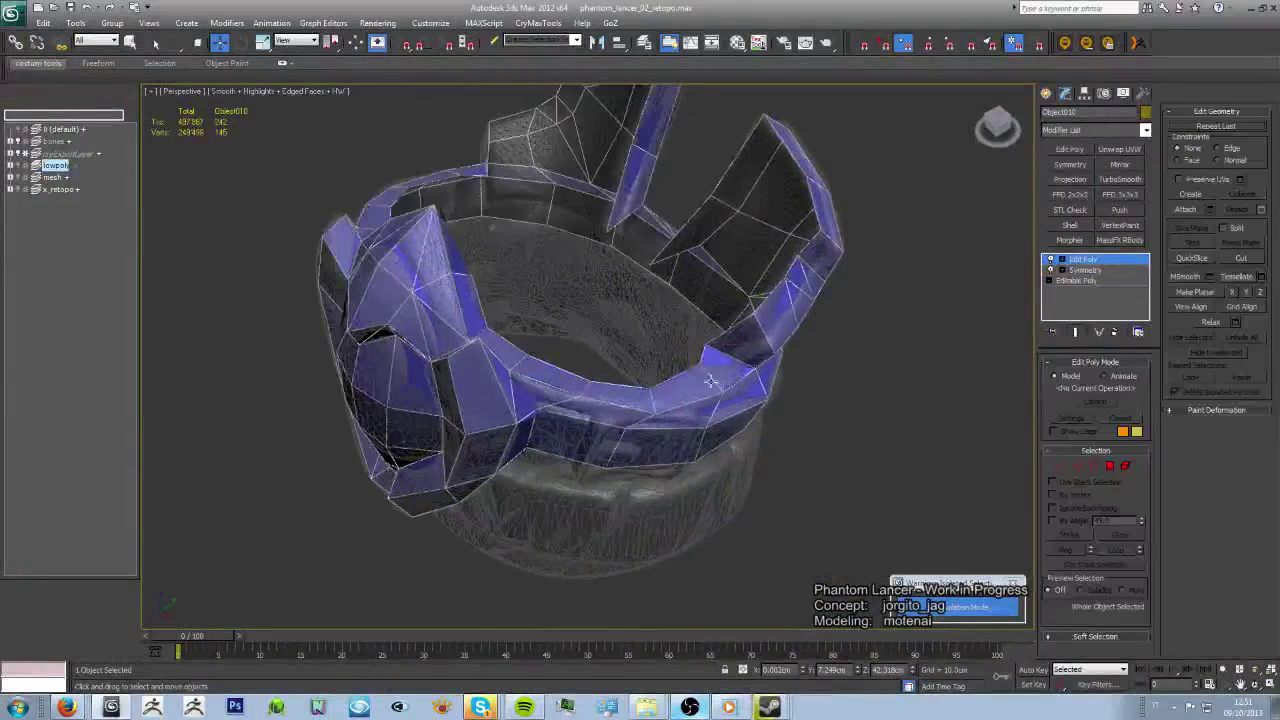
right_click(1095, 265)
click(1130, 383)
alt+middle_drag(719, 439, 796, 458)
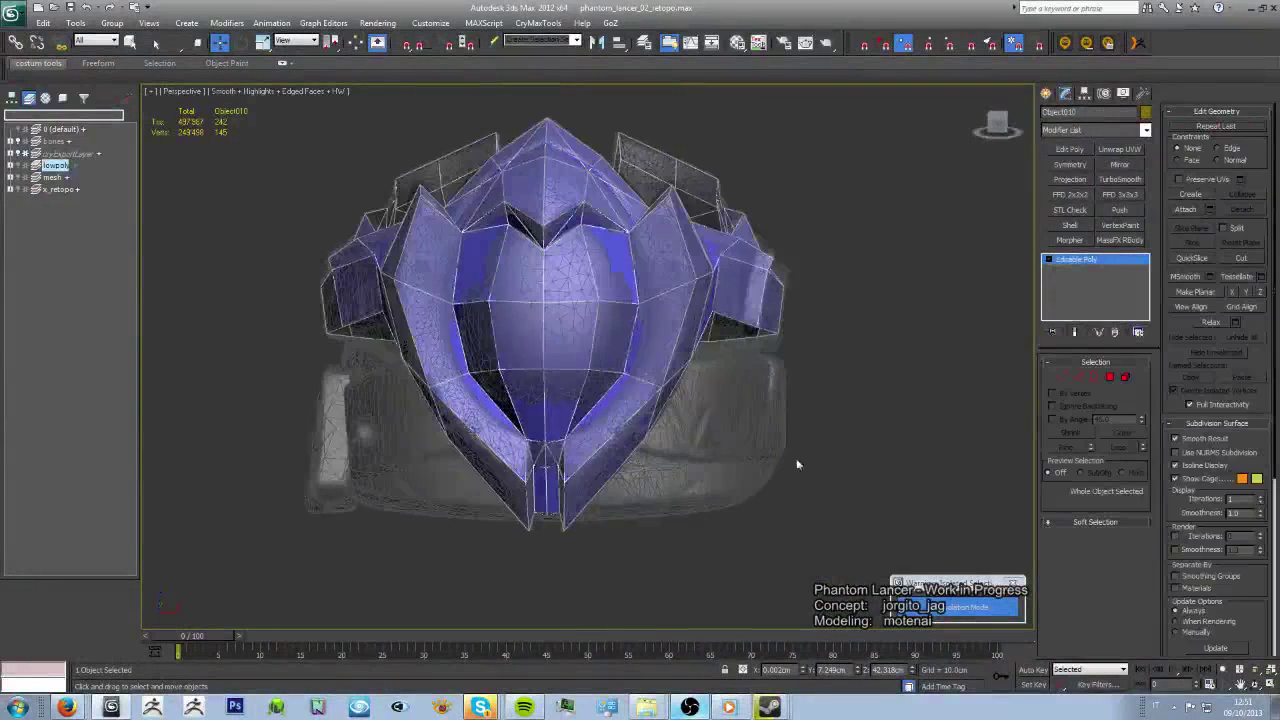
mouse_move(671, 413)
alt+middle_down()
mouse_move(640, 433)
mouse_move(622, 228)
alt+middle_up()
mouse_move(718, 318)
alt+middle_down()
mouse_move(656, 246)
mouse_move(639, 286)
alt+middle_up()
mouse_move(700, 334)
alt+middle_down()
mouse_move(766, 309)
mouse_move(723, 349)
mouse_move(691, 343)
mouse_move(667, 381)
alt+middle_up()
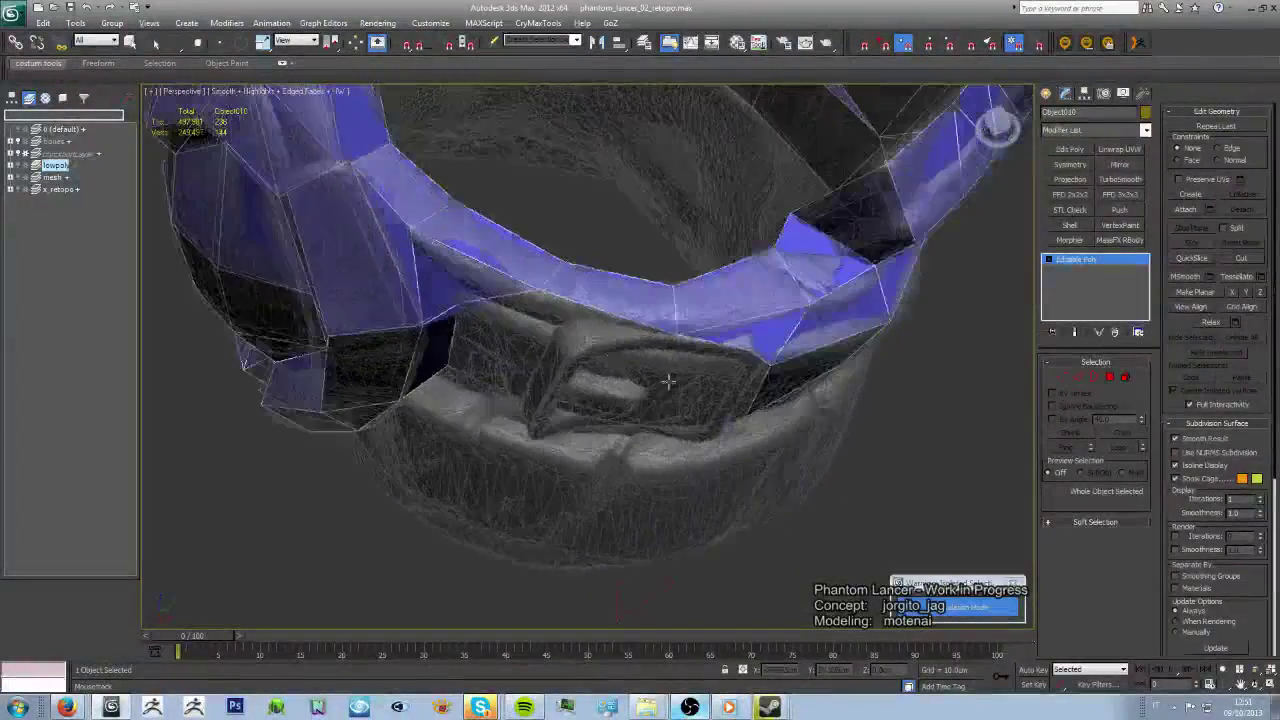
alt+middle_drag(566, 311, 648, 226)
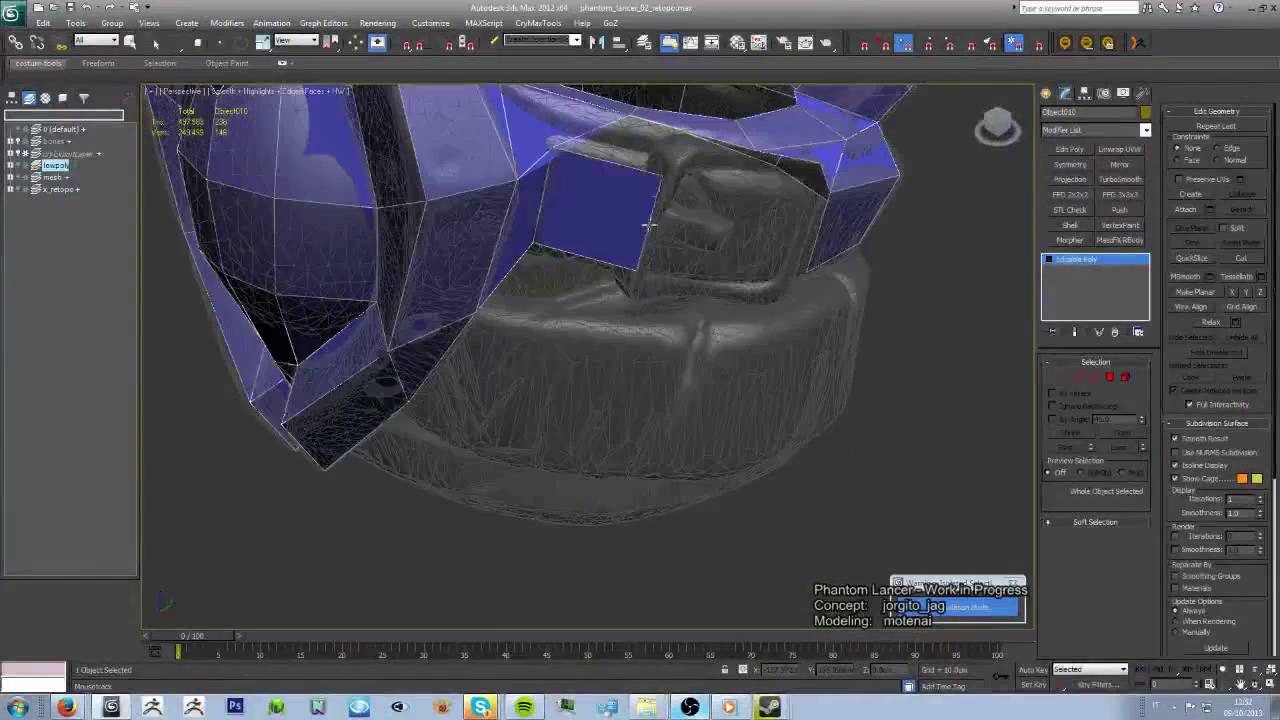
- Build new cage polygons over the belt buckle, working around it from the front
mouse_move(675, 163)
alt+middle_down()
mouse_move(513, 196)
mouse_move(551, 157)
alt+middle_up()
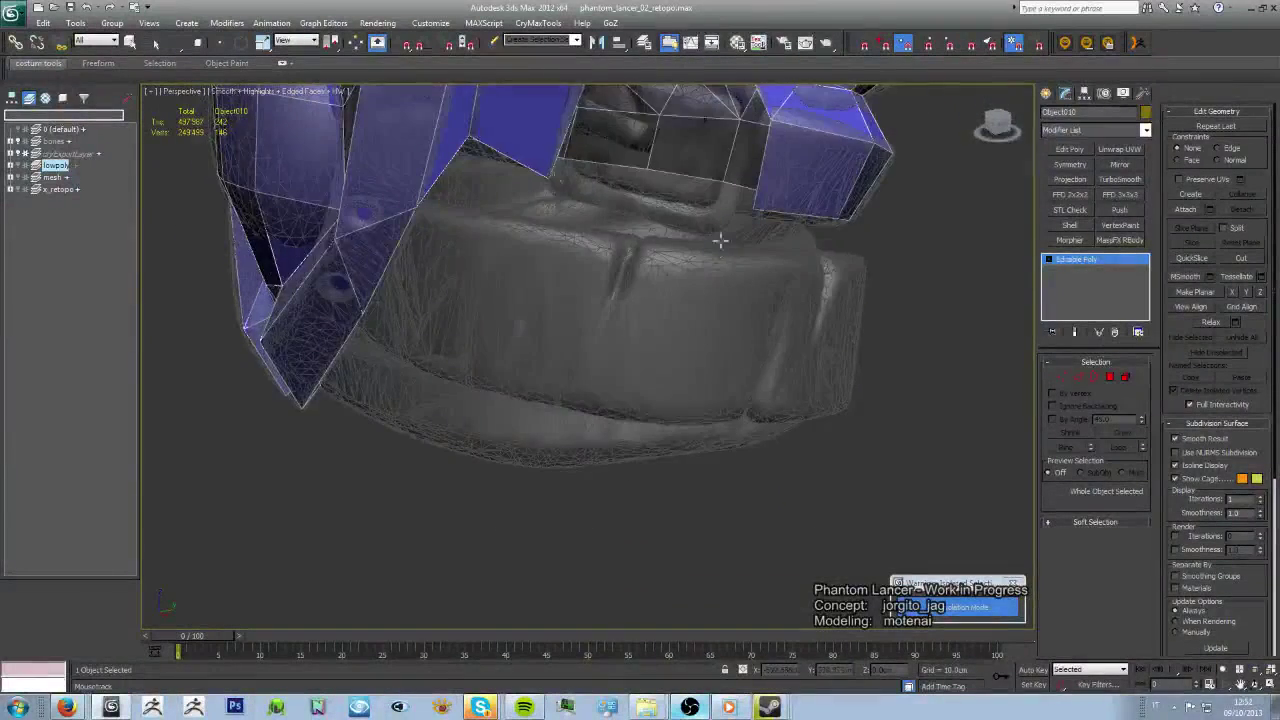
mouse_move(719, 240)
alt+middle_down()
mouse_move(691, 394)
mouse_move(563, 420)
mouse_move(640, 331)
mouse_move(585, 267)
mouse_move(620, 270)
mouse_move(666, 365)
mouse_move(566, 308)
alt+middle_up()
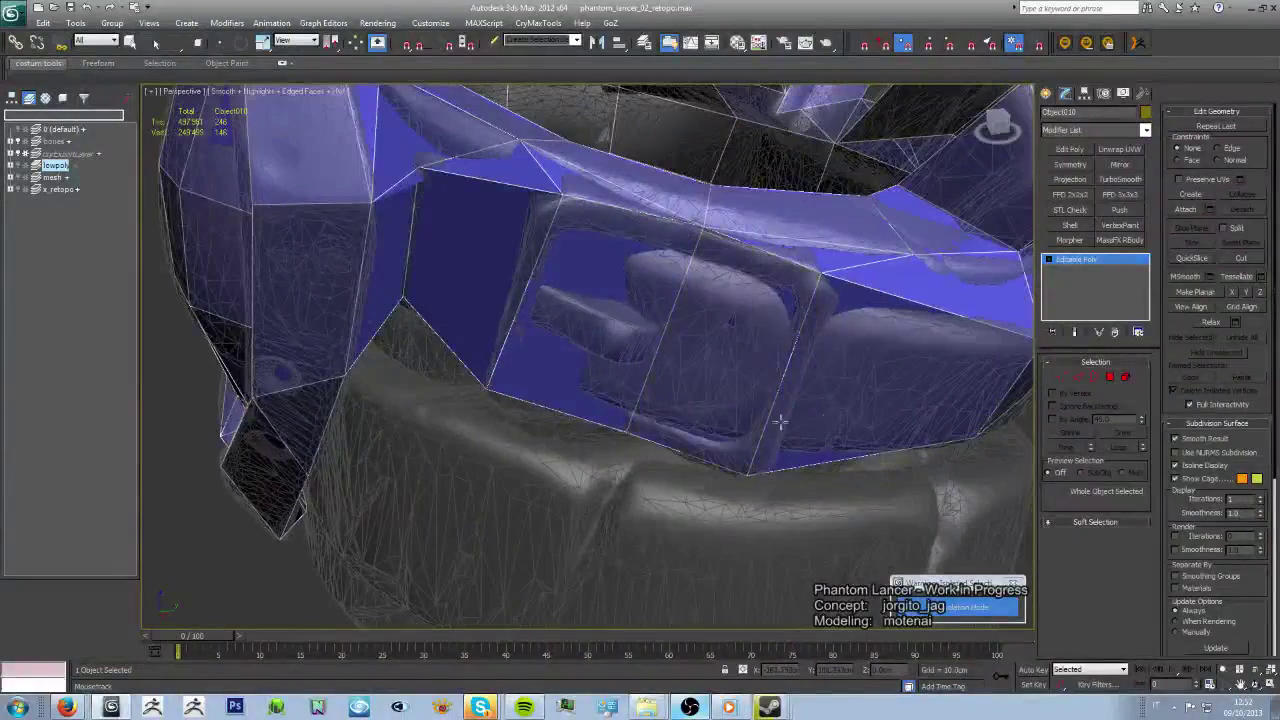
mouse_move(779, 422)
alt+middle_down()
mouse_move(817, 371)
mouse_move(715, 424)
mouse_move(800, 350)
alt+middle_up()
alt+middle_drag(606, 412, 563, 393)
mouse_move(625, 455)
alt+middle_down()
mouse_move(617, 423)
mouse_move(606, 435)
mouse_move(623, 400)
mouse_move(543, 251)
mouse_move(491, 349)
mouse_move(418, 367)
mouse_move(523, 303)
mouse_move(644, 435)
alt+middle_up()
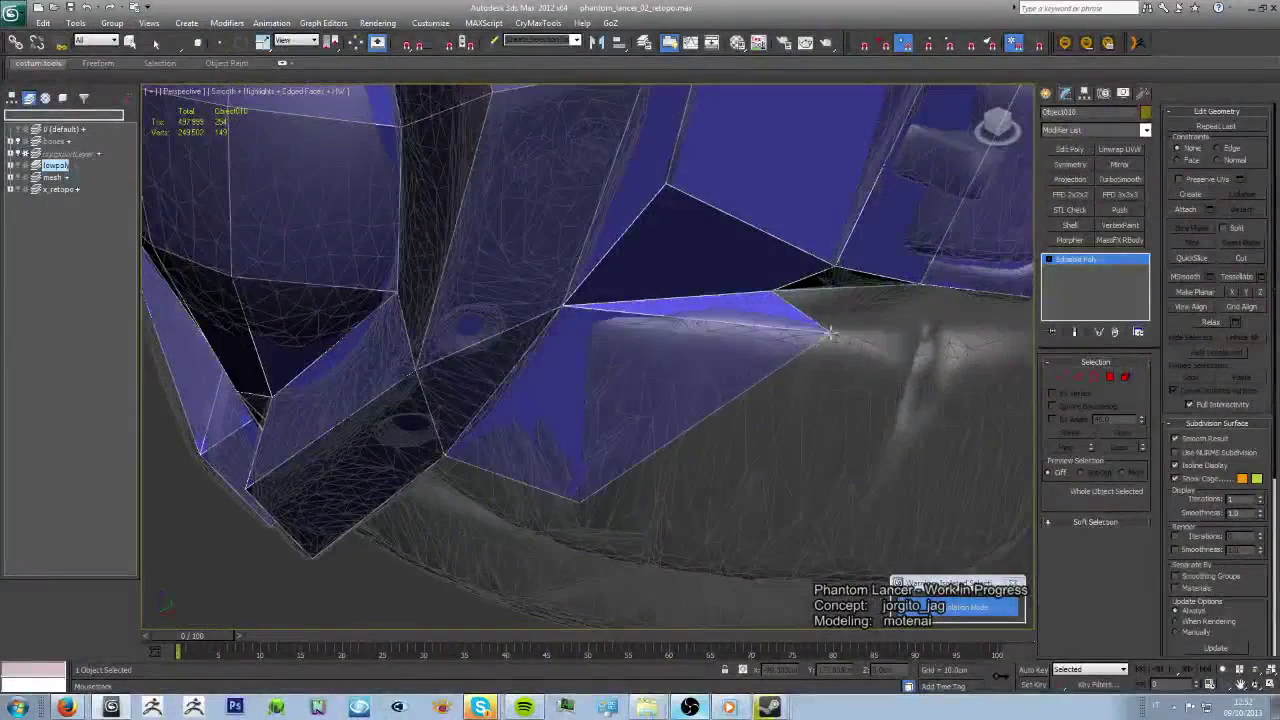
alt+middle_drag(818, 340, 700, 390)
scroll(613, 420, up, 3)
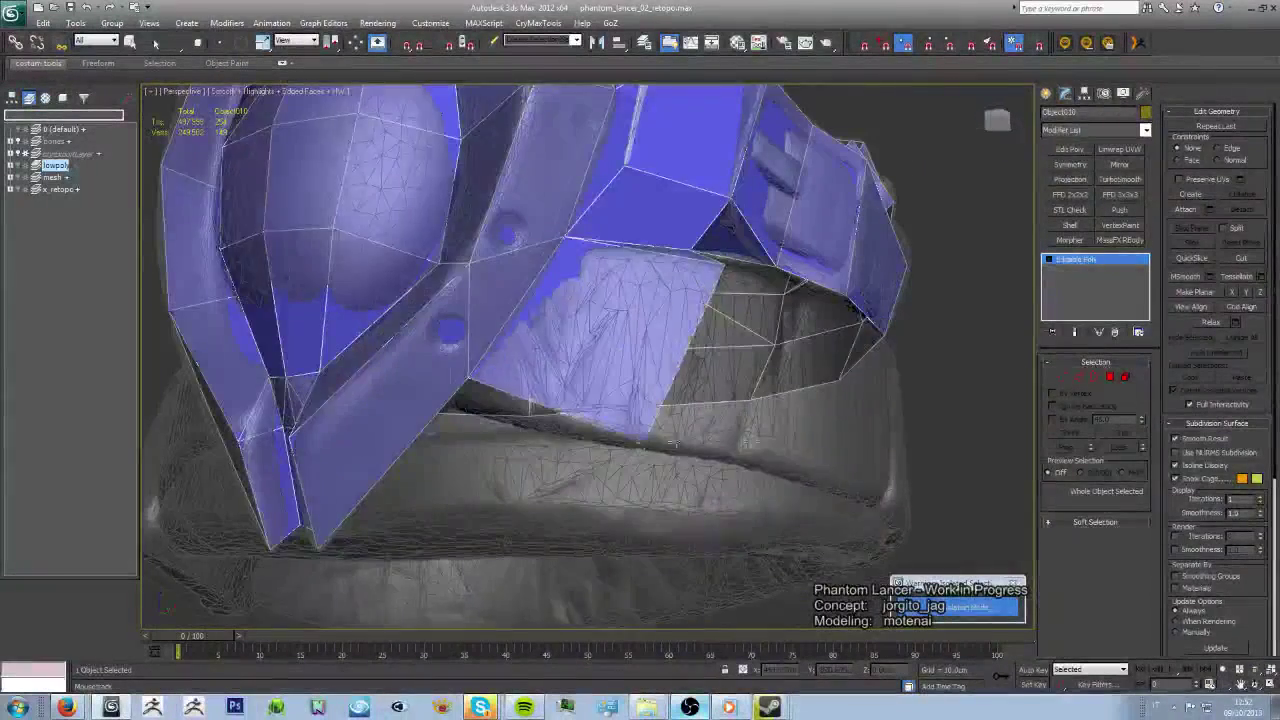
mouse_move(672, 443)
alt+middle_down()
mouse_move(597, 503)
mouse_move(680, 428)
alt+middle_up()
mouse_move(826, 355)
alt+middle_down()
mouse_move(672, 320)
mouse_move(843, 371)
mouse_move(600, 314)
mouse_move(722, 315)
mouse_move(660, 333)
alt+middle_up()
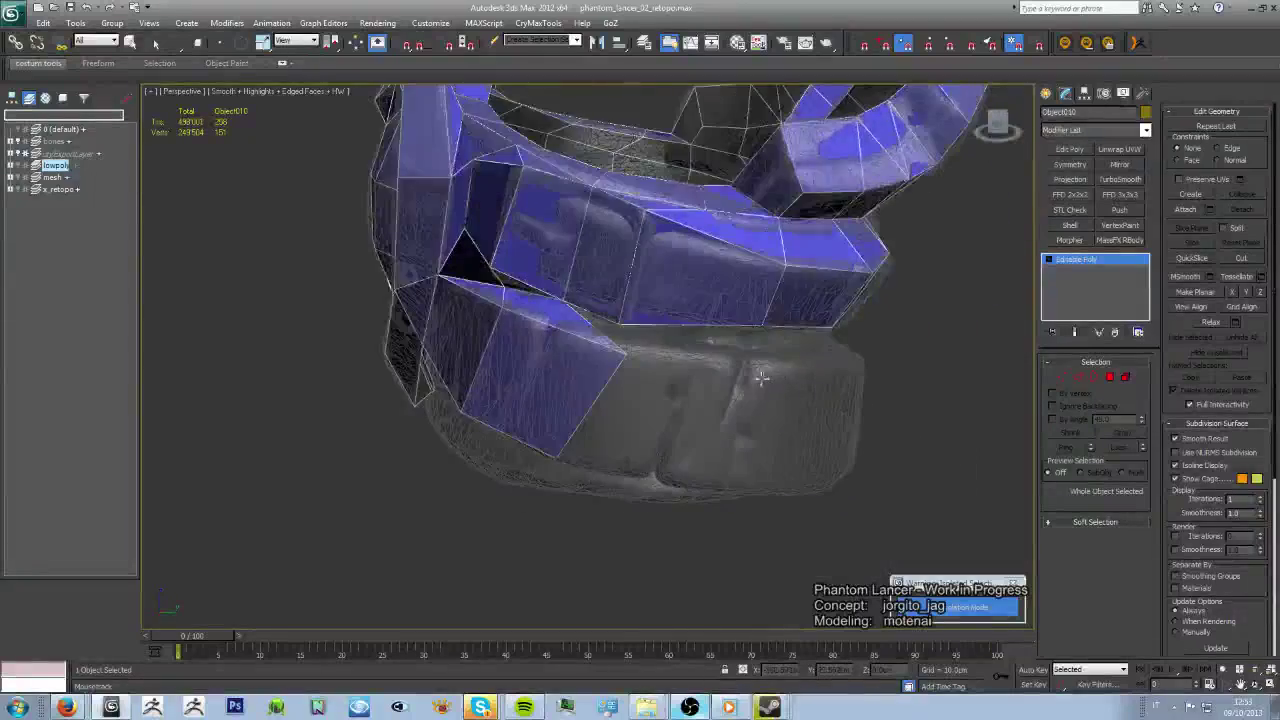
- Extend the cage over the lower band edge, bringing it to about 264 faces
scroll(660, 333, up, 3)
mouse_move(660, 333)
alt+middle_down()
mouse_move(605, 308)
mouse_move(688, 355)
mouse_move(726, 337)
mouse_move(632, 380)
mouse_move(686, 420)
mouse_move(578, 345)
mouse_move(670, 369)
alt+middle_up()
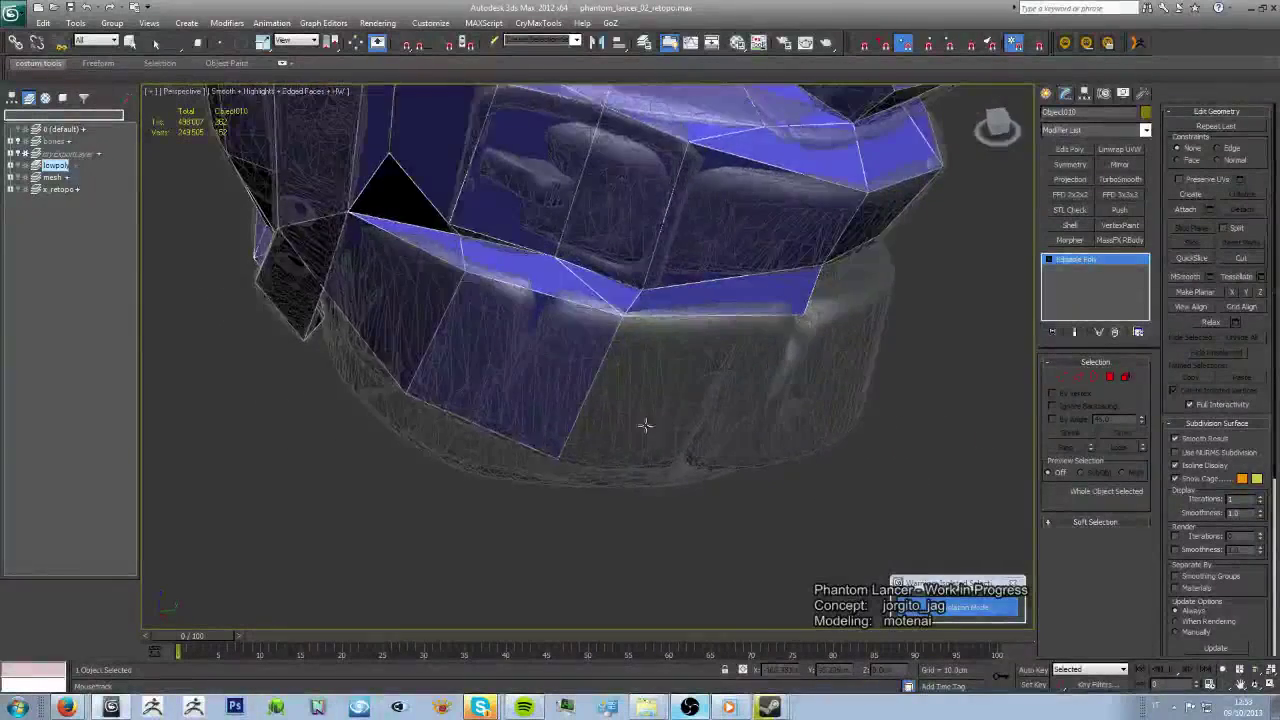
alt+middle_drag(645, 425, 489, 369)
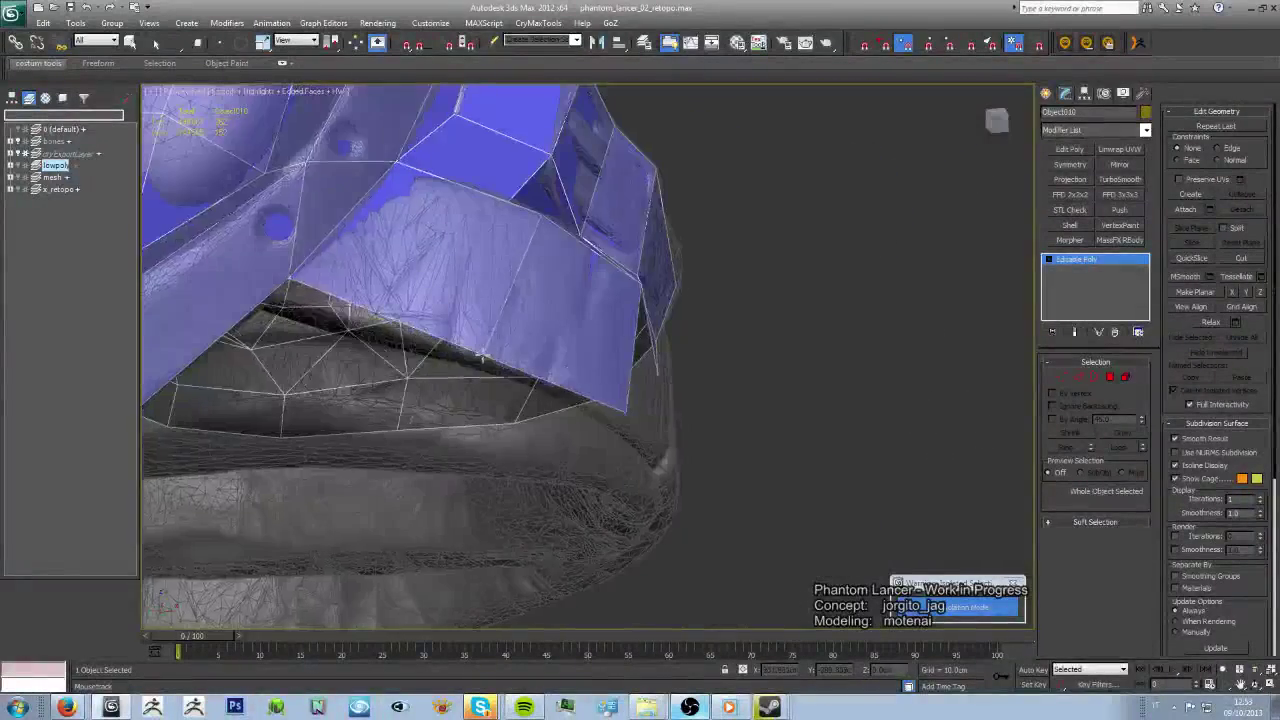
scroll(481, 358, down, 5)
scroll(589, 446, up, 4)
mouse_move(589, 446)
alt+middle_down()
mouse_move(649, 396)
mouse_move(600, 430)
alt+middle_up()
scroll(486, 434, up, 4)
scroll(409, 374, up, 3)
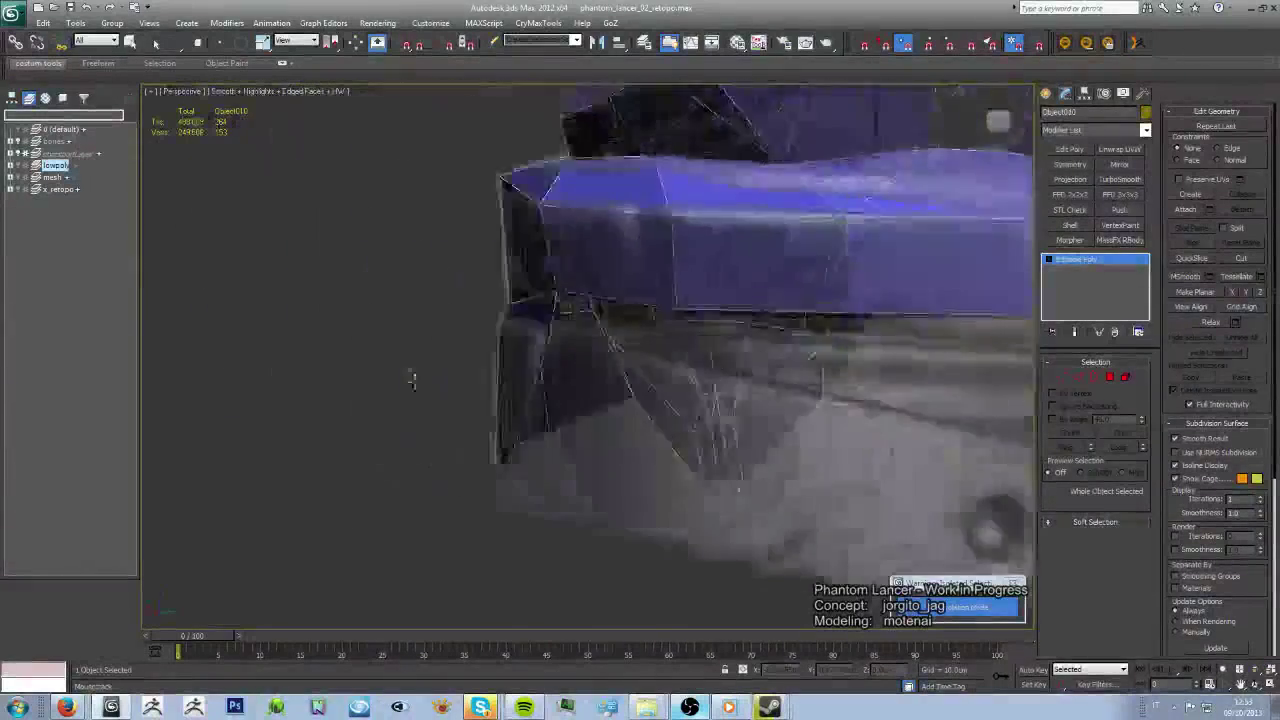
alt+middle_drag(409, 374, 680, 365)
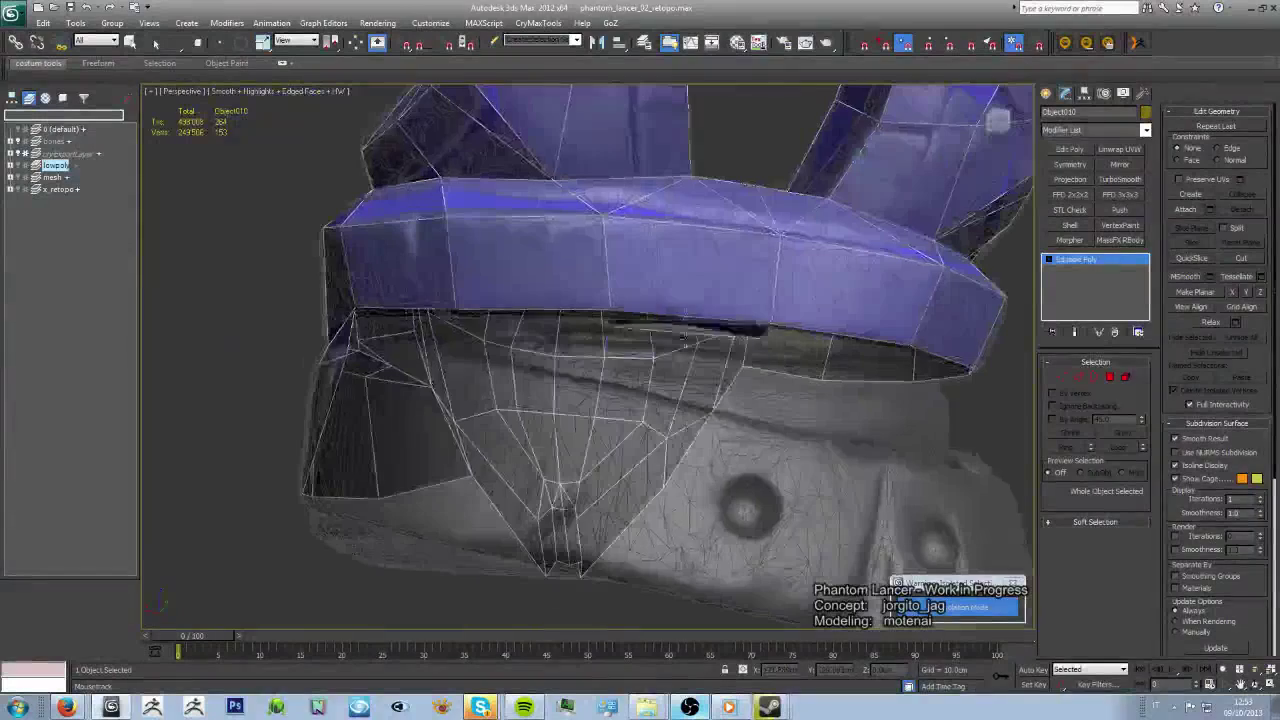
- Select a cage face on the band and orbit from a low angle to the armor's left side
click(690, 365)
scroll(690, 365, up, 3)
mouse_move(677, 423)
alt+middle_down()
mouse_move(737, 349)
mouse_move(668, 310)
alt+middle_up()
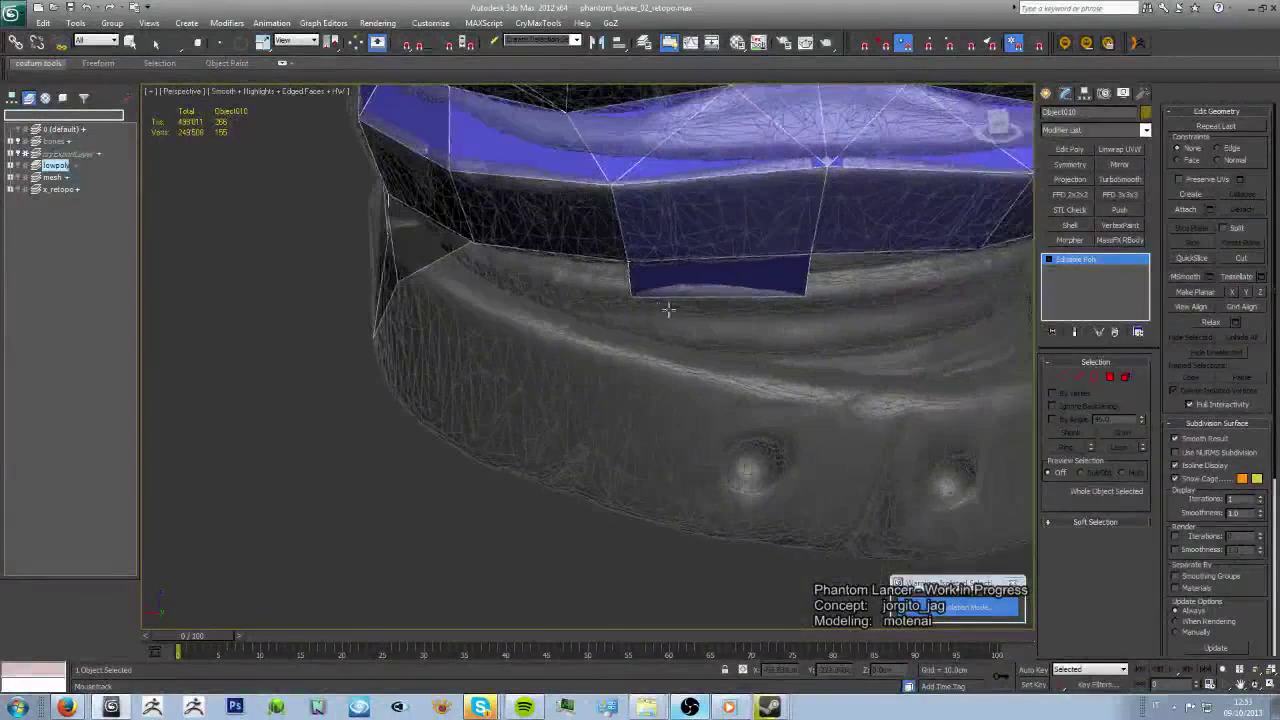
alt+middle_drag(827, 359, 781, 298)
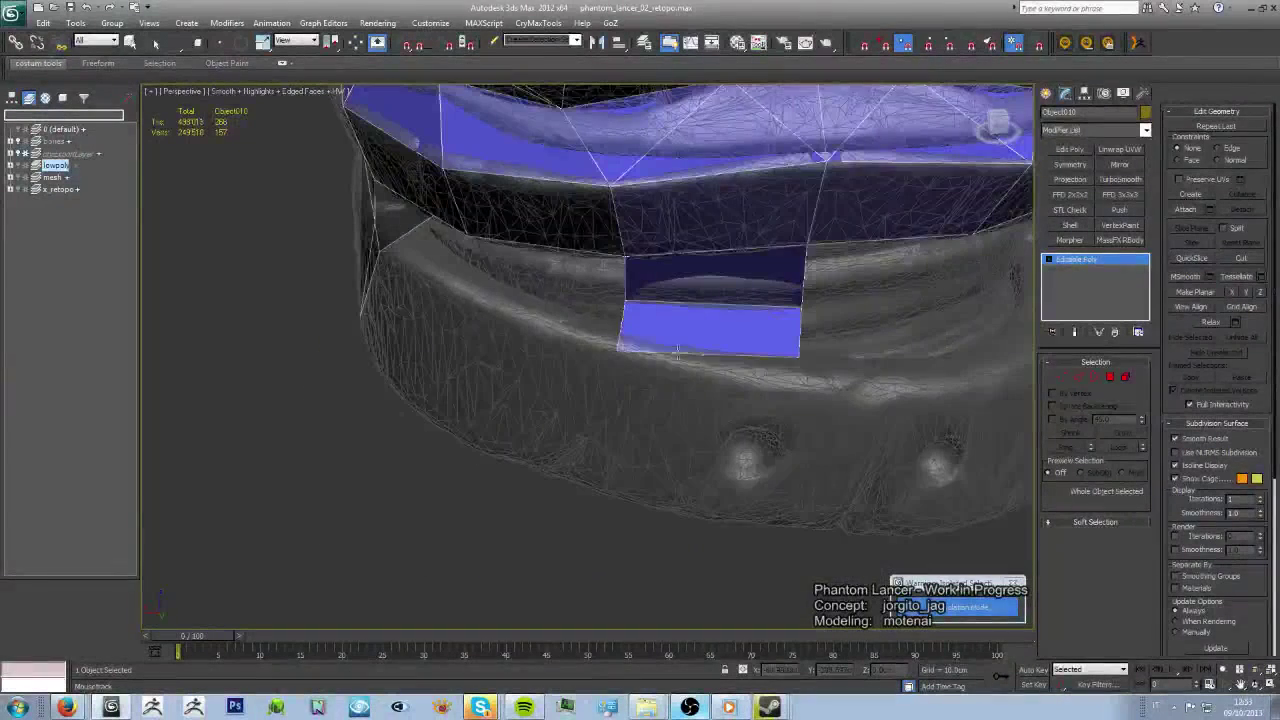
mouse_move(779, 390)
alt+middle_down()
mouse_move(853, 390)
mouse_move(829, 343)
mouse_move(865, 345)
mouse_move(805, 348)
alt+middle_up()
alt+middle_drag(596, 327, 649, 352)
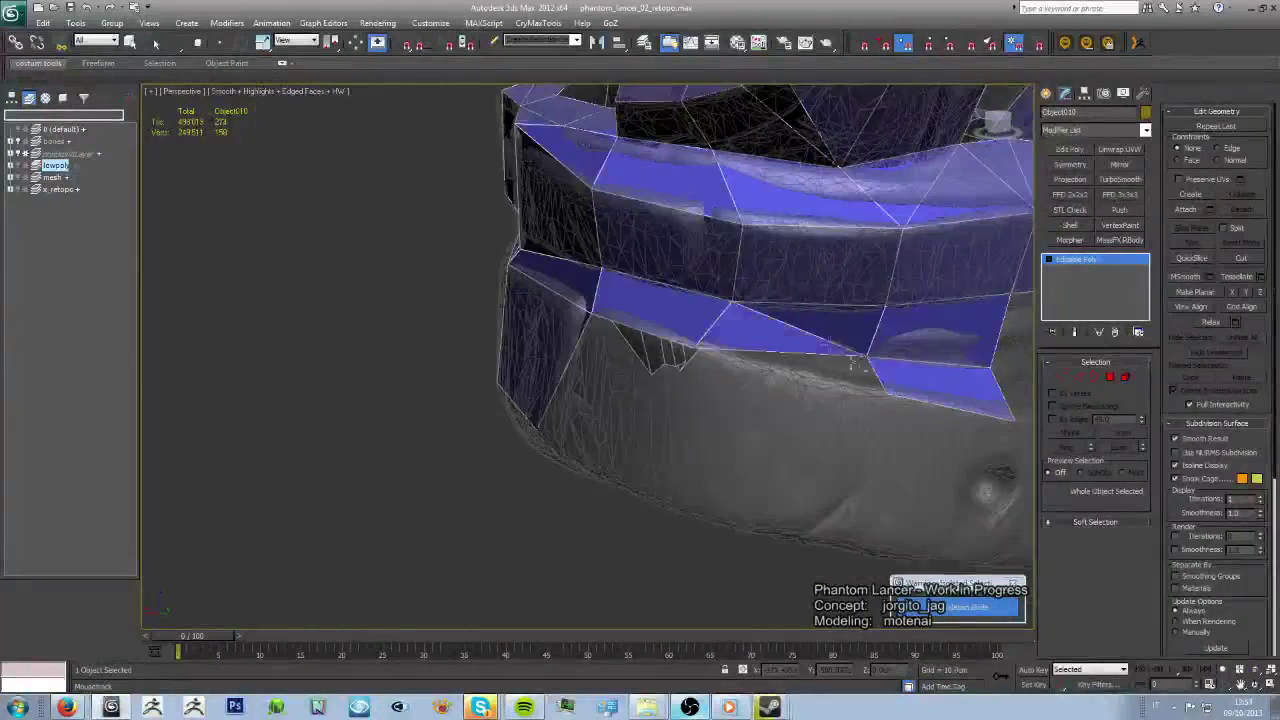
alt+middle_drag(852, 365, 790, 362)
scroll(760, 360, down, 4)
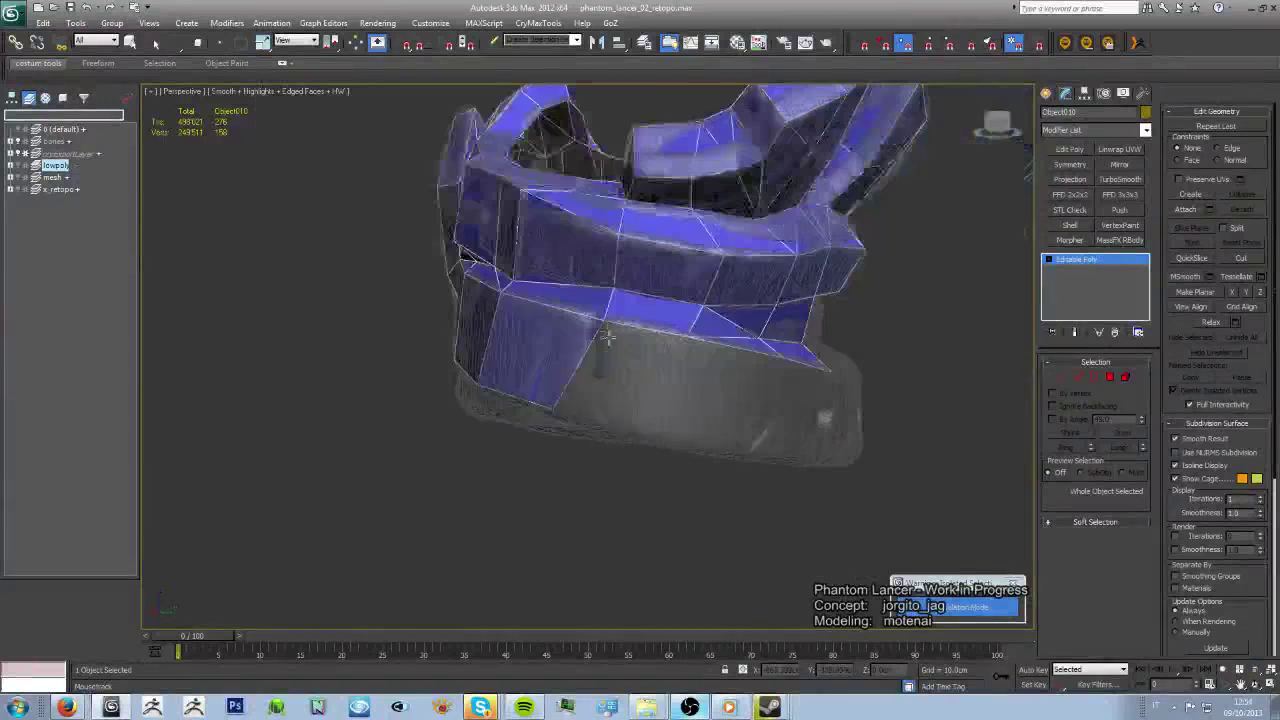
- Orbit around the armor's front to frame the buckle and top band for new faces
alt+middle_drag(660, 437, 771, 465)
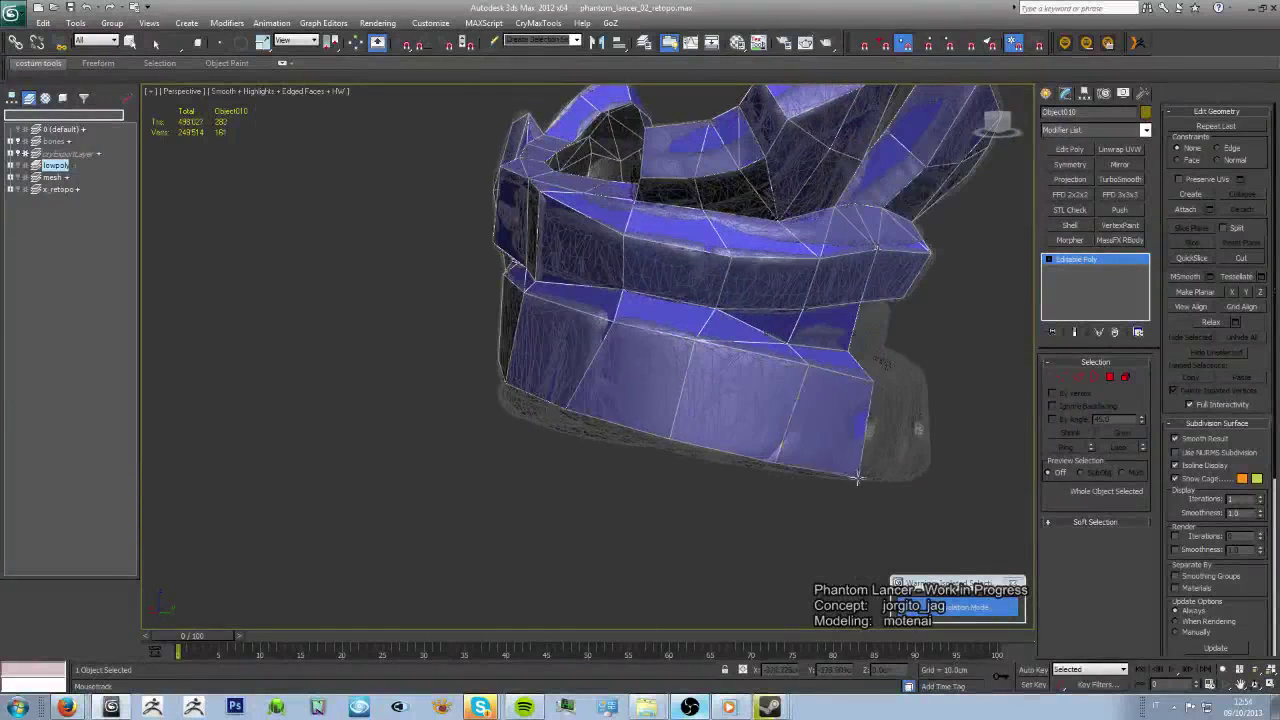
alt+middle_drag(857, 479, 641, 369)
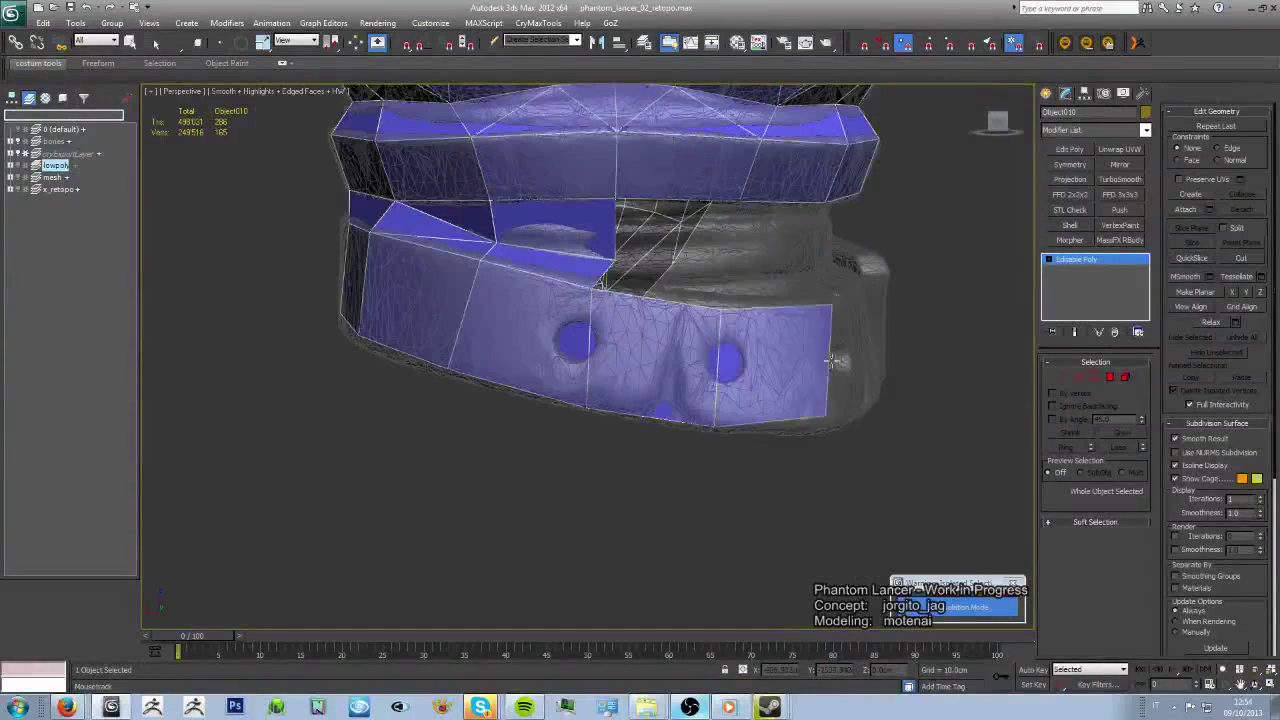
alt+middle_drag(831, 362, 677, 425)
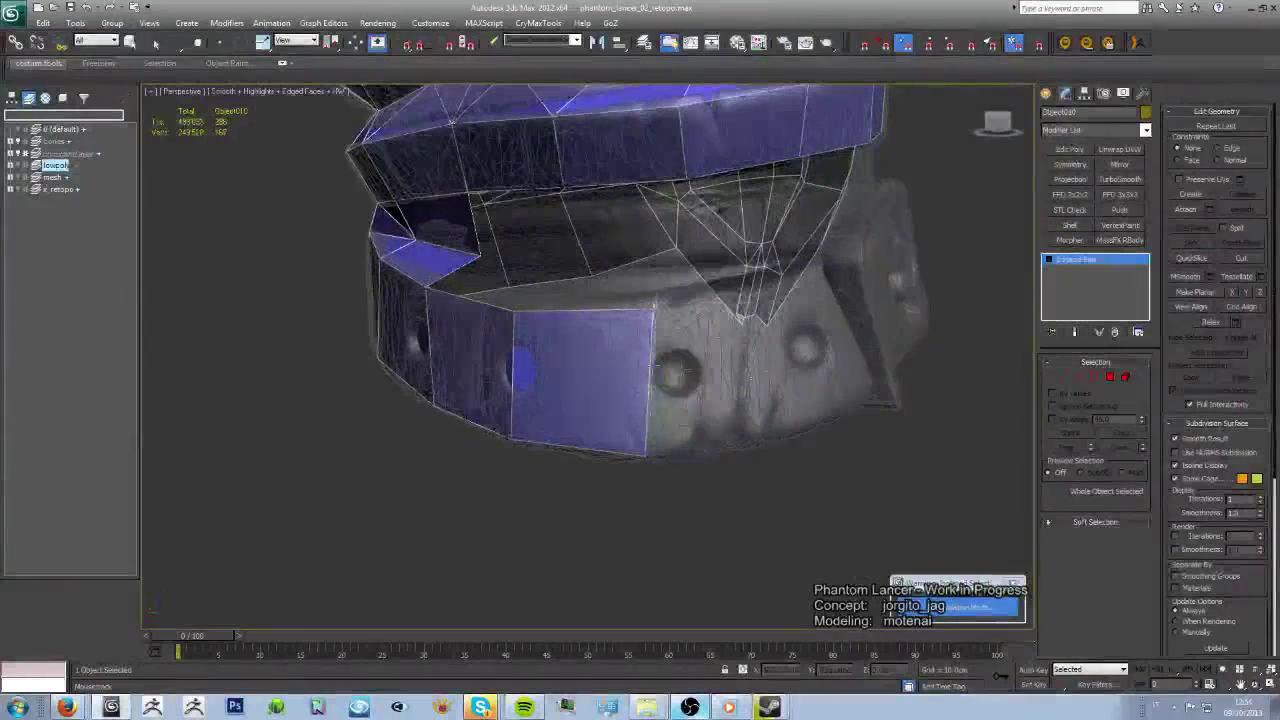
alt+middle_drag(656, 368, 652, 470)
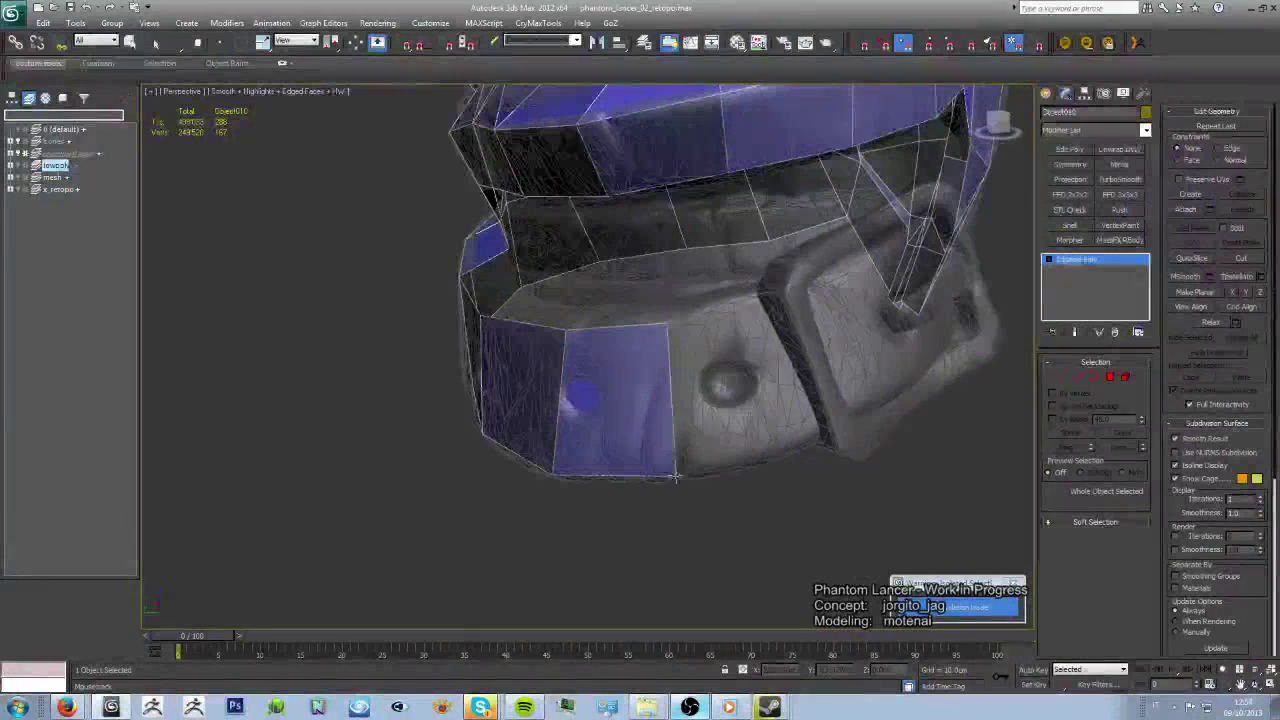
alt+middle_drag(786, 271, 800, 300)
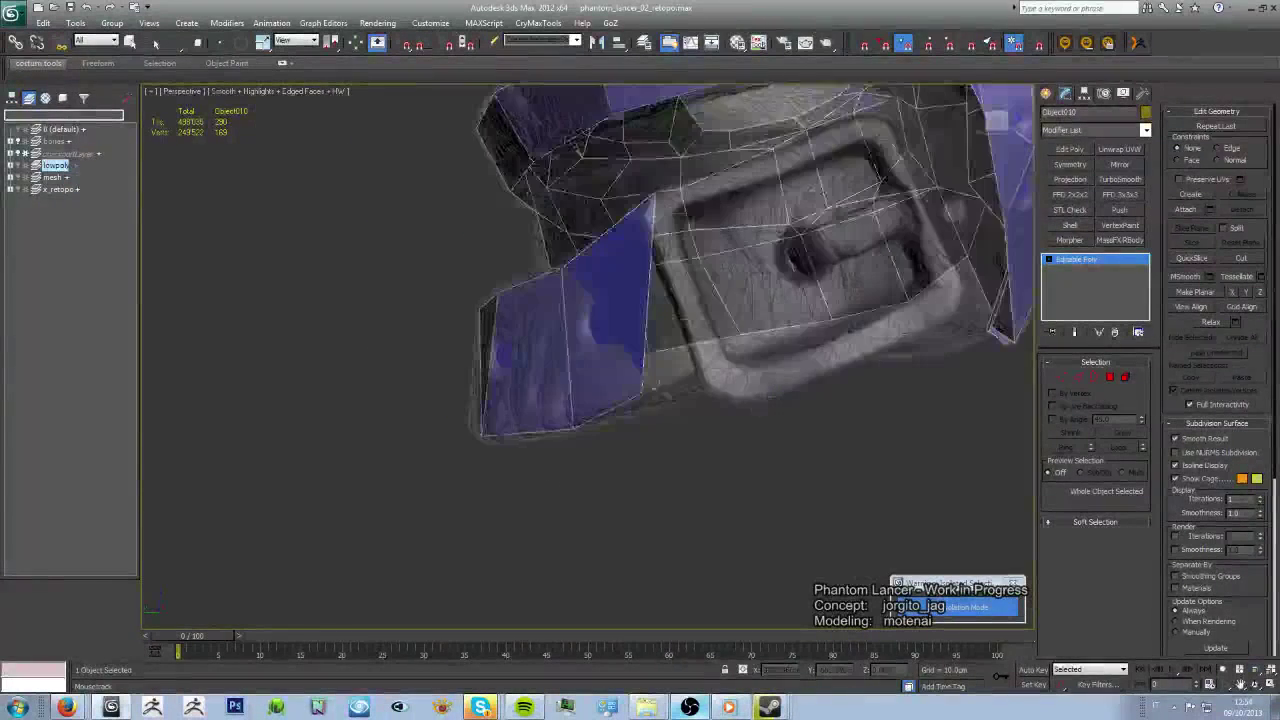
mouse_move(745, 401)
alt+middle_down()
mouse_move(740, 440)
mouse_move(820, 471)
mouse_move(777, 426)
mouse_move(637, 408)
alt+middle_up()
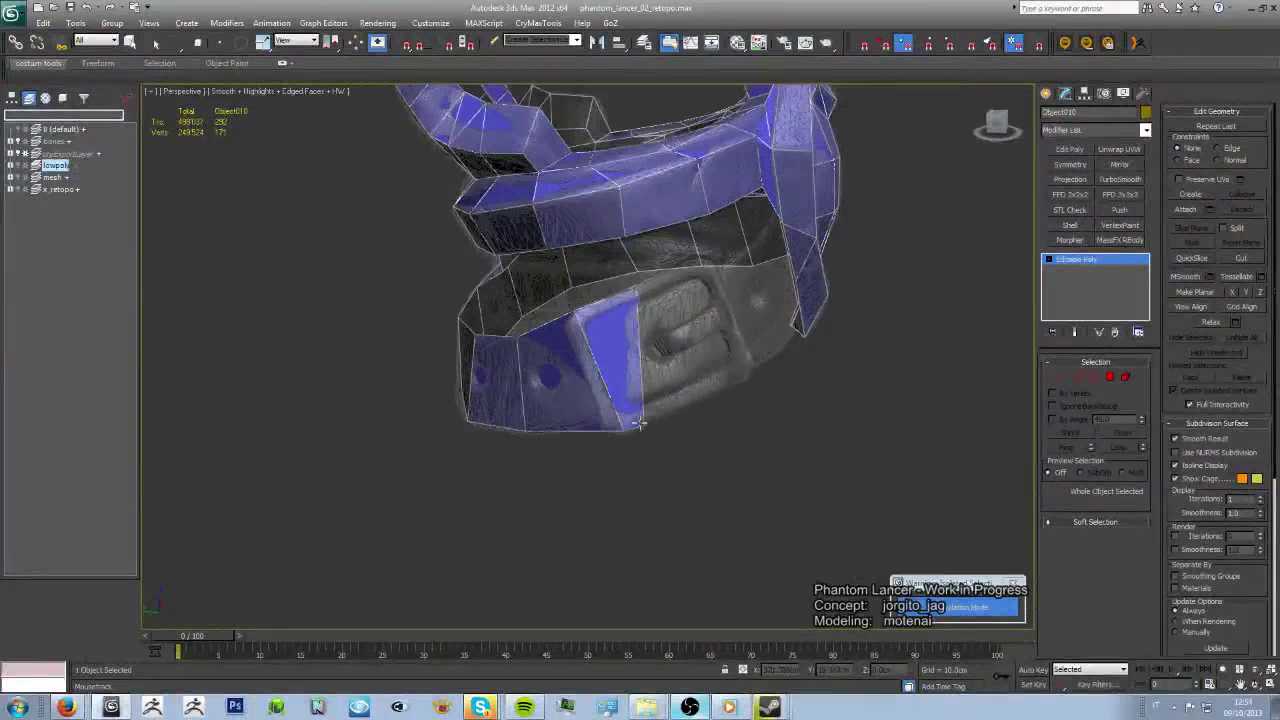
alt+middle_drag(647, 285, 619, 398)
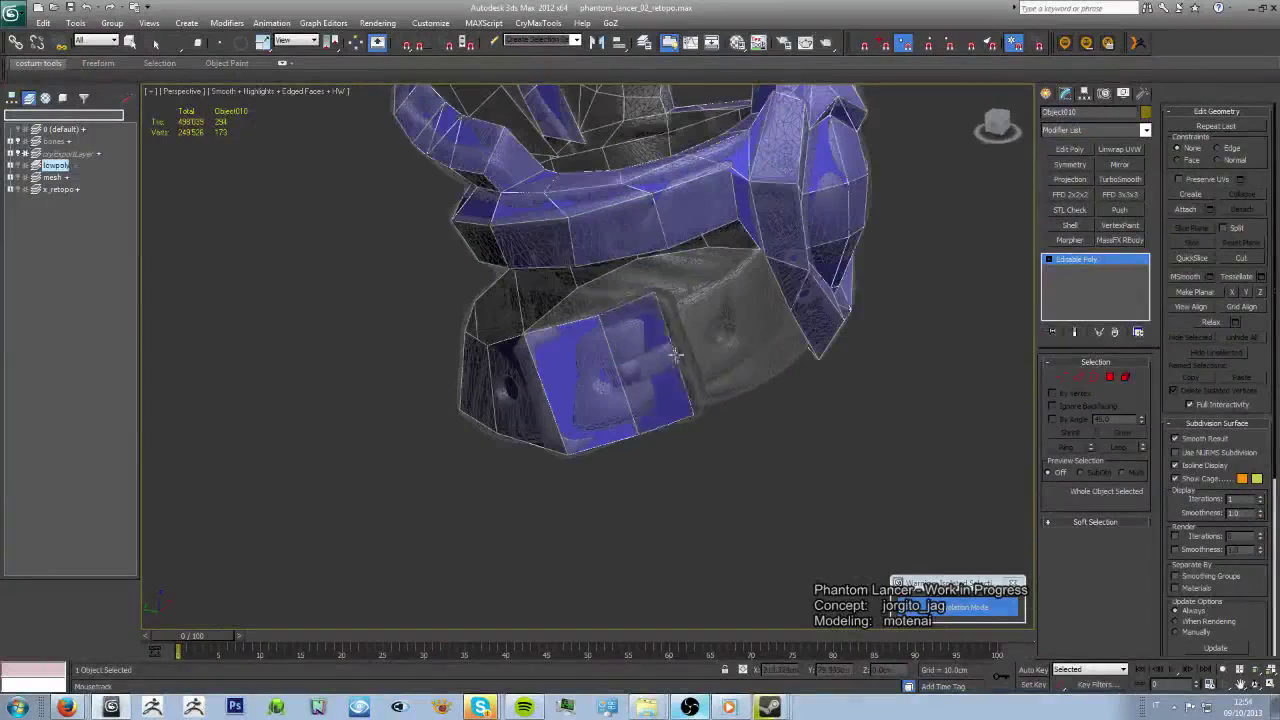
scroll(722, 331, up, 3)
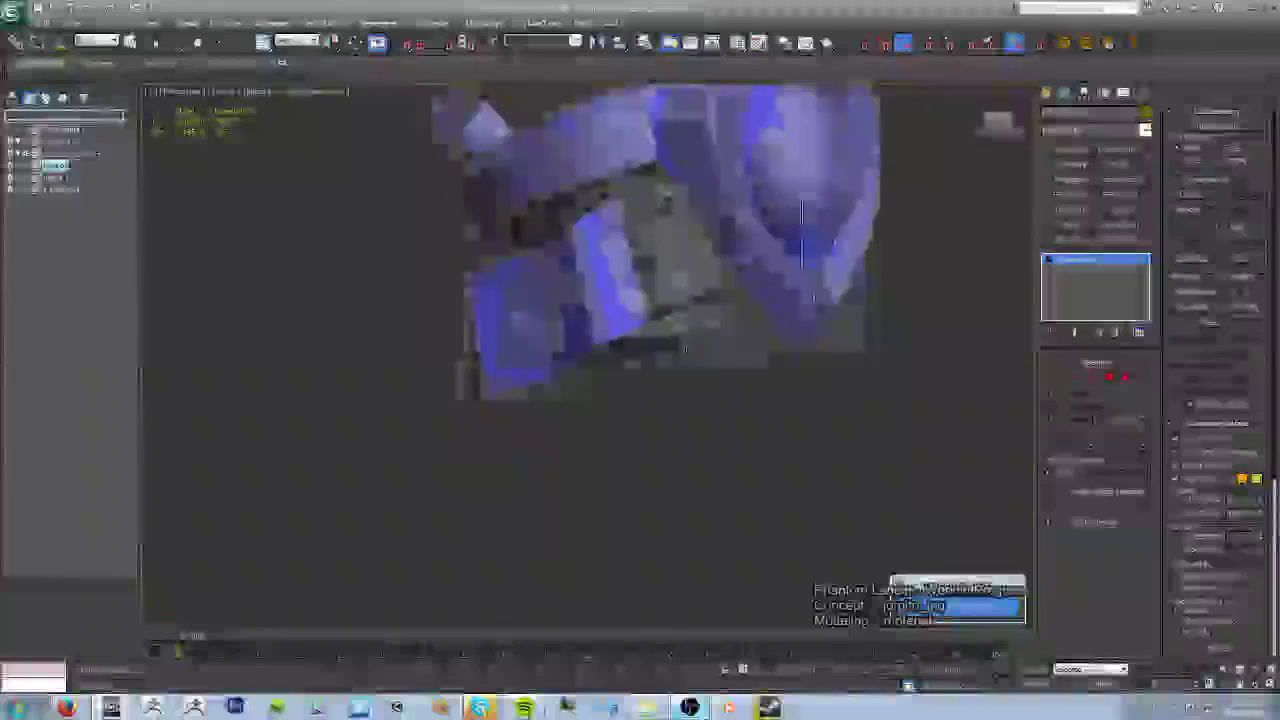
scroll(722, 331, up, 3)
- Inspect the lower band and the new face beside the buckle from low angles
mouse_move(722, 331)
alt+middle_down()
mouse_move(694, 423)
mouse_move(659, 430)
mouse_move(729, 437)
mouse_move(652, 390)
mouse_move(713, 290)
mouse_move(840, 400)
alt+middle_up()
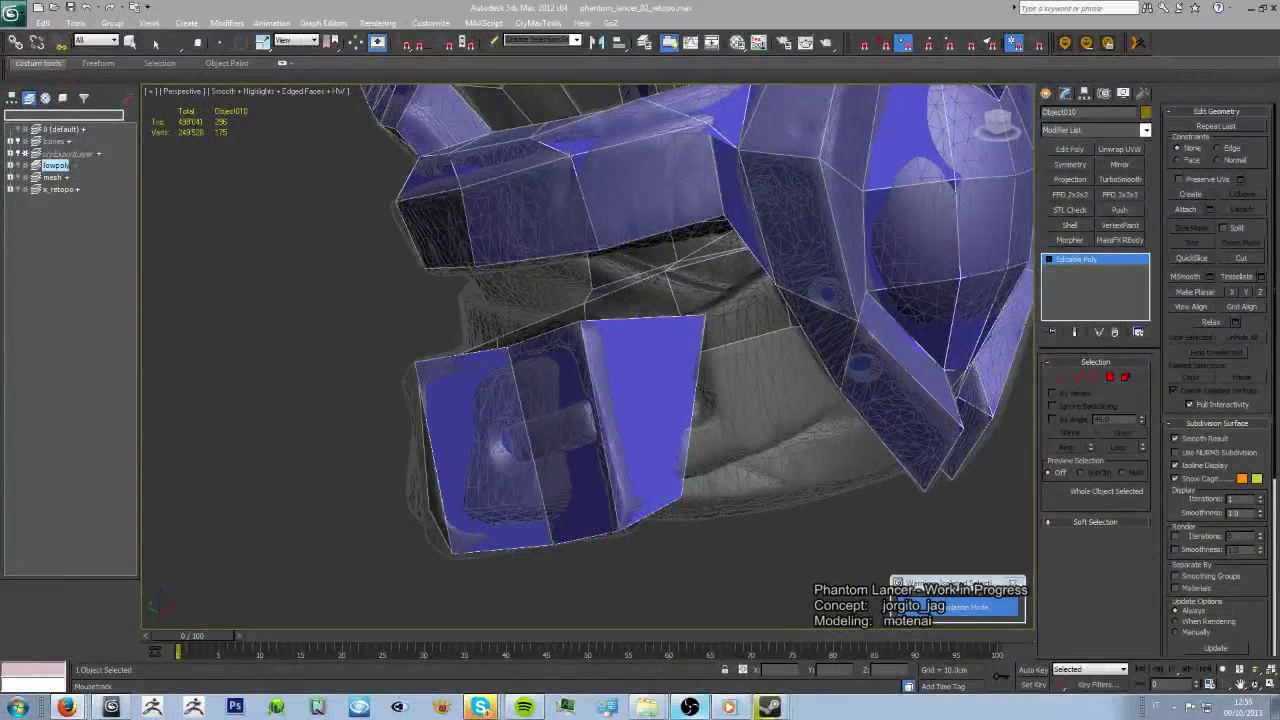
mouse_move(508, 390)
alt+middle_down()
mouse_move(690, 450)
mouse_move(633, 461)
alt+middle_up()
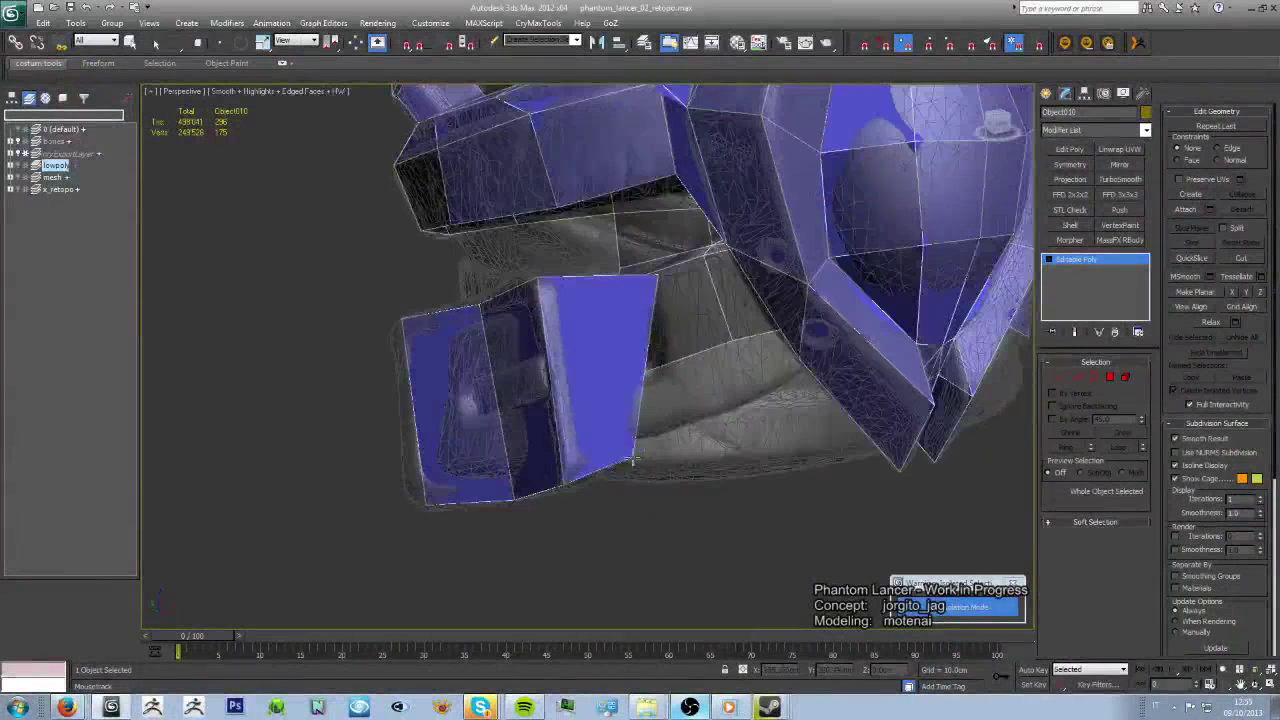
alt+middle_drag(779, 304, 758, 366)
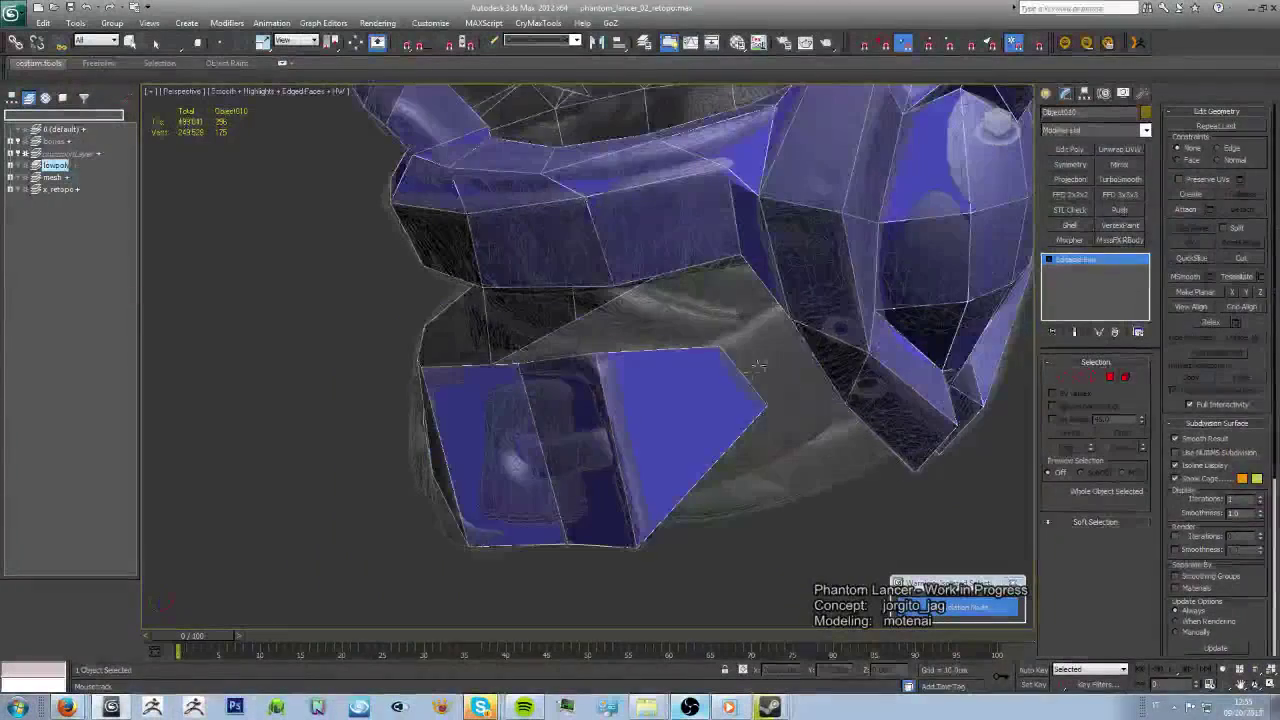
mouse_move(775, 424)
alt+middle_down()
mouse_move(718, 322)
mouse_move(687, 428)
alt+middle_up()
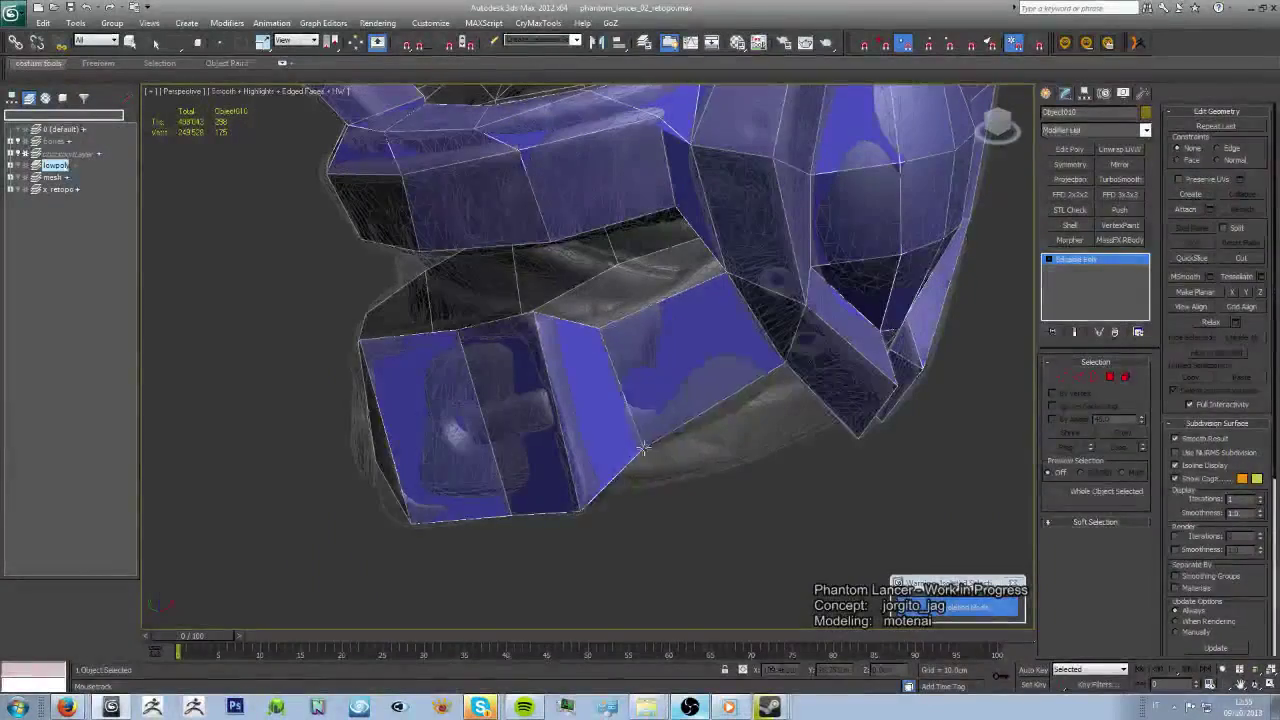
mouse_move(643, 447)
alt+middle_down()
mouse_move(651, 223)
mouse_move(735, 303)
mouse_move(766, 278)
alt+middle_up()
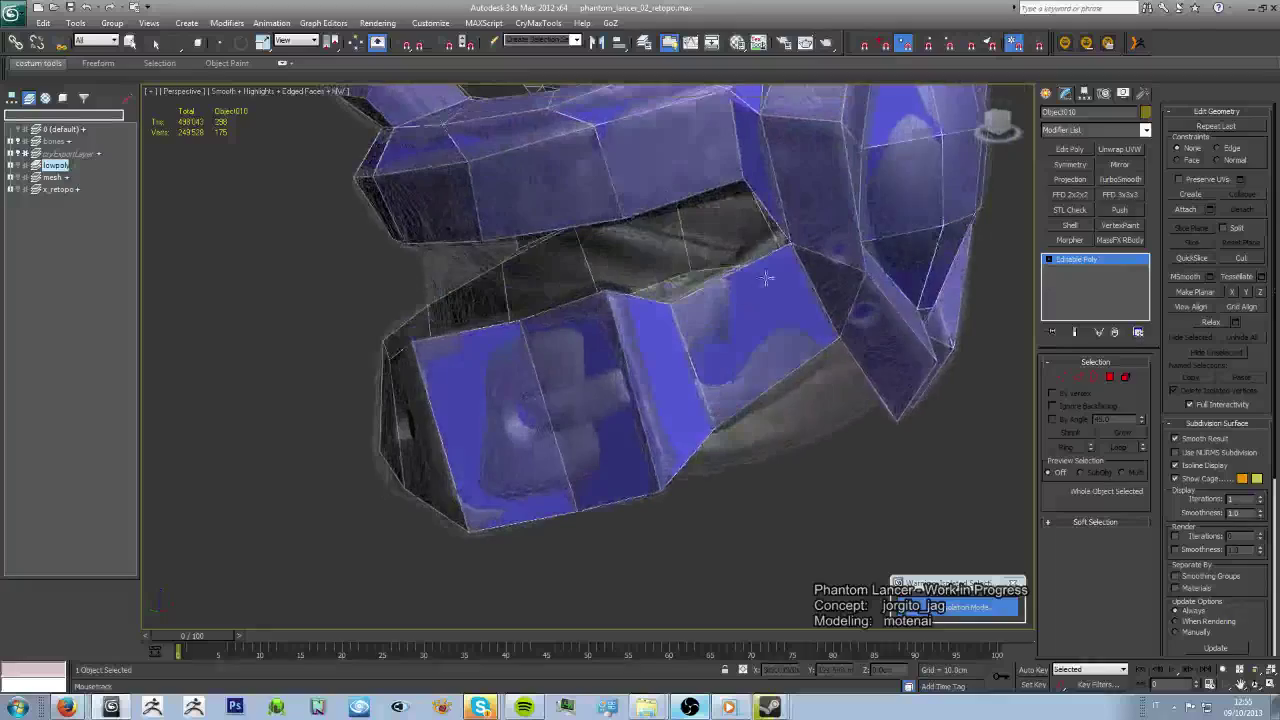
mouse_move(668, 220)
alt+middle_down()
mouse_move(677, 334)
mouse_move(595, 280)
mouse_move(489, 263)
alt+middle_up()
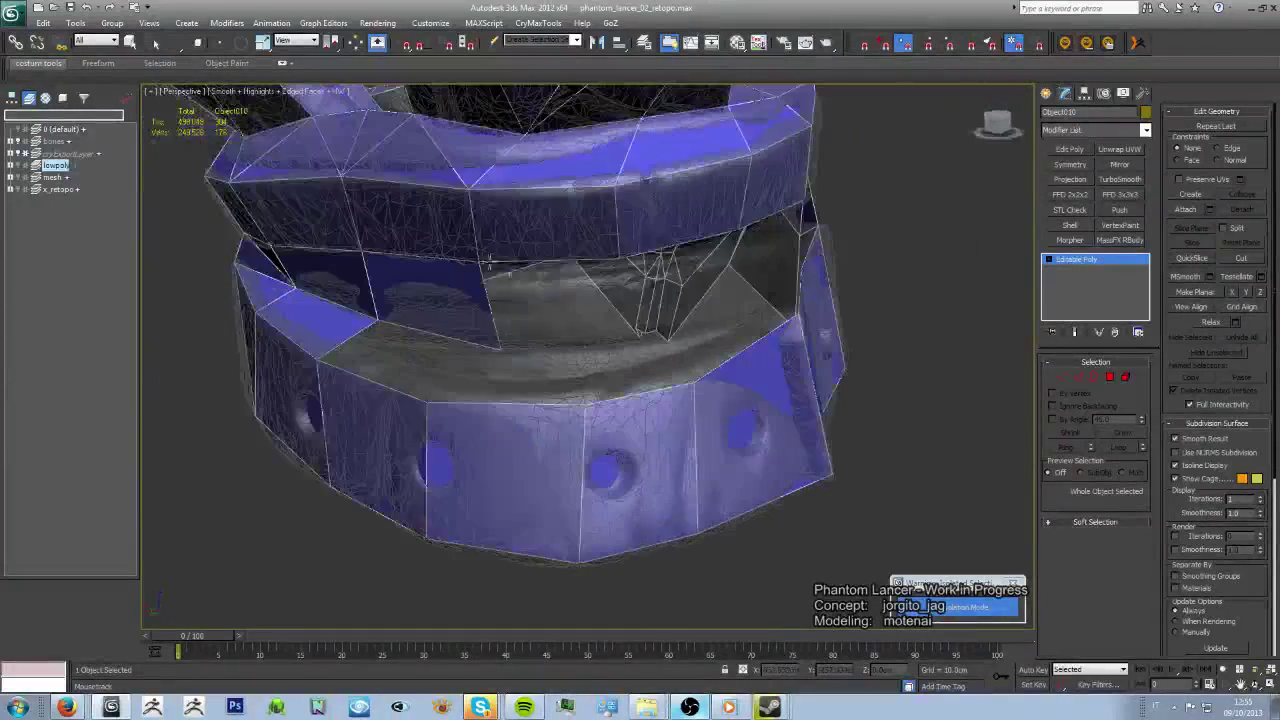
alt+middle_drag(703, 330, 650, 373)
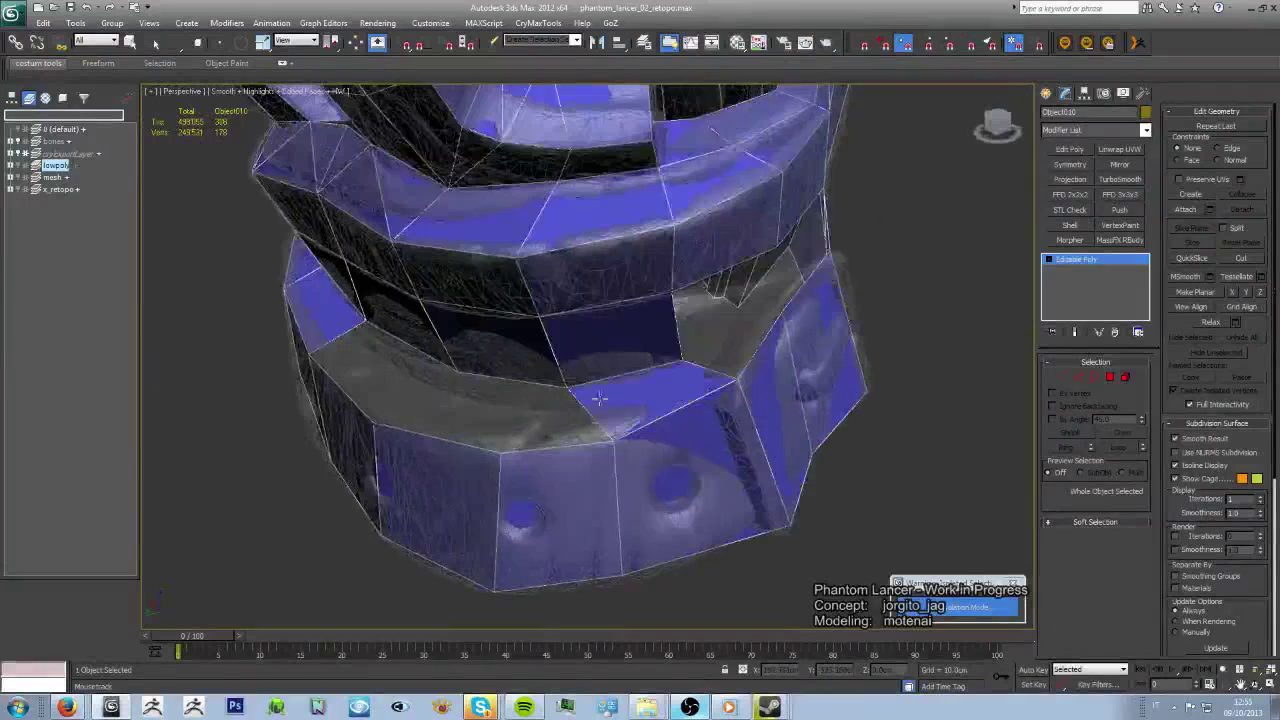
- Close in on the lower bands and view the rim from underneath
alt+middle_drag(508, 357, 589, 423)
scroll(418, 459, up, 3)
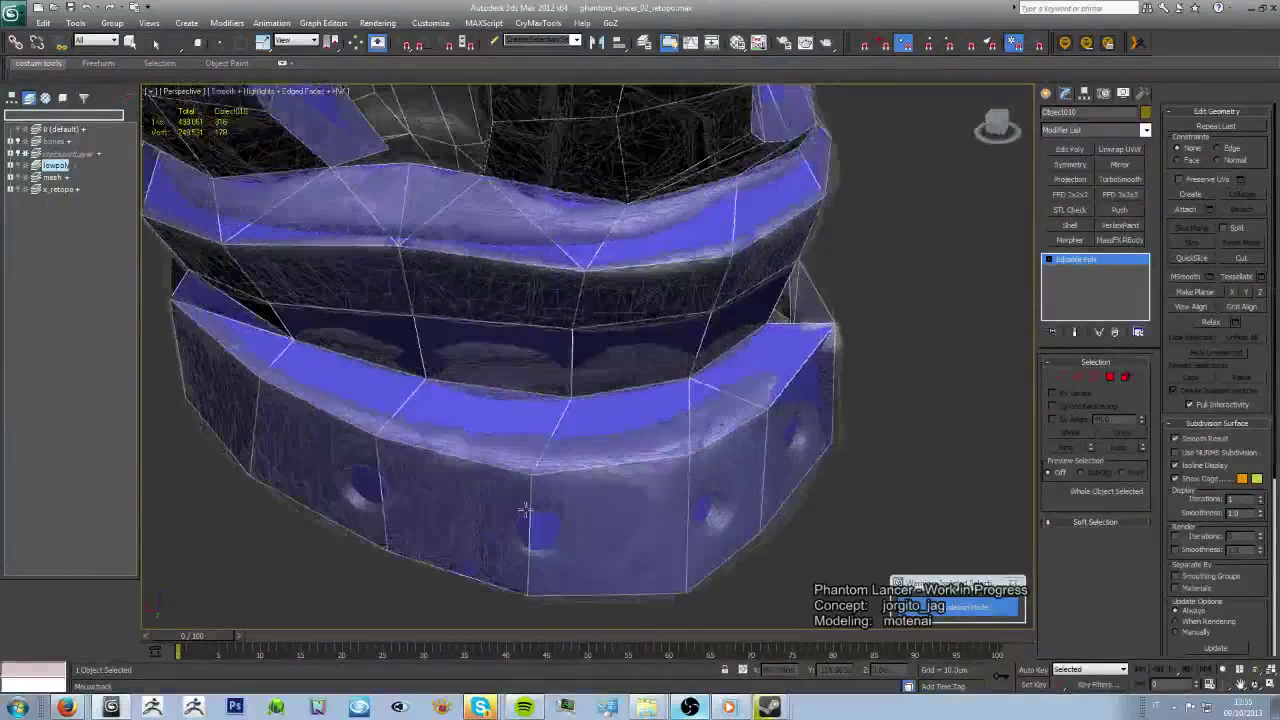
alt+middle_drag(418, 459, 640, 435)
scroll(706, 432, up, 3)
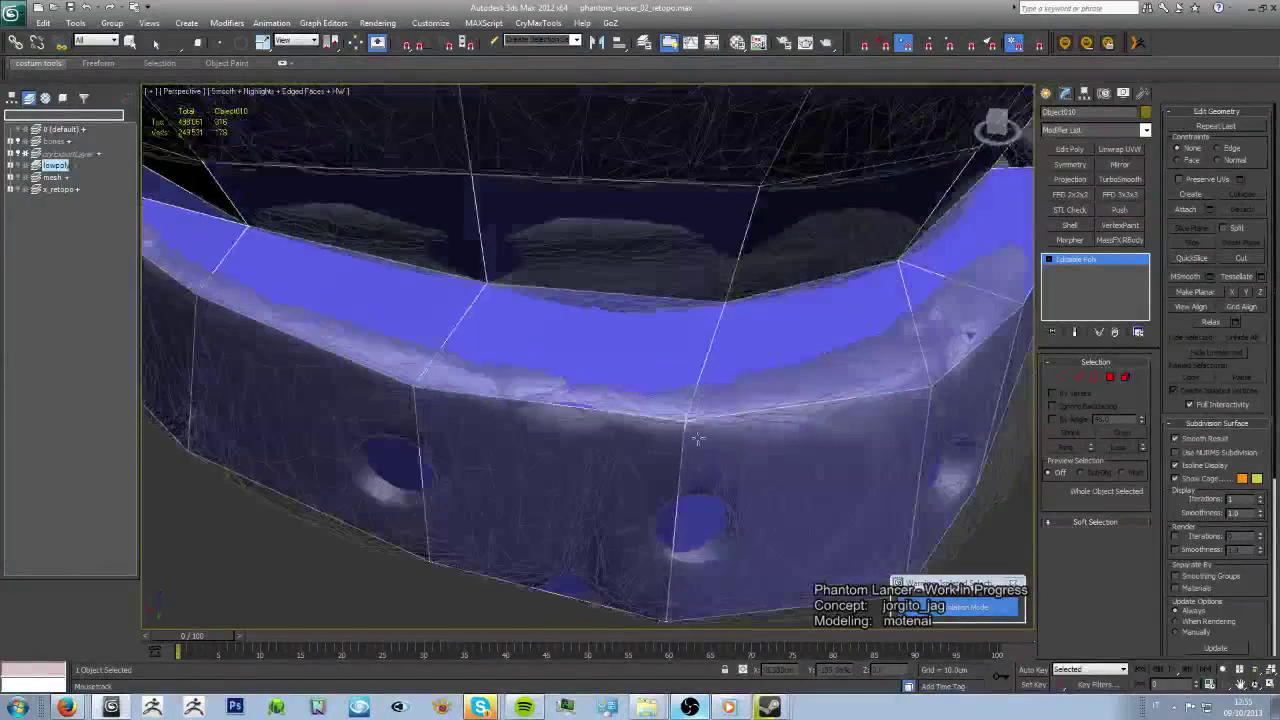
scroll(697, 437, down, 3)
mouse_move(805, 358)
alt+middle_down()
mouse_move(823, 394)
mouse_move(680, 207)
mouse_move(709, 280)
mouse_move(650, 292)
mouse_move(660, 330)
mouse_move(704, 376)
mouse_move(720, 360)
mouse_move(678, 307)
alt+middle_up()
mouse_move(704, 192)
alt+middle_down()
mouse_move(831, 271)
mouse_move(686, 320)
mouse_move(783, 396)
alt+middle_up()
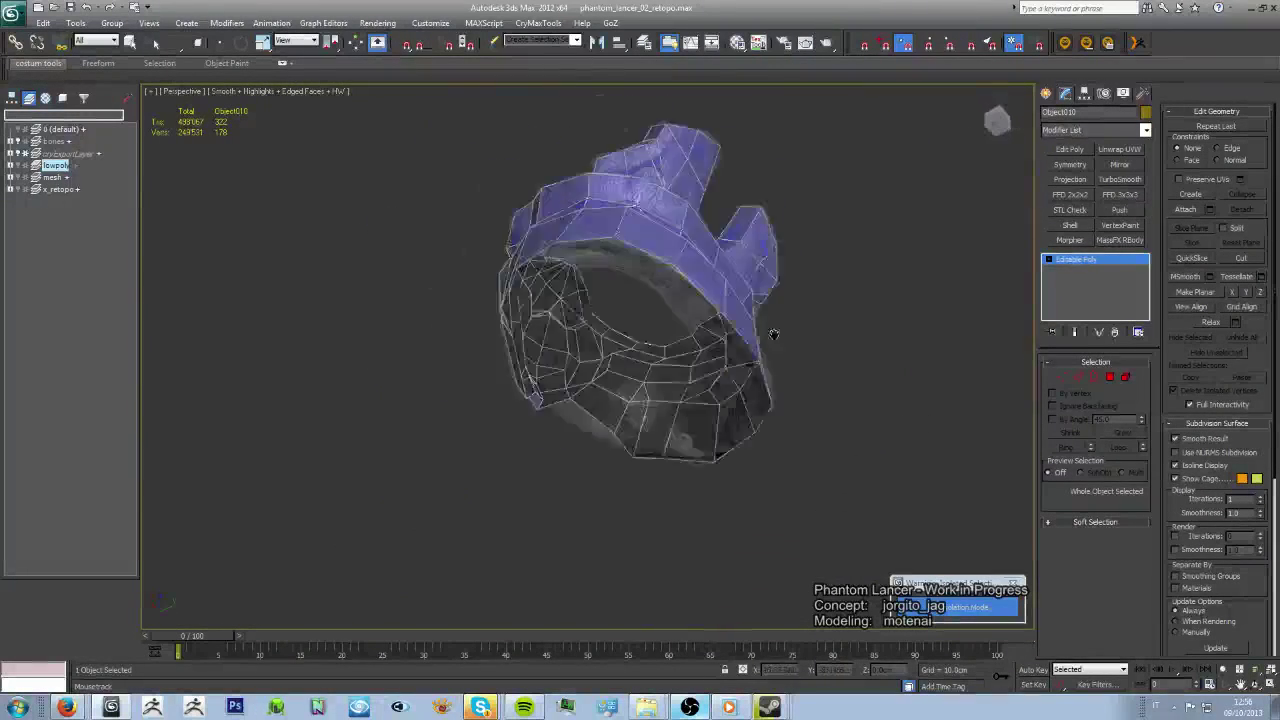
- Zoom in on the lower band and orbit to a front view of the lower armor
alt+middle_drag(773, 334, 837, 423)
scroll(837, 423, up, 5)
scroll(850, 425, up, 2)
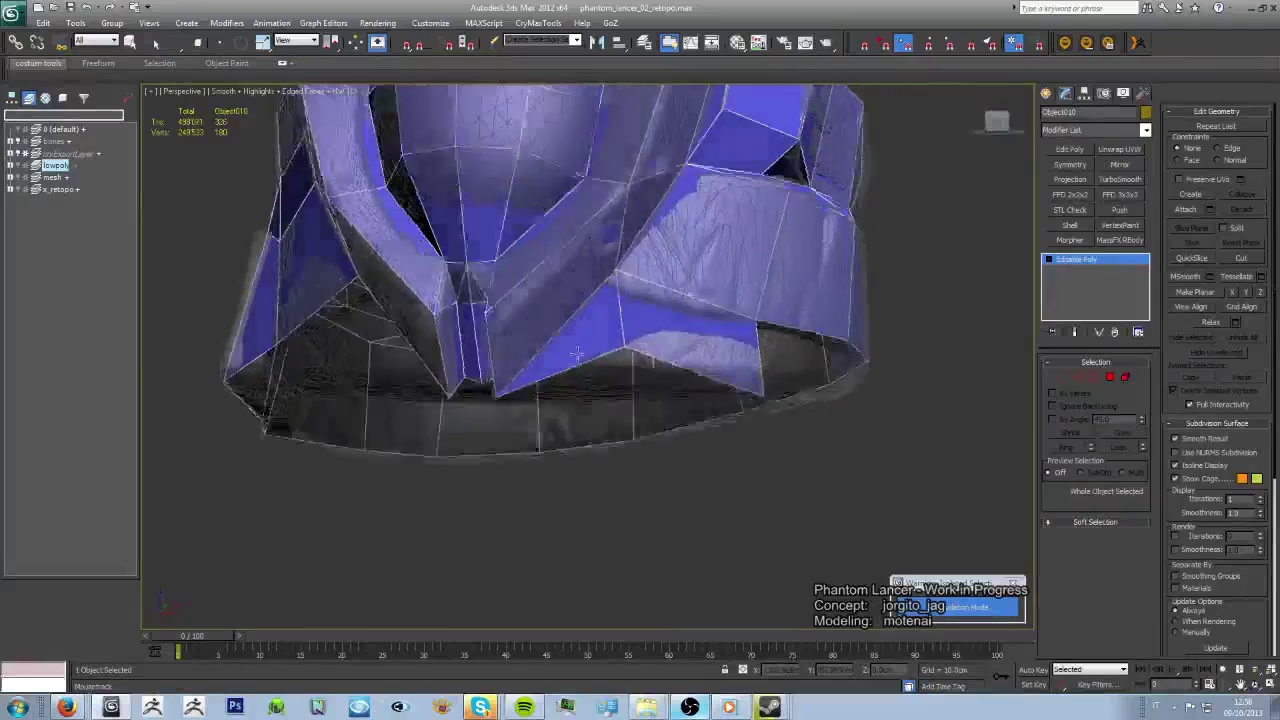
alt+middle_drag(577, 354, 606, 463)
scroll(606, 463, up, 4)
mouse_move(590, 415)
alt+middle_down()
mouse_move(566, 397)
mouse_move(578, 451)
mouse_move(604, 376)
mouse_move(527, 329)
alt+middle_up()
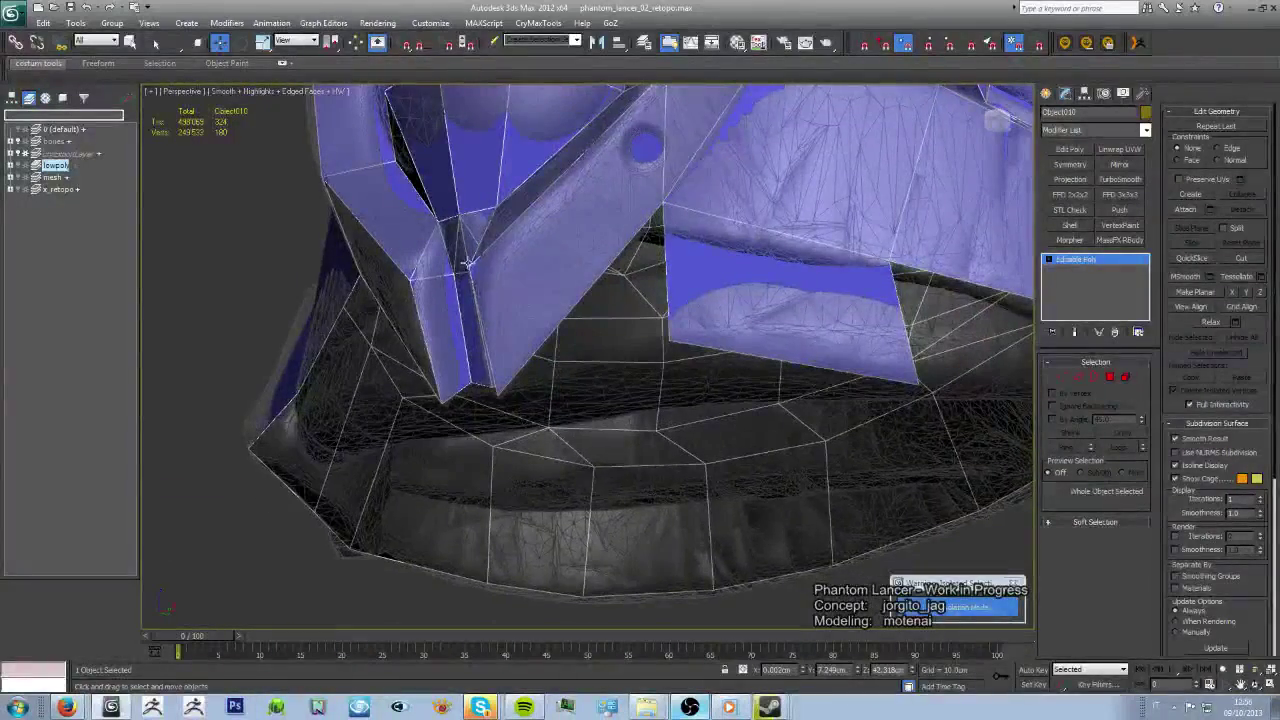
- Use Cut (Alt+C) to slice new edges across the ring's inner opening on the lower rim
key(alt+c)
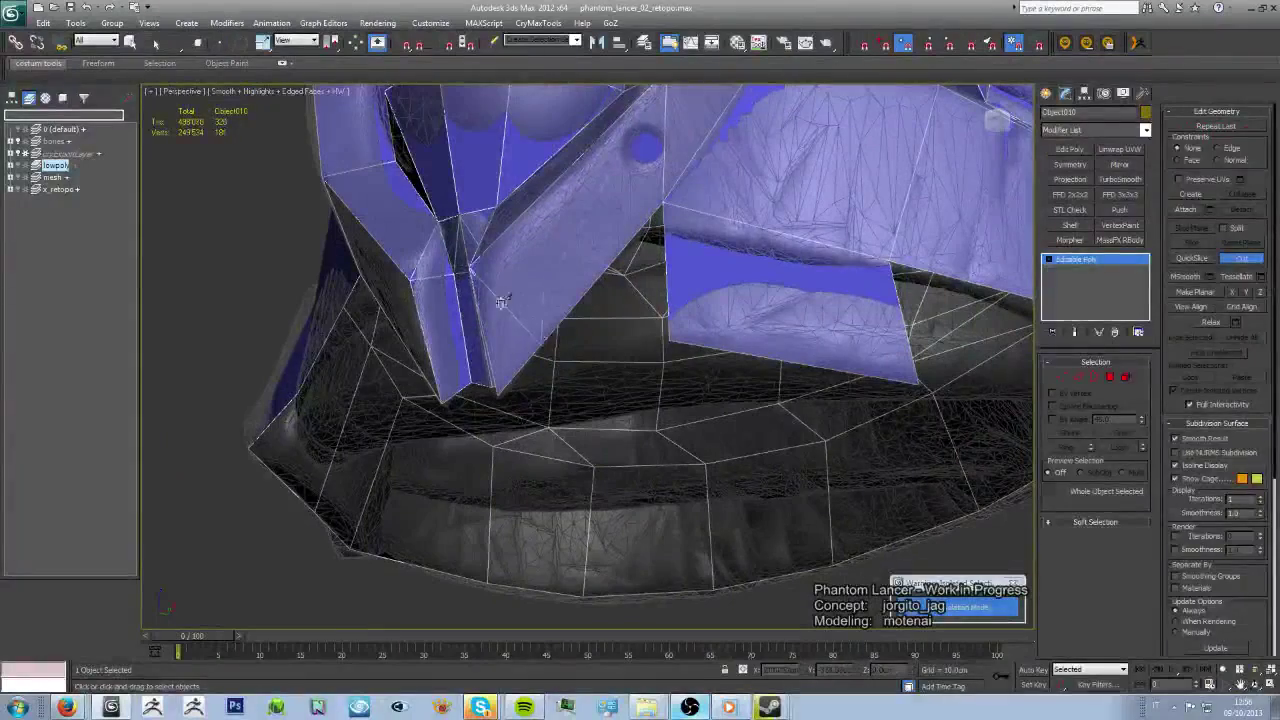
alt+middle_drag(501, 302, 591, 258)
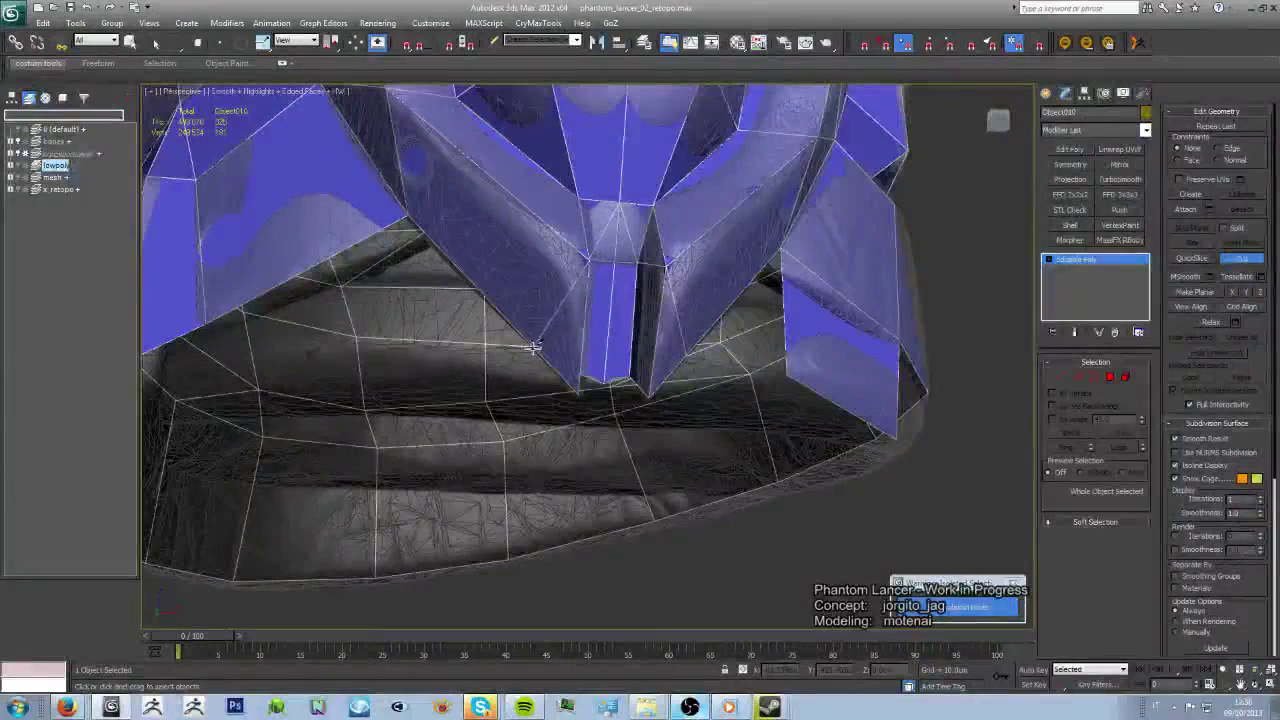
mouse_move(731, 404)
alt+middle_down()
mouse_move(763, 294)
mouse_move(571, 314)
mouse_move(553, 233)
mouse_move(608, 366)
mouse_move(790, 292)
alt+middle_up()
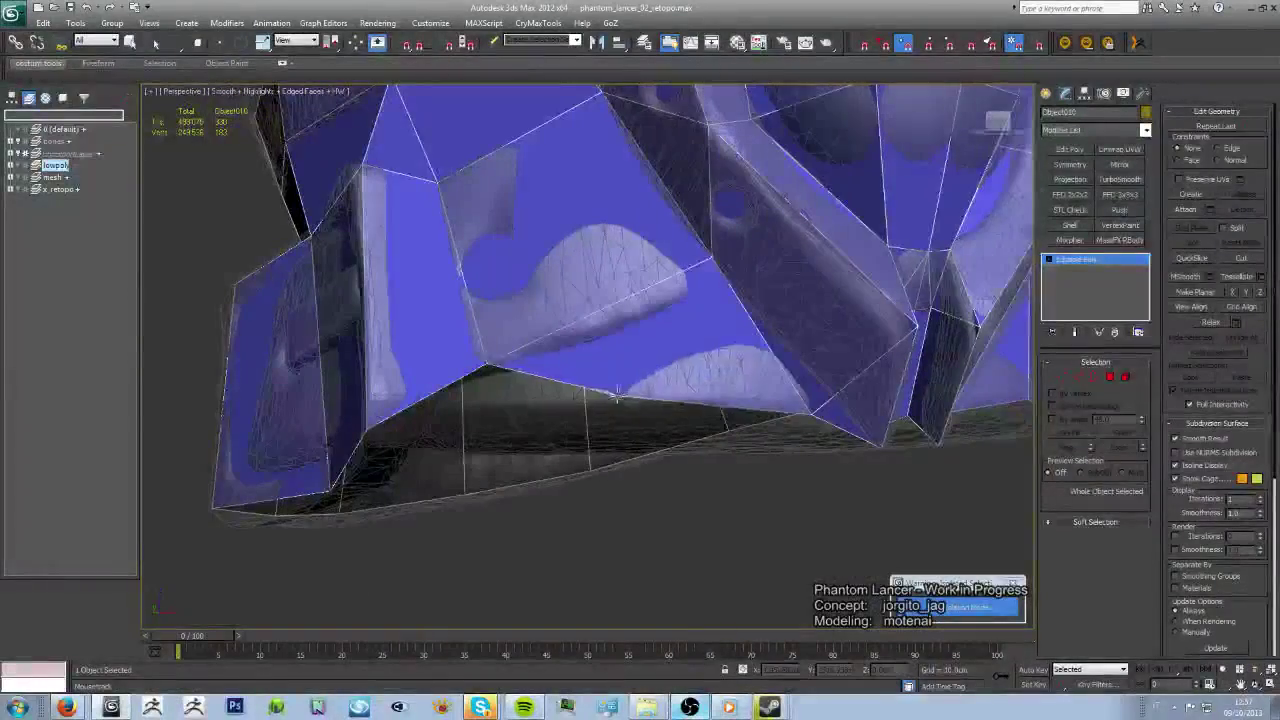
mouse_move(617, 394)
alt+middle_down()
mouse_move(747, 421)
mouse_move(697, 273)
mouse_move(806, 314)
mouse_move(737, 351)
mouse_move(777, 329)
mouse_move(783, 203)
alt+middle_up()
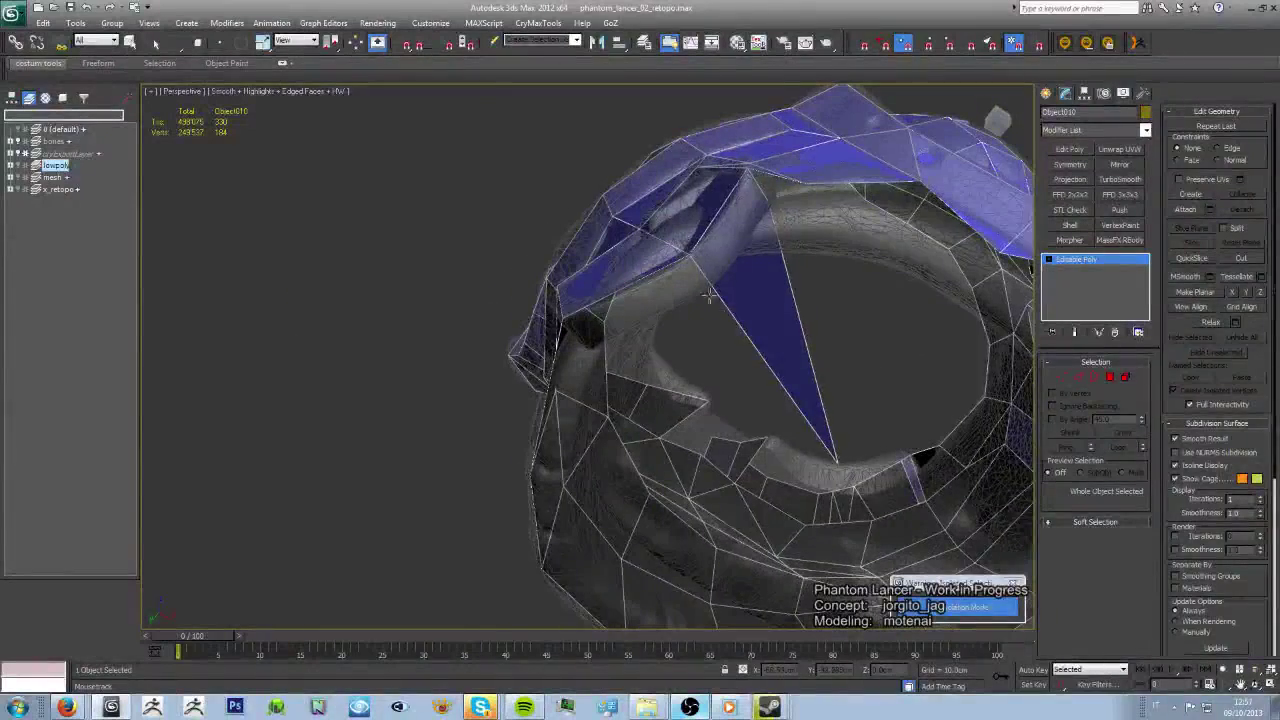
- Review the rim ring from below, above and the side, facing its opening
mouse_move(590, 350)
alt+middle_down()
mouse_move(607, 284)
mouse_move(637, 257)
mouse_move(697, 257)
alt+middle_up()
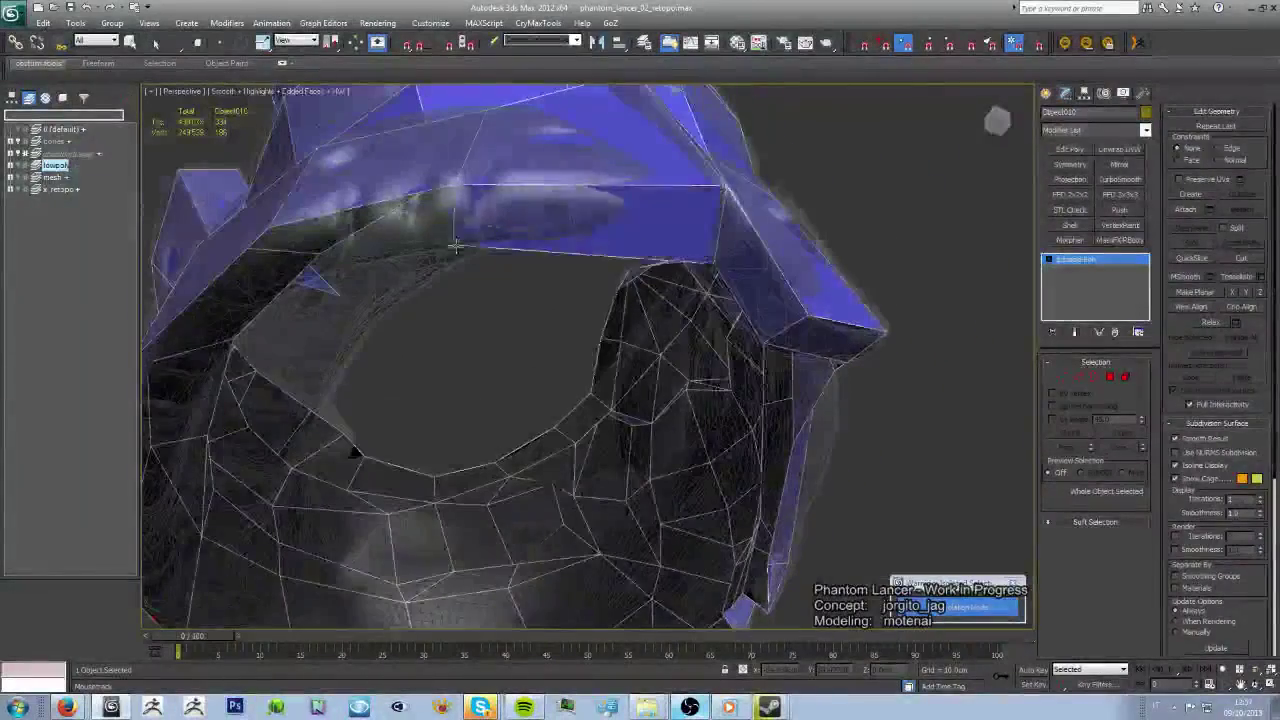
alt+middle_drag(465, 243, 515, 277)
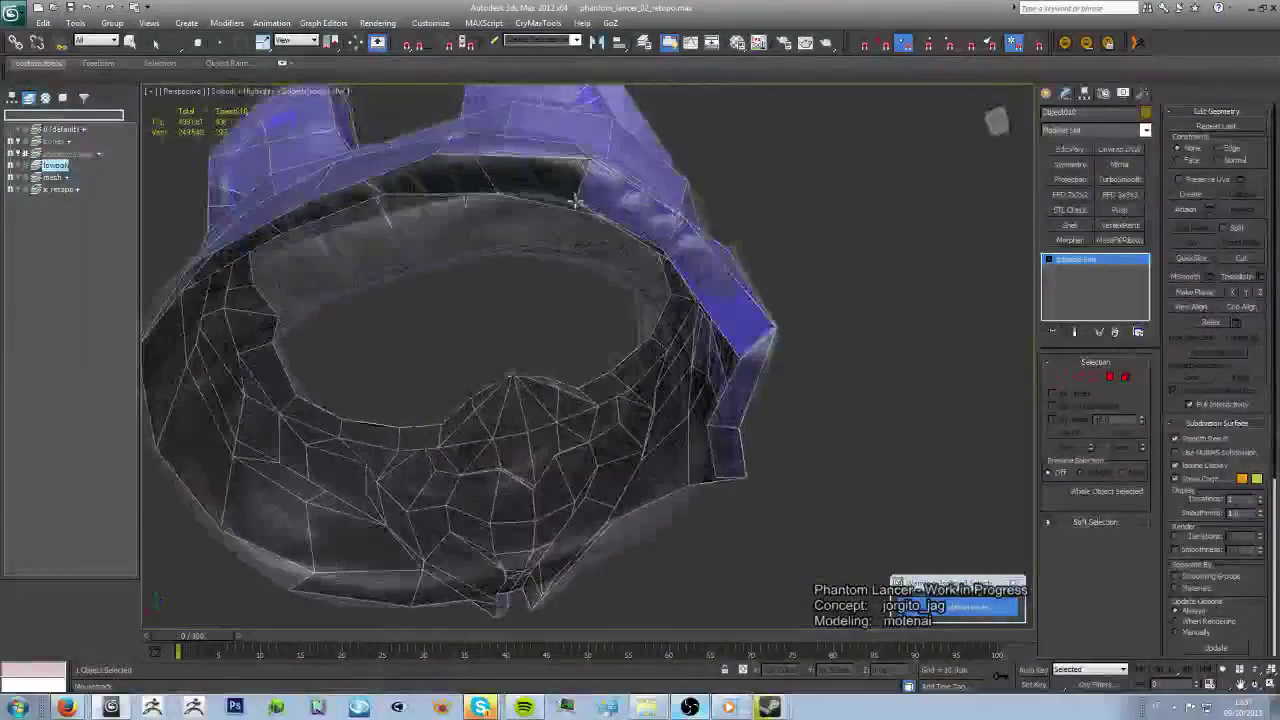
alt+middle_drag(575, 202, 595, 220)
mouse_move(457, 213)
alt+middle_down()
mouse_move(794, 306)
mouse_move(771, 280)
mouse_move(805, 220)
alt+middle_up()
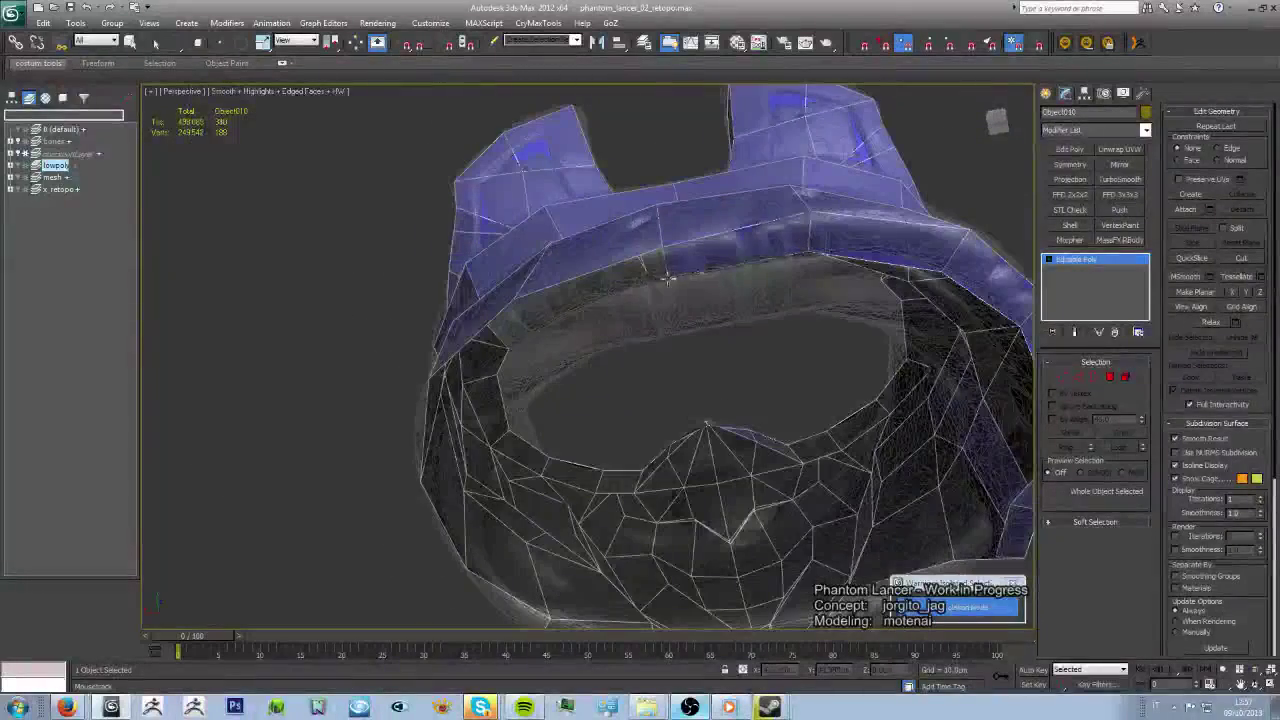
mouse_move(532, 327)
alt+middle_down()
mouse_move(652, 333)
mouse_move(694, 312)
alt+middle_up()
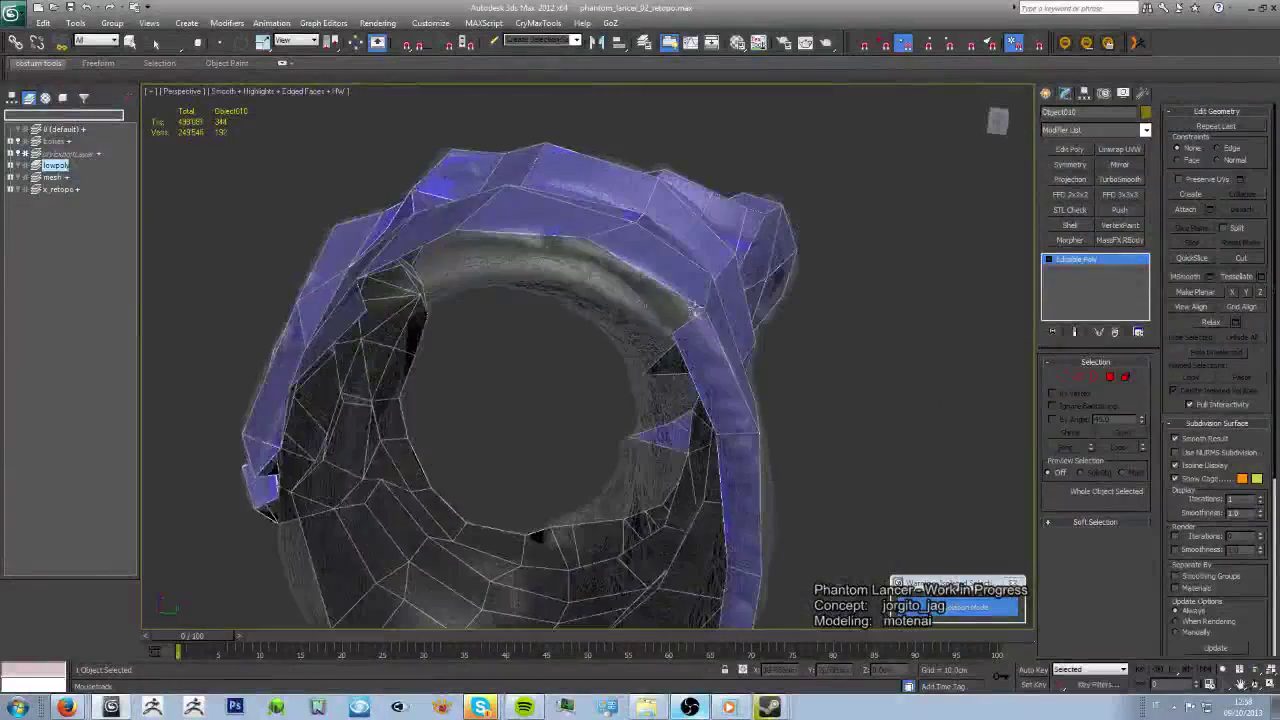
mouse_move(561, 298)
alt+middle_down()
mouse_move(600, 272)
mouse_move(640, 360)
mouse_move(743, 489)
mouse_move(511, 463)
mouse_move(640, 344)
mouse_move(606, 340)
mouse_move(636, 328)
mouse_move(648, 330)
mouse_move(663, 434)
mouse_move(561, 280)
alt+middle_up()
scroll(630, 327, down, 5)
scroll(636, 328, up, 5)
mouse_move(637, 176)
alt+middle_down()
mouse_move(723, 306)
mouse_move(703, 343)
alt+middle_up()
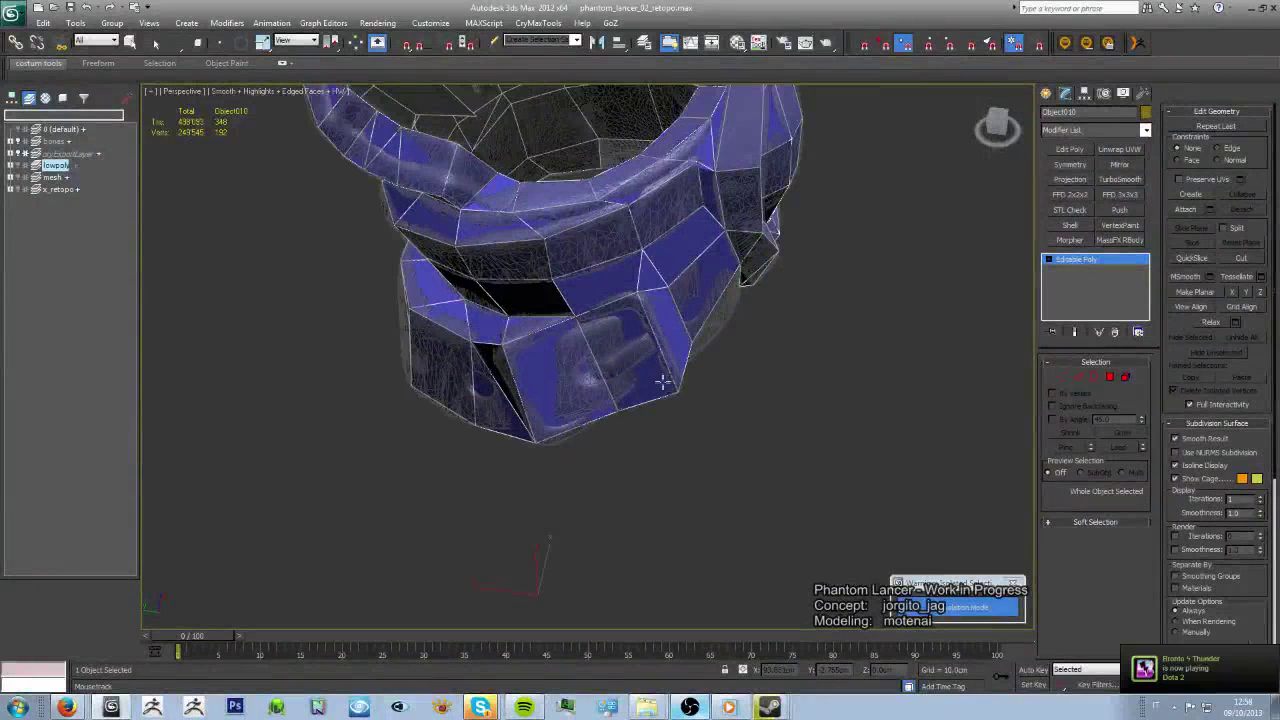
scroll(568, 318, up, 4)
- Close in on the armor's underside, then pull back to see the whole rim ring
mouse_move(568, 318)
alt+middle_down()
mouse_move(666, 394)
mouse_move(532, 297)
mouse_move(457, 276)
alt+middle_up()
scroll(666, 394, up, 3)
scroll(532, 297, down, 4)
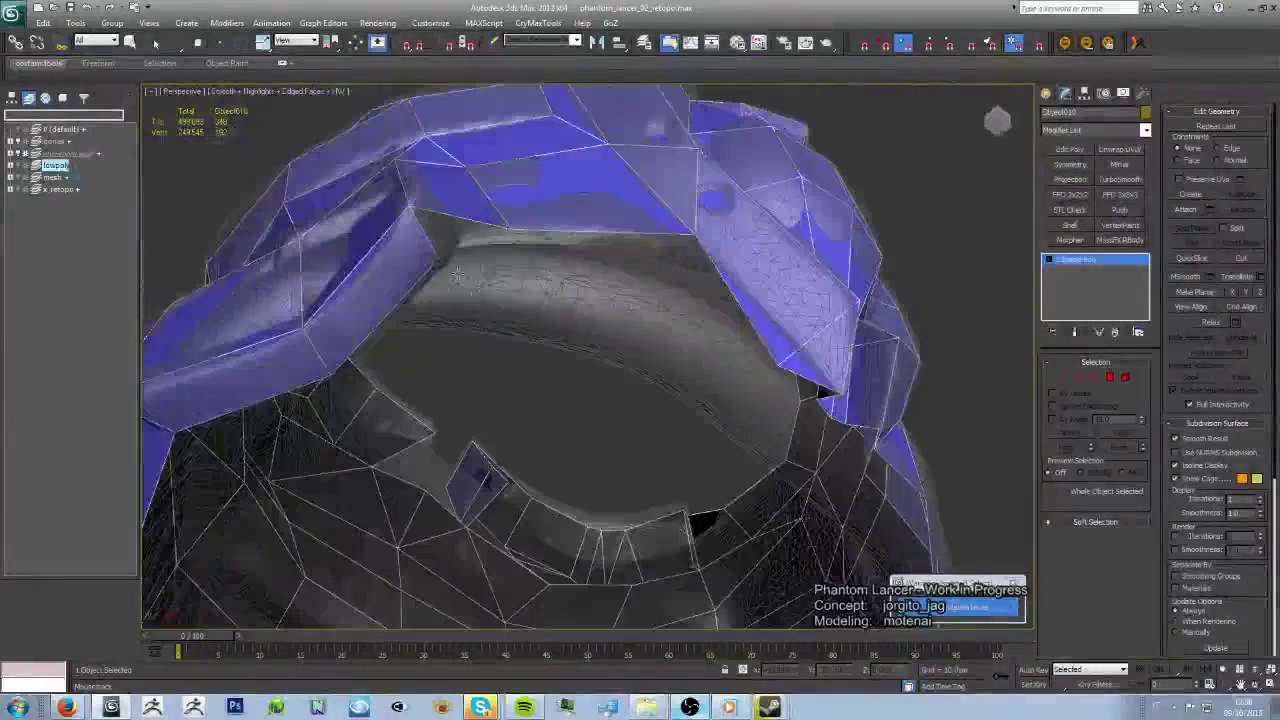
mouse_move(597, 341)
alt+middle_down()
mouse_move(606, 397)
mouse_move(522, 360)
alt+middle_up()
scroll(670, 375, down, 4)
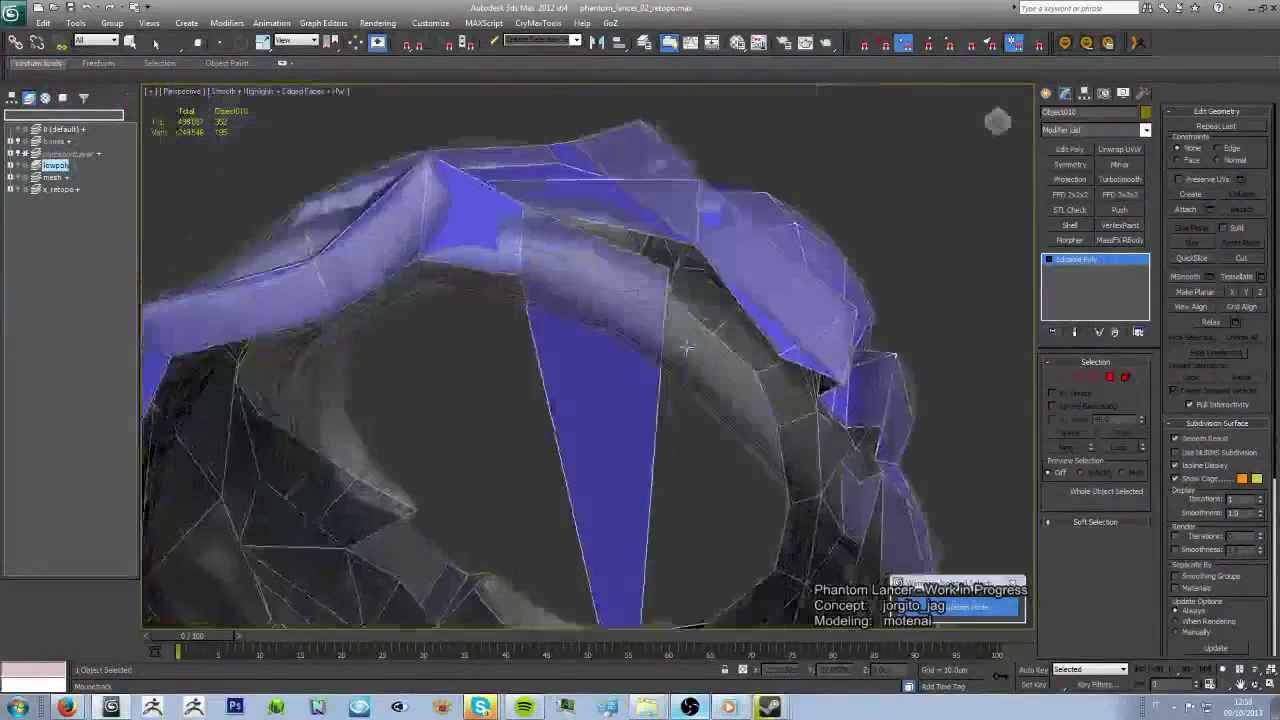
alt+middle_drag(670, 375, 598, 565)
mouse_move(716, 500)
alt+middle_down()
mouse_move(654, 313)
mouse_move(625, 330)
mouse_move(618, 300)
mouse_move(573, 309)
alt+middle_up()
scroll(614, 306, up, 3)
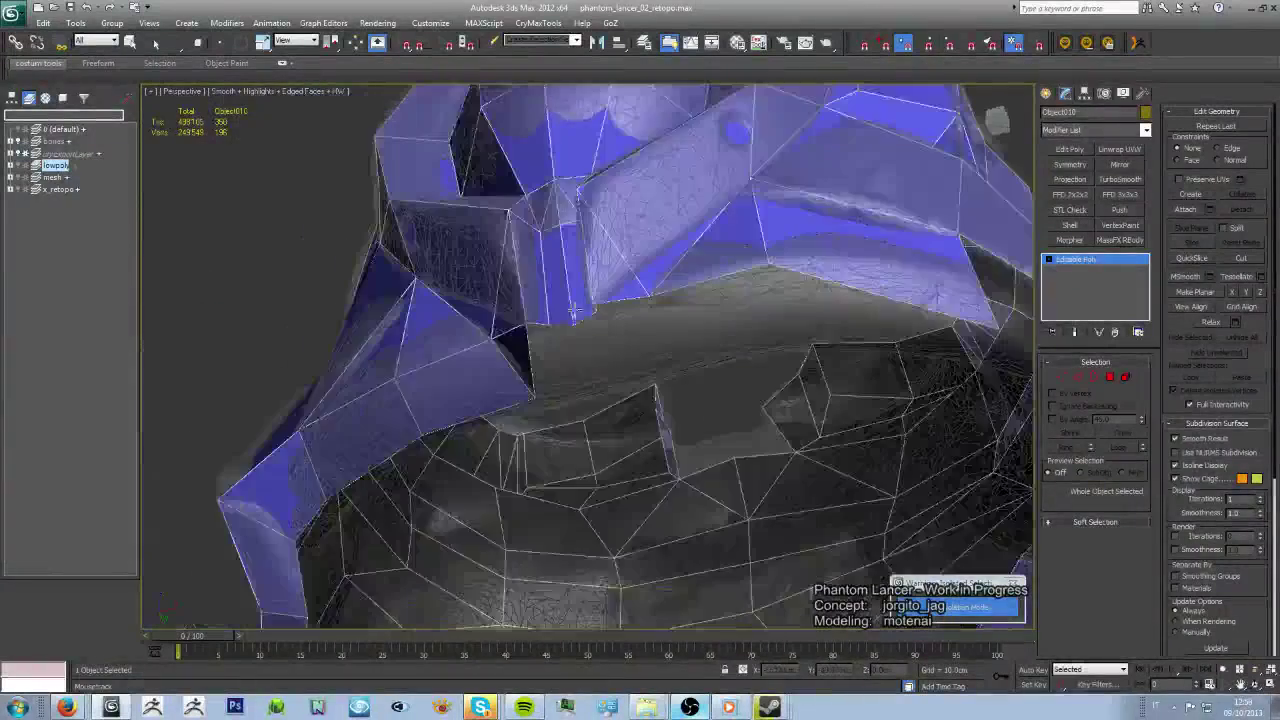
- Orbit from the front and left side into the ring's underside and inner edge
mouse_move(536, 385)
alt+middle_down()
mouse_move(591, 357)
mouse_move(596, 328)
mouse_move(655, 322)
alt+middle_up()
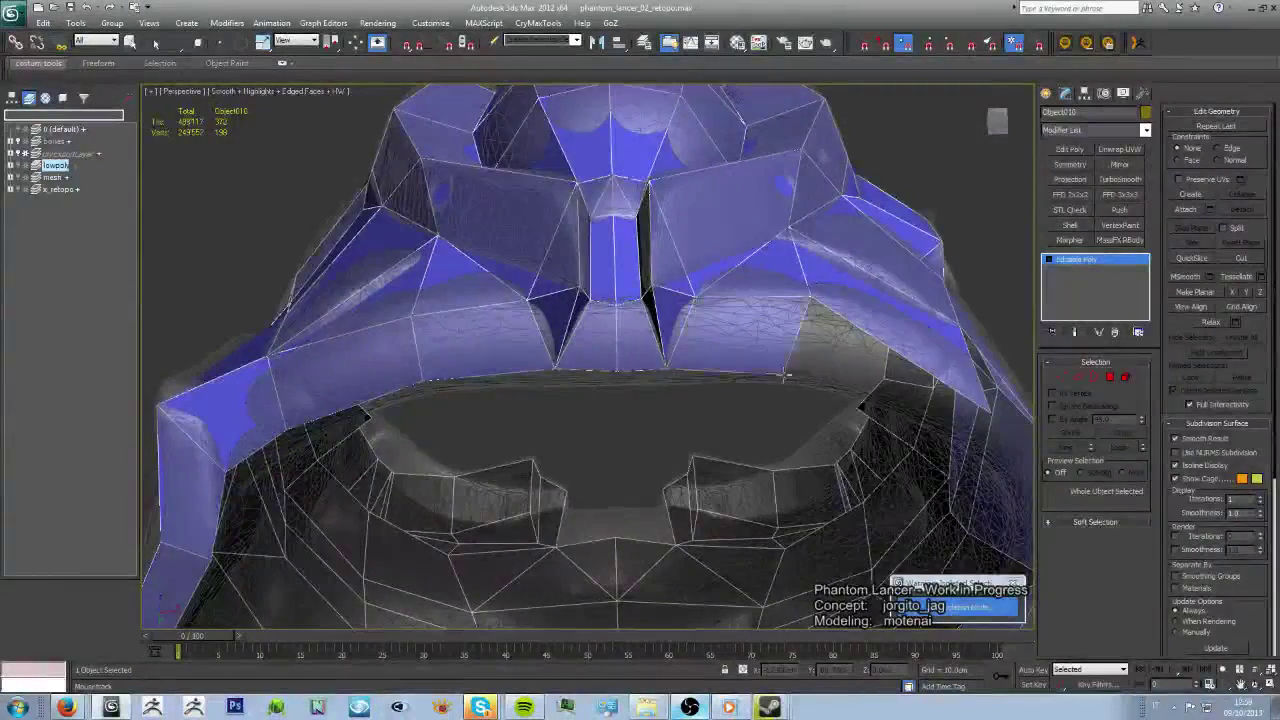
alt+middle_drag(787, 376, 243, 410)
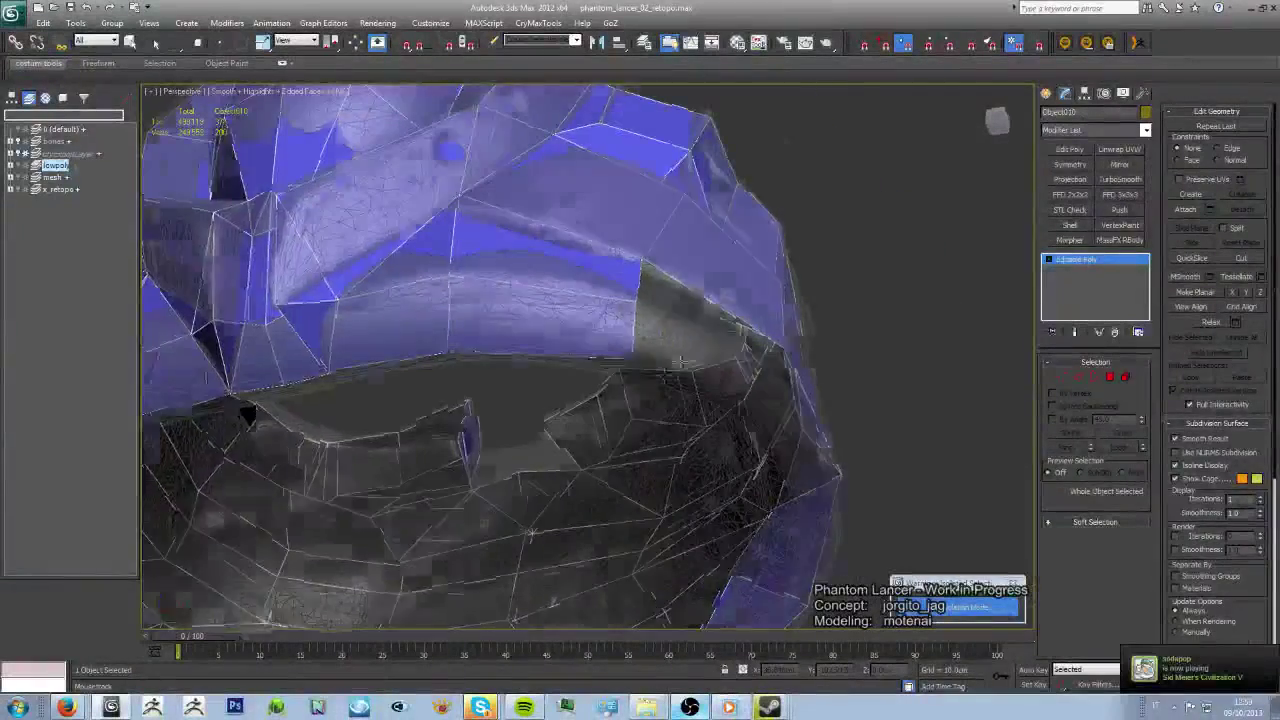
alt+middle_drag(512, 319, 446, 300)
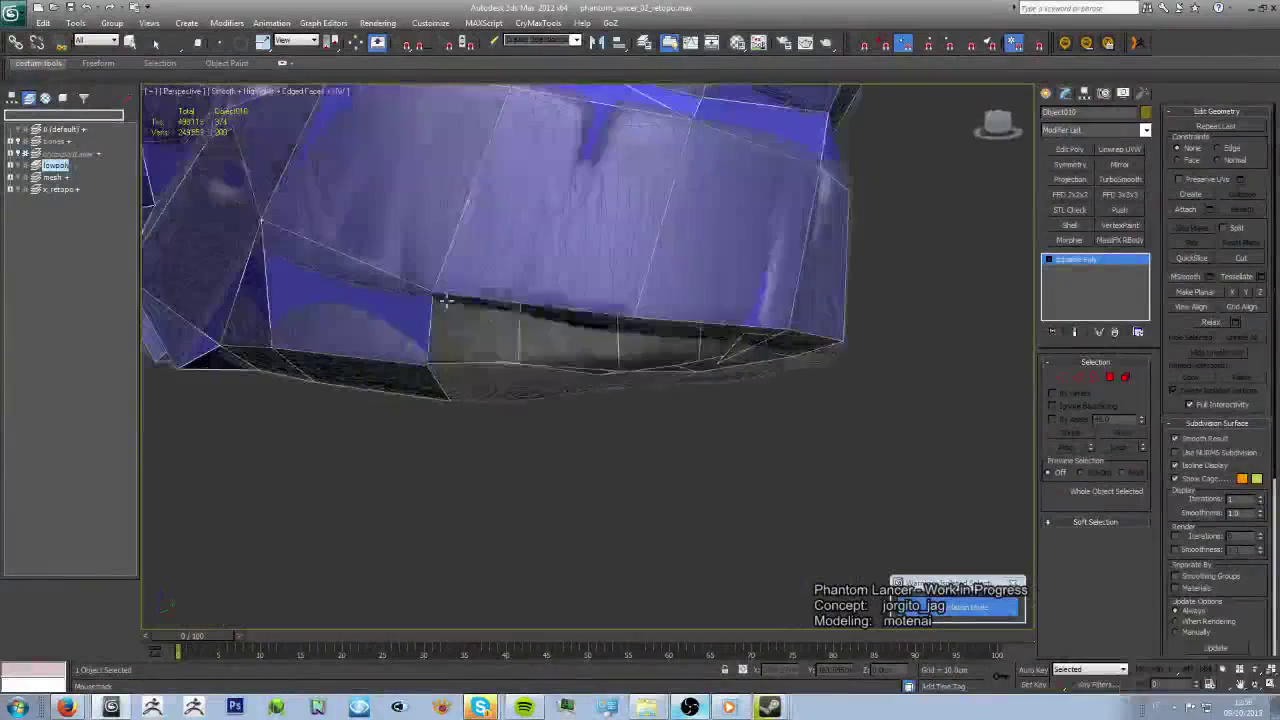
mouse_move(637, 368)
alt+middle_down()
mouse_move(423, 466)
mouse_move(820, 398)
mouse_move(960, 450)
alt+middle_up()
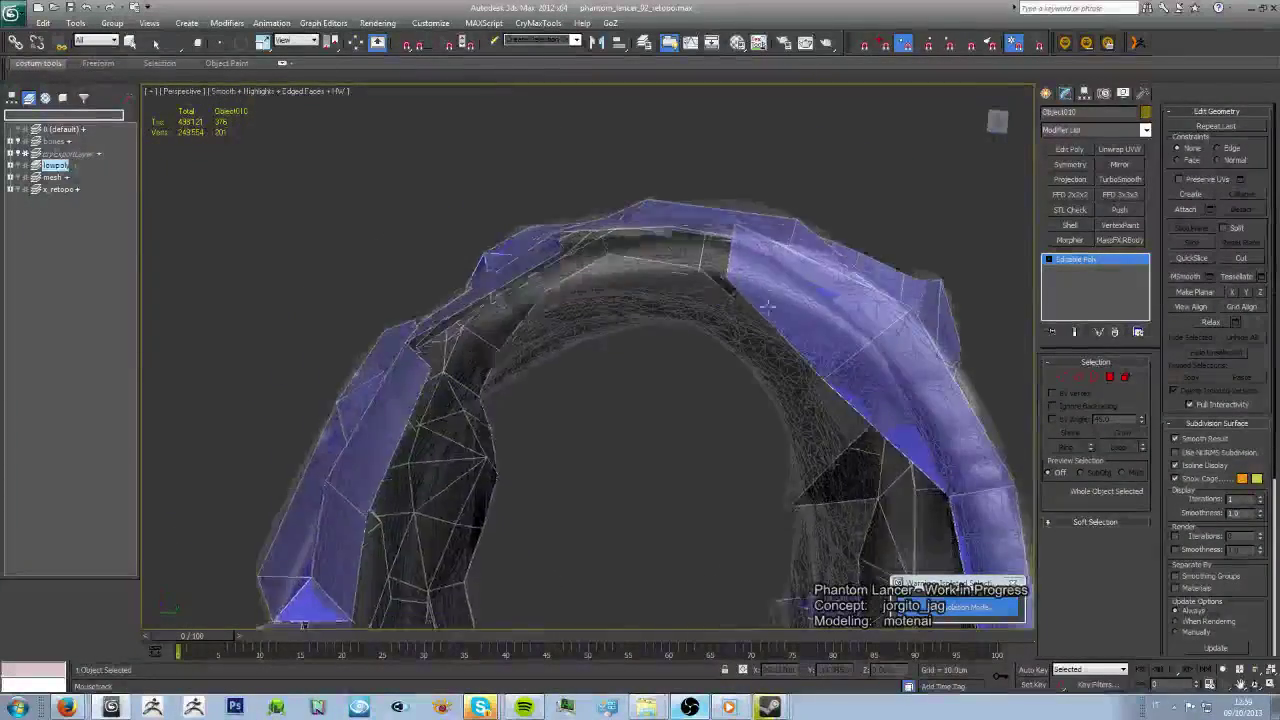
mouse_move(768, 305)
alt+middle_down()
mouse_move(707, 343)
mouse_move(435, 298)
alt+middle_up()
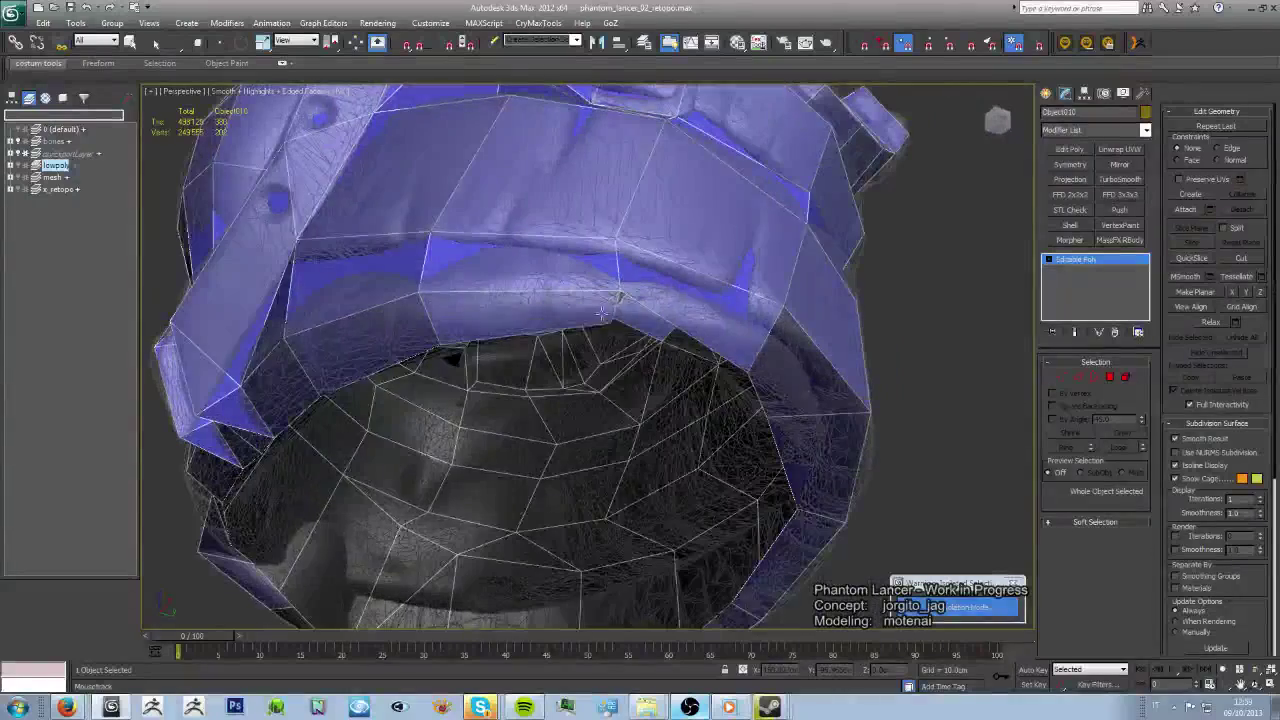
mouse_move(601, 313)
alt+middle_down()
mouse_move(660, 354)
mouse_move(590, 360)
mouse_move(519, 251)
alt+middle_up()
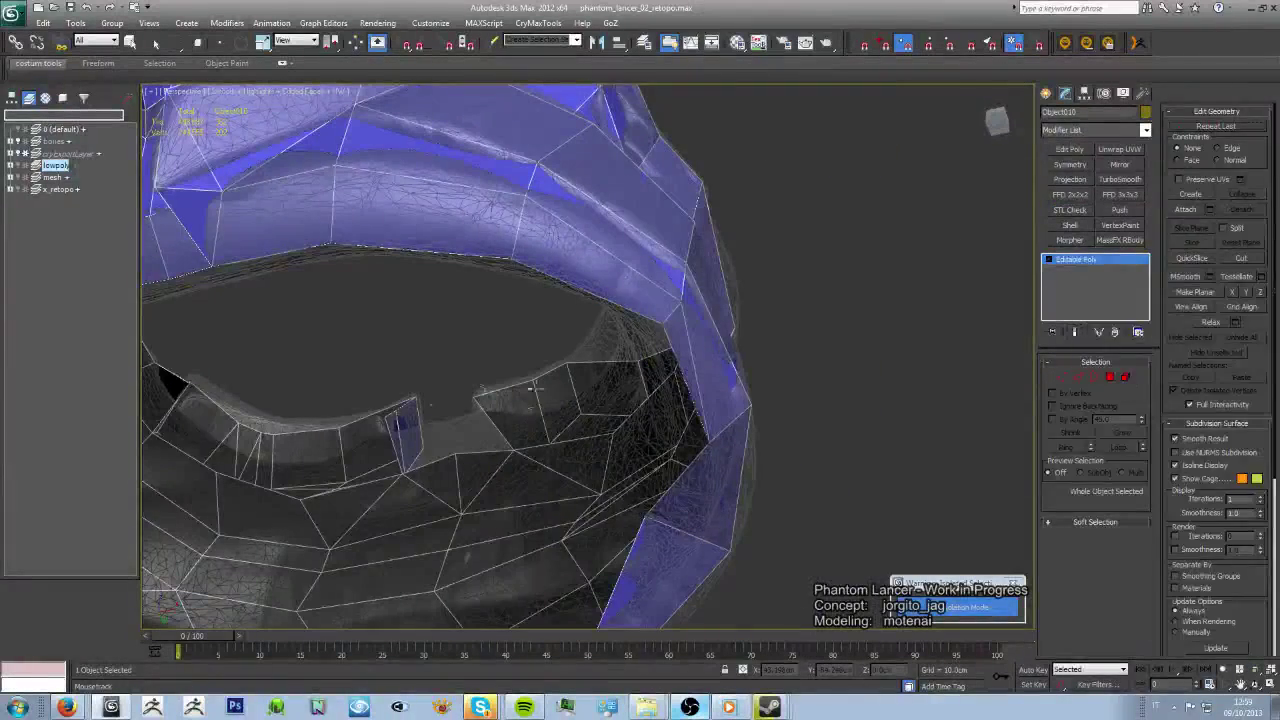
mouse_move(536, 388)
alt+middle_down()
mouse_move(563, 300)
mouse_move(600, 330)
mouse_move(592, 278)
alt+middle_up()
- Switch to Vertex mode and zoom in on the ring's rim vertices
key(1)
scroll(563, 277, up, 4)
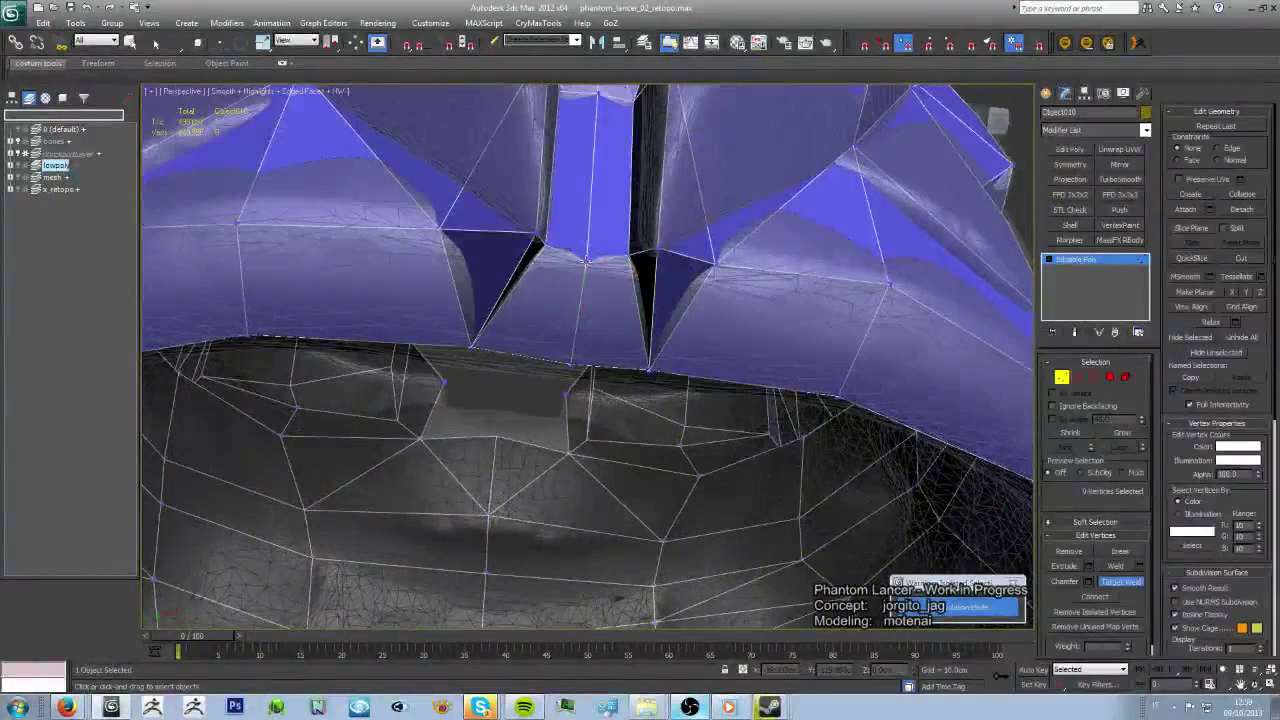
scroll(635, 372, up, 3)
mouse_move(635, 372)
alt+middle_down()
mouse_move(640, 360)
mouse_move(663, 400)
mouse_move(563, 423)
mouse_move(521, 373)
mouse_move(634, 366)
mouse_move(709, 411)
mouse_move(655, 398)
mouse_move(706, 380)
mouse_move(671, 363)
mouse_move(666, 377)
mouse_move(642, 337)
mouse_move(575, 380)
mouse_move(570, 402)
mouse_move(551, 394)
mouse_move(606, 423)
mouse_move(537, 428)
mouse_move(613, 437)
mouse_move(654, 397)
mouse_move(745, 393)
mouse_move(751, 334)
mouse_move(770, 420)
mouse_move(710, 415)
mouse_move(645, 377)
alt+middle_up()
scroll(640, 360, down, 3)
scroll(640, 355, up, 4)
scroll(640, 355, down, 3)
- Check the rim in Edge mode, return to Vertex mode and deselect the two picked vertices
key(2)
scroll(578, 408, up, 2)
scroll(566, 400, down, 5)
scroll(613, 437, up, 3)
scroll(700, 395, up, 3)
key(1)
scroll(745, 411, down, 3)
scroll(770, 420, down, 2)
click(778, 455)
scroll(778, 455, up, 3)
- Target Weld the stray vertex onto its lower-edge neighbour, then add an Edit Poly modifier
alt+middle_drag(250, 465, 578, 264)
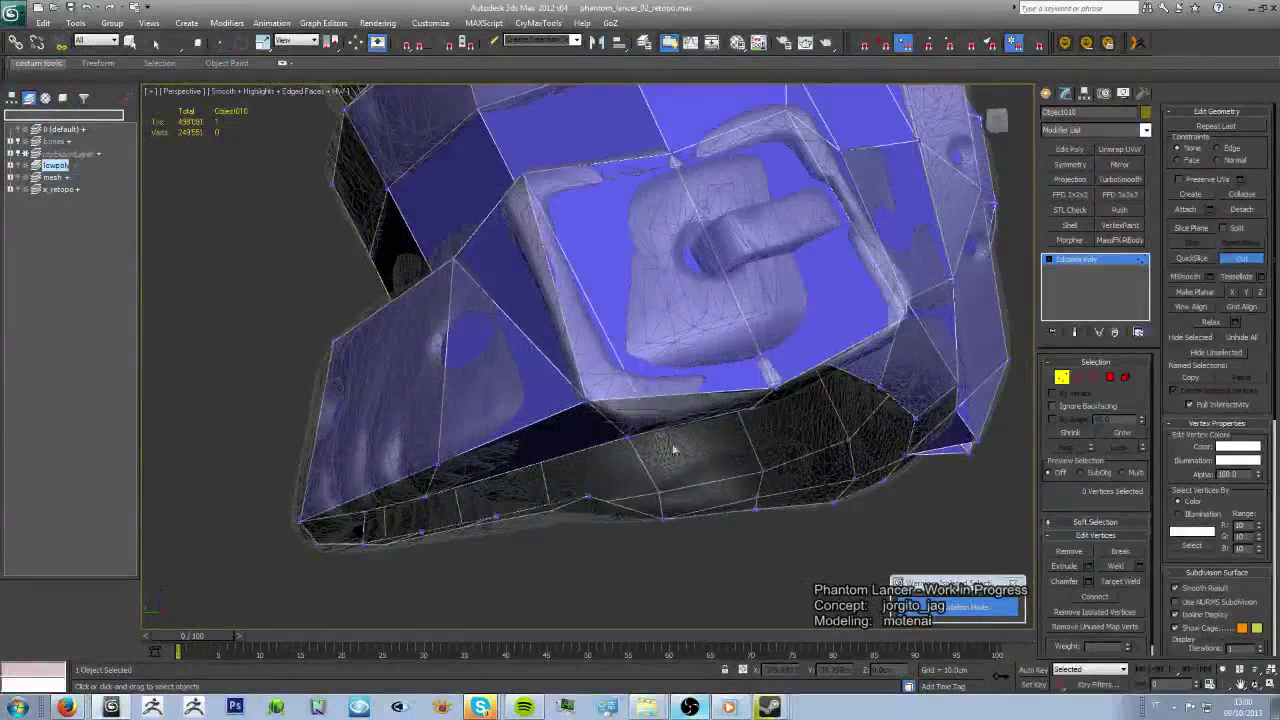
scroll(673, 450, up, 4)
alt+middle_drag(673, 450, 647, 355)
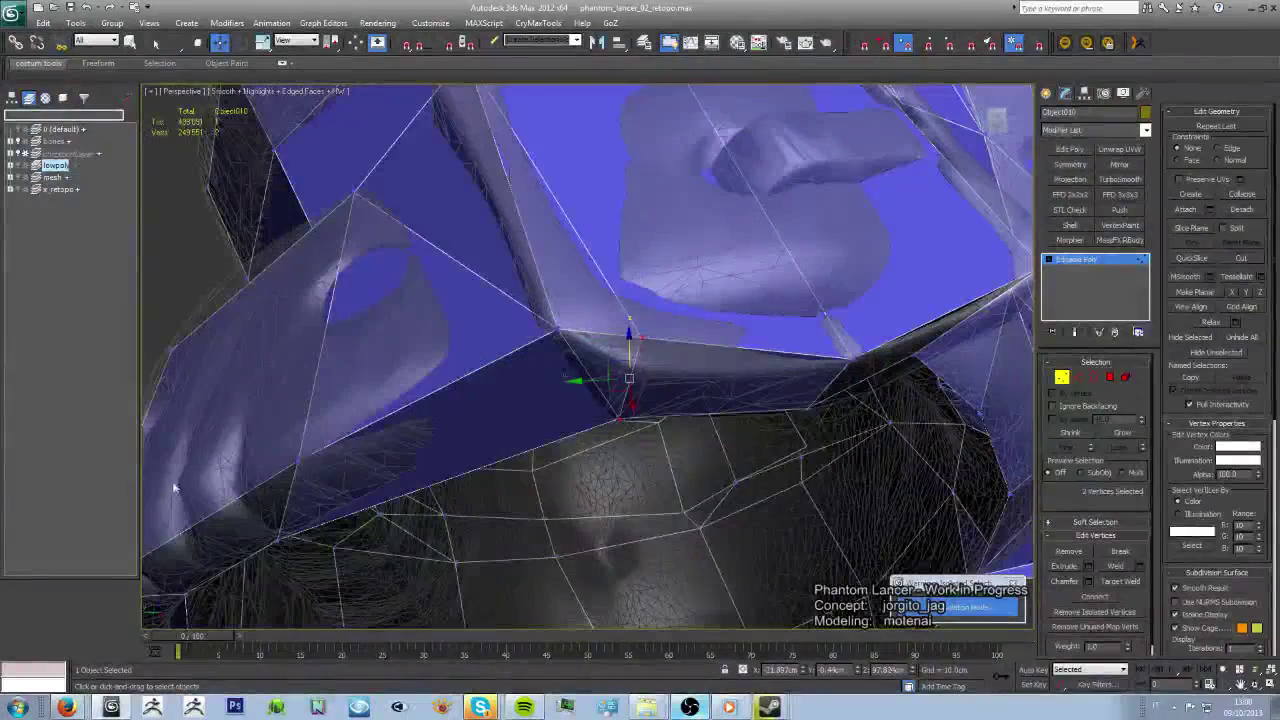
key(alt+c)
mouse_move(637, 364)
alt+middle_down()
mouse_move(518, 555)
mouse_move(614, 434)
mouse_move(487, 447)
mouse_move(622, 316)
alt+middle_up()
alt+middle_drag(636, 269, 665, 332)
alt+middle_drag(612, 424, 683, 326)
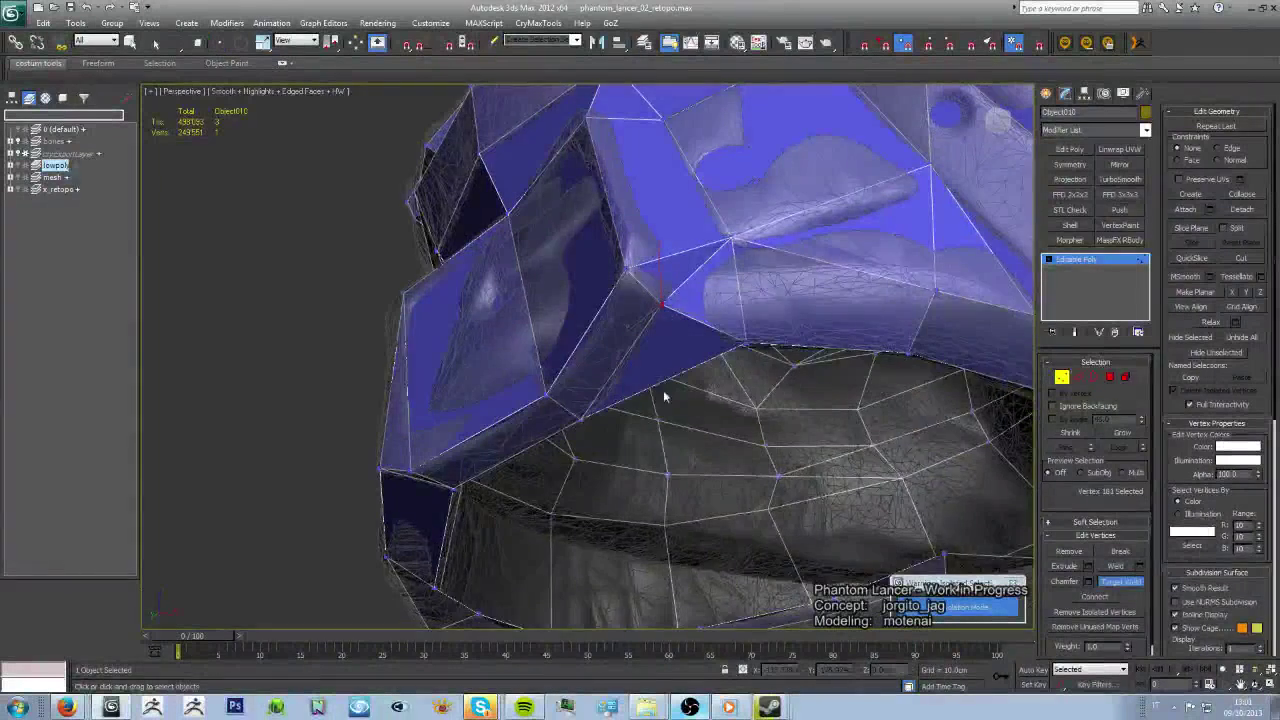
alt+middle_drag(663, 397, 580, 423)
click(1069, 148)
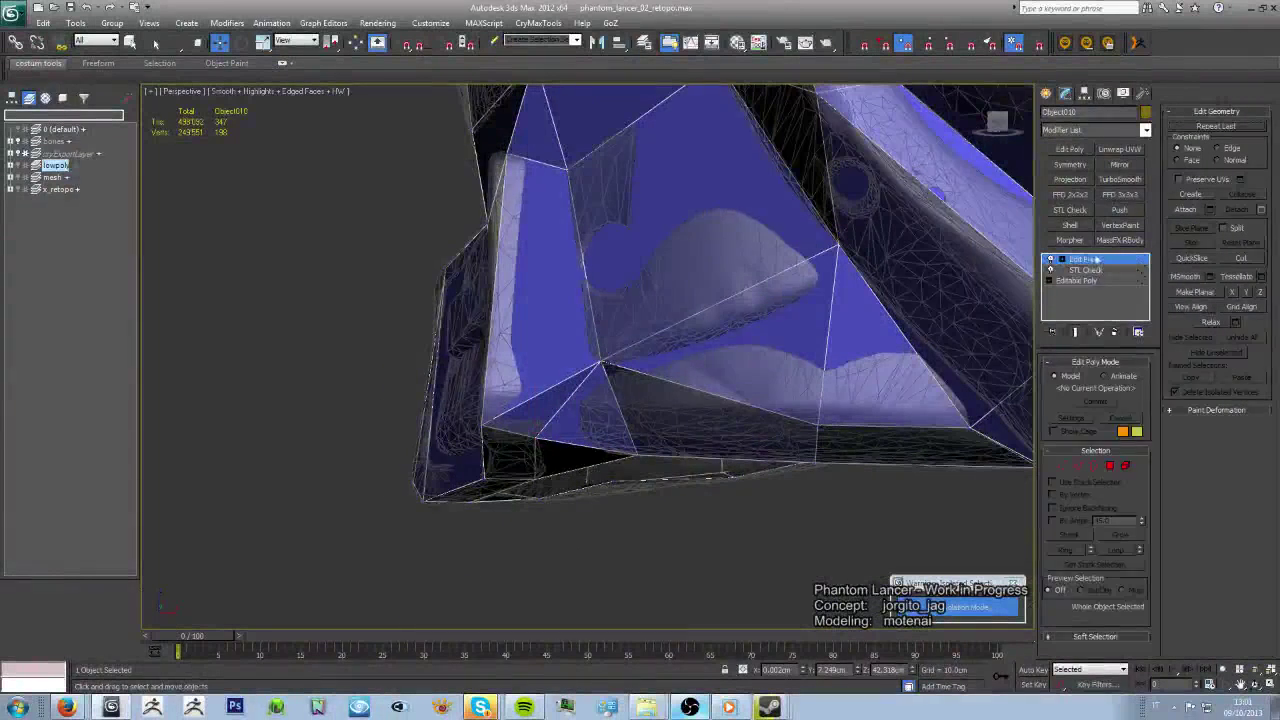
- Collapse All modifiers into a single Editable Poly and leave vertex mode
right_click(1097, 259)
click(1120, 410)
mouse_move(700, 380)
alt+middle_down()
mouse_move(565, 408)
mouse_move(586, 394)
mouse_move(503, 449)
mouse_move(760, 449)
mouse_move(851, 575)
mouse_move(737, 531)
mouse_move(580, 509)
mouse_move(985, 383)
alt+middle_up()
key(1)
click(1062, 377)
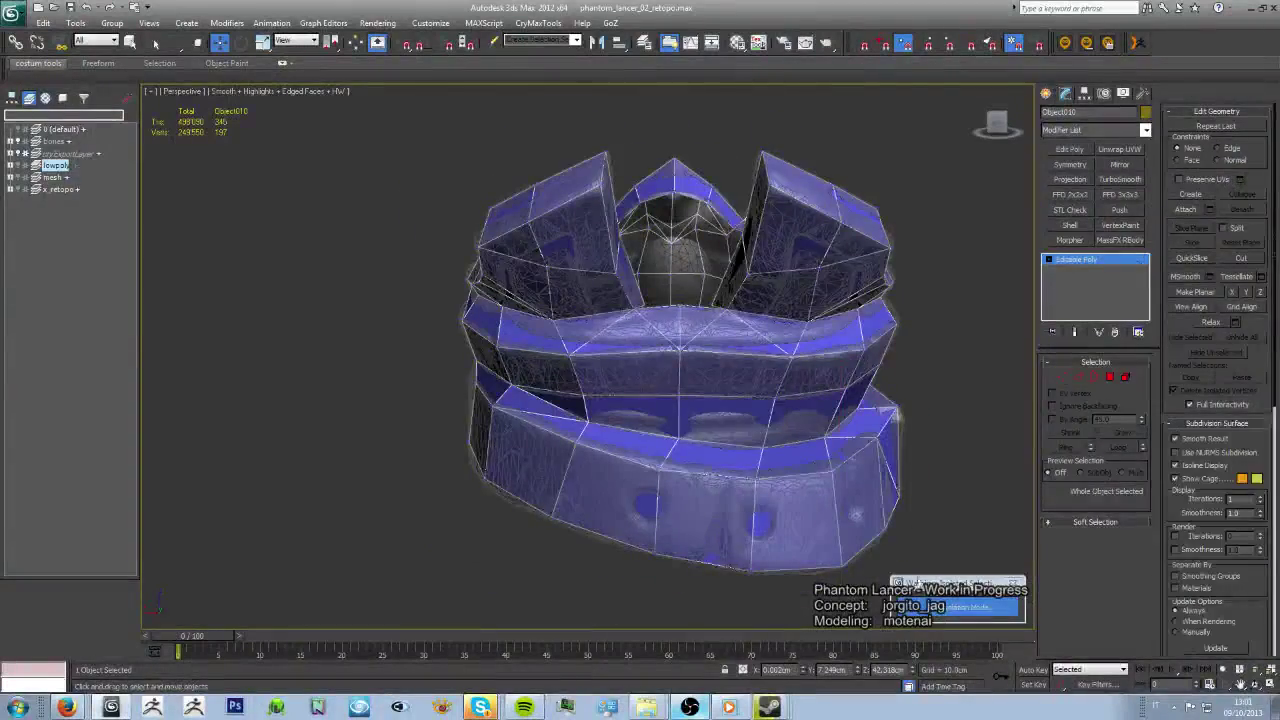
- End isolation and view the buckle and loincloth from the front of the belt
click(960, 607)
scroll(585, 405, up, 5)
mouse_move(585, 405)
alt+middle_down()
mouse_move(560, 400)
mouse_move(600, 410)
mouse_move(585, 405)
mouse_move(560, 430)
mouse_move(600, 405)
mouse_move(740, 405)
alt+middle_up()
scroll(585, 405, down, 5)
scroll(560, 430, down, 2)
scroll(613, 421, up, 2)
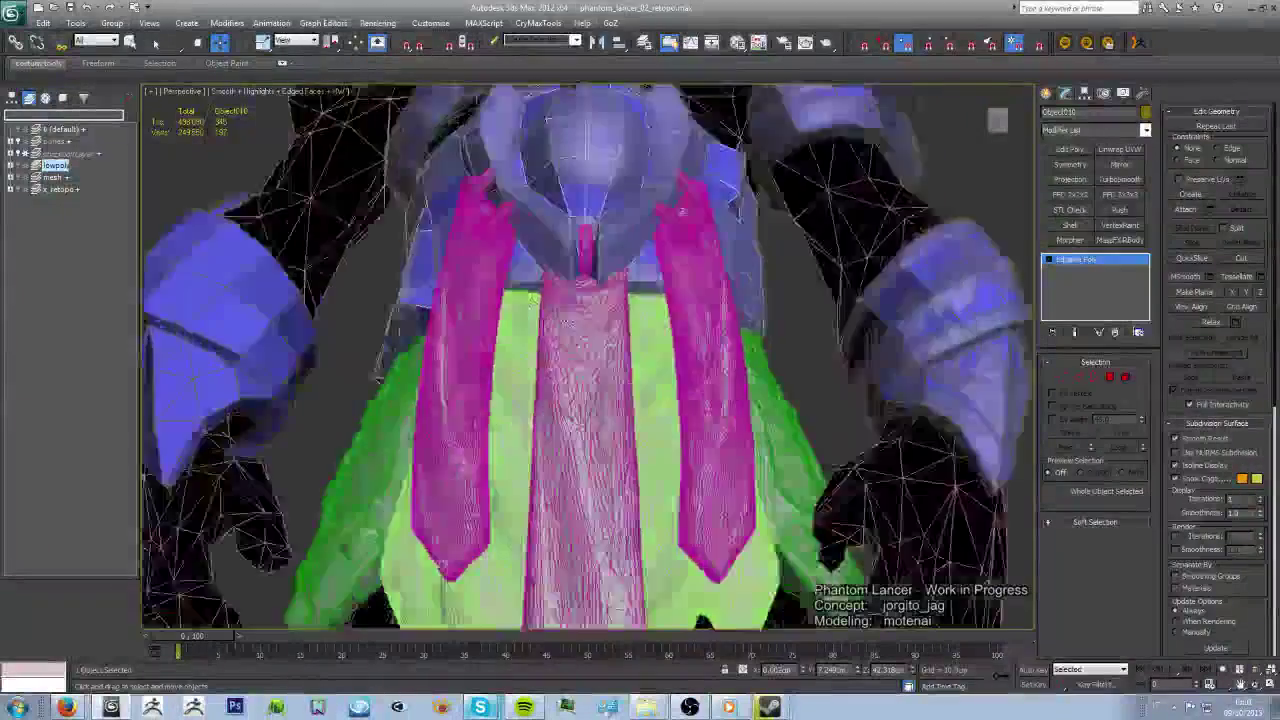
mouse_move(613, 421)
alt+middle_down()
mouse_move(600, 421)
mouse_move(660, 385)
mouse_move(826, 354)
mouse_move(657, 466)
mouse_move(740, 370)
alt+middle_up()
scroll(613, 421, up, 2)
- Isolate the retopo with the belt sculpt and inspect the low-poly armor piece alone
ctrl+click(752, 350)
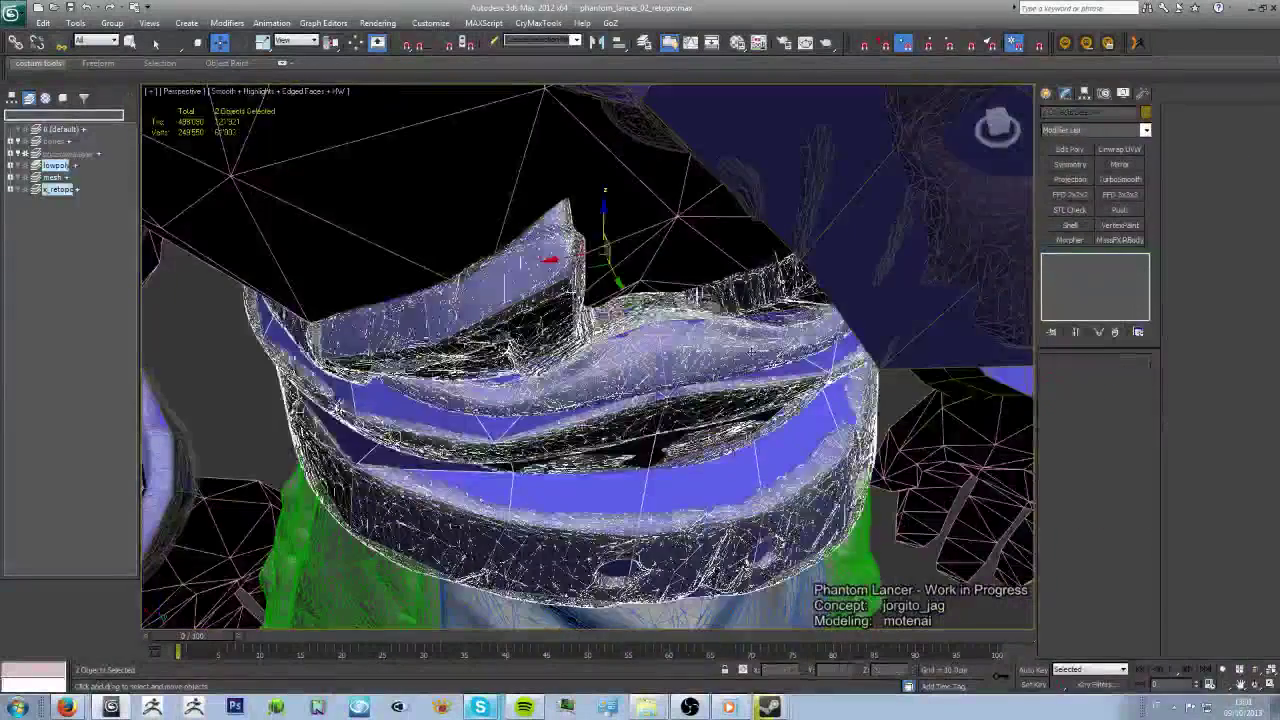
key(alt+q)
alt+middle_drag(737, 466, 789, 300)
scroll(789, 300, up, 3)
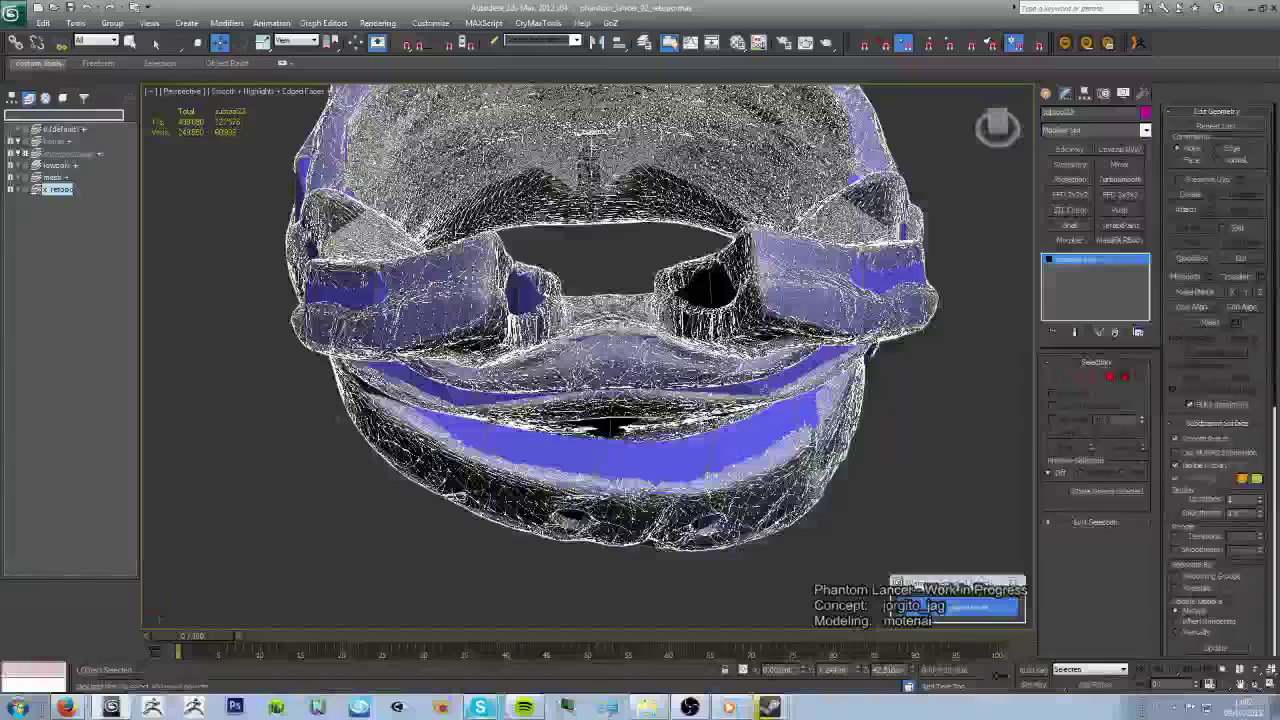
click(55, 165)
scroll(608, 404, up, 2)
scroll(608, 404, up, 2)
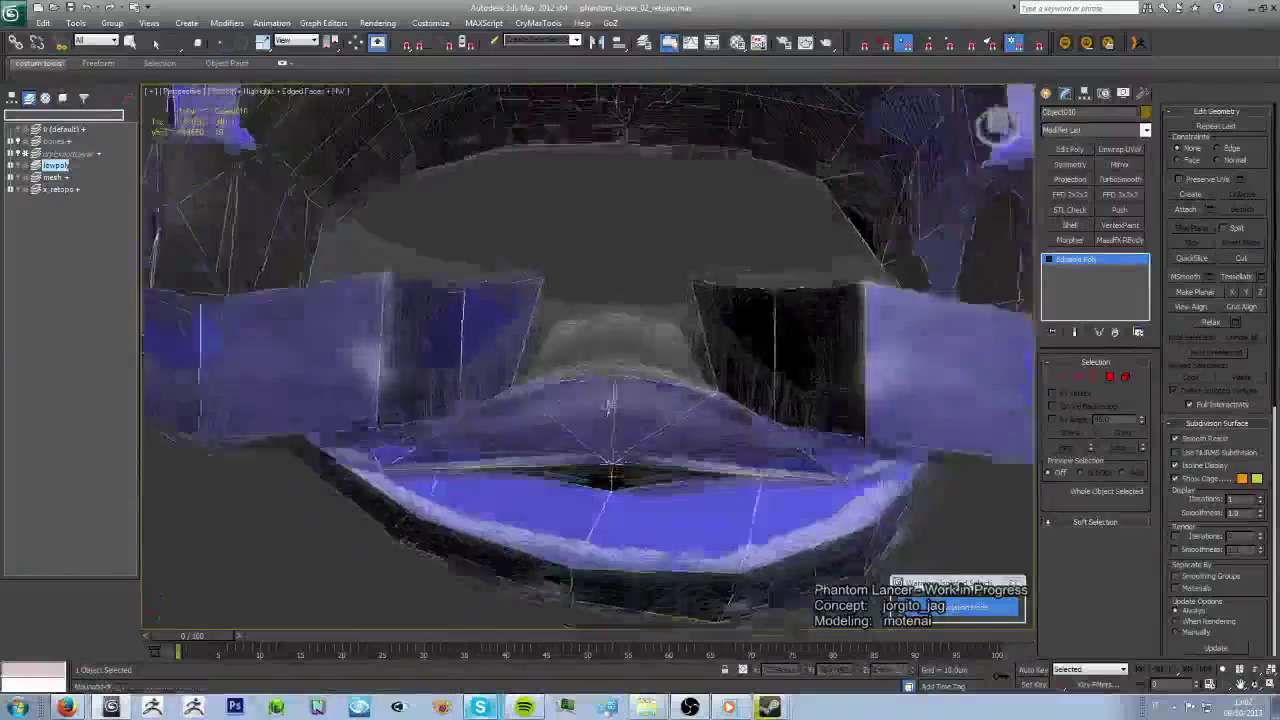
scroll(640, 333, down, 5)
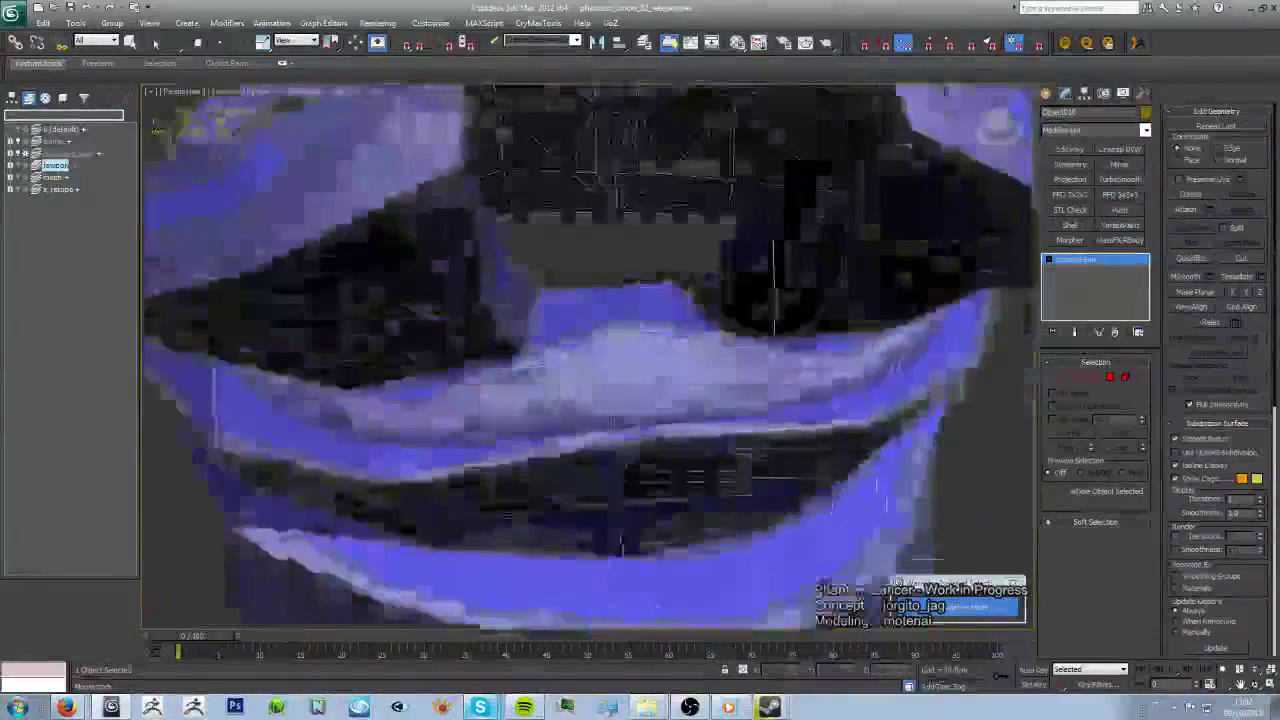
mouse_move(640, 333)
alt+middle_down()
mouse_move(826, 469)
mouse_move(656, 472)
mouse_move(592, 366)
alt+middle_up()
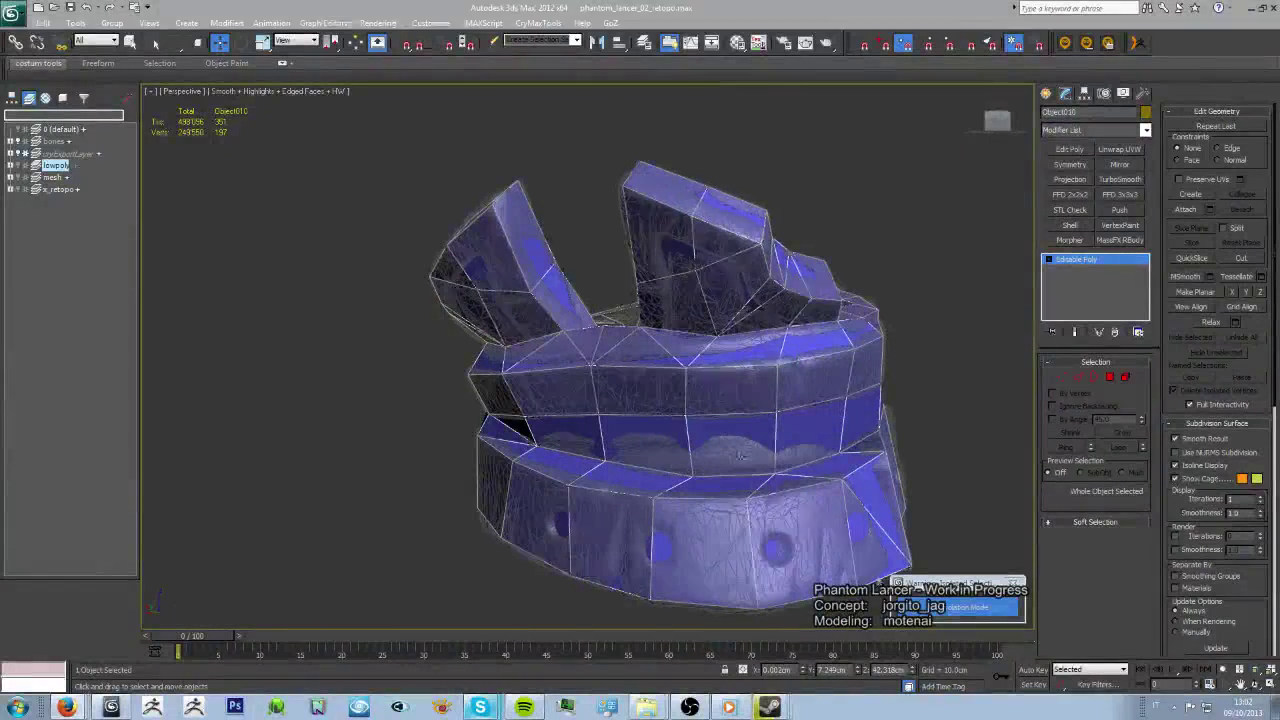
mouse_move(738, 455)
alt+middle_down()
mouse_move(900, 560)
mouse_move(700, 420)
alt+middle_up()
- Isolate the front cloth strips together with the chest piece
click(958, 607)
click(640, 450)
alt+middle_drag(640, 450, 733, 283)
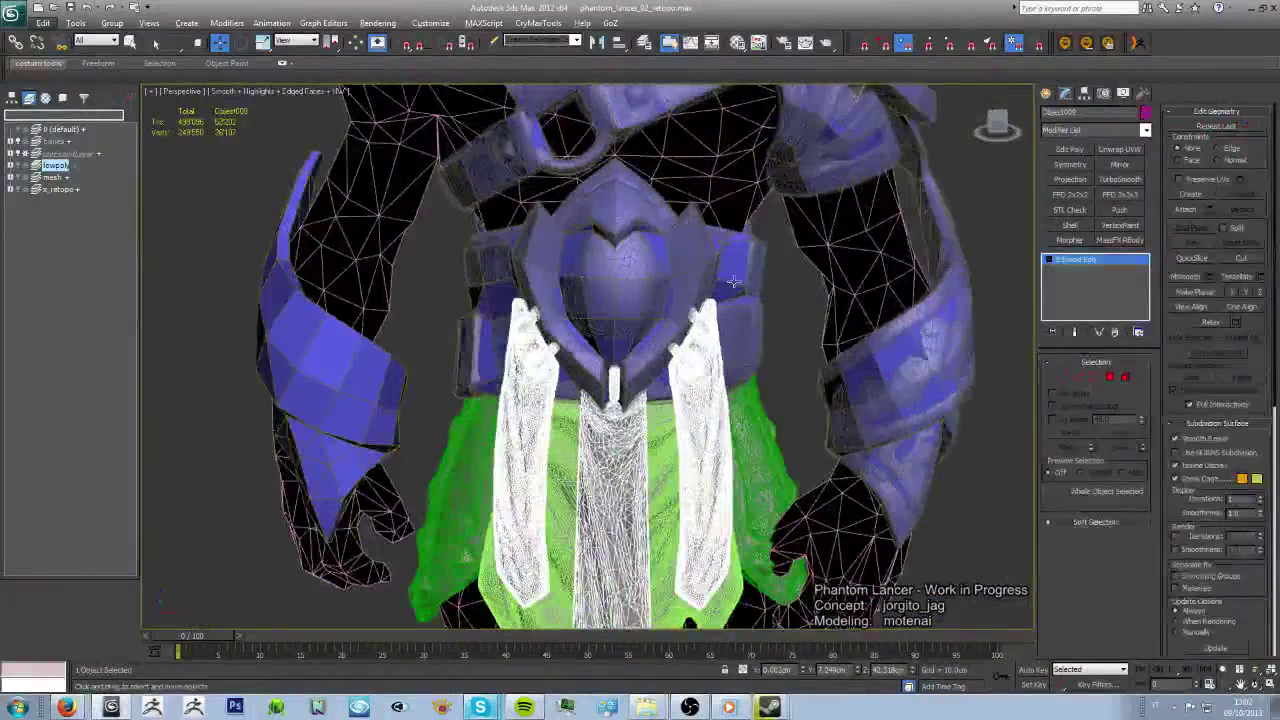
key(alt+q)
click(701, 524)
- Clone one chest polygon into a new object with Shift-drag and Clone To Object
click(518, 374)
alt+middle_drag(518, 374, 640, 260)
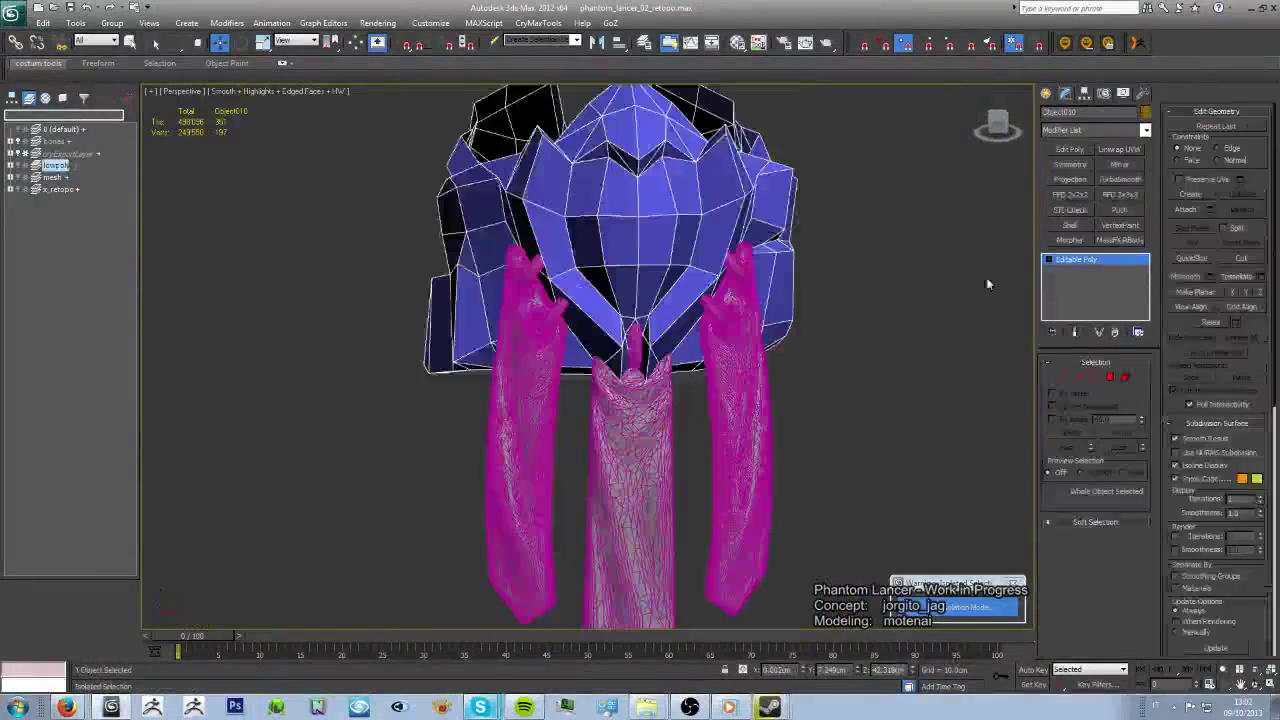
key(4)
click(640, 245)
shift+drag(632, 514, 633, 510)
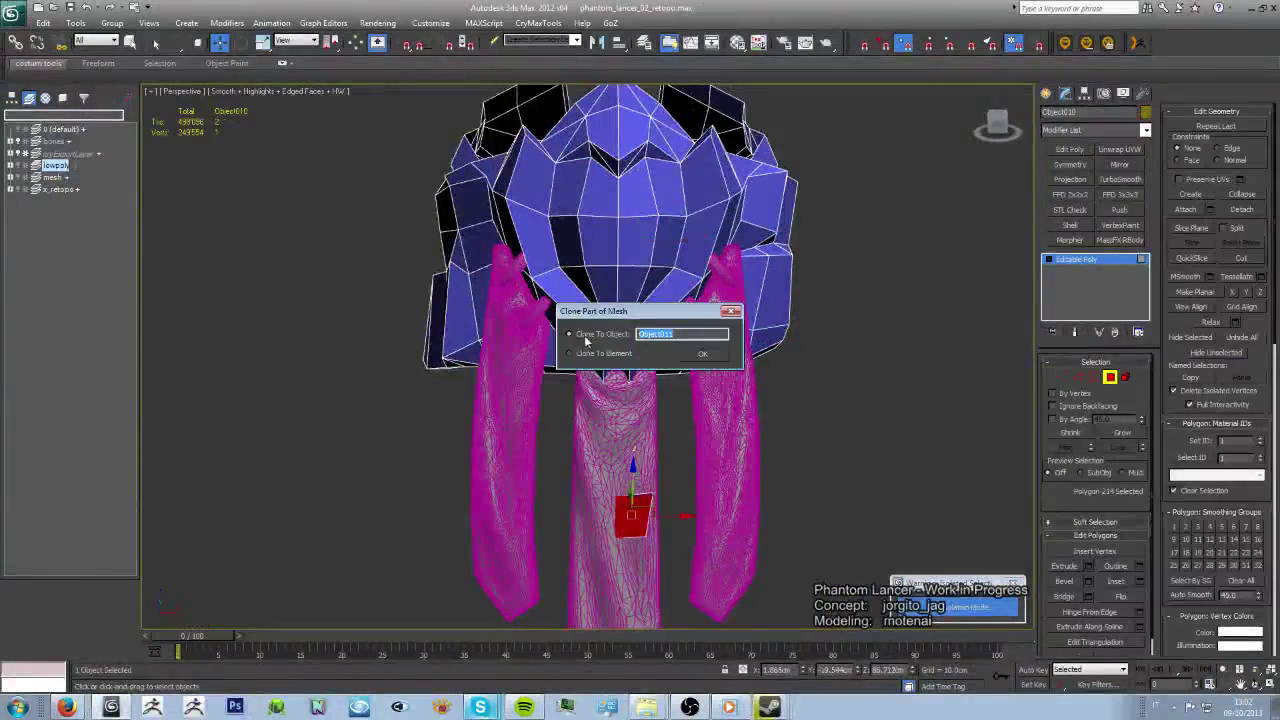
click(702, 354)
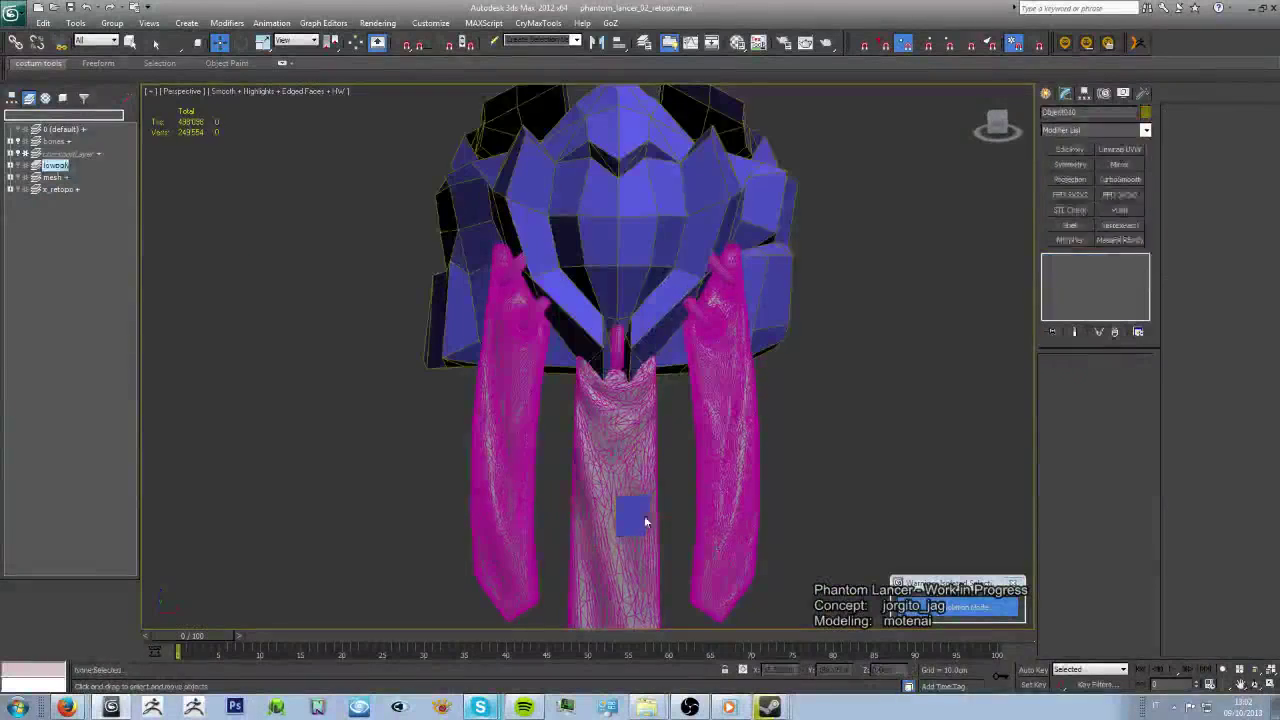
- Stretch the new Object011 quad up the middle hanging strip and check its fit
click(659, 437)
scroll(659, 437, up, 3)
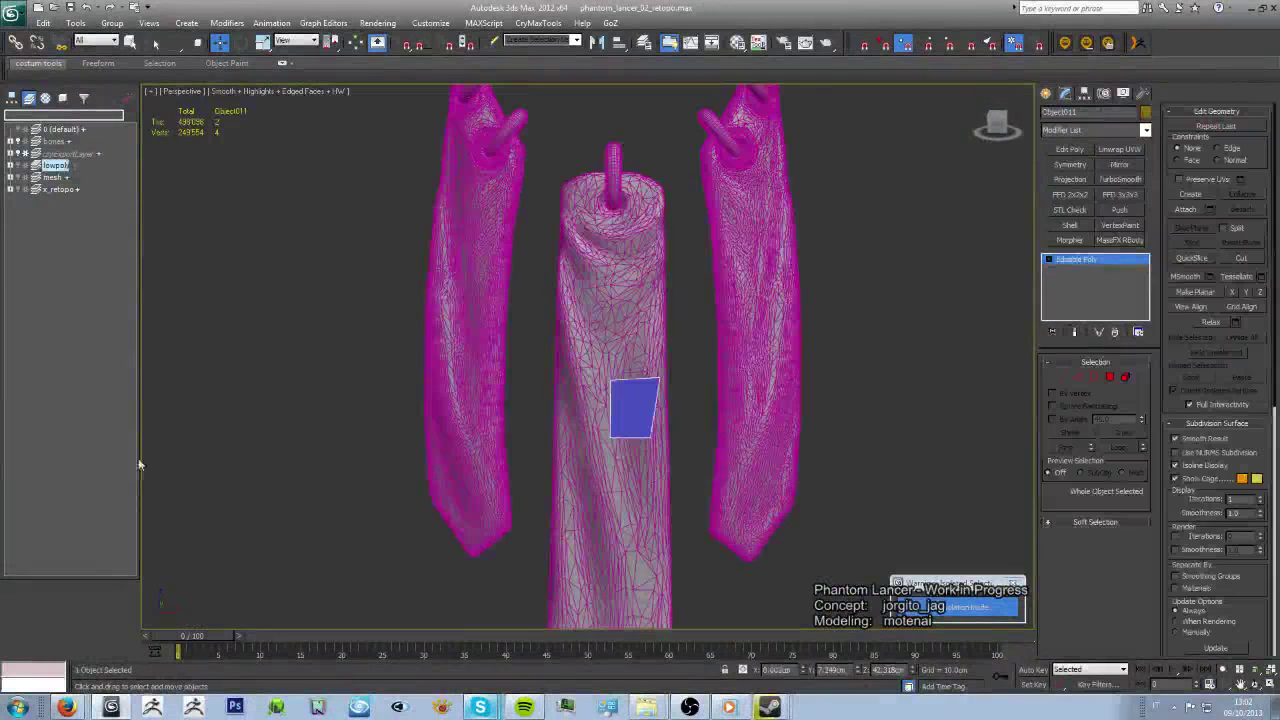
alt+middle_drag(594, 417, 605, 372)
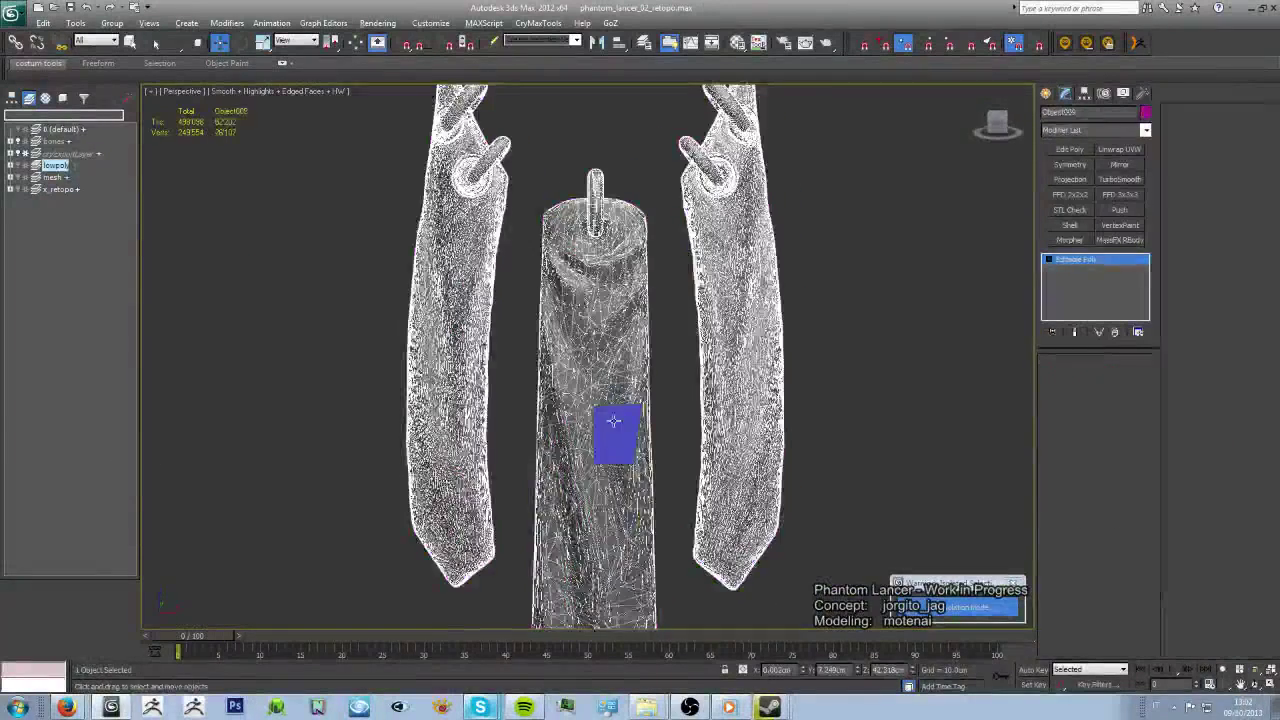
mouse_move(619, 440)
middle_down()
mouse_move(619, 393)
mouse_move(583, 422)
middle_up()
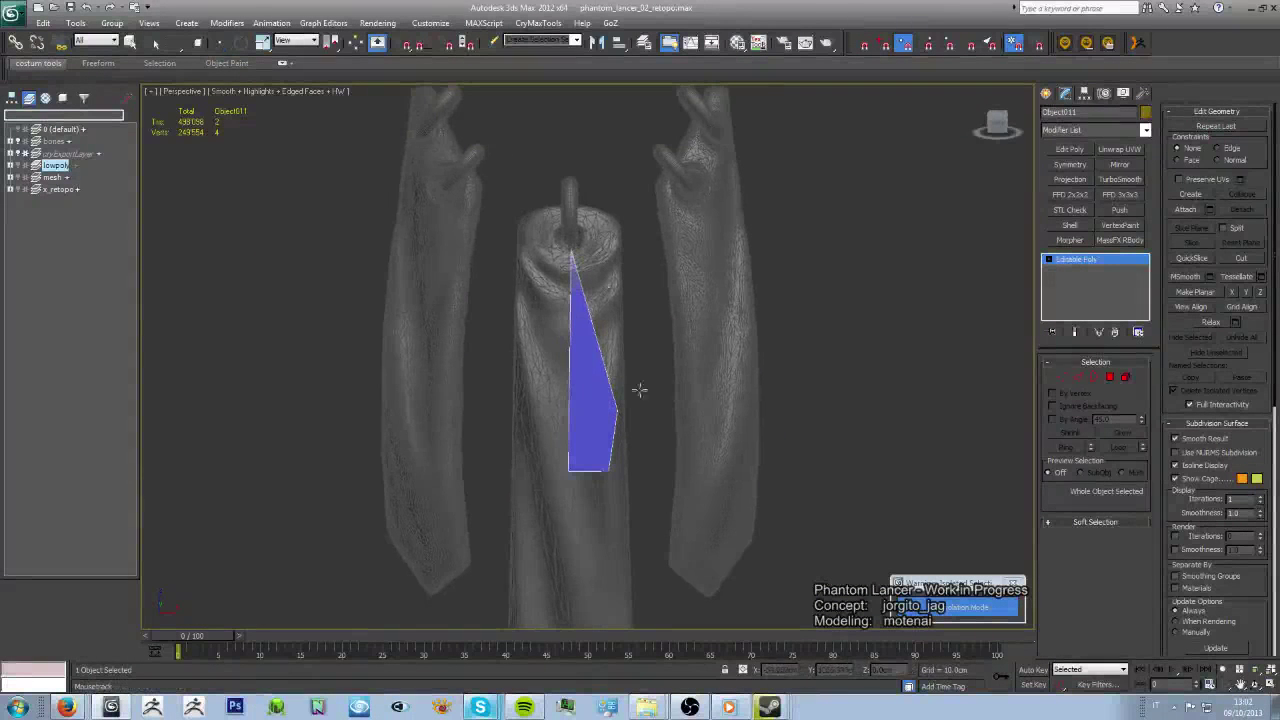
drag(640, 390, 612, 222)
alt+middle_drag(618, 224, 570, 220)
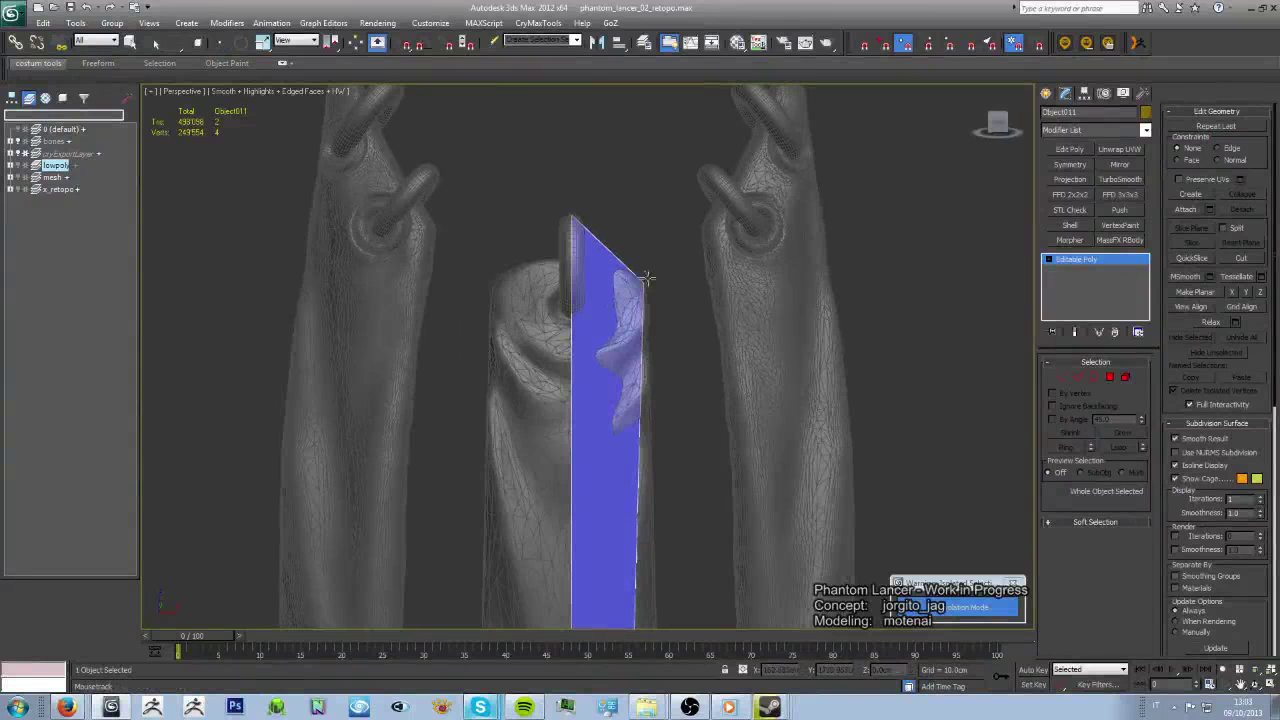
mouse_move(646, 278)
alt+middle_down()
mouse_move(595, 468)
mouse_move(571, 337)
alt+middle_up()
scroll(571, 337, up, 5)
scroll(586, 373, up, 3)
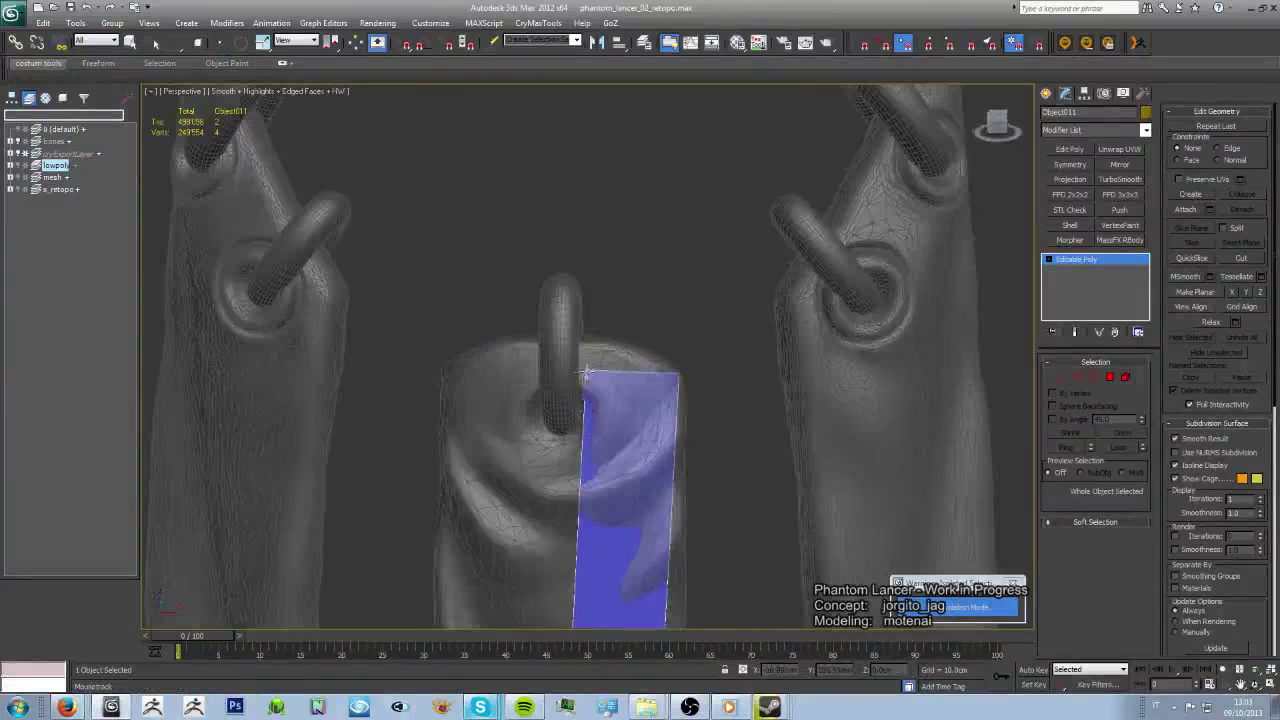
alt+middle_drag(588, 373, 612, 500)
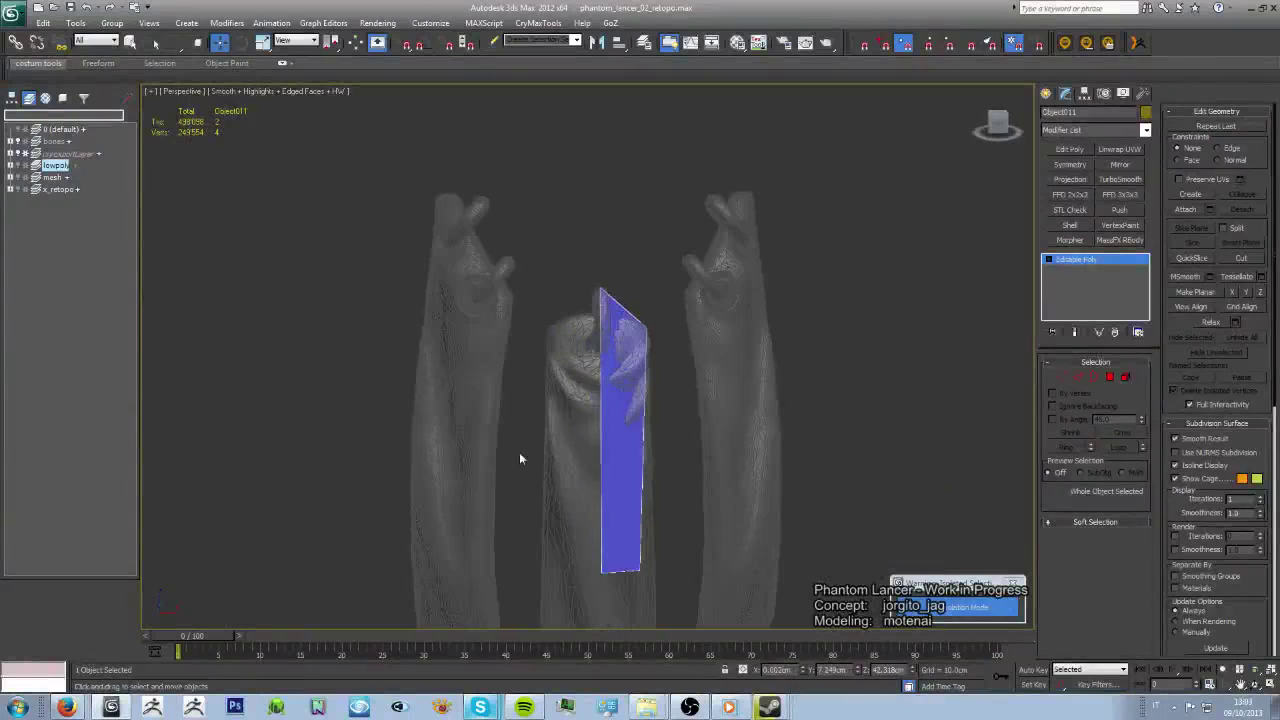
- Detach the pegs from the side and right strips, then reselect the blue retopo plane
scroll(520, 457, up, 3)
click(520, 457)
click(725, 220)
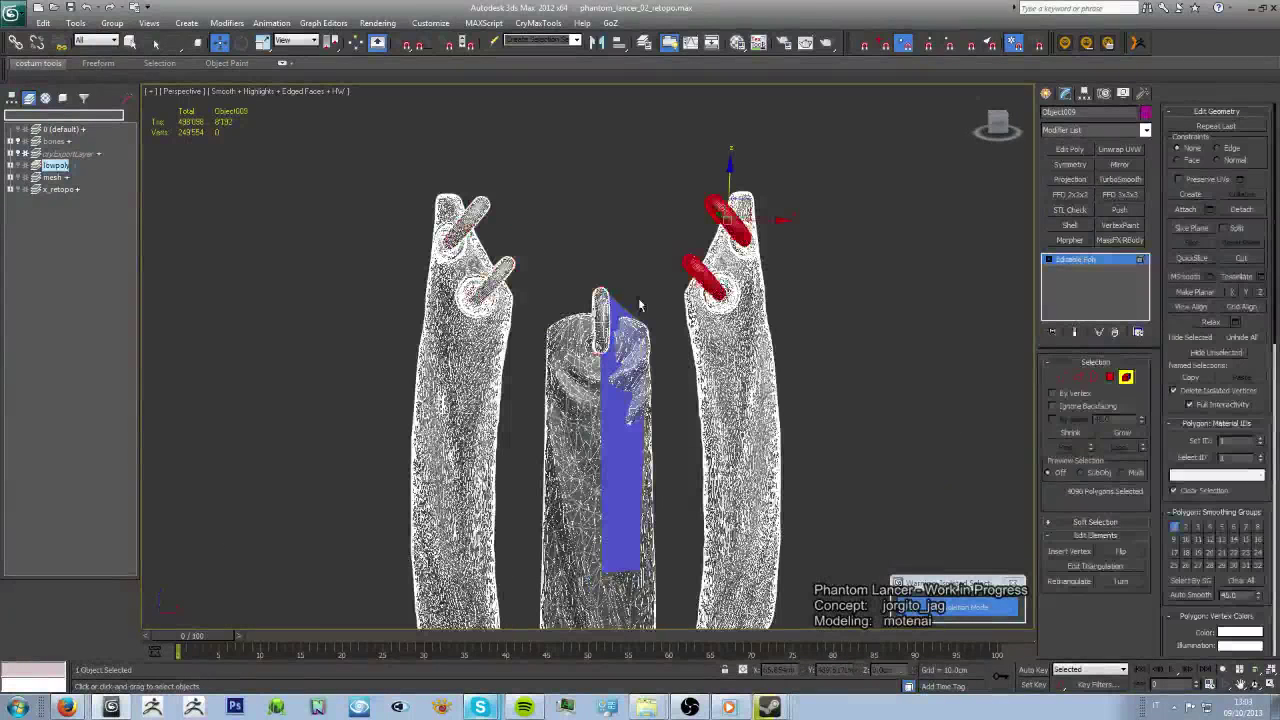
click(1241, 209)
click(680, 394)
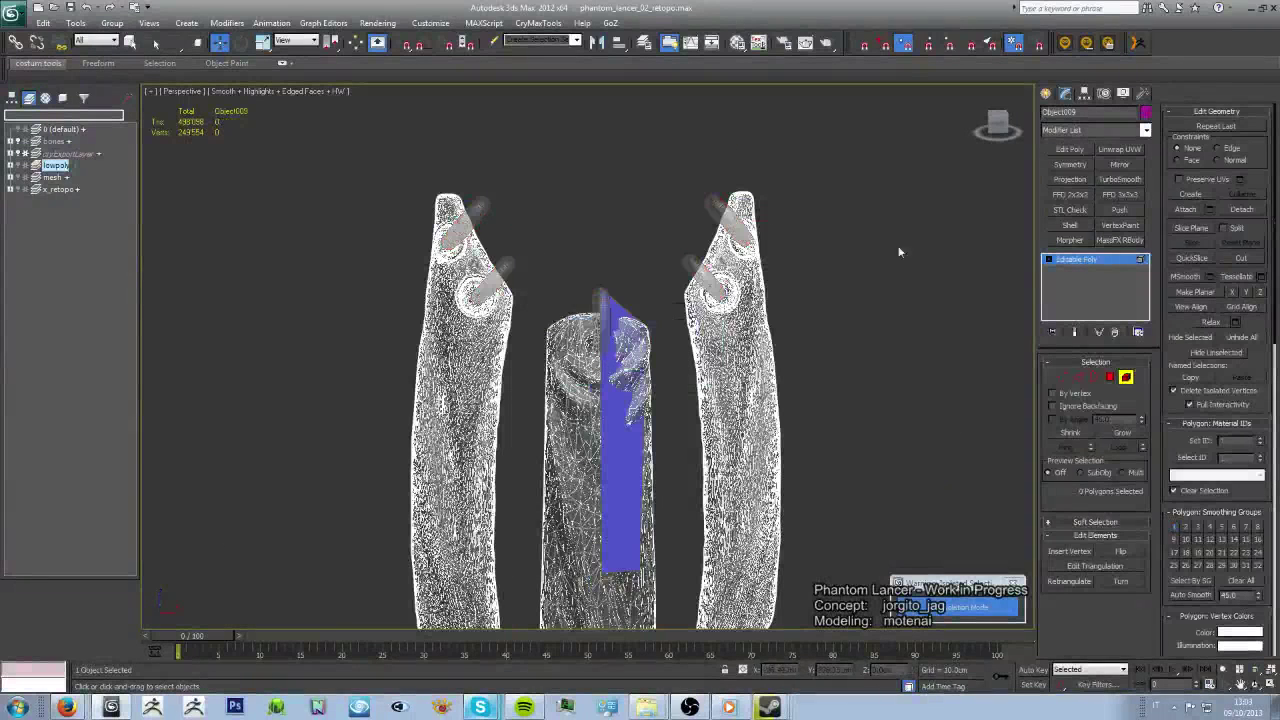
click(618, 437)
- Extend the blue strip down the middle cloth to its pointed tip and level its cross edge
middle_drag(569, 497, 537, 337)
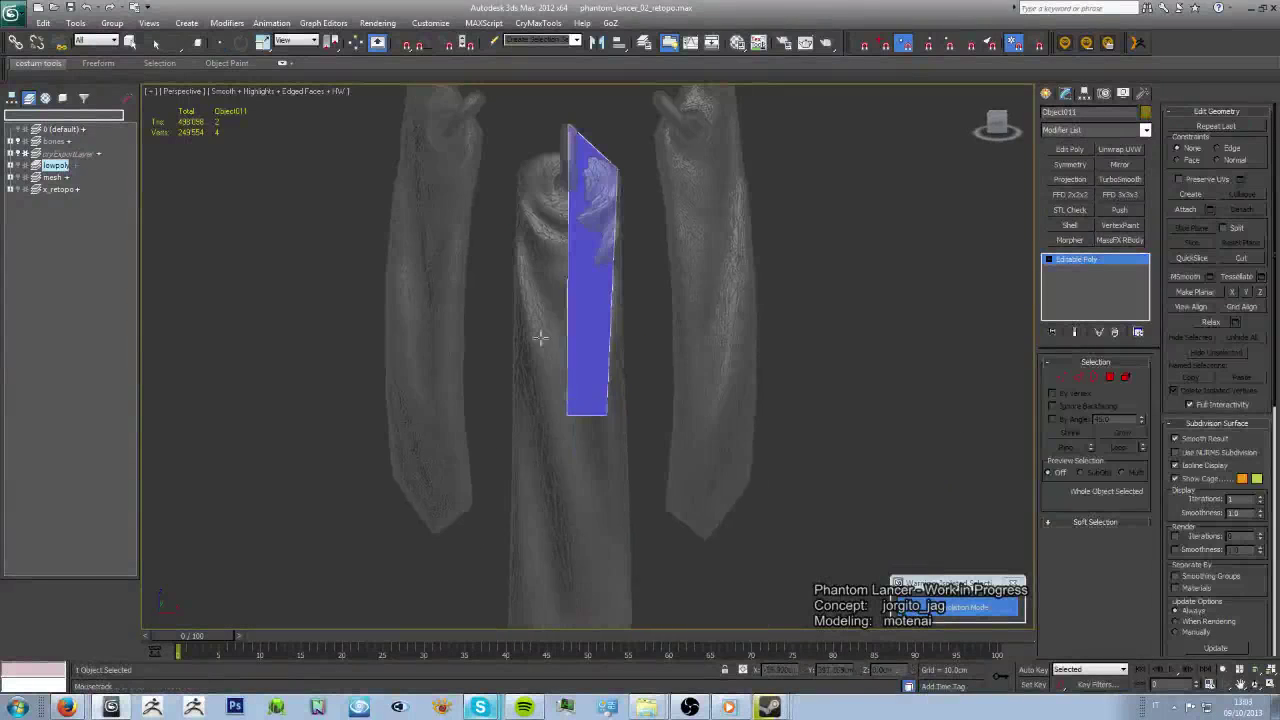
drag(576, 316, 597, 590)
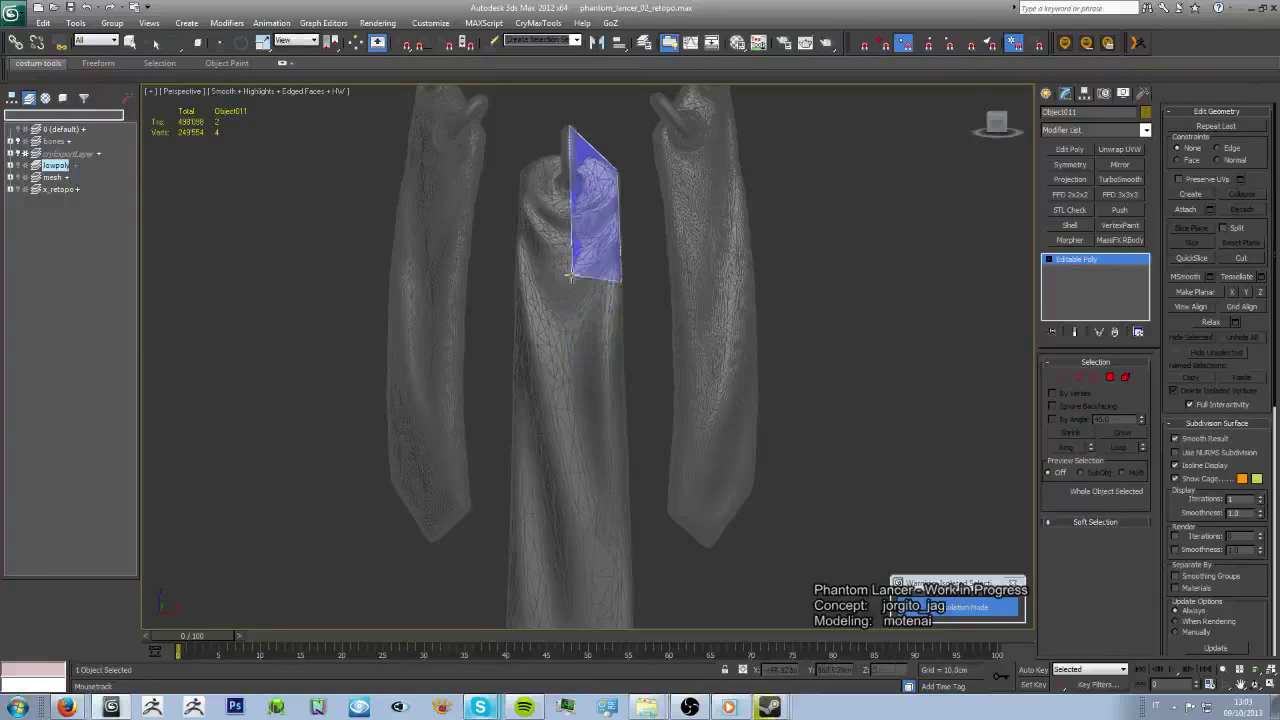
middle_drag(597, 590, 647, 390)
mouse_move(647, 390)
mouse_down()
mouse_move(653, 427)
mouse_move(617, 509)
mouse_up()
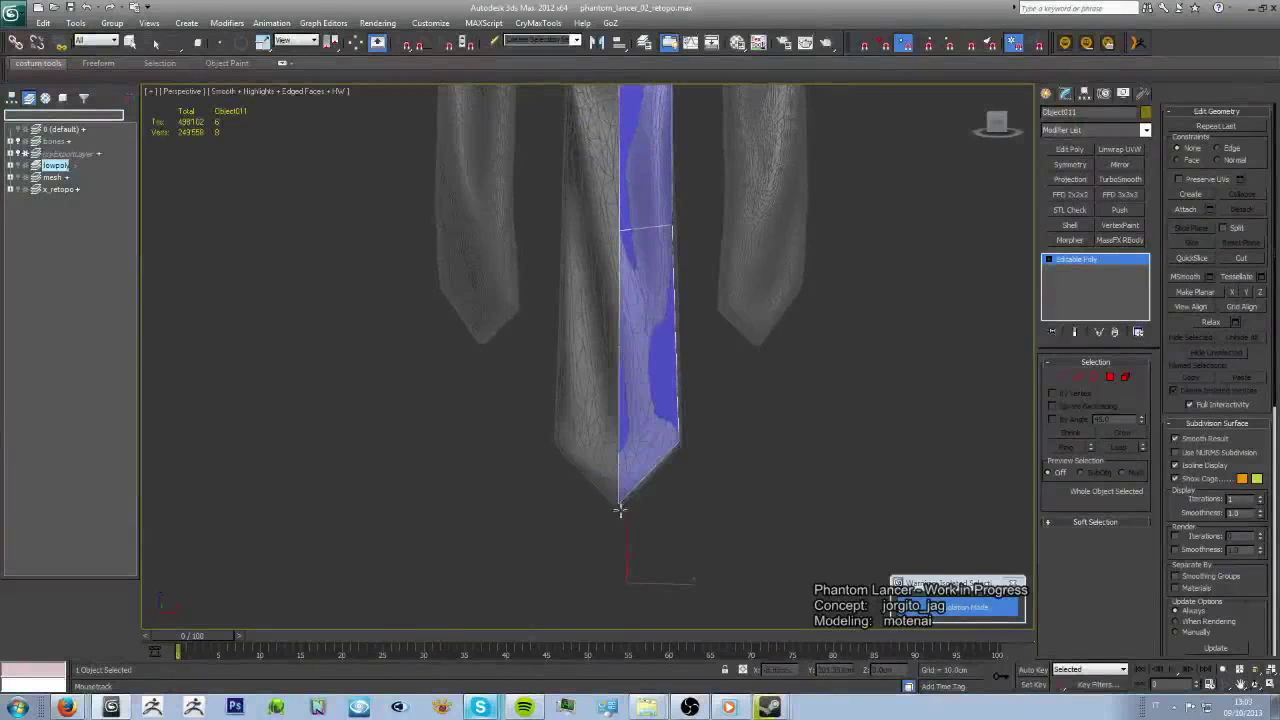
middle_drag(618, 230, 619, 318)
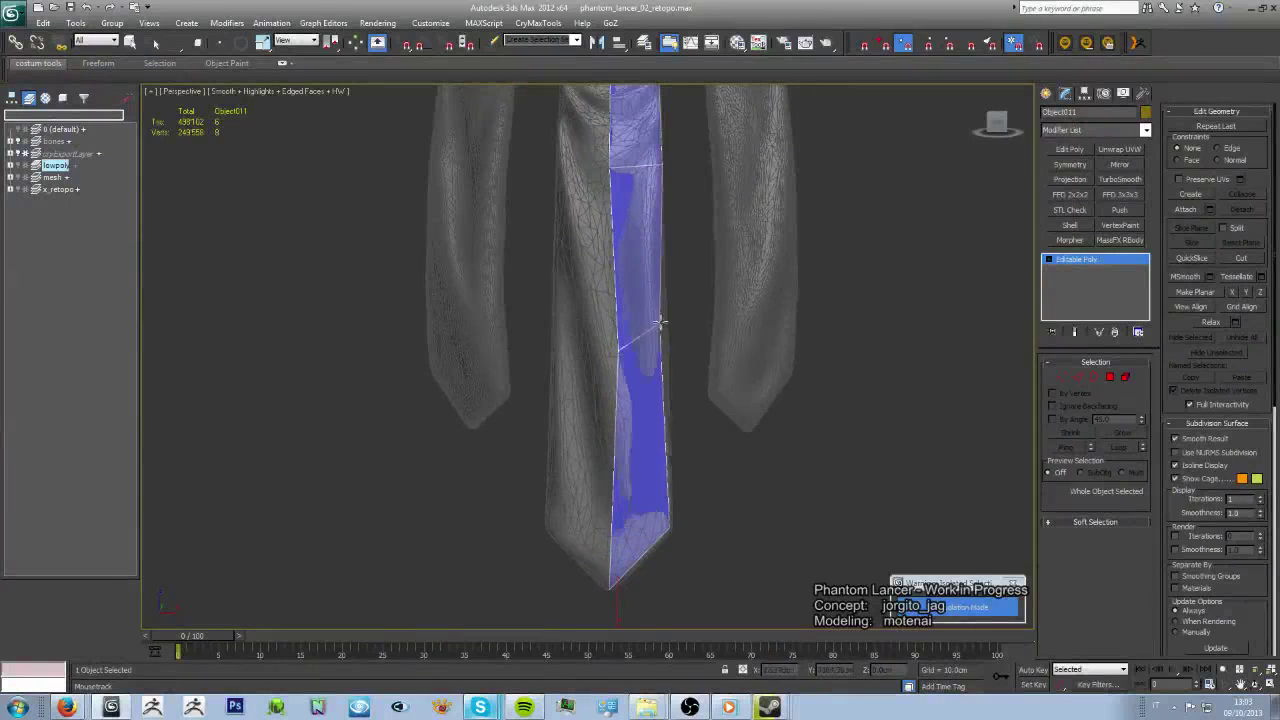
drag(662, 318, 663, 351)
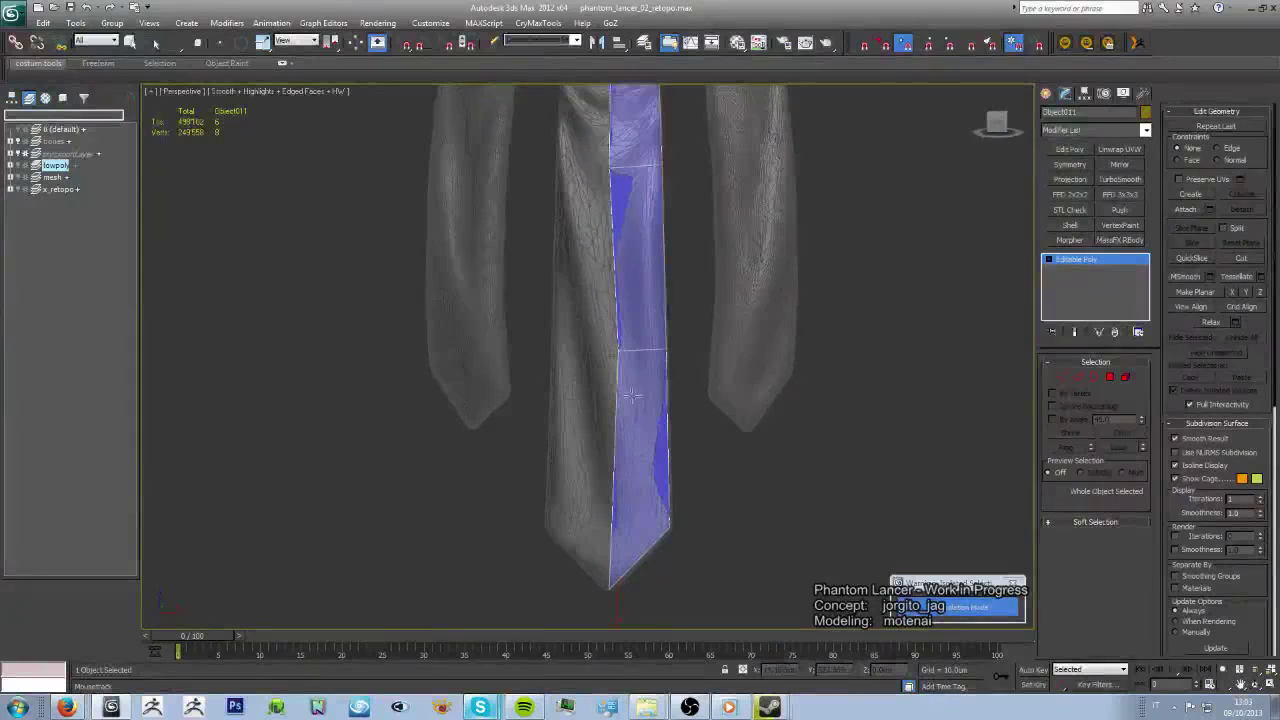
- Undo the last edit and switch to moving the strip's edges
scroll(632, 357, down, 3)
scroll(640, 365, up, 3)
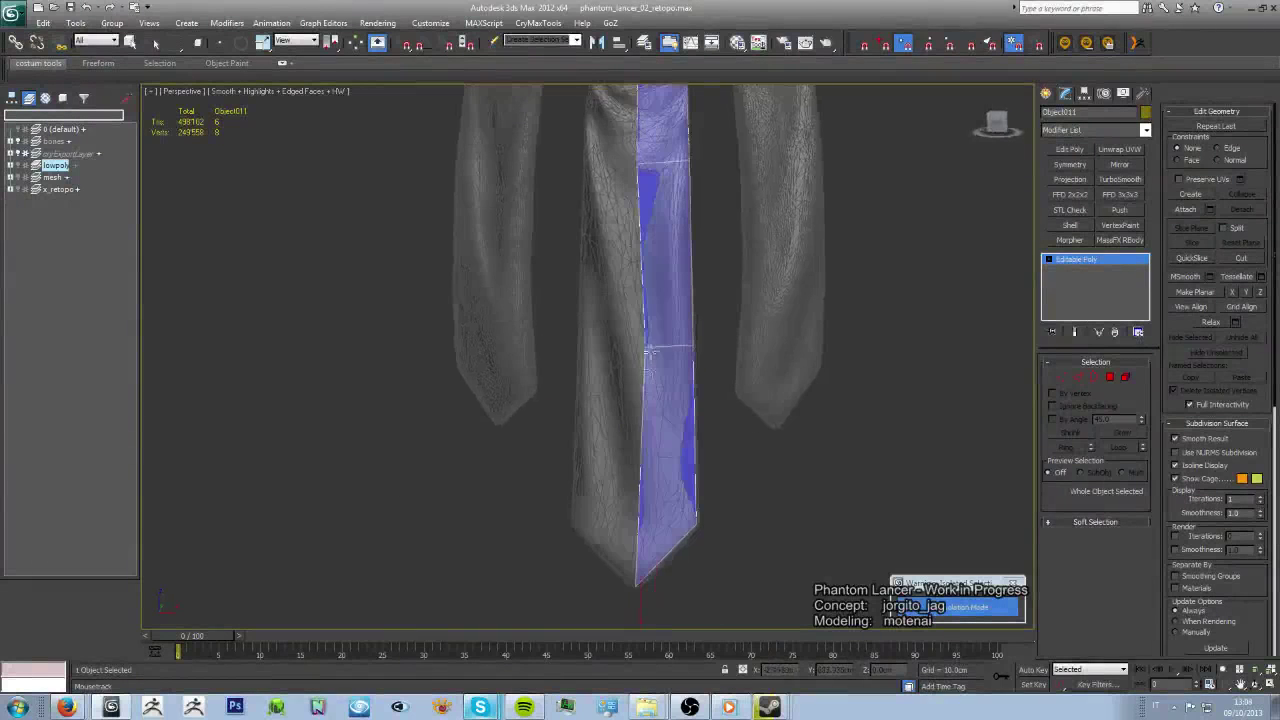
mouse_move(640, 357)
alt+middle_down()
mouse_move(651, 428)
mouse_move(647, 300)
mouse_move(965, 398)
alt+middle_up()
key(ctrl+z)
key(w)
key(2)
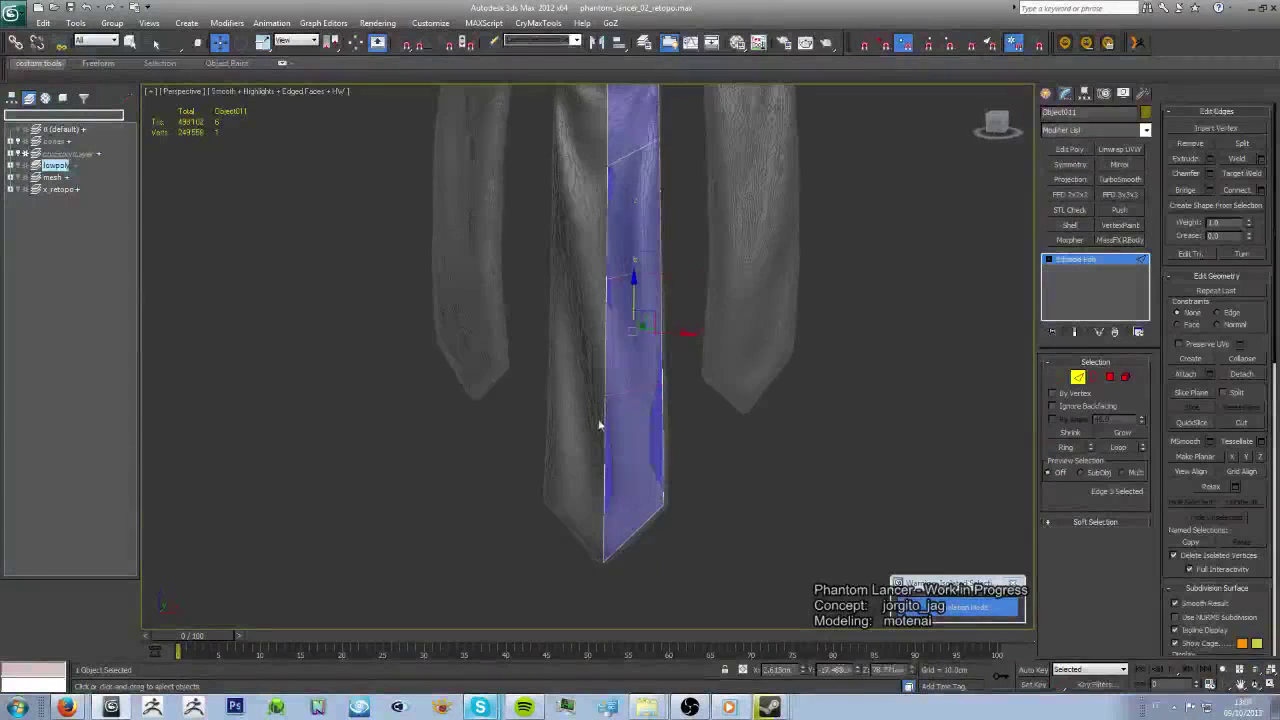
- Clear the edge selection and add a Symmetry modifier mirroring the centre strip on X
click(685, 404)
alt+middle_drag(685, 404, 160, 463)
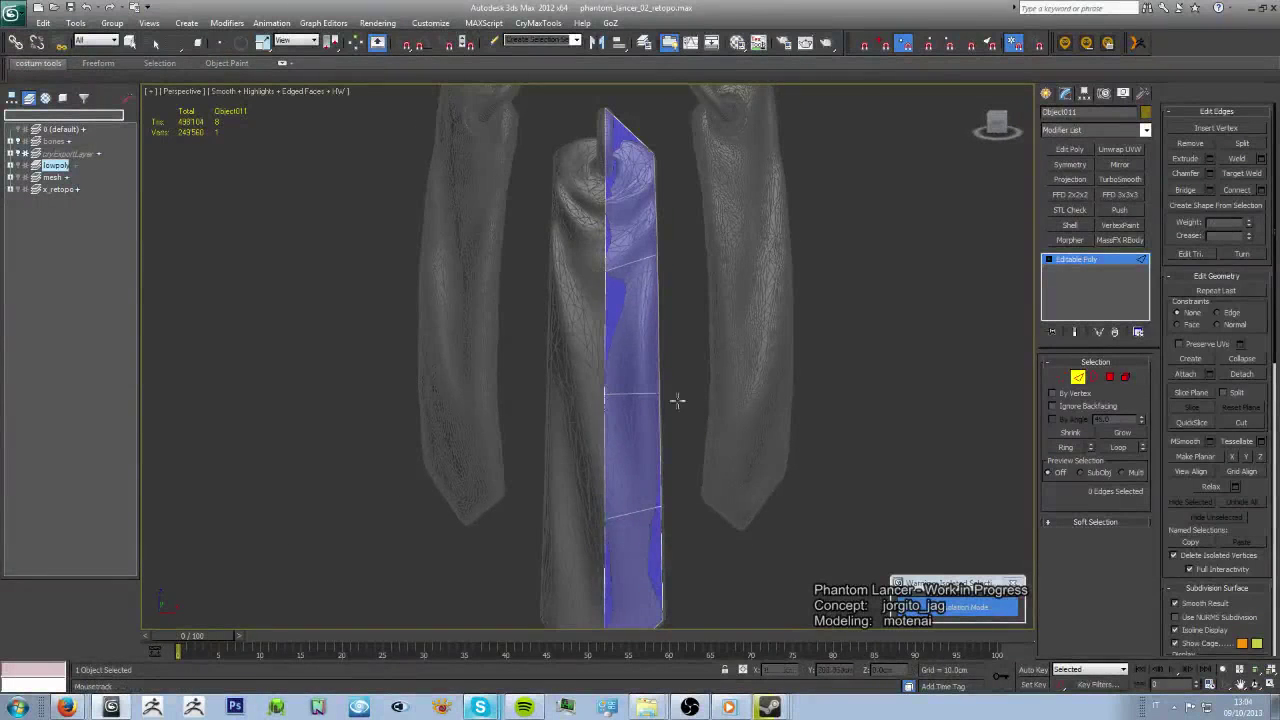
mouse_move(650, 412)
alt+middle_down()
mouse_move(580, 294)
mouse_move(591, 320)
mouse_move(699, 402)
mouse_move(629, 337)
mouse_move(690, 330)
mouse_move(692, 311)
alt+middle_up()
scroll(699, 402, down, 3)
scroll(663, 318, up, 4)
click(1069, 164)
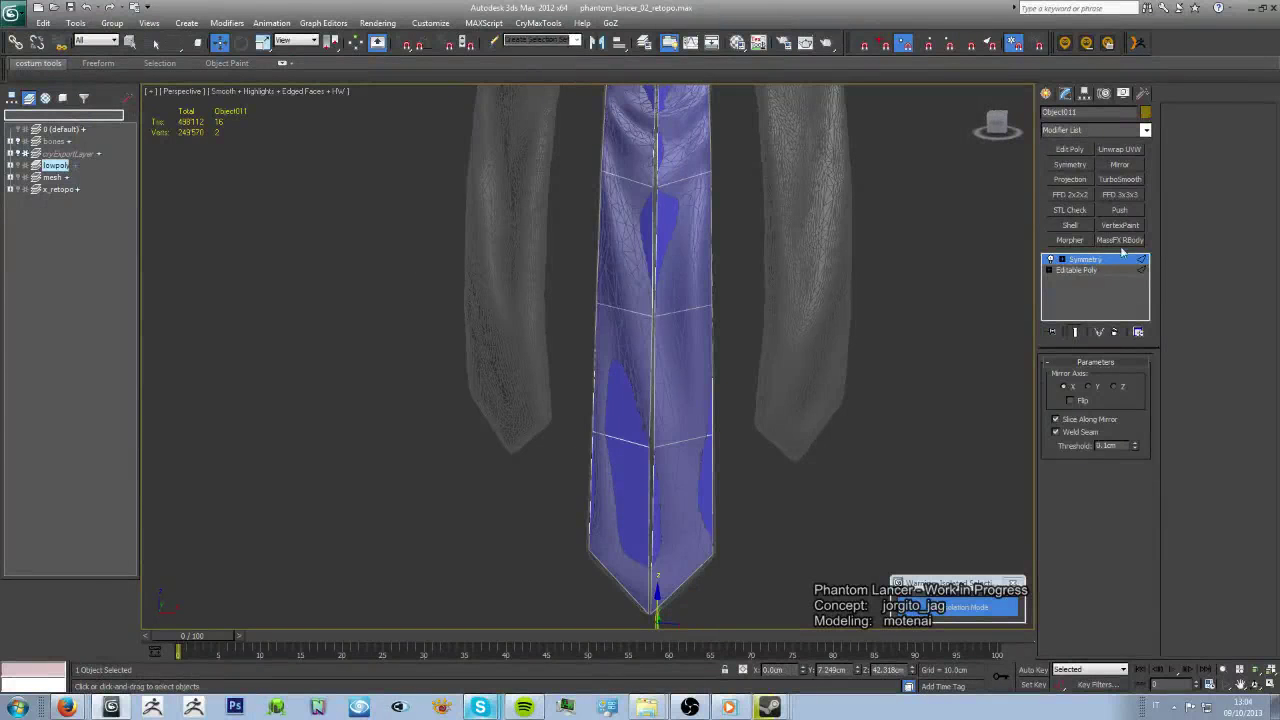
- Drop below Symmetry to the Editable Poly at Vertex level and review the strips from several angles
click(1085, 259)
click(1078, 270)
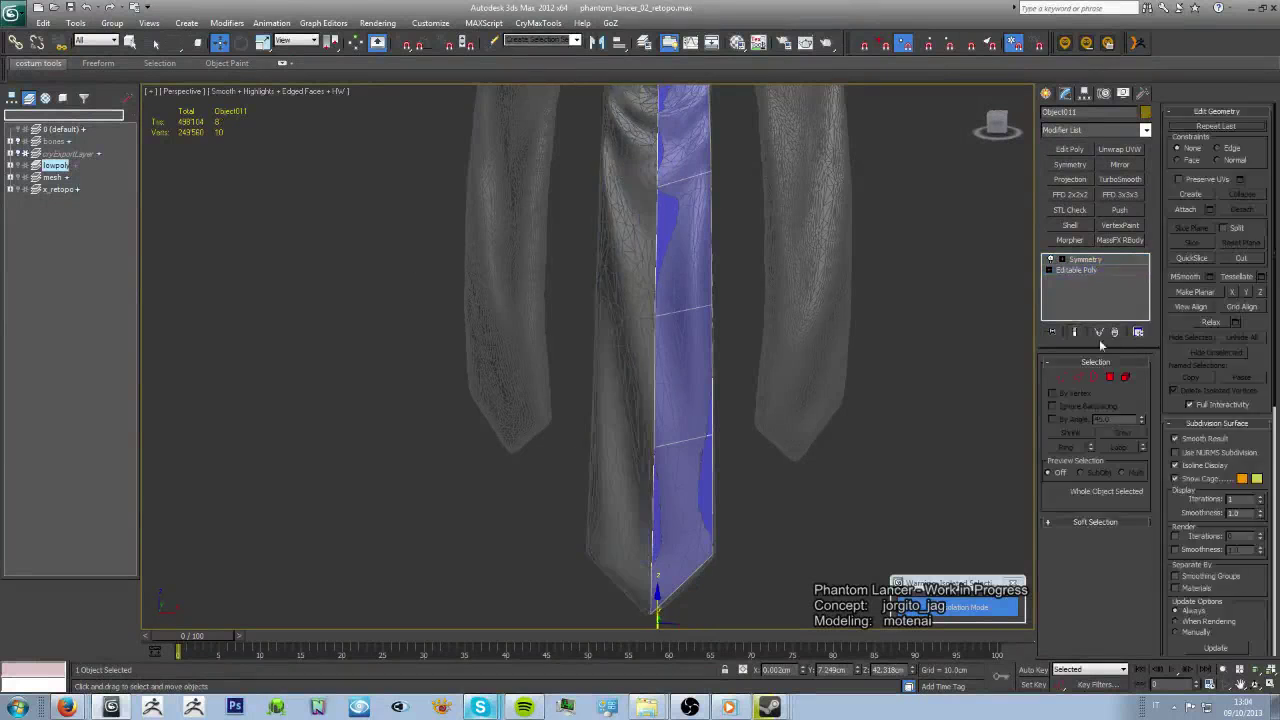
click(1077, 377)
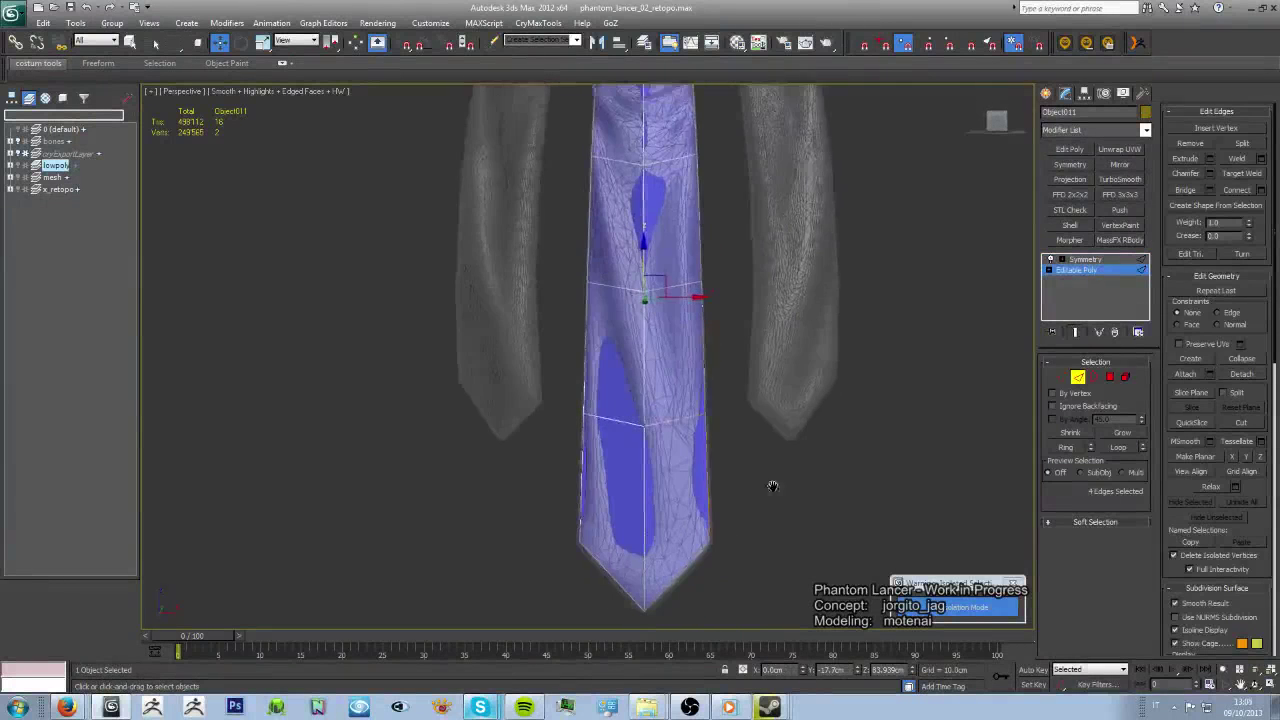
click(1062, 377)
mouse_move(700, 480)
alt+middle_down()
mouse_move(510, 505)
mouse_move(121, 468)
alt+middle_up()
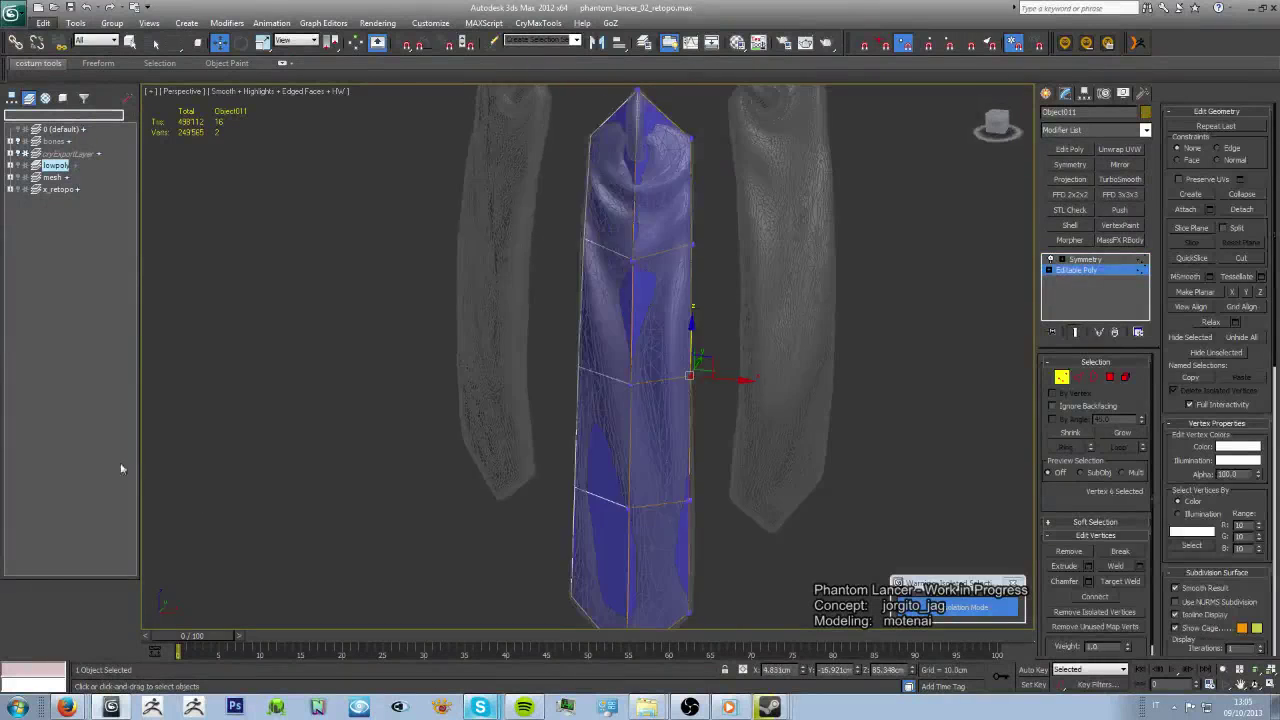
mouse_move(729, 487)
alt+middle_down()
mouse_move(763, 260)
mouse_move(814, 277)
mouse_move(666, 486)
mouse_move(651, 479)
mouse_move(694, 294)
alt+middle_up()
- Fit the right patch's four corners onto the cloth sculpt near the ring
scroll(700, 386, up, 3)
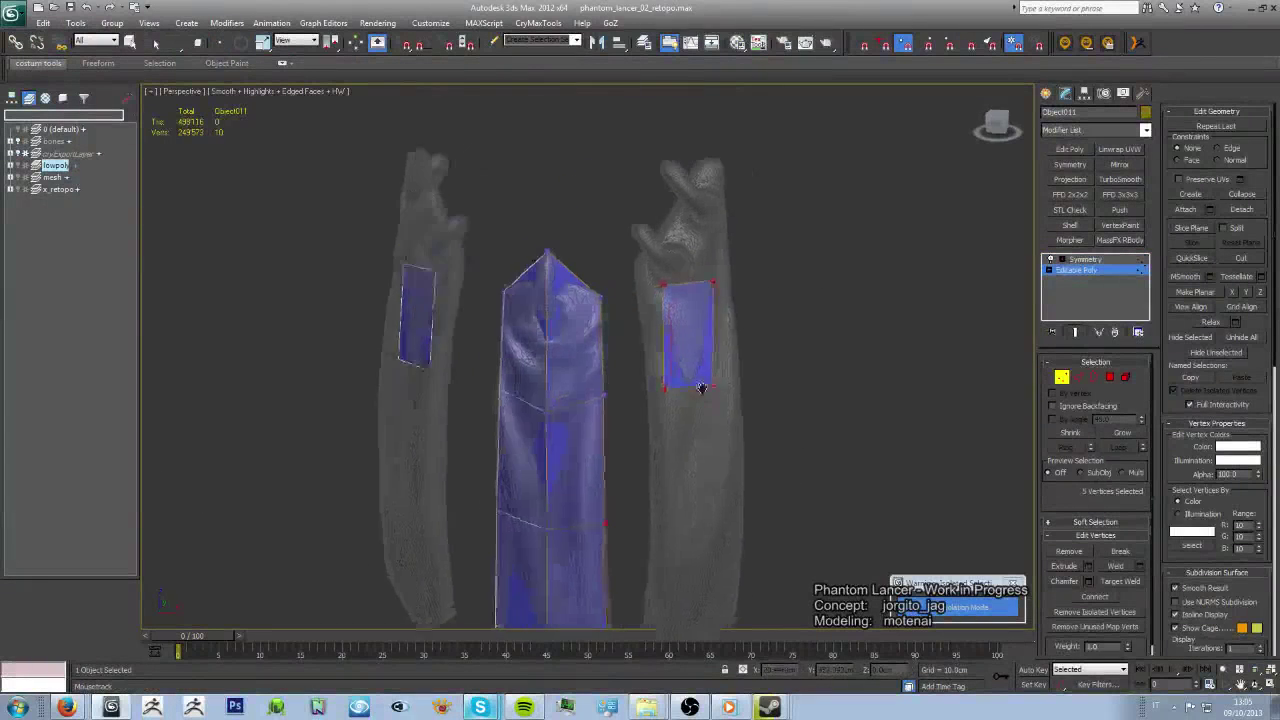
drag(670, 297, 627, 265)
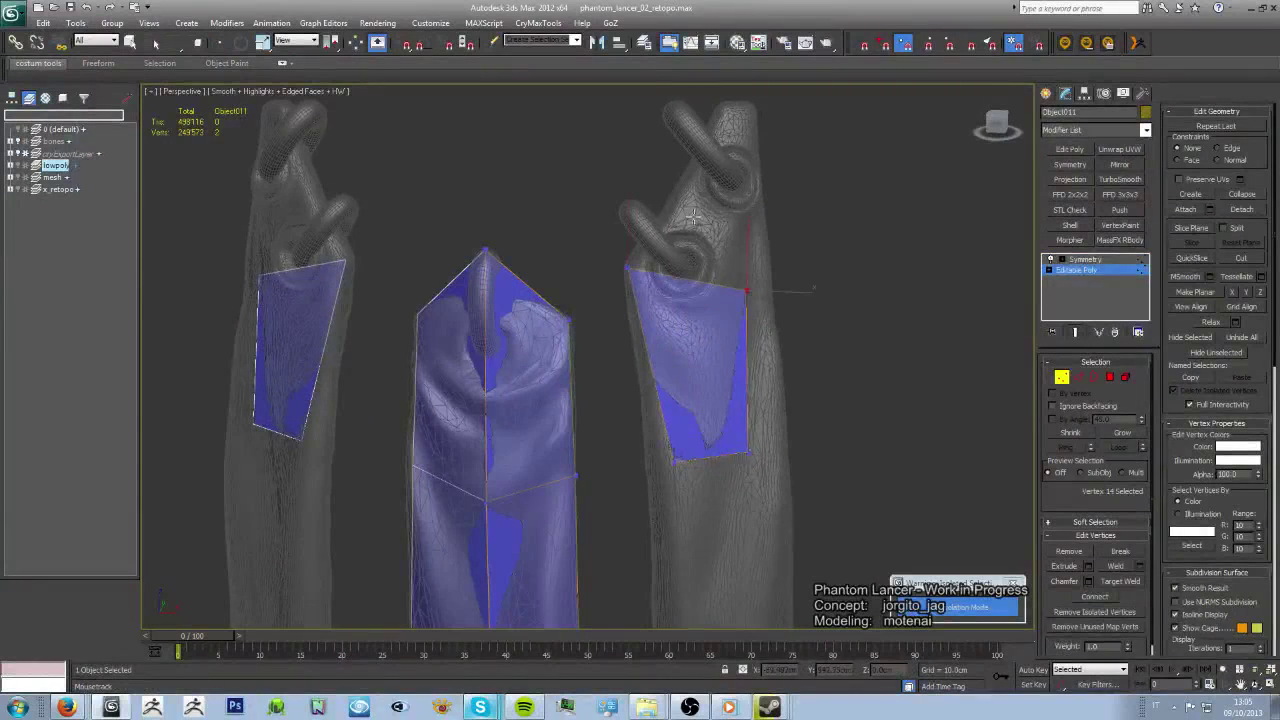
drag(746, 292, 690, 190)
middle_drag(722, 410, 732, 392)
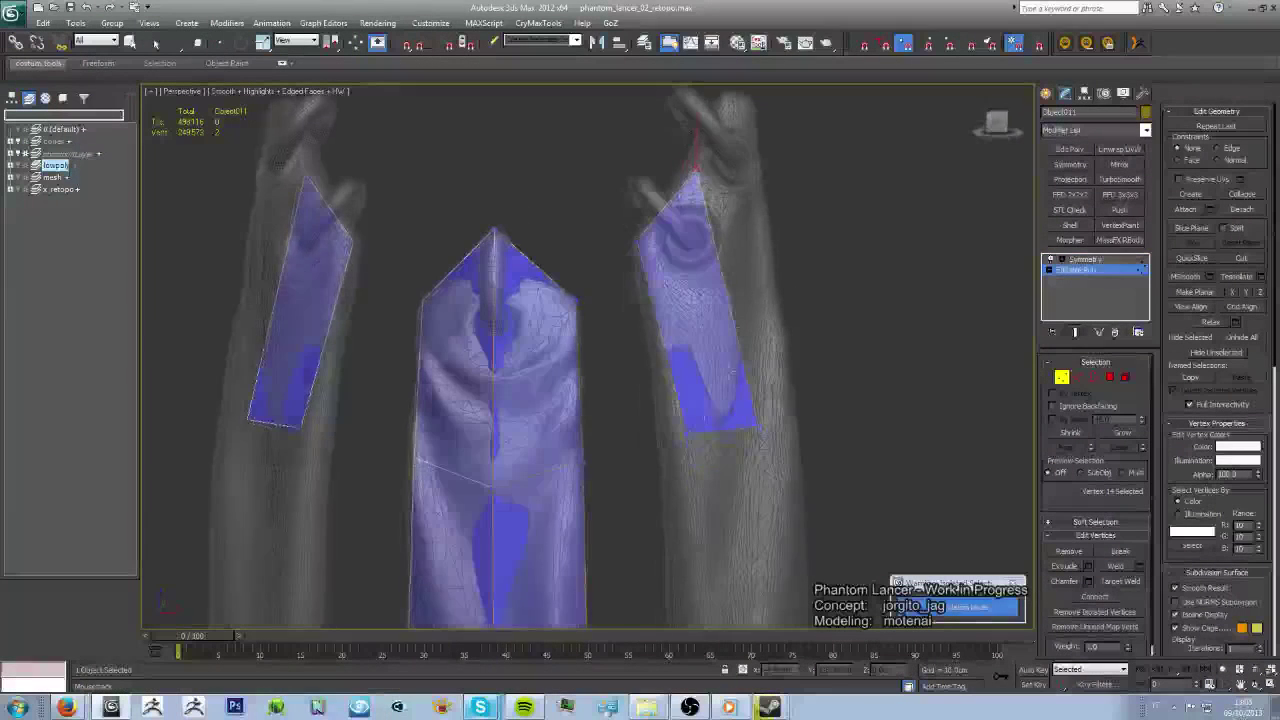
drag(675, 445, 733, 432)
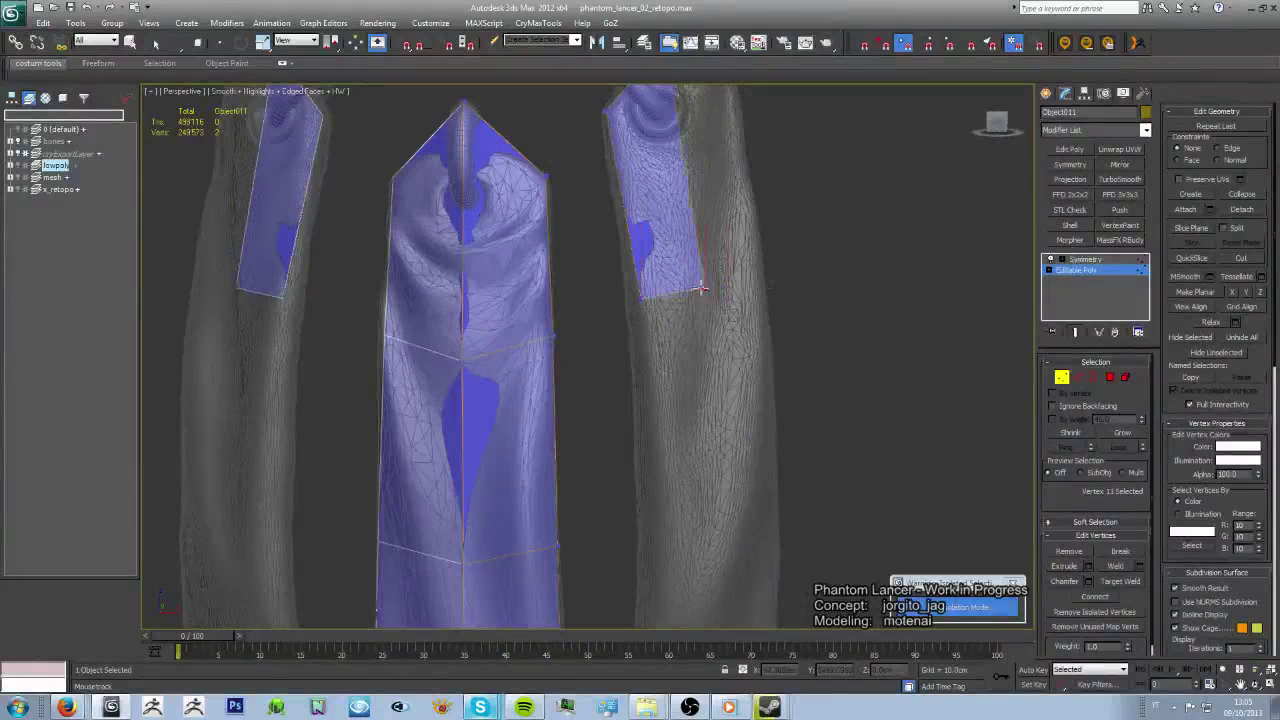
- Stretch the side patches down the outer cloth strips and pull their tips to a point
shift+drag(712, 290, 700, 615)
middle_drag(700, 615, 700, 505)
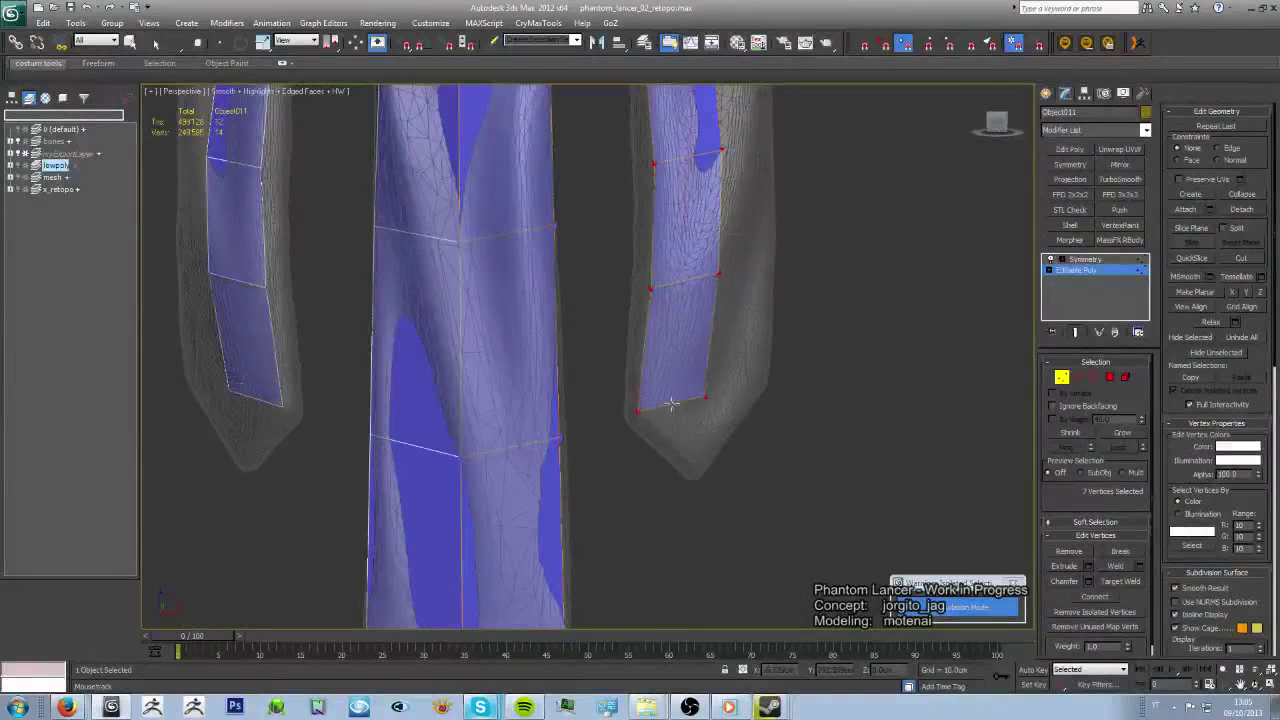
drag(700, 505, 696, 462)
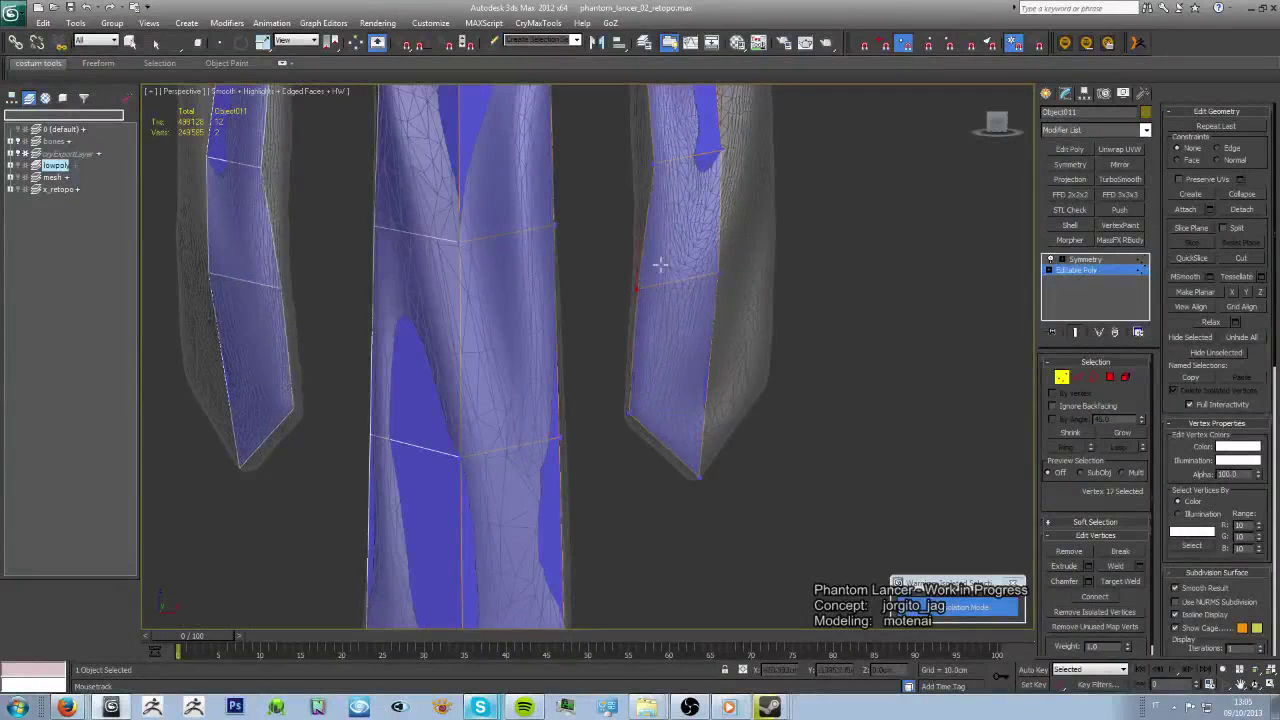
middle_drag(652, 289, 648, 323)
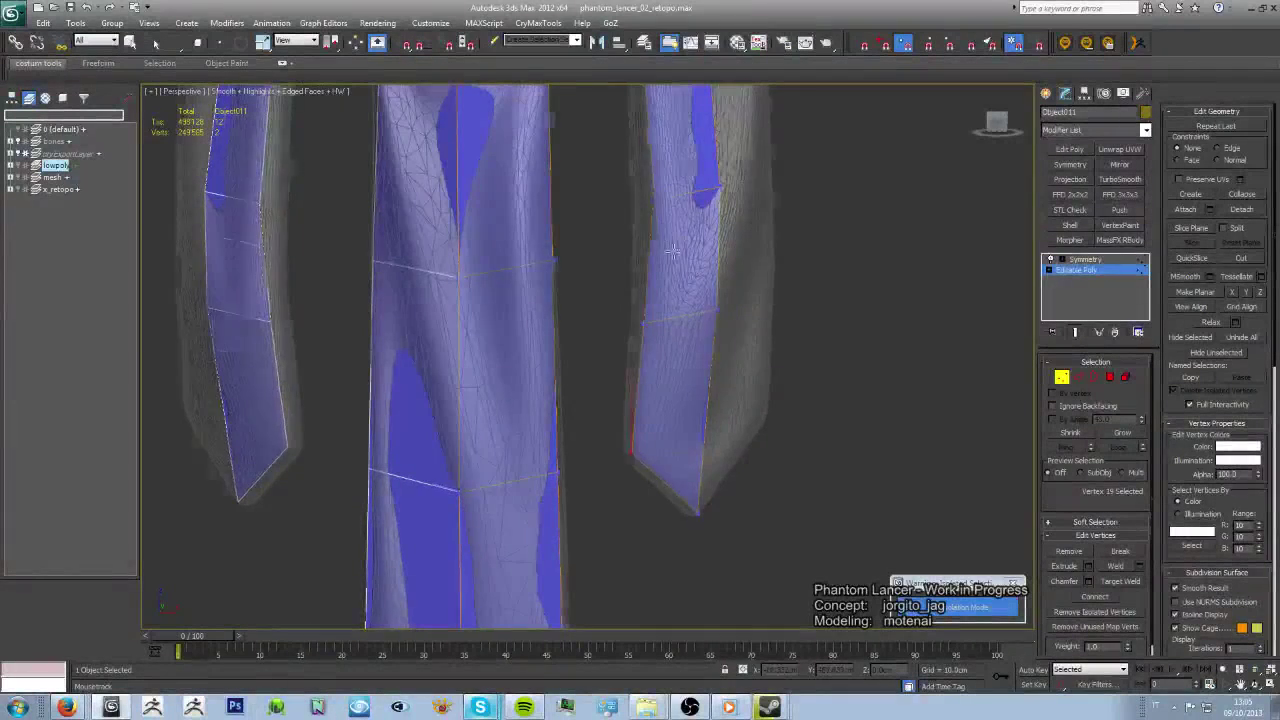
middle_drag(633, 452, 647, 331)
middle_drag(663, 193, 668, 310)
mouse_move(678, 110)
middle_down()
mouse_move(684, 228)
mouse_move(651, 257)
middle_up()
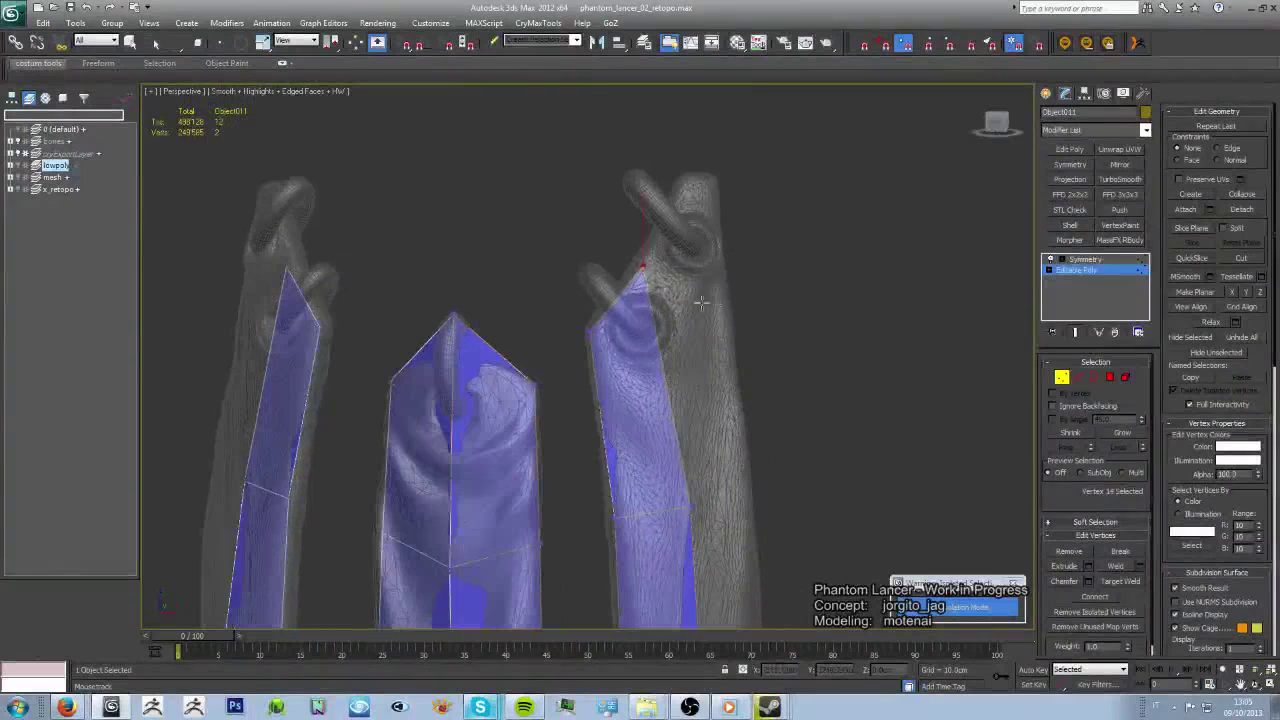
- Add polygons along the right strip from its top down, closing the lower tip
click(686, 200)
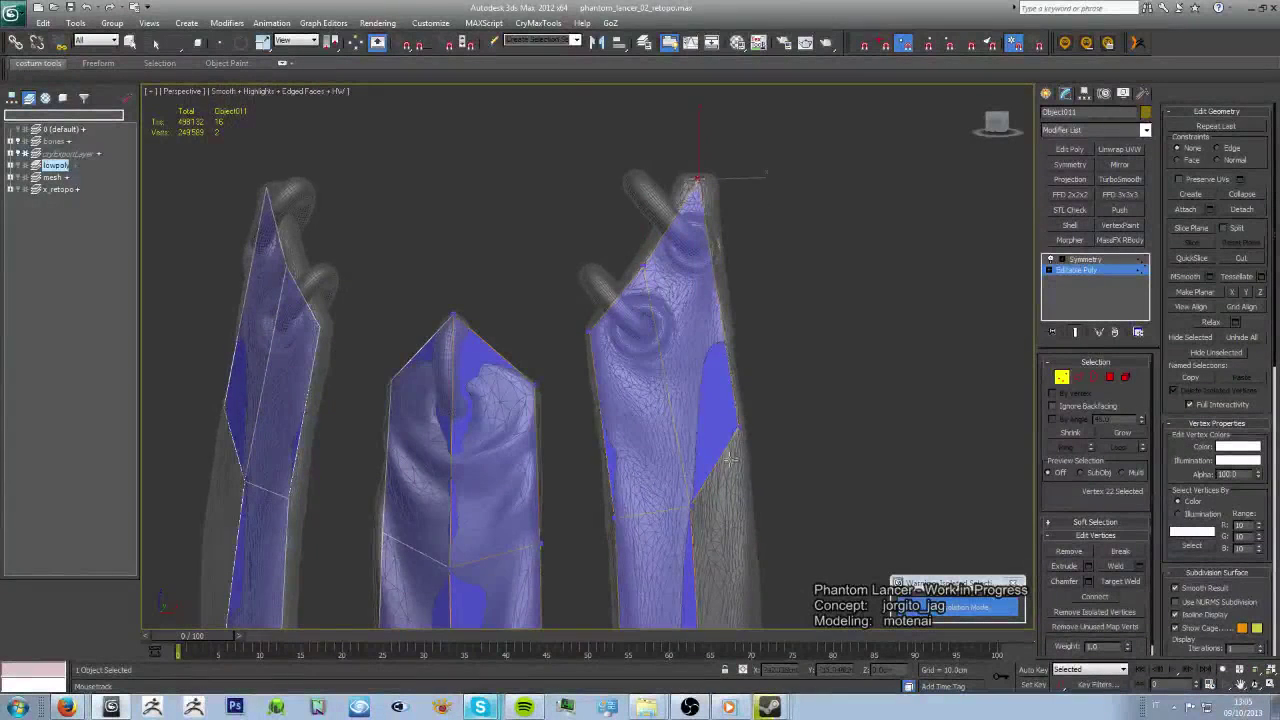
middle_drag(731, 459, 651, 356)
middle_drag(632, 432, 565, 326)
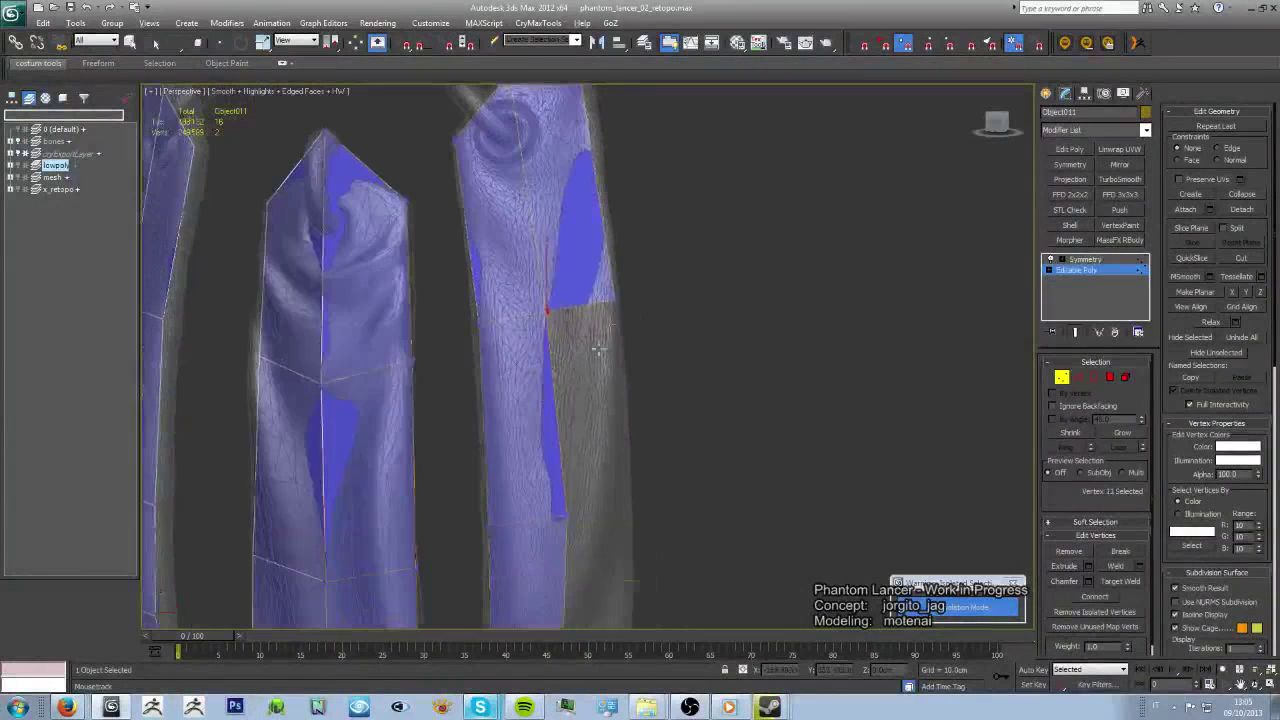
click(623, 514)
scroll(623, 514, up, 2)
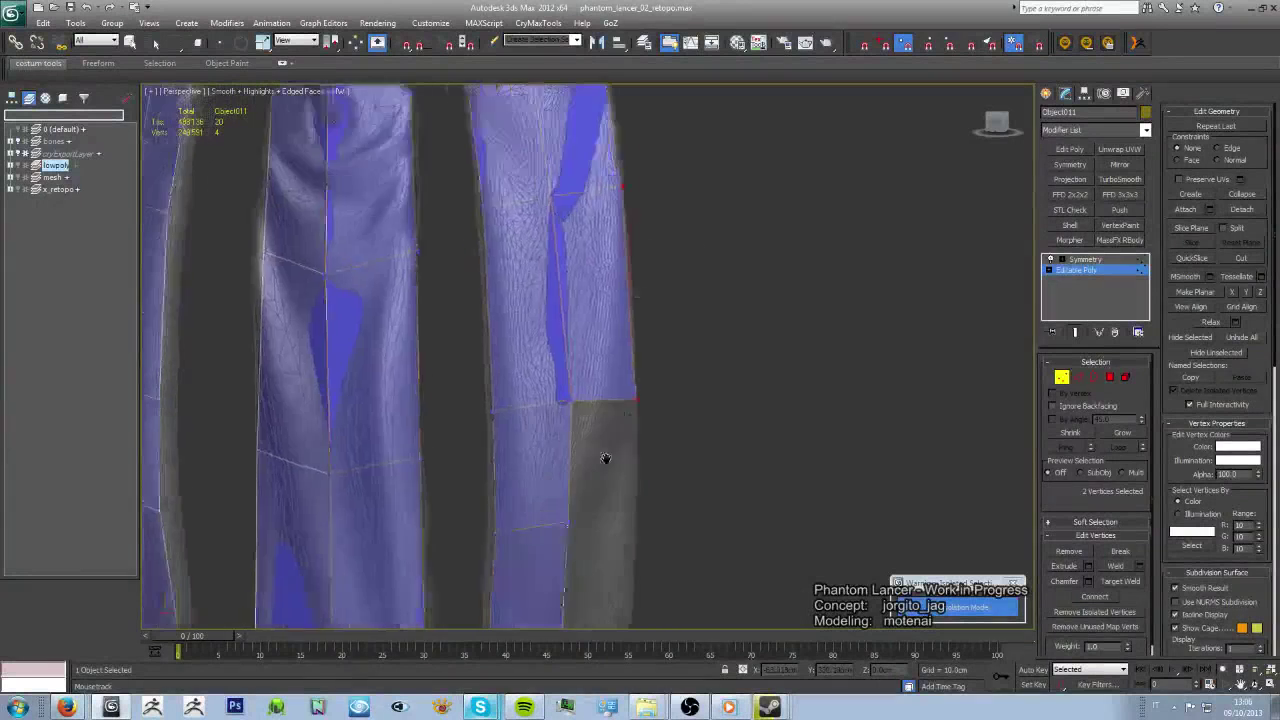
middle_drag(606, 457, 566, 351)
click(641, 473)
mouse_move(641, 473)
middle_down()
mouse_move(619, 359)
mouse_move(603, 431)
middle_up()
click(606, 455)
- Orbit around to inspect all three retopo pieces
scroll(508, 374, up, 1)
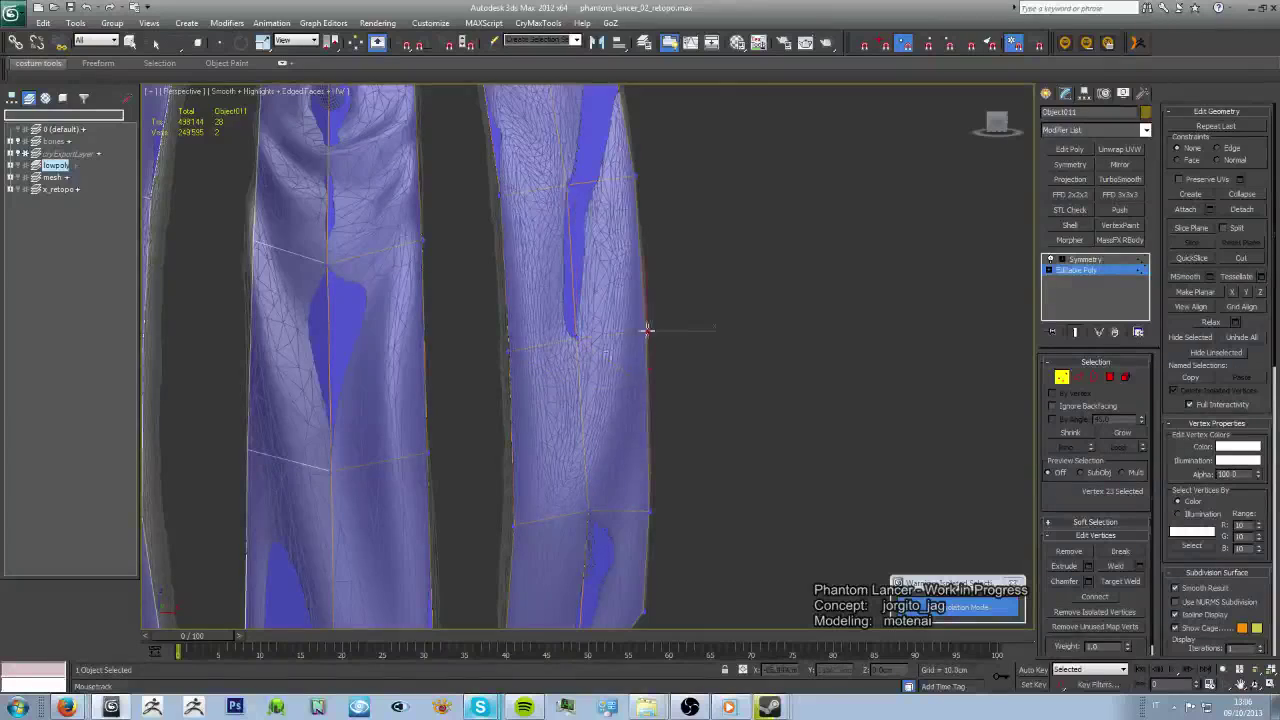
scroll(646, 329, down, 5)
mouse_move(634, 354)
alt+middle_down()
mouse_move(686, 363)
mouse_move(649, 397)
alt+middle_up()
scroll(640, 420, up, 3)
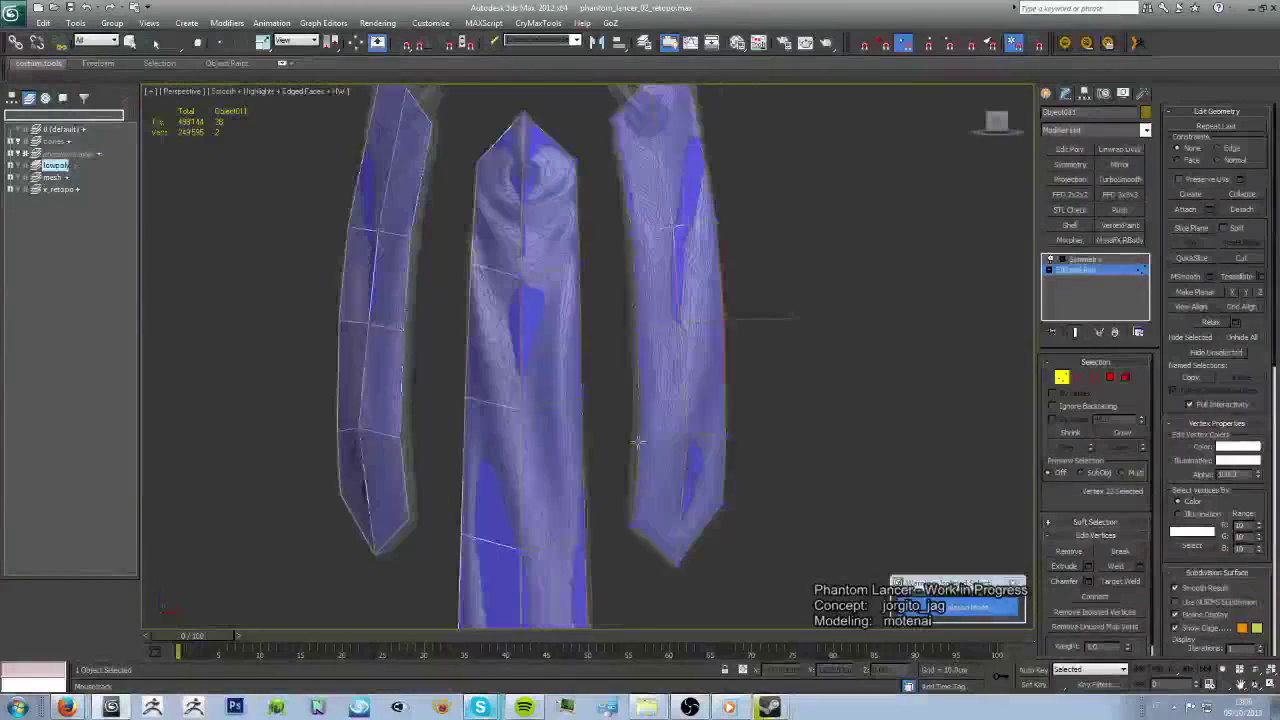
alt+middle_drag(637, 441, 646, 443)
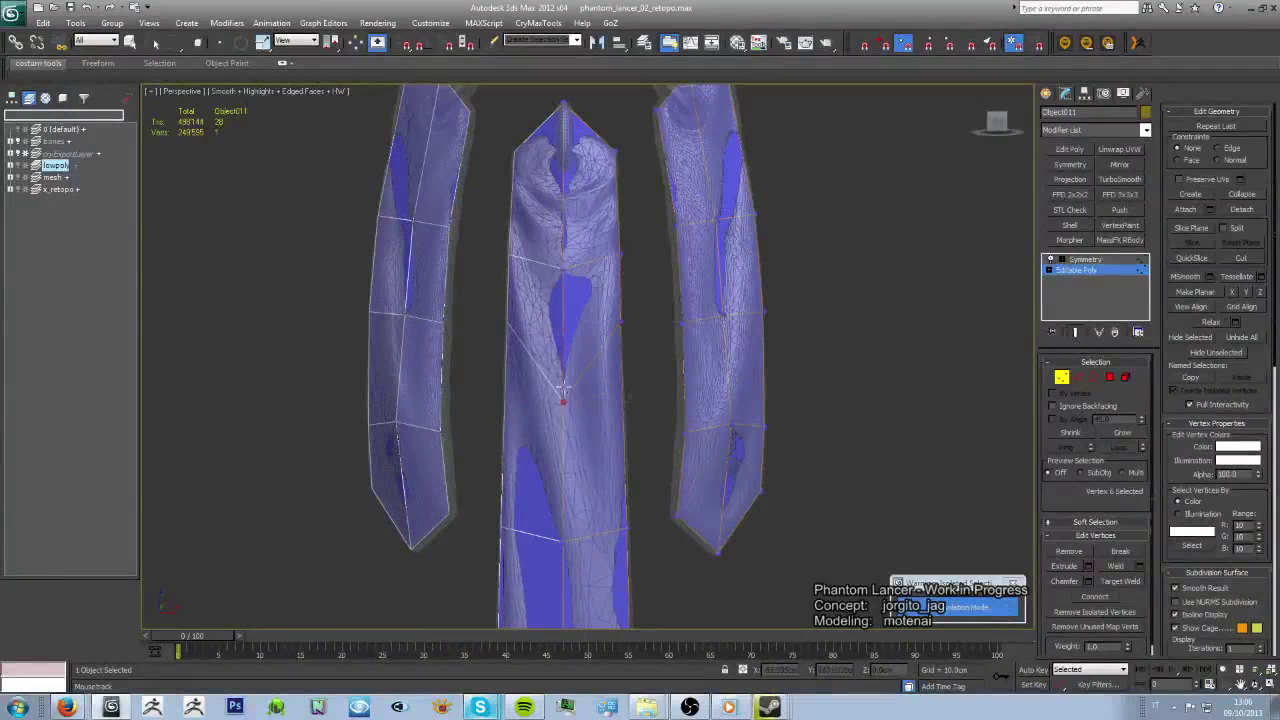
mouse_move(600, 360)
alt+middle_down()
mouse_move(594, 400)
mouse_move(634, 380)
mouse_move(600, 380)
alt+middle_up()
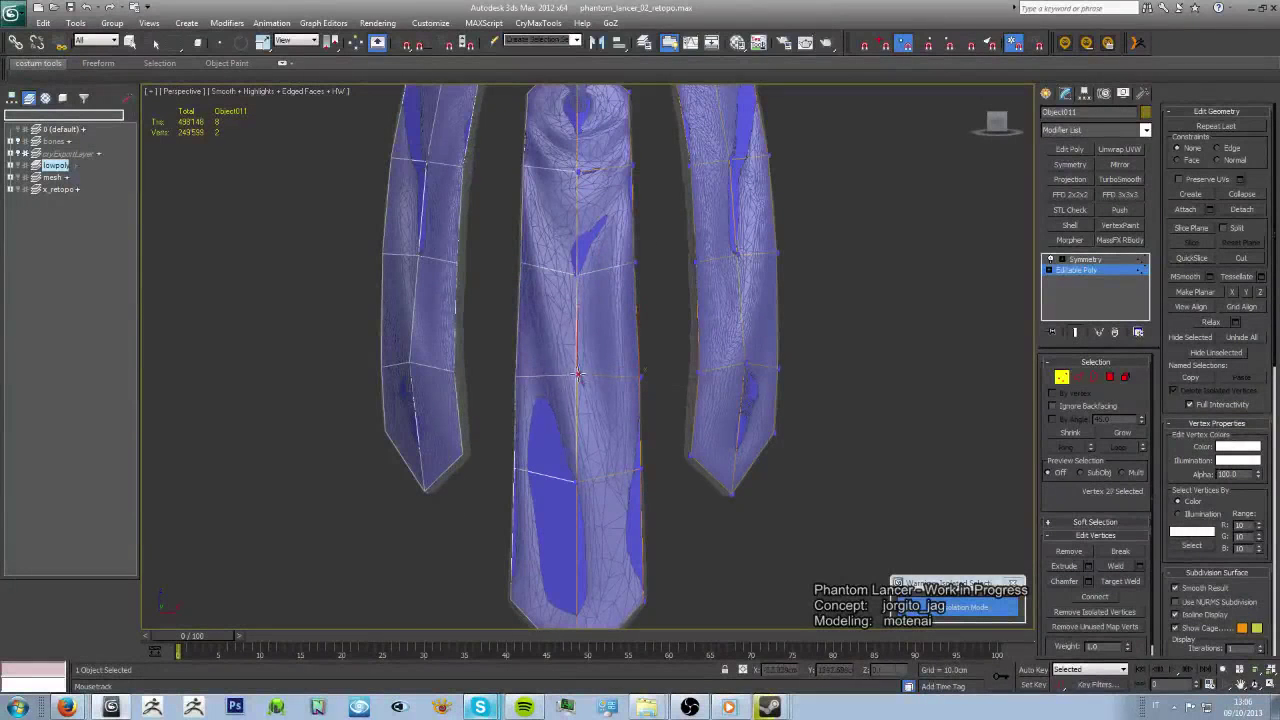
- Add a vertex on the centre strip's edge near its tip
alt+middle_drag(576, 390, 580, 449)
click(580, 449)
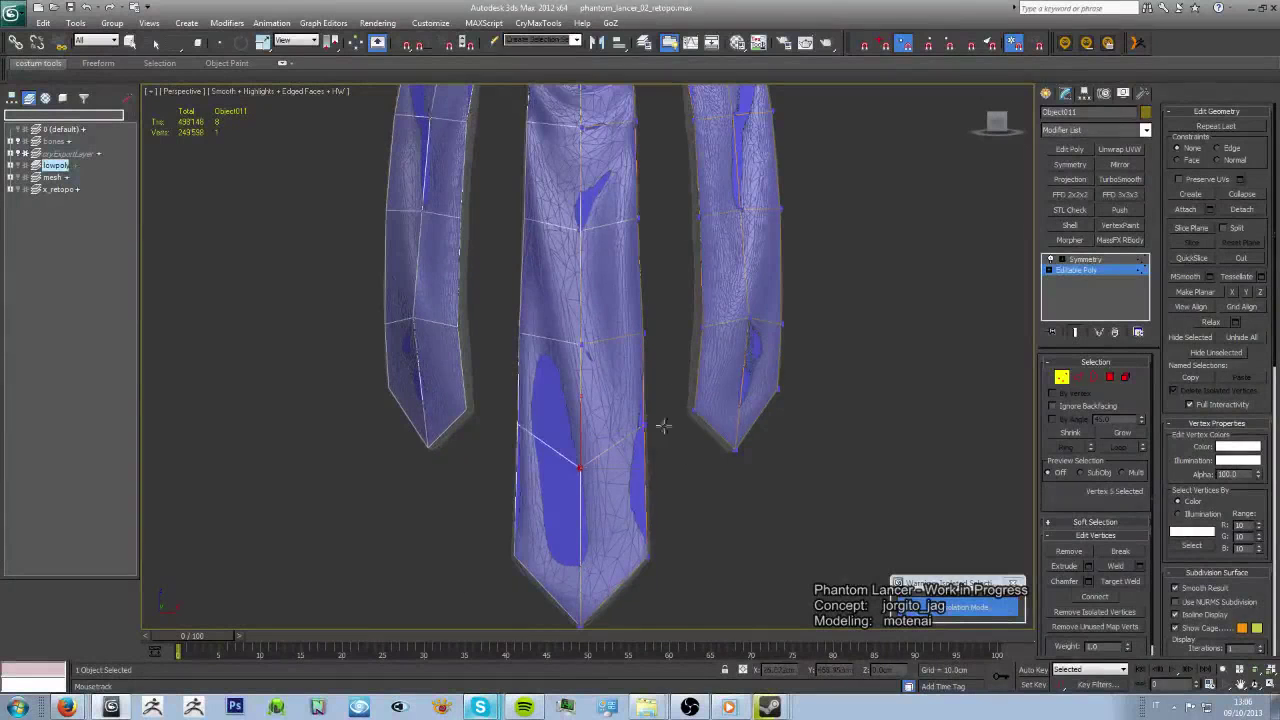
ctrl+click(647, 451)
scroll(580, 453, down, 5)
mouse_move(580, 453)
alt+middle_down()
mouse_move(534, 471)
mouse_move(509, 460)
mouse_move(637, 460)
mouse_move(643, 525)
alt+middle_up()
scroll(622, 370, up, 5)
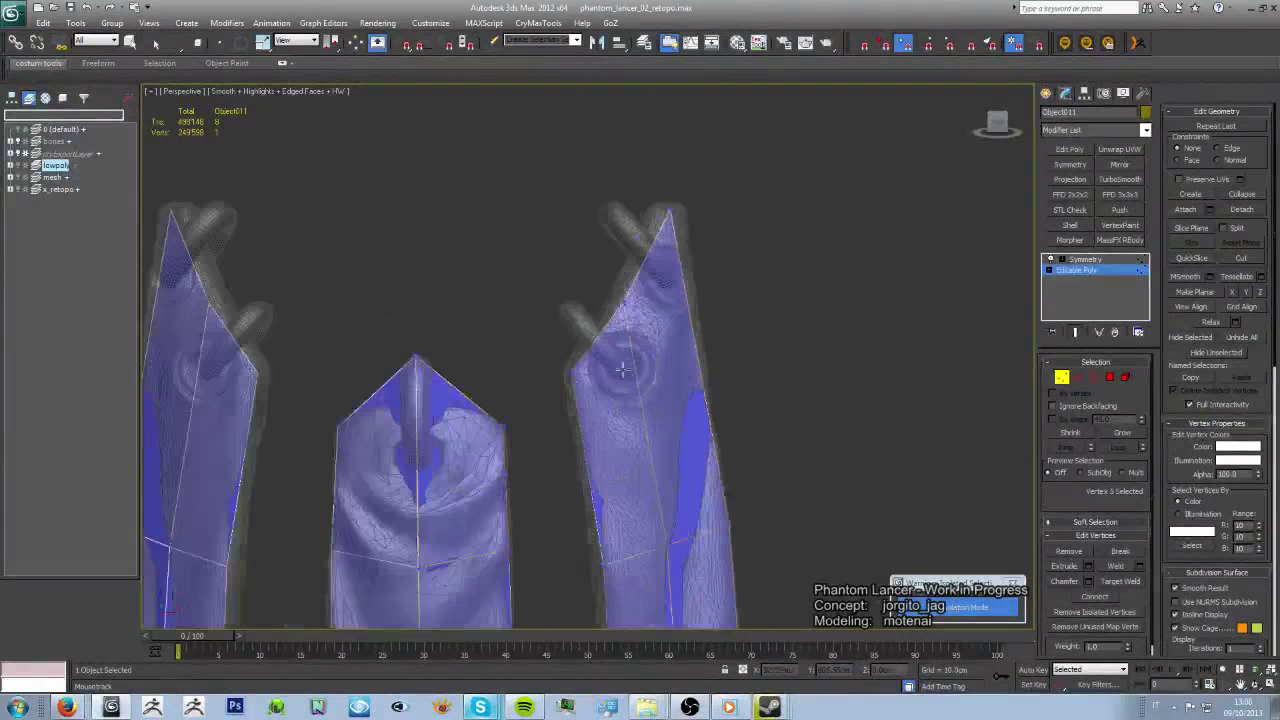
alt+middle_drag(644, 275, 660, 343)
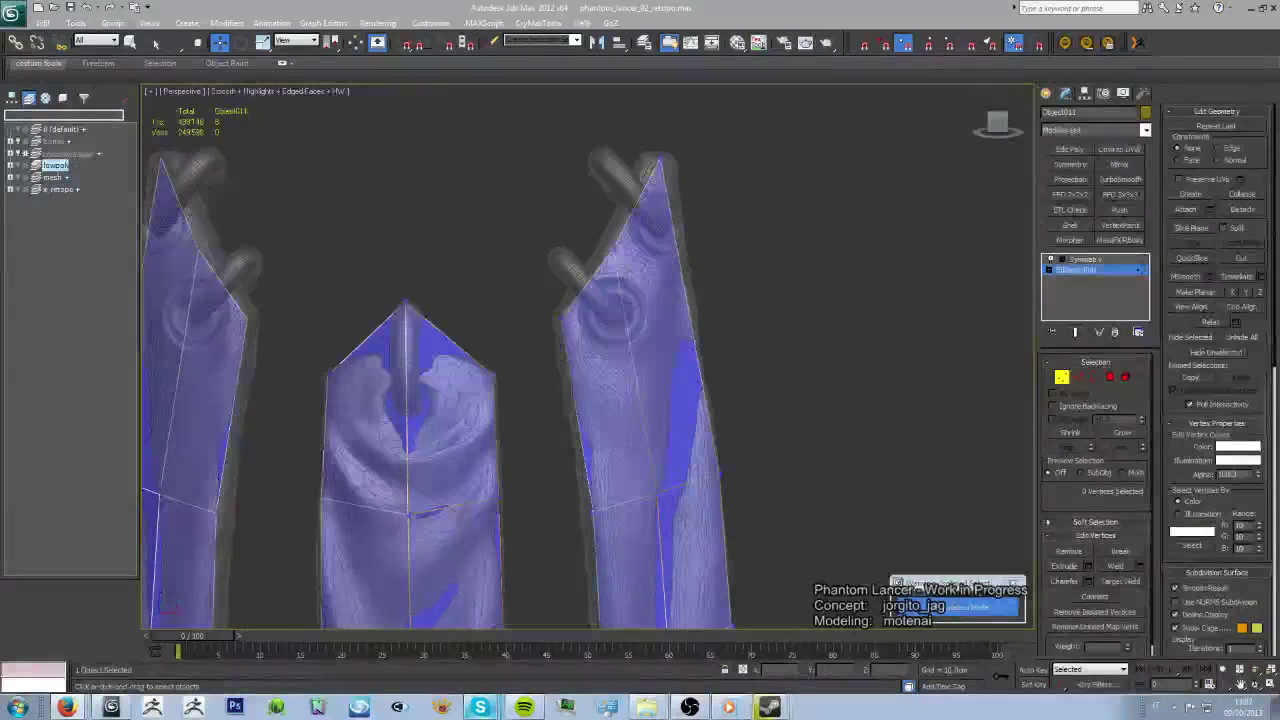
- Reply in the Twitch chat that these pieces will stay as planes with alpha for now
key(alt+Tab)
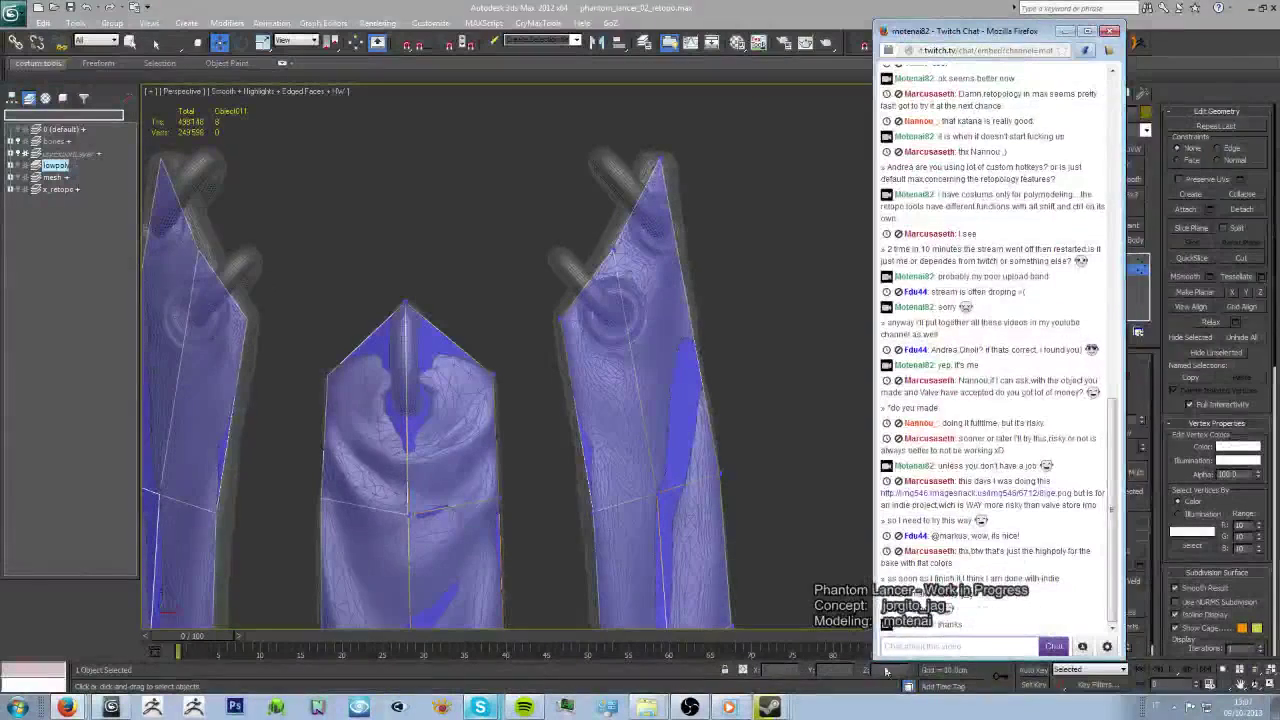
text(t it)
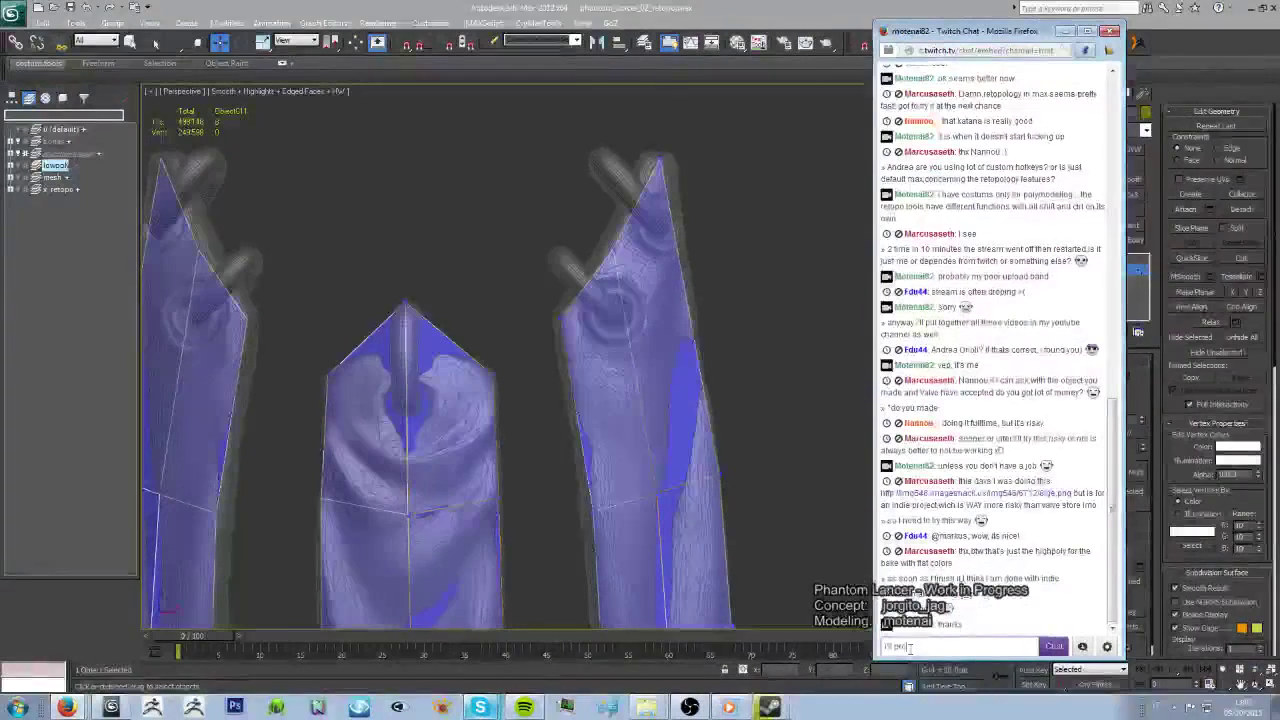
text( there)
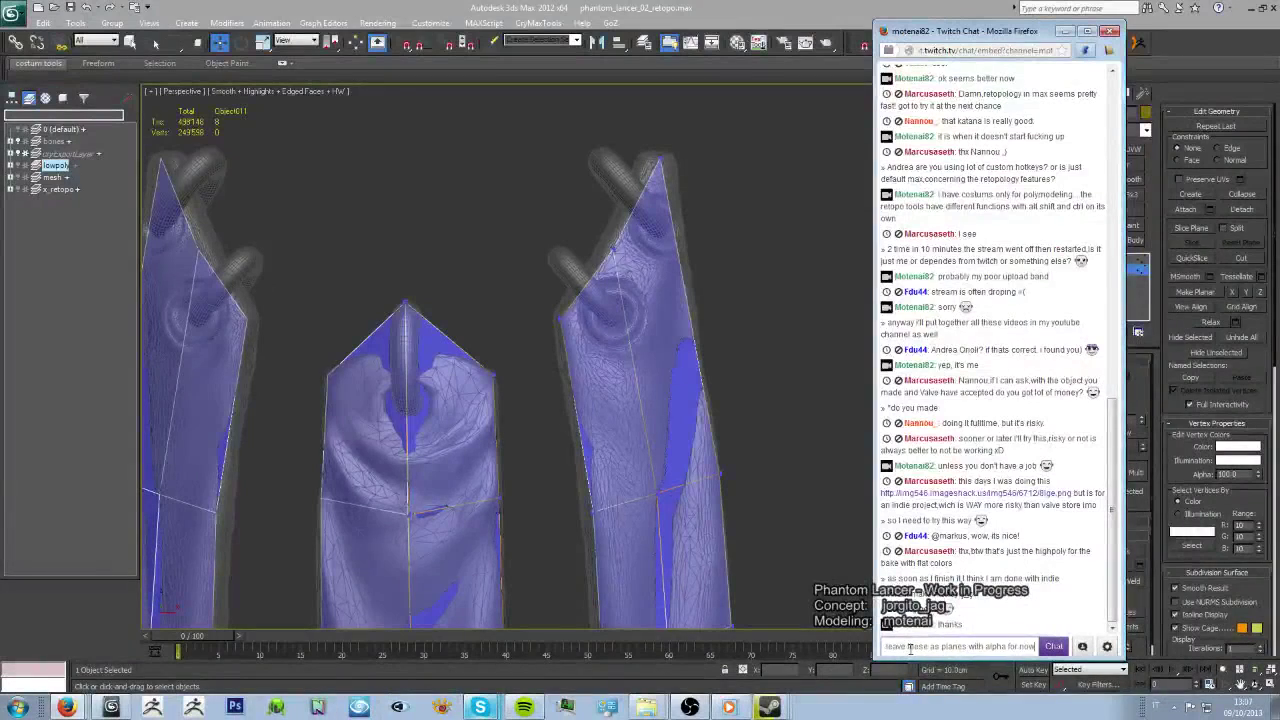
key(Return)
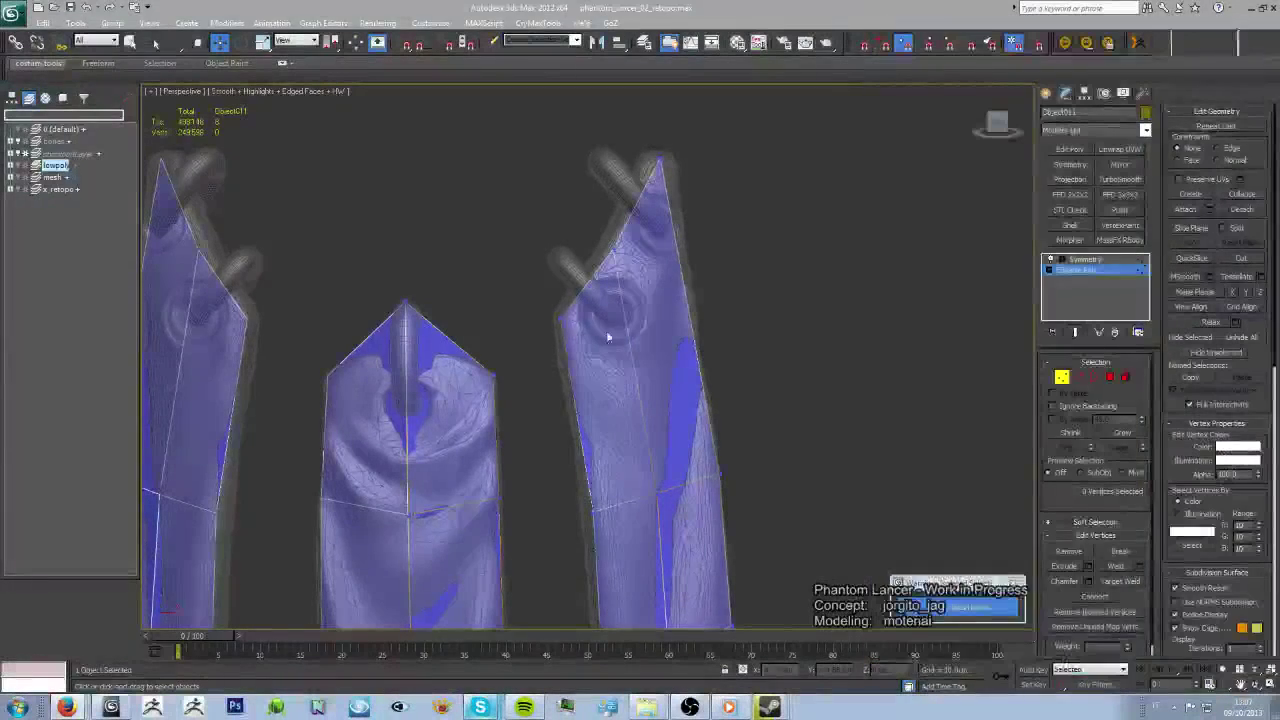
- Frame the tops of the outer cloth strips and switch to Move
middle_drag(606, 330, 776, 314)
scroll(776, 314, down, 5)
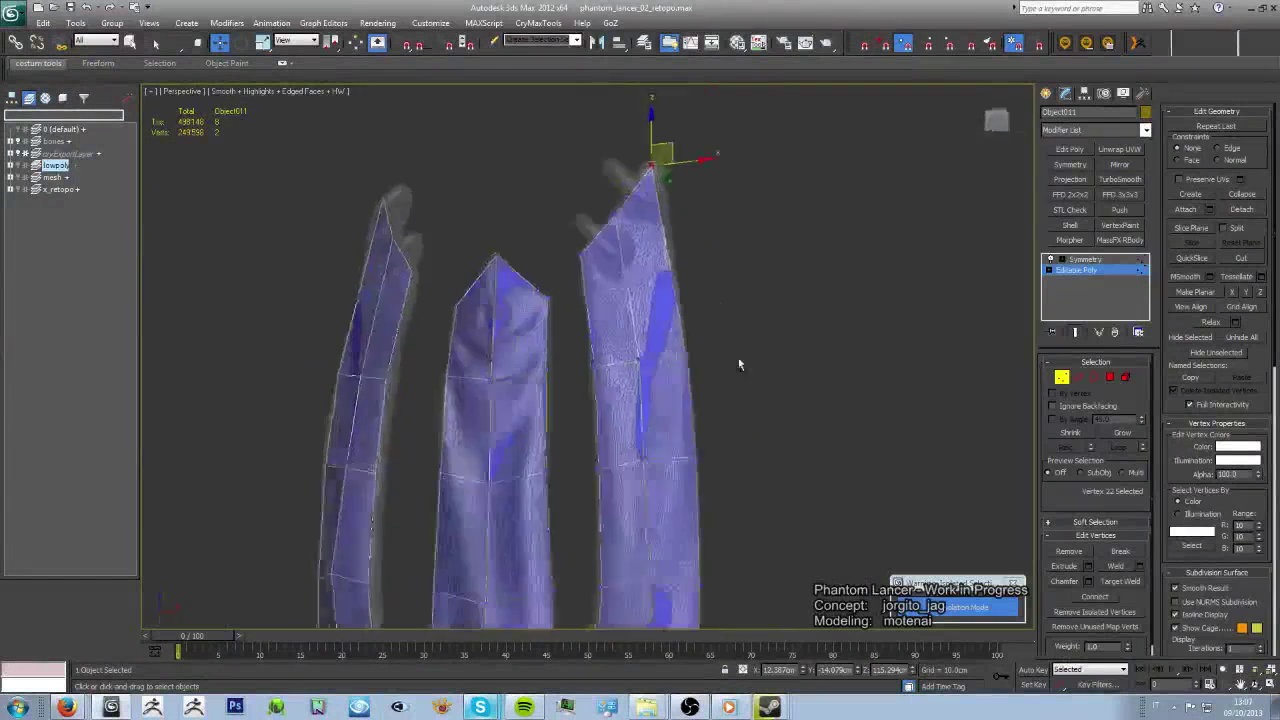
mouse_move(737, 363)
alt+middle_down()
mouse_move(772, 316)
mouse_move(769, 375)
alt+middle_up()
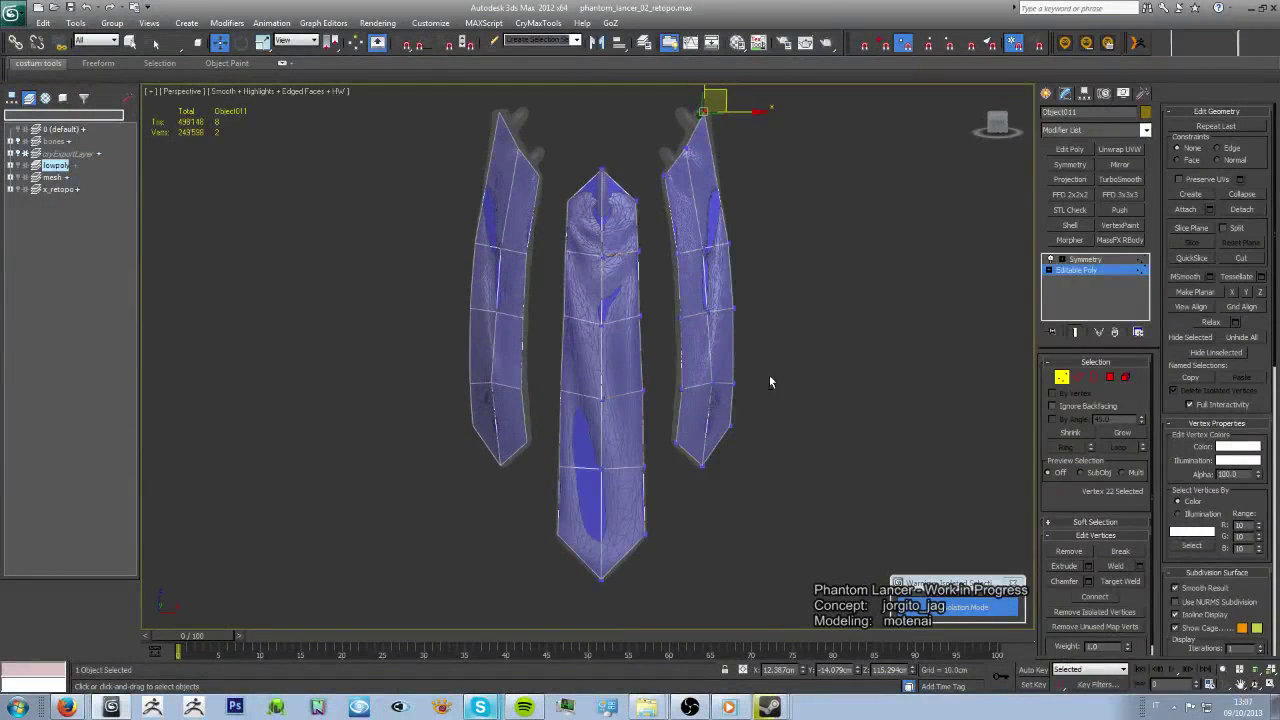
alt+middle_drag(689, 300, 614, 443)
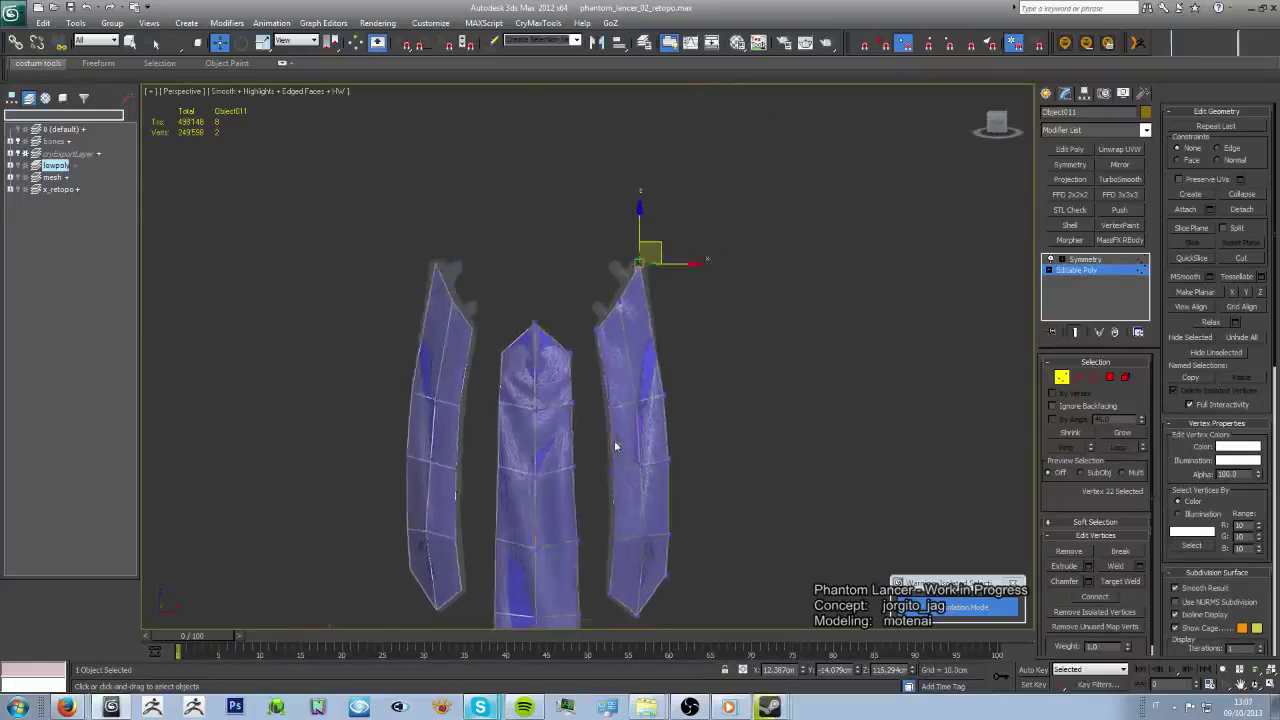
scroll(234, 481, up, 5)
scroll(565, 250, up, 4)
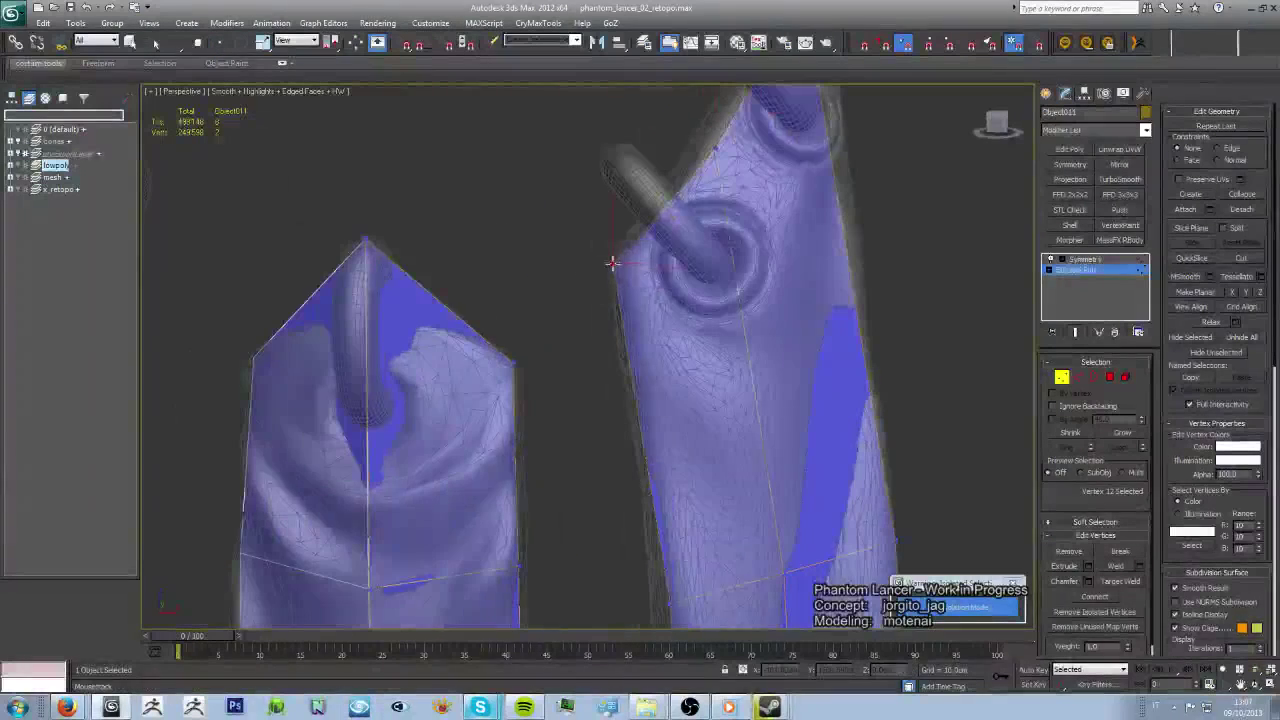
key(w)
mouse_move(622, 277)
alt+middle_down()
mouse_move(677, 300)
mouse_move(619, 306)
alt+middle_up()
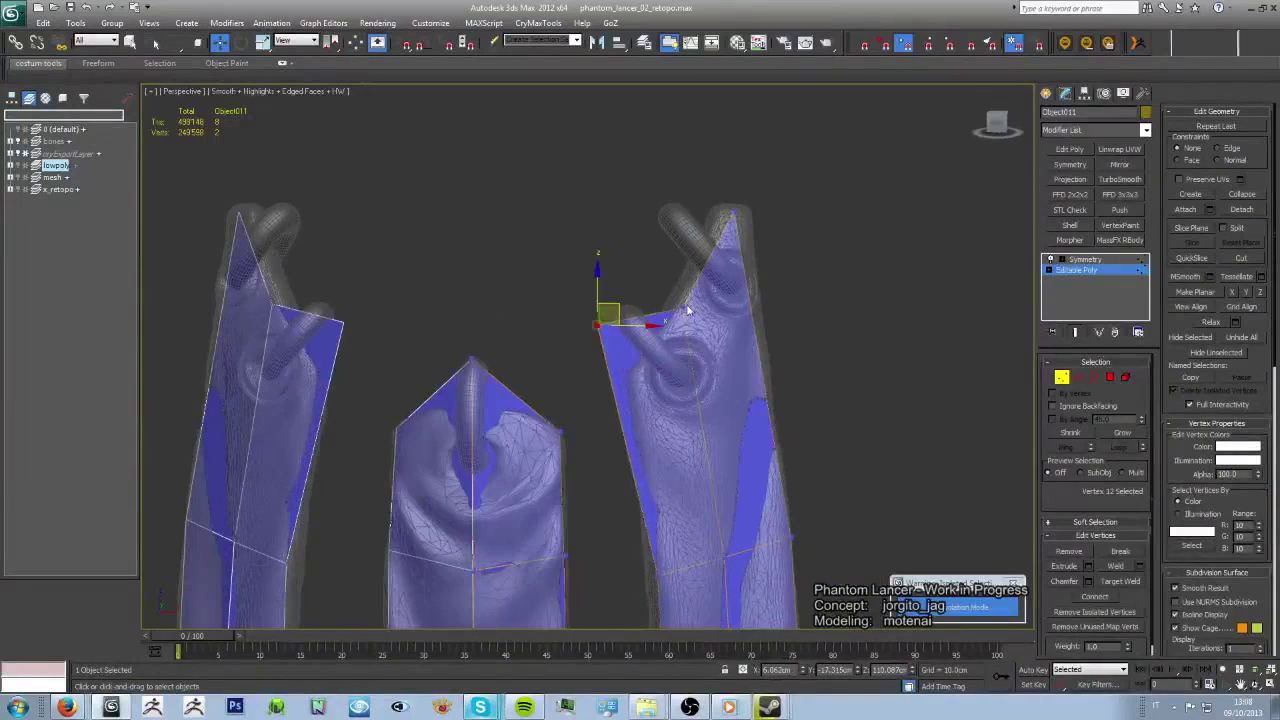
- Pull the right strip's top vertices up over the strap and flatten its top edge
drag(688, 311, 735, 256)
mouse_move(737, 201)
mouse_down()
mouse_move(740, 140)
mouse_move(759, 131)
mouse_up()
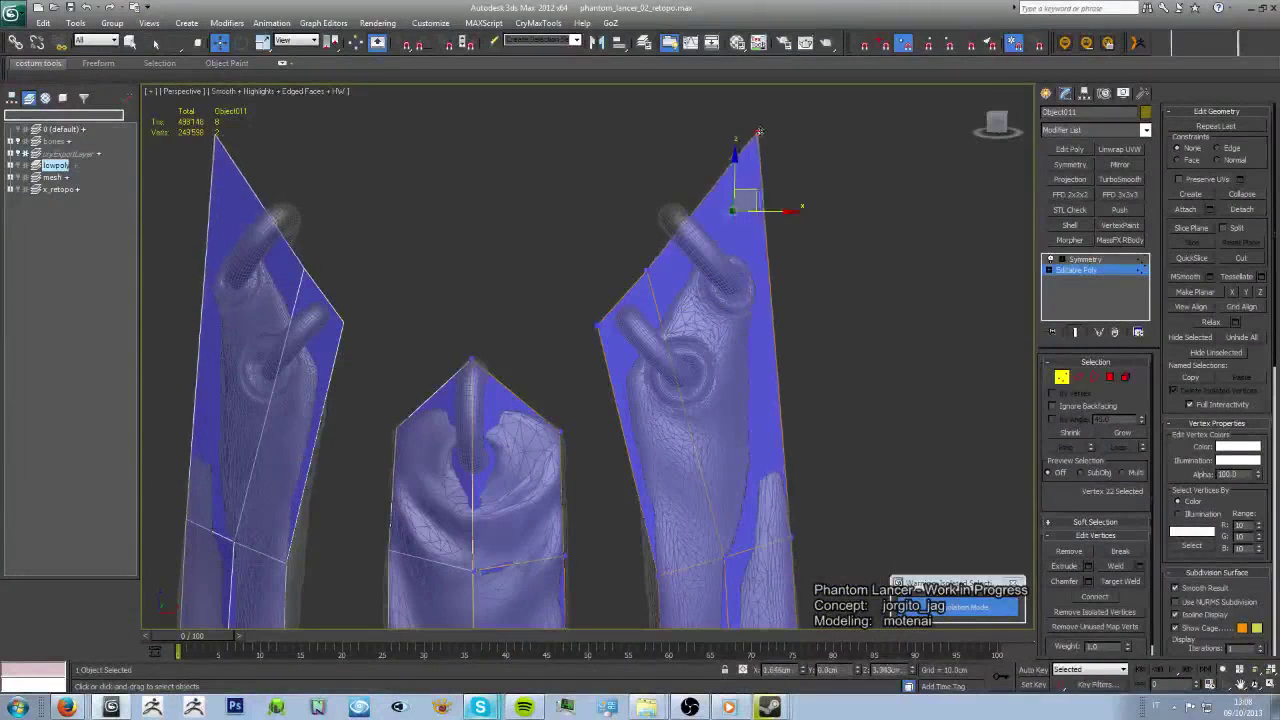
drag(668, 245, 670, 196)
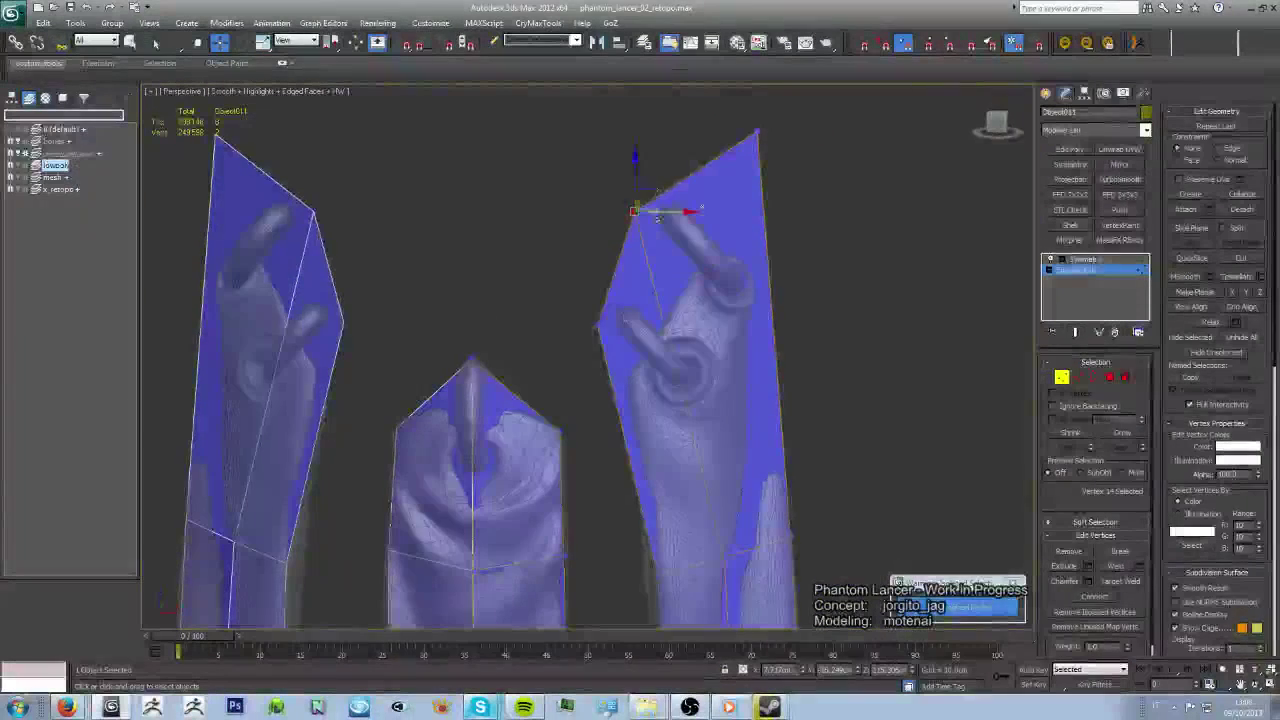
click(598, 322)
drag(600, 305, 605, 355)
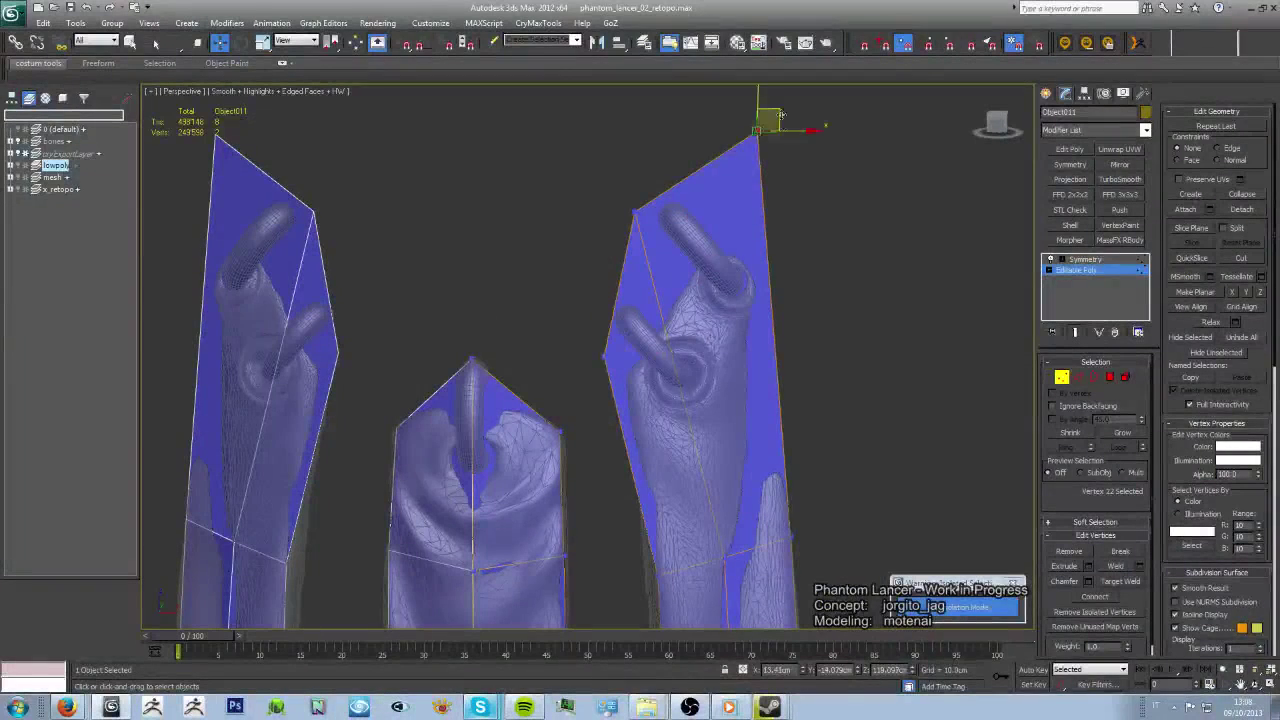
drag(781, 115, 777, 208)
ctrl+click(641, 196)
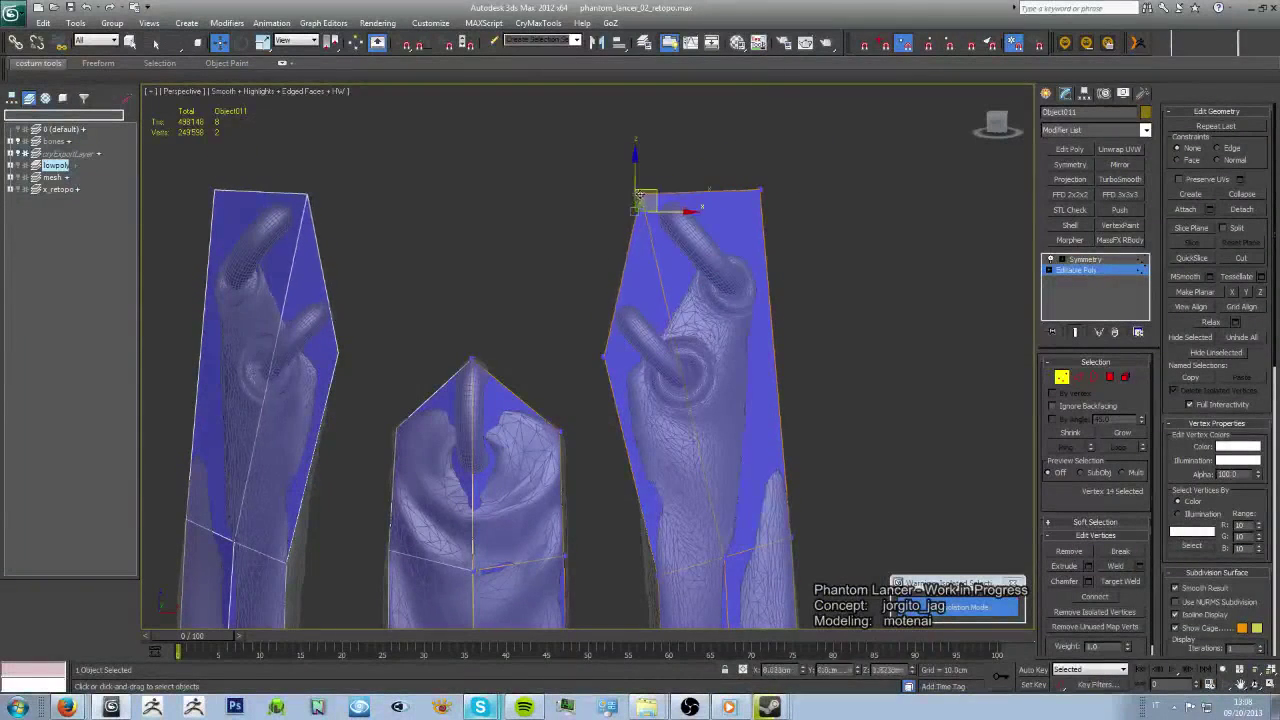
mouse_move(641, 196)
middle_down()
mouse_move(814, 278)
mouse_move(803, 265)
mouse_move(777, 277)
mouse_move(790, 290)
mouse_move(720, 314)
mouse_move(777, 306)
mouse_move(803, 320)
mouse_move(715, 313)
mouse_move(700, 380)
mouse_move(683, 358)
middle_up()
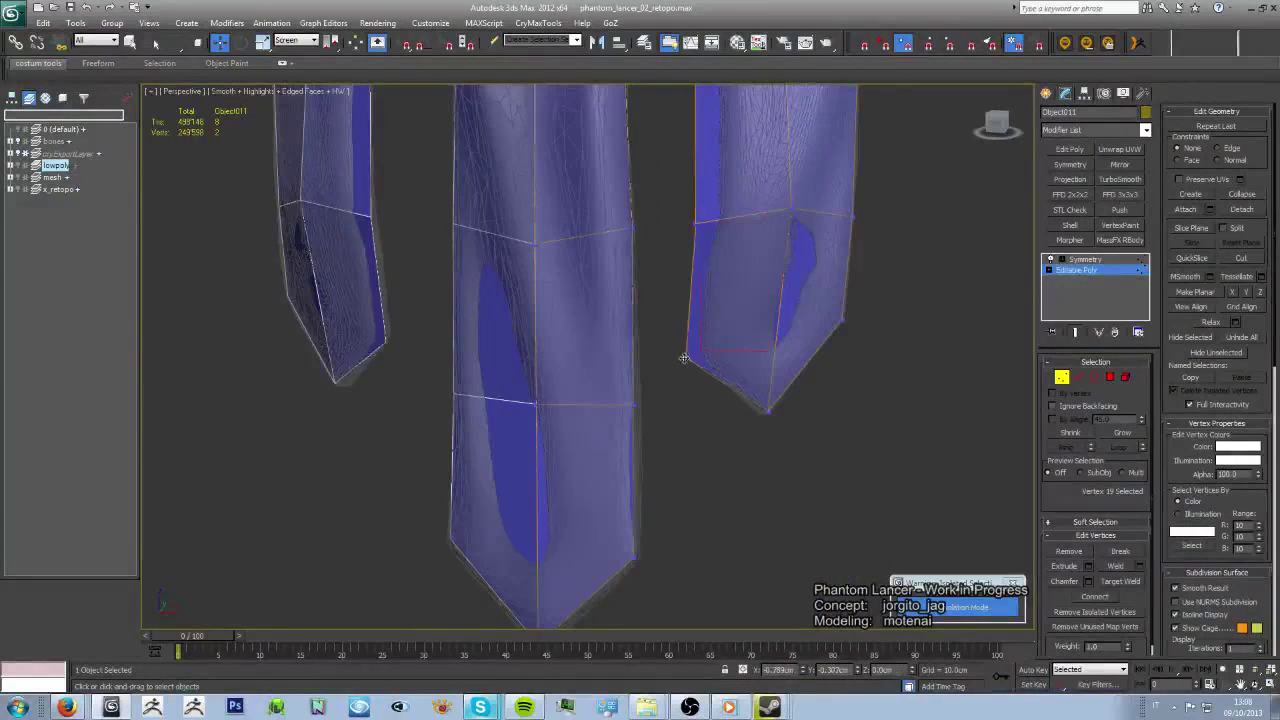
- Lengthen the middle strip by pulling its bottom tip vertex further down
alt+middle_drag(789, 417, 694, 381)
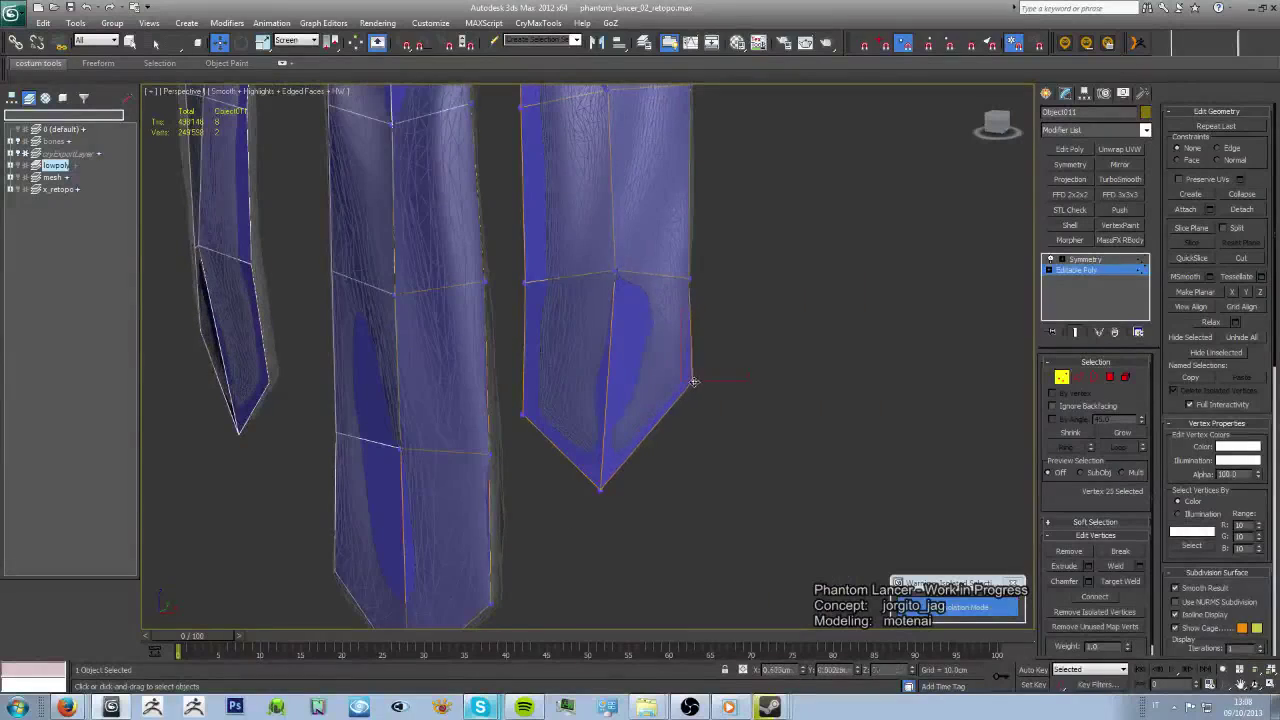
mouse_move(700, 263)
alt+middle_down()
mouse_move(711, 329)
mouse_move(668, 325)
mouse_move(714, 277)
mouse_move(717, 365)
mouse_move(674, 491)
mouse_move(663, 366)
mouse_move(641, 335)
alt+middle_up()
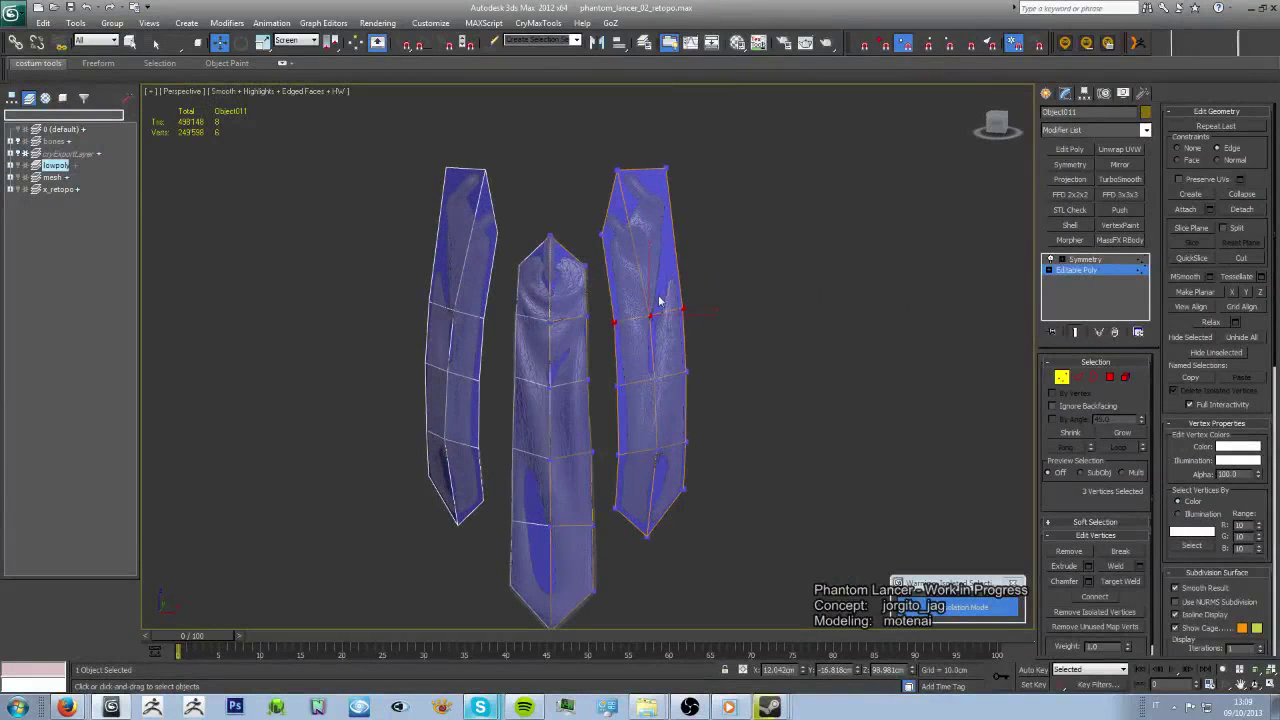
alt+middle_drag(649, 302, 606, 344)
click(606, 344)
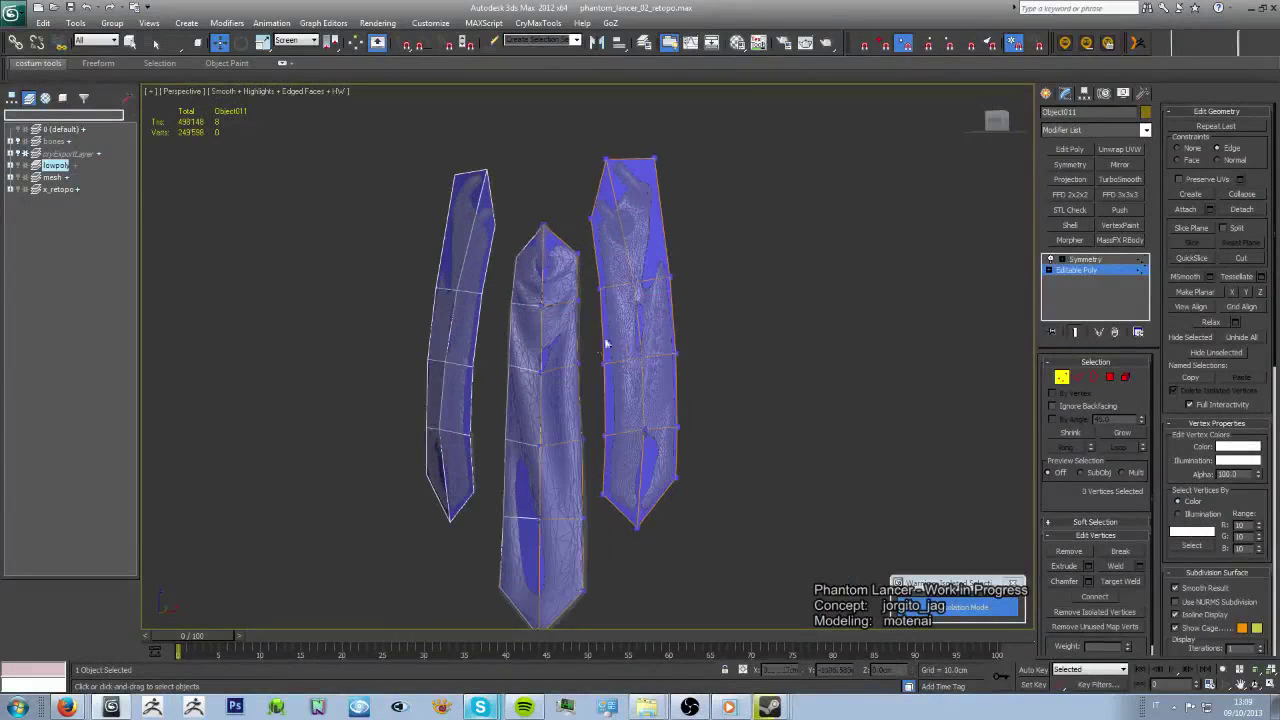
click(636, 389)
alt+middle_drag(636, 389, 600, 380)
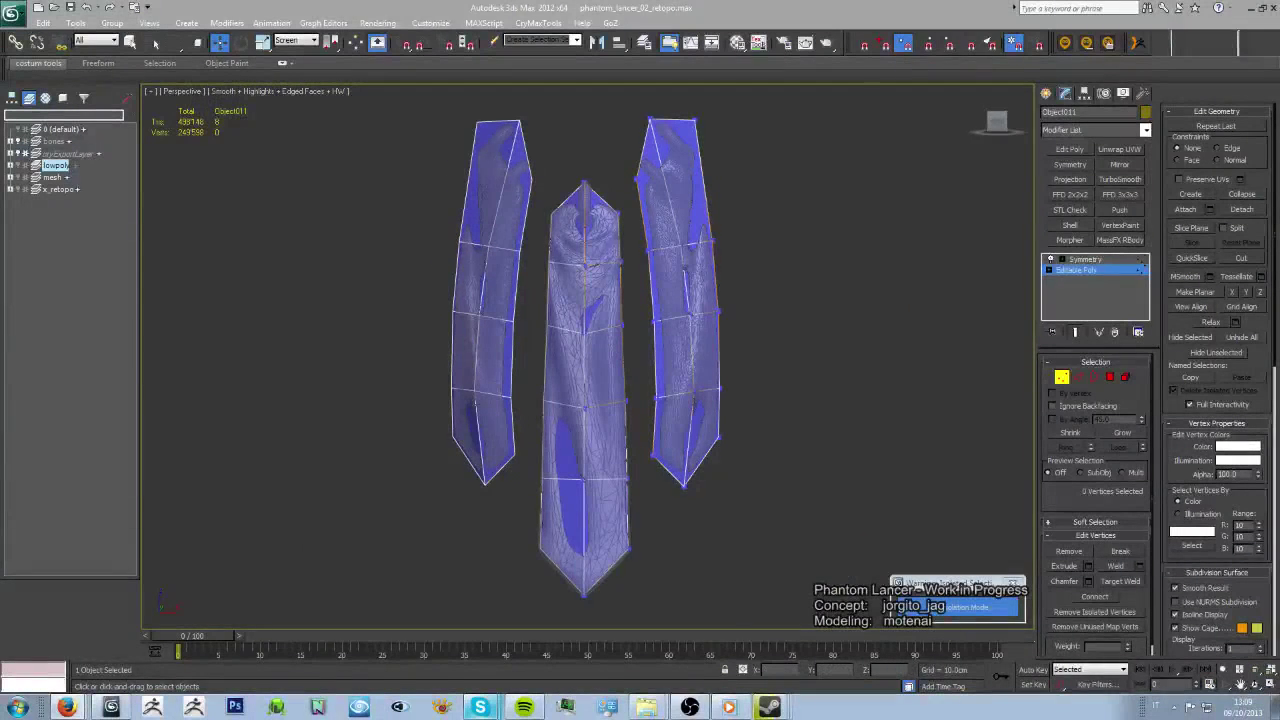
scroll(617, 435, up, 4)
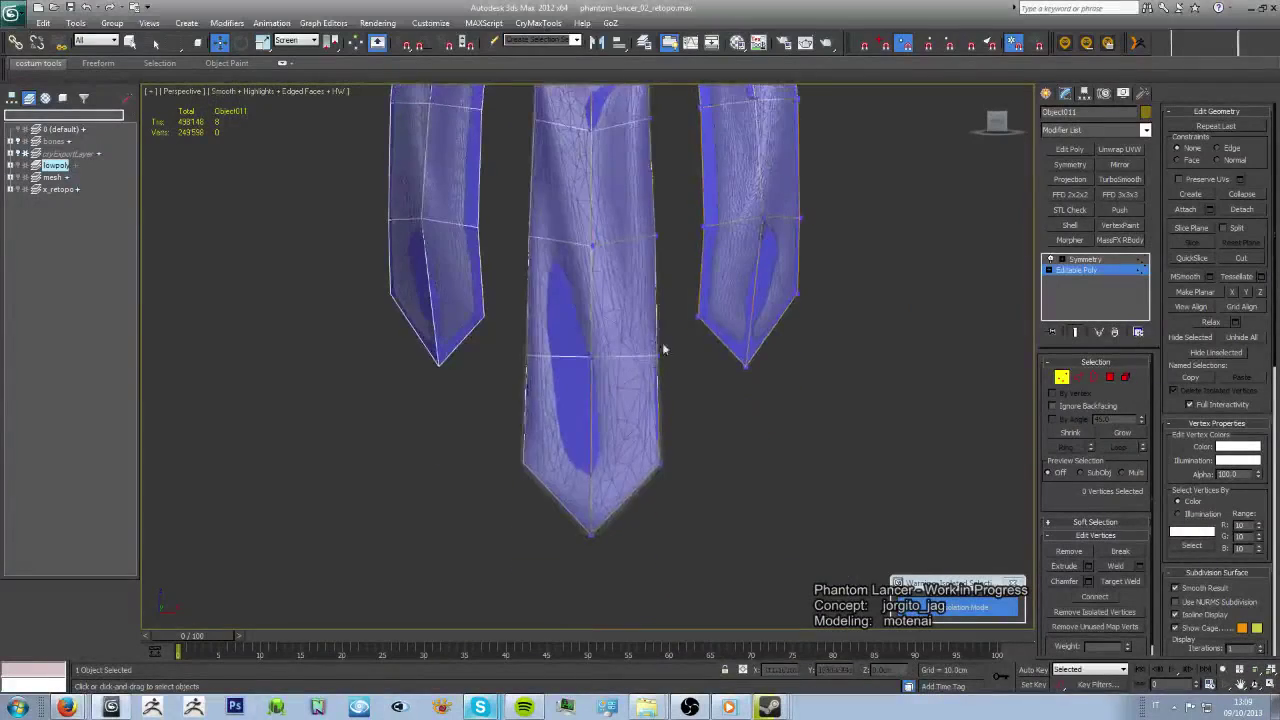
click(588, 360)
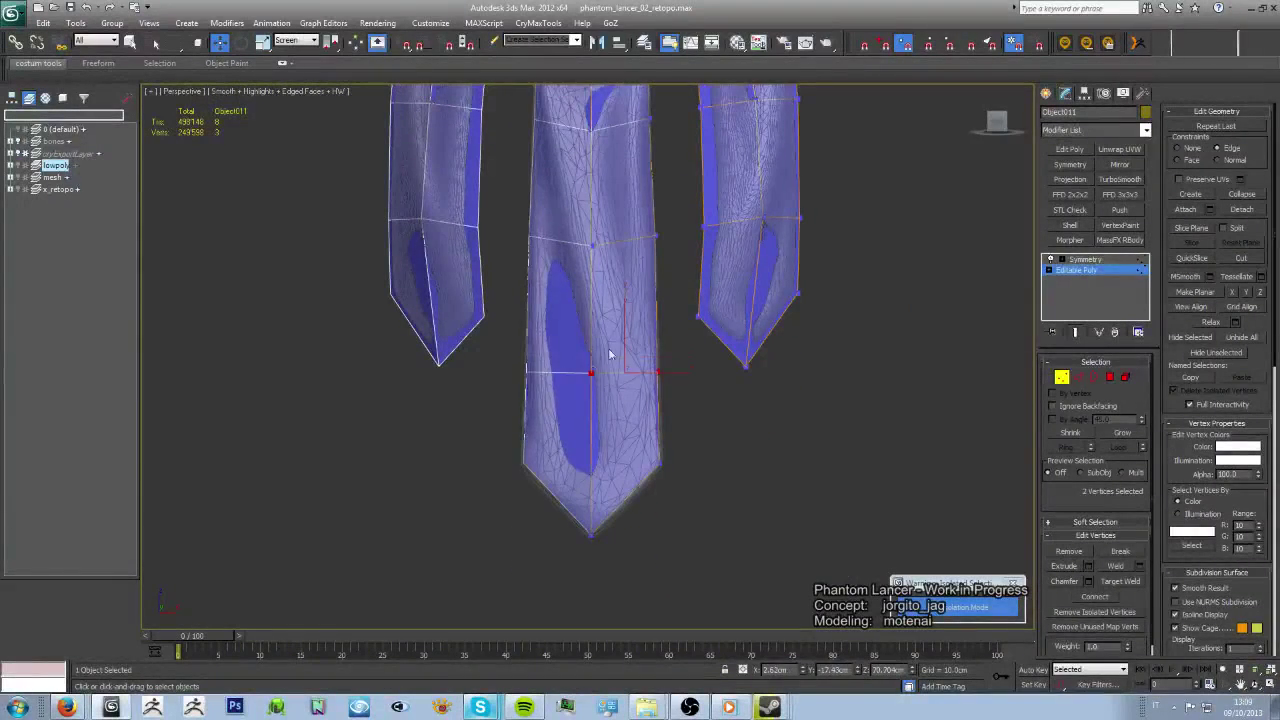
middle_drag(609, 354, 651, 274)
click(651, 274)
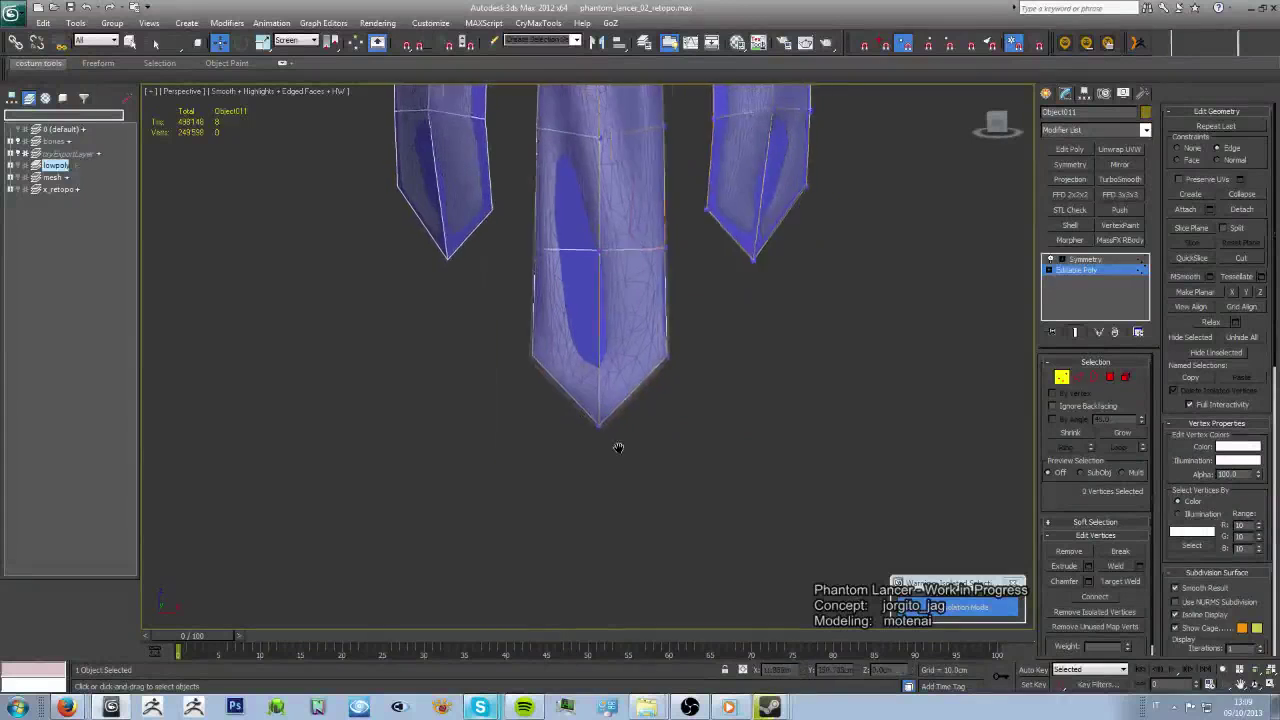
click(600, 425)
drag(600, 425, 601, 449)
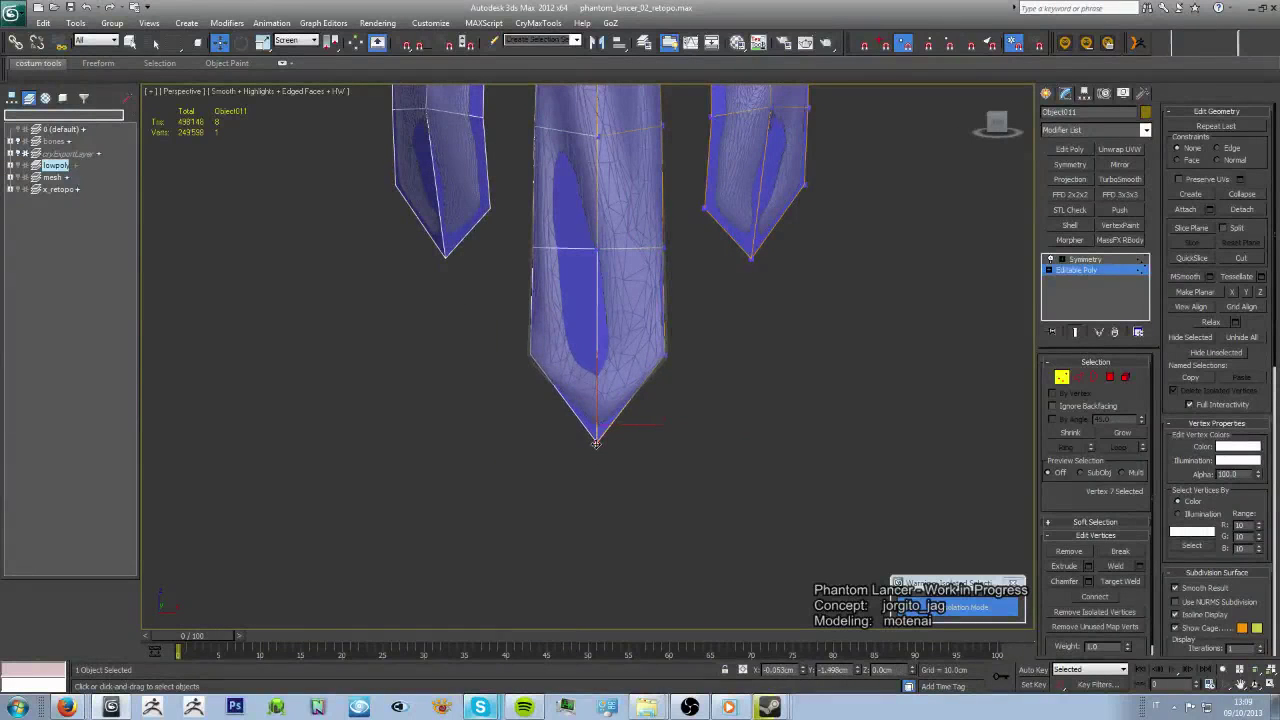
- Raise the middle strip's apex vertex, then exit Isolation Mode to show the whole character
scroll(668, 356, up, 2)
click(628, 372)
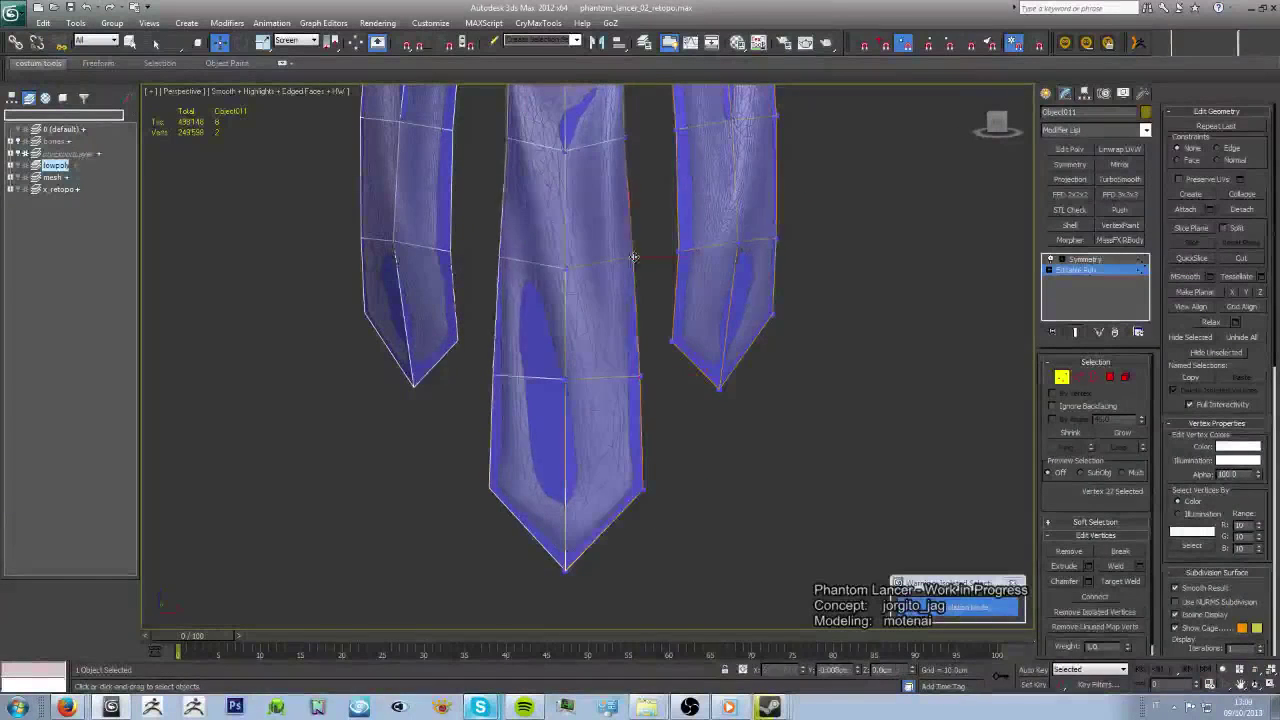
scroll(631, 315, up, 2)
middle_drag(630, 315, 623, 363)
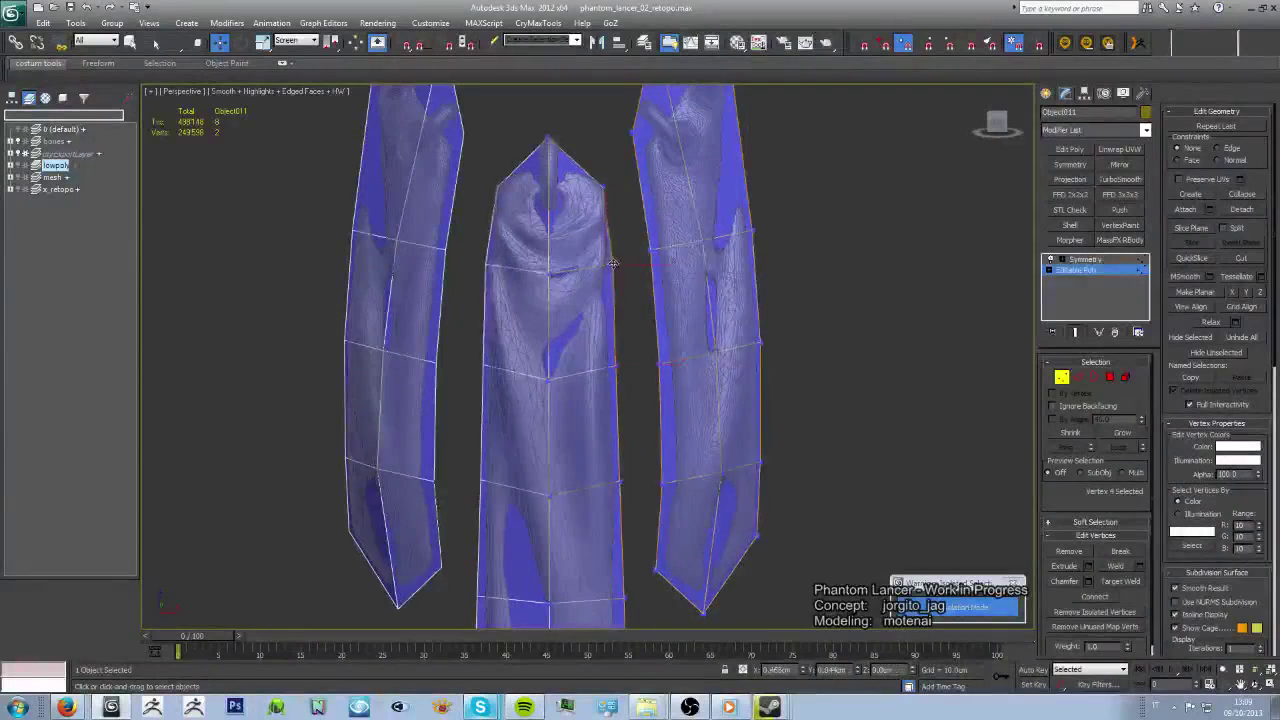
scroll(623, 363, up, 3)
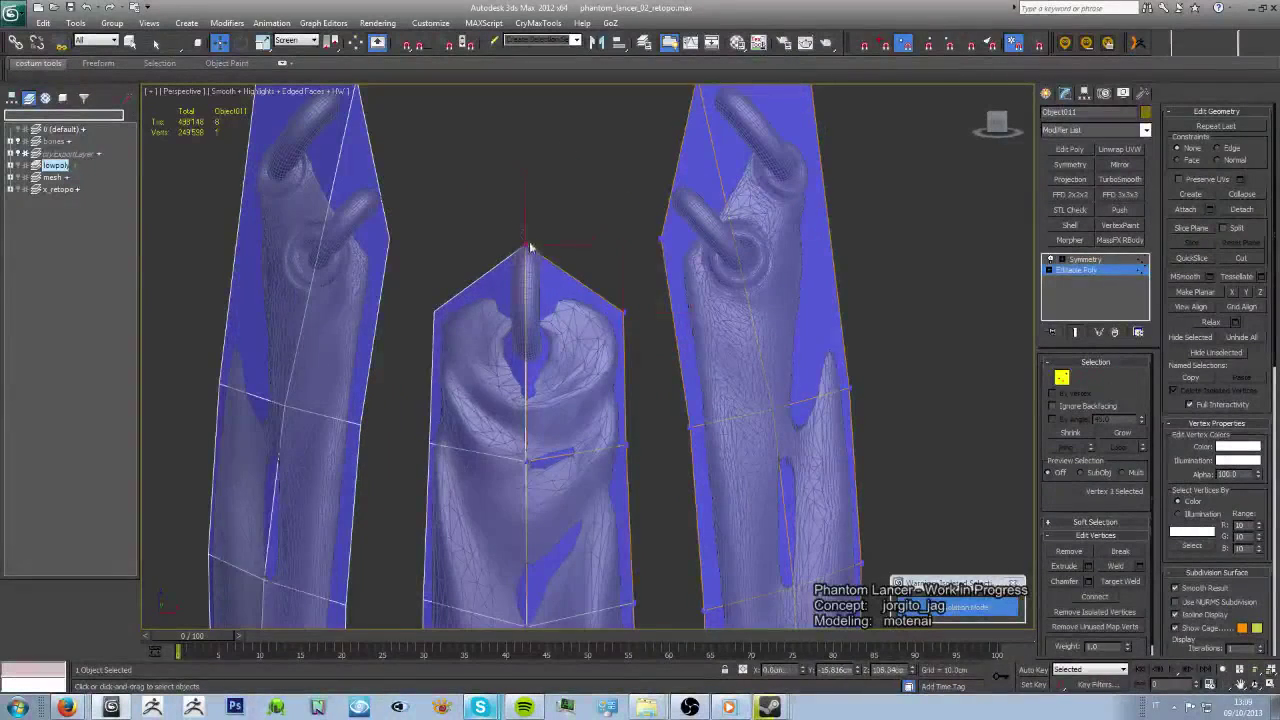
drag(530, 247, 528, 225)
mouse_move(527, 225)
alt+middle_down()
mouse_move(503, 323)
mouse_move(480, 329)
mouse_move(570, 285)
mouse_move(583, 437)
mouse_move(777, 277)
mouse_move(774, 409)
mouse_move(747, 519)
mouse_move(706, 524)
alt+middle_up()
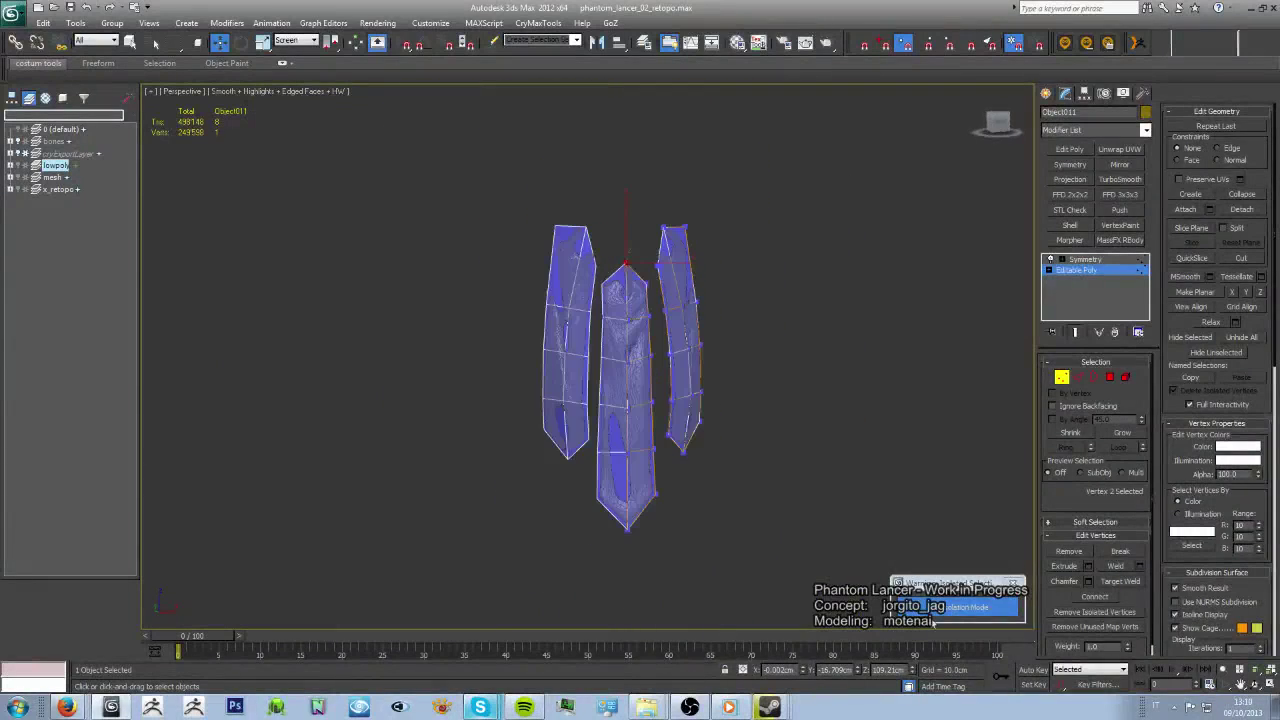
click(965, 608)
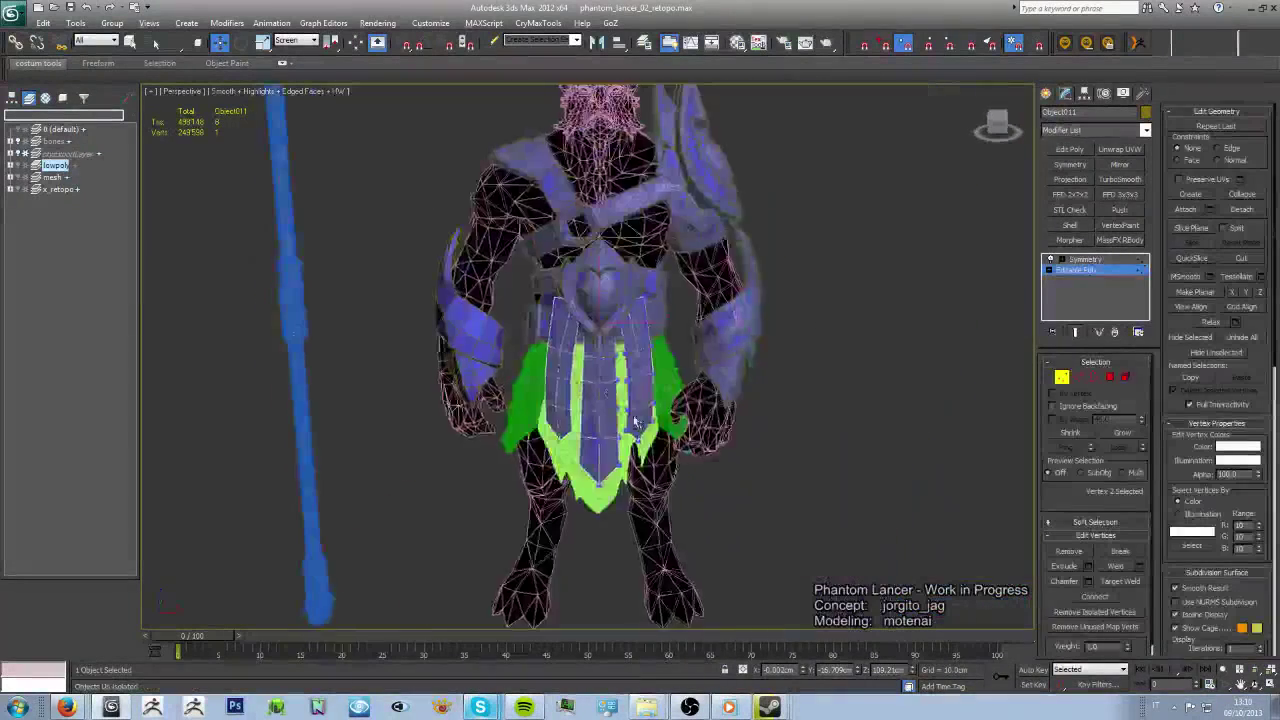
- Deselect the mesh, orbit around the full character to review the waist strips, then bring chat forward
click(771, 486)
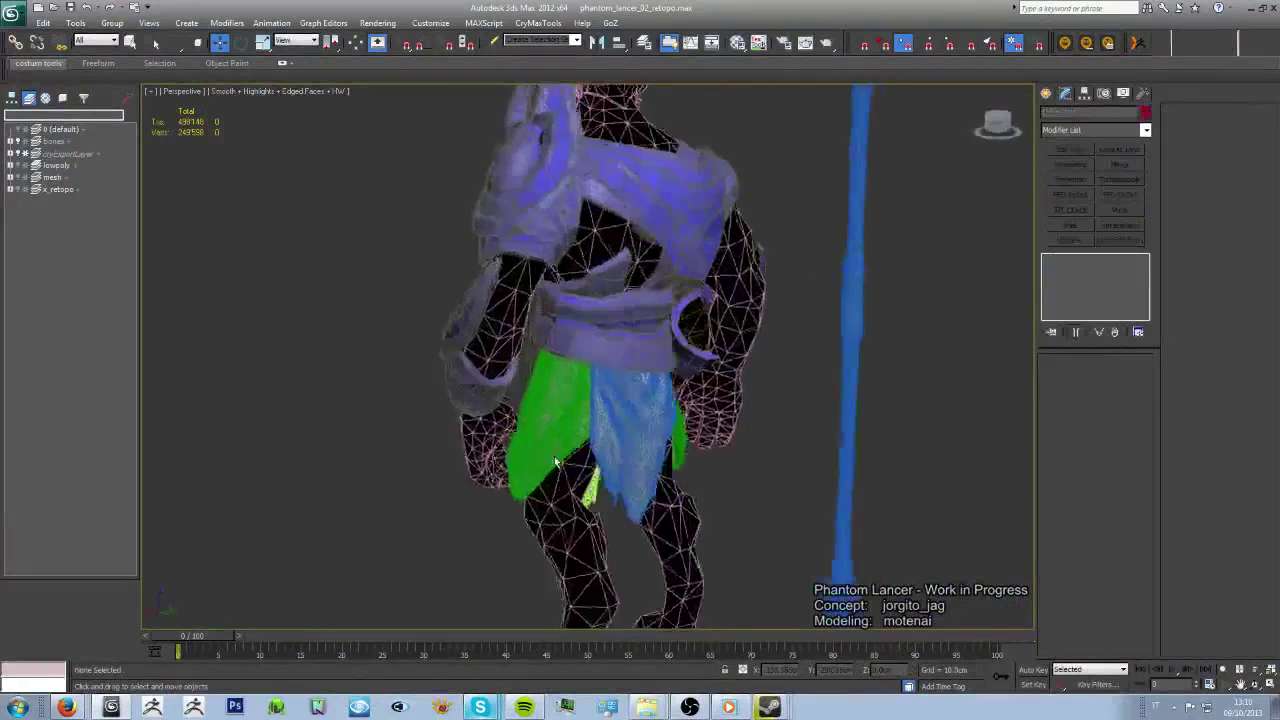
mouse_move(771, 486)
alt+middle_down()
mouse_move(711, 477)
mouse_move(735, 477)
alt+middle_up()
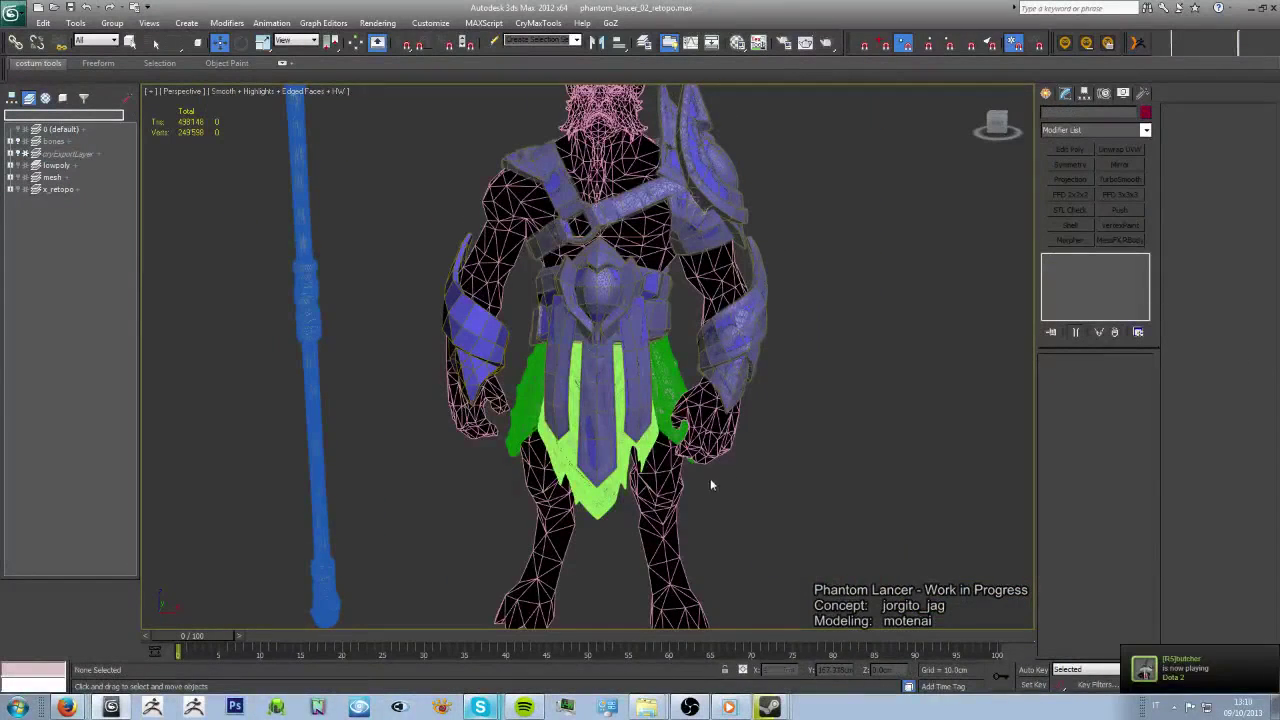
alt+middle_drag(710, 478, 680, 432)
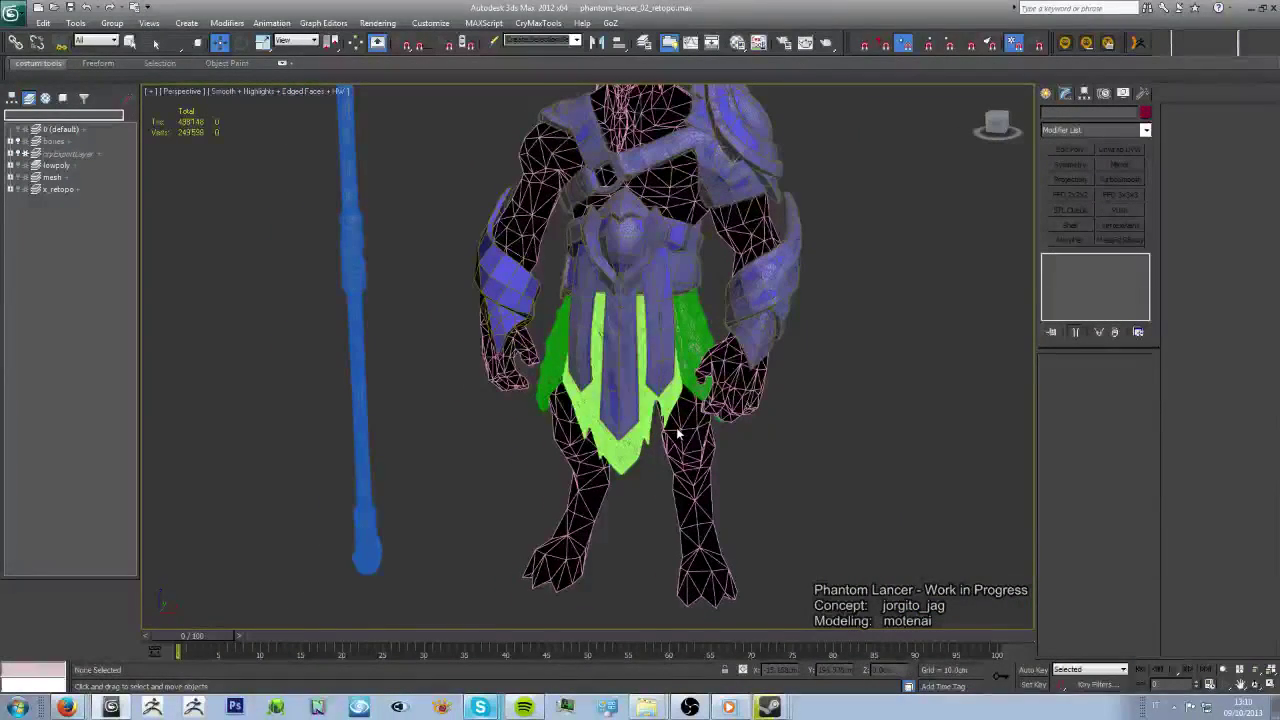
click(66, 707)
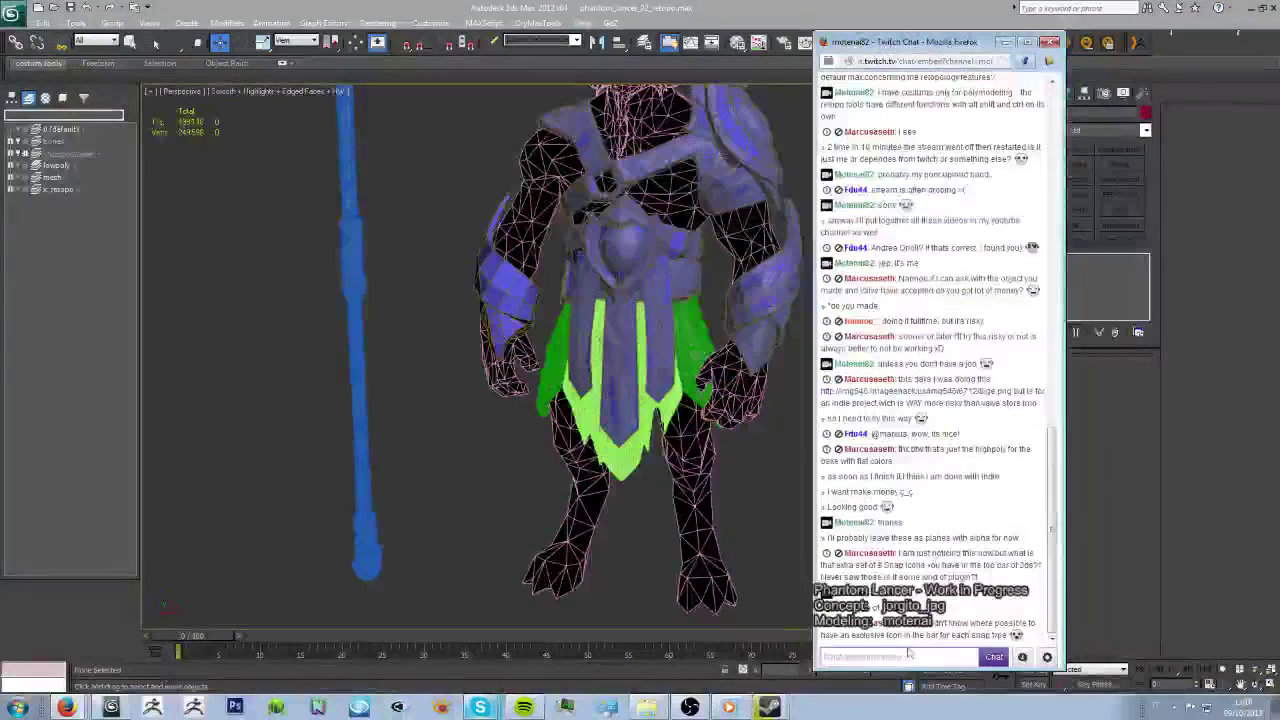
- Post 'I'll close for now...coming back after lunch' and 'see ya' in chat, then start a thanks message
text(I'll close for now.)
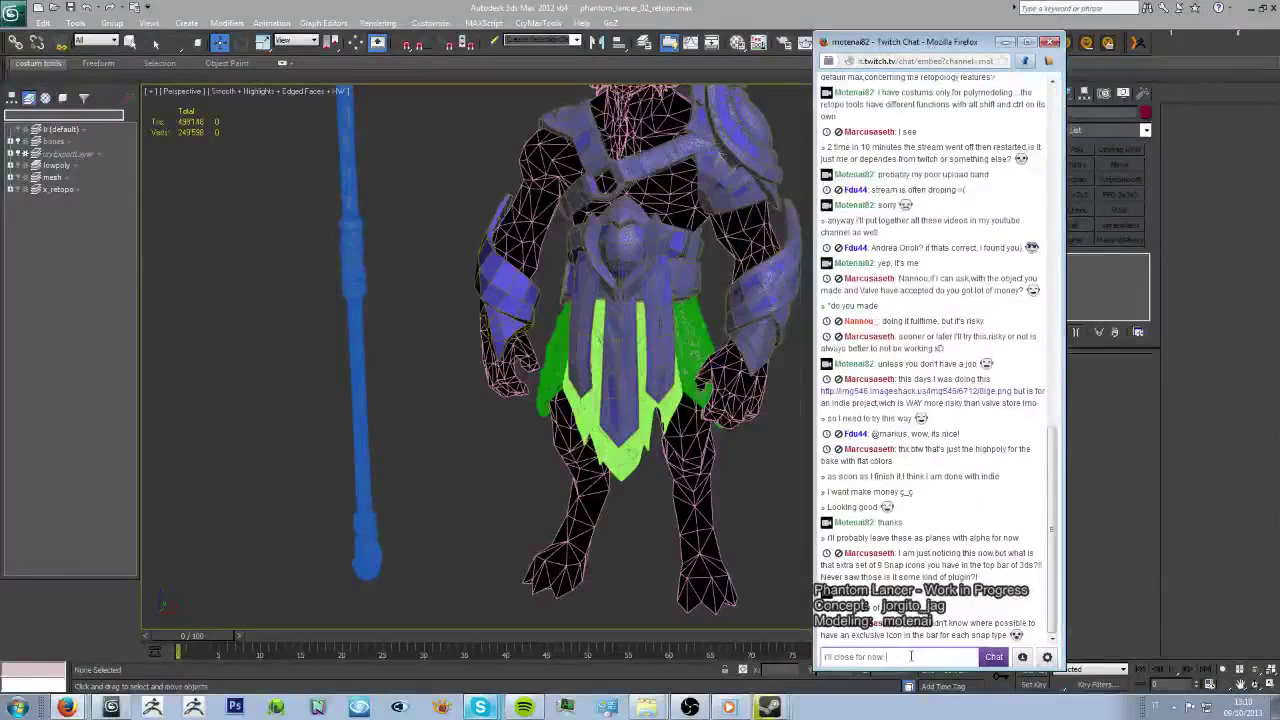
text(..coming back after lunch)
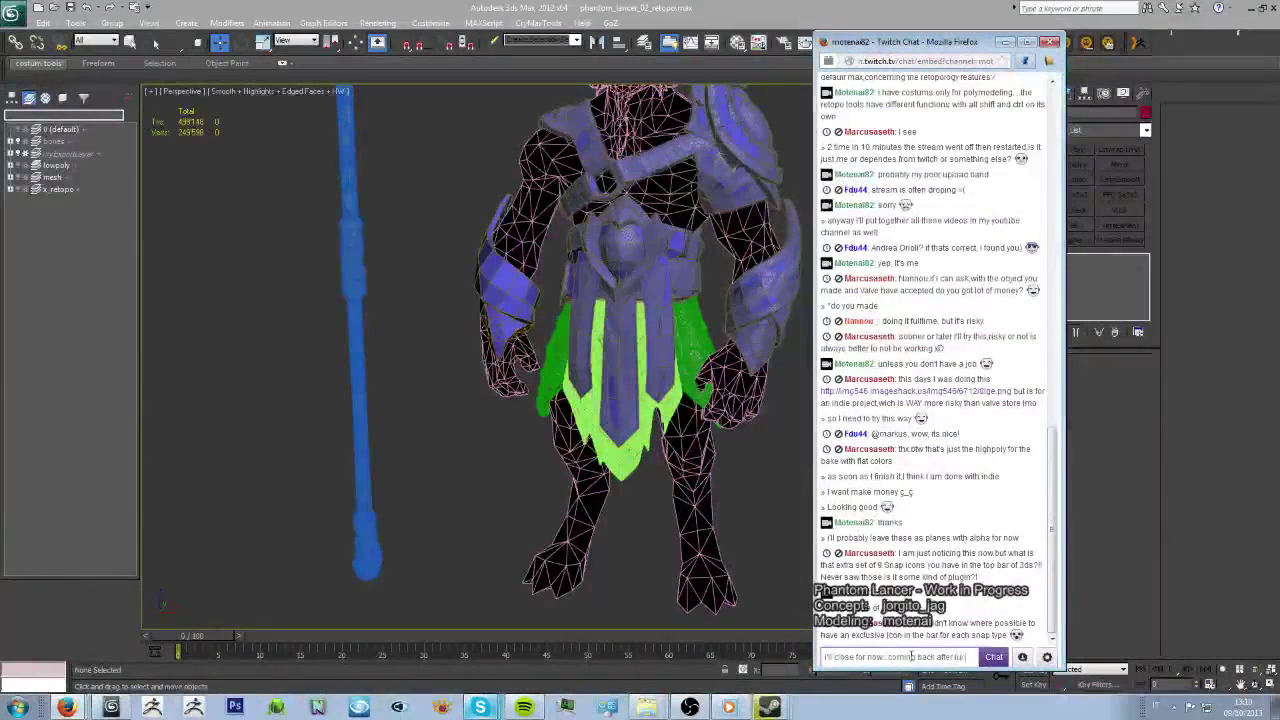
key(Return)
text(see ya)
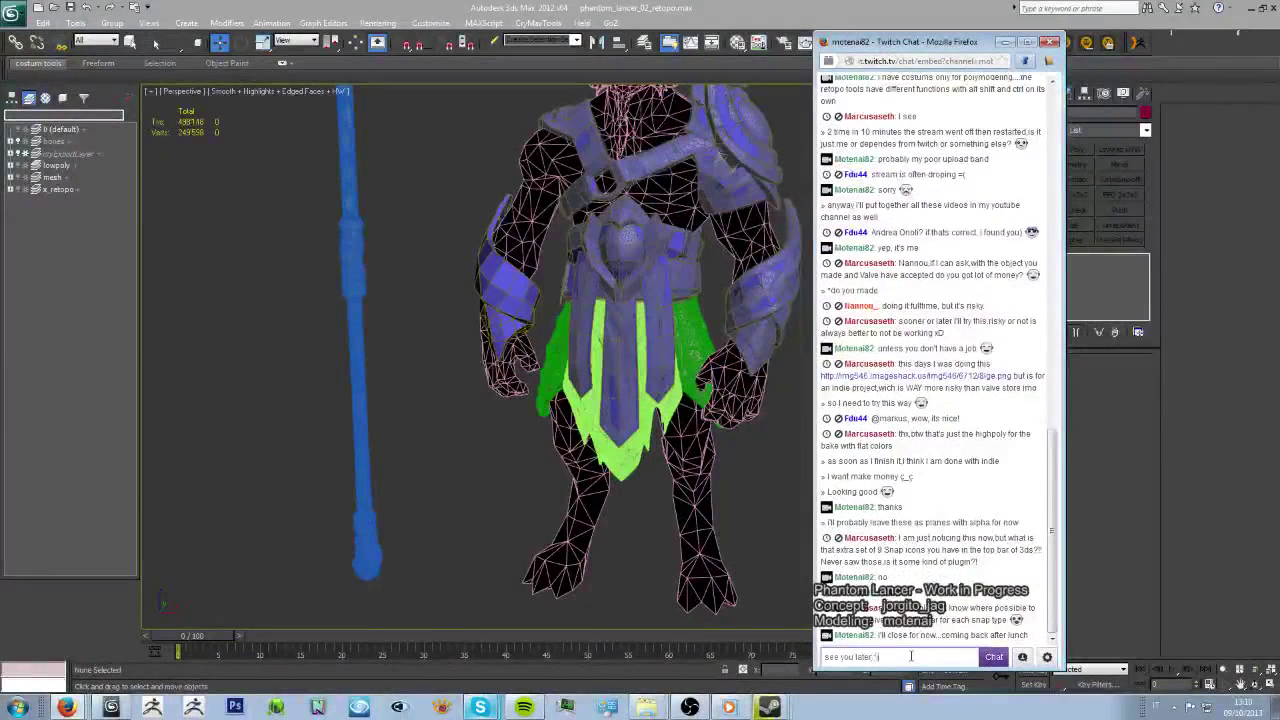
key(Return)
text(thanks for the company)
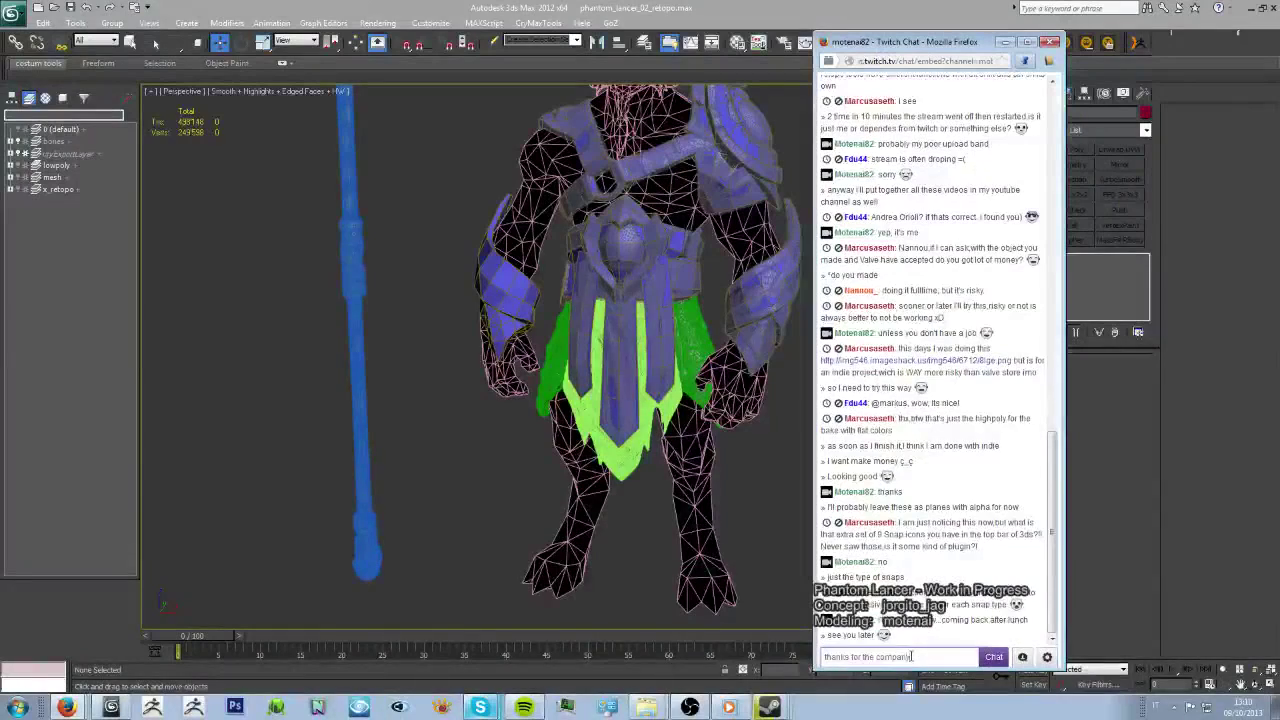